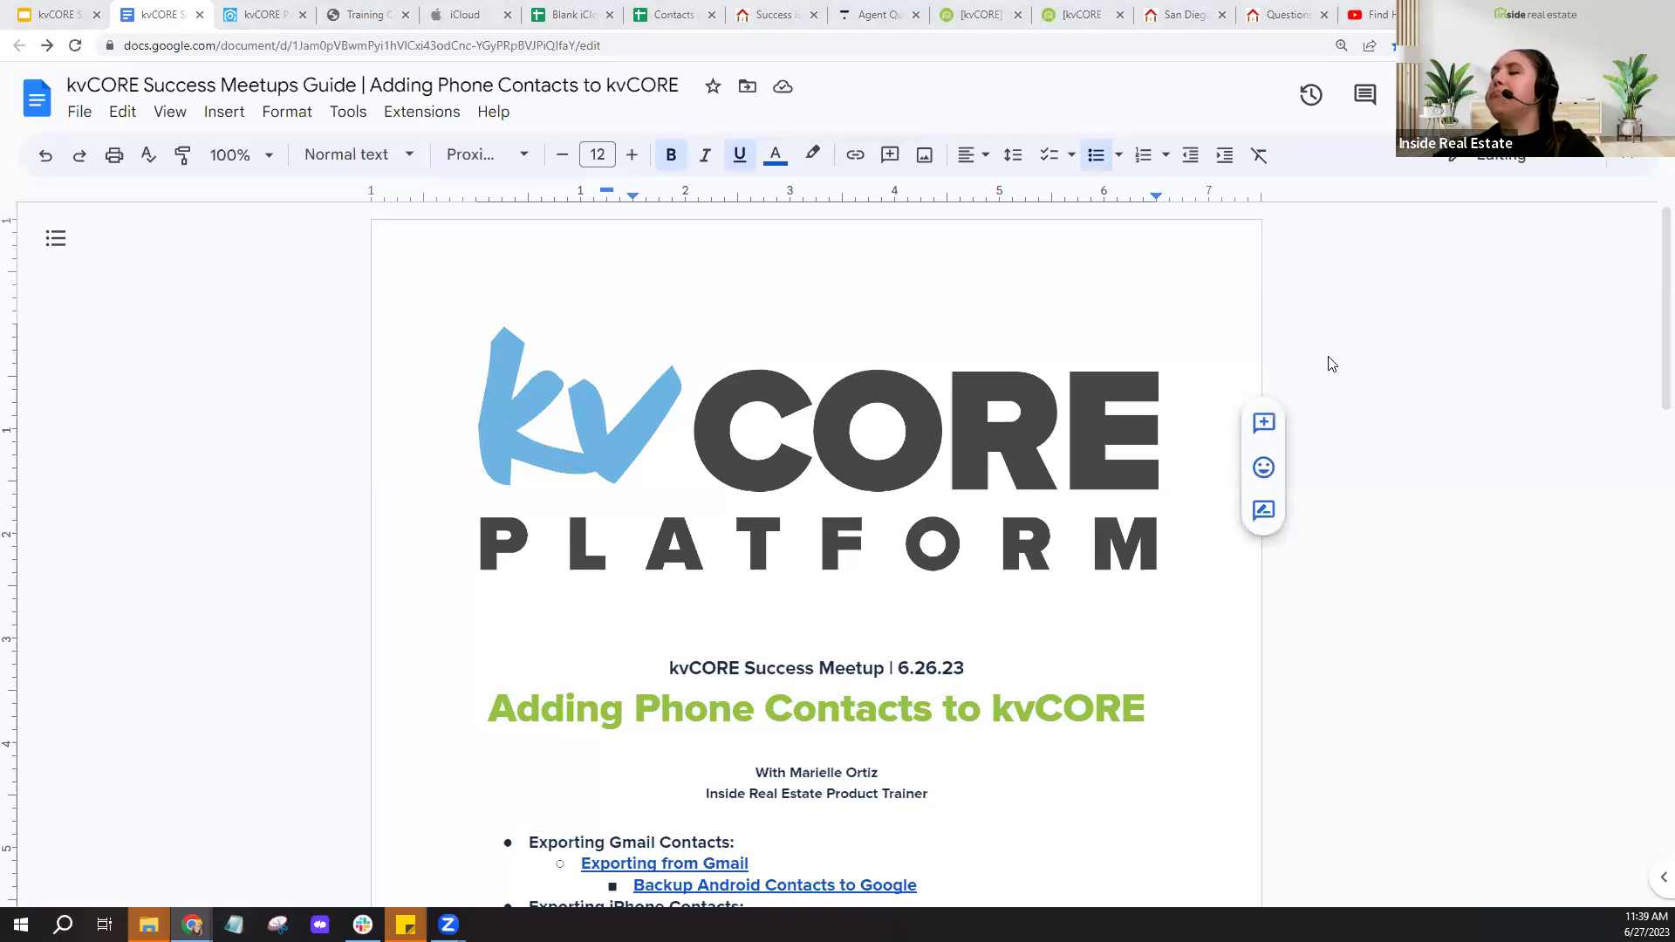
- Scroll the kvCORE guide down until the bulleted list of export and import links shows
scroll(1332, 363, "down", 2)
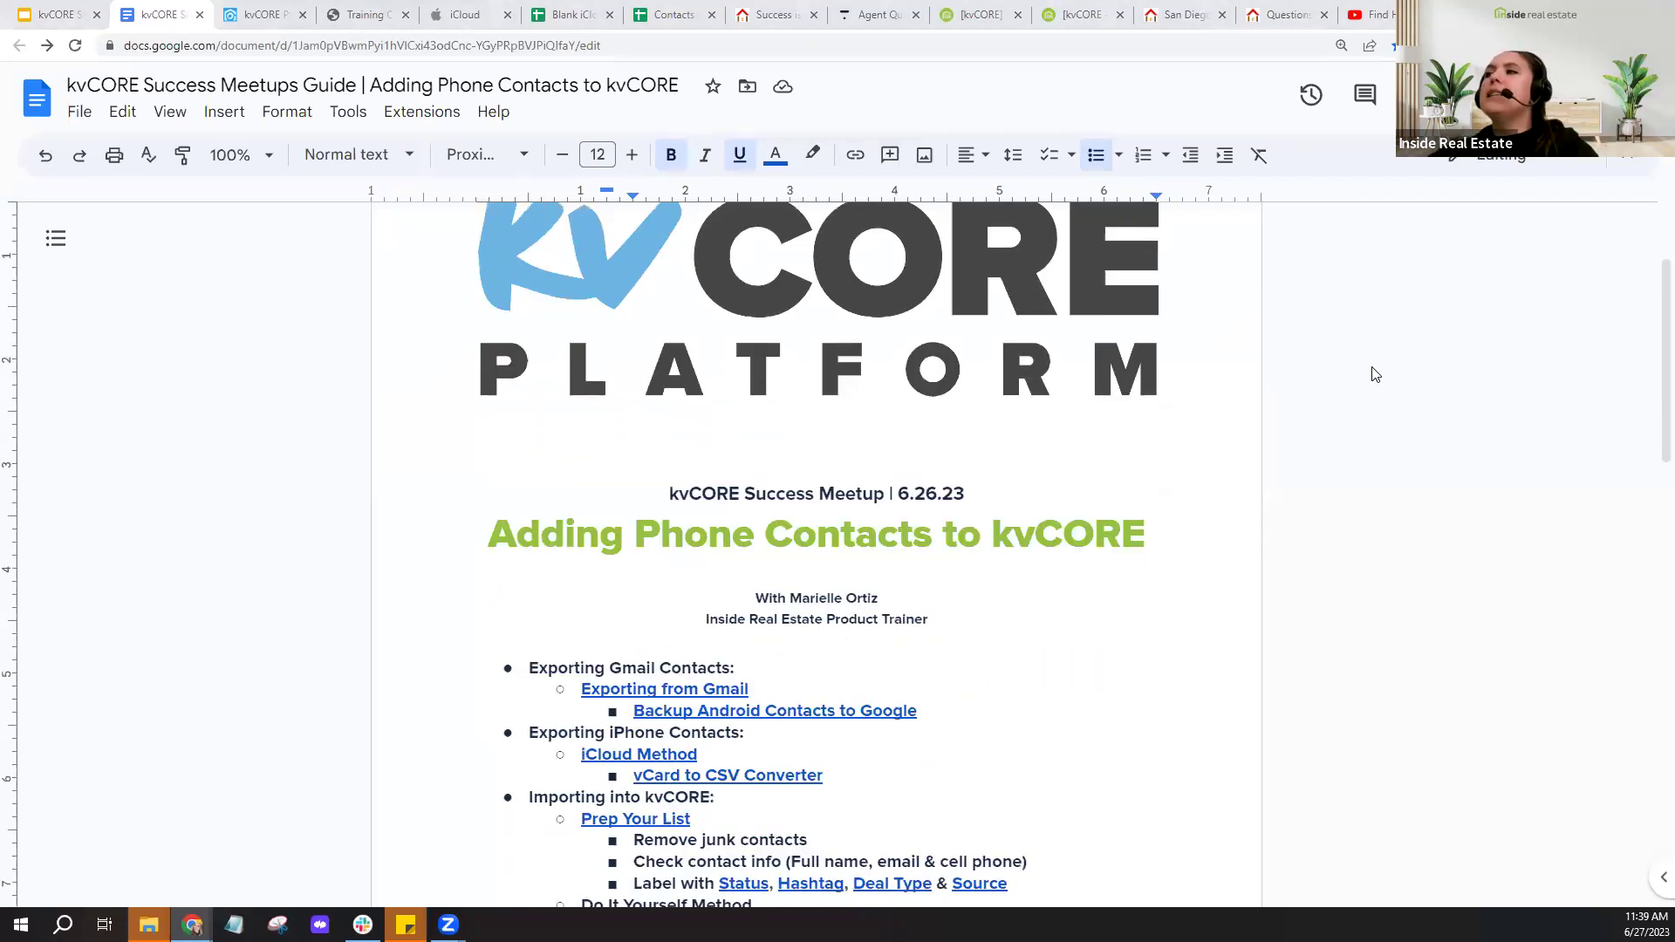
scroll(1376, 375, "down", 3)
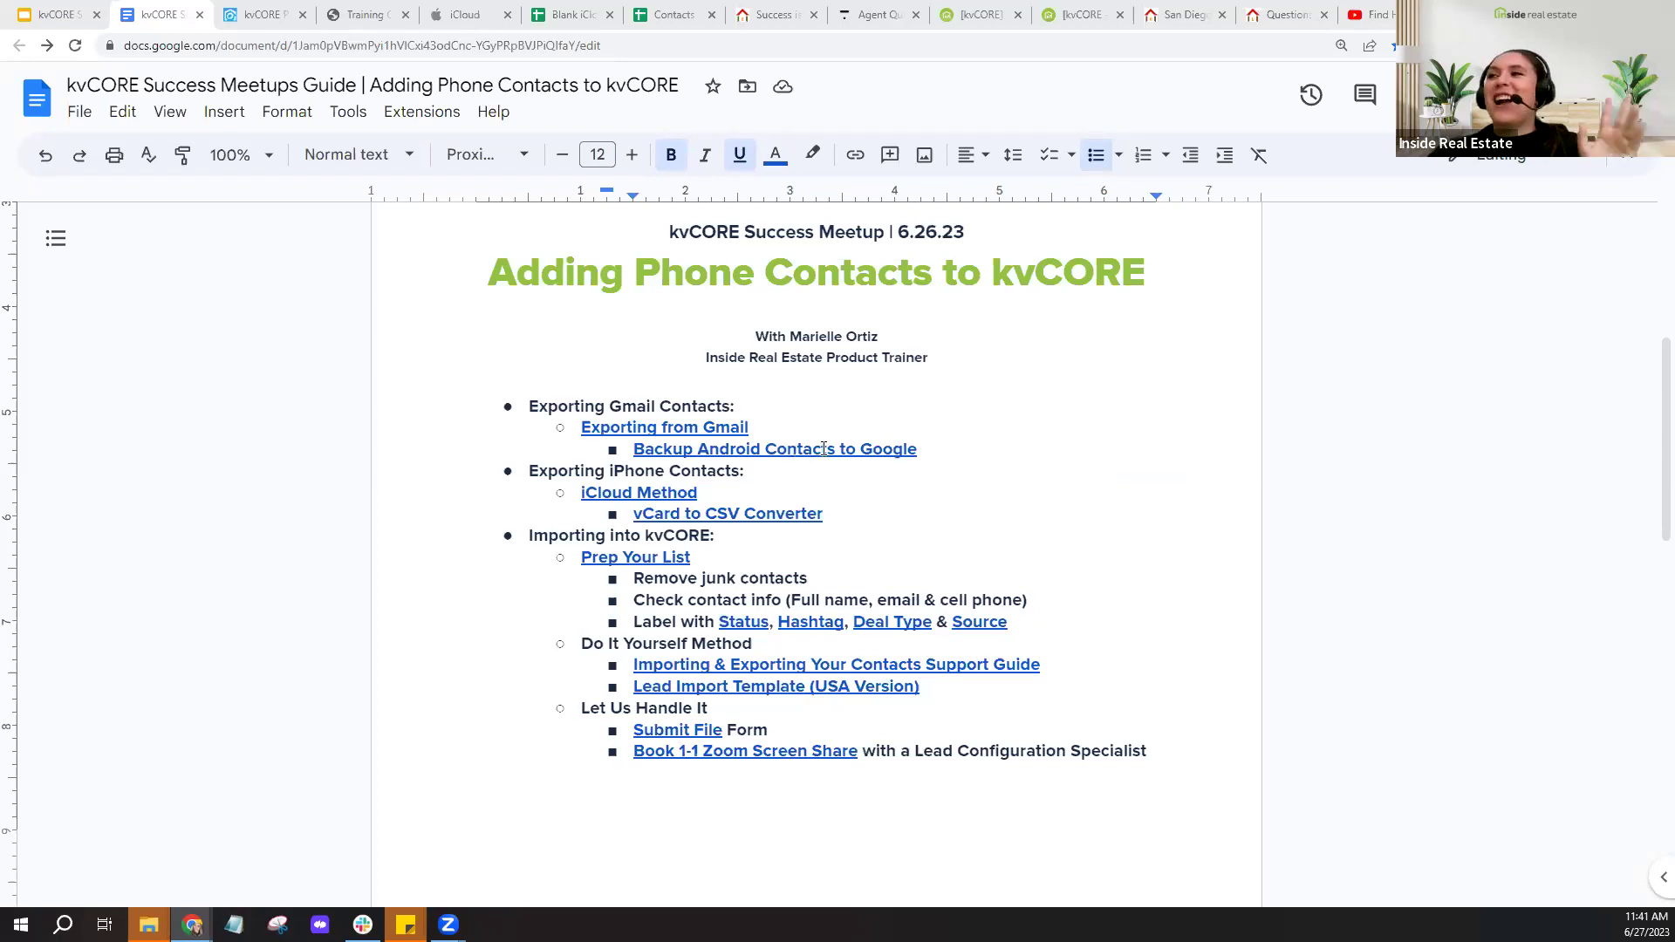
left_click(823, 448)
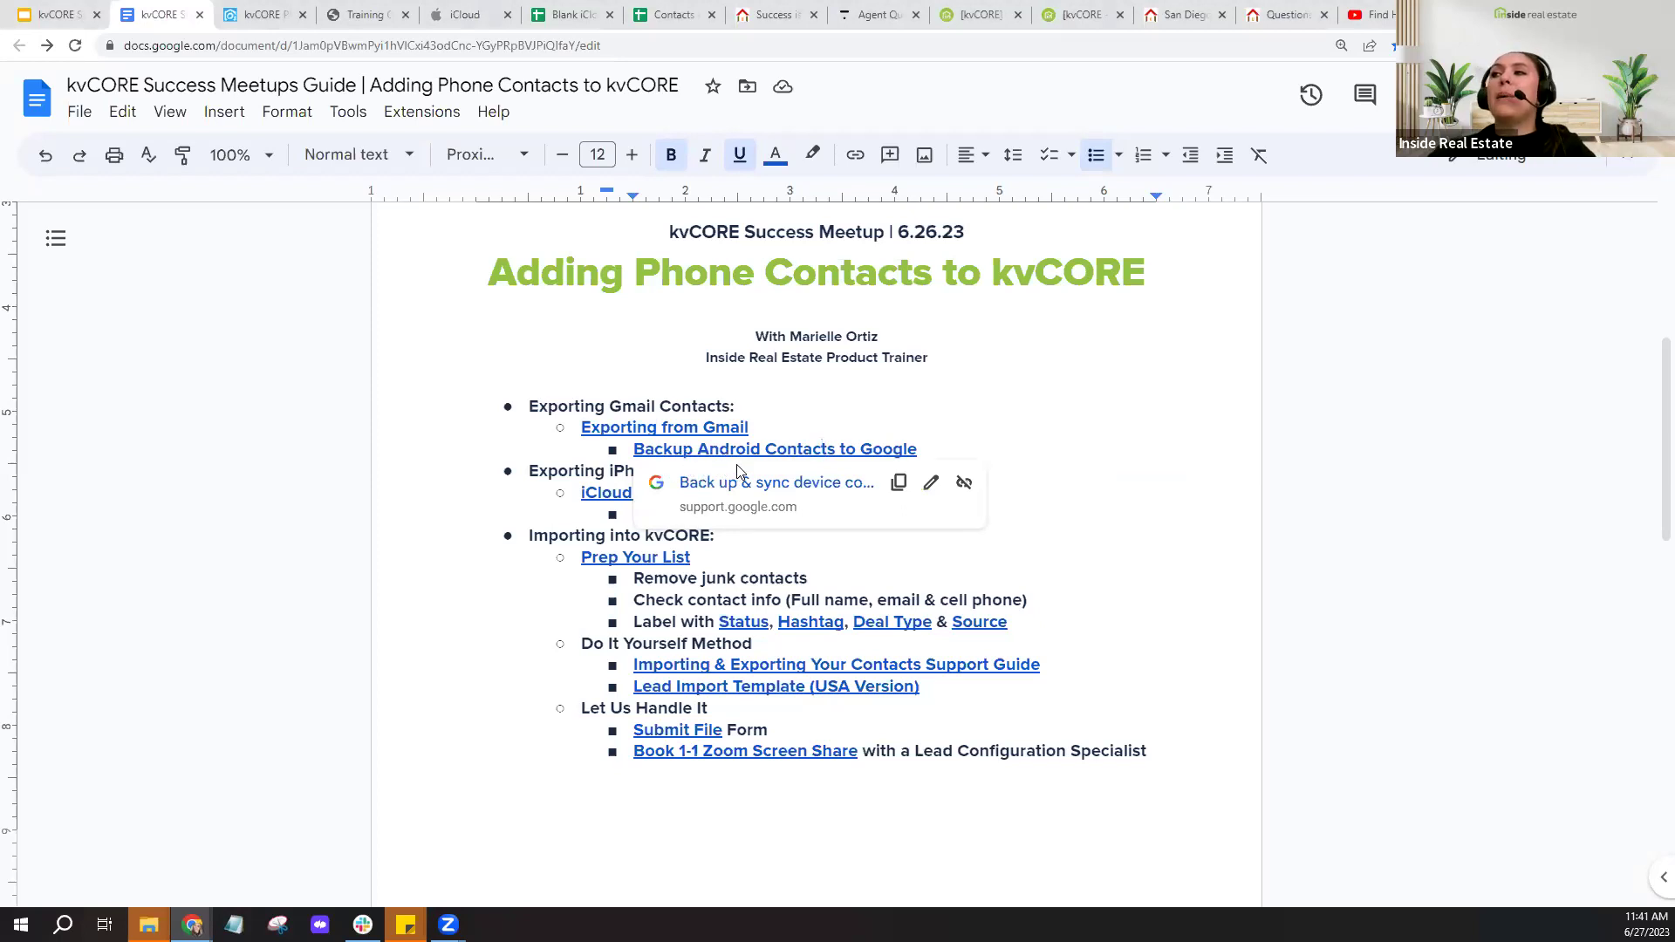
left_click(711, 426)
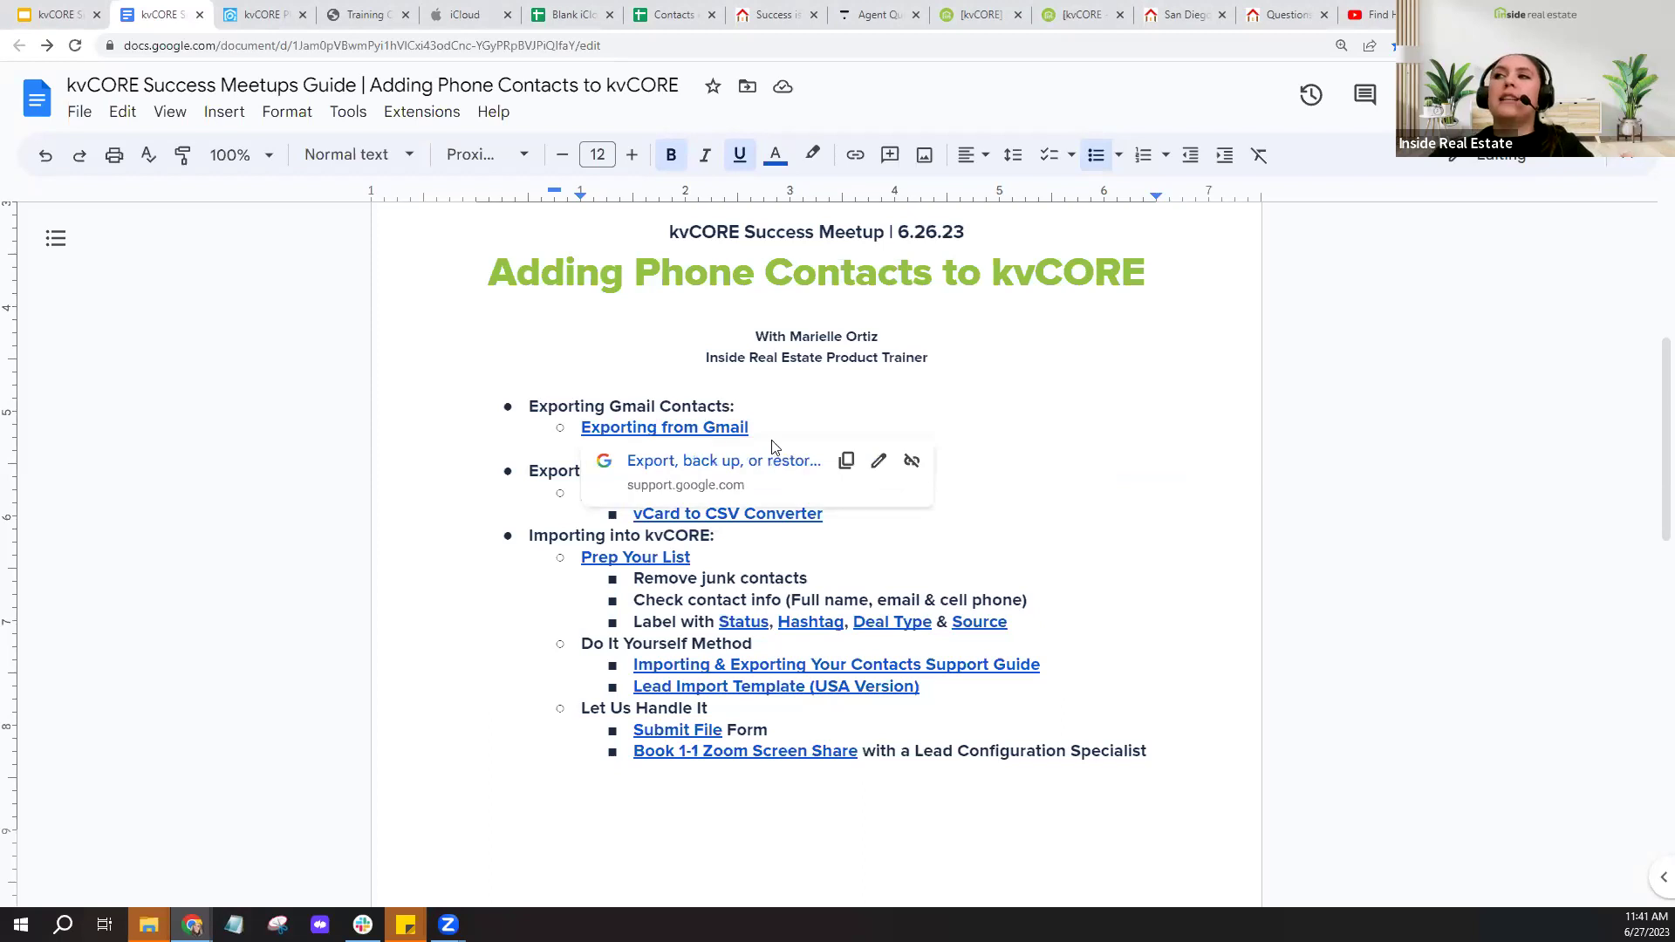
left_click(960, 421)
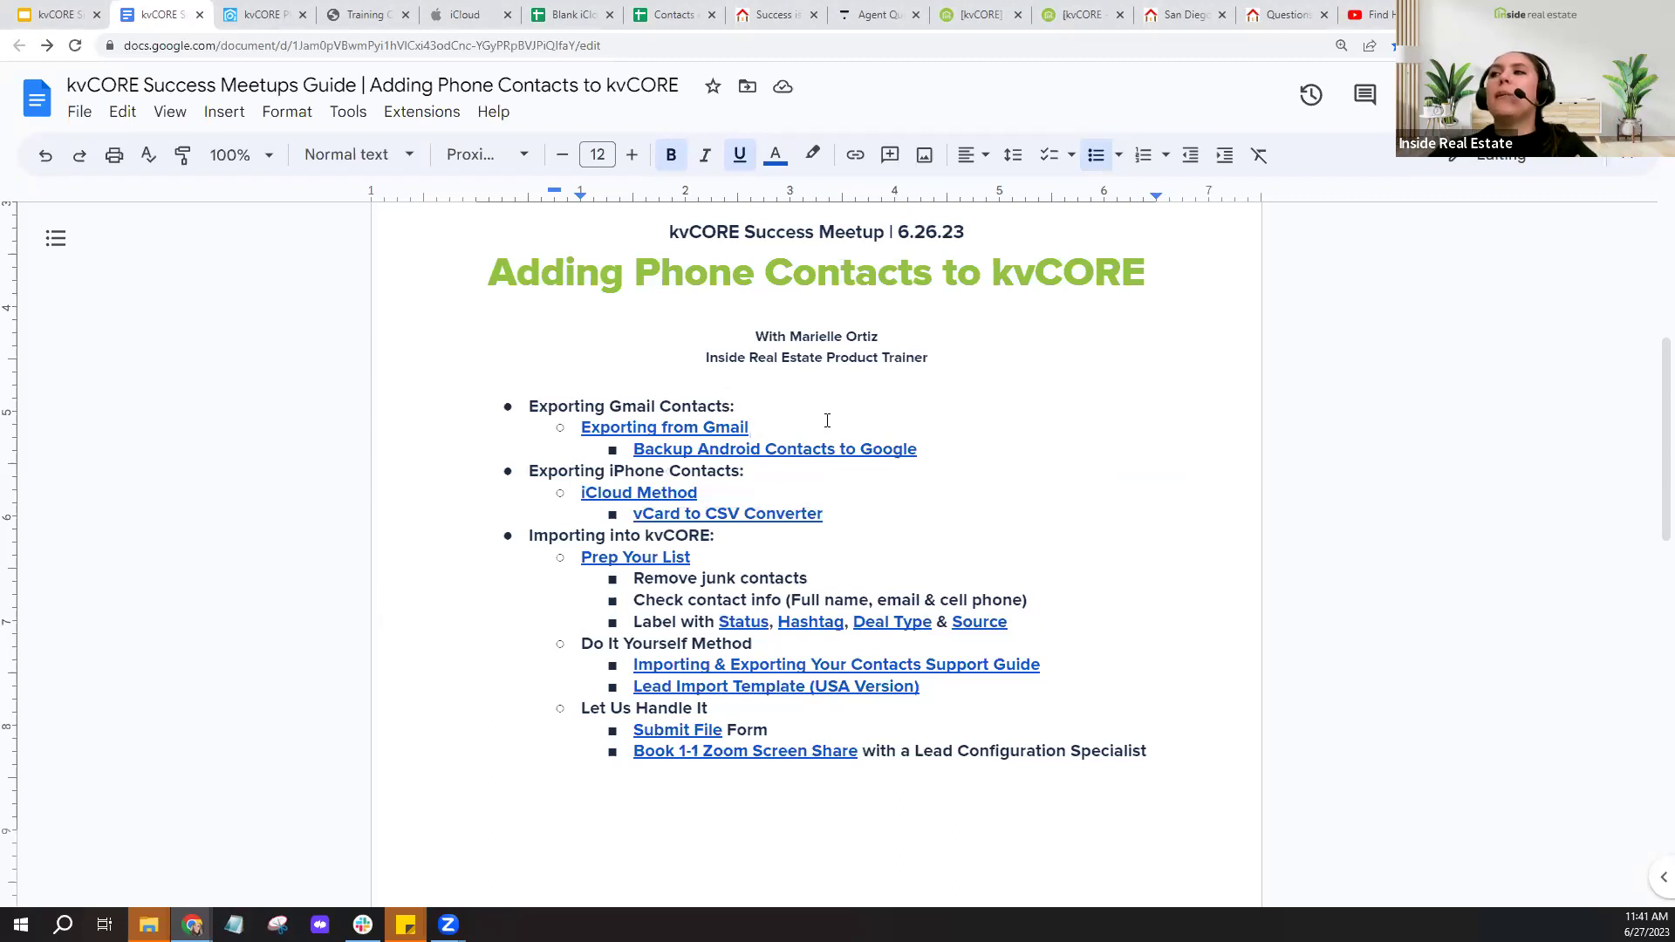
scroll(383, 648, "down", 5)
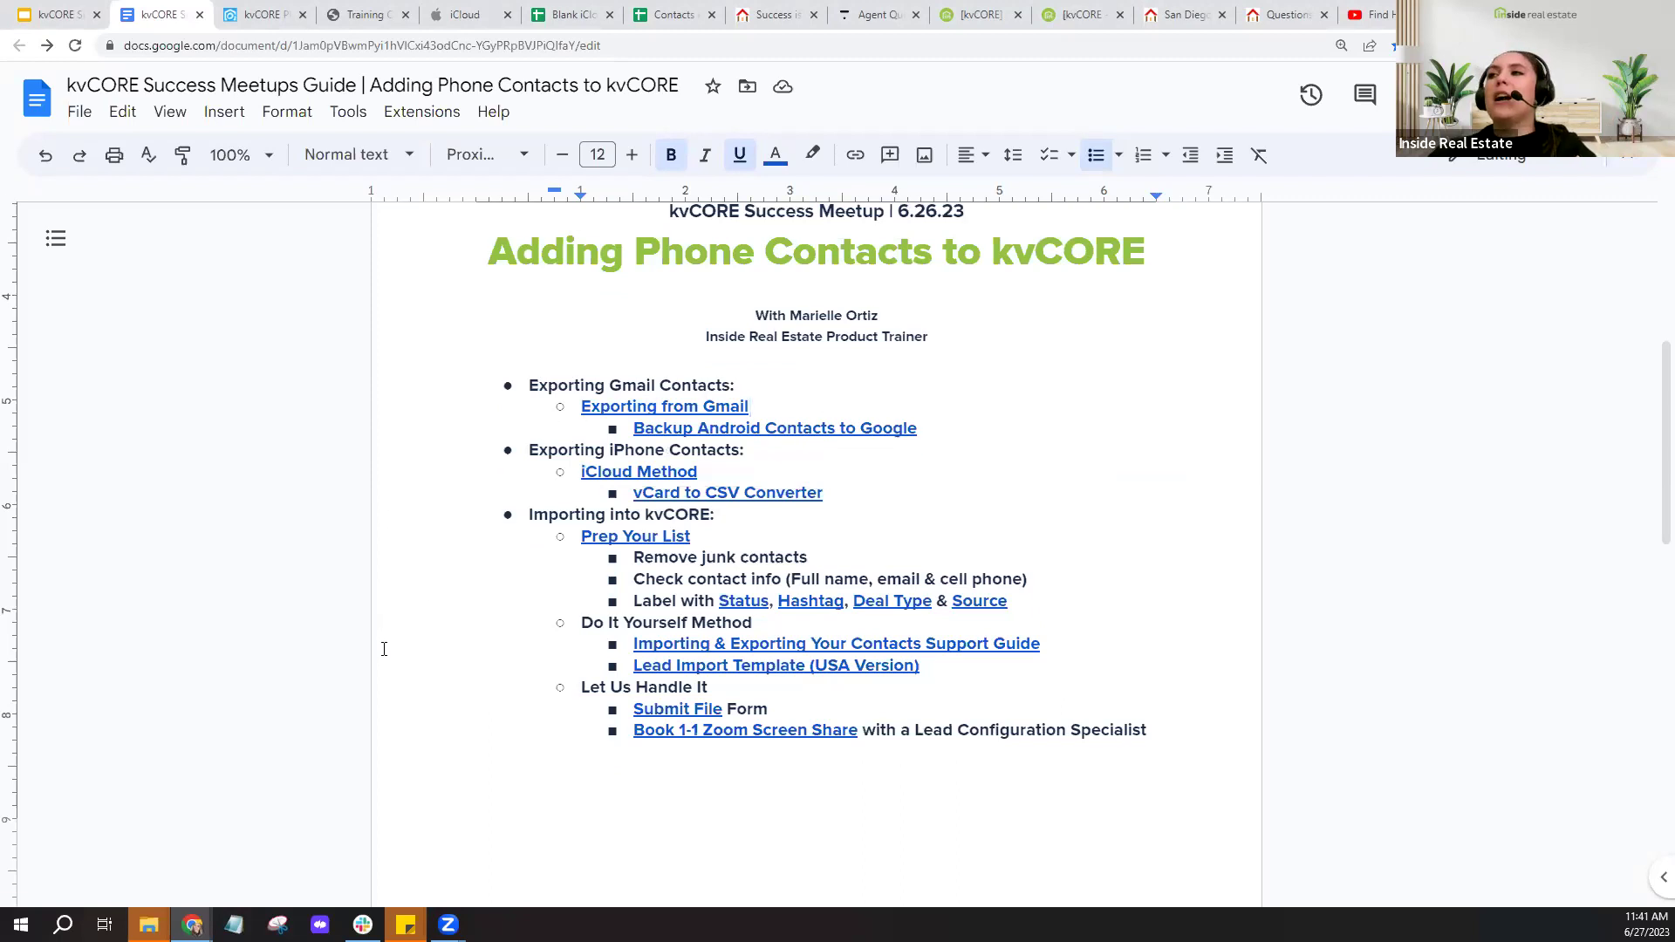
scroll(384, 648, "down", 4)
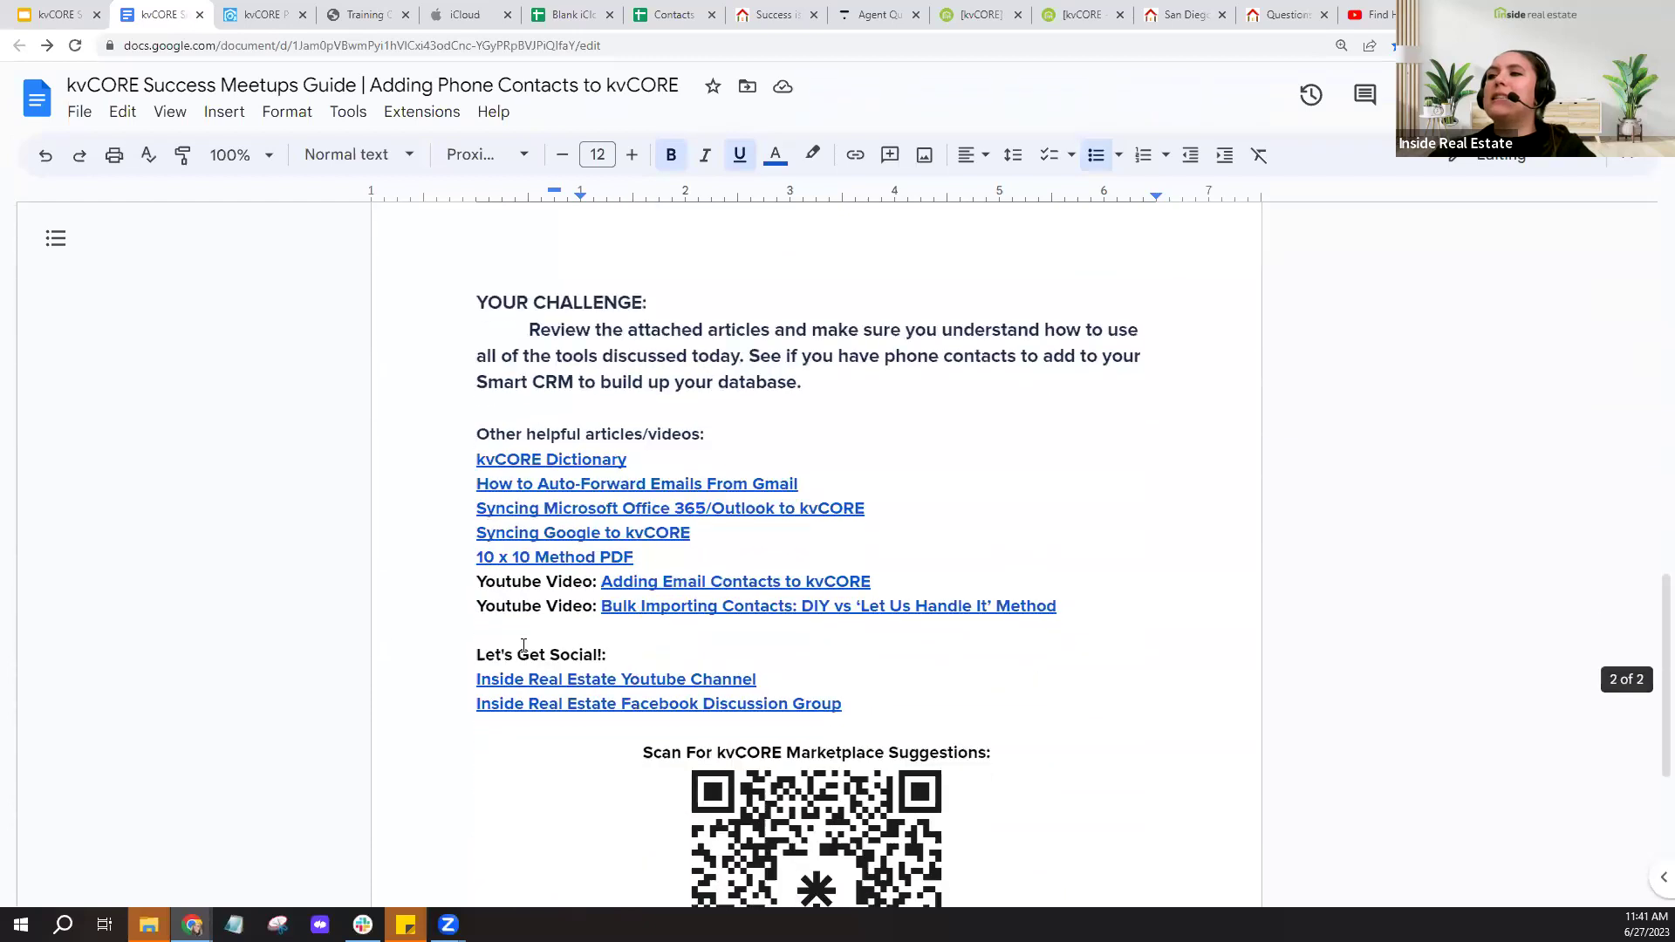
left_click(658, 580)
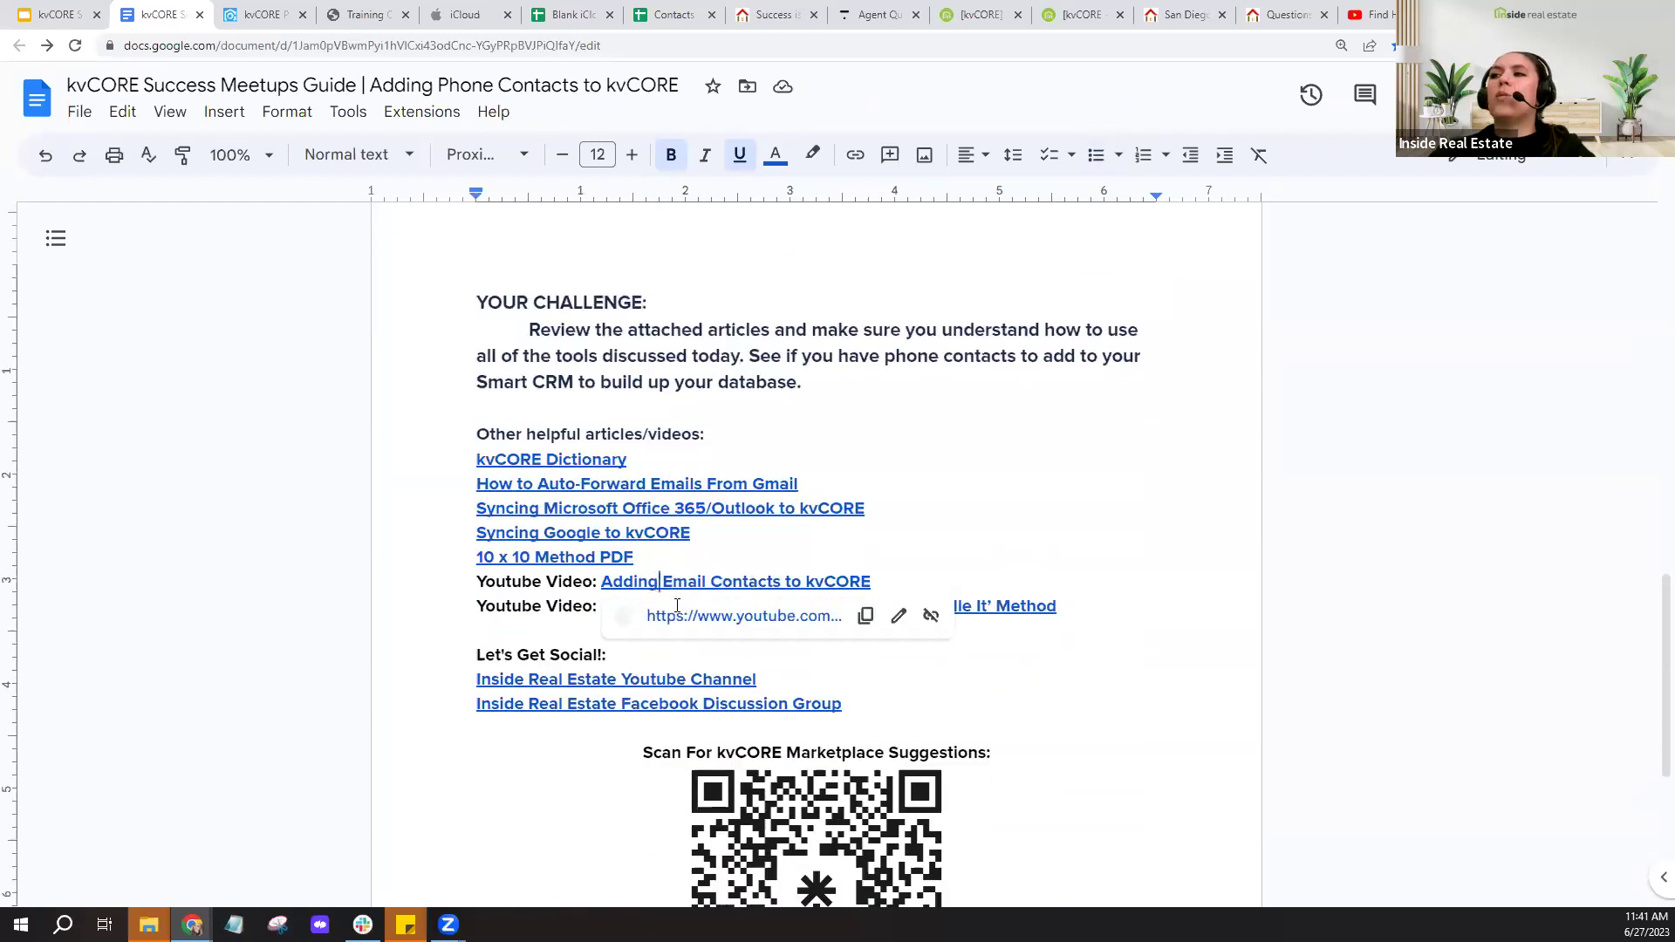
left_click(236, 557)
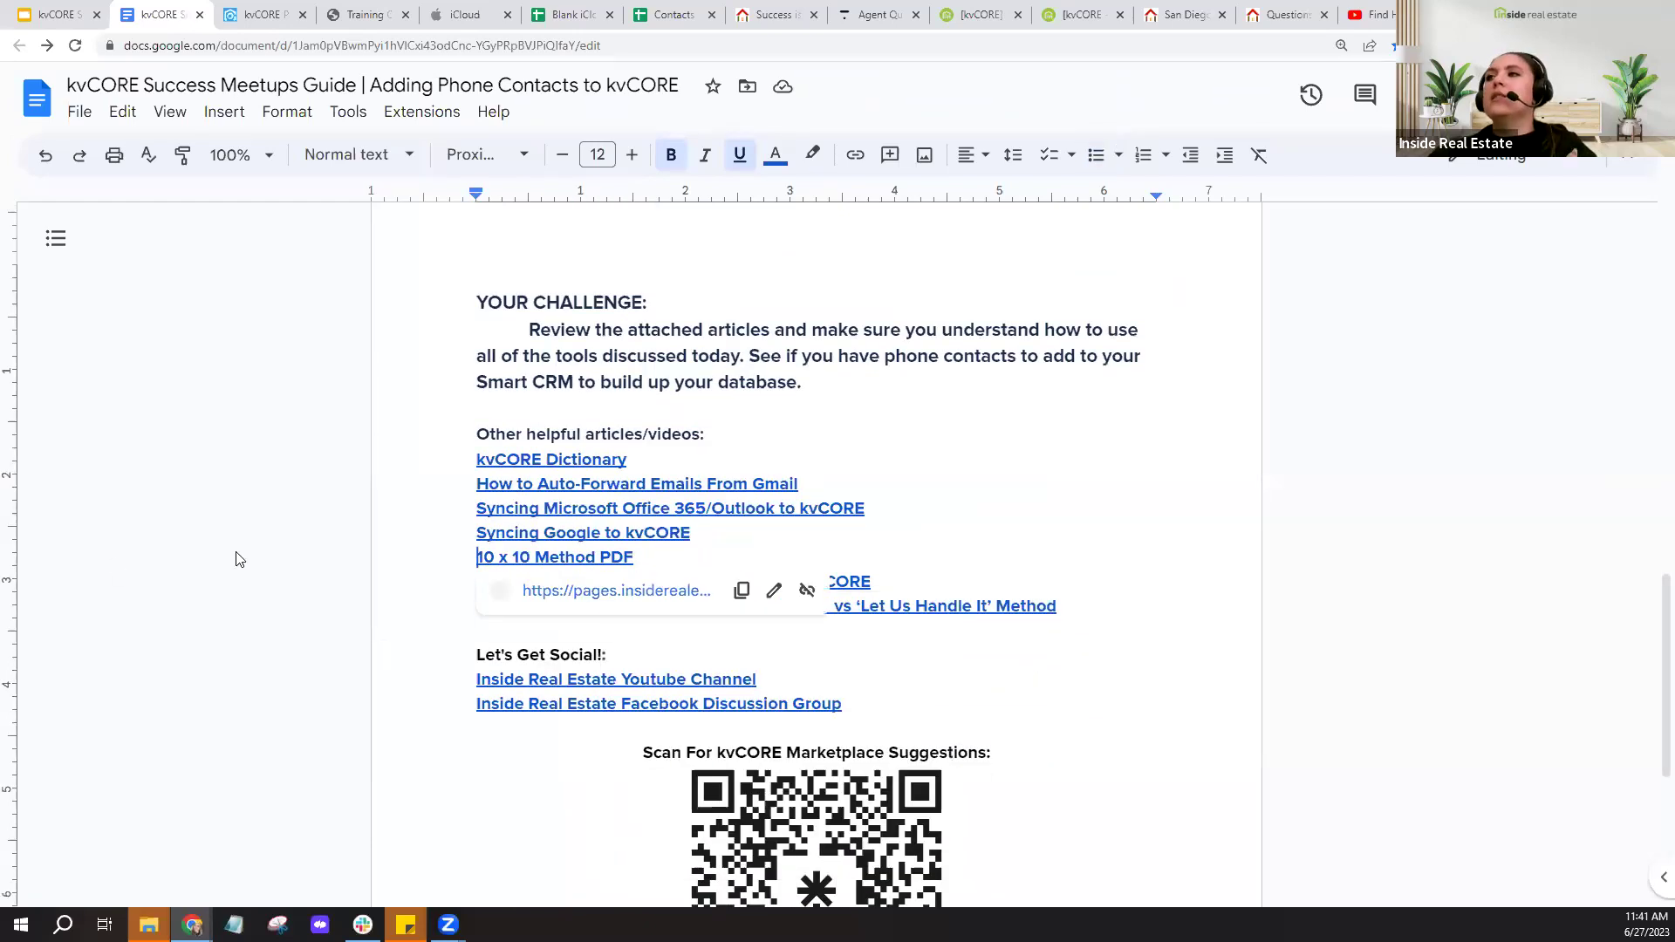
scroll(235, 558, "up", 9)
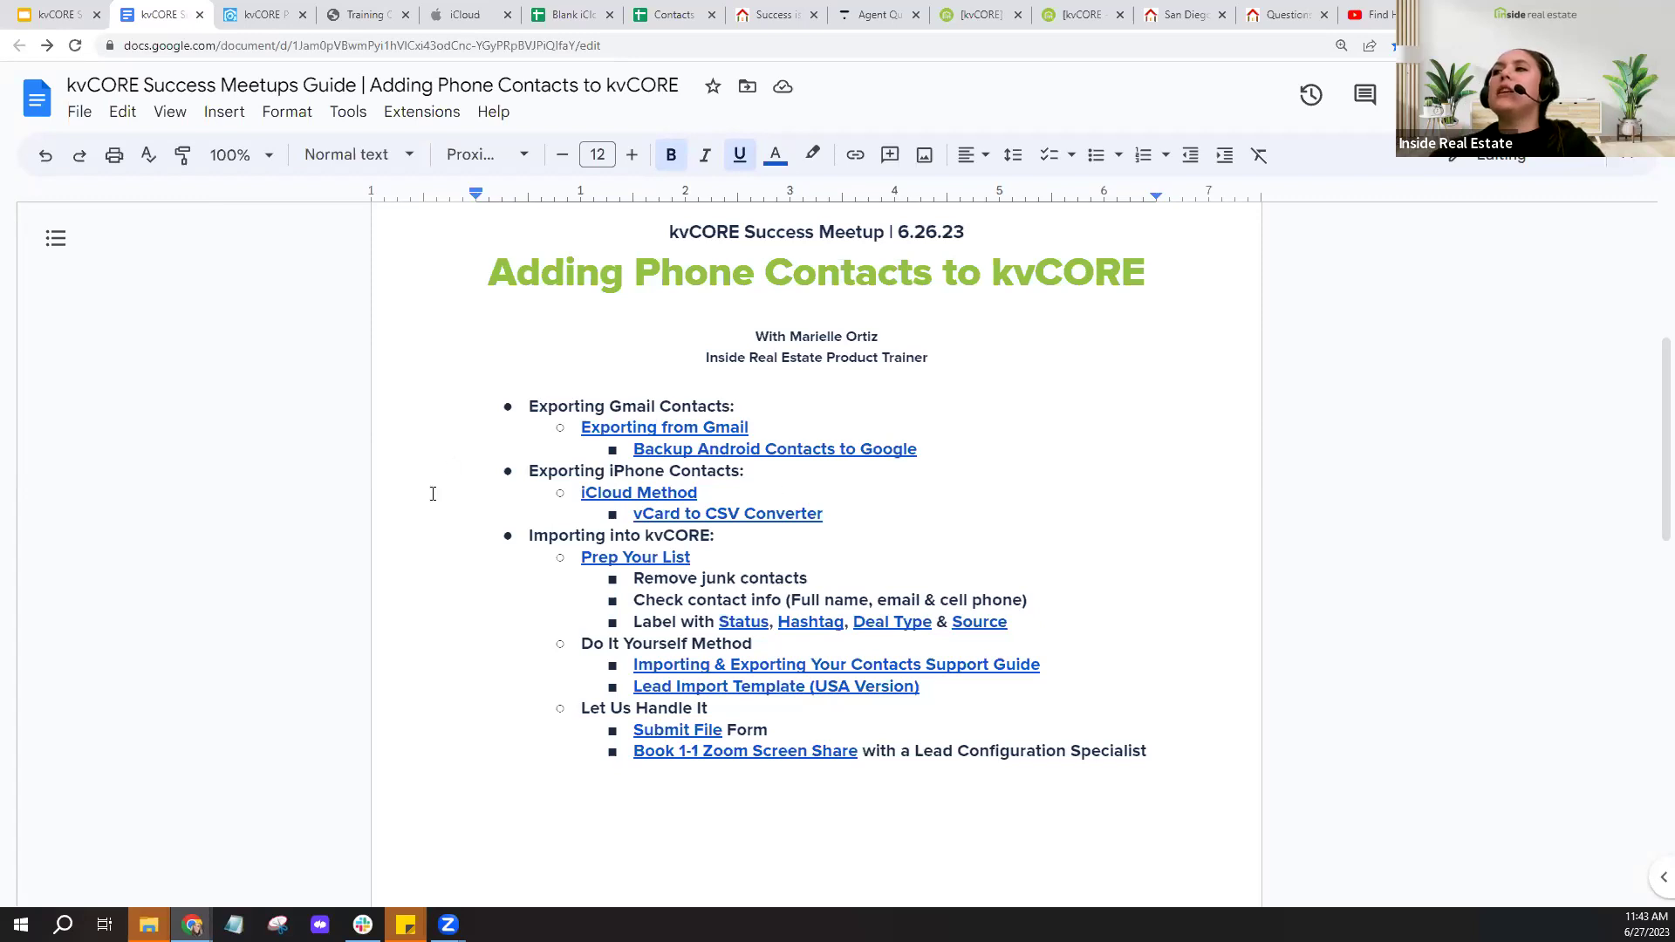
- Open the iCloud Method article on exporting iPhone contacts in a new tab from its link preview
left_click(668, 494)
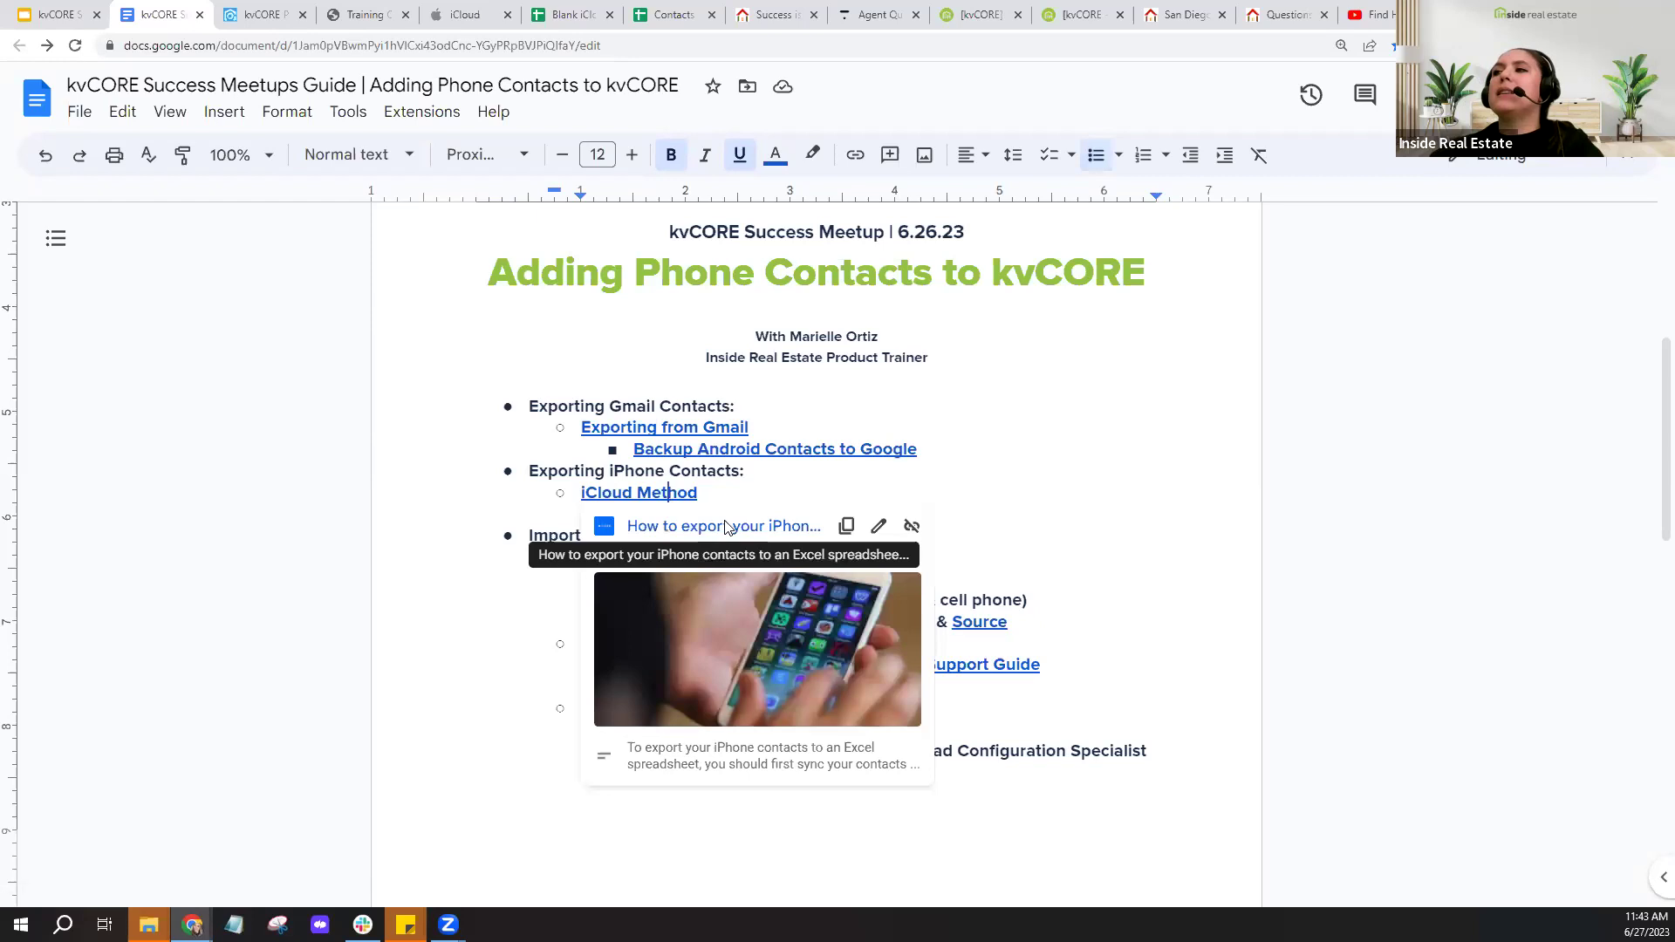
left_click(725, 526)
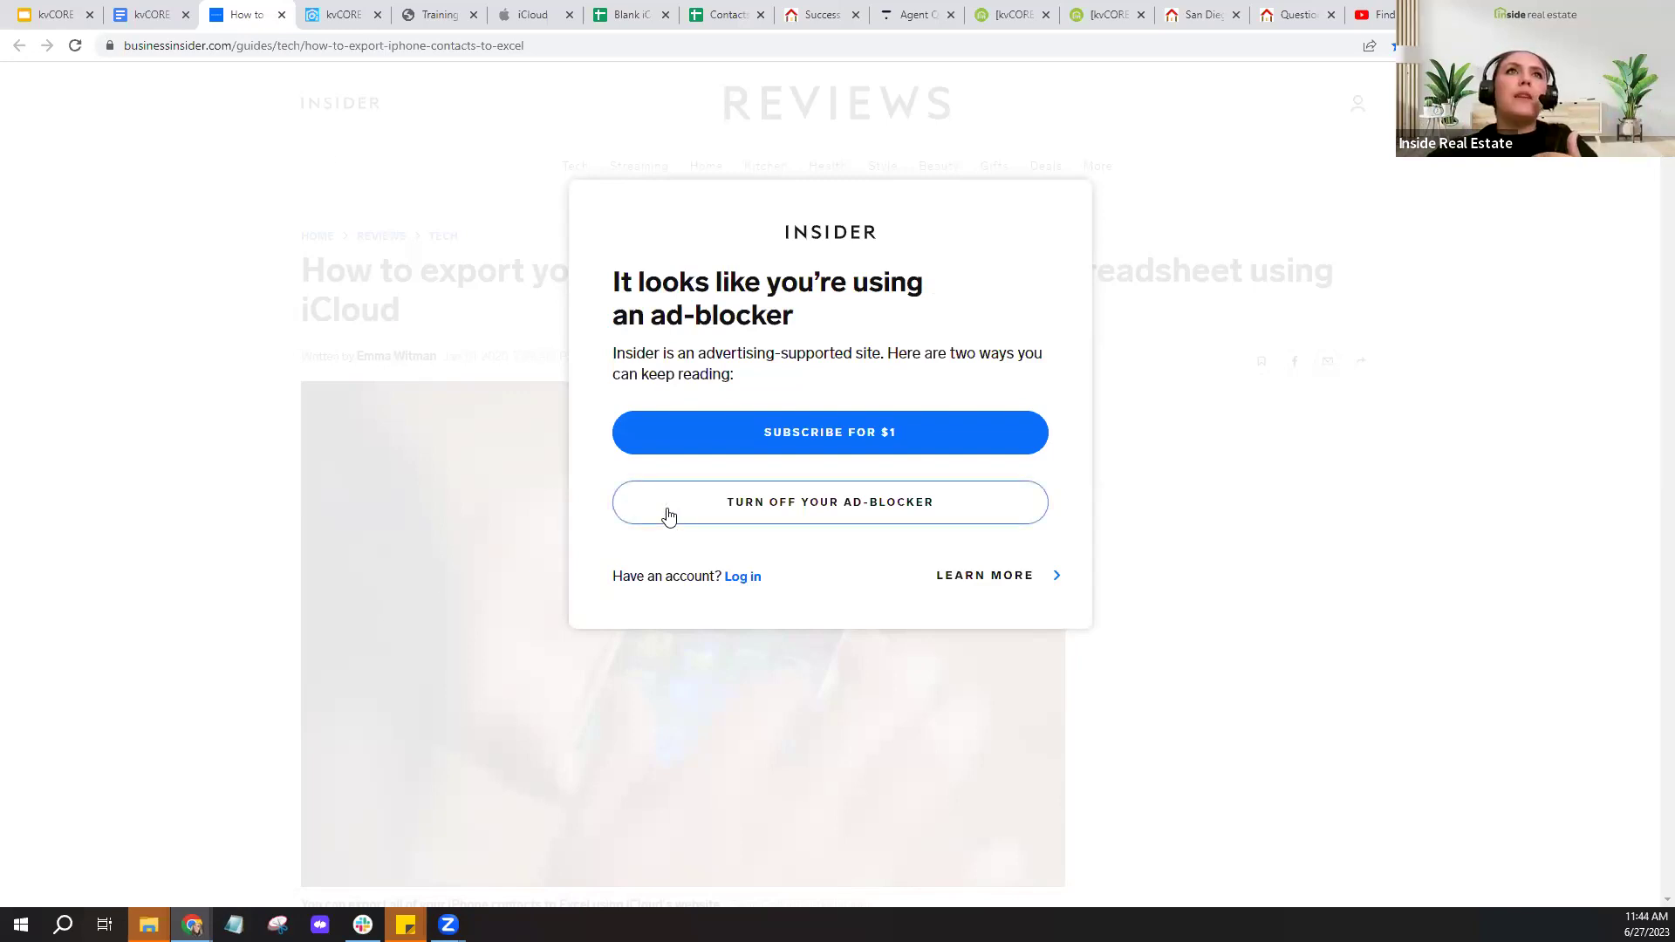
- Move the Business Insider article tab beside the guide, then close it with Ctrl+W
left_click_drag(262, 14, 134, 14)
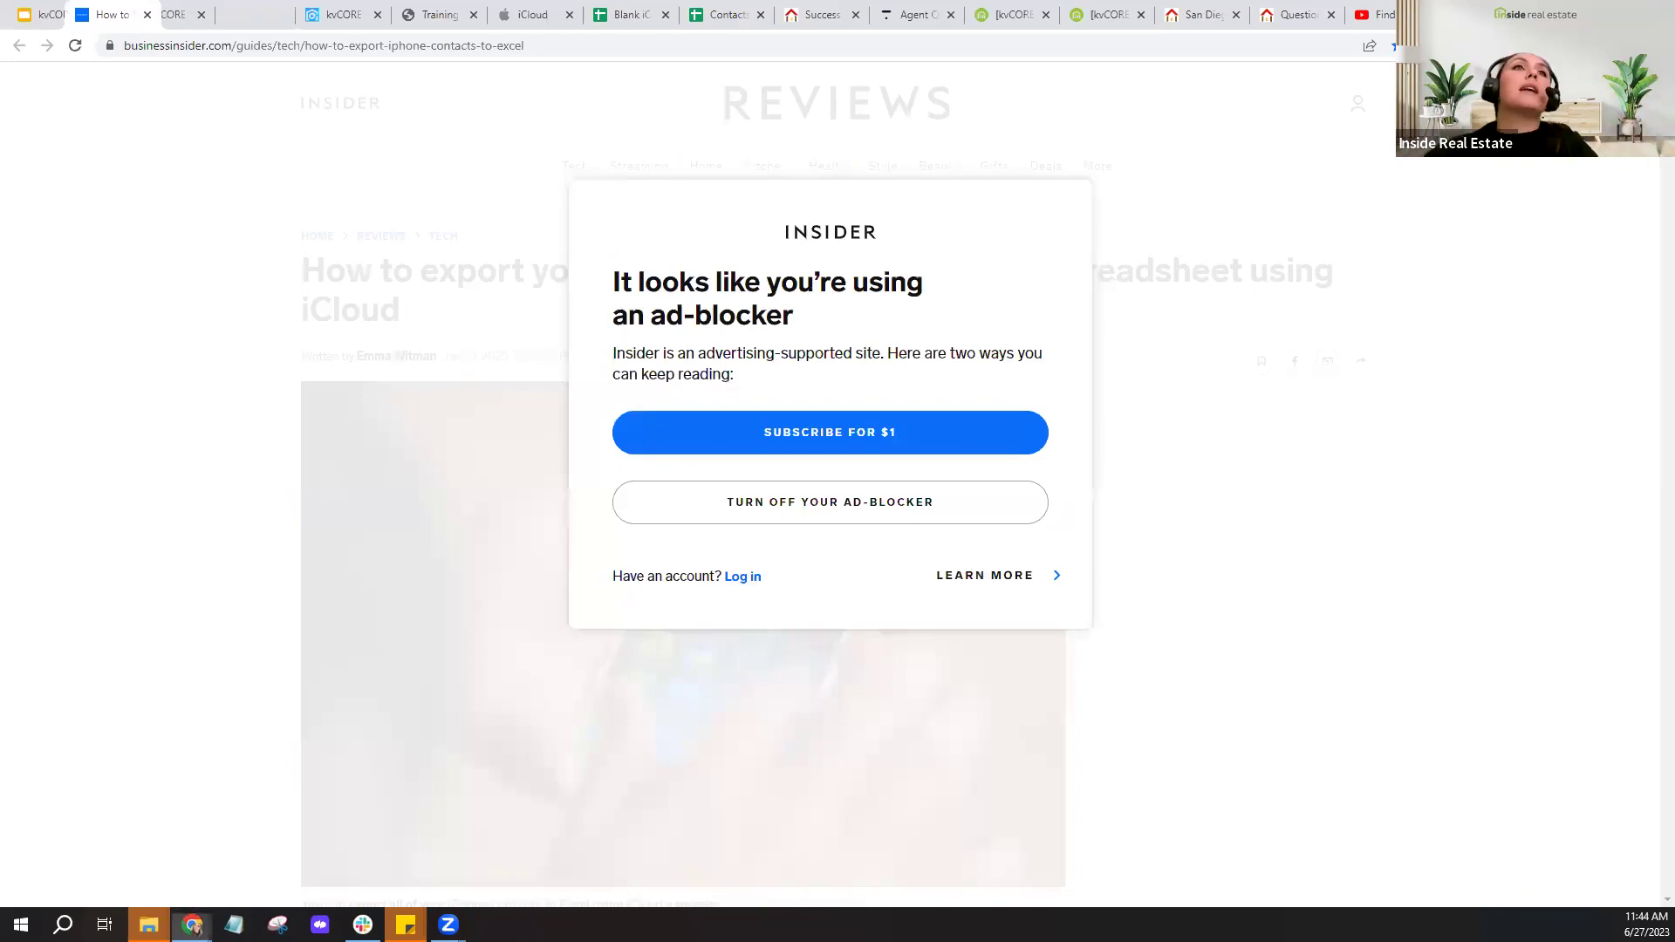
key("ctrl+w")
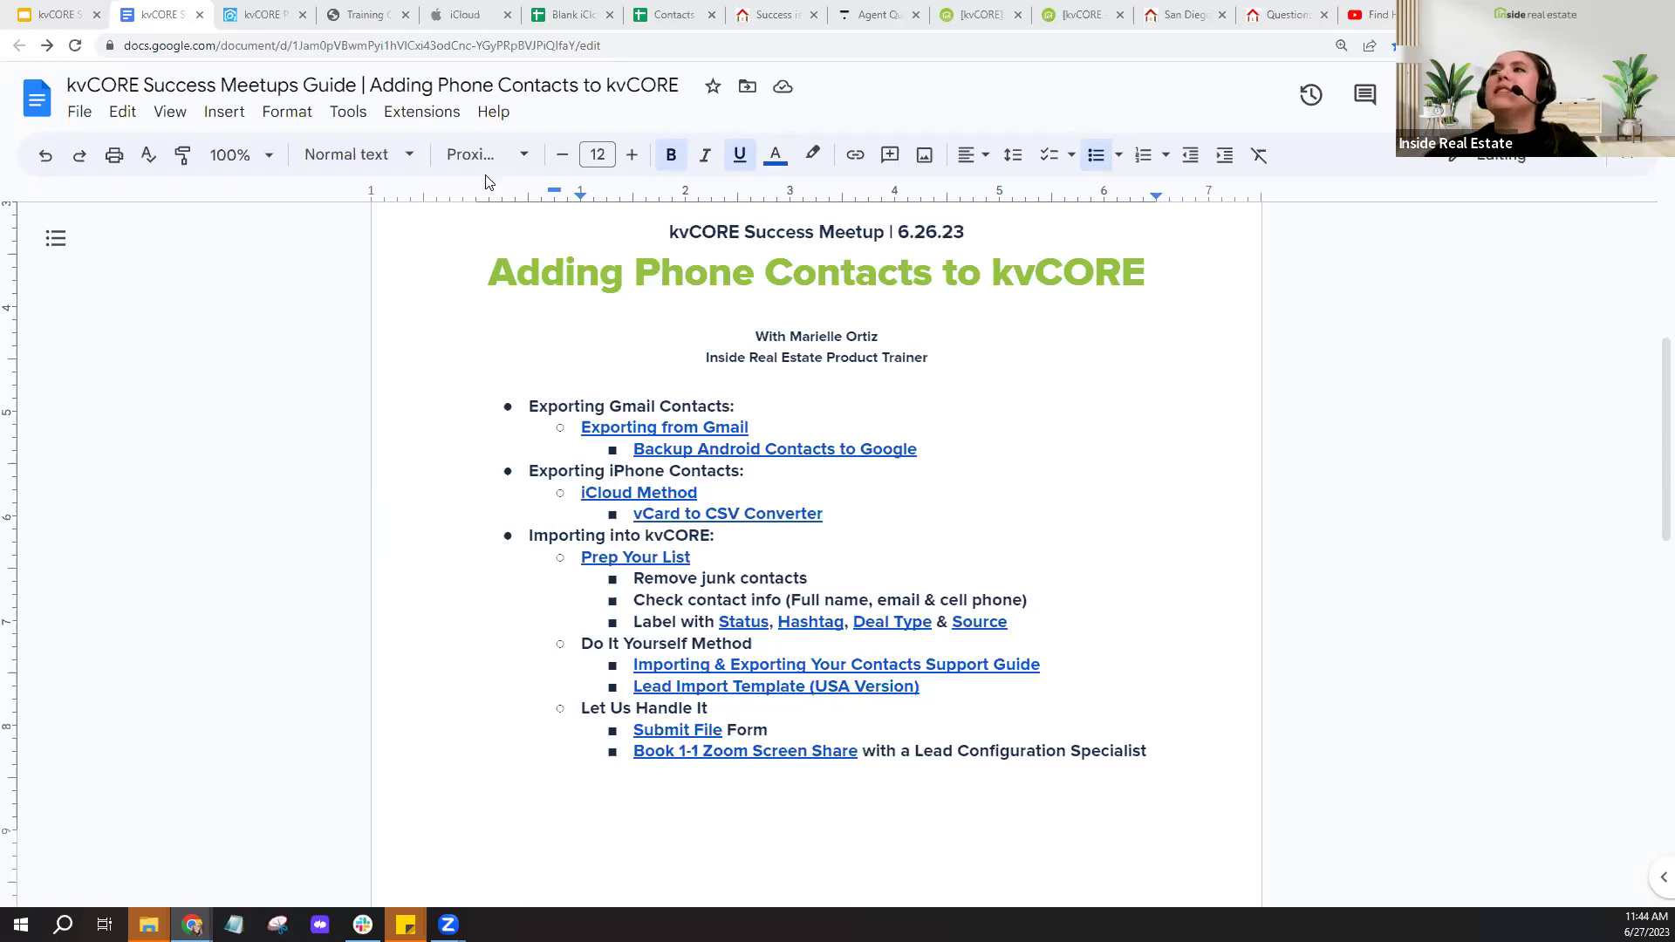
- Visit the iCloud page and try opening Contacts, then return to the kvCORE Success Meetups guide
left_click(473, 16)
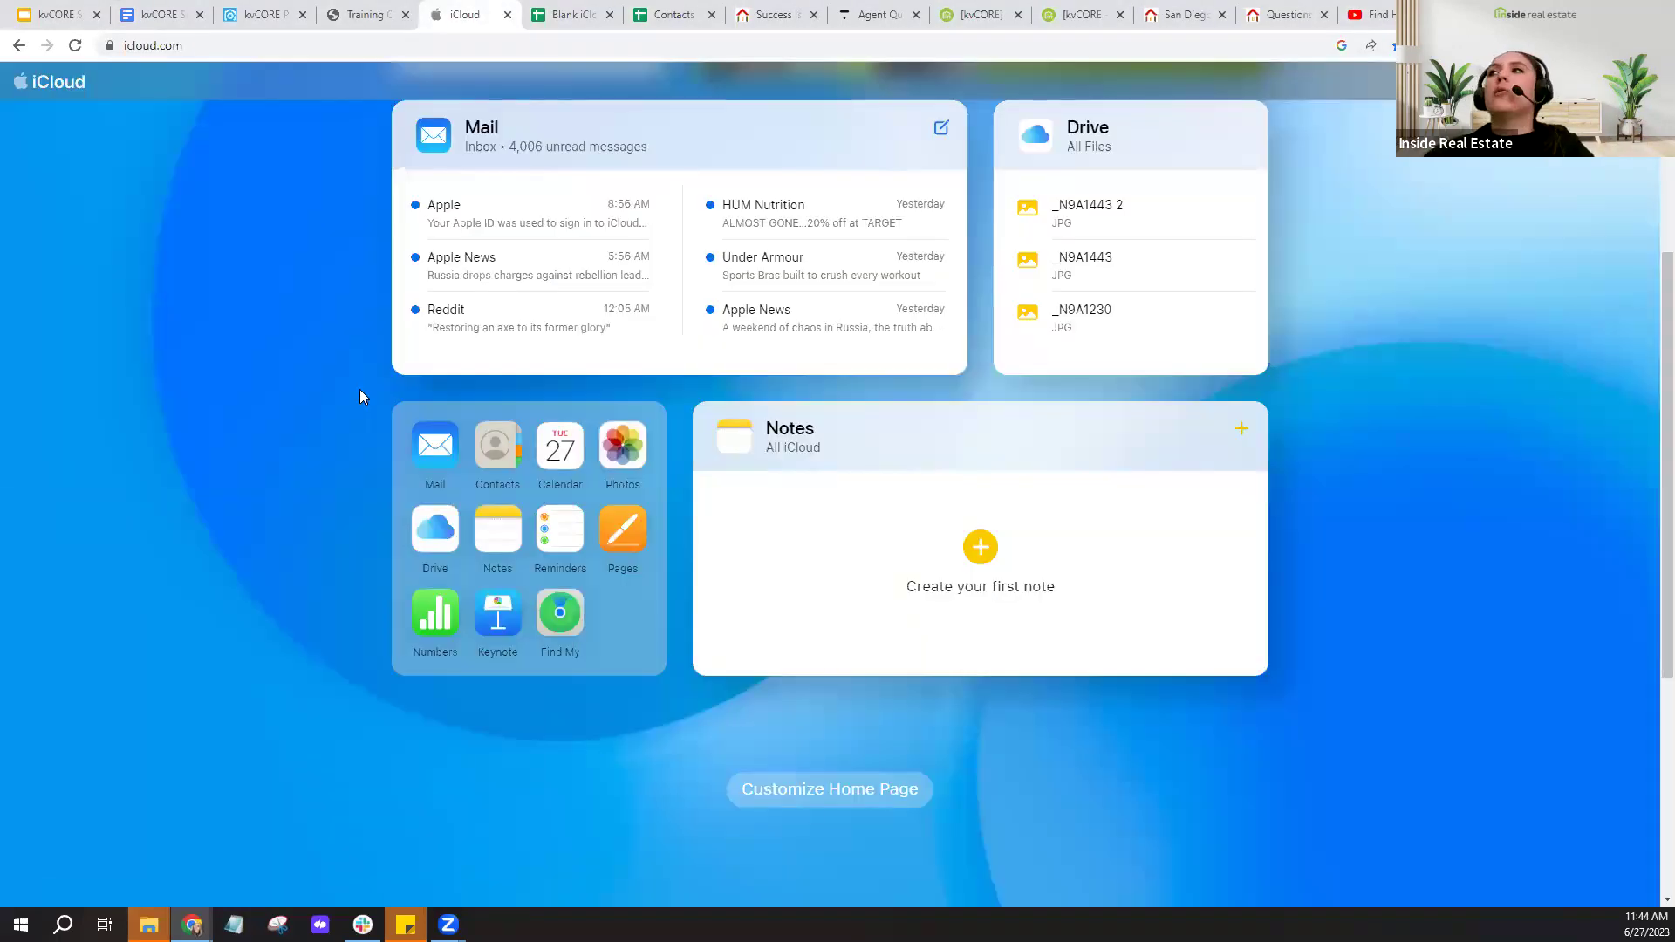
left_click(500, 484)
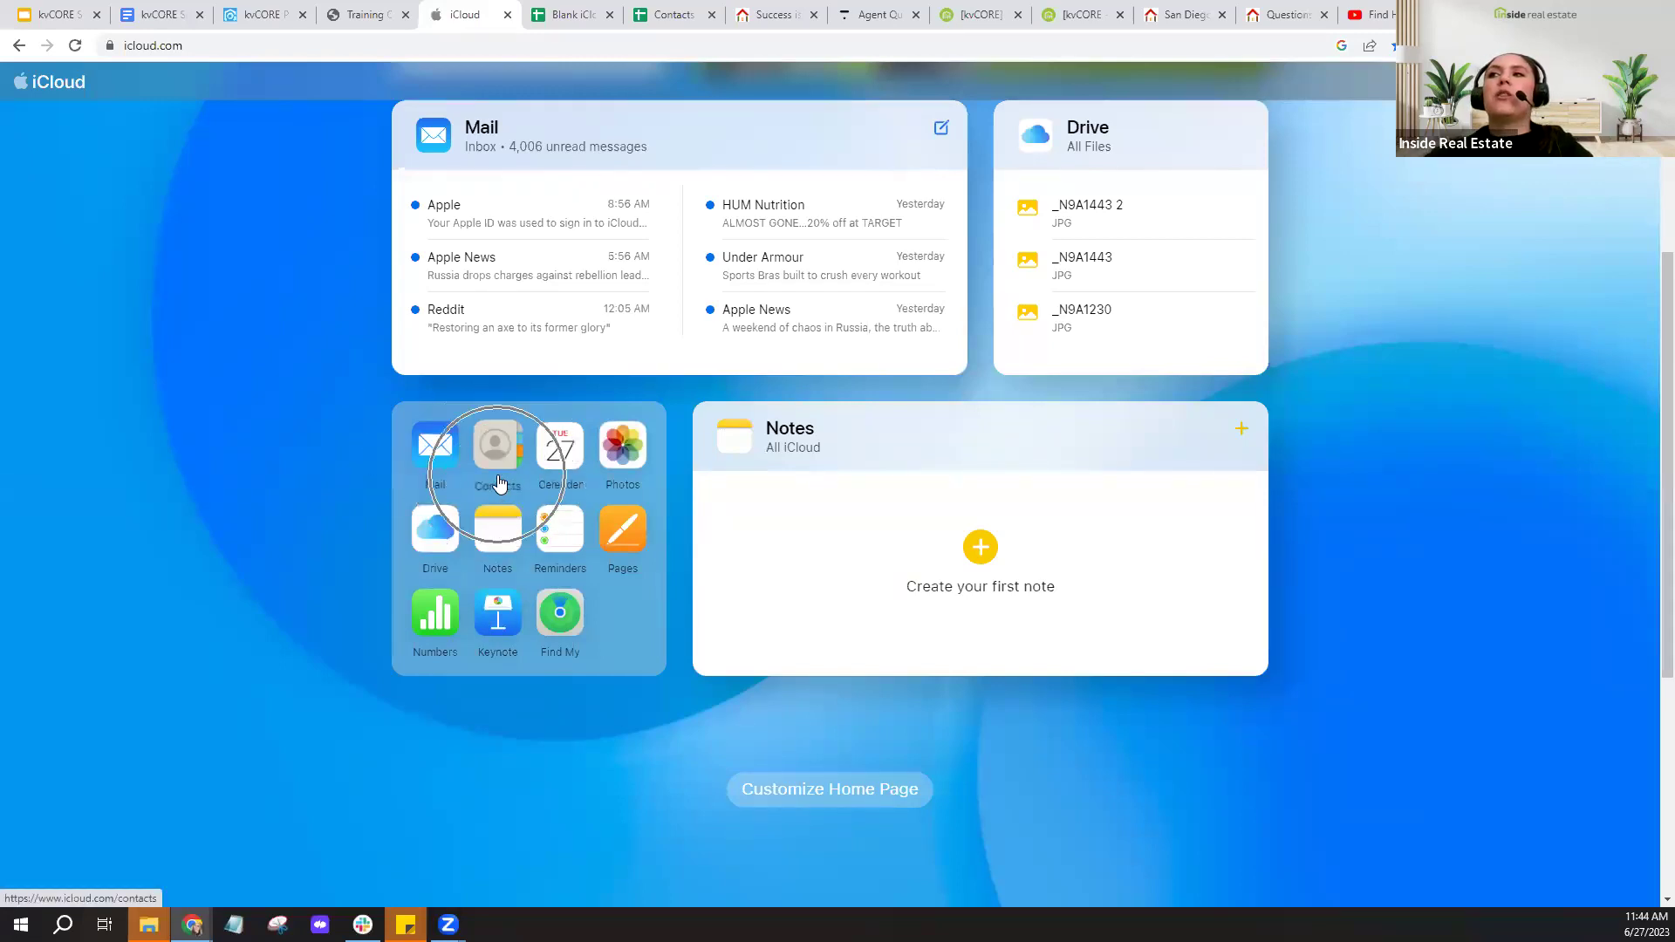
left_click(498, 482)
left_click(498, 482)
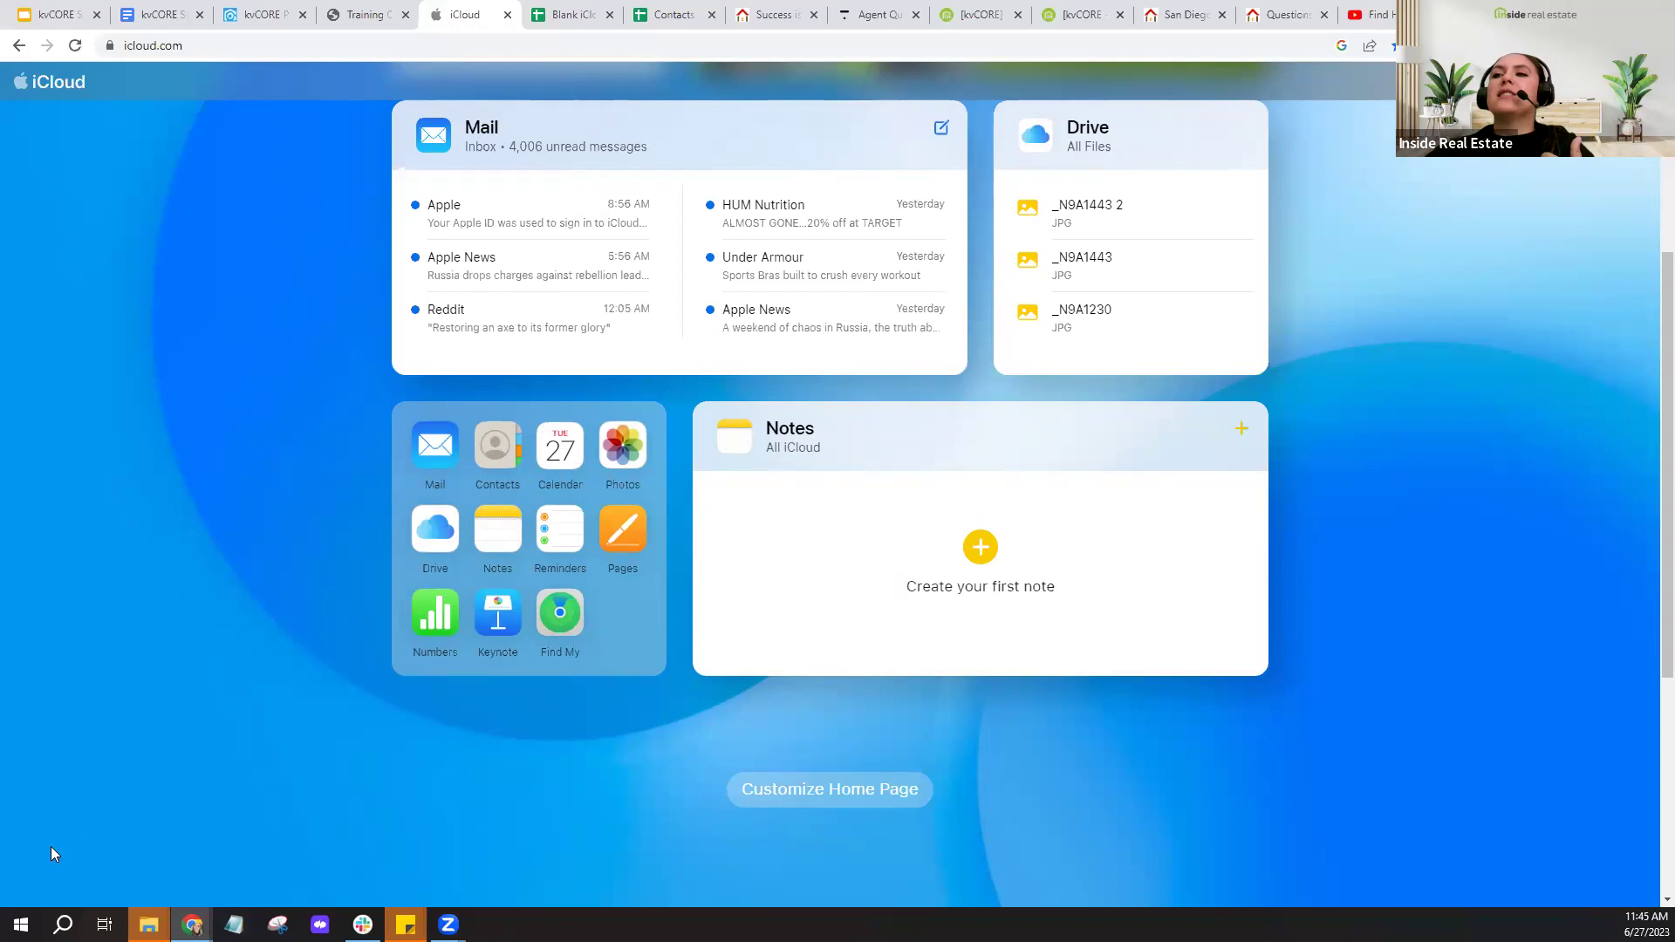
left_click(36, 879)
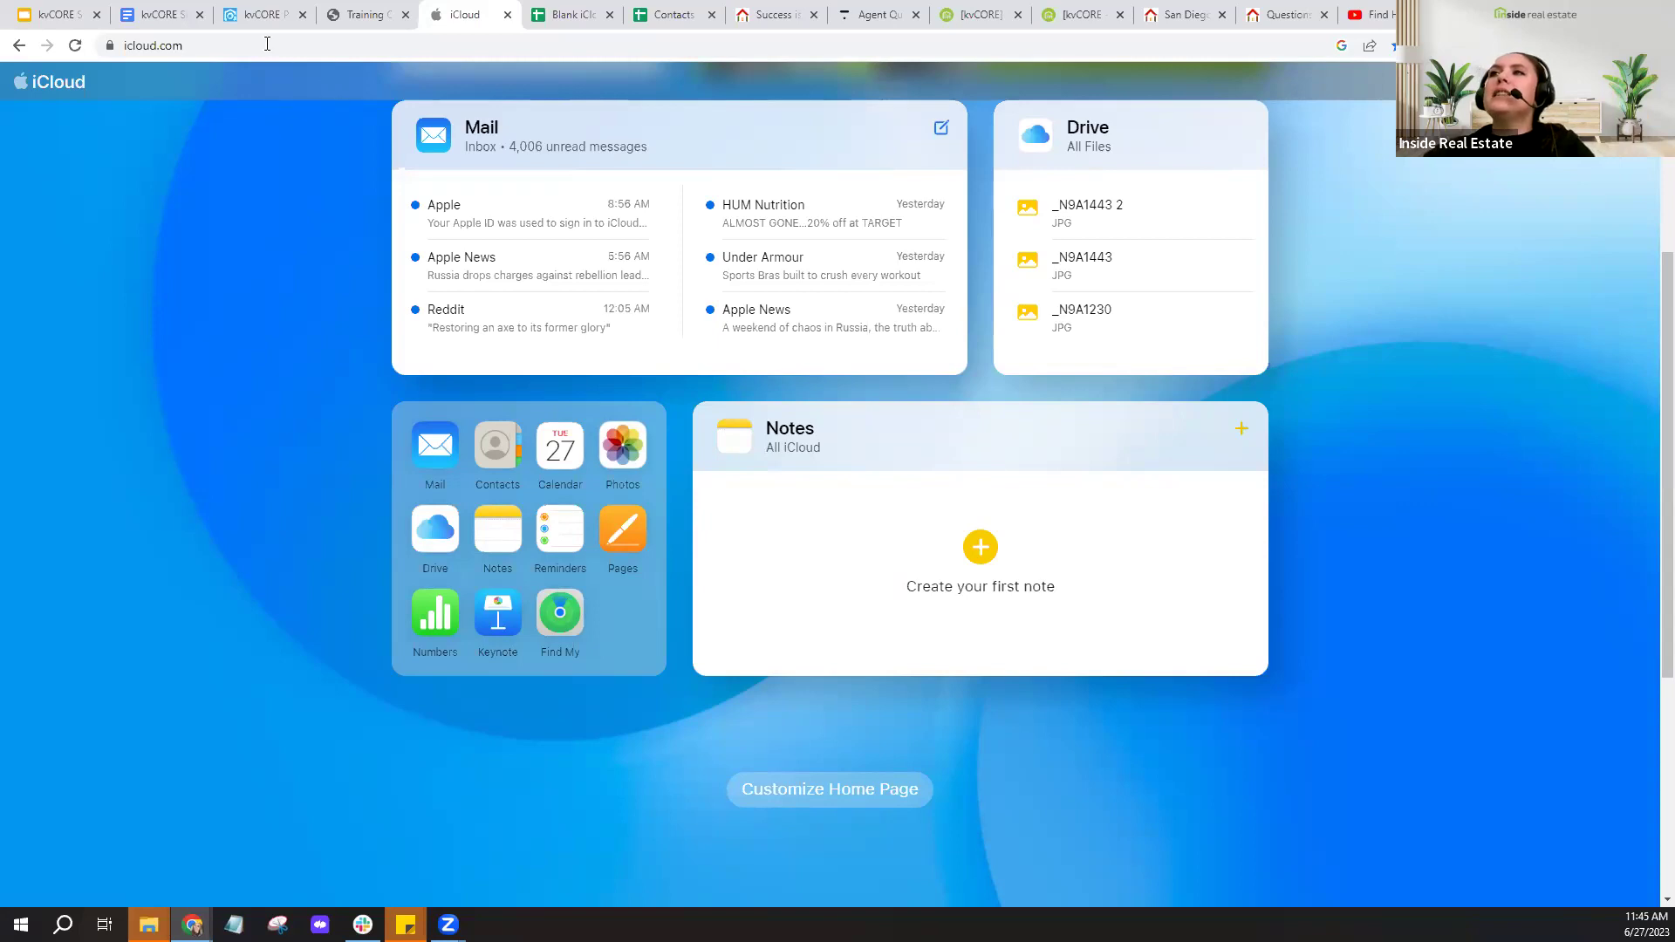
left_click(166, 15)
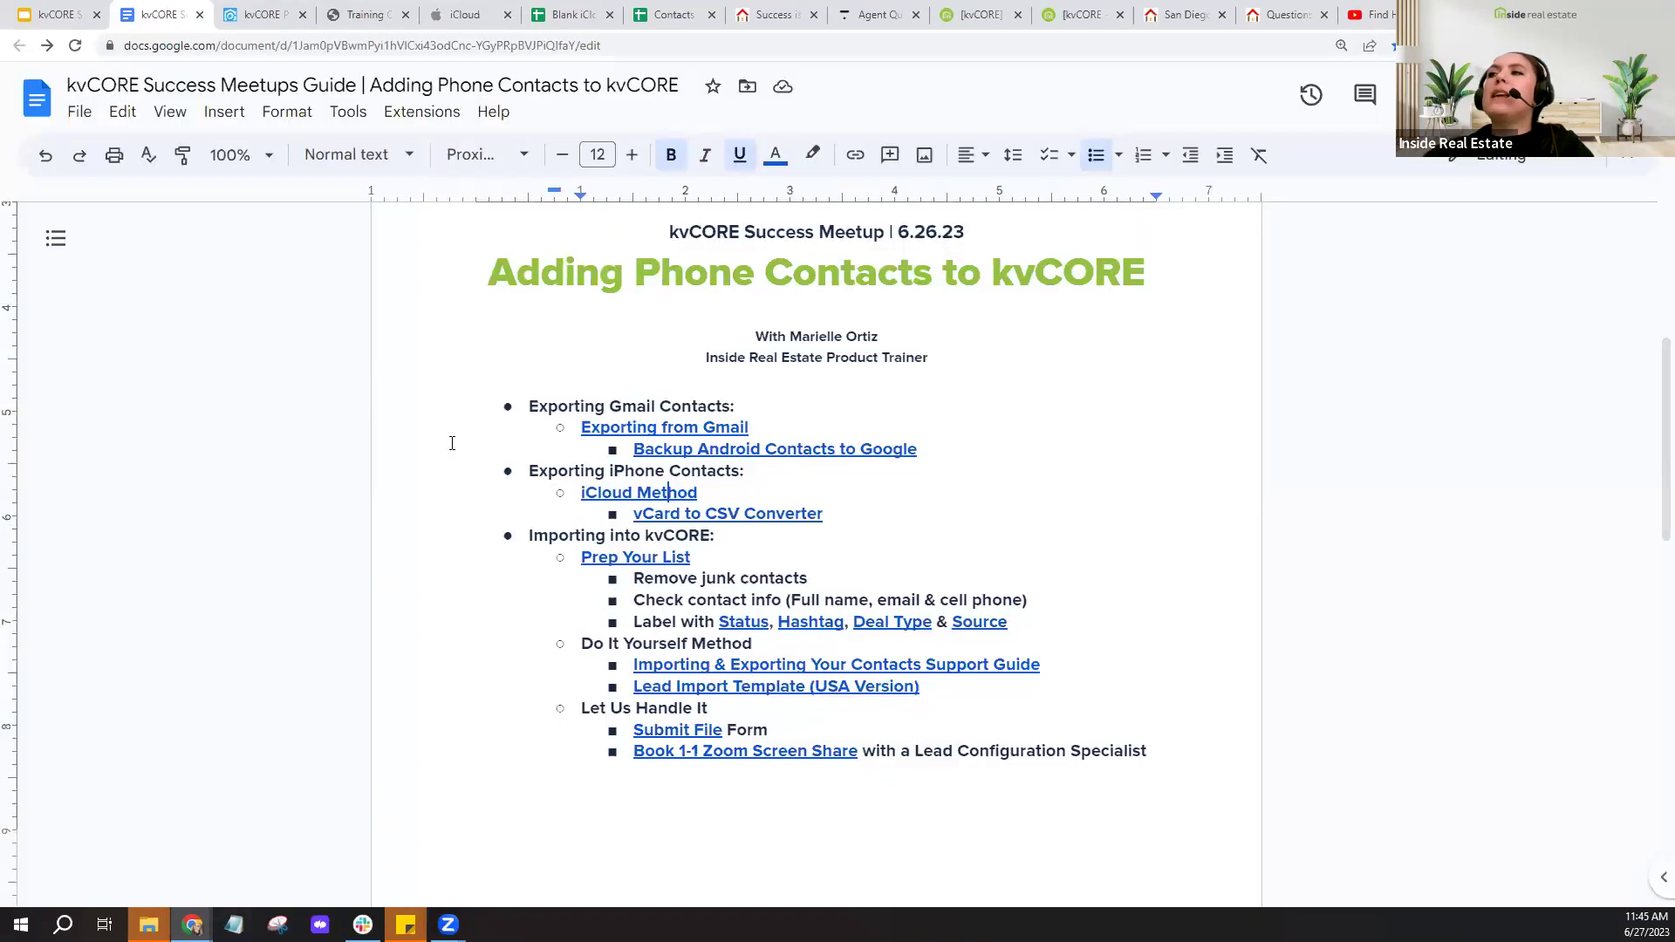
- Open the Online vCard Converter in a new tab via the guide's vCard to CSV Converter link
scroll(451, 443, "down", 1)
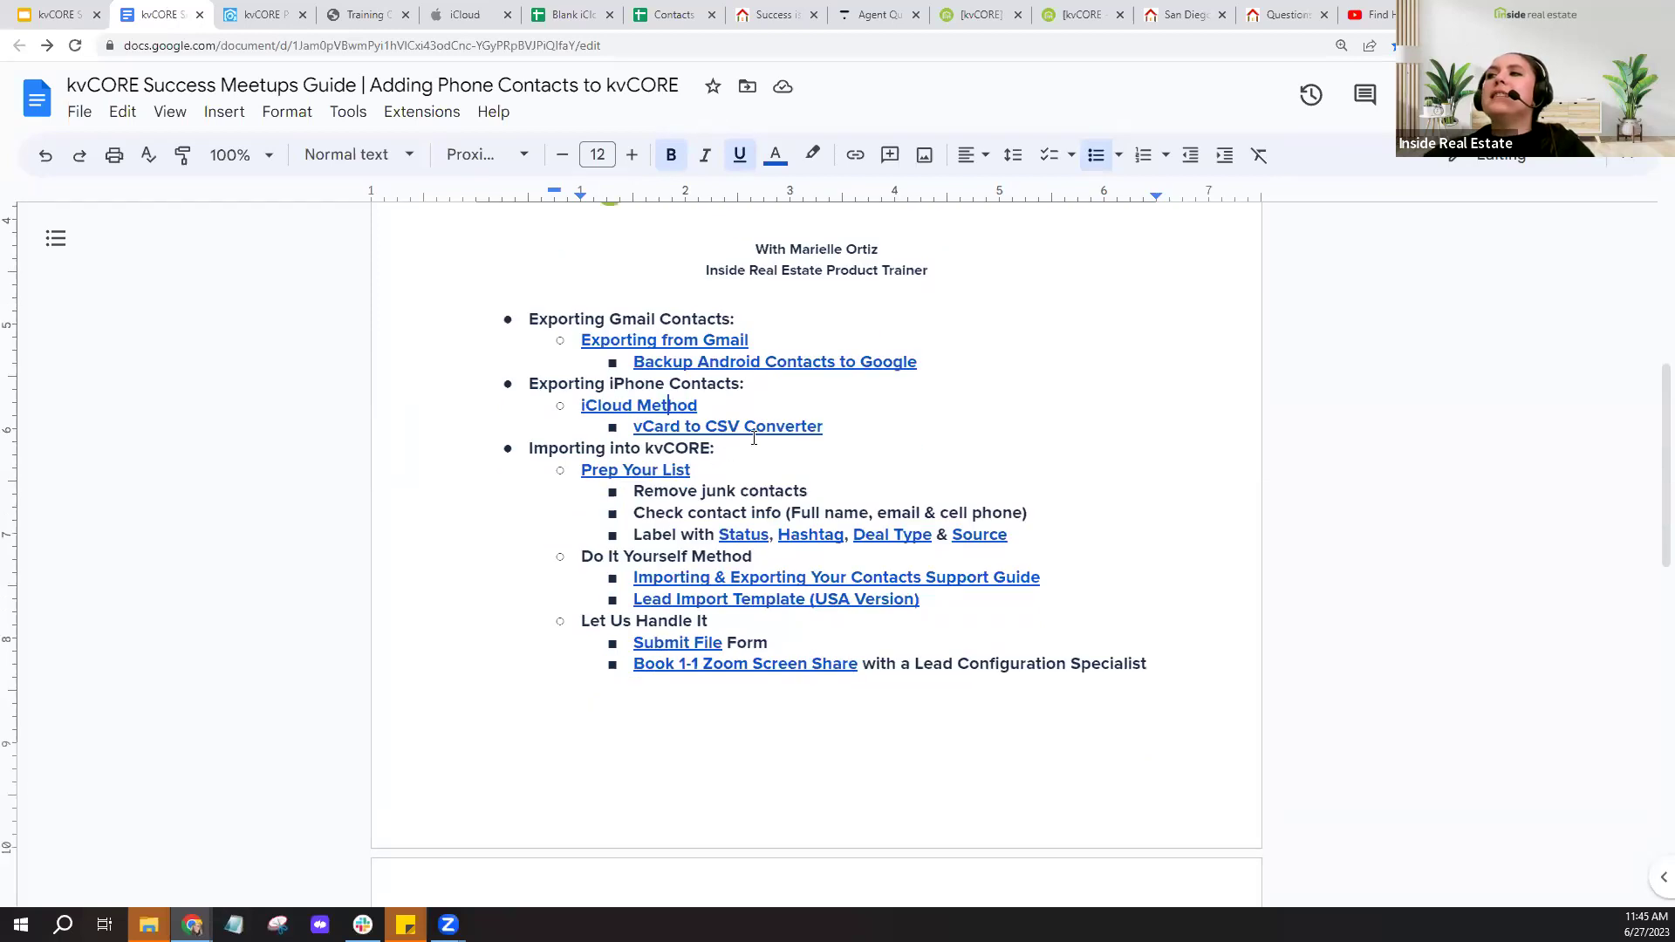
left_click(756, 429)
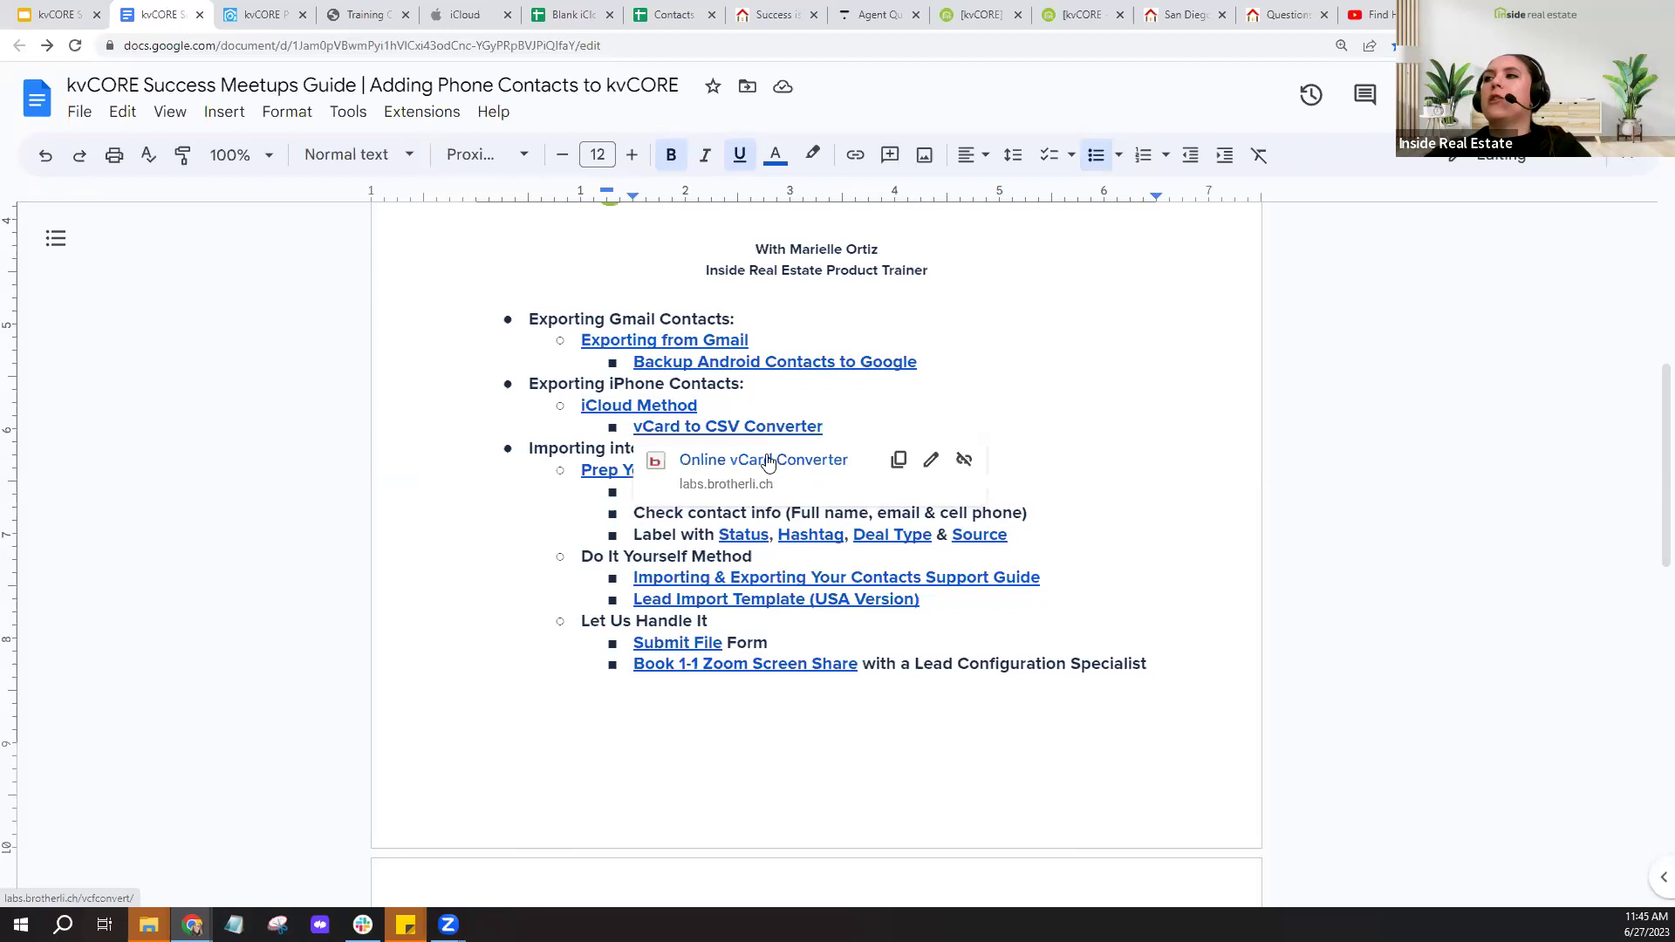
left_click(768, 460)
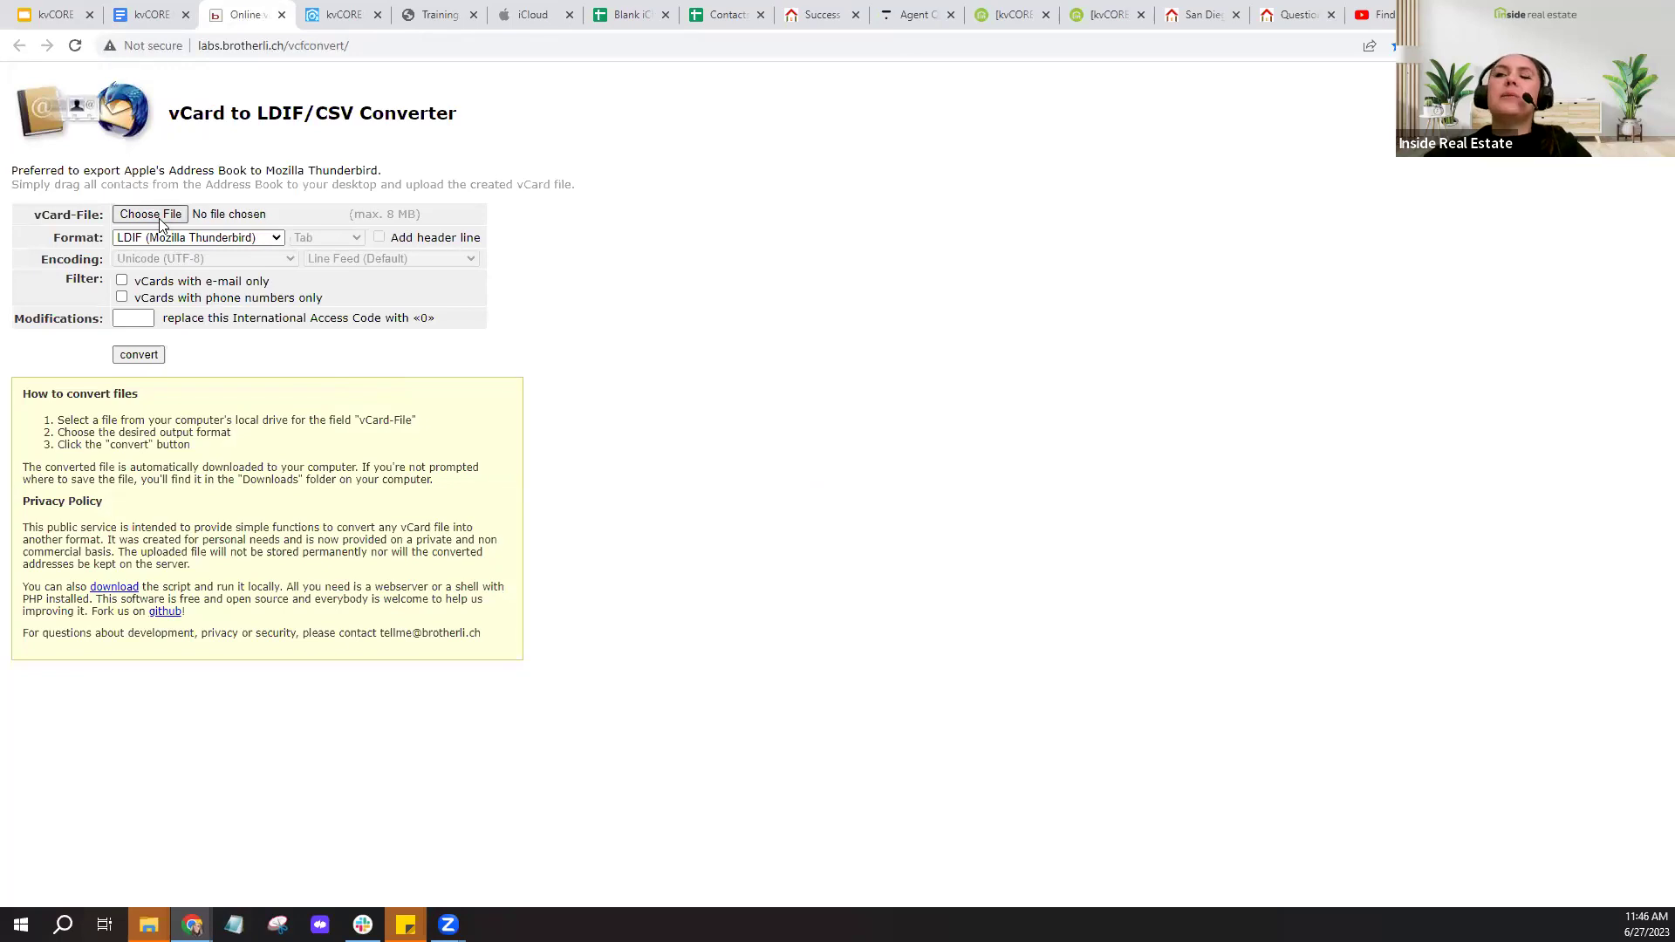
- Set the converter to CSV output, Comma separator and a header line, then run the conversion
key("ctrl")
key("ctrl")
key("ctrl")
key("ctrl")
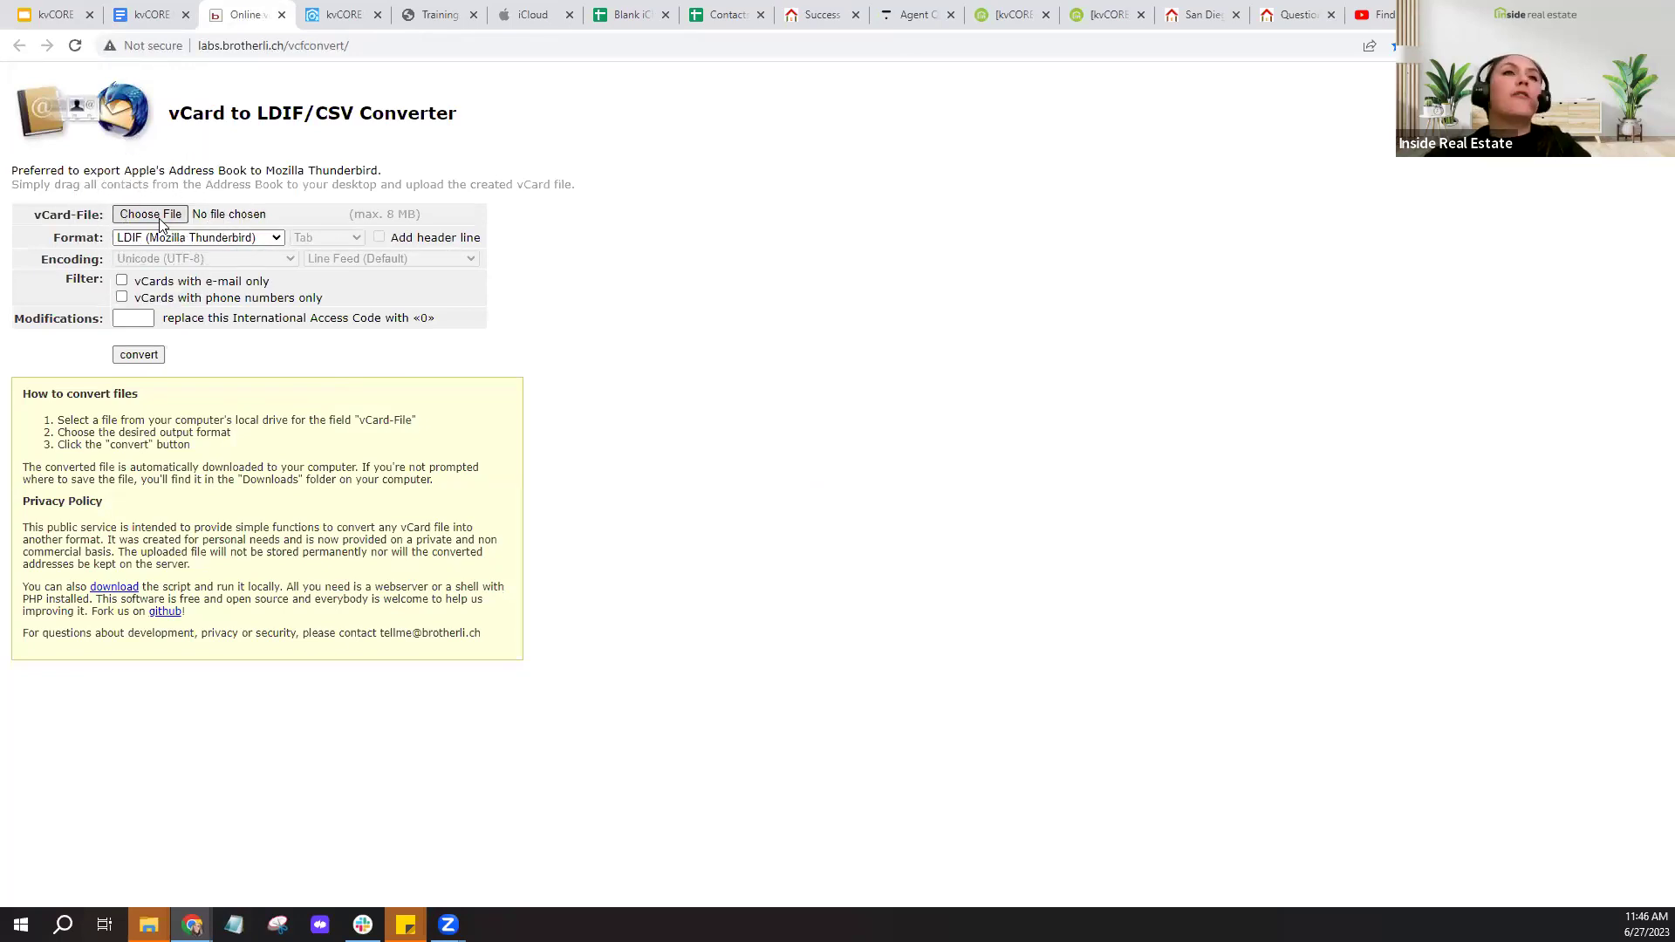
left_click(218, 238)
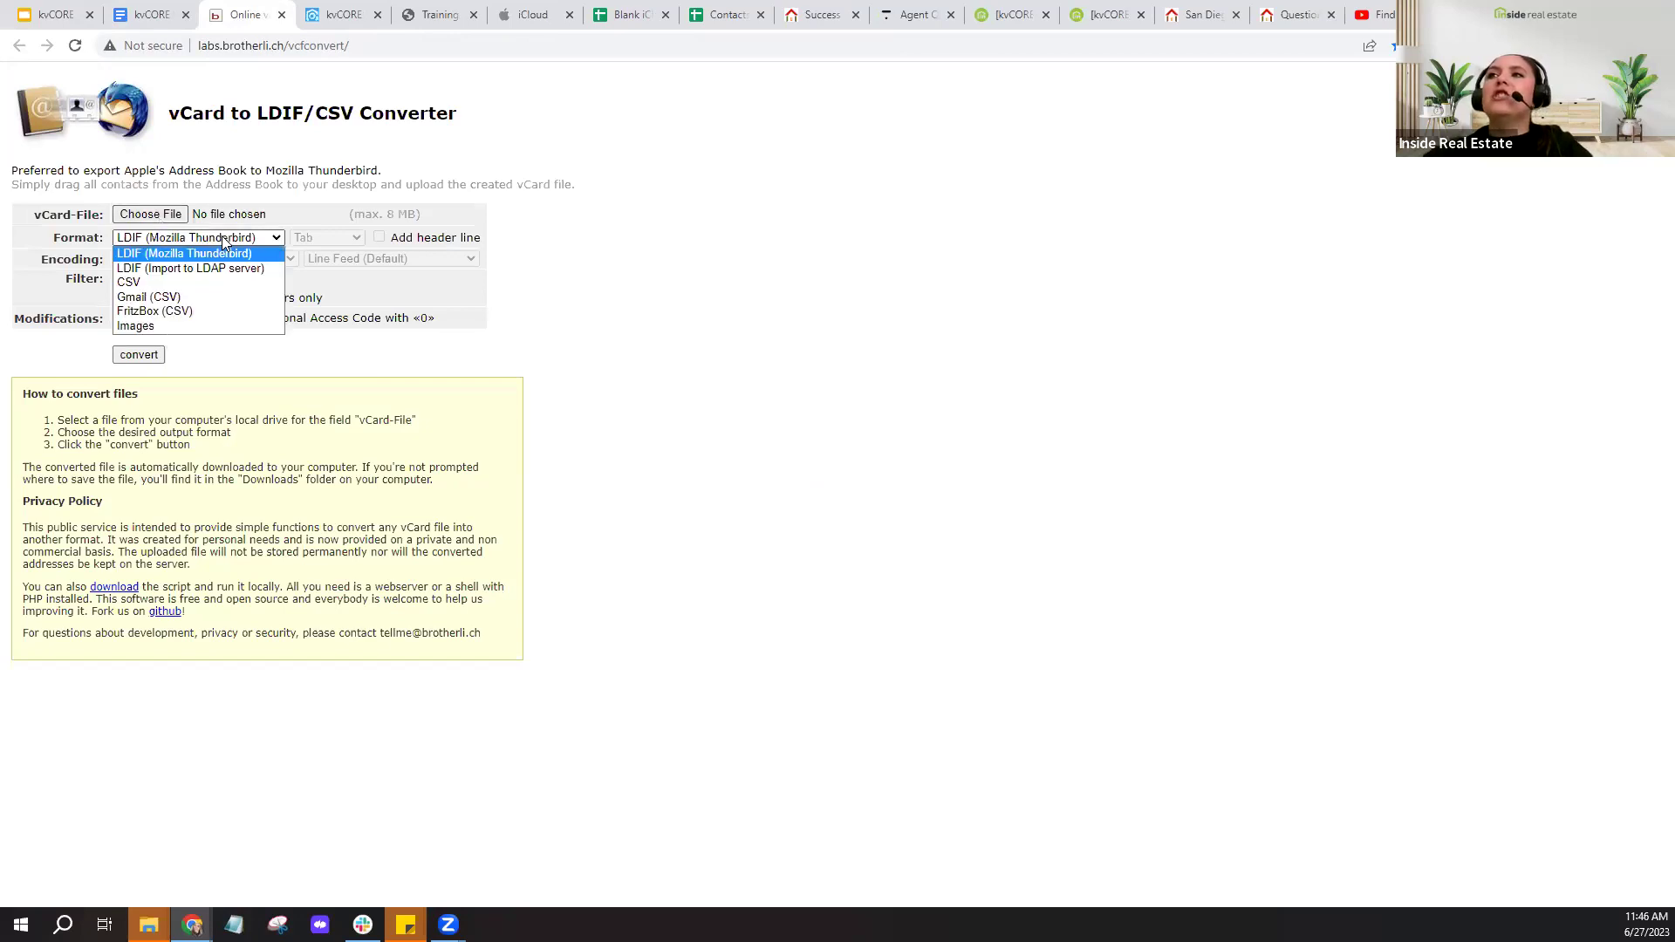
left_click(145, 284)
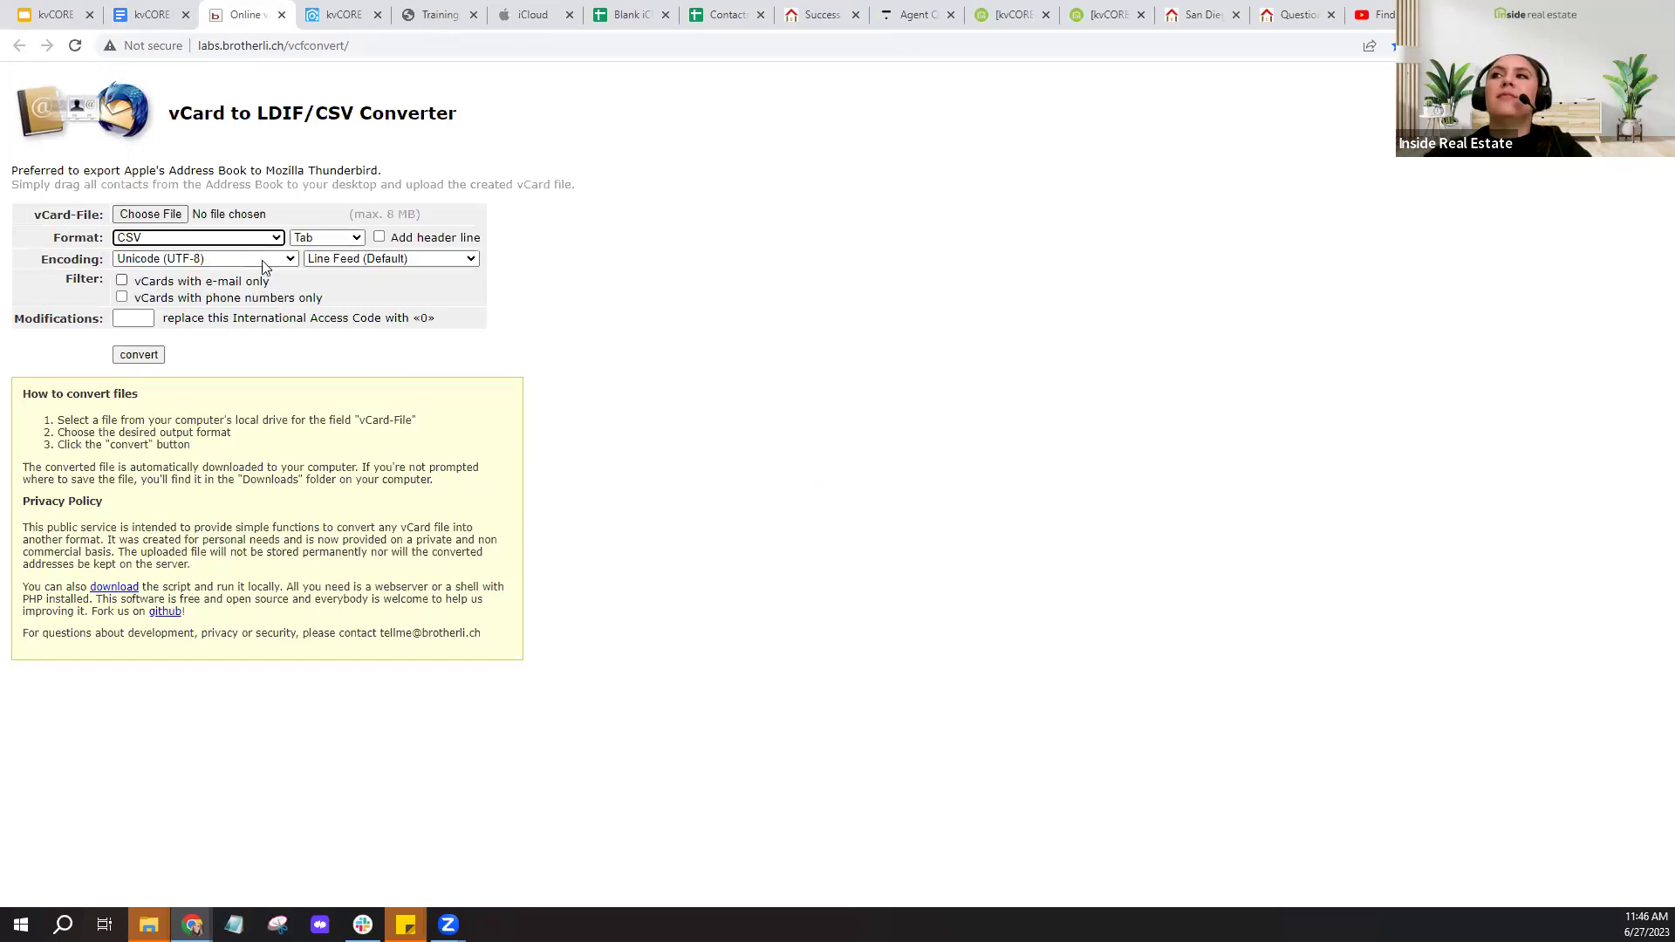
left_click(319, 241)
left_click(320, 286)
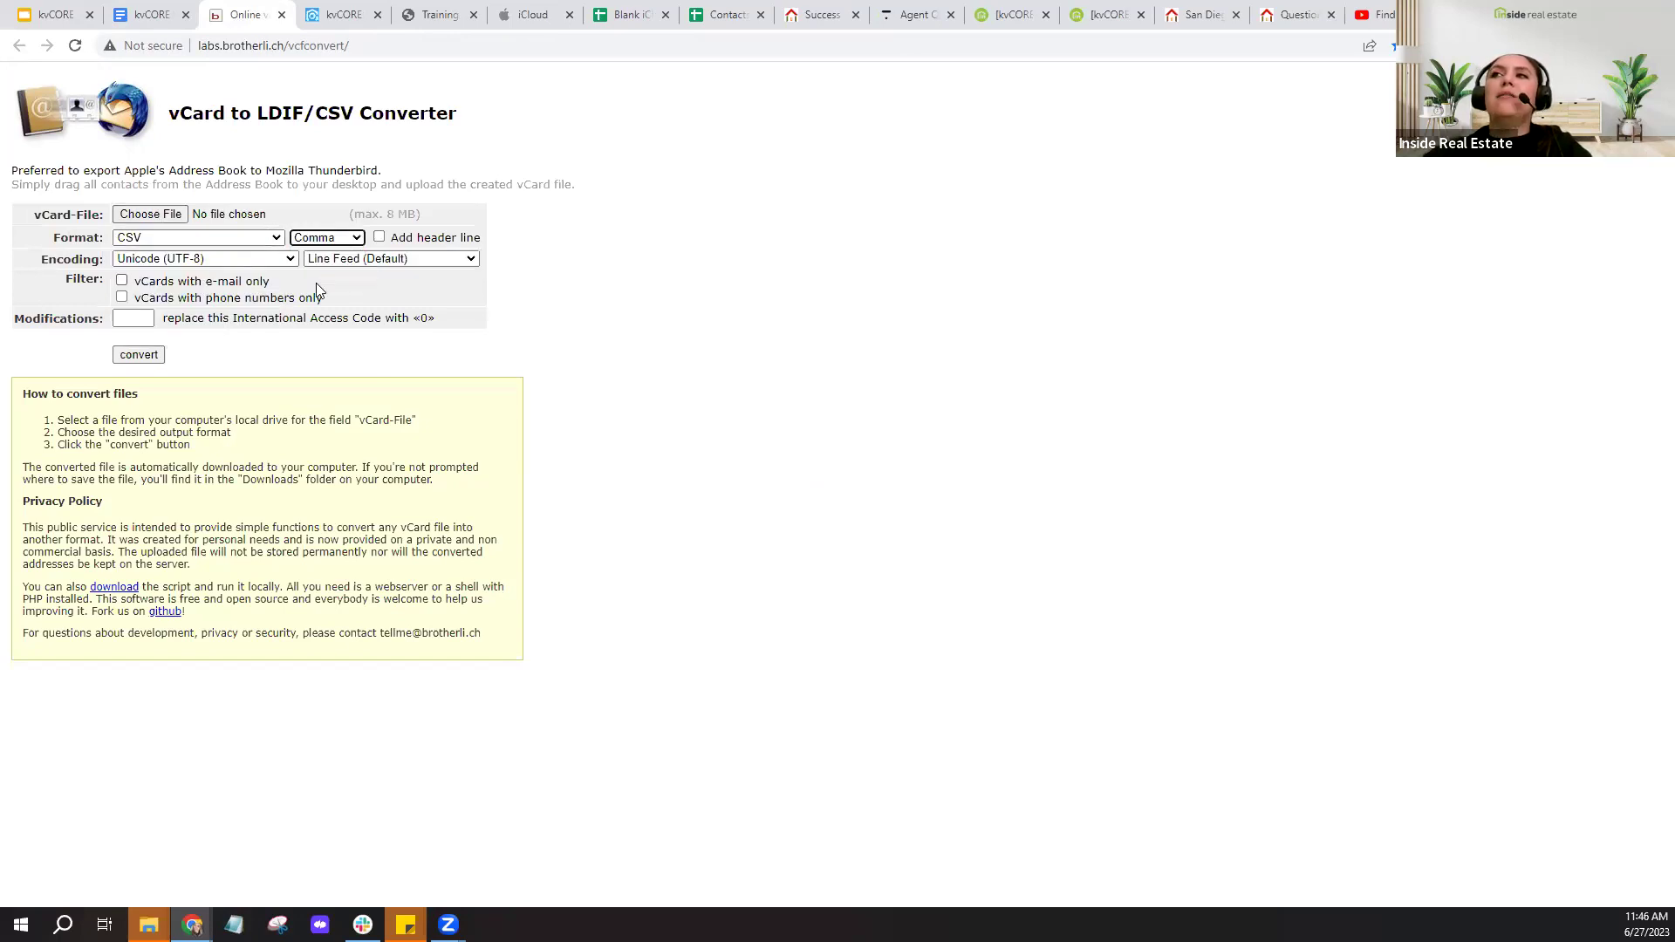
left_click(379, 238)
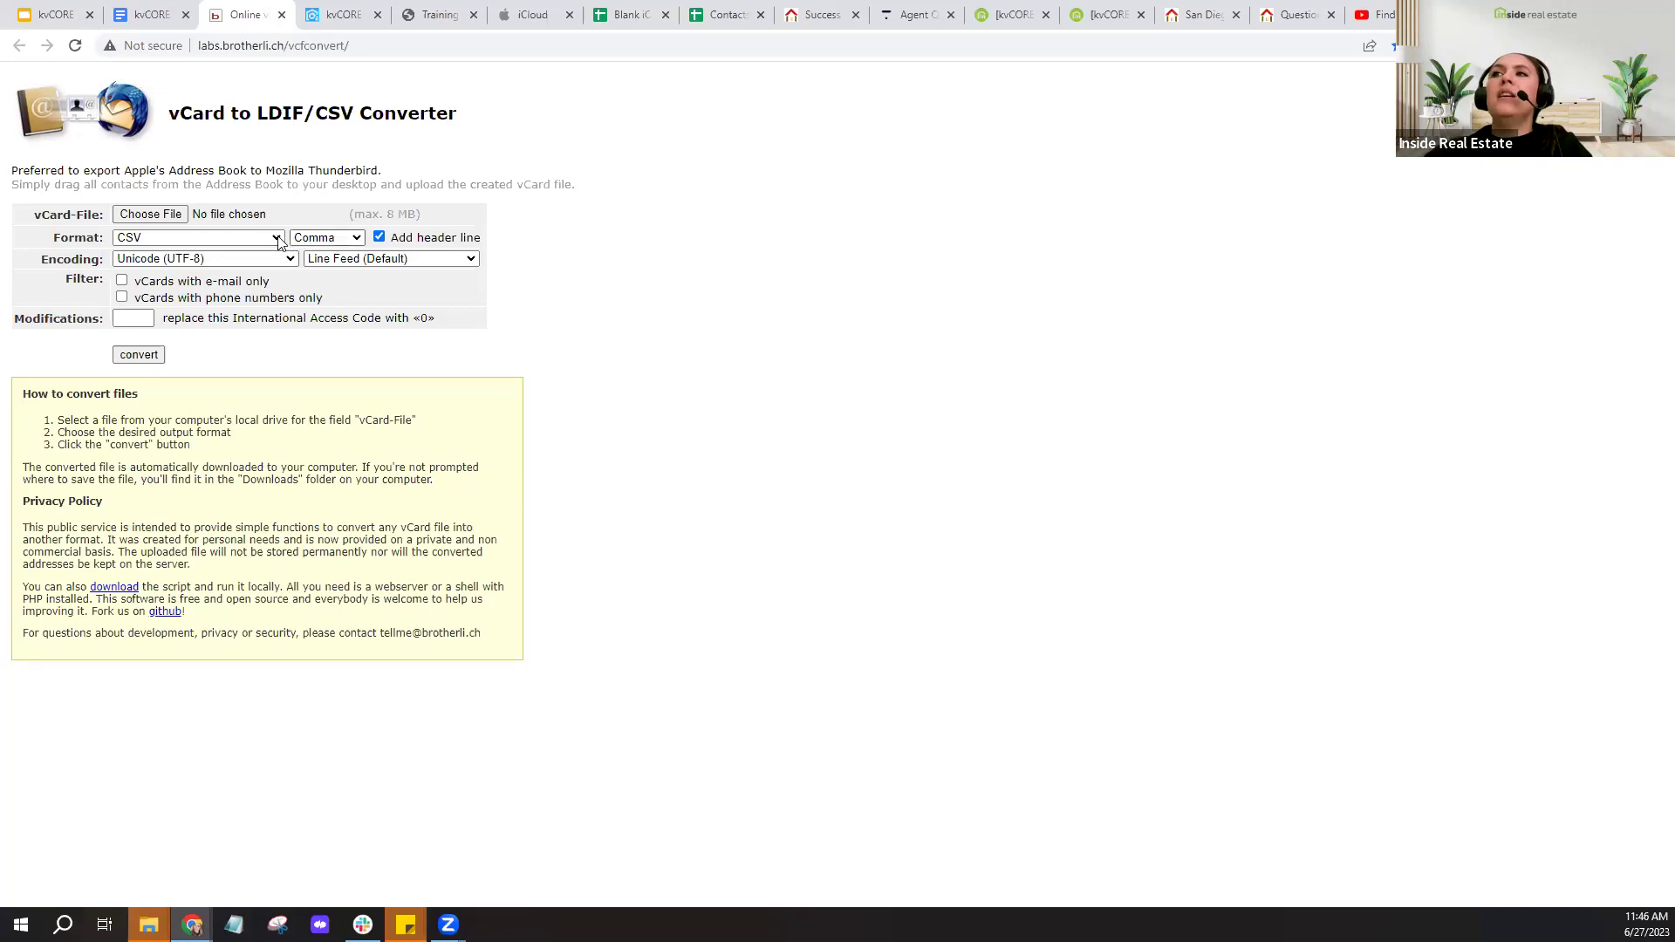
left_click(139, 354)
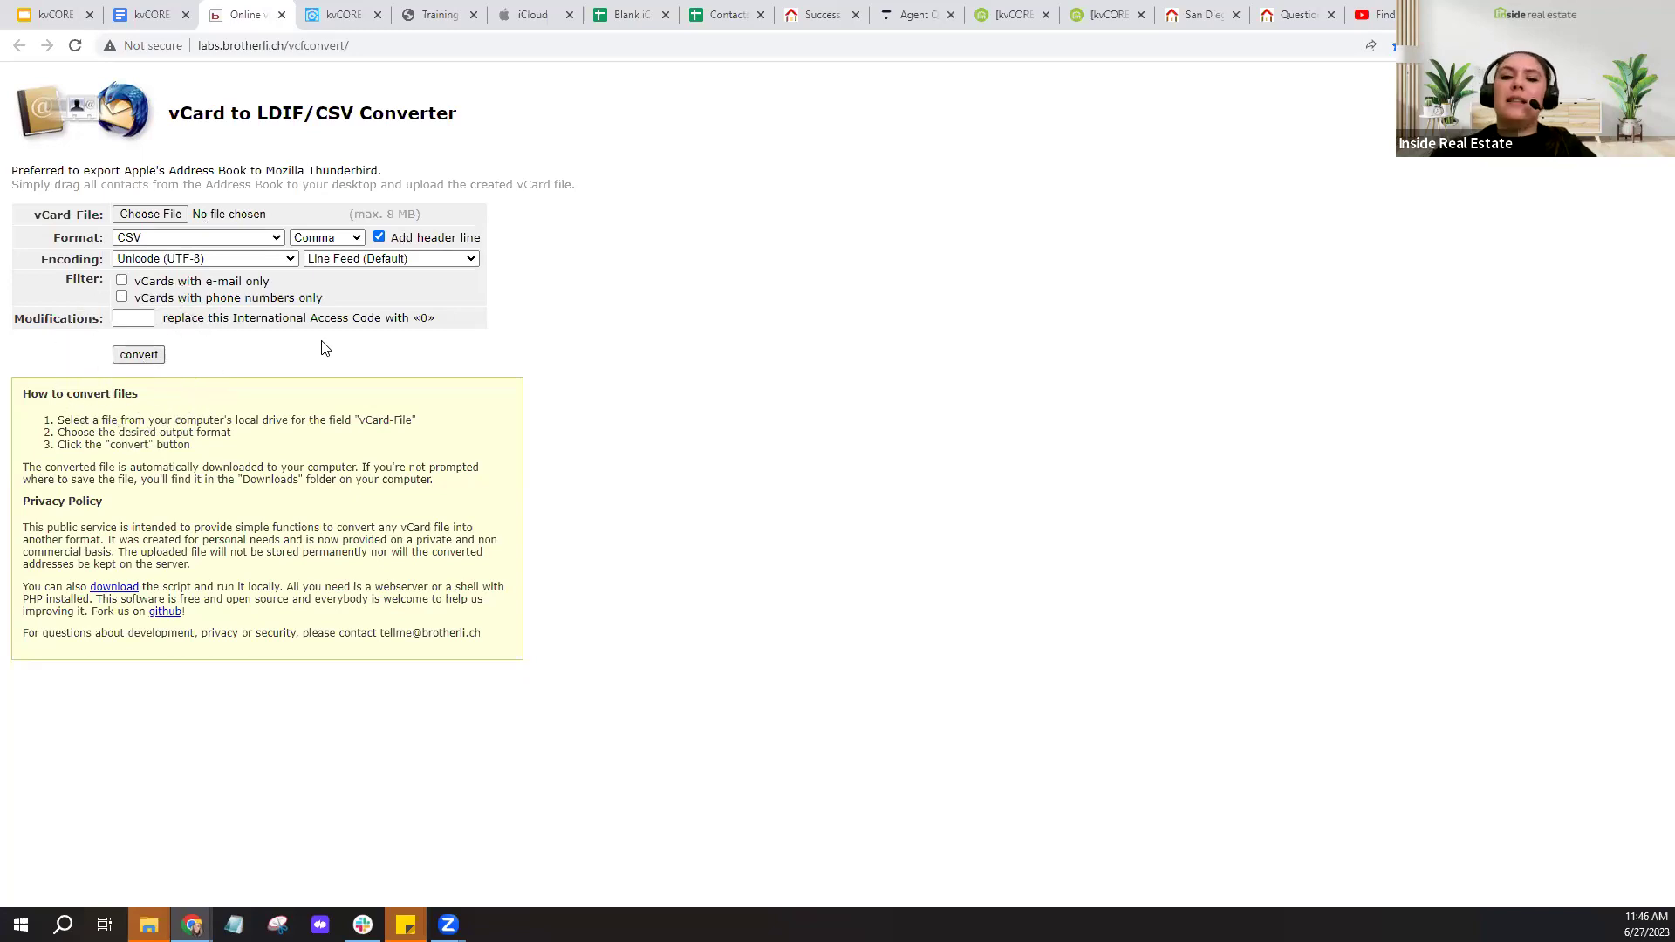
- Rerun the conversion, close the converter page, and bring up the Blank iCloud Contact Export spreadsheet
scroll(325, 348, "up", 4)
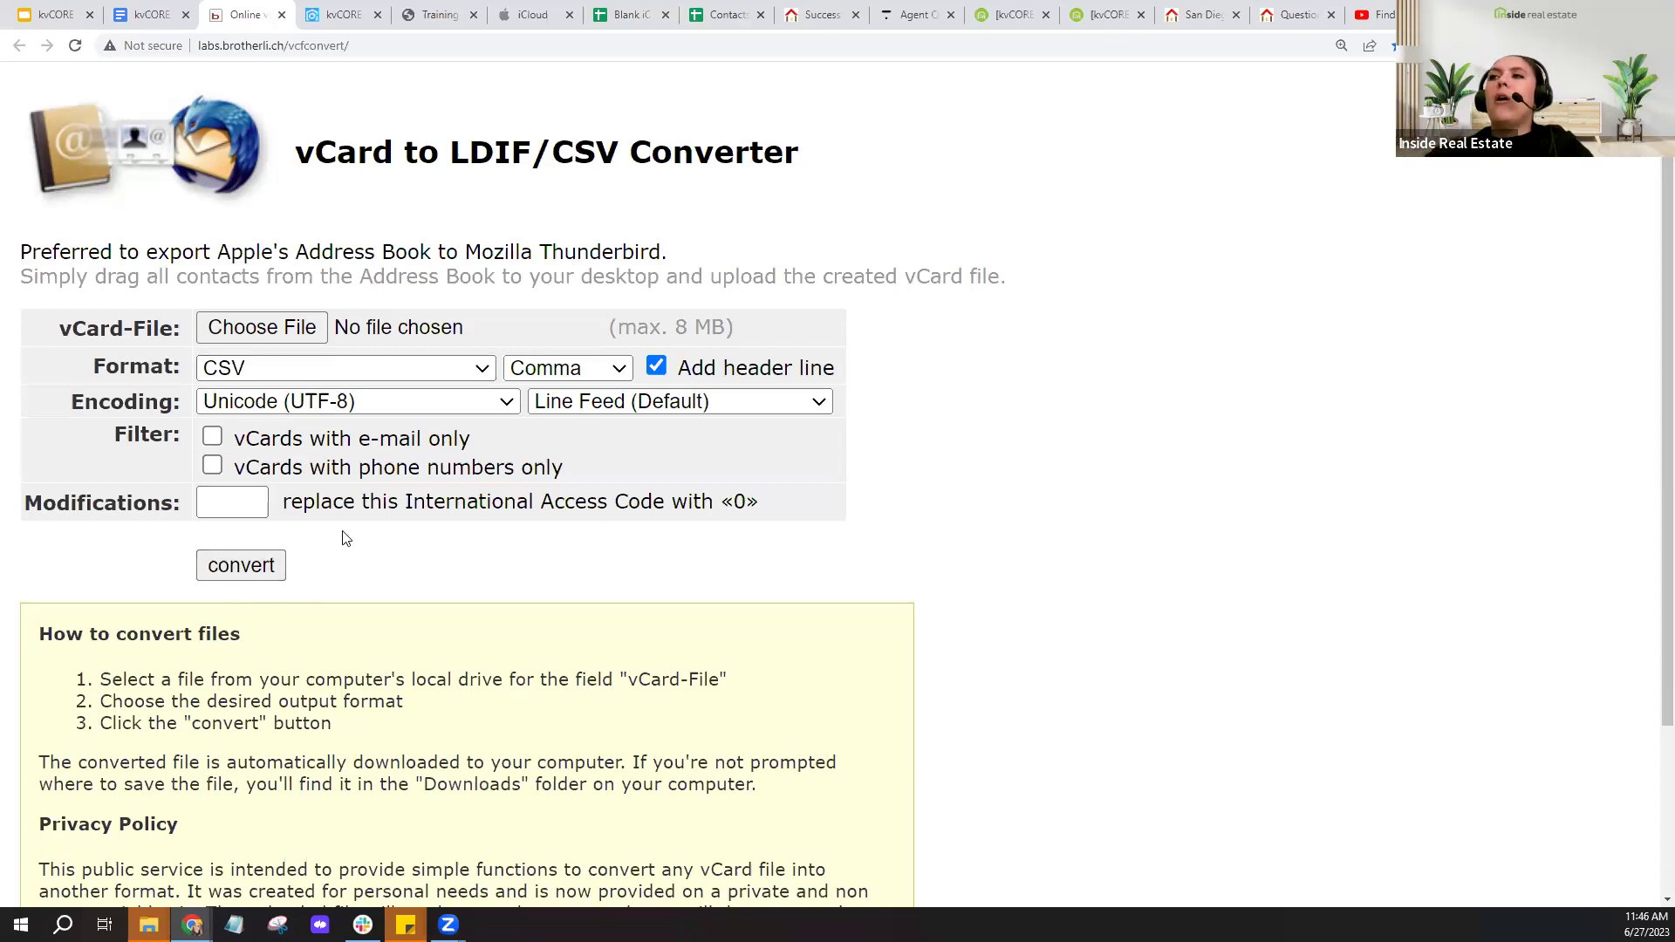
left_click(248, 576)
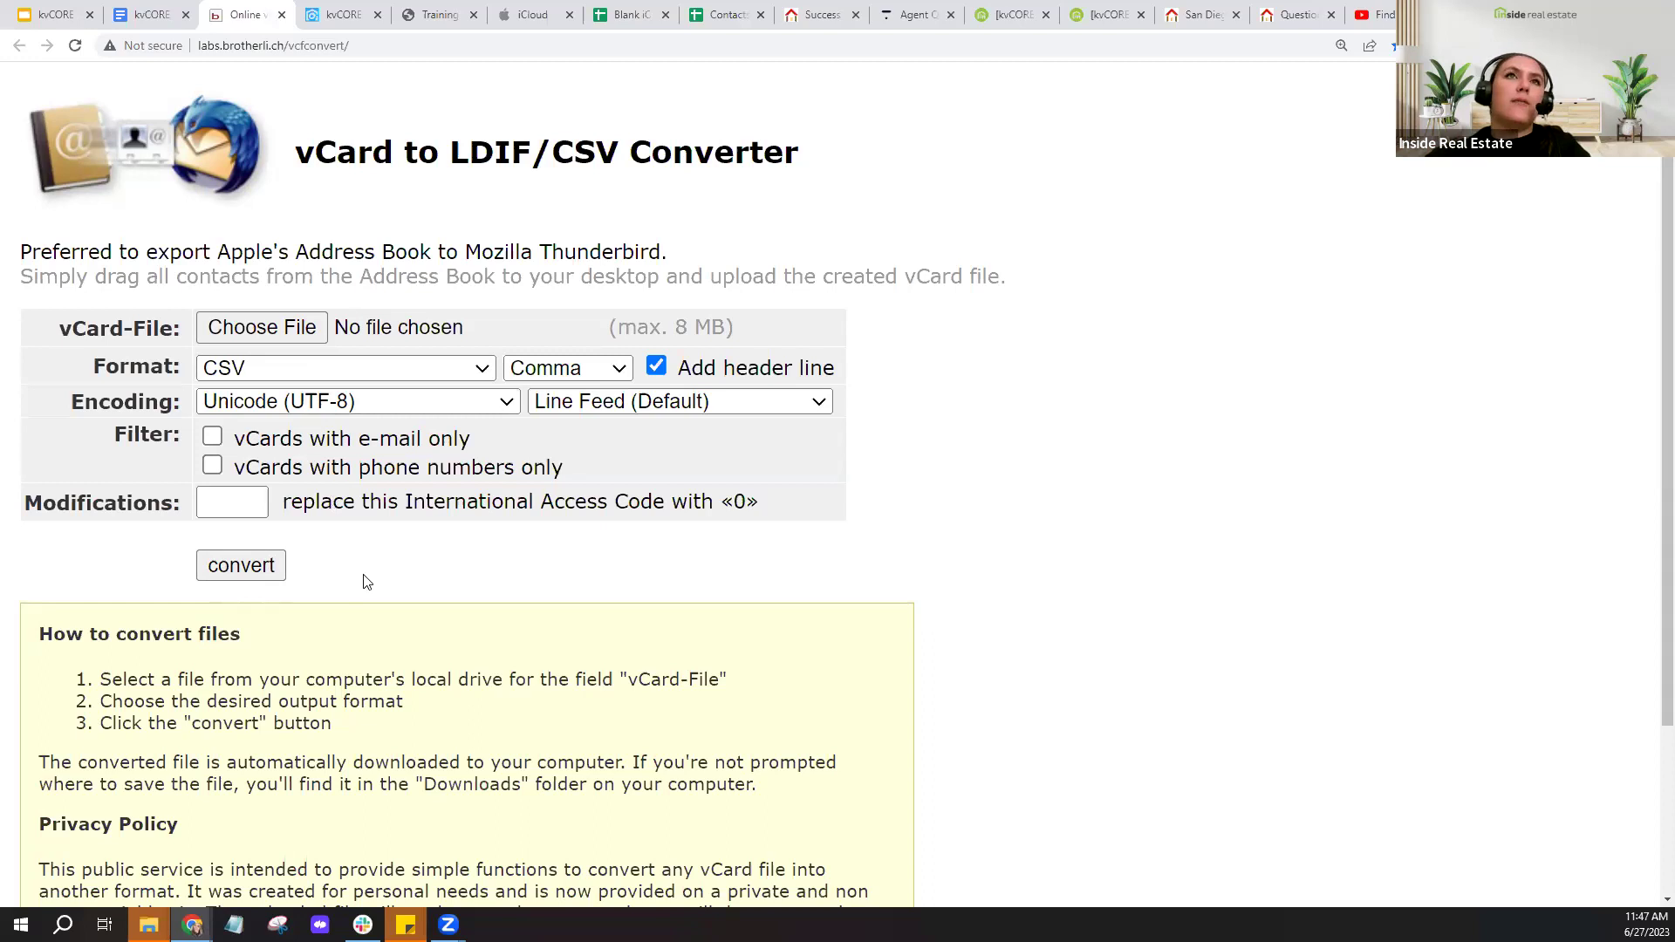
left_click(281, 15)
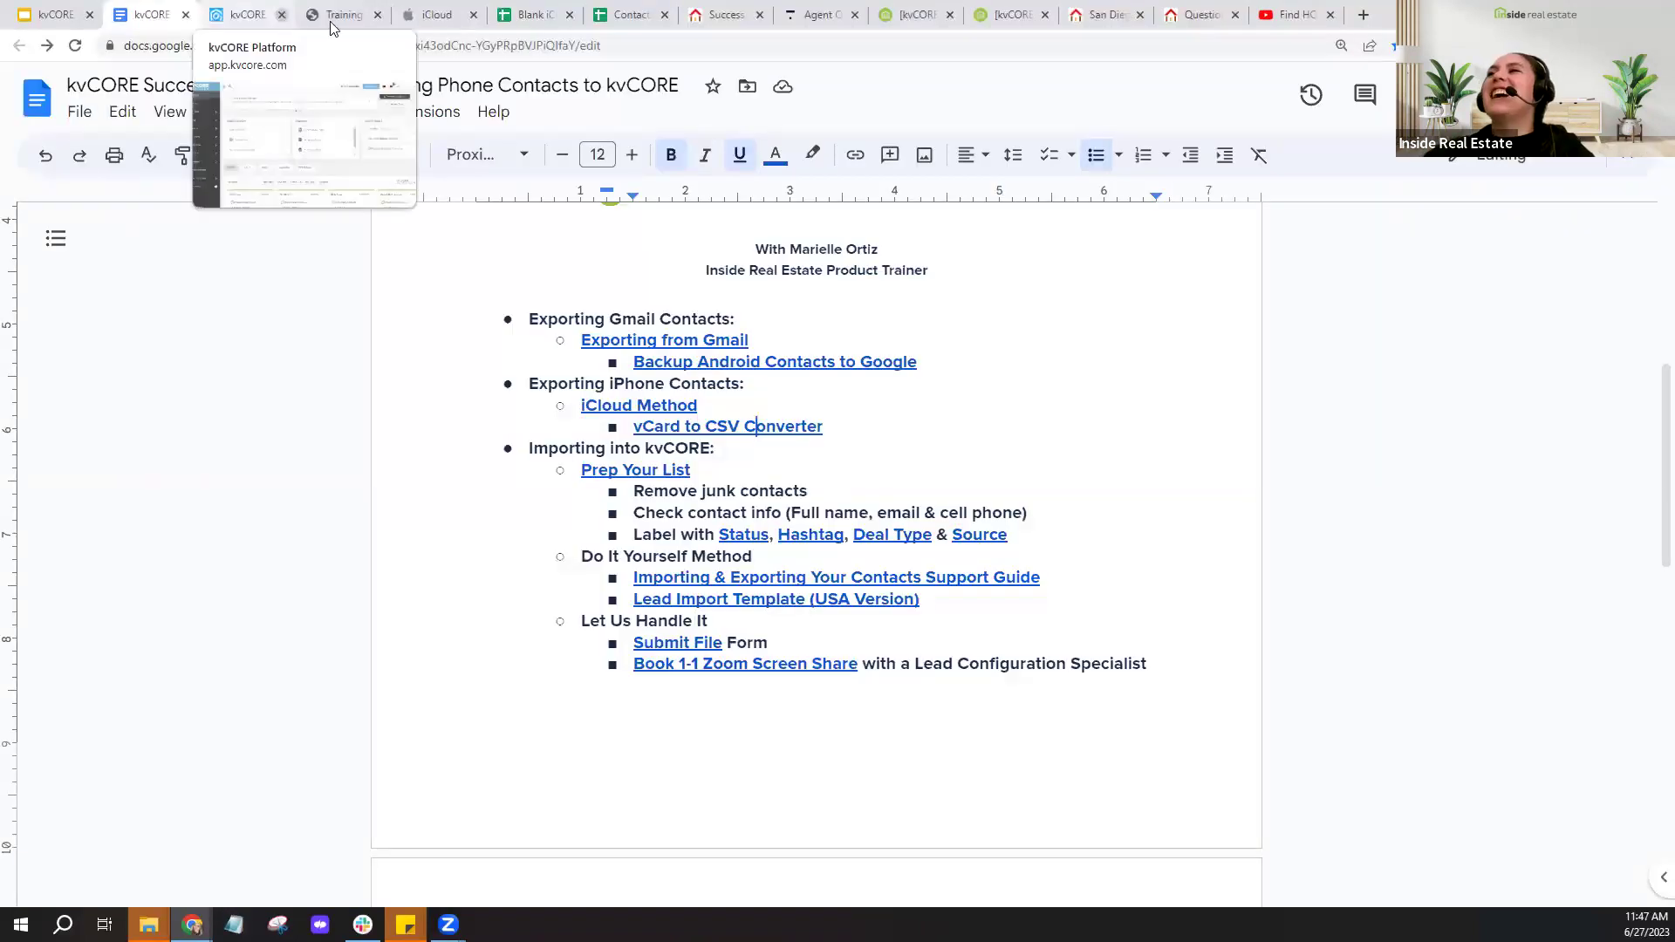
left_click(526, 20)
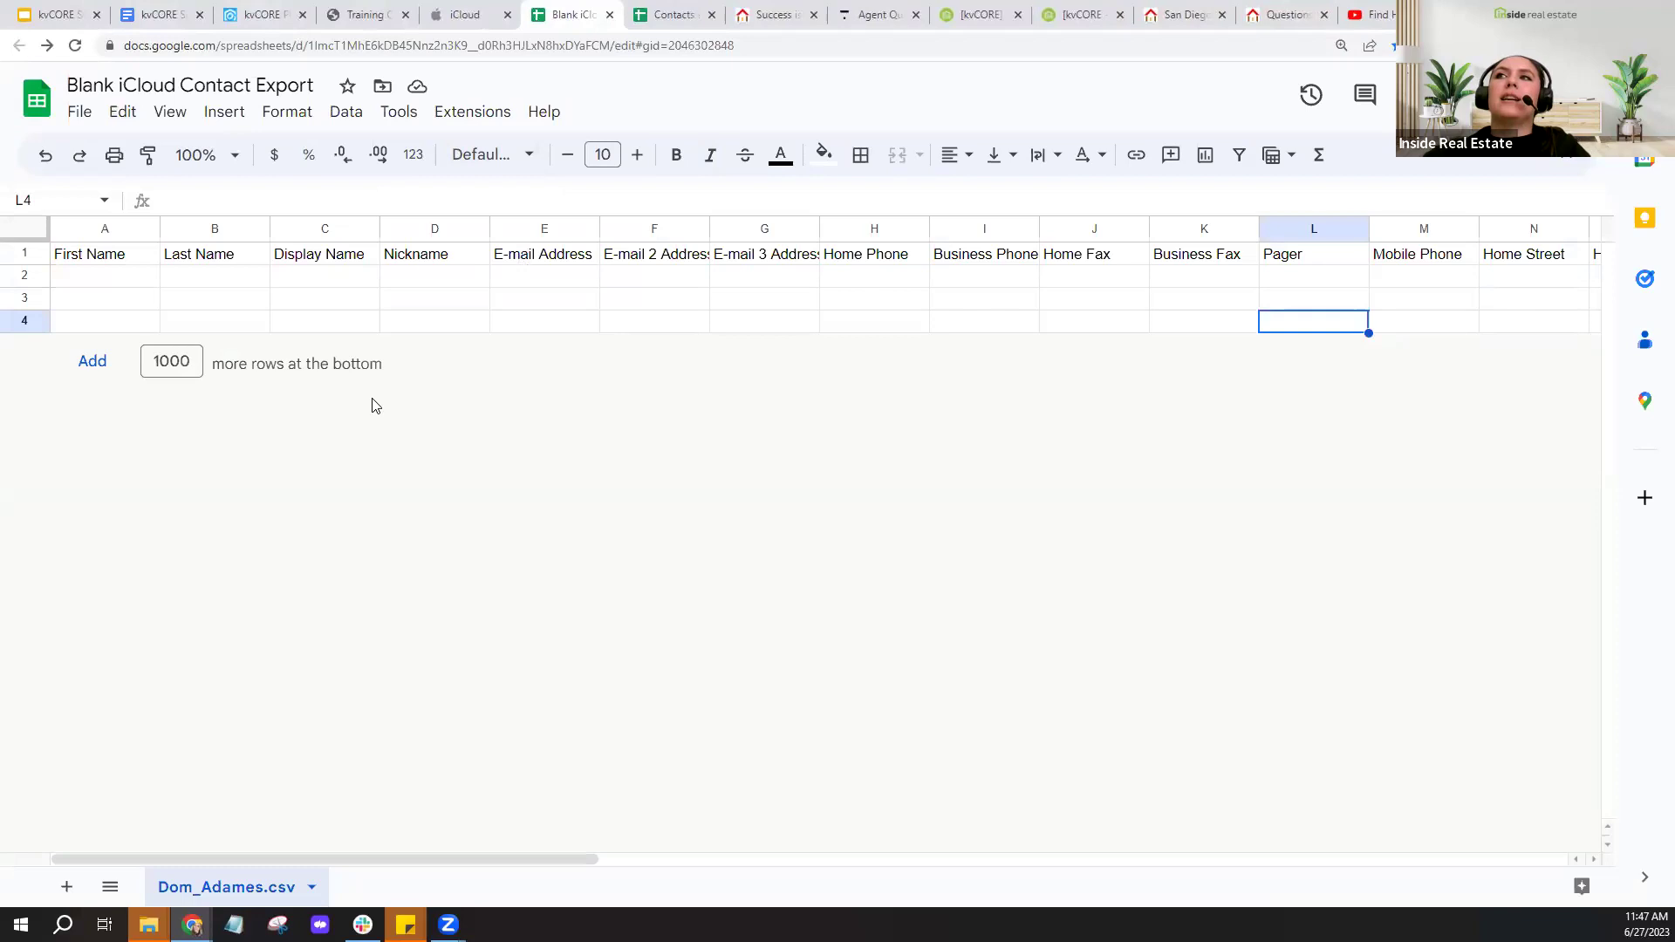
- Copy the Blank iCloud Contact Export sheet's viewer share link and close the sharing settings
left_click_drag(142, 284, 141, 323)
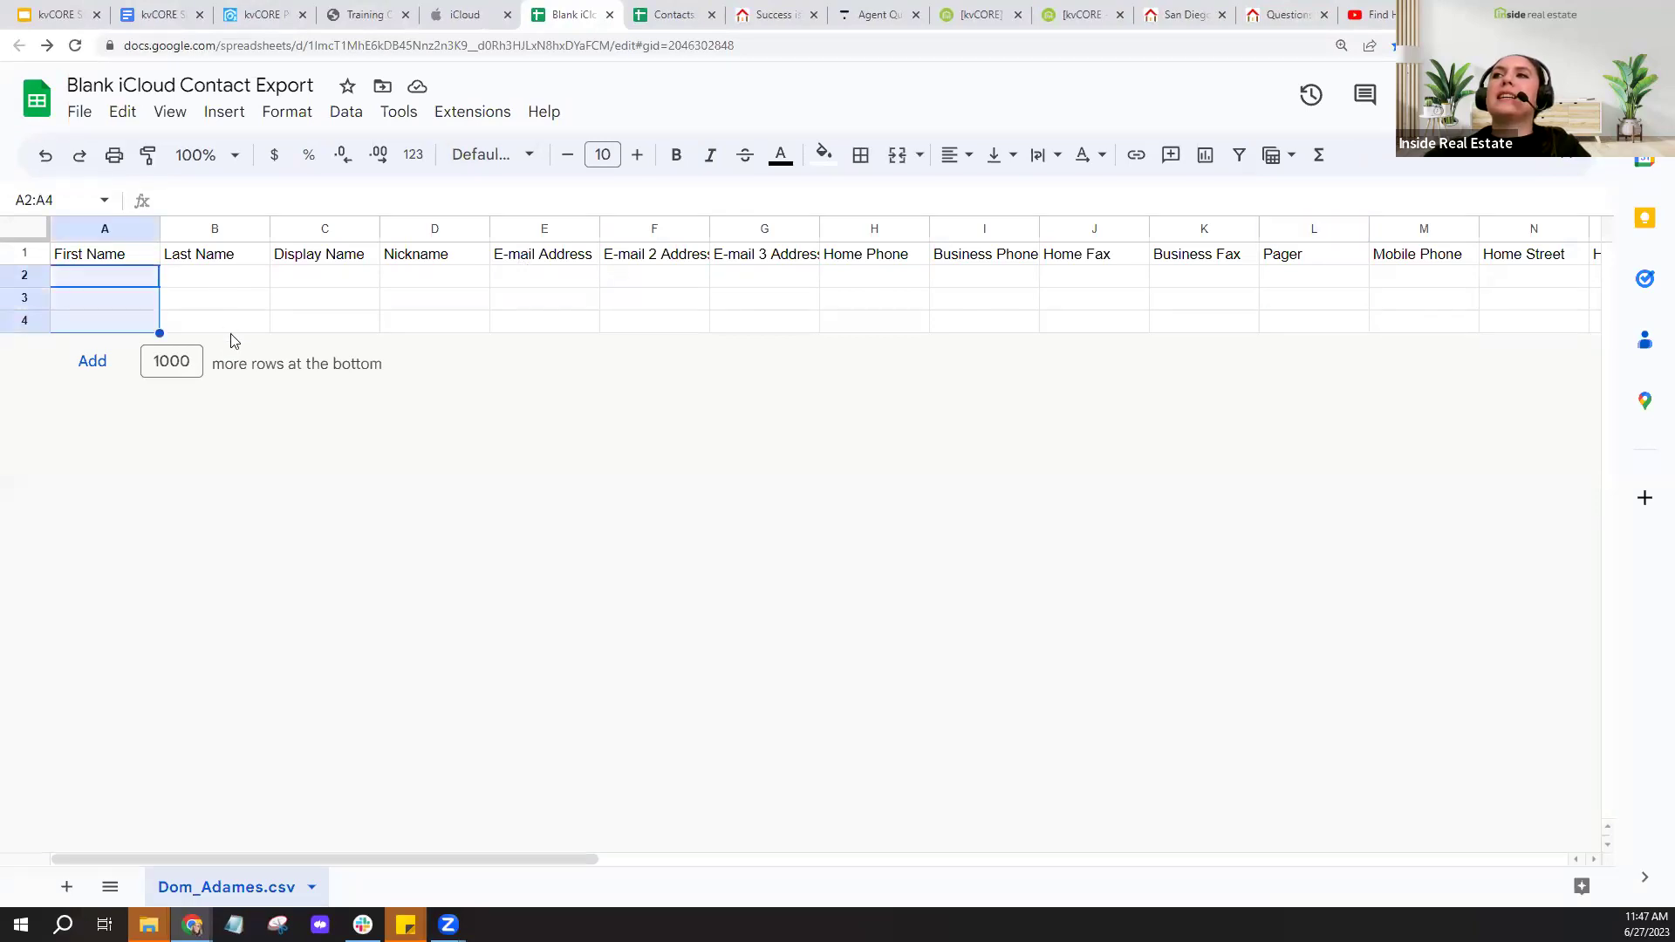
key("Right")
key("Right")
key("Right")
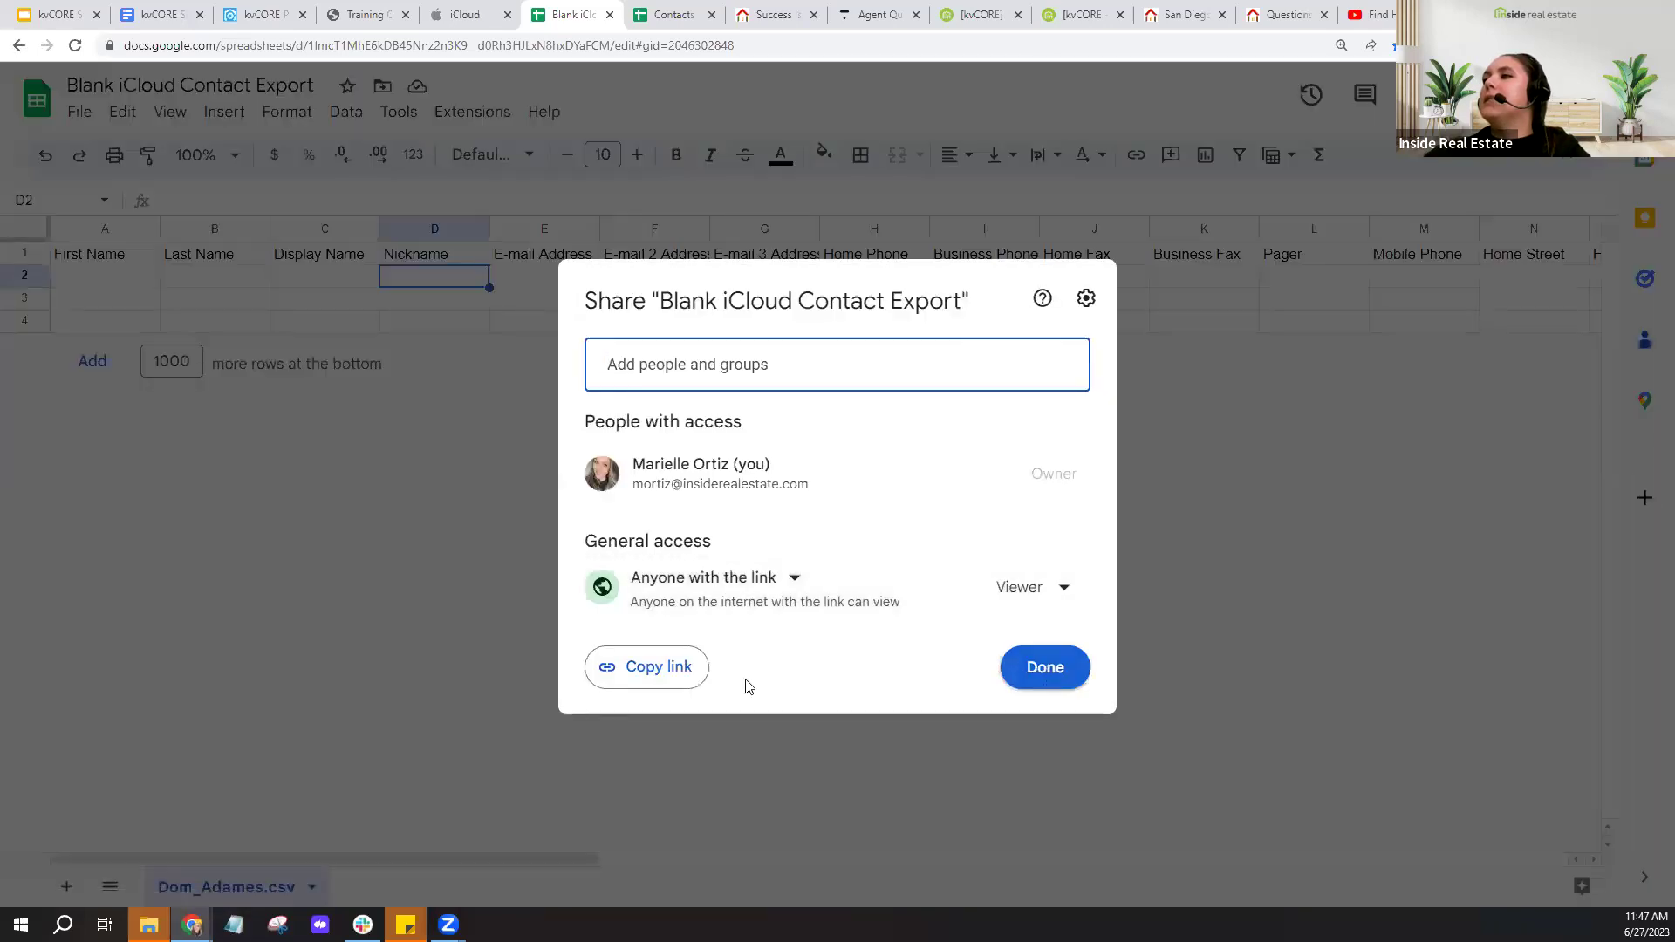
left_click(681, 668)
left_click(1038, 667)
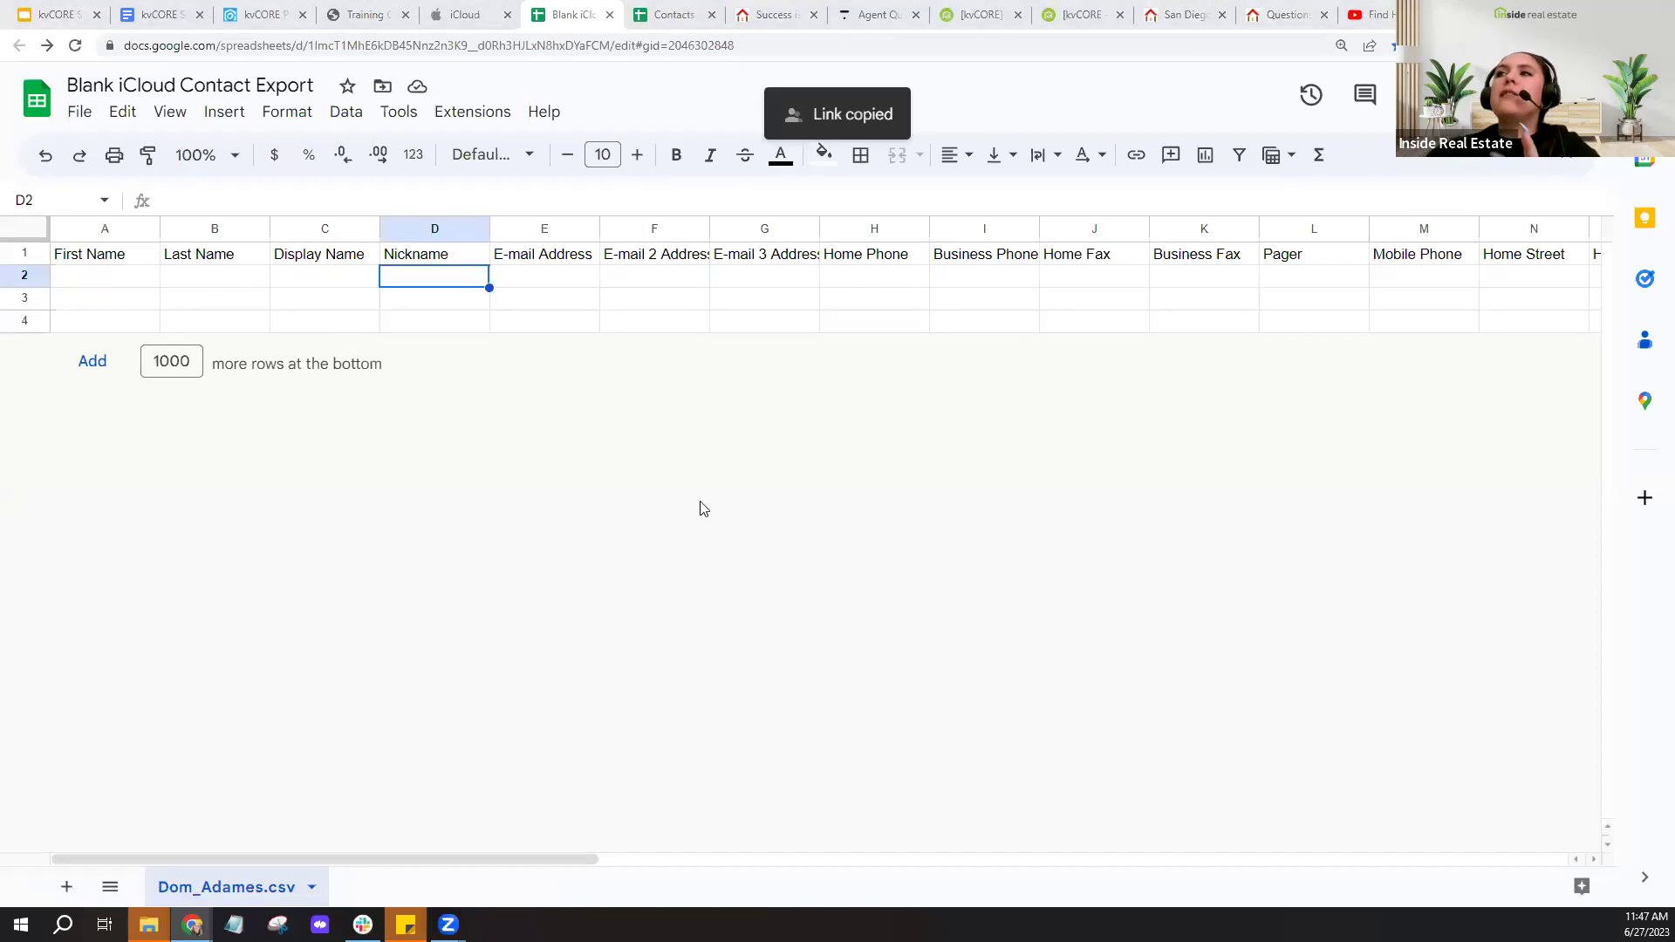
- Select the e-mail and phone header columns and scroll across the header row through Home Street
left_click(695, 328)
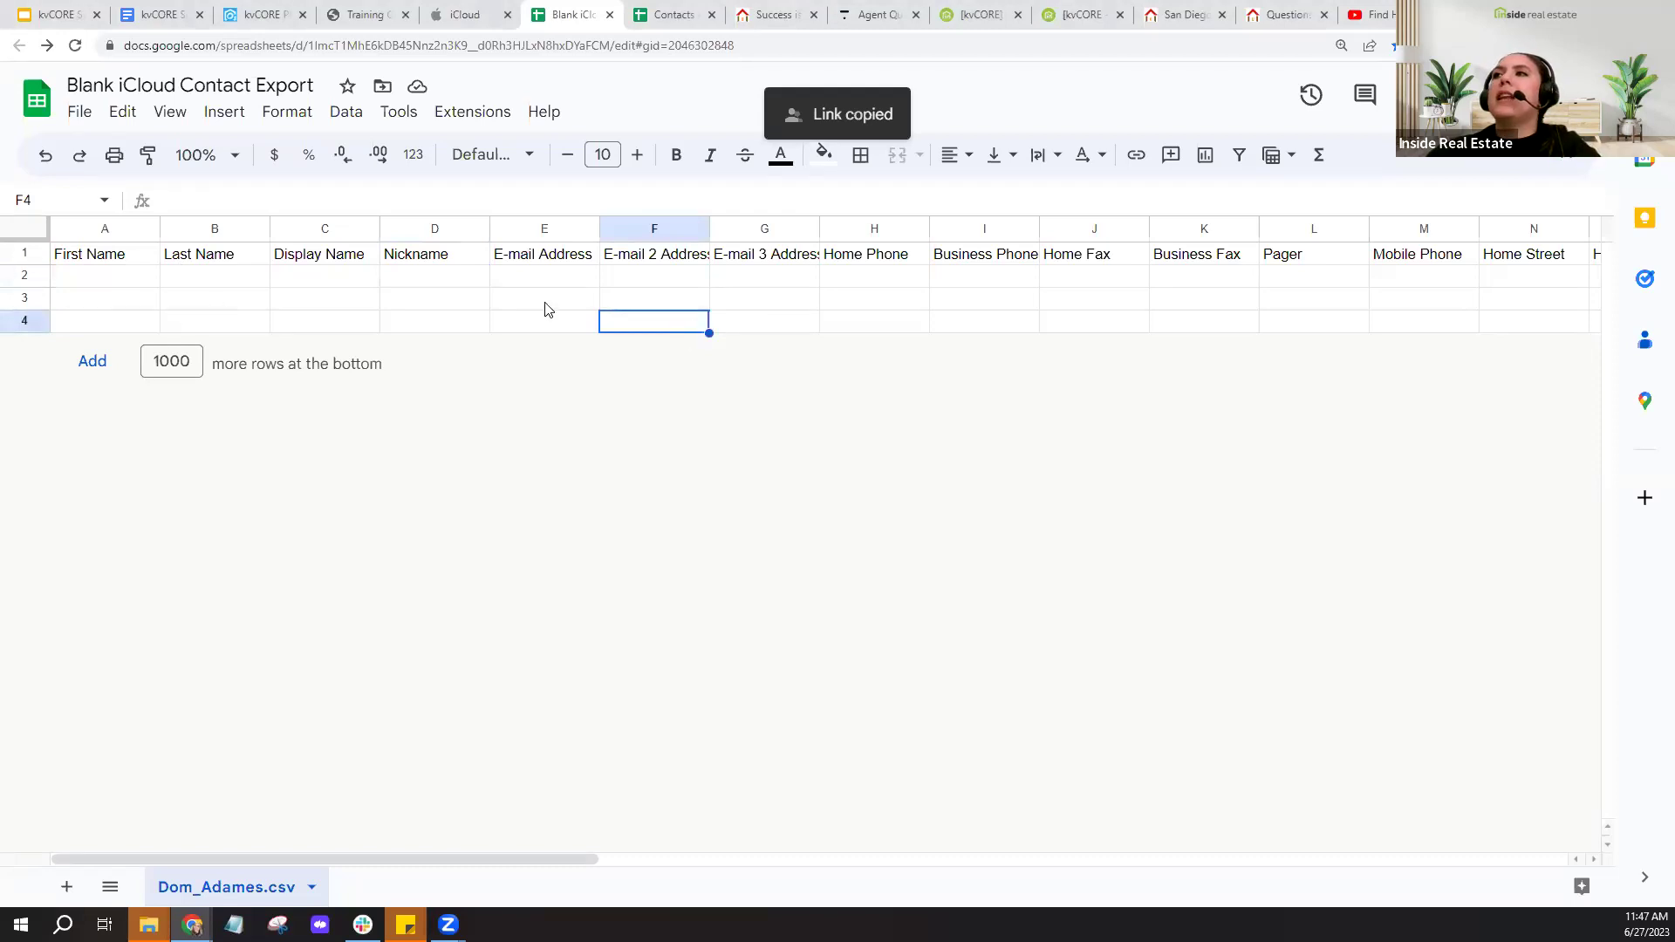
left_click(543, 279)
left_click_drag(646, 281, 806, 261)
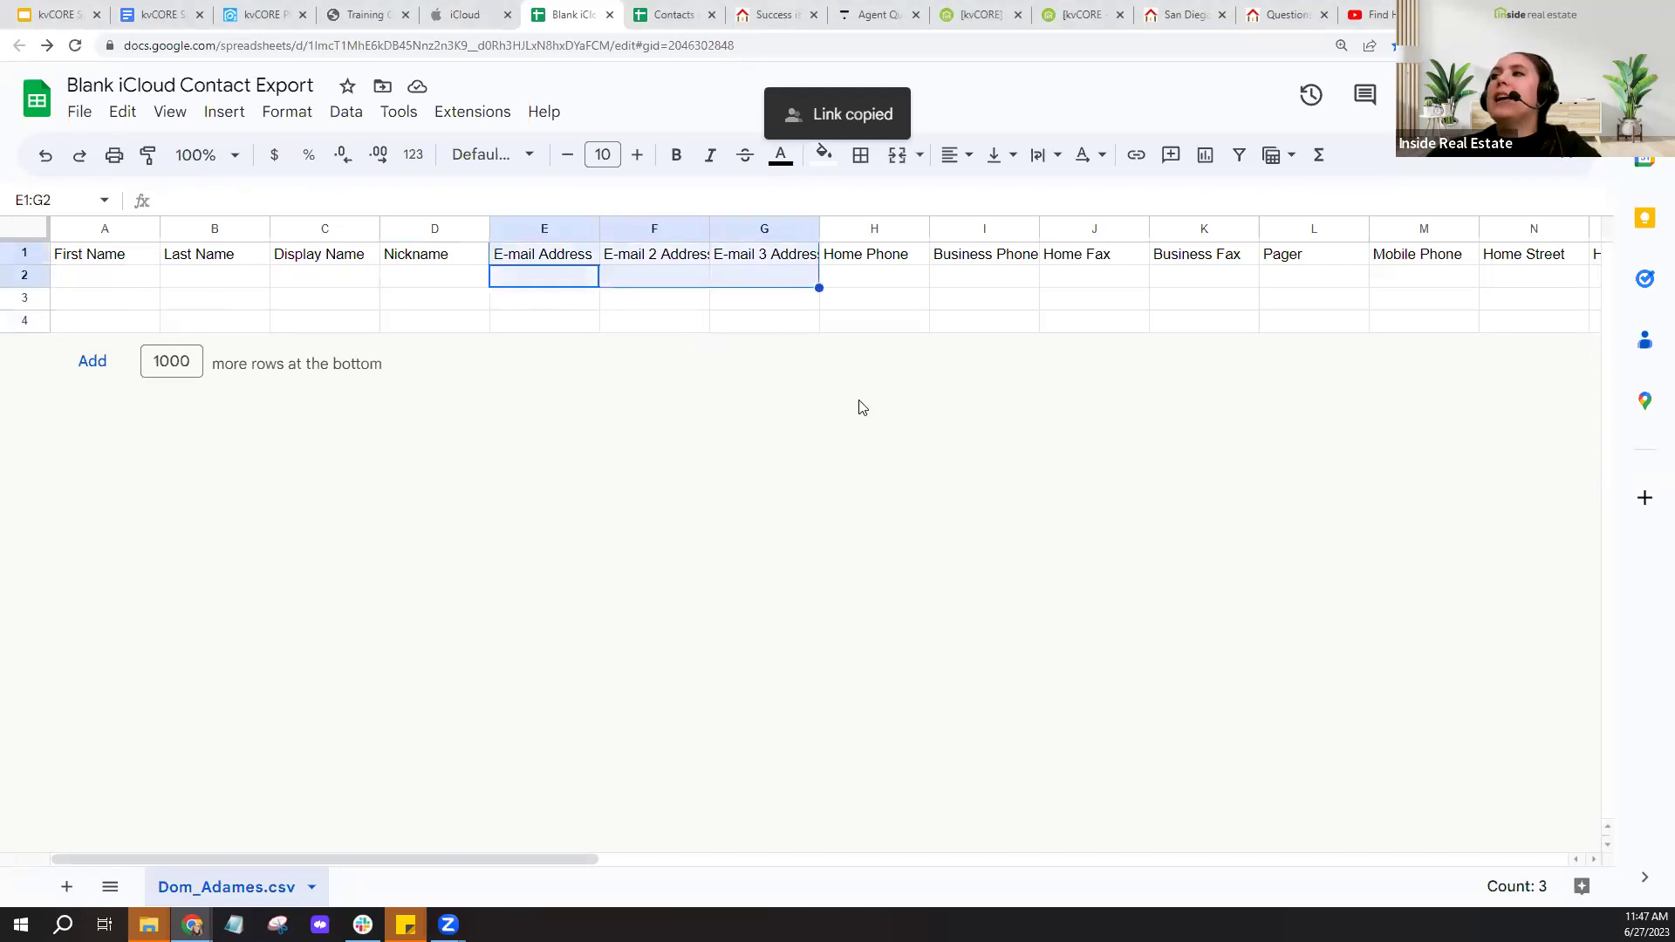
left_click(885, 321)
left_click_drag(902, 283, 1300, 266)
left_click_drag(567, 860, 1335, 860)
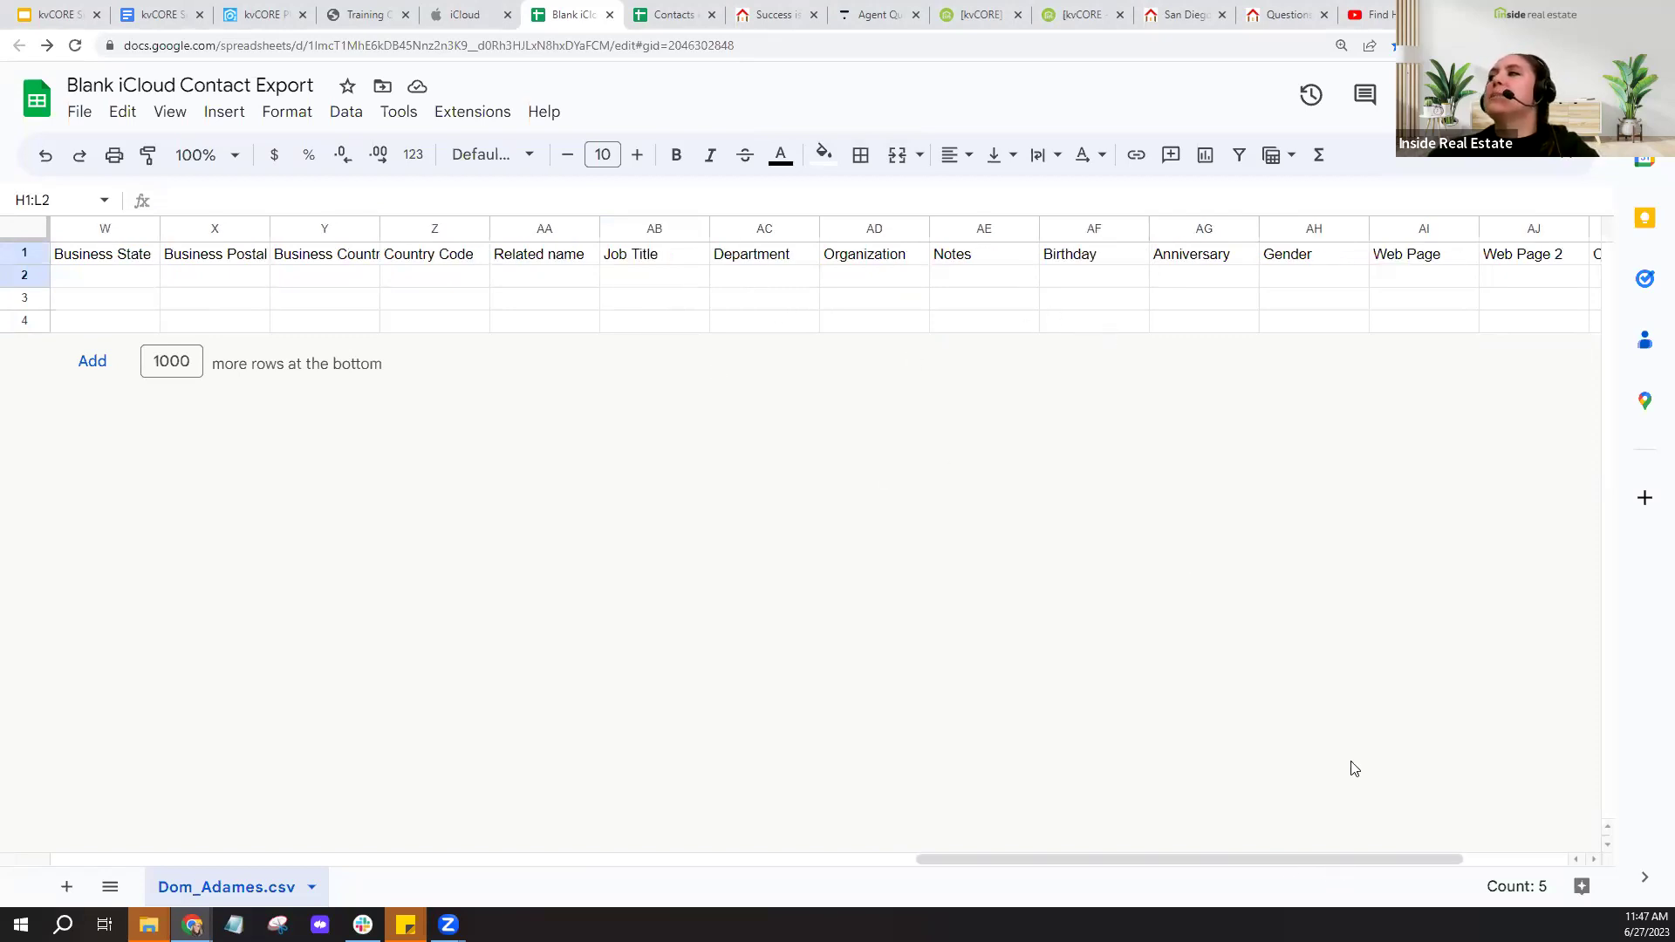
left_click_drag(1333, 860, 1455, 866)
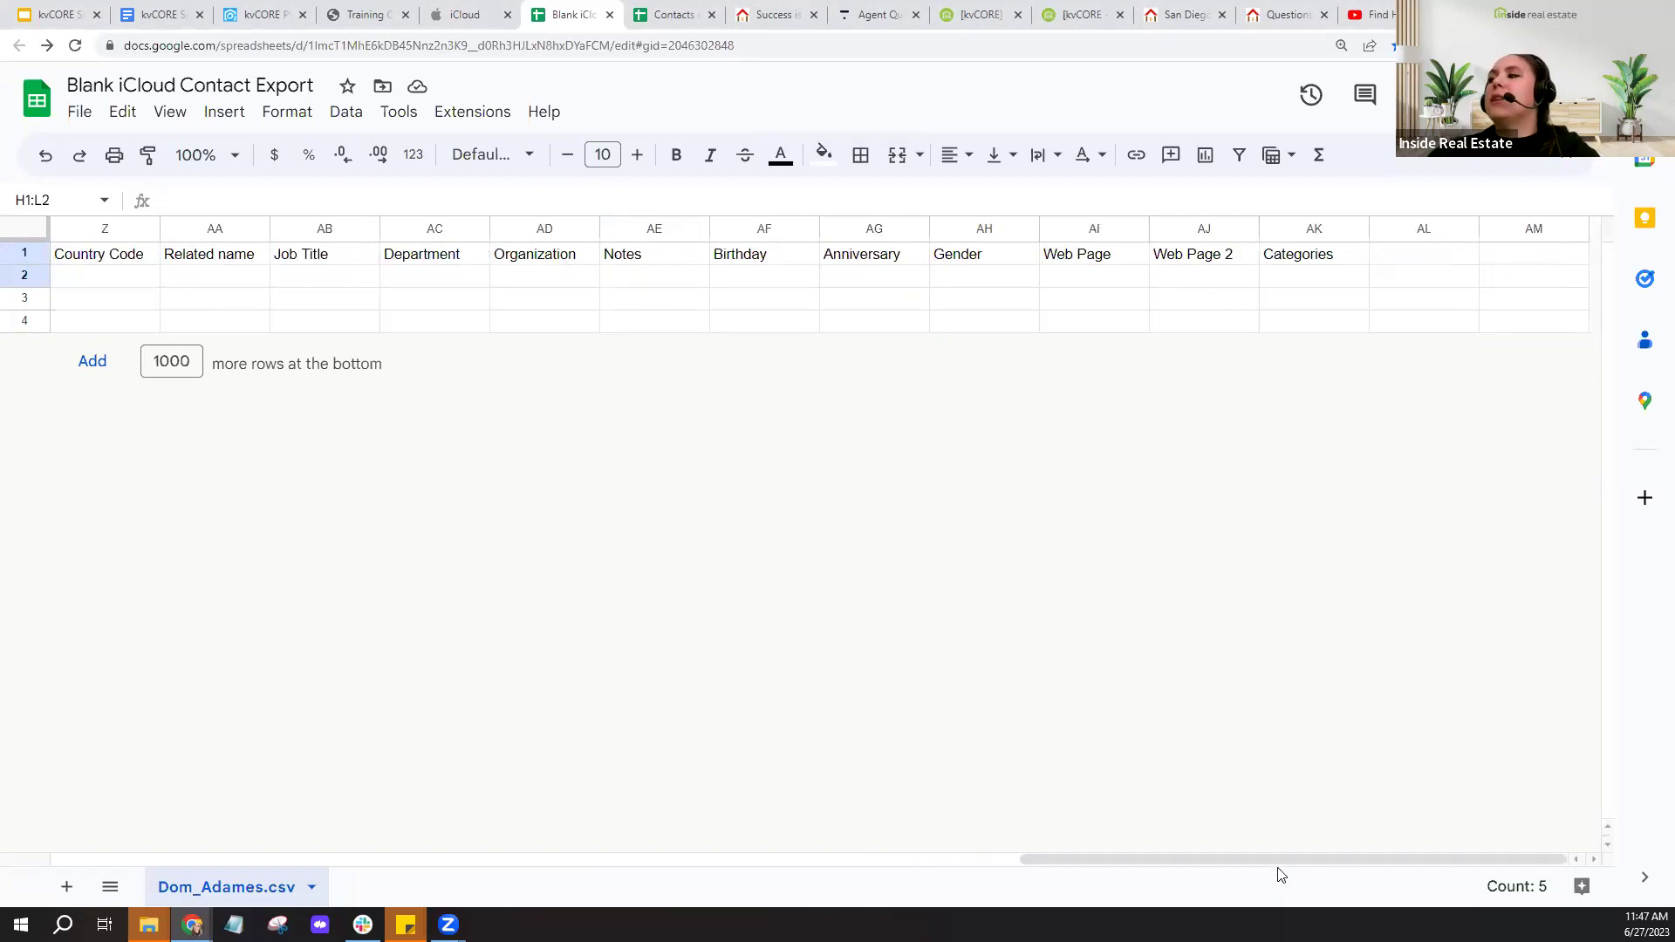
left_click_drag(1097, 885, 239, 867)
left_click(411, 509)
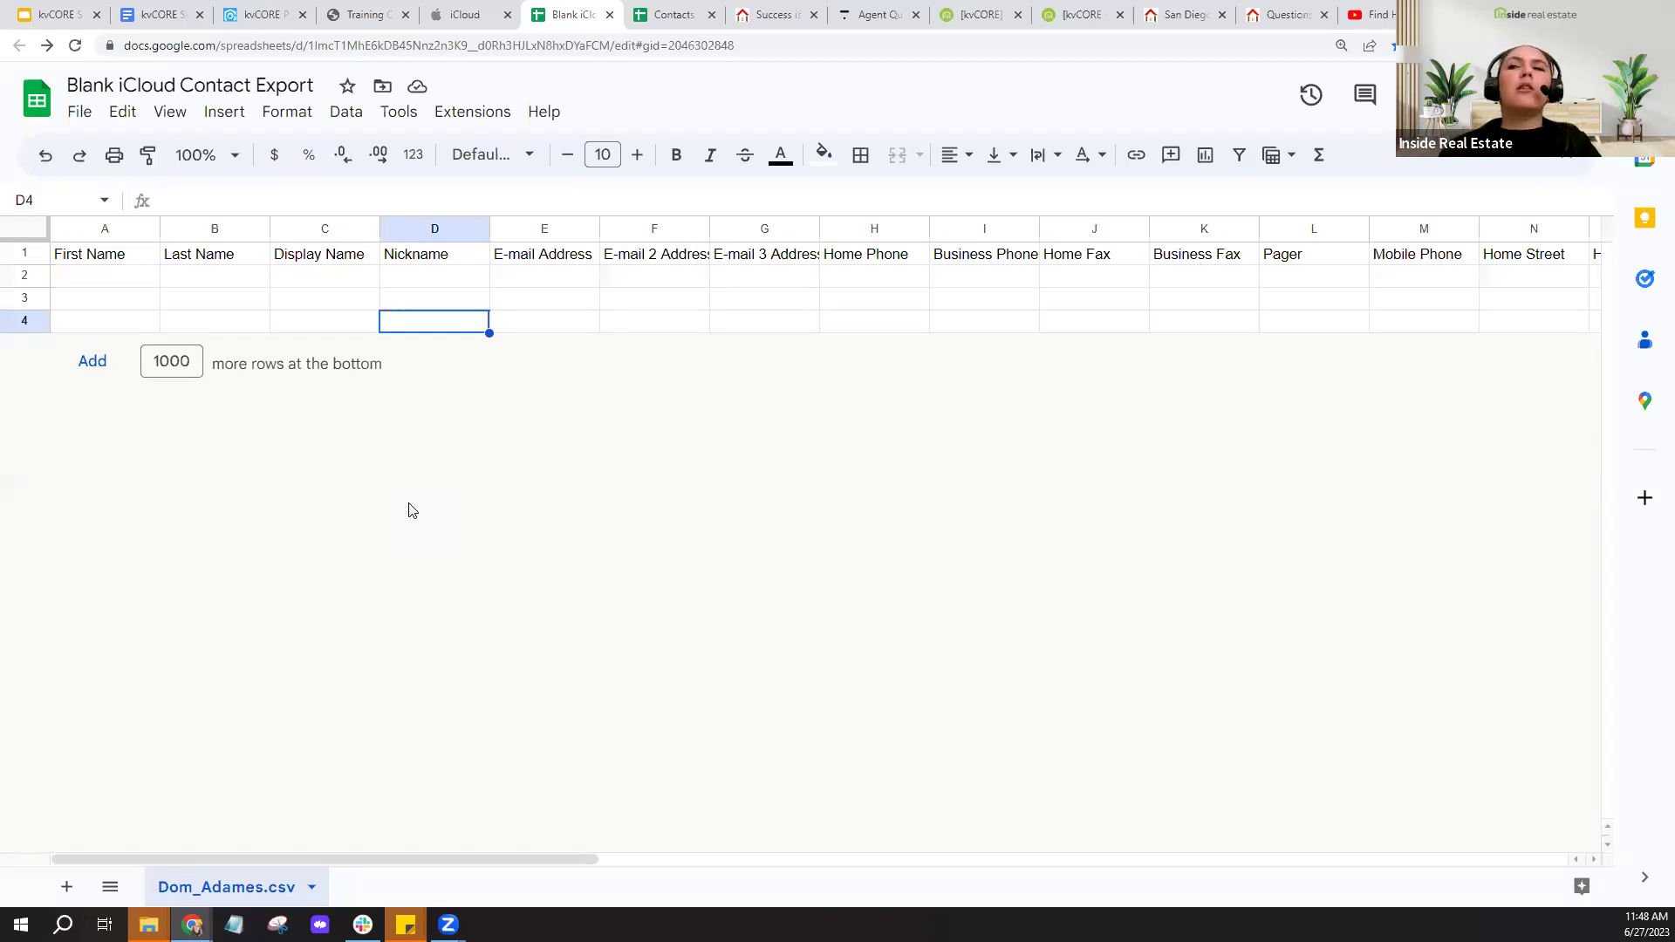
left_click(99, 275)
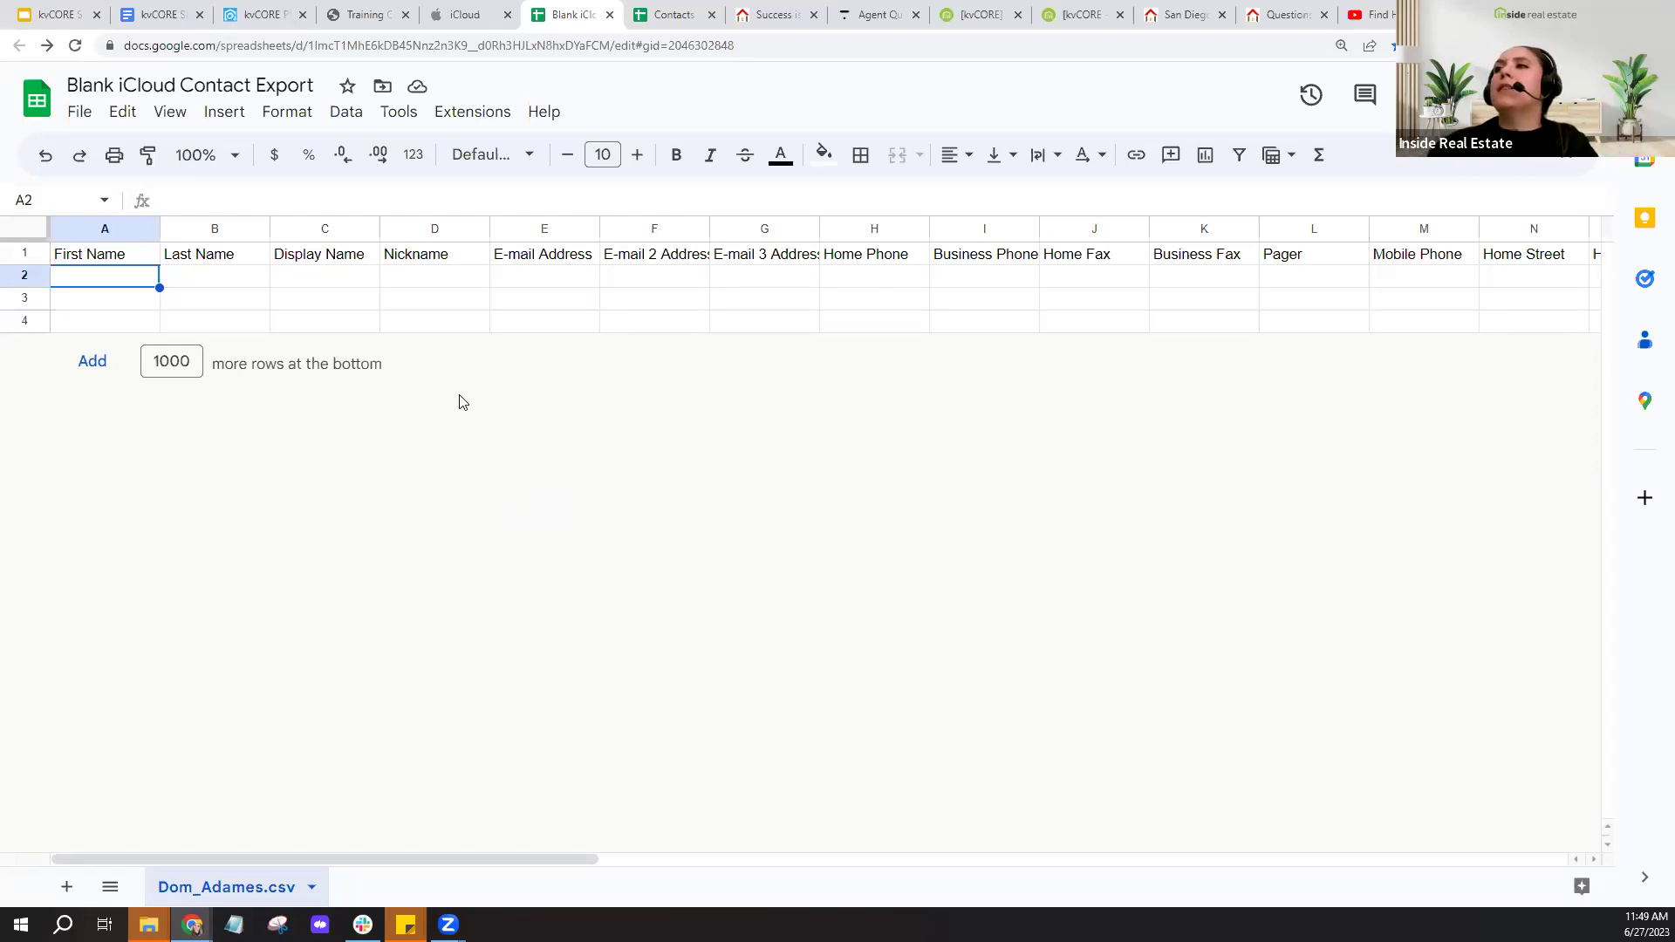
- Enter the sample contact's e-mail address in E2 and widen column E to fit it
left_click(548, 281)
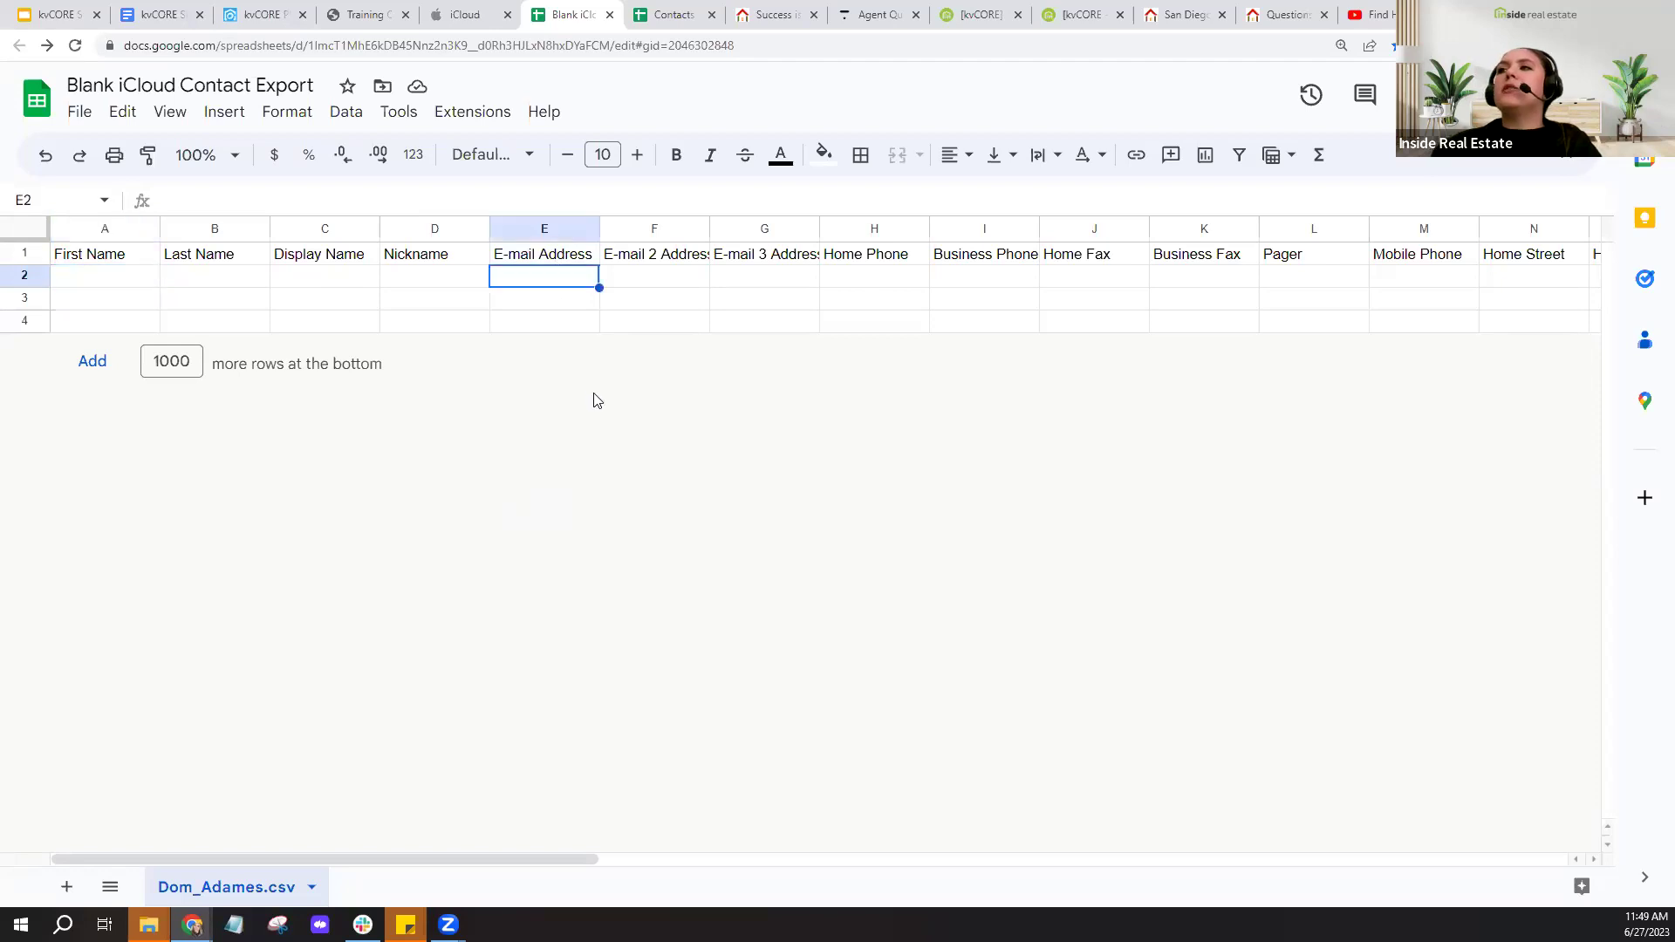
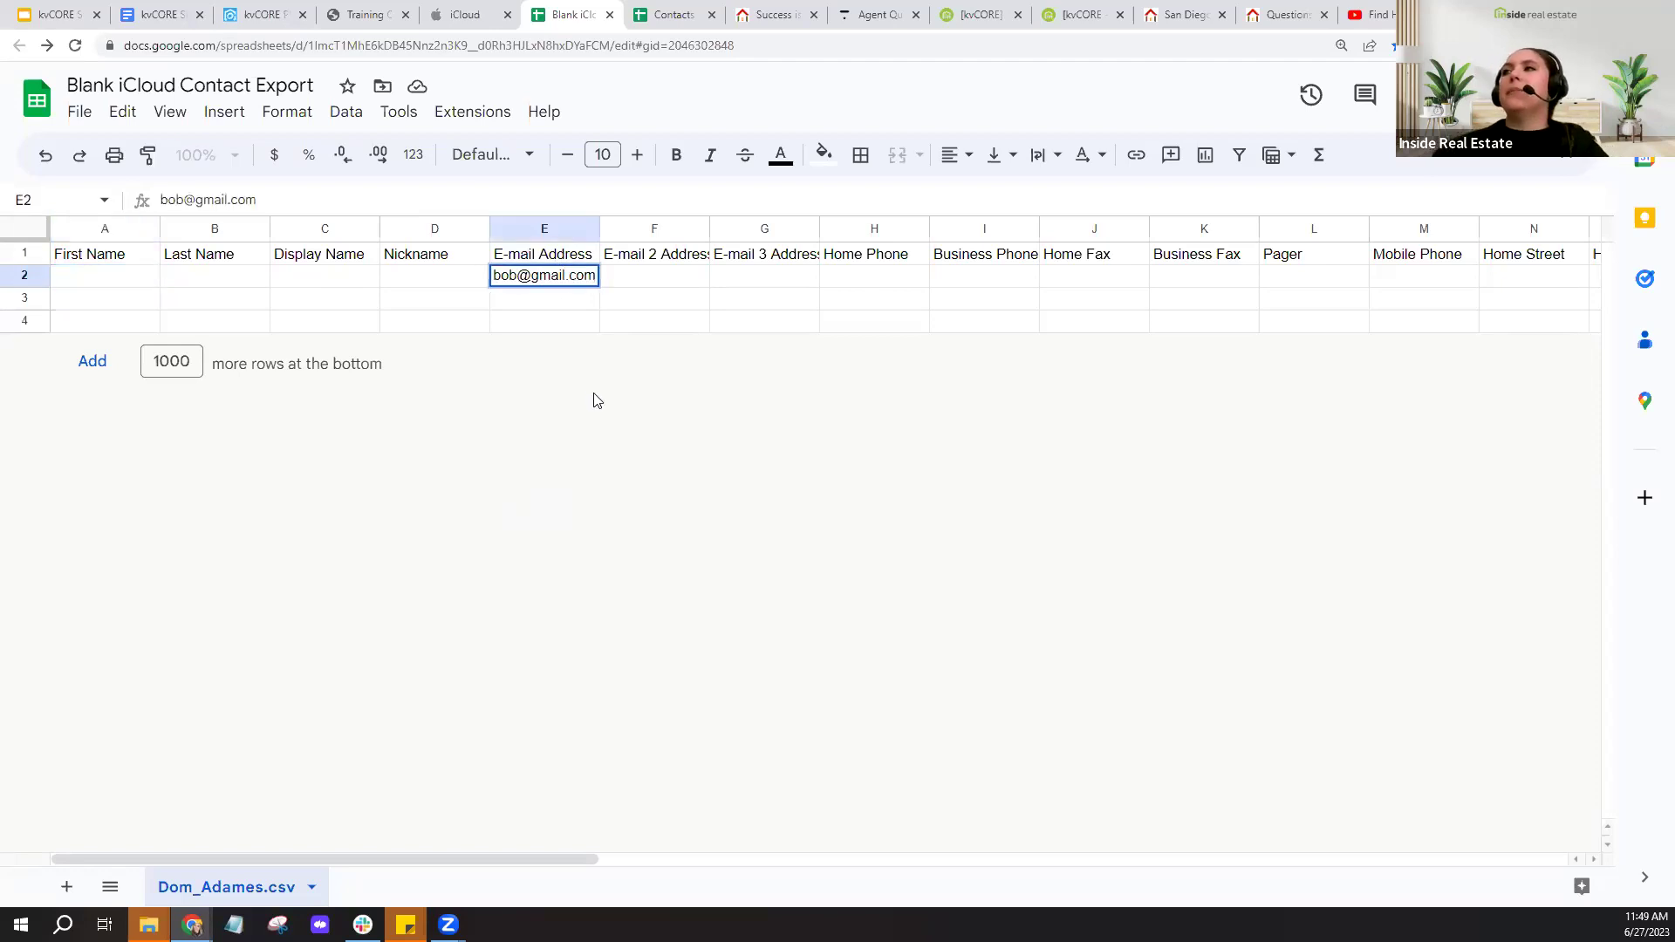
left_click(586, 321)
left_click_drag(599, 229, 618, 229)
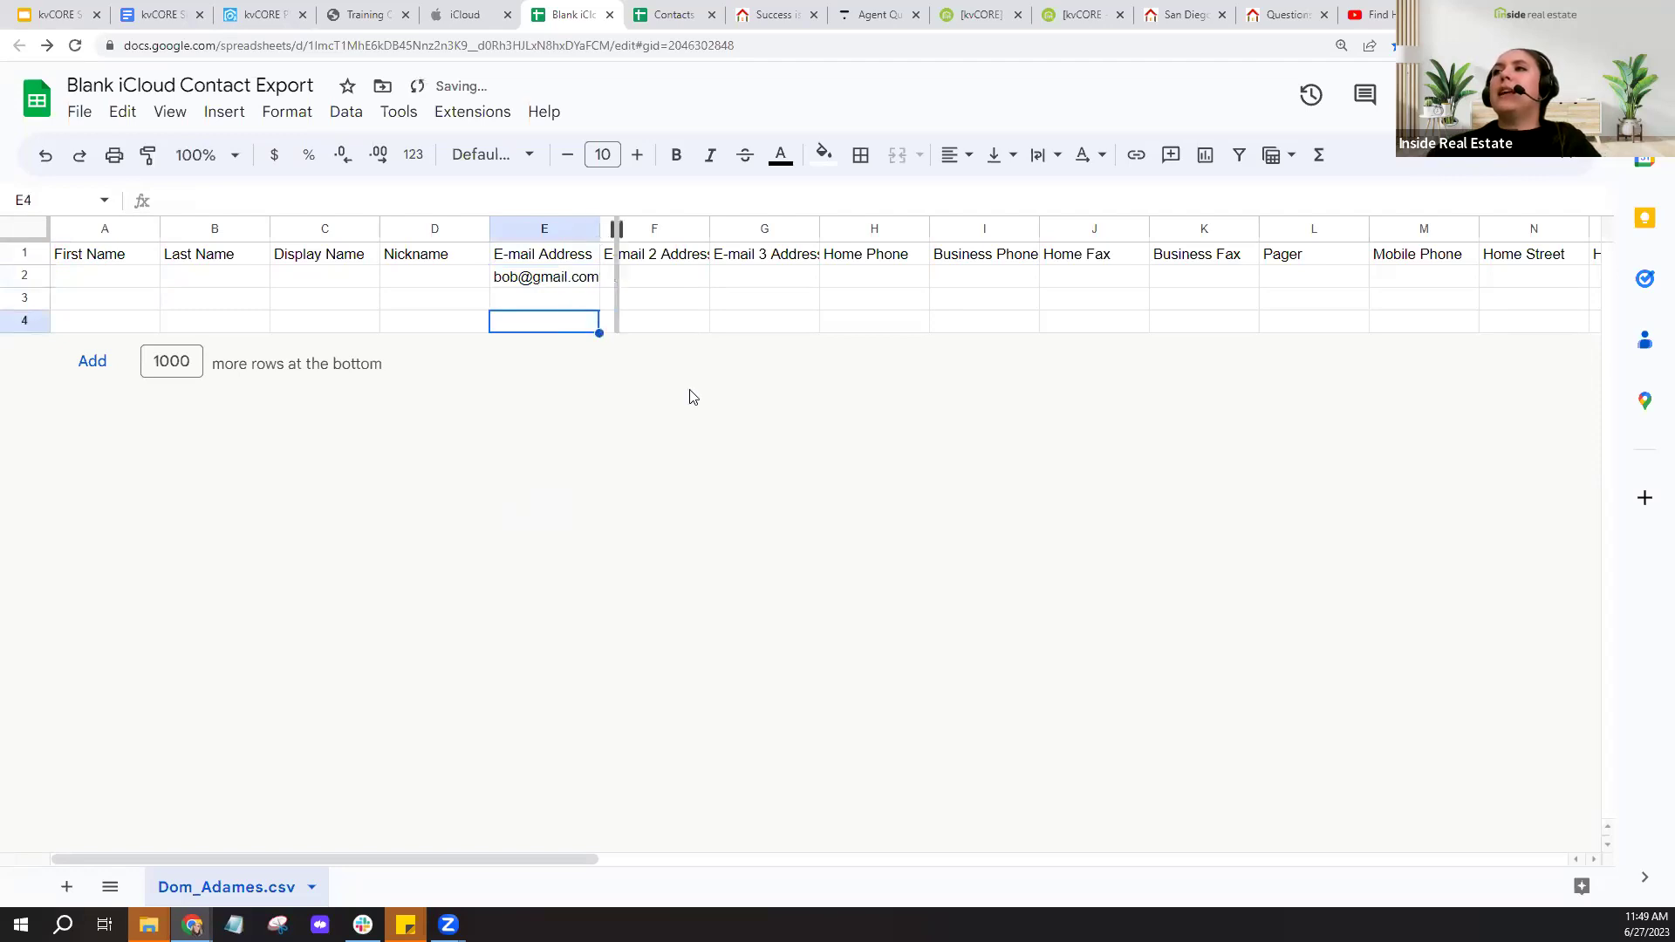
key("Tab")
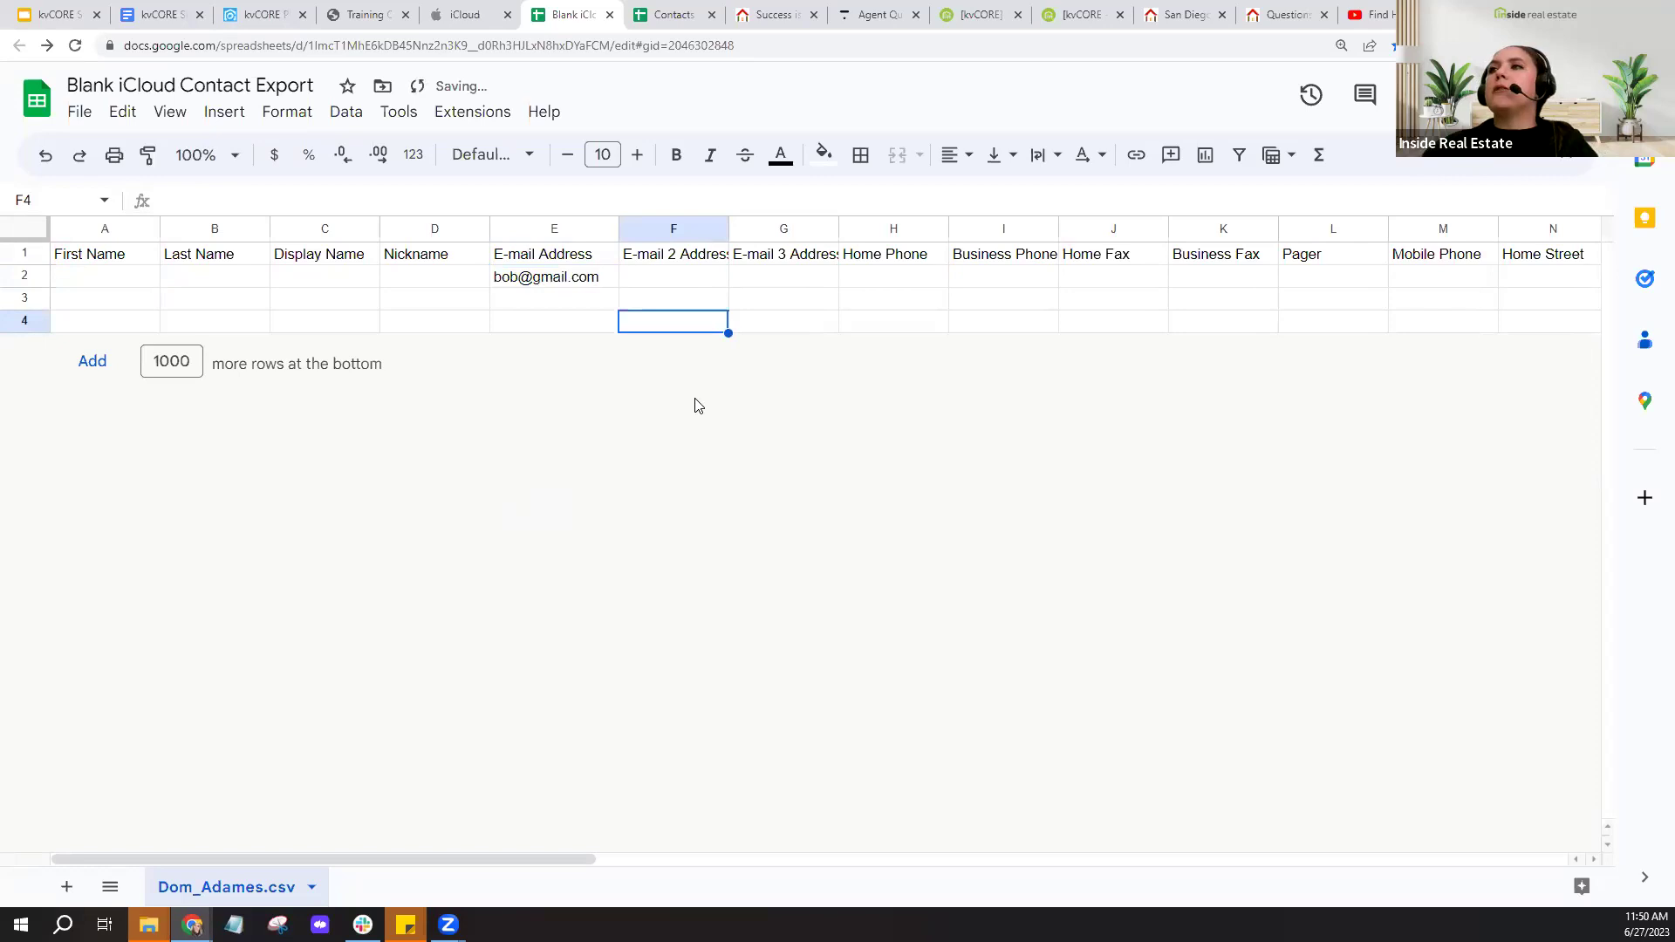
left_click(595, 281)
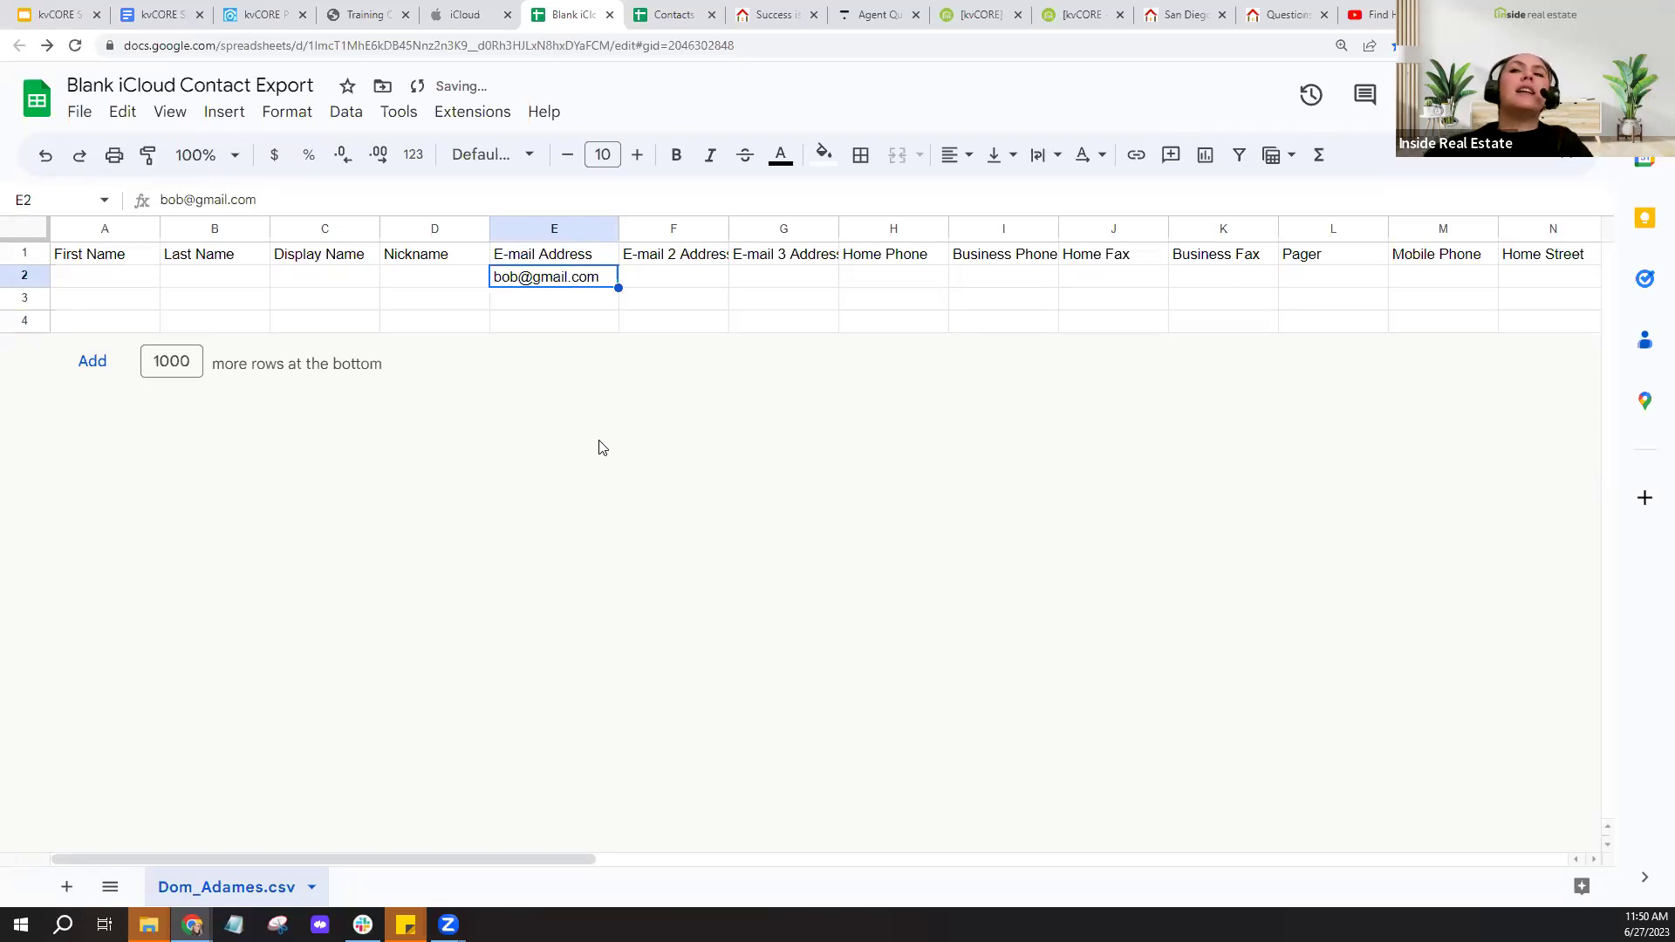
- Enter the sample contact's first name in A2, then switch to the kvCORE tab
left_click(137, 281)
type("Bob")
key("Return")
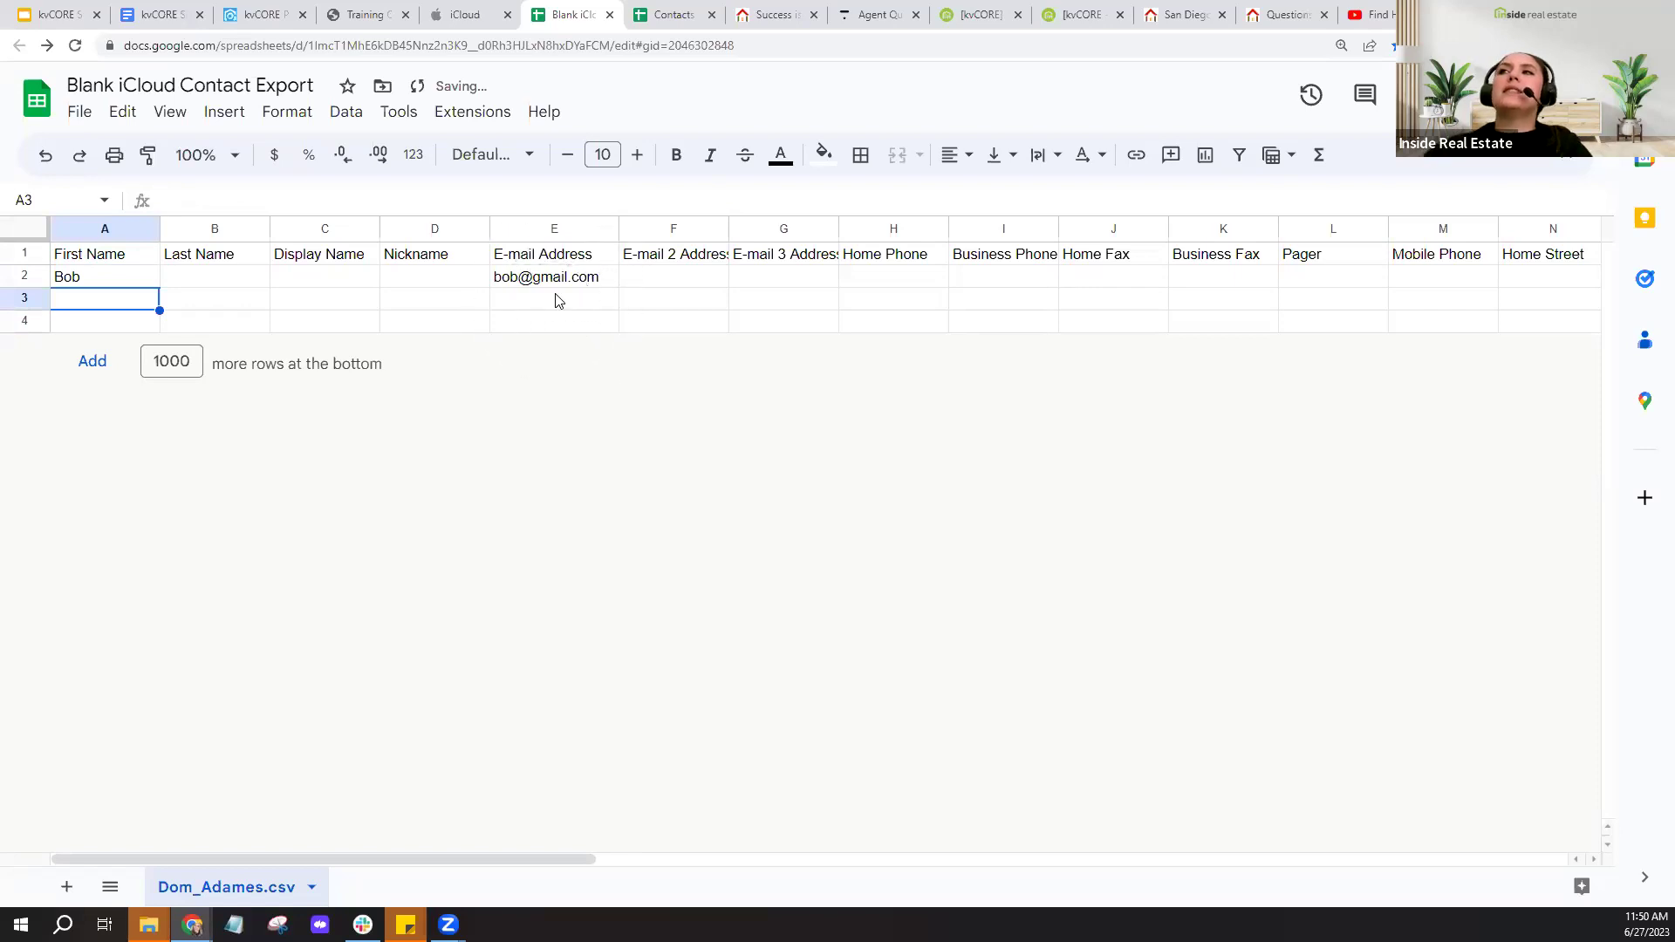
left_click(265, 15)
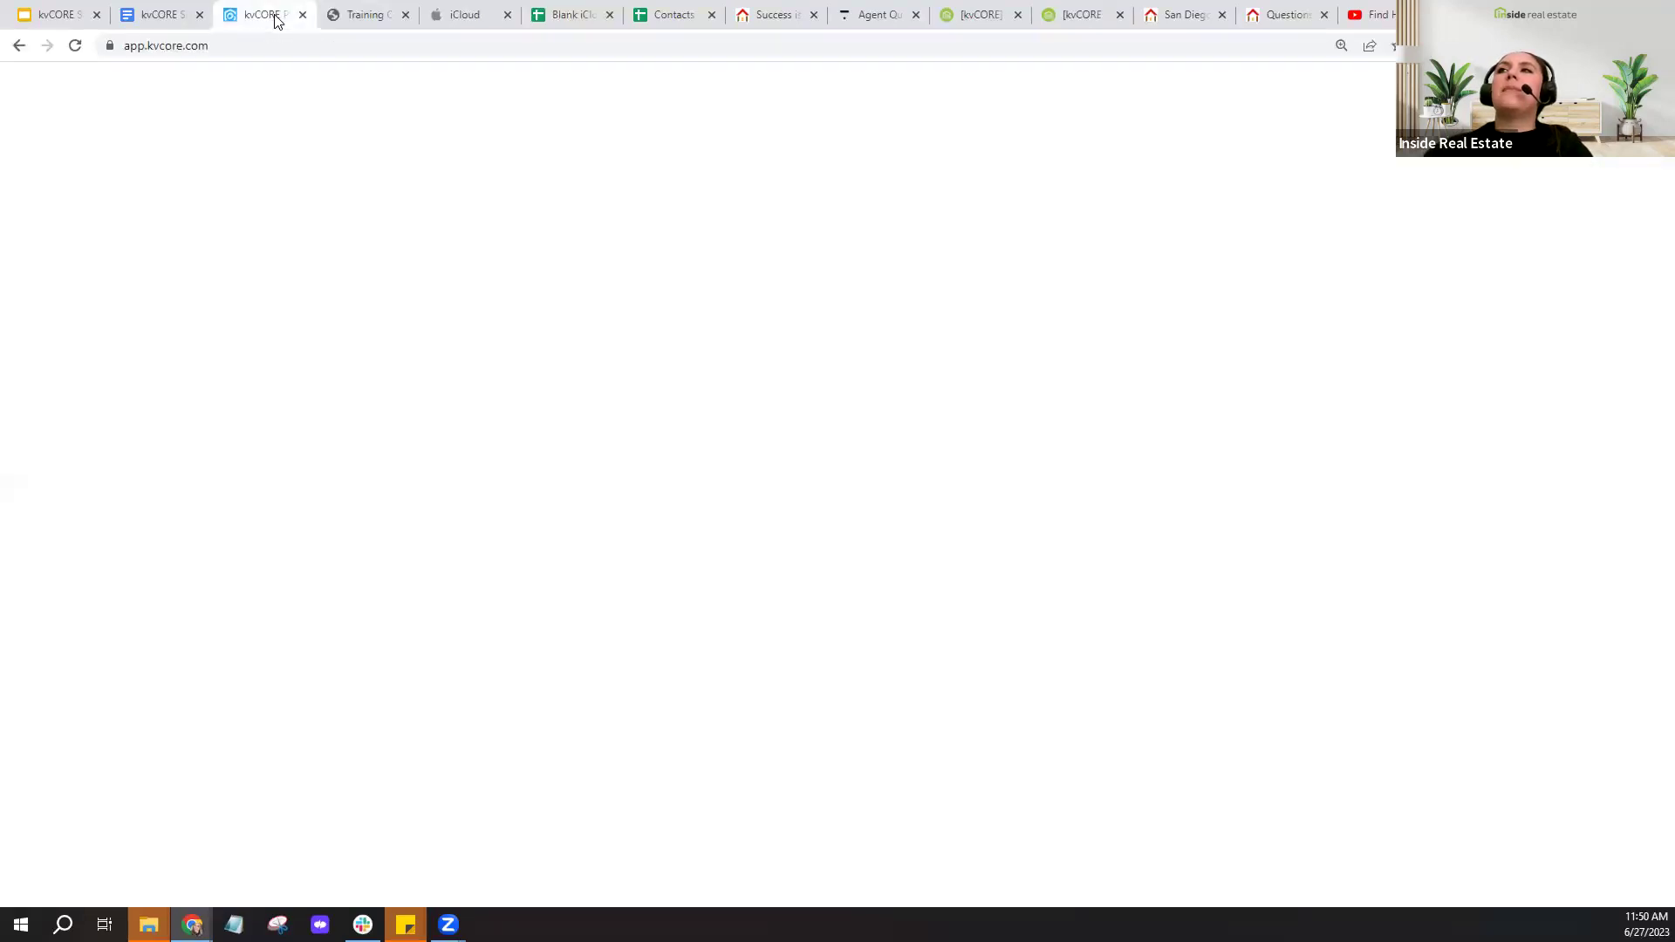
- Look at the Smart CRM contact lists in kvCORE, then return to the Blank iCloud Contact Export sheet
left_click(97, 277)
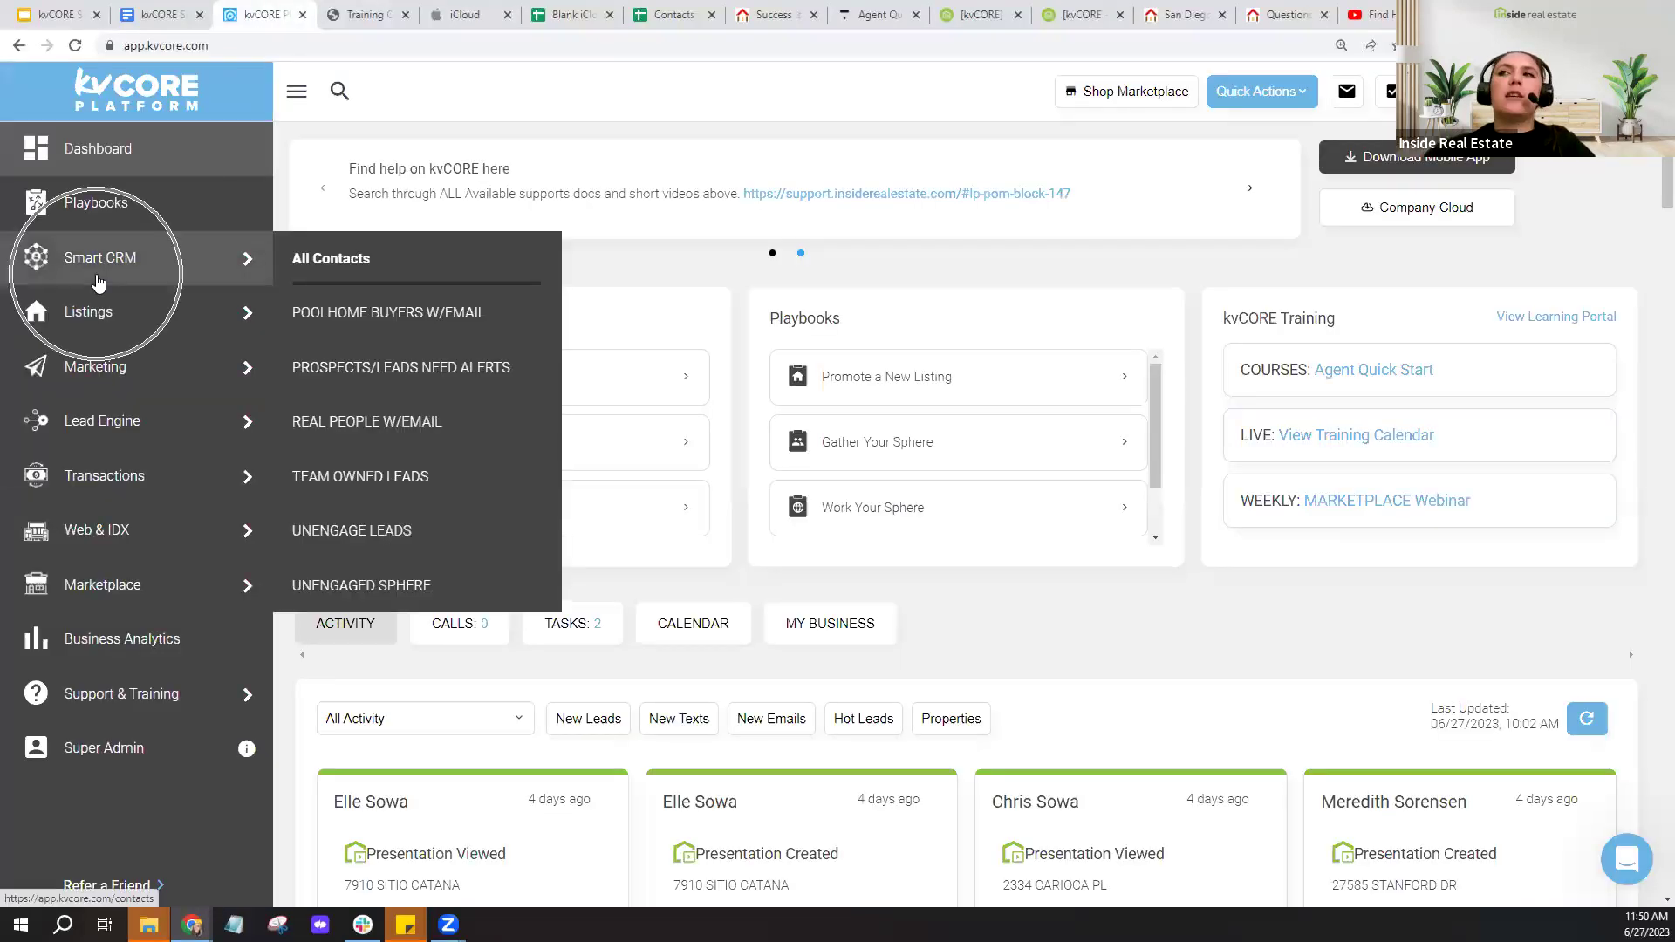
left_click(583, 15)
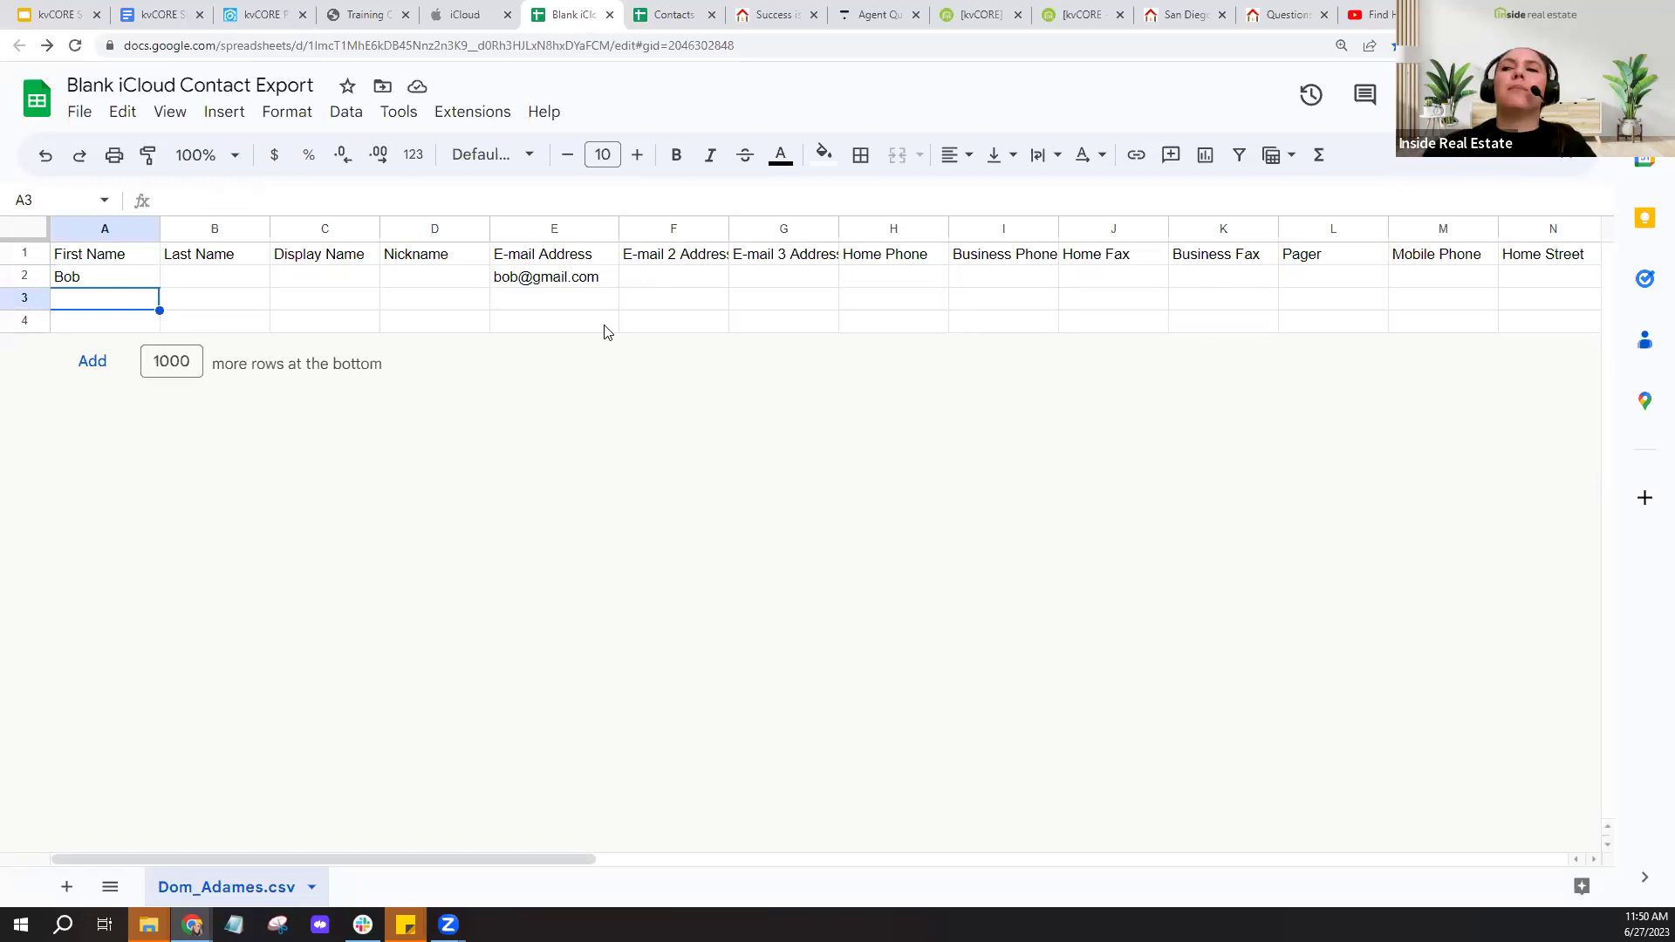
- Delete the sample e-mail from E2 and the sample first name from A2
left_click(521, 279)
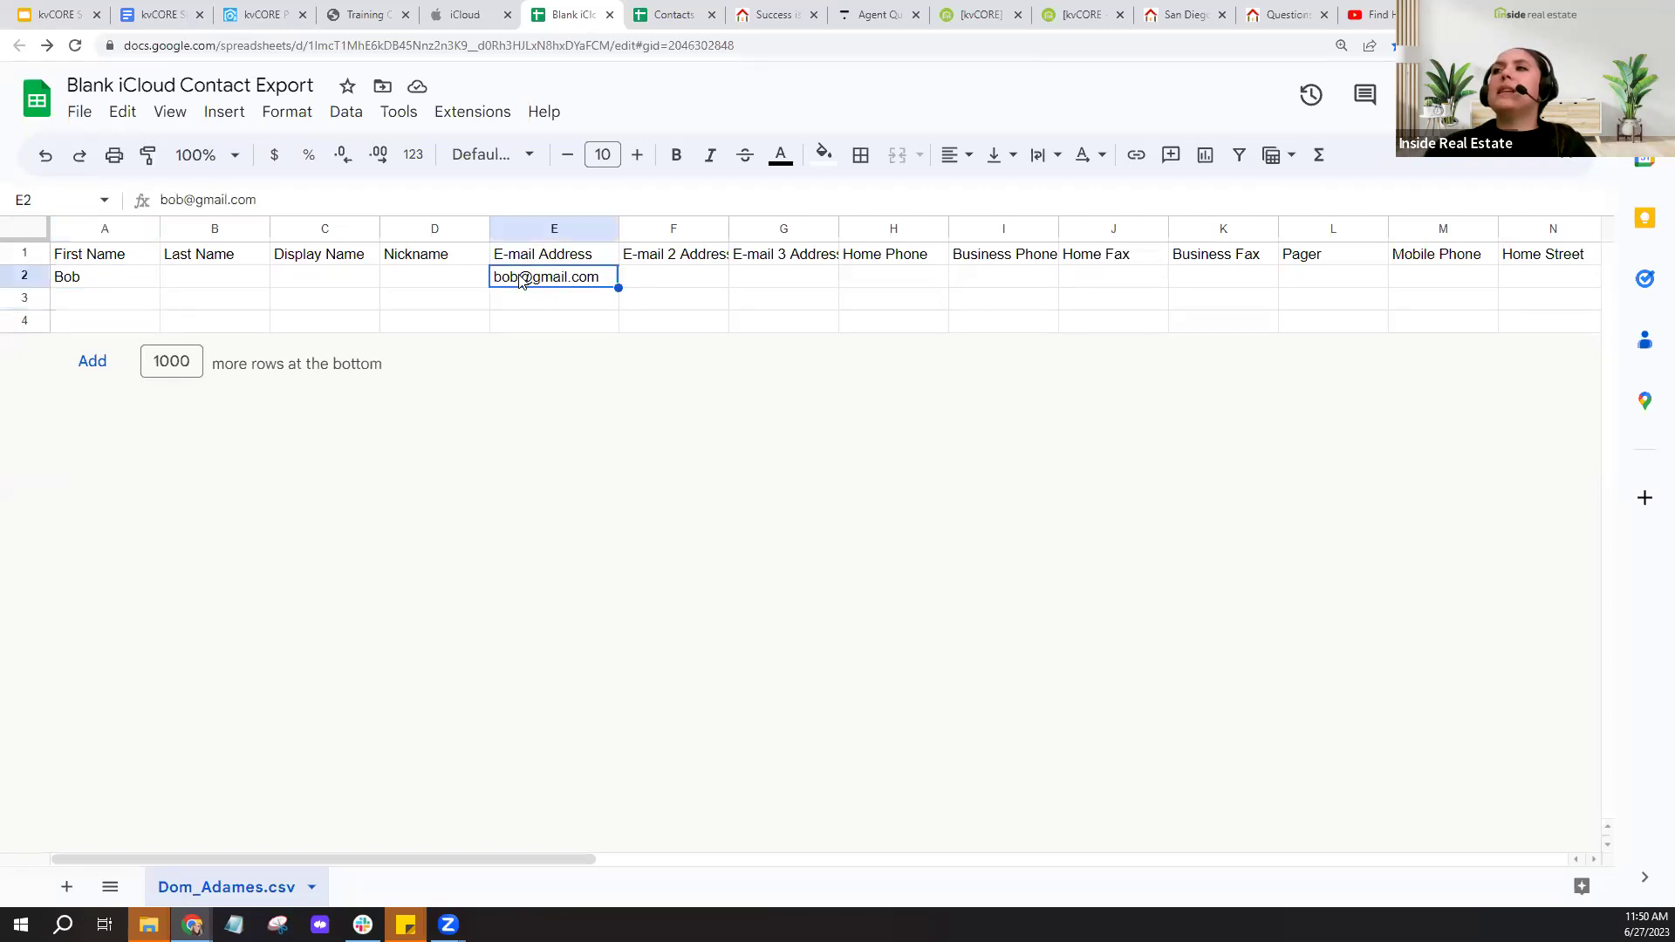
key("Delete")
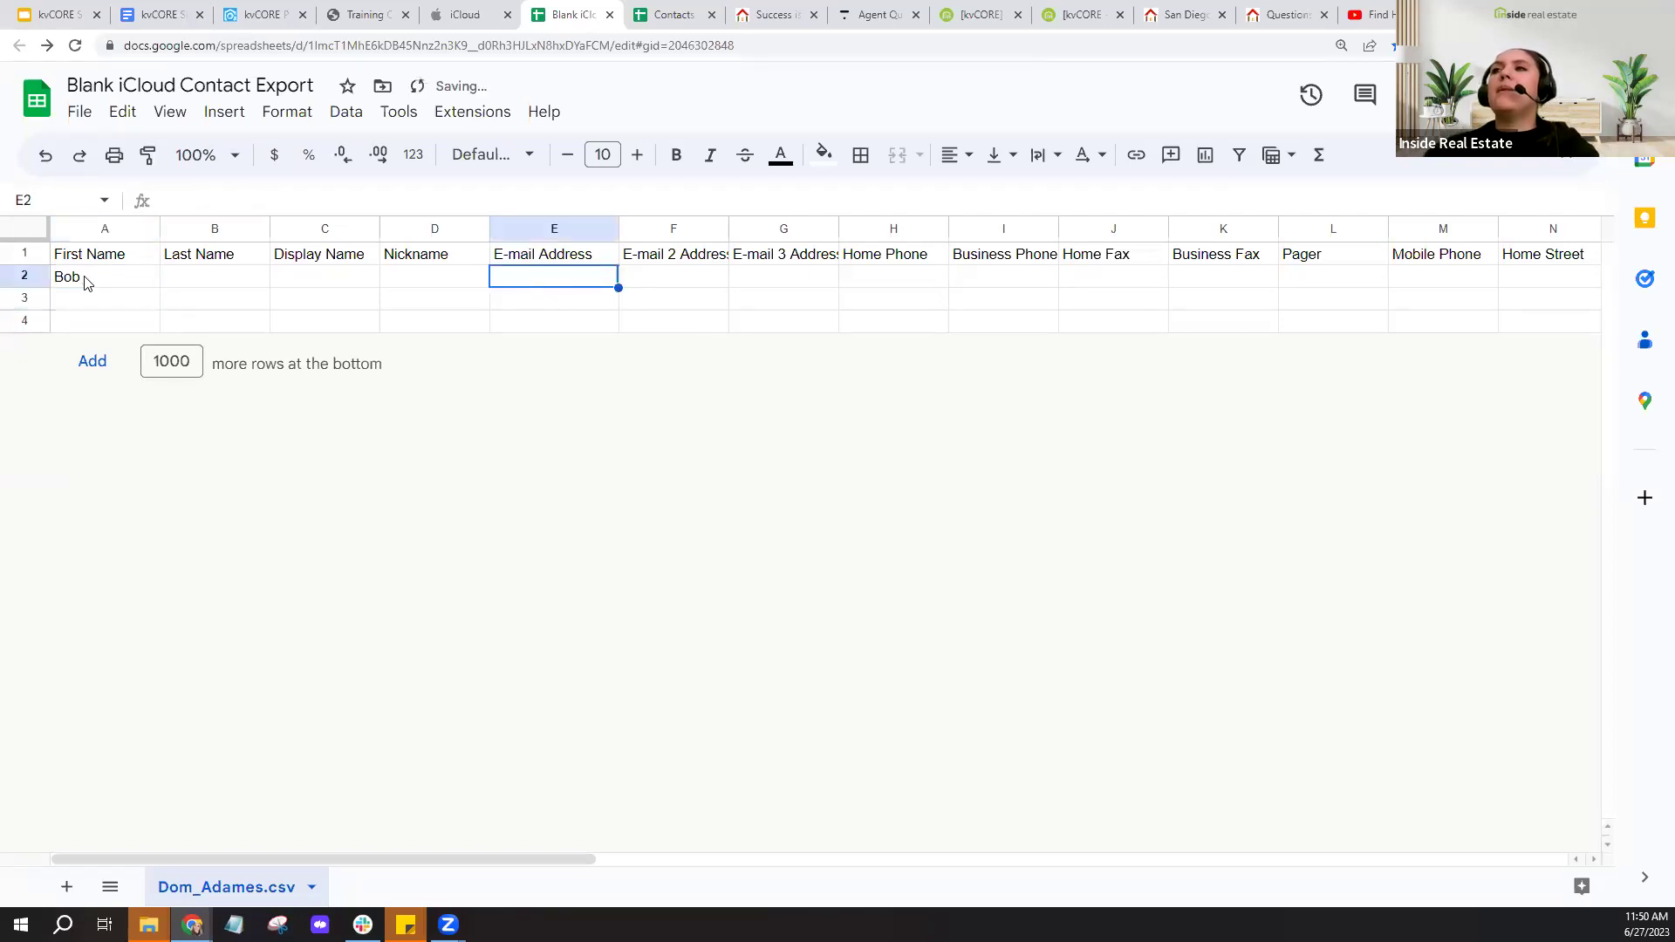
left_click(87, 277)
key("Delete")
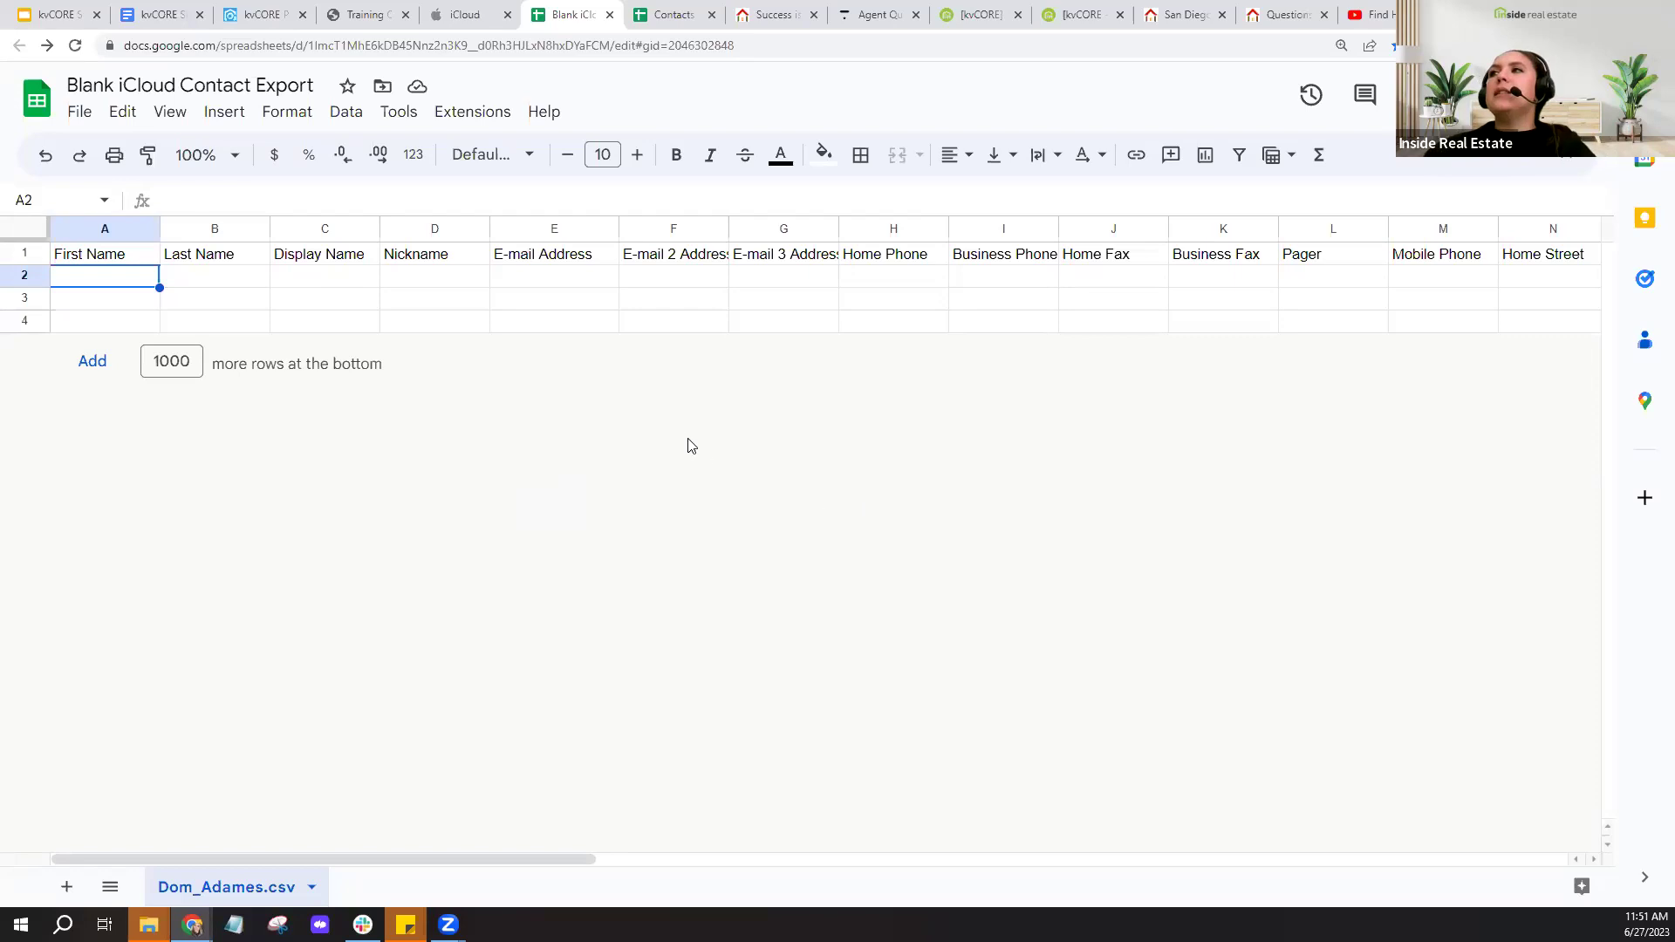
- Review the E-mail Address headers in the blank contact export, then return to the kvCORE Meetups Guide
left_click(434, 307)
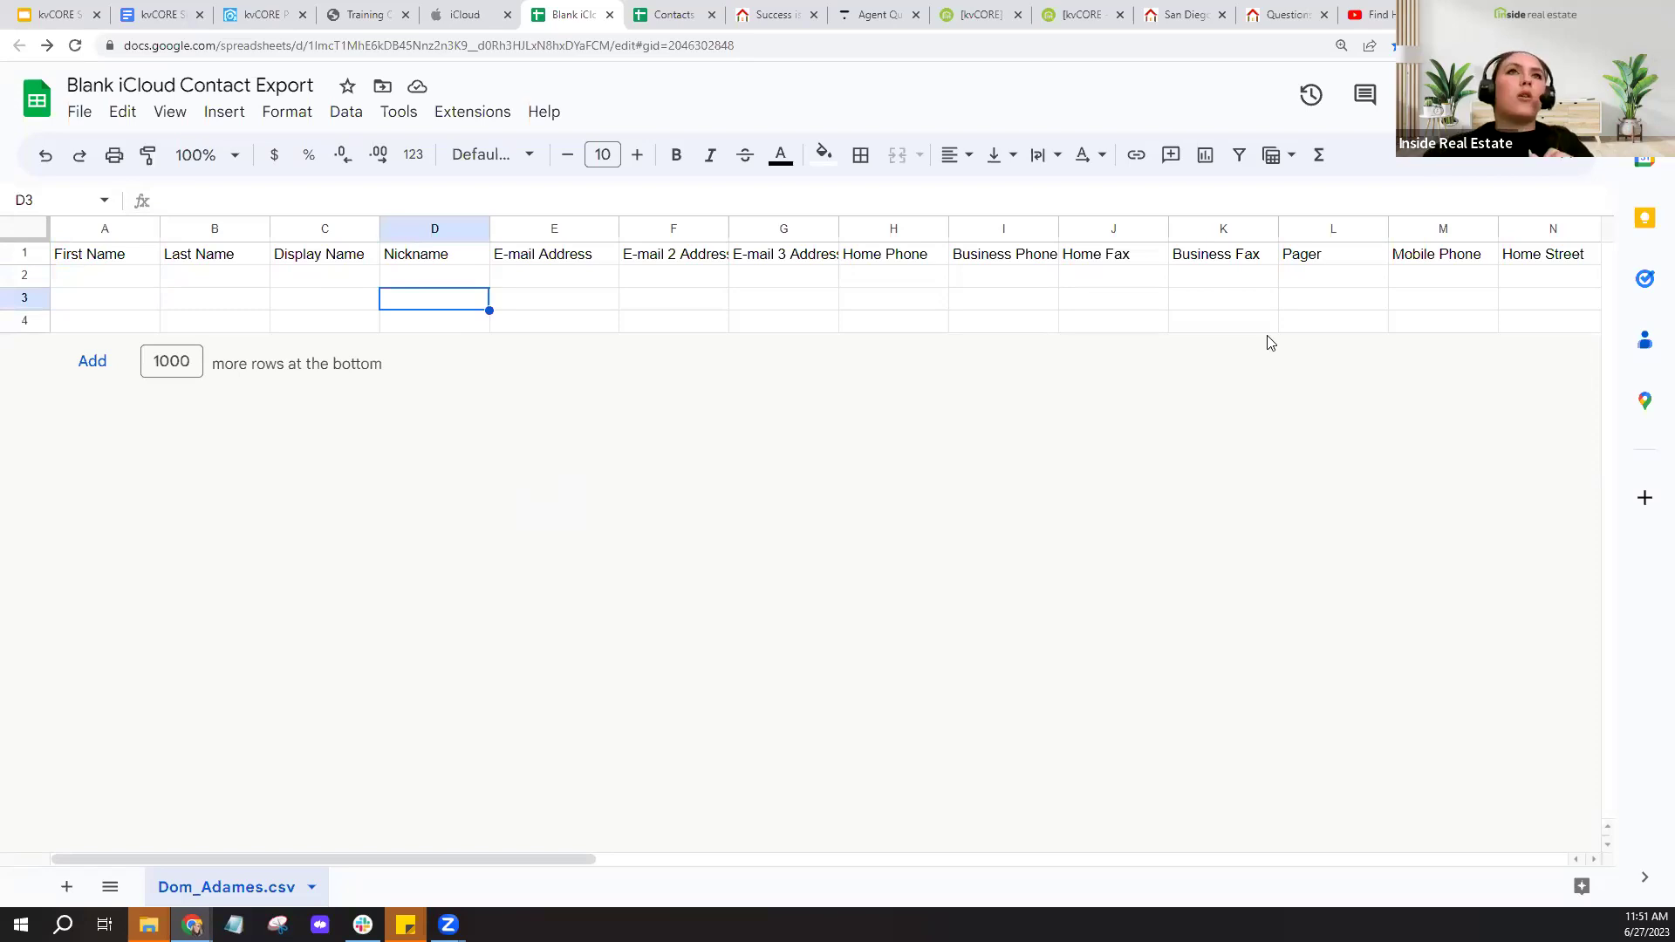
left_click(544, 258)
left_click(676, 260)
left_click(817, 260)
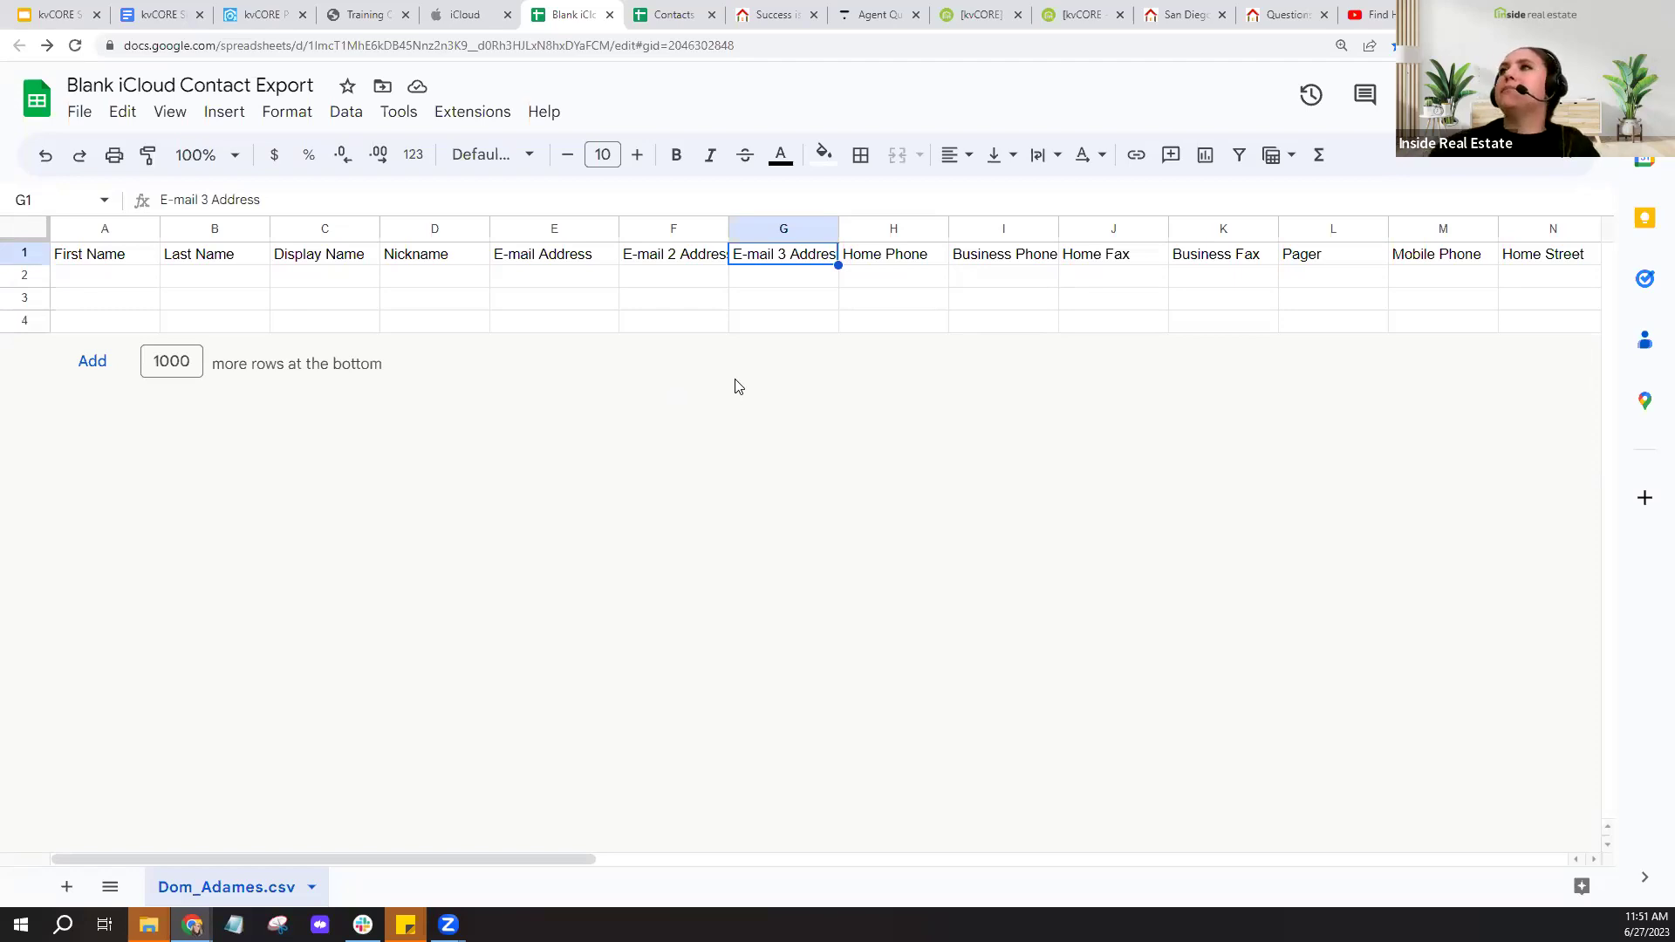
left_click(156, 9)
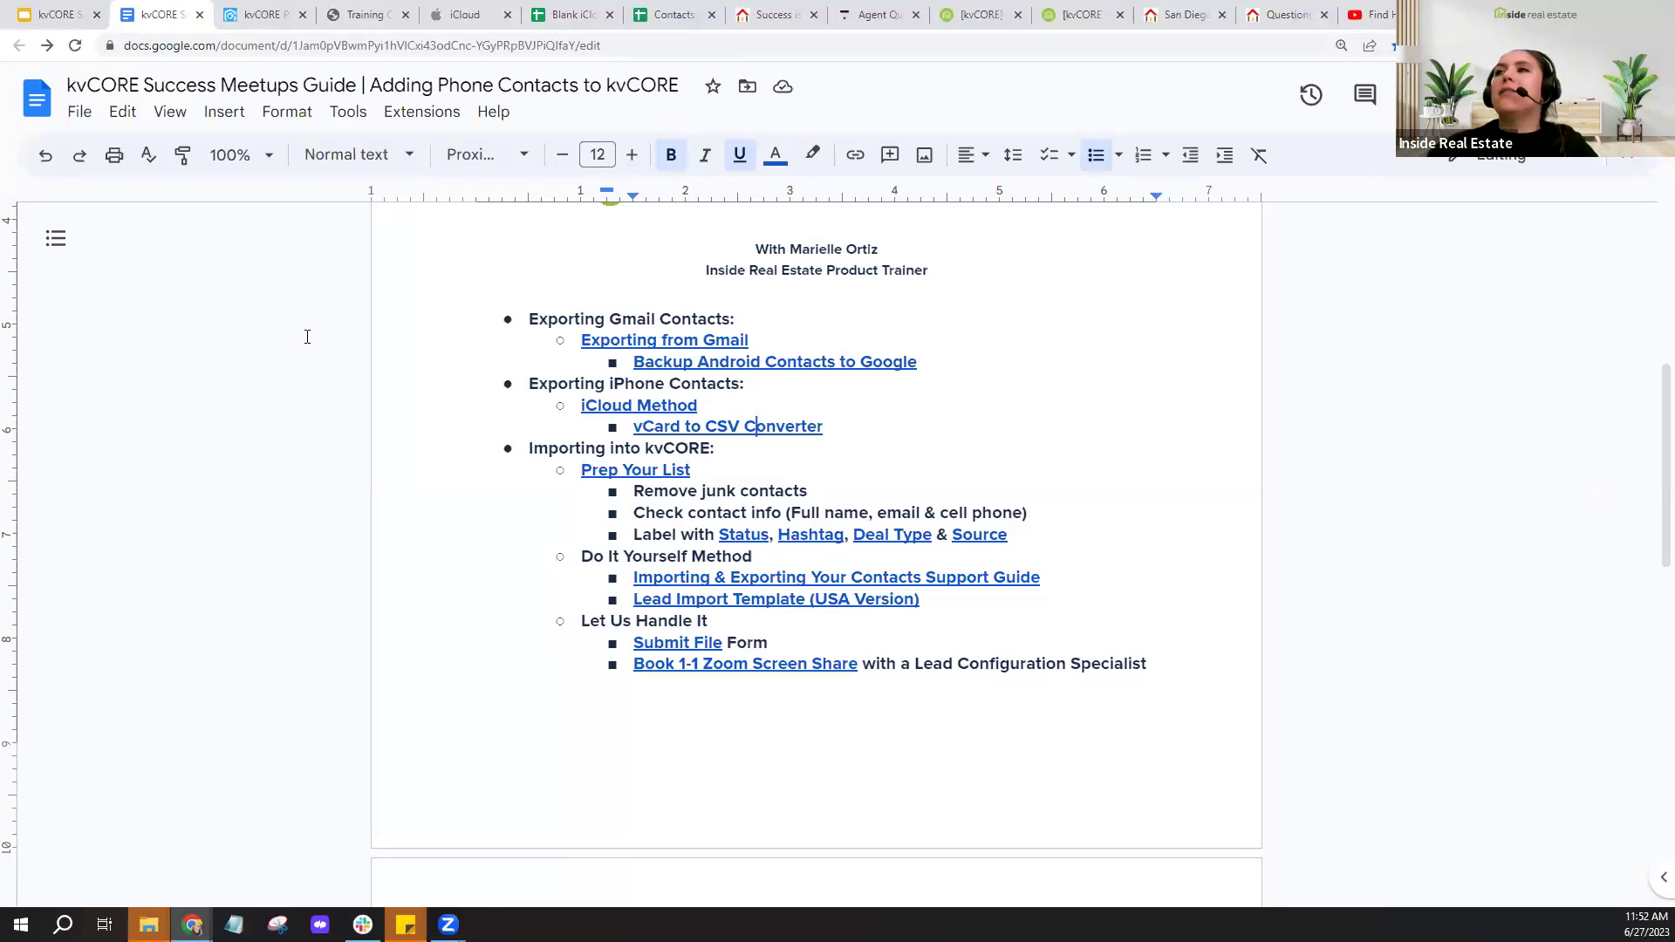
- Go to kvCORE's Lead Engine and open the Bulk Lead Import settings page
left_click(264, 26)
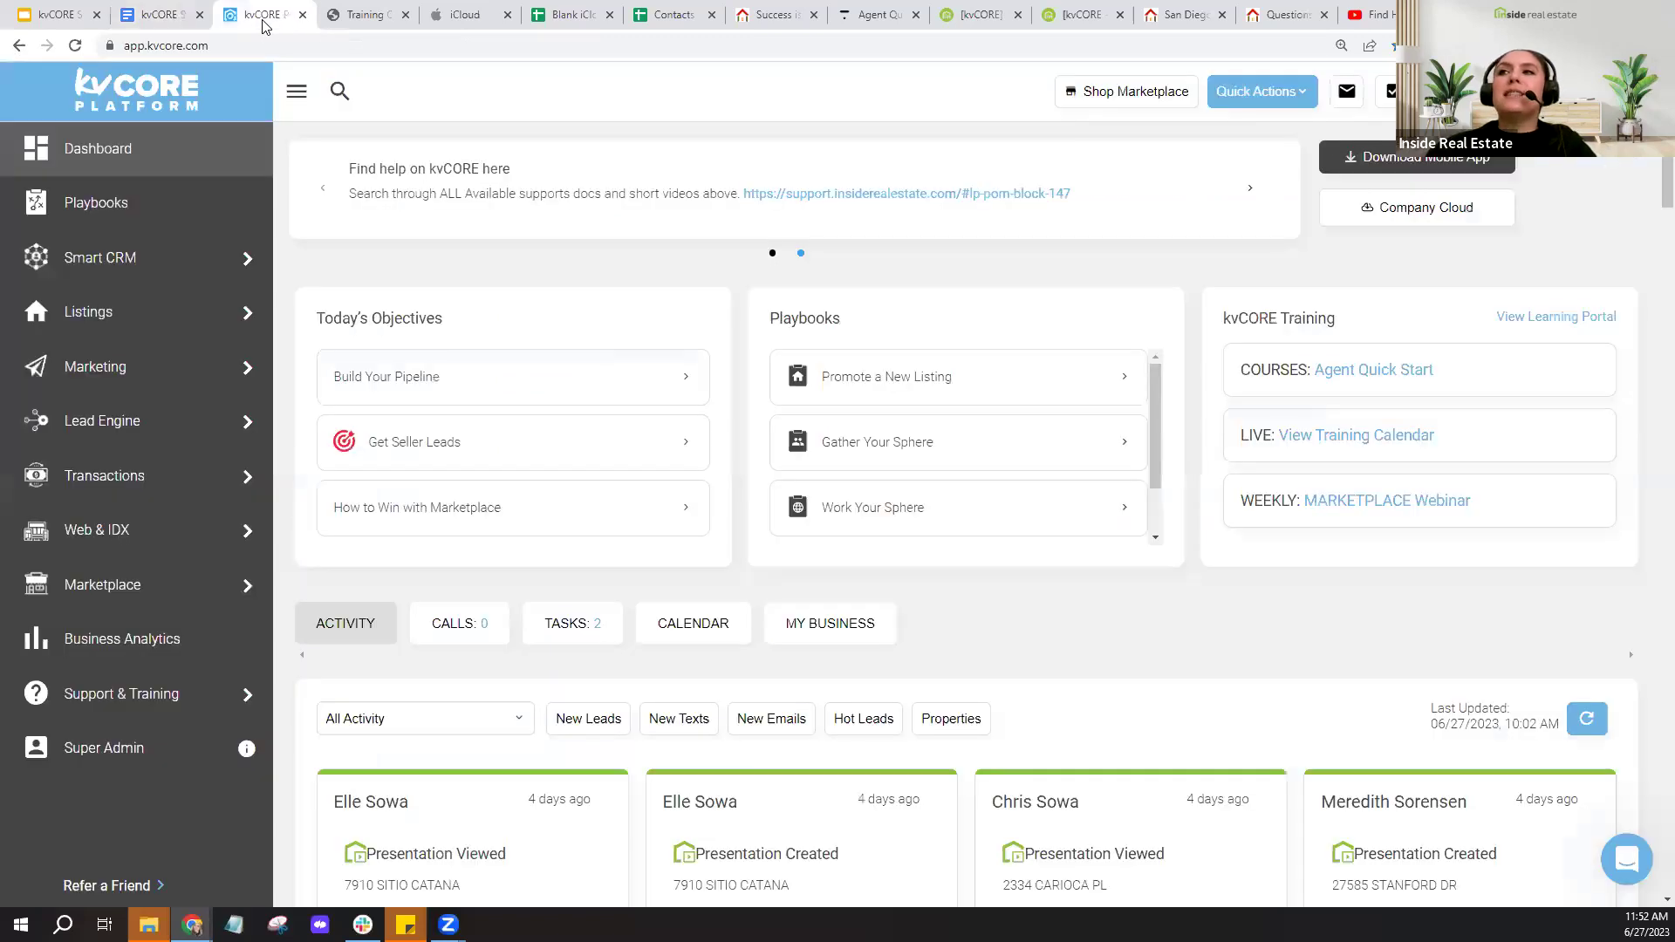
mouse_move(75, 436)
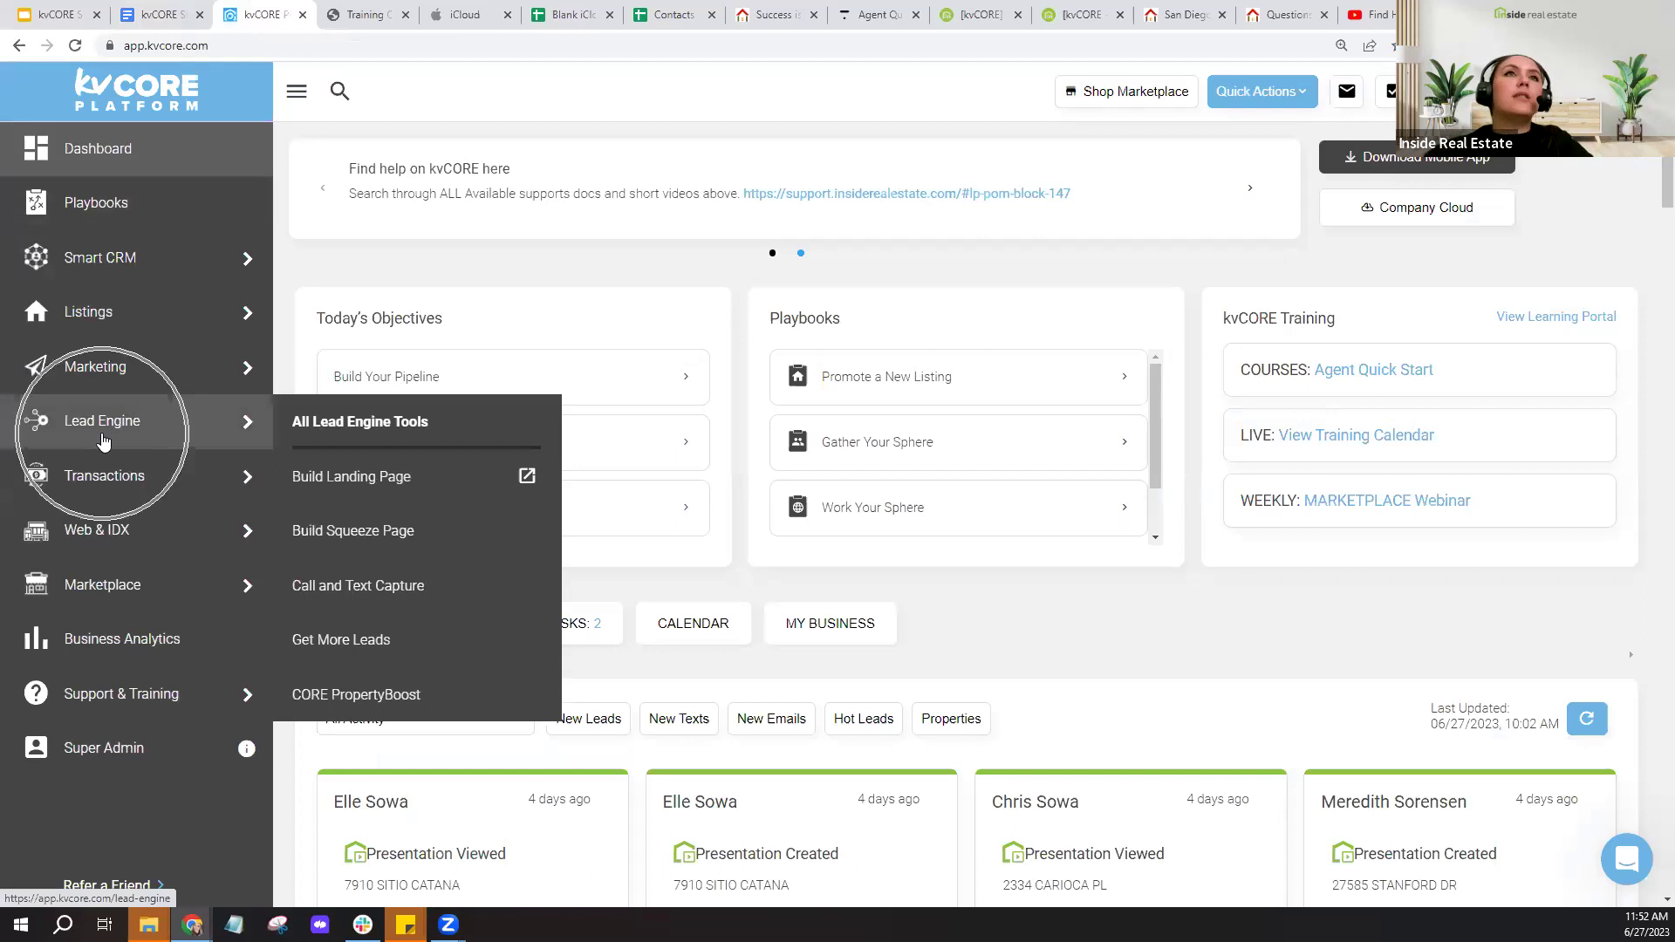
left_click(103, 442)
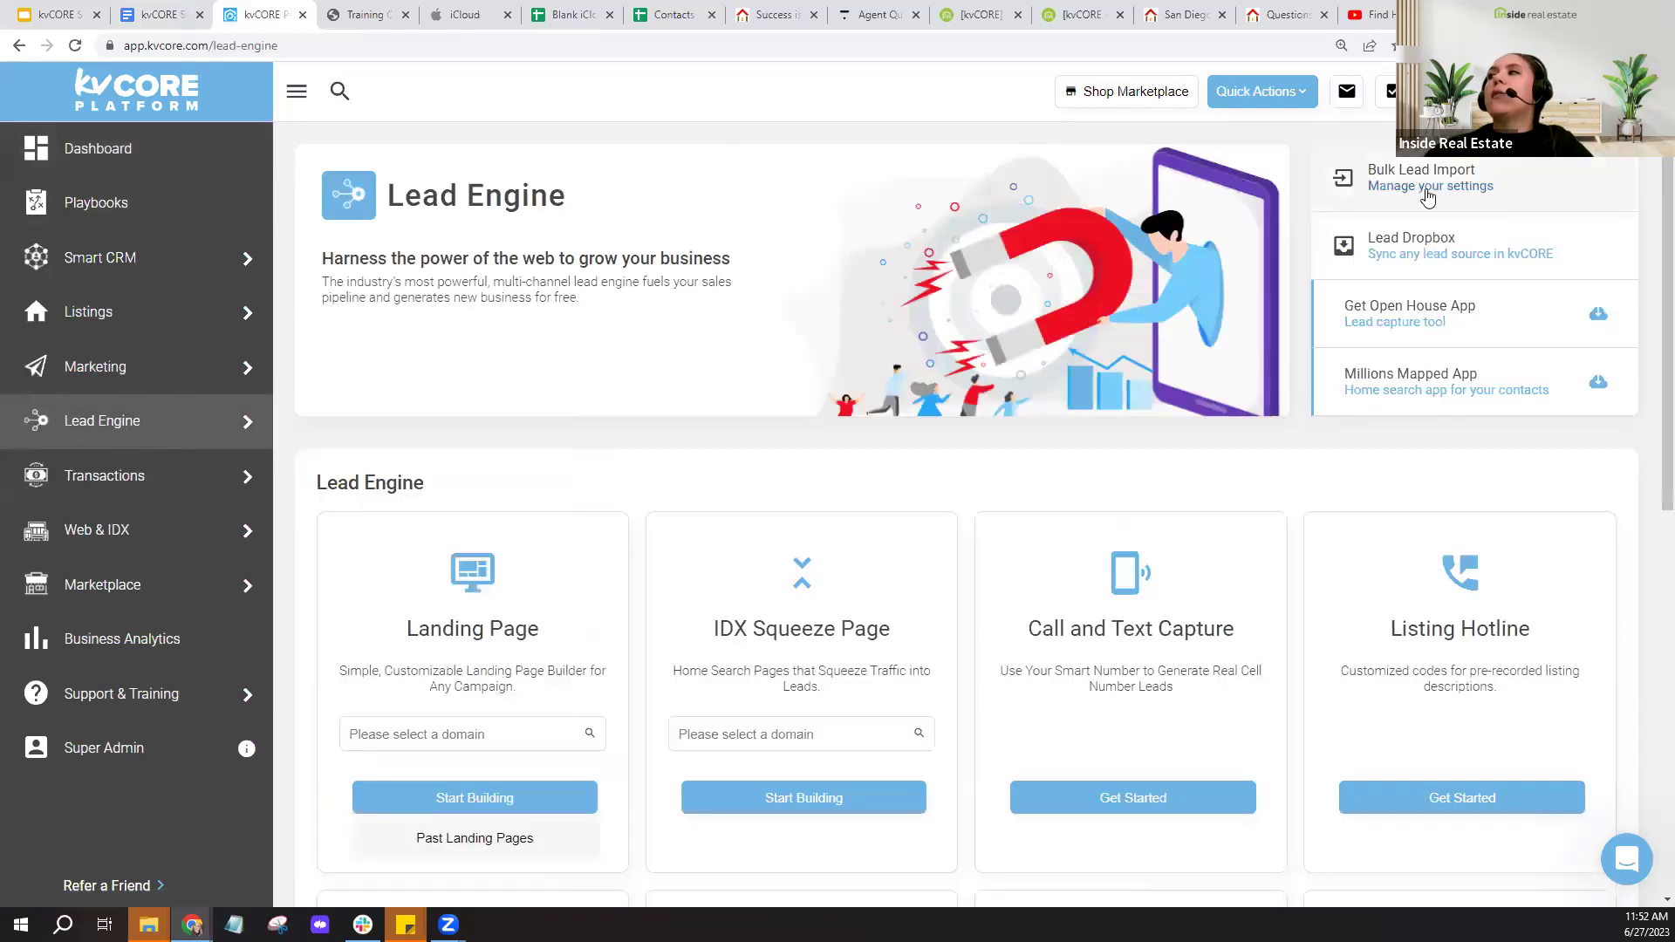
left_click(1428, 198)
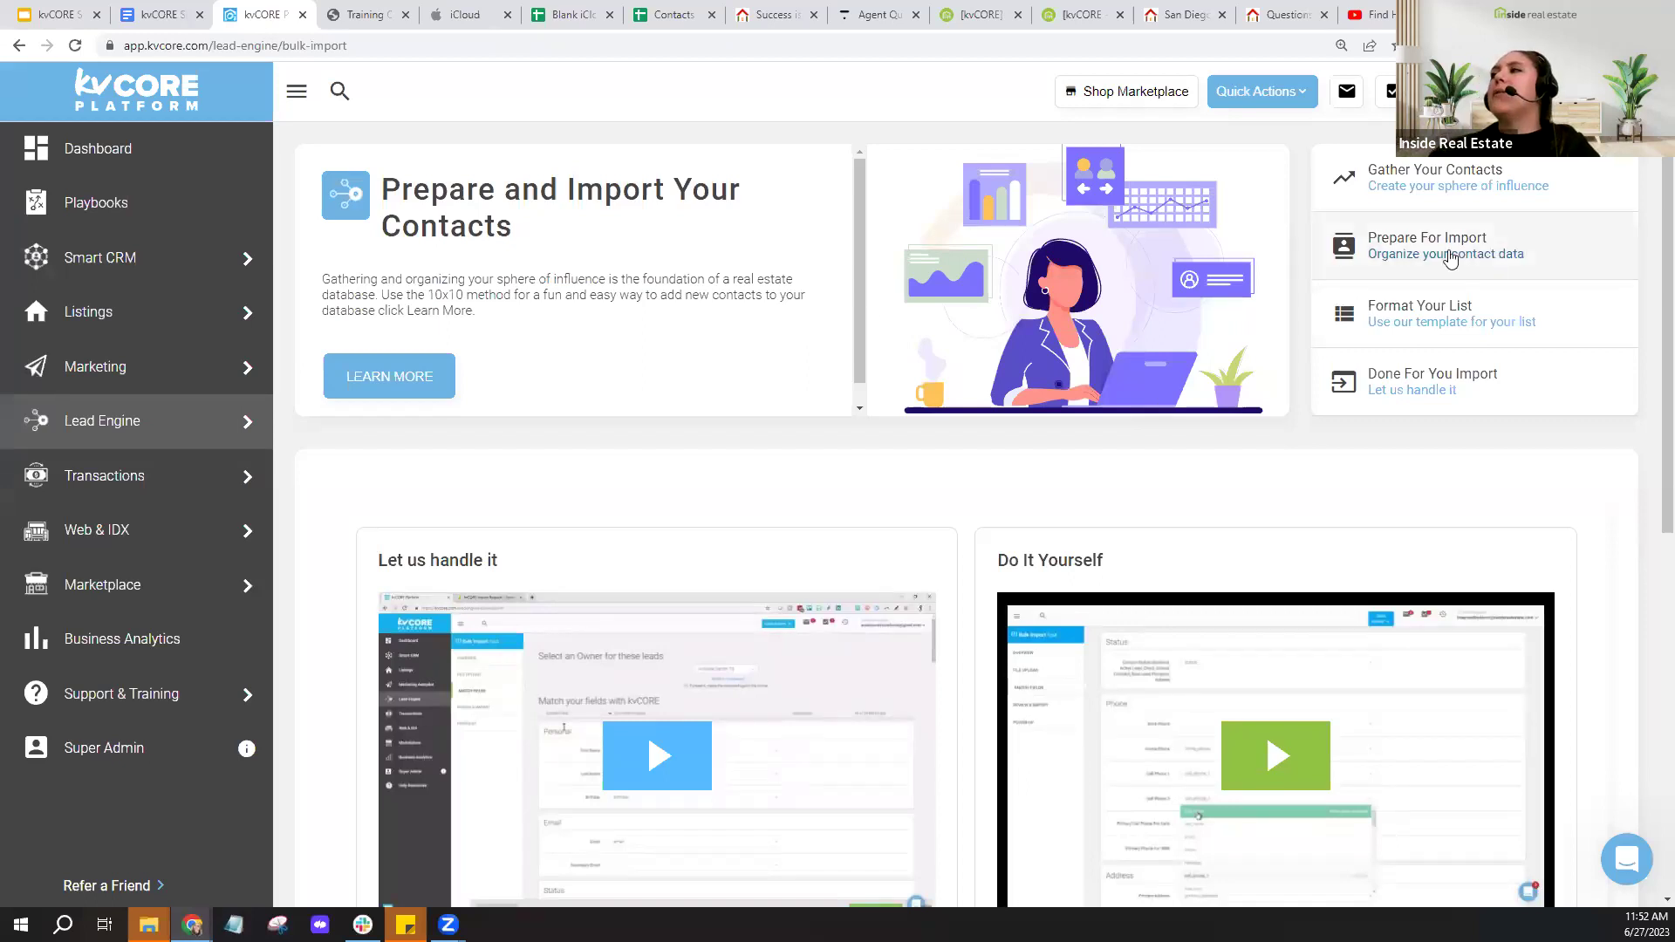
- Browse the Bulk Lead Import page and open the 'Use our template for your list' spreadsheet
left_click(1429, 264)
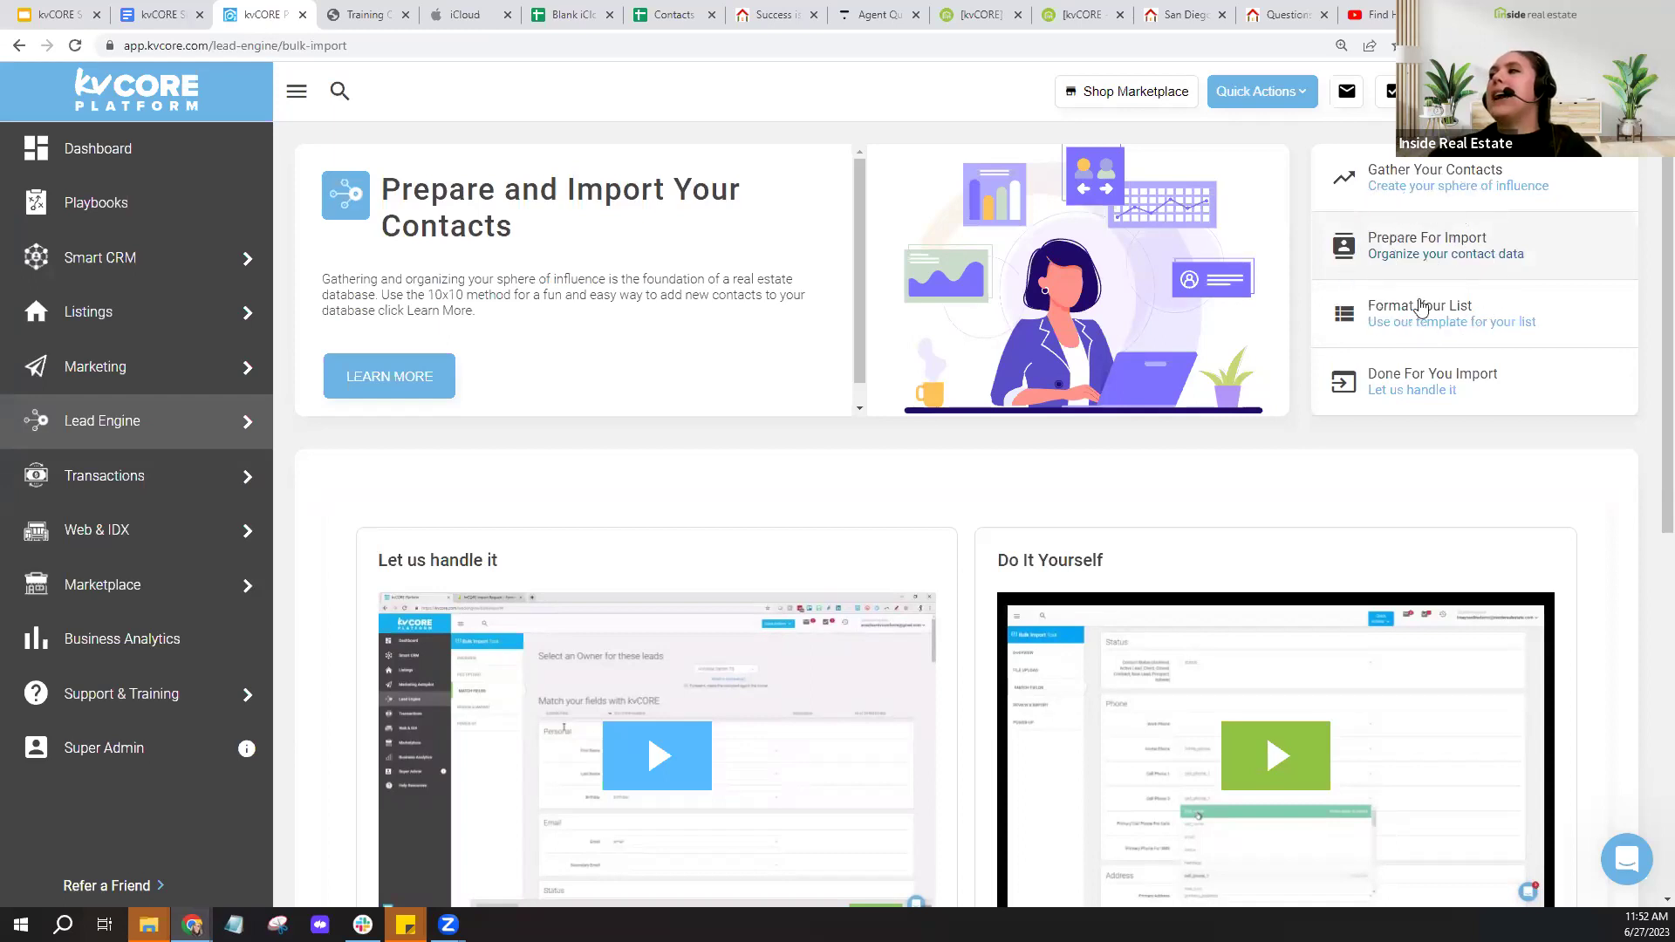
left_click(1428, 340)
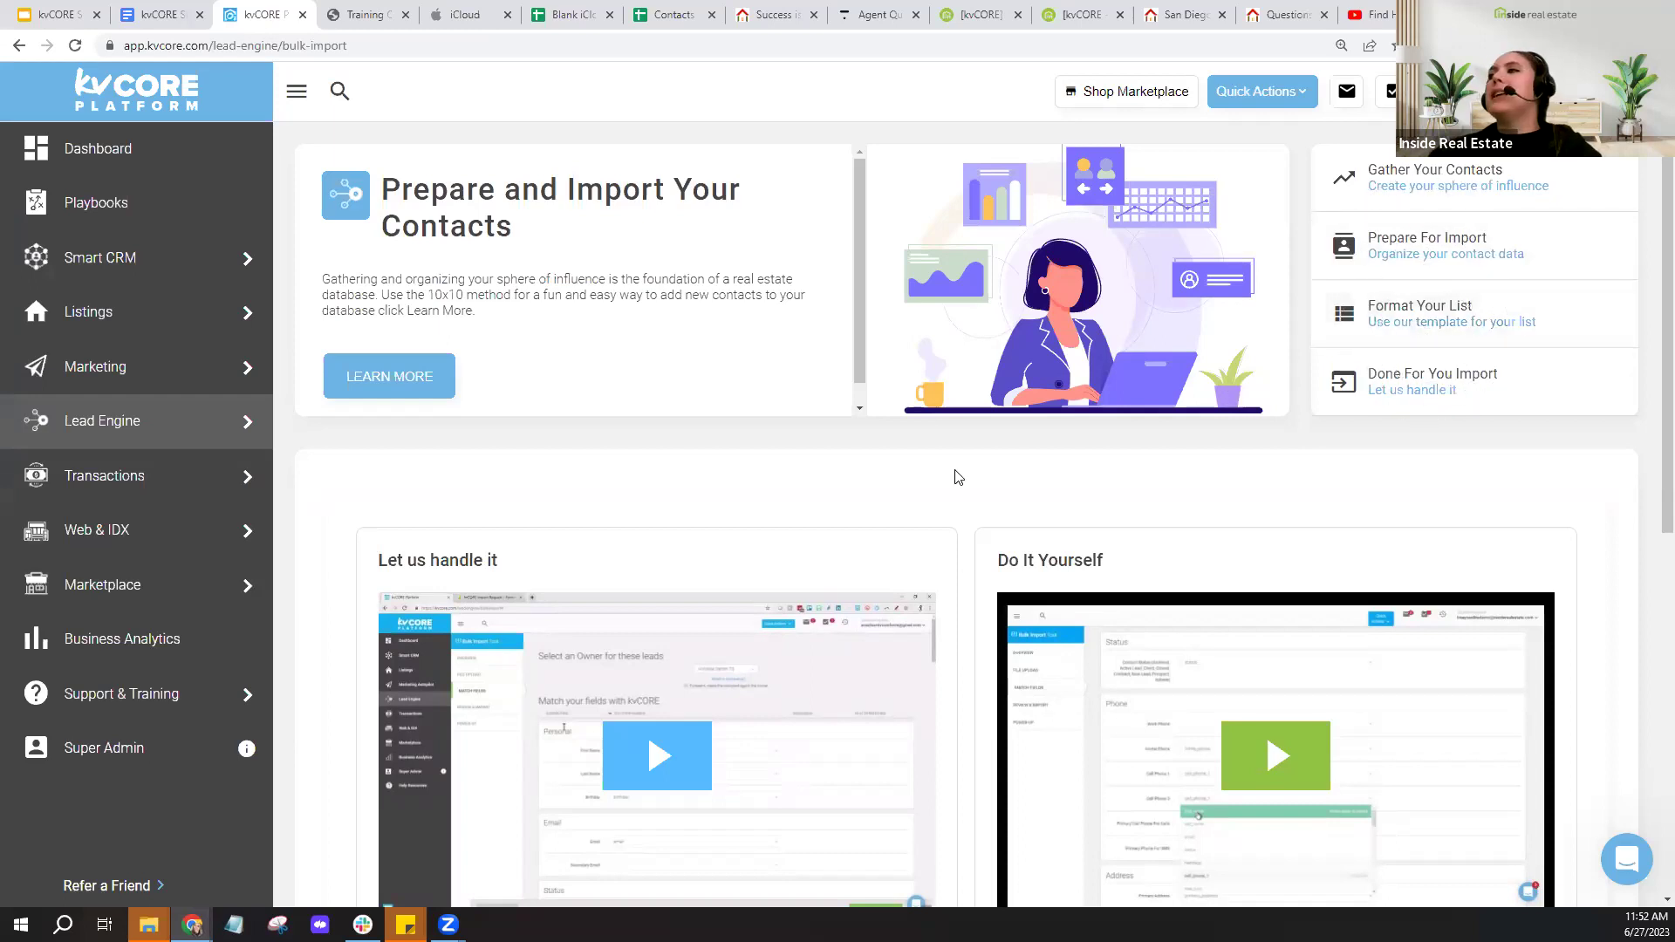
scroll(986, 485, "down", 1)
scroll(989, 485, "down", 3)
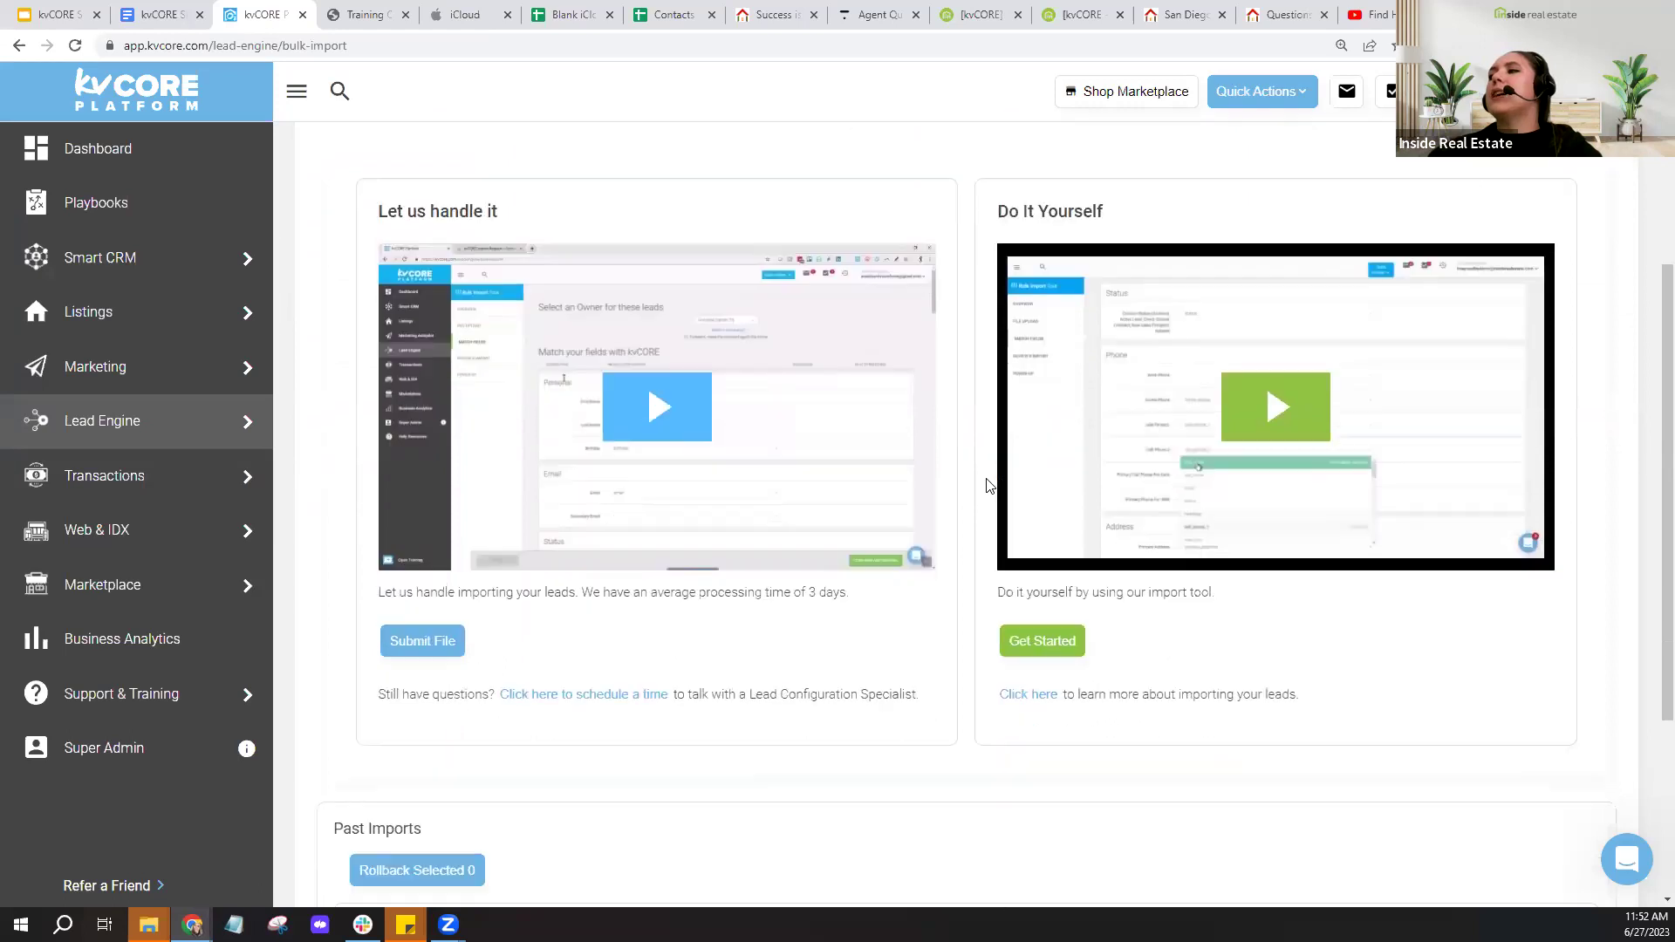
left_click(1027, 705)
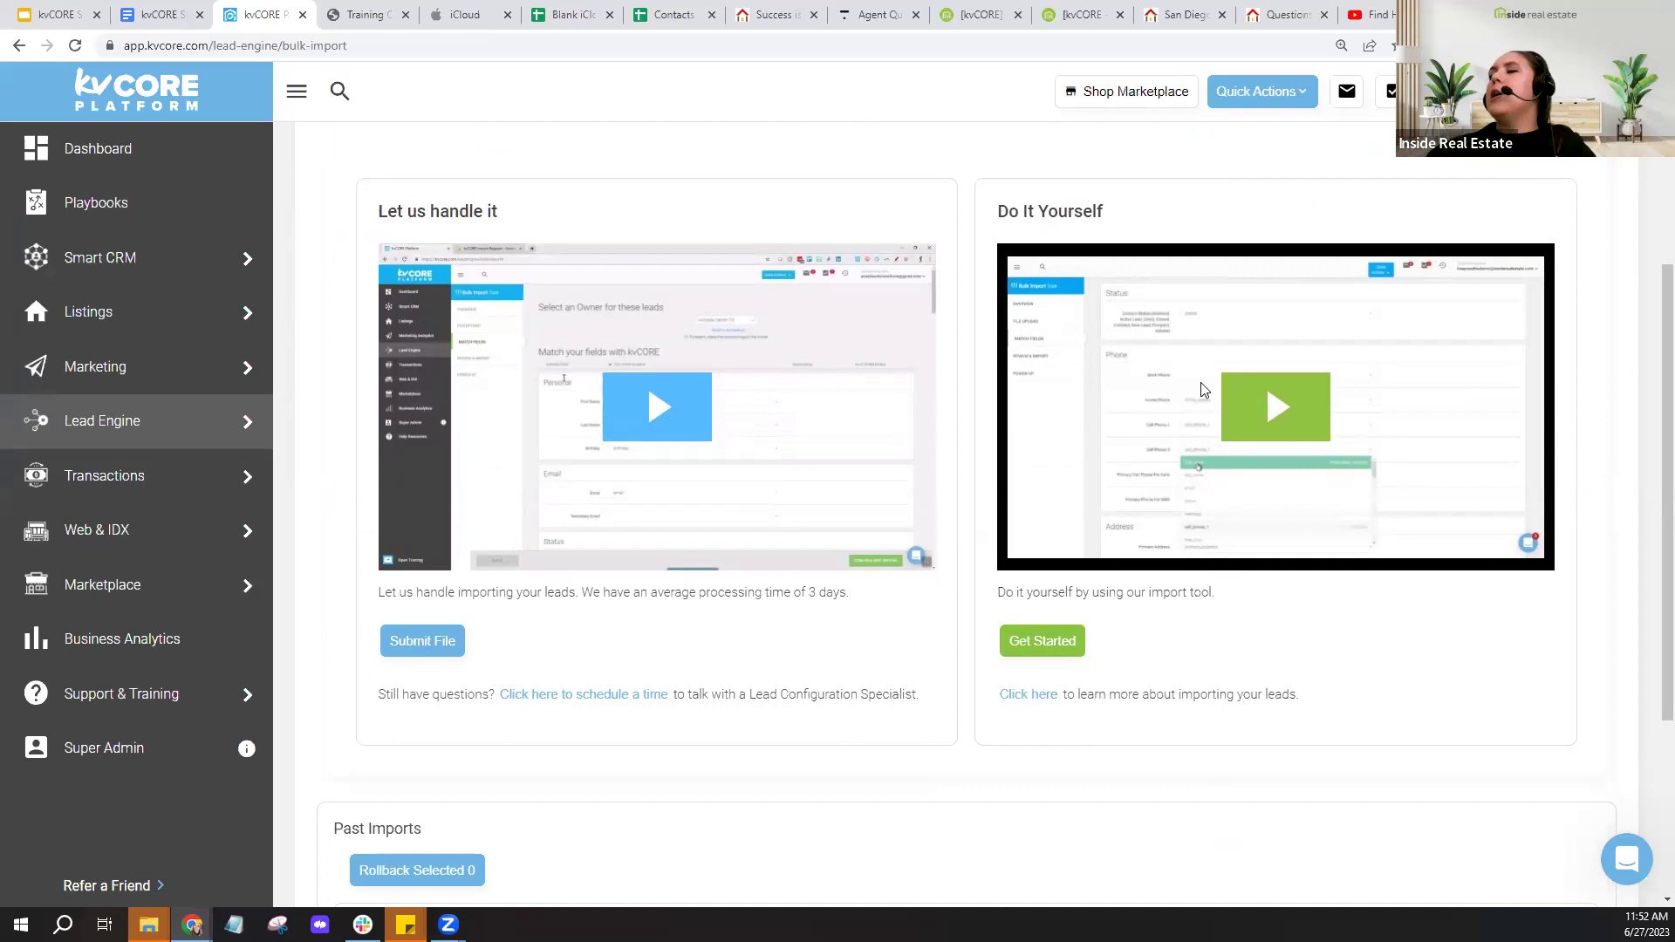
scroll(1200, 384, "up", 4)
left_click(1453, 323)
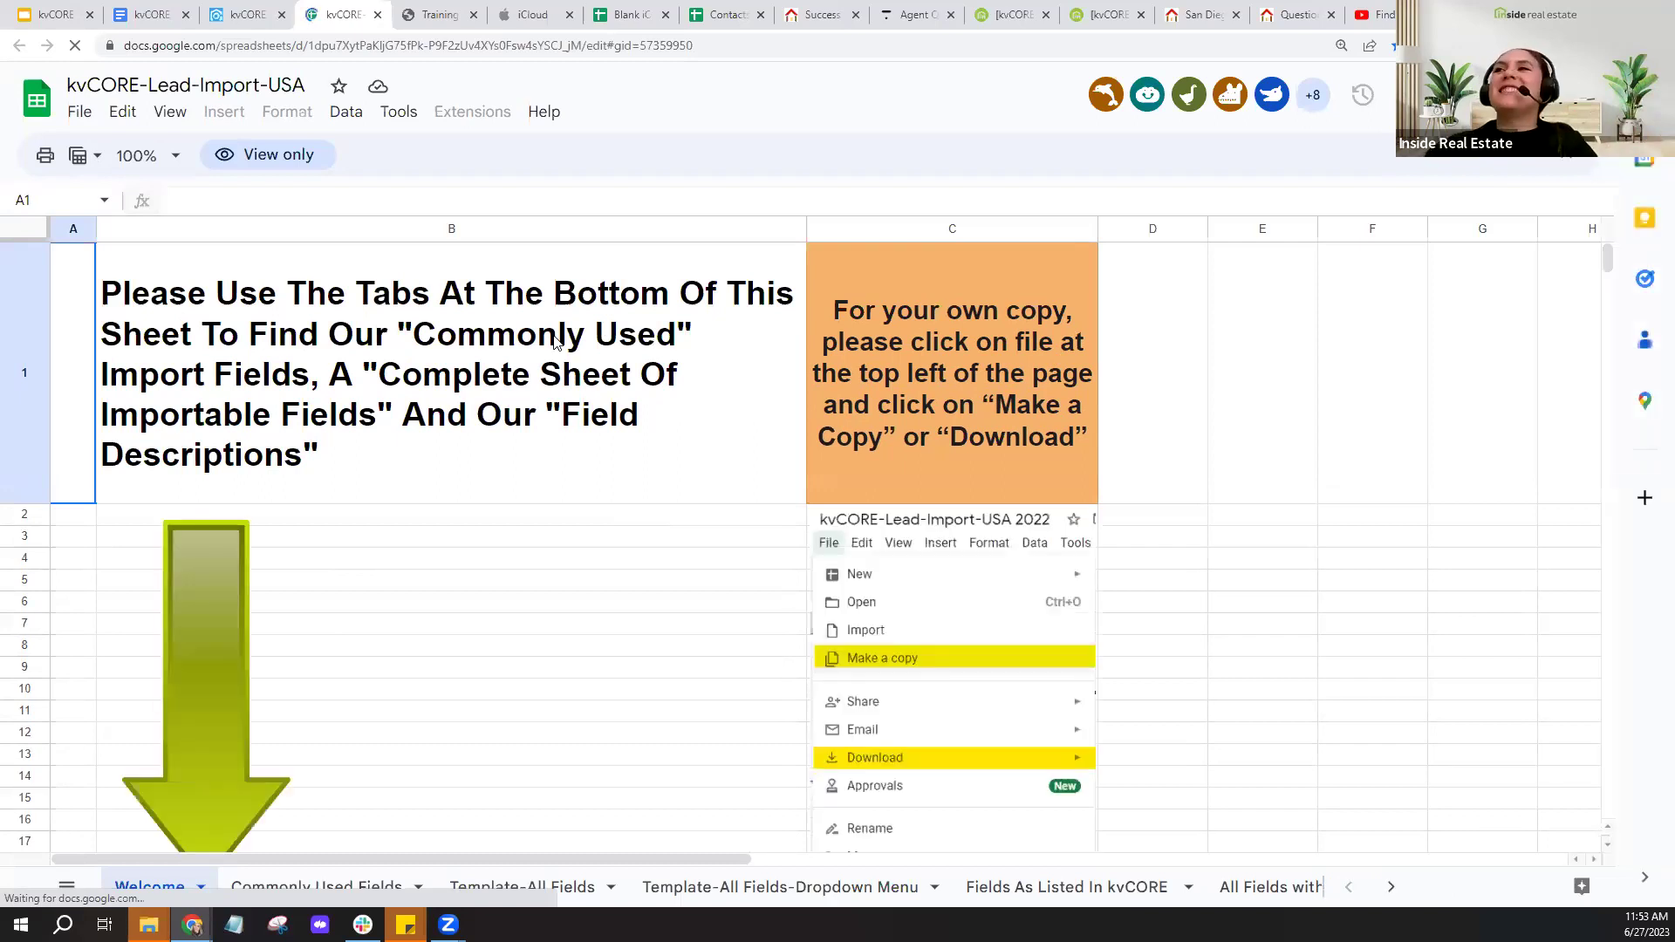
- Show the template's File menu Make a copy and Download format options
left_click(77, 115)
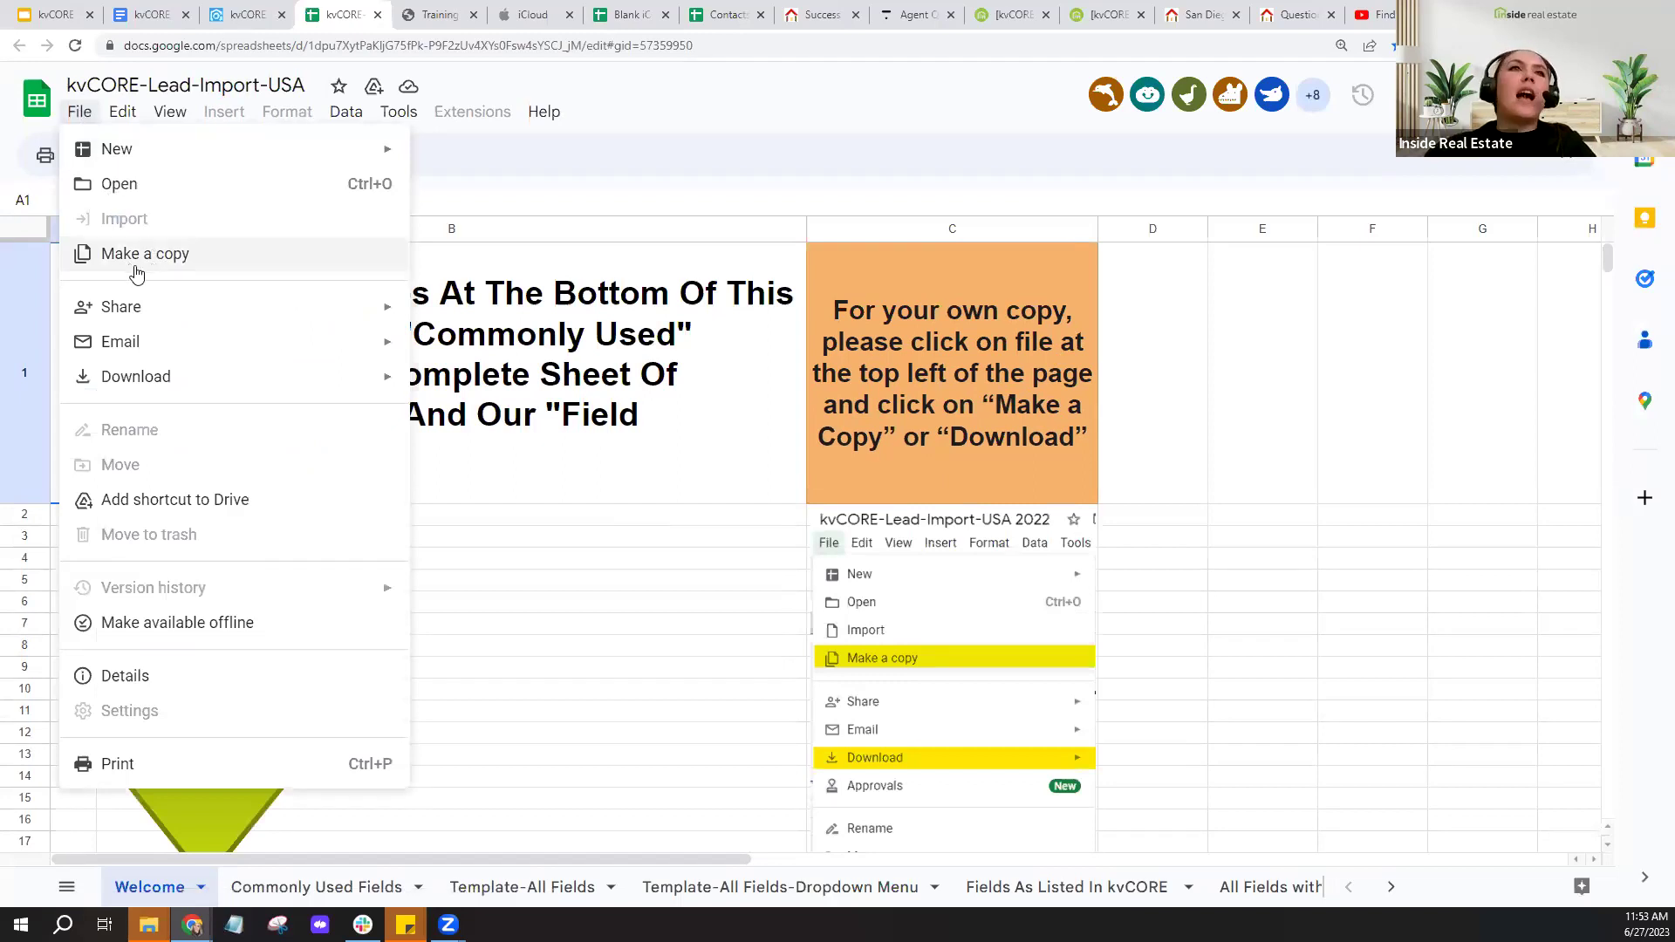
mouse_move(112, 395)
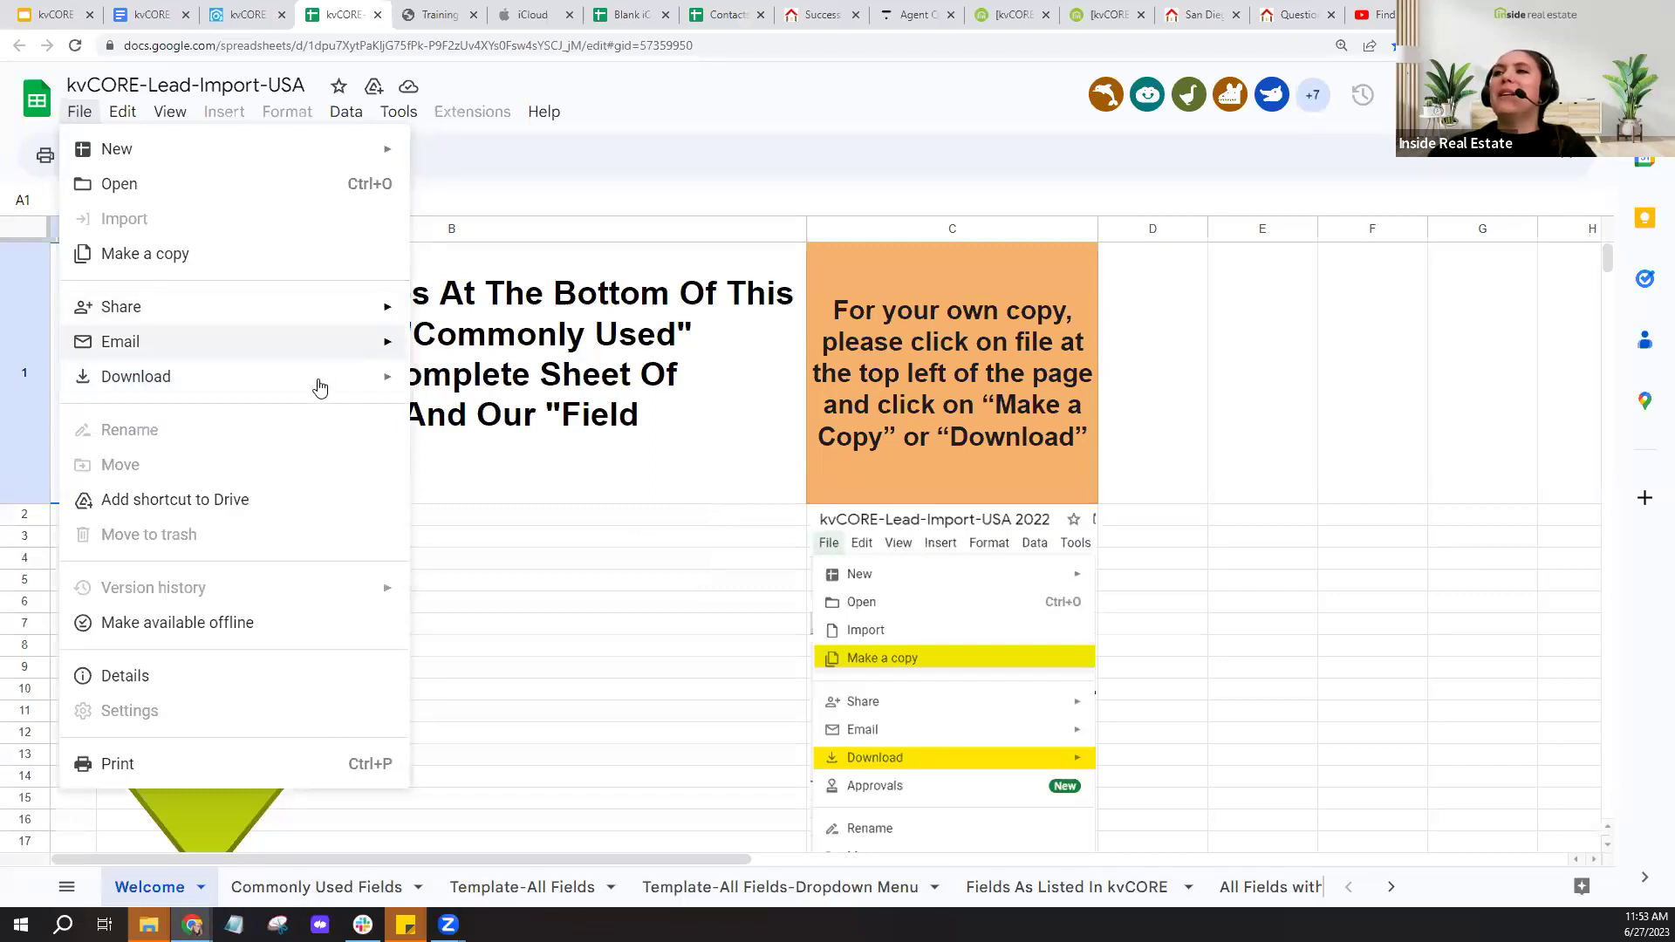
mouse_move(322, 381)
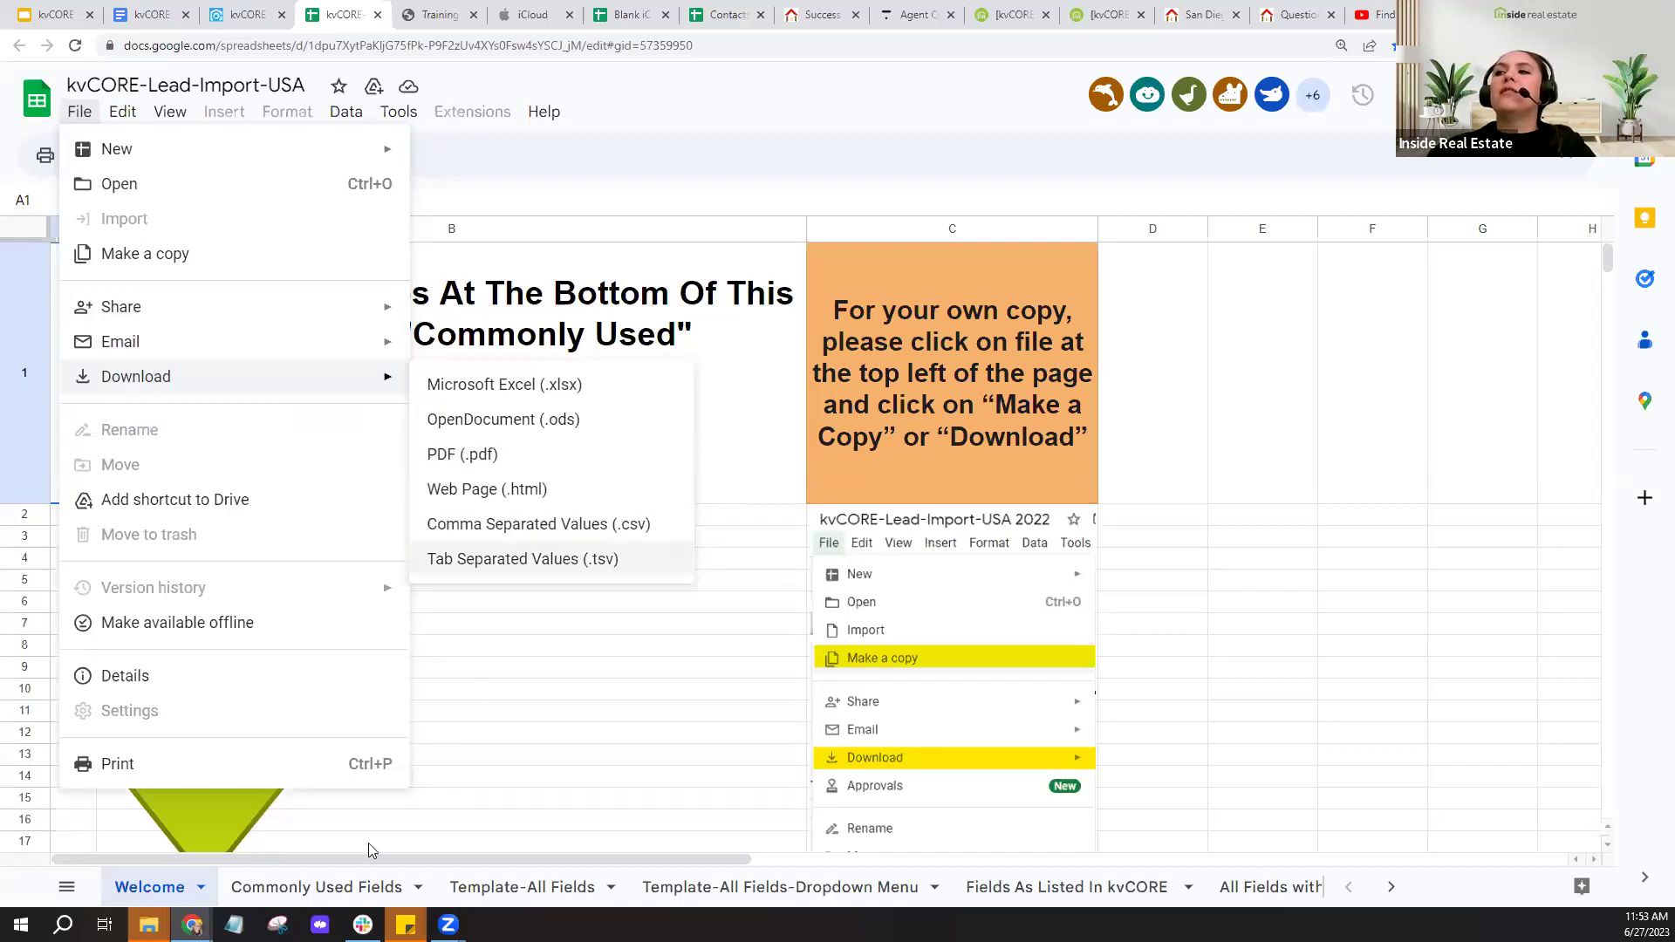
left_click(311, 899)
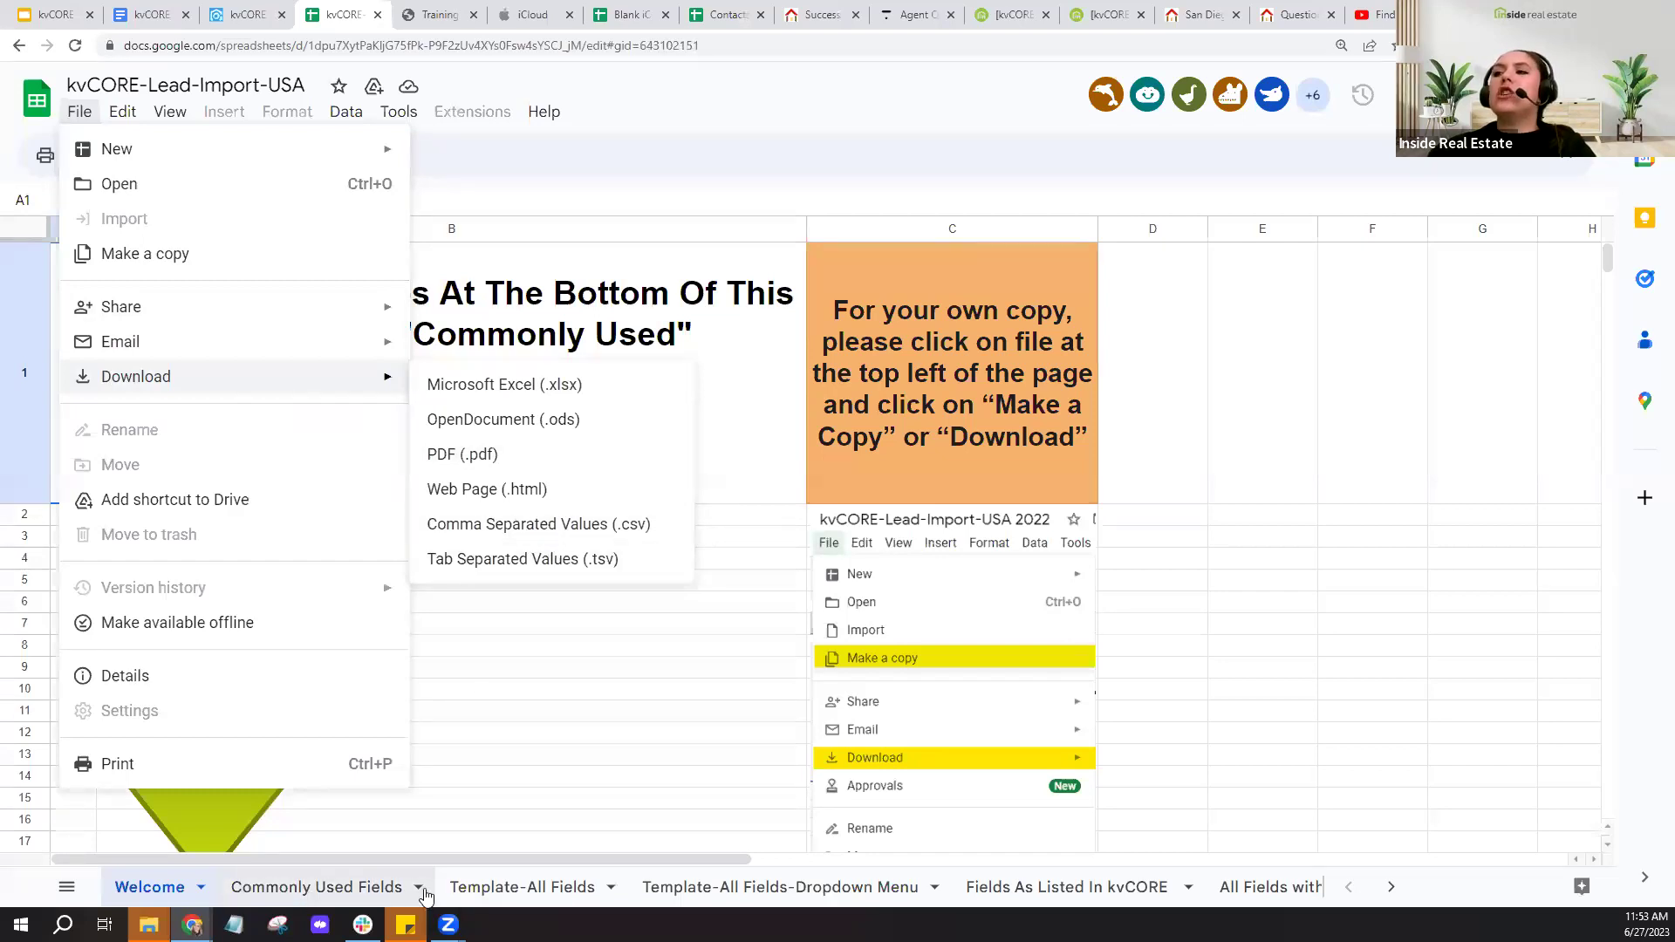
- Look over the sample last names and active status on Commonly Used Fields, then open Template-All Fields
left_click(735, 898)
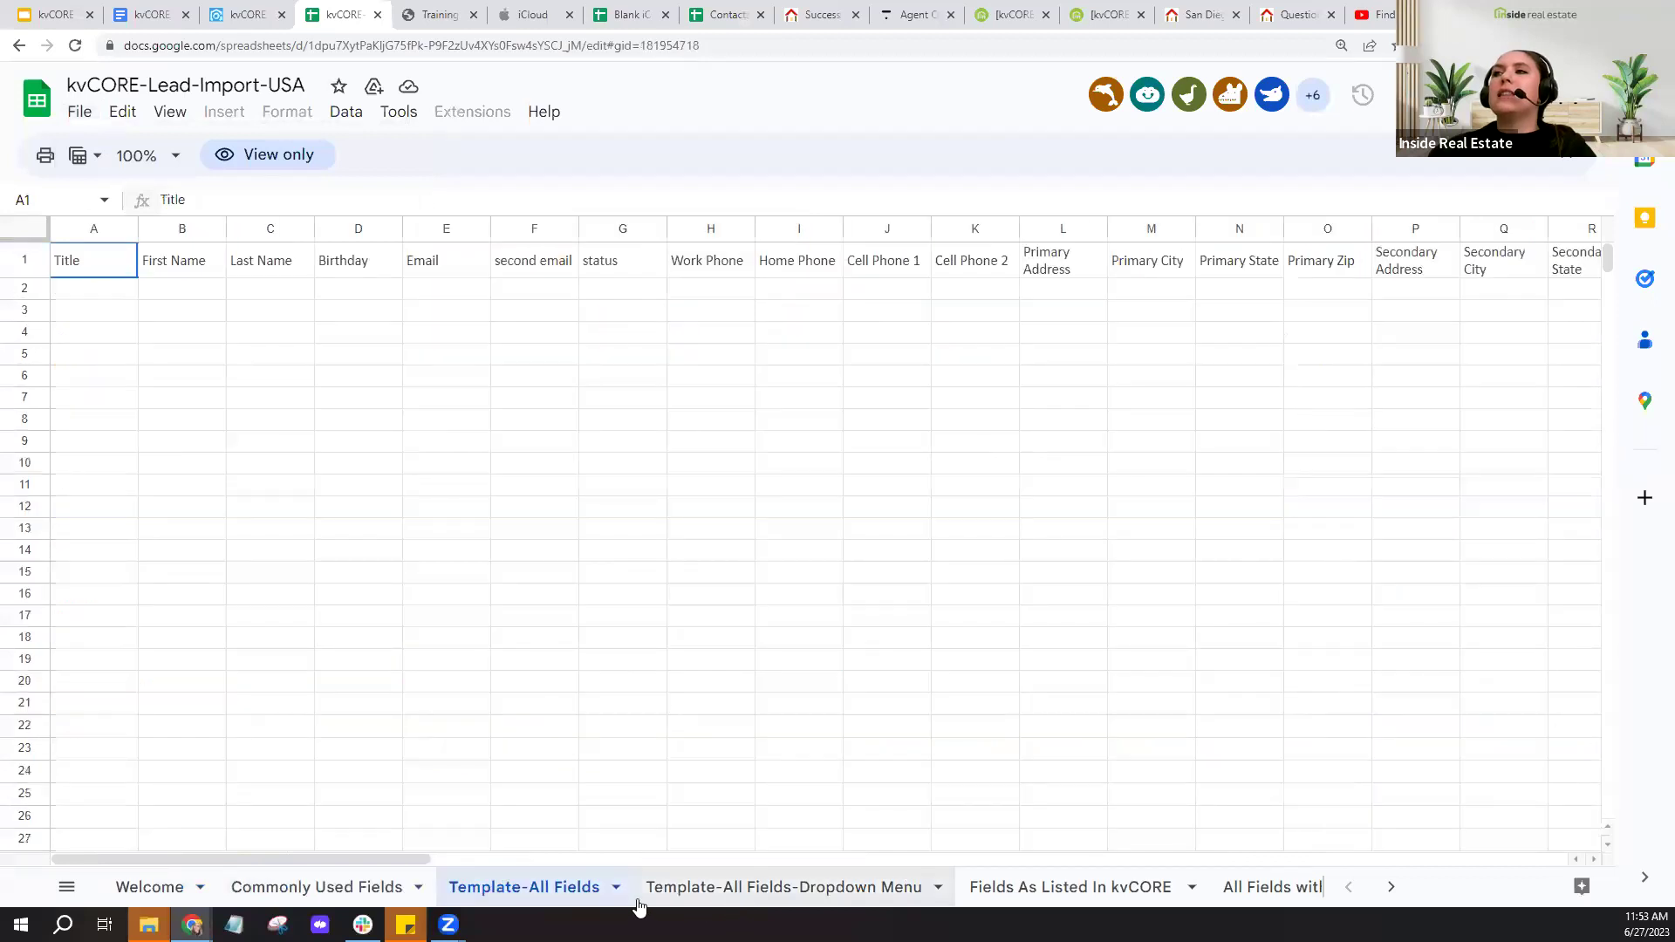
left_click(173, 891)
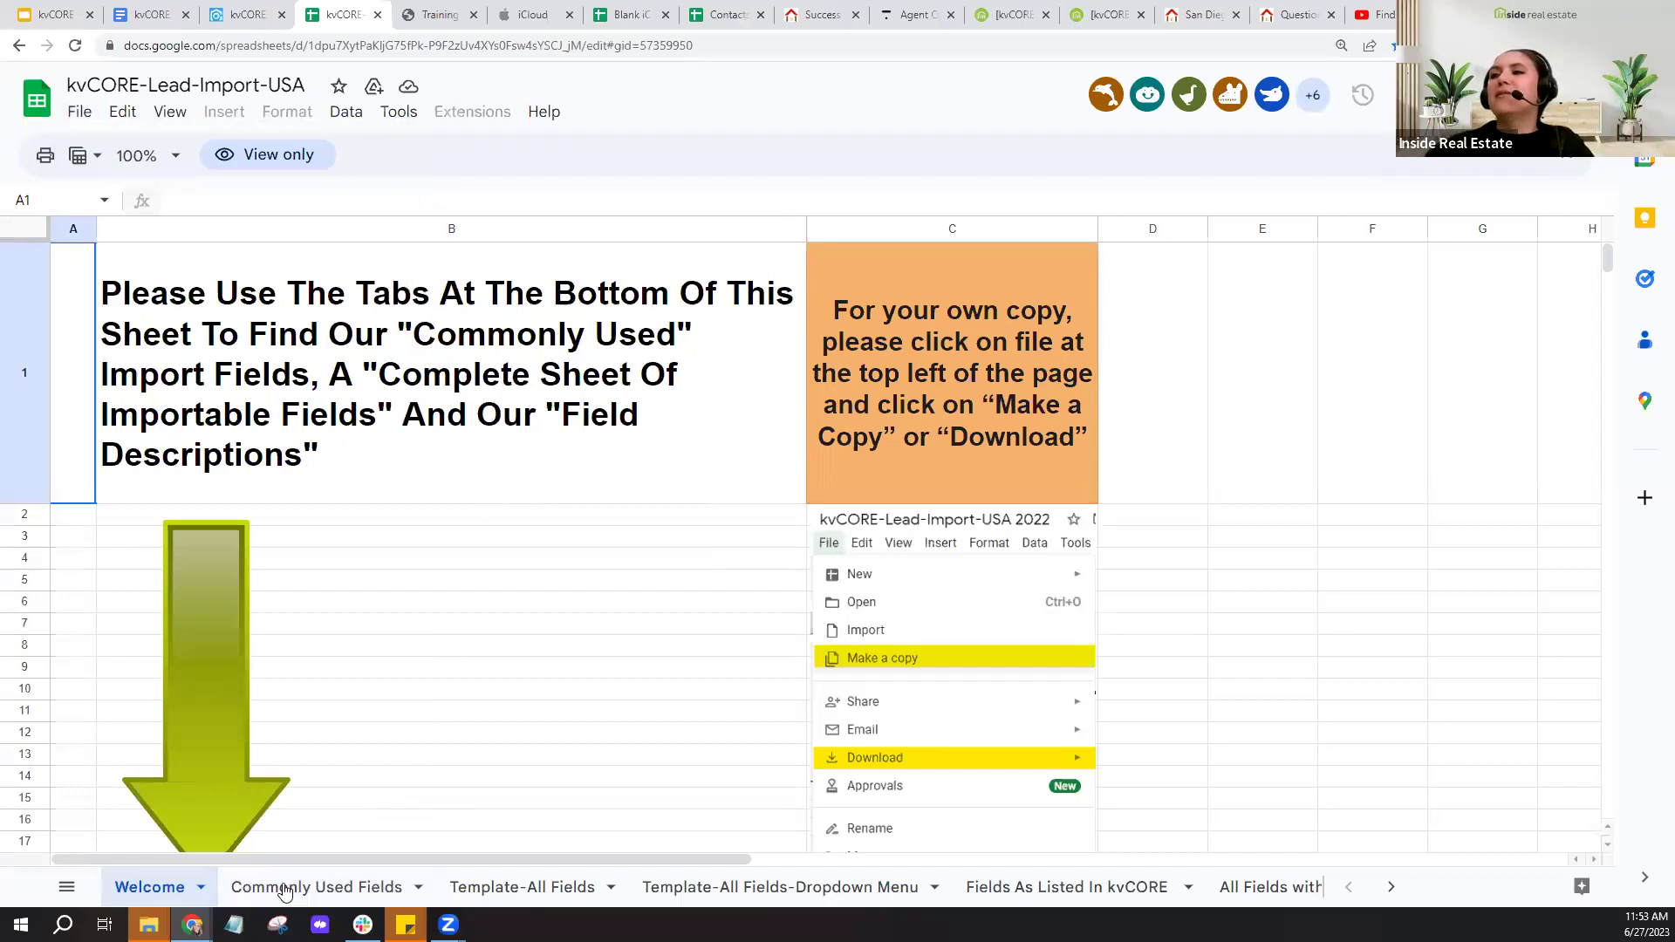
left_click(314, 888)
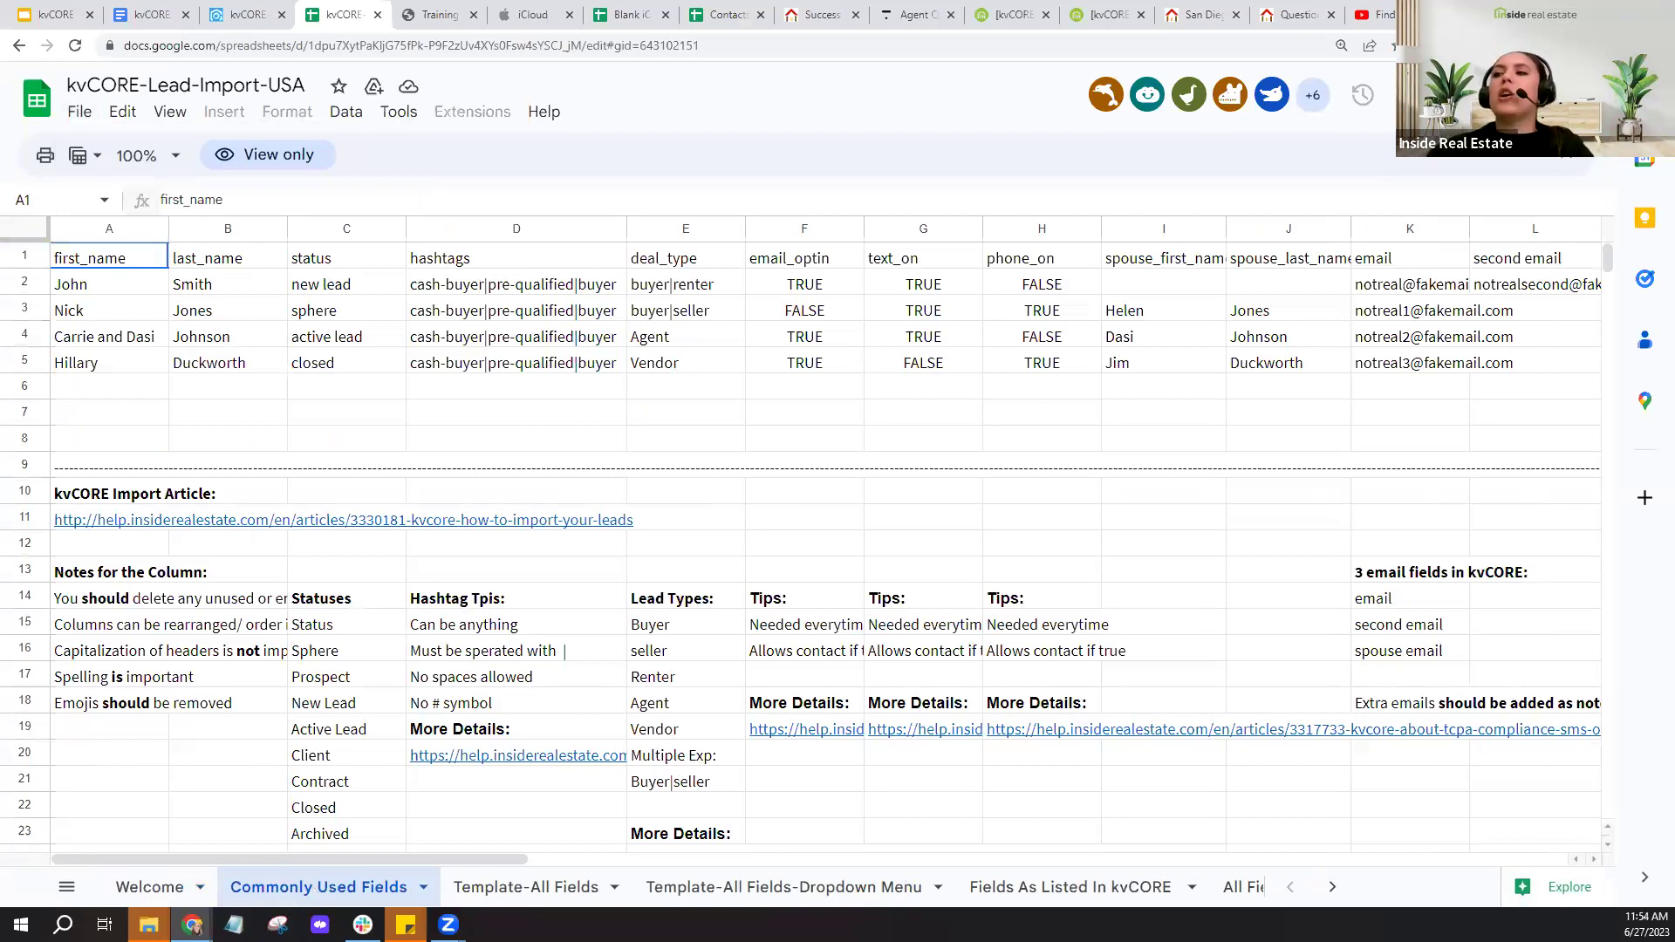
left_click_drag(223, 295, 222, 361)
left_click(368, 346)
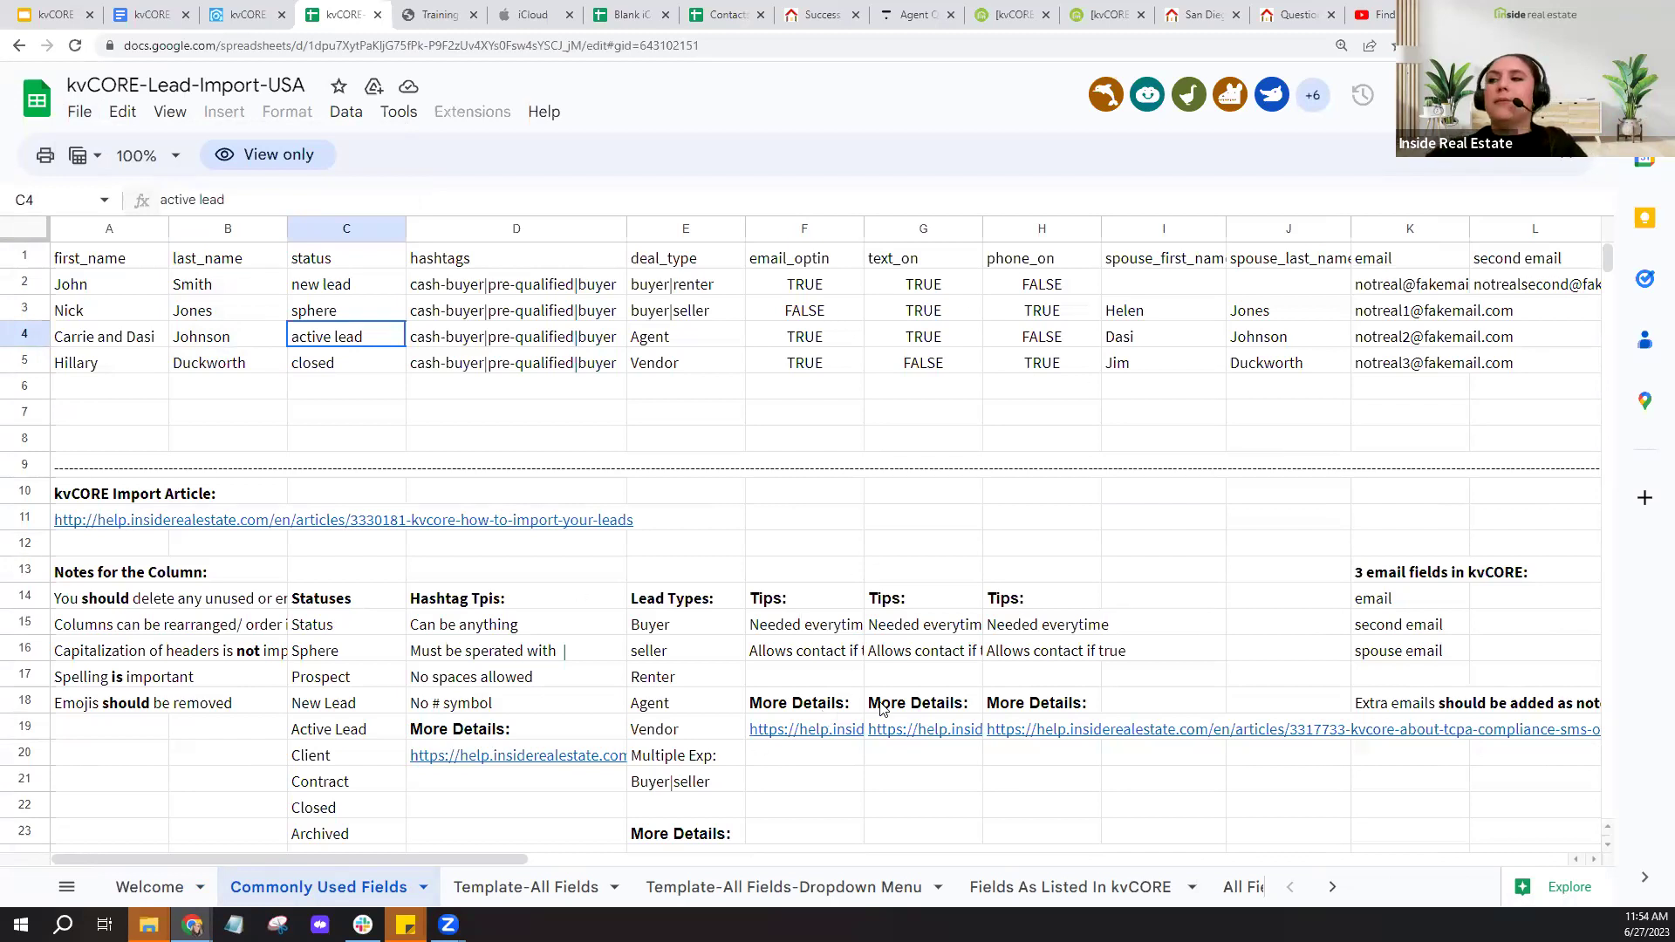
left_click(528, 890)
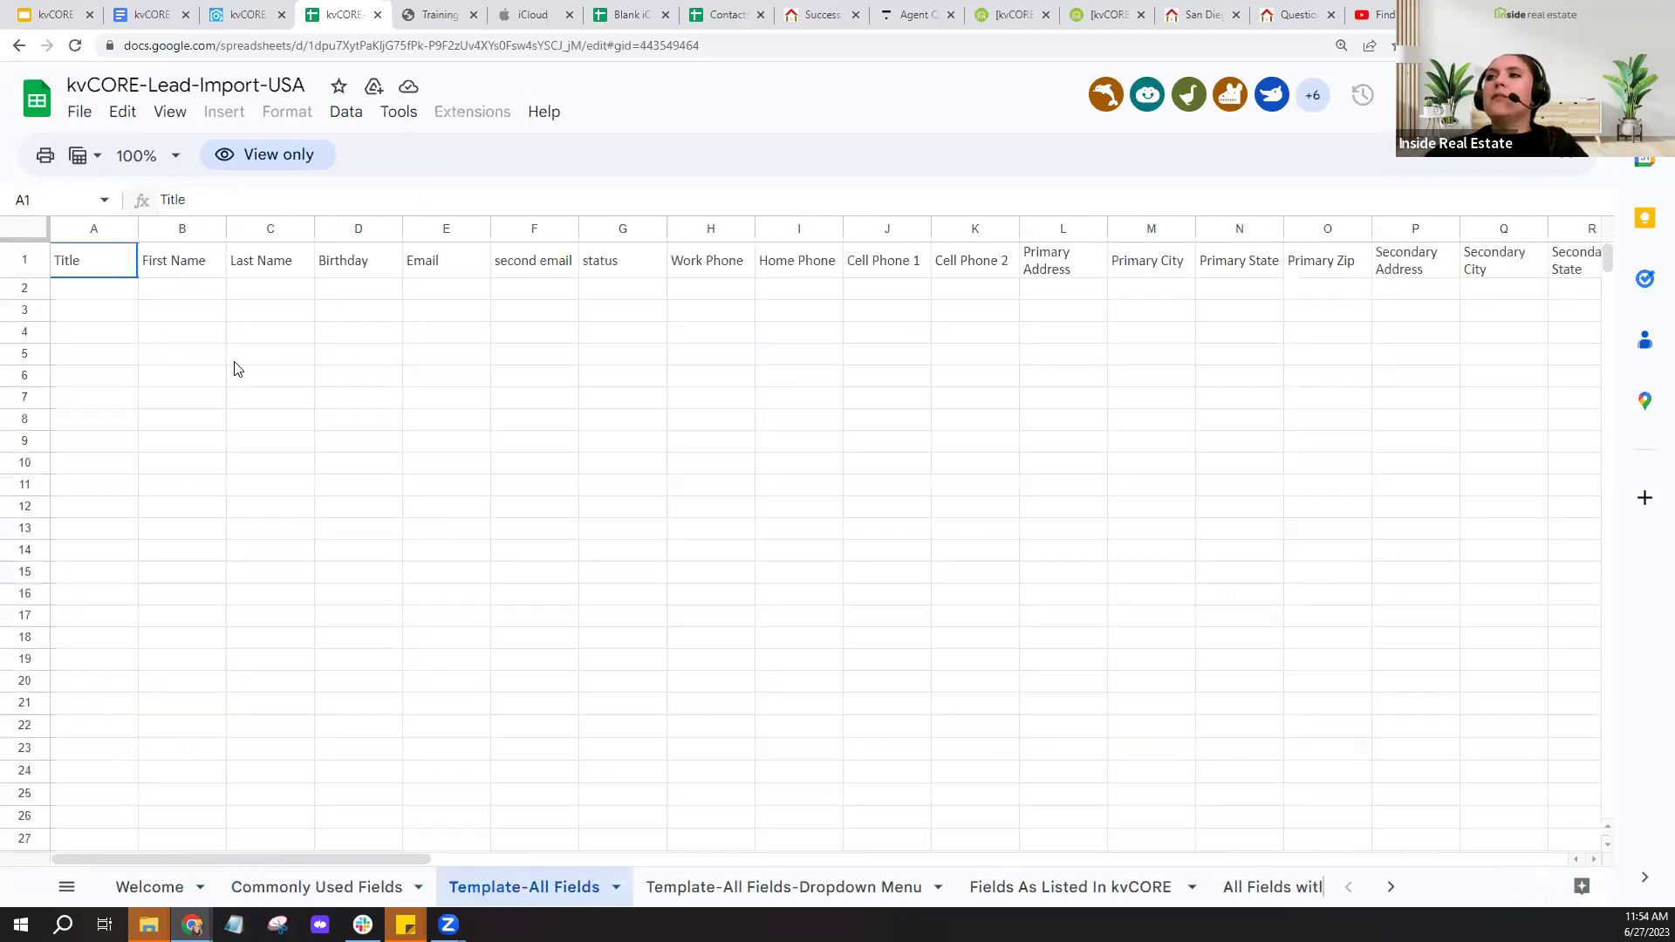
- Go over the Template-All Fields headers from First Name through Cell Phone 2, then open the File menu
left_click(26, 259)
left_click(170, 266)
left_click(307, 271)
left_click(358, 268)
left_click(449, 269)
left_click(548, 273)
left_click(661, 271)
left_click(731, 265)
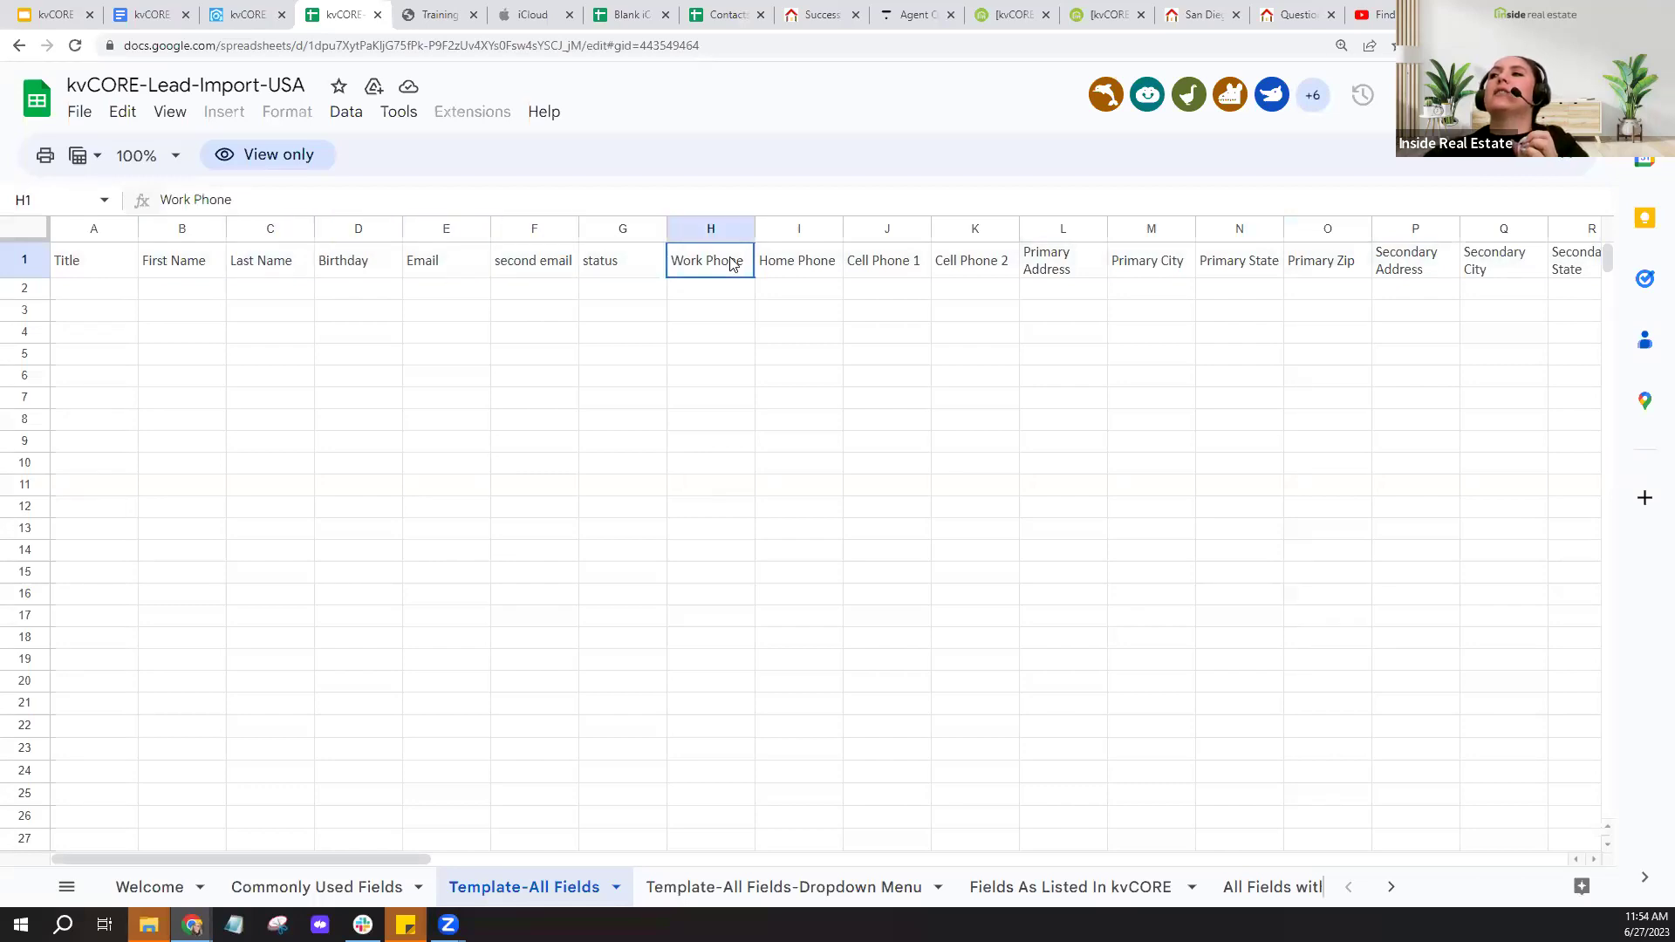
left_click(820, 265)
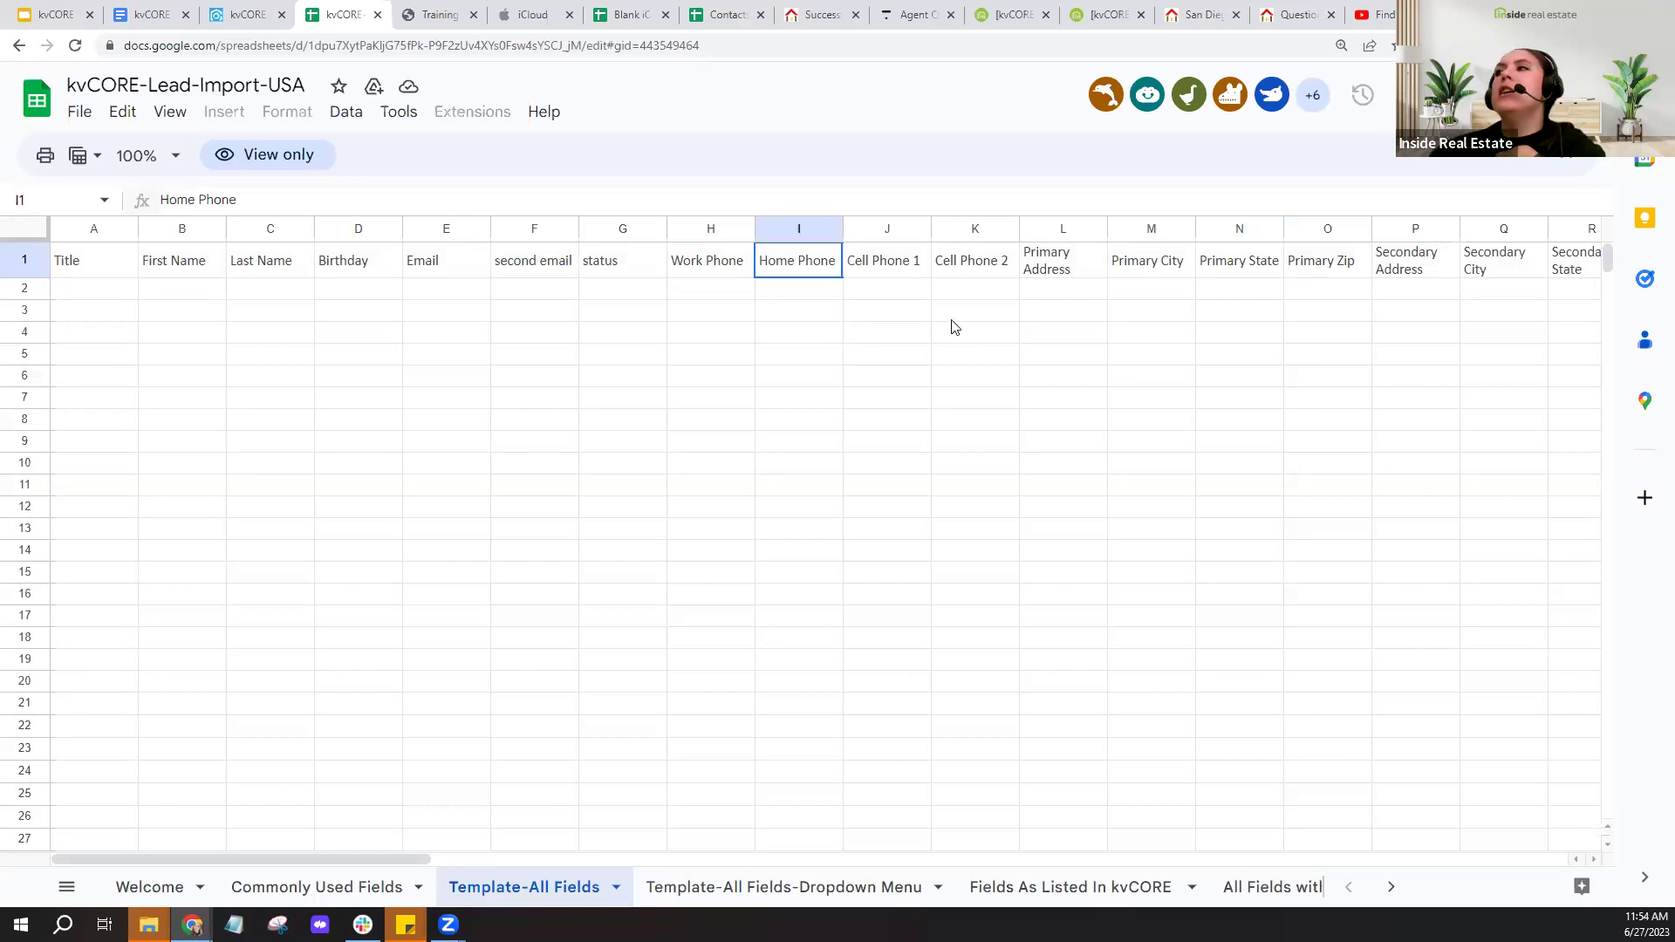
left_click(893, 274)
left_click(1004, 268)
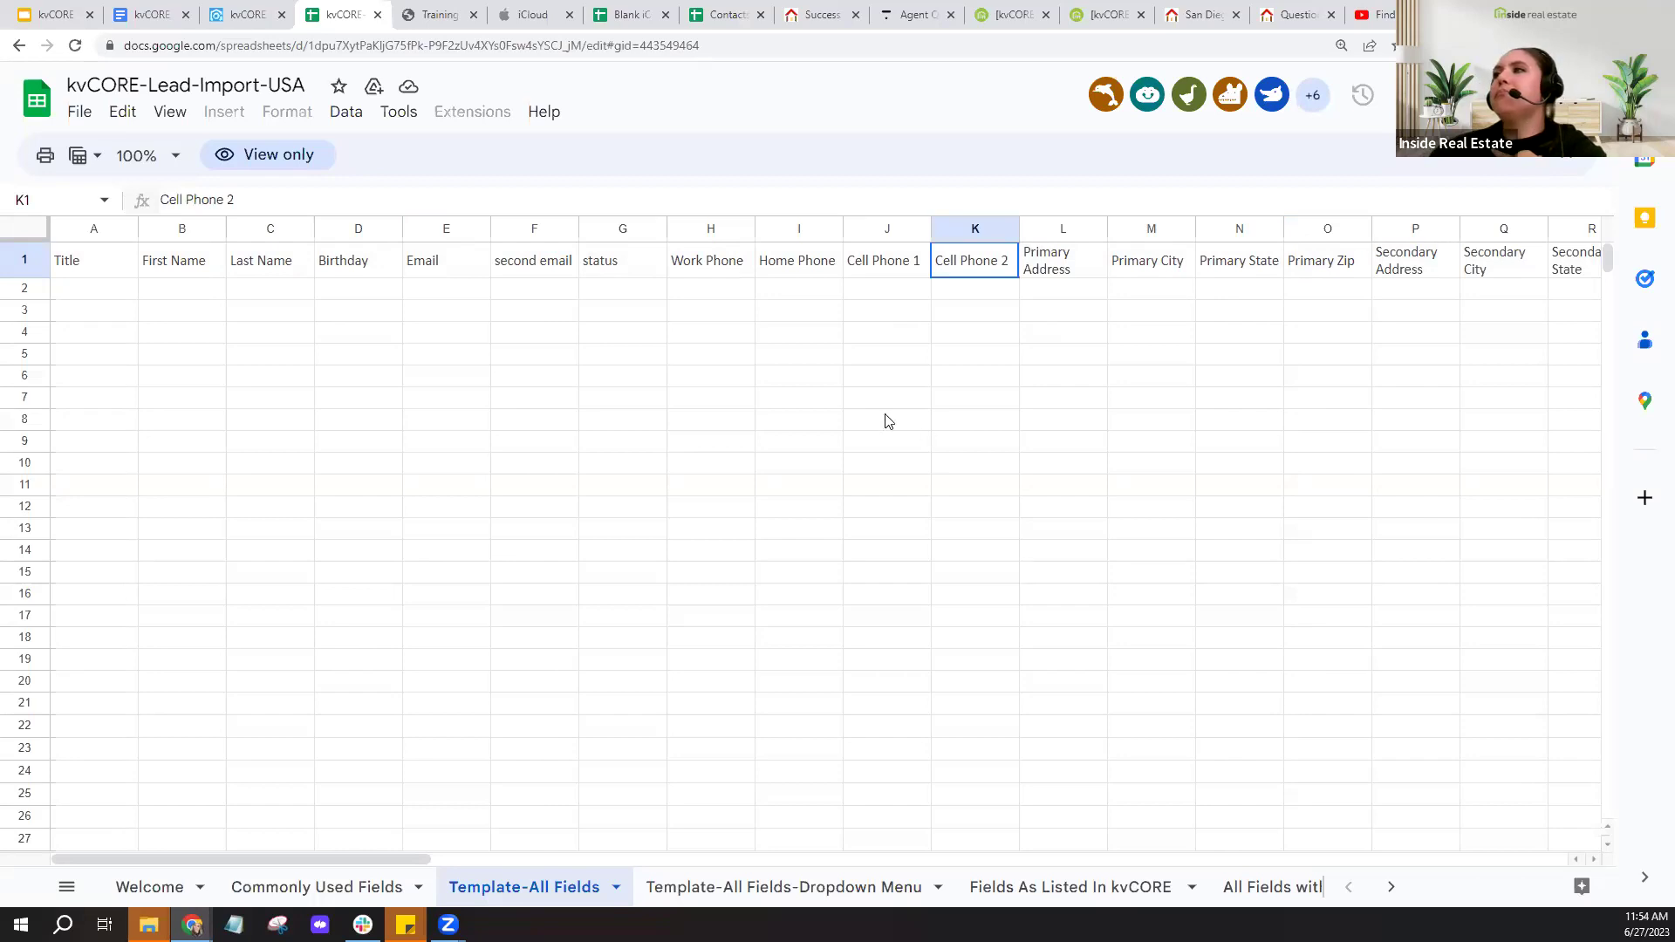
left_click(890, 229)
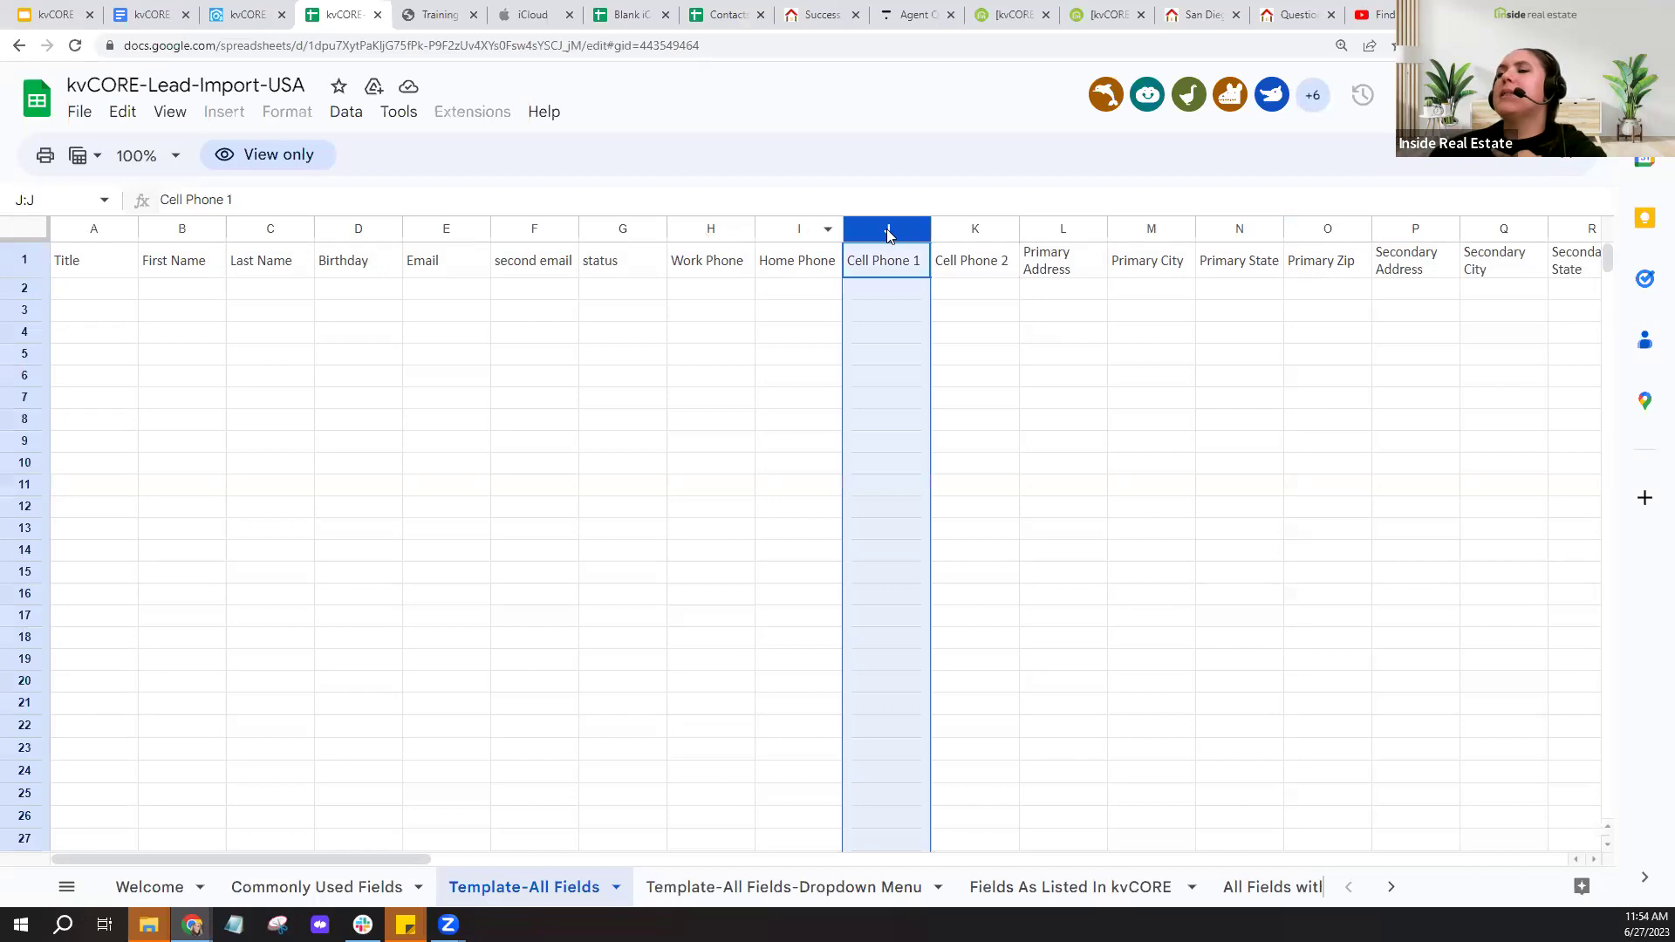
left_click(78, 112)
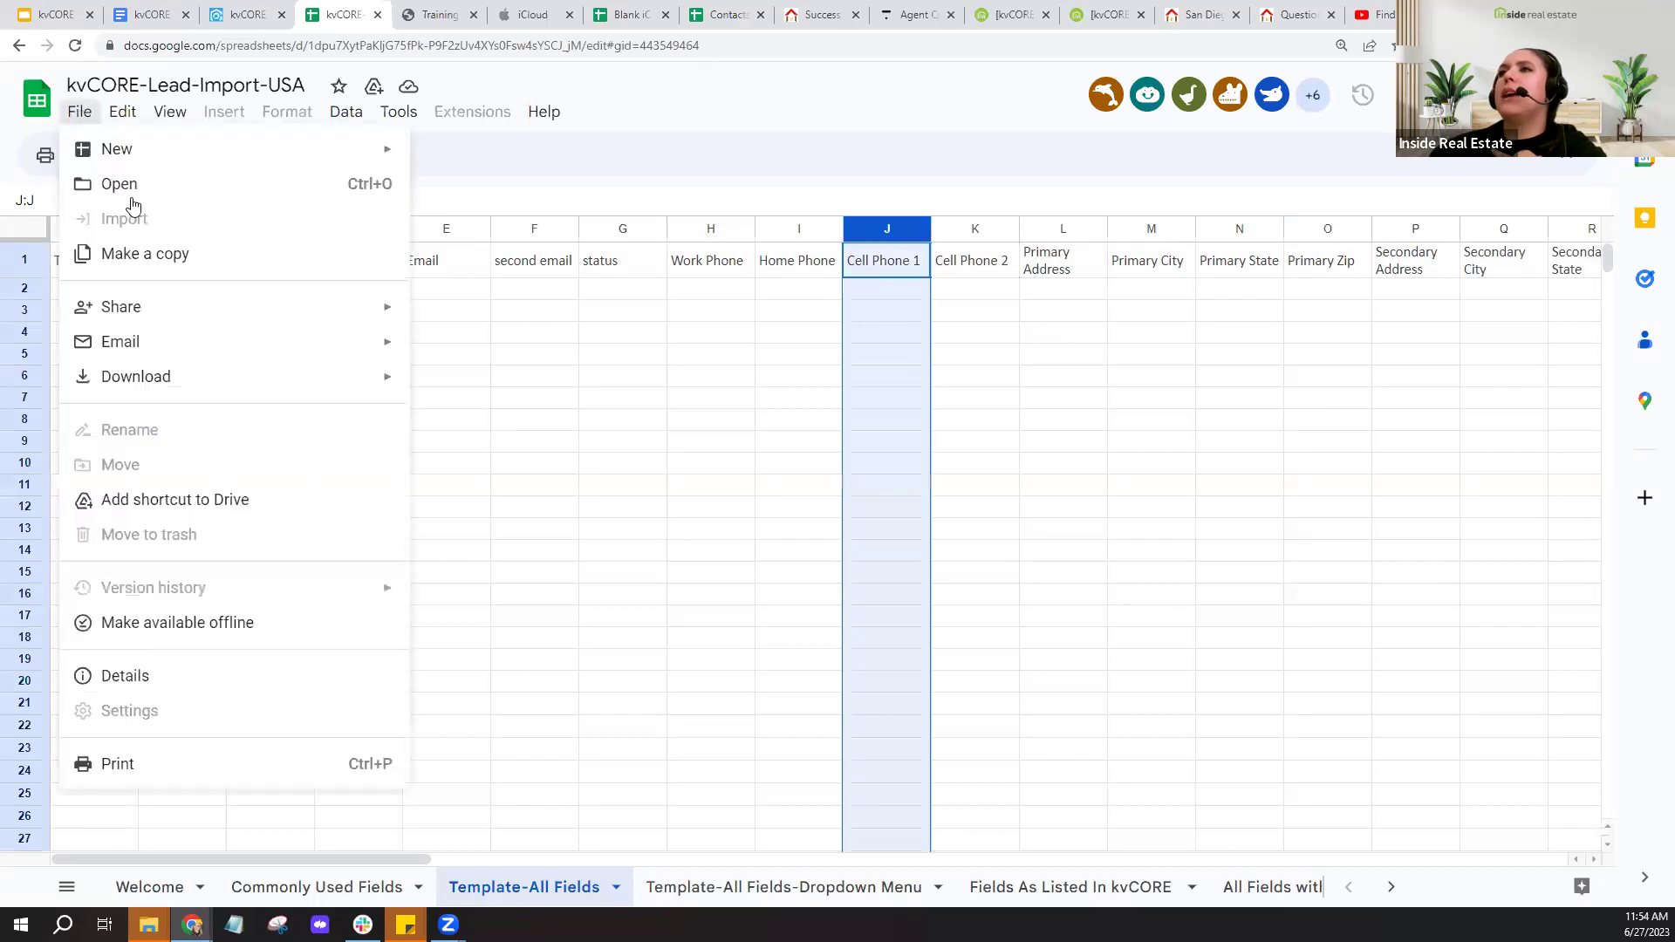
- Create 'Copy of kvCORE-Lead-Import-USA' and switch to its Template-All Fields sheet
left_click(145, 253)
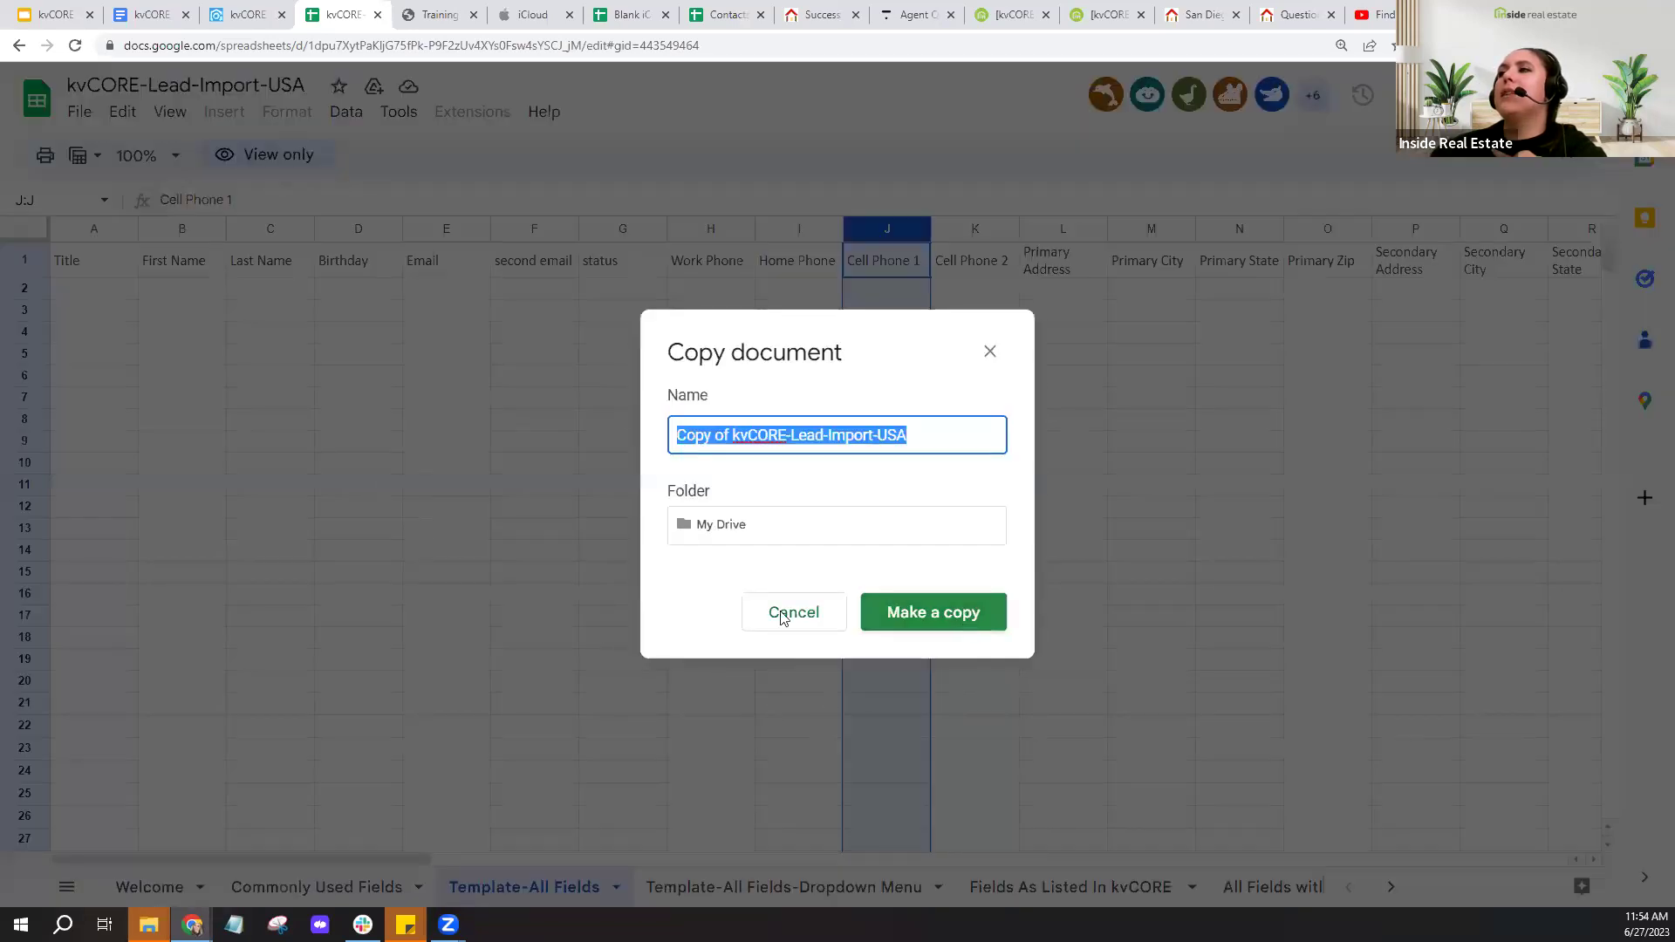
left_click(931, 609)
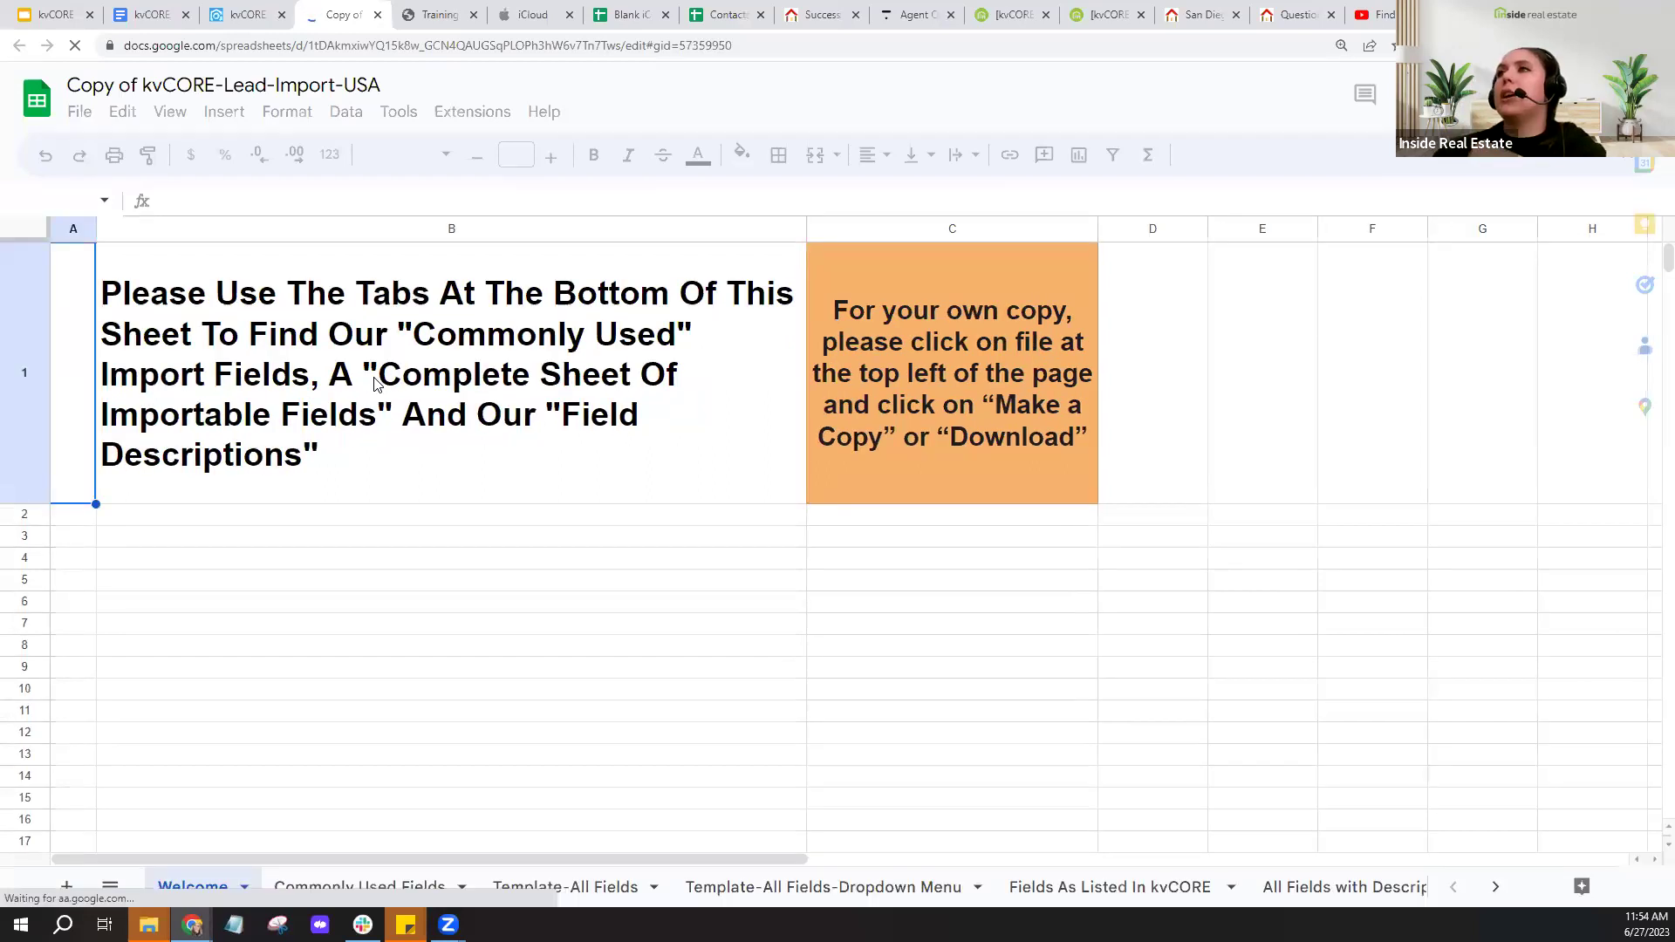
left_click(568, 897)
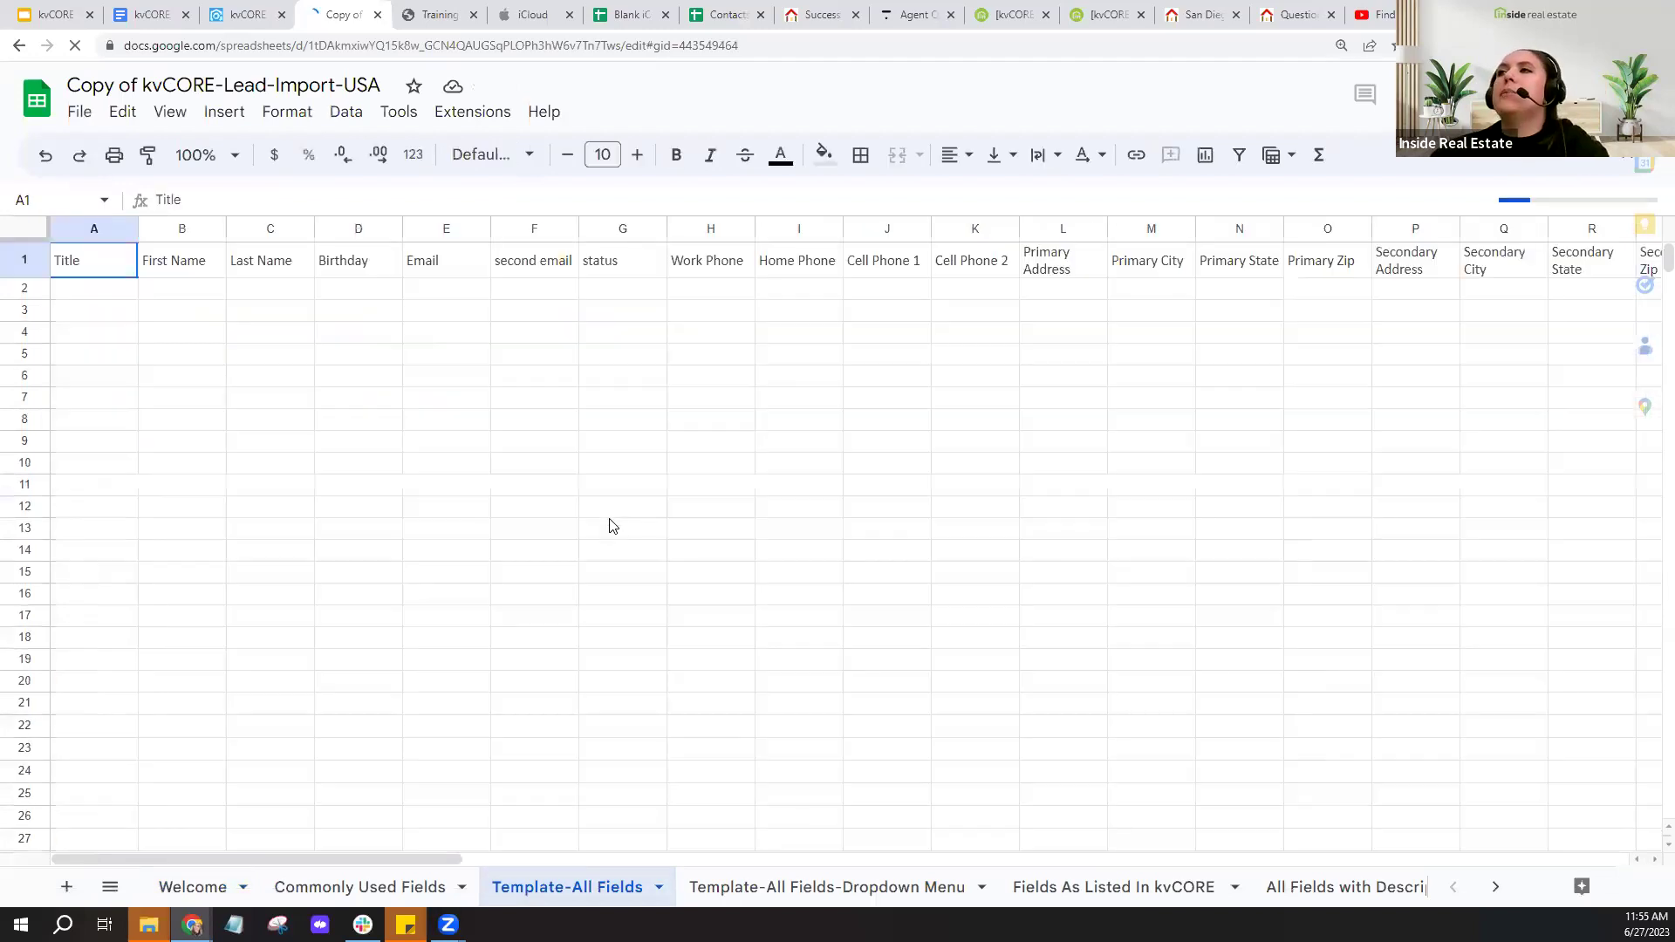
- Drag the Spouse Email column from AG to column G, right after the second email column
left_click(443, 229)
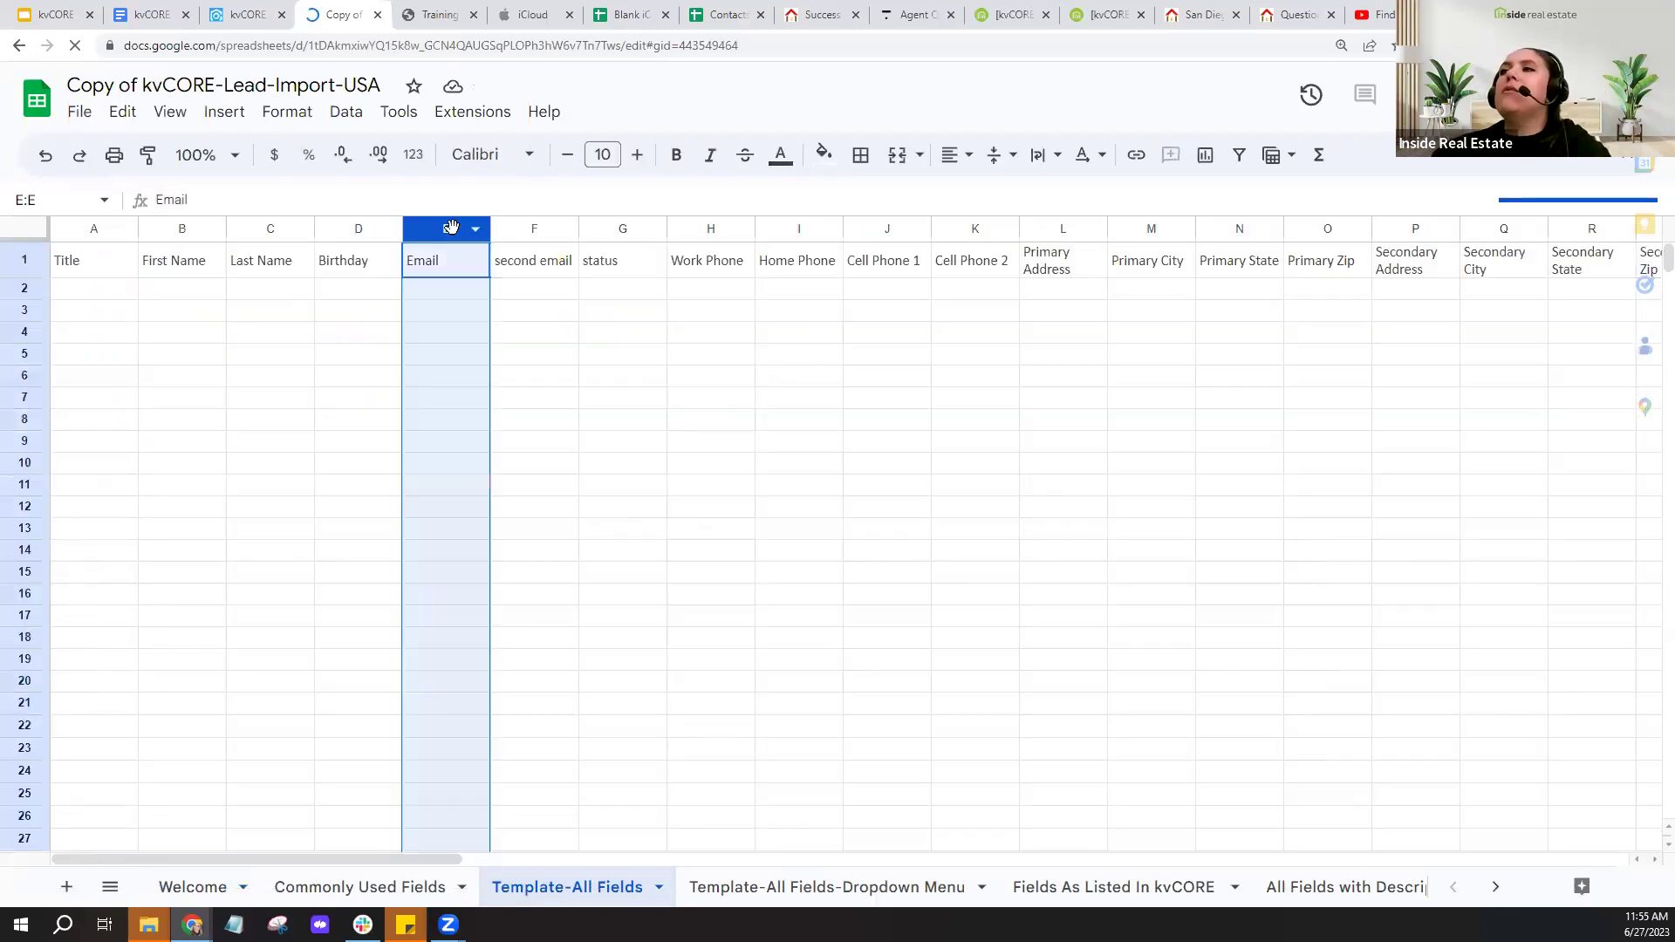
left_click(535, 229)
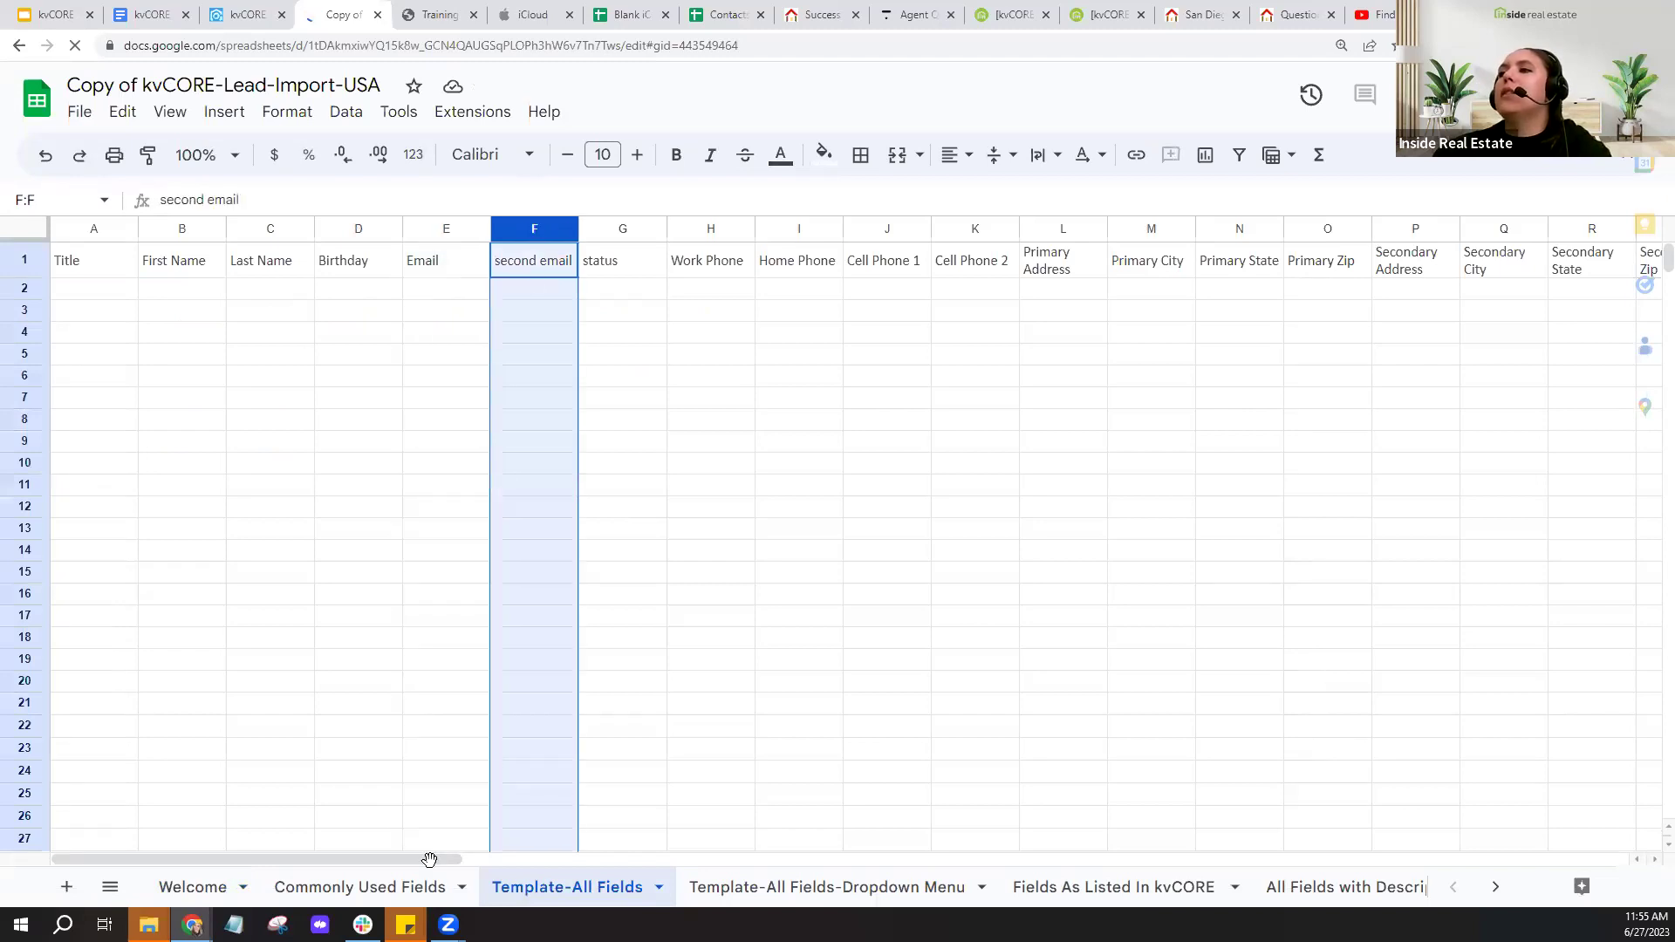
left_click_drag(458, 858, 1113, 869)
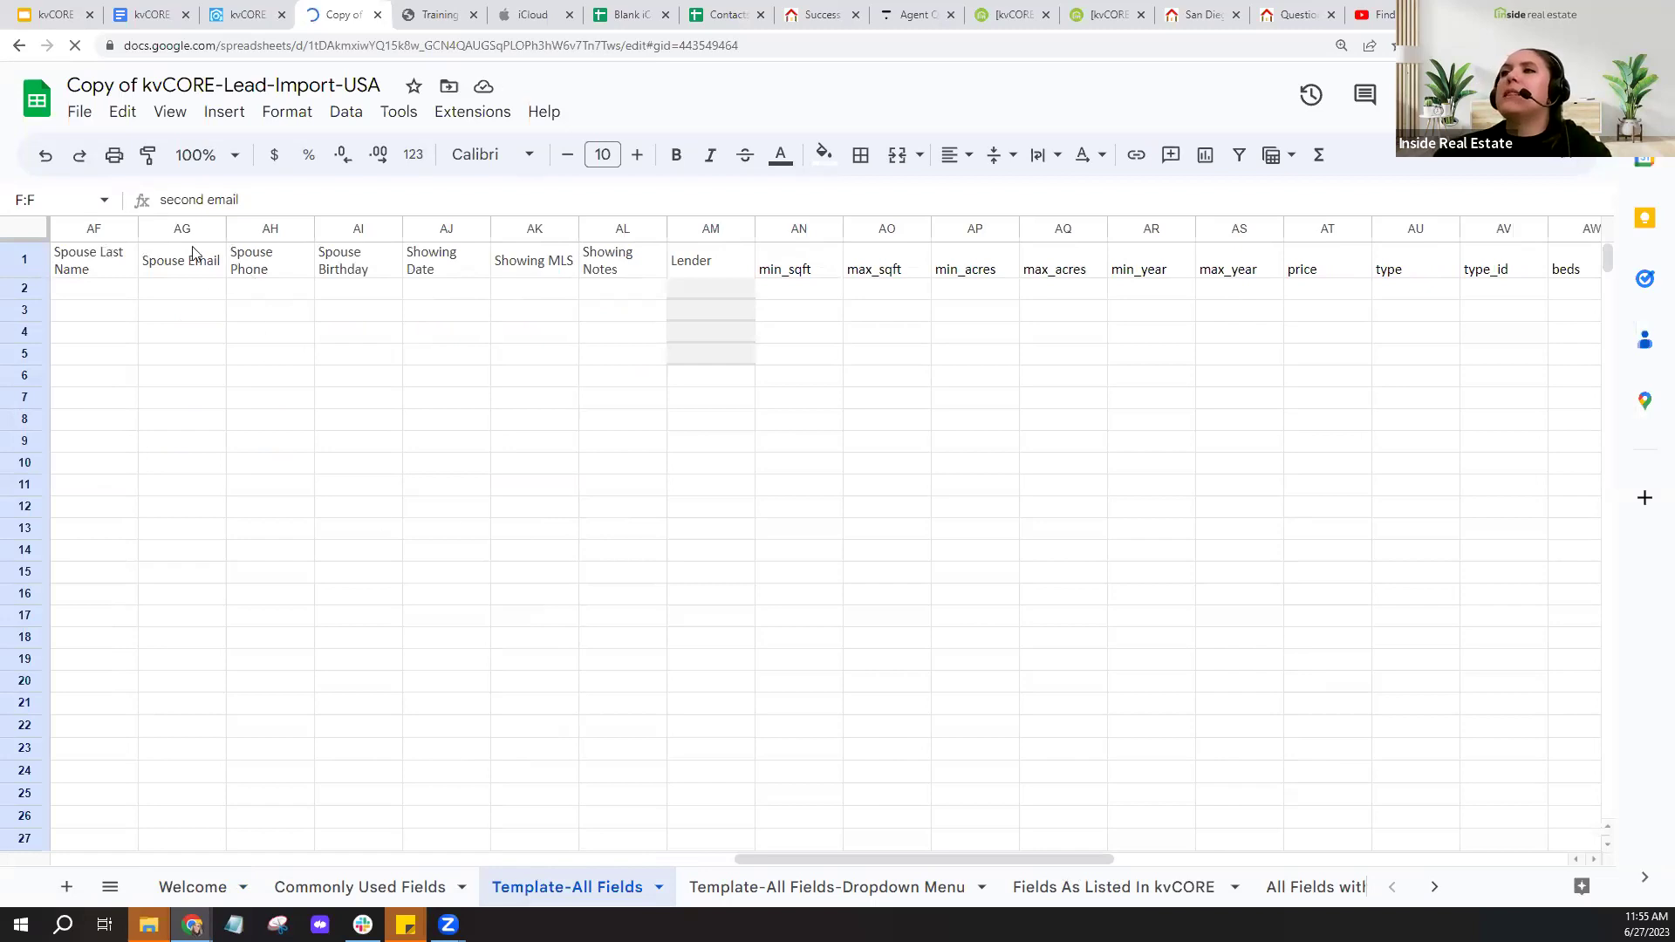
left_click(165, 234)
left_click_drag(165, 234, 618, 277)
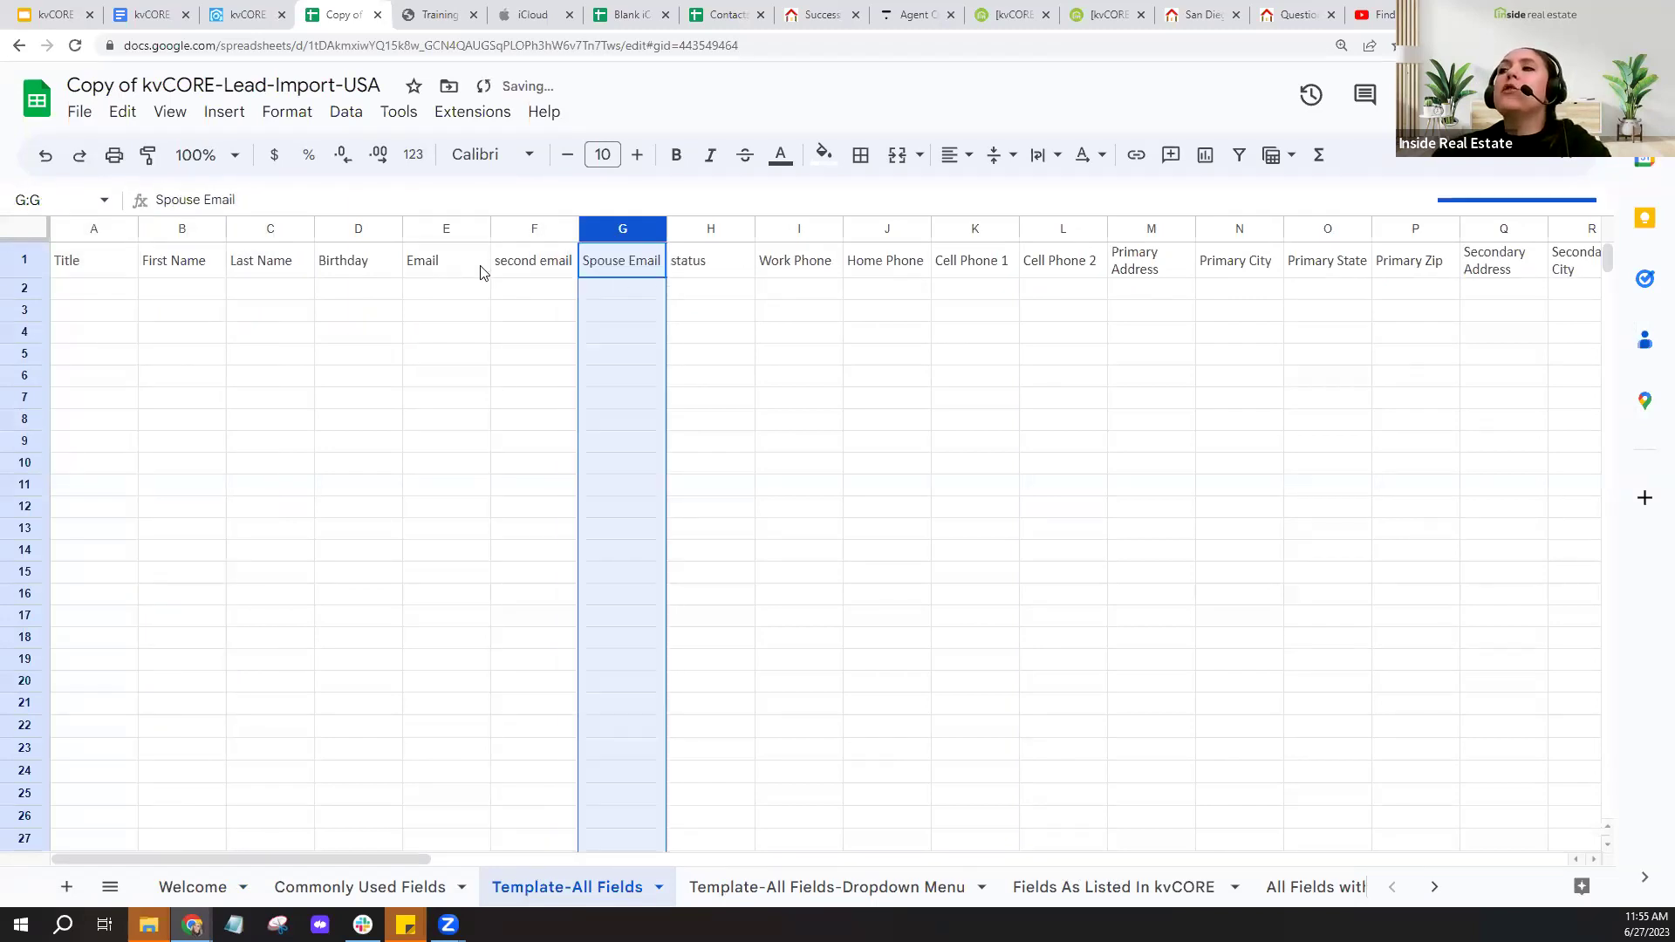
left_click(531, 275)
left_click(629, 274)
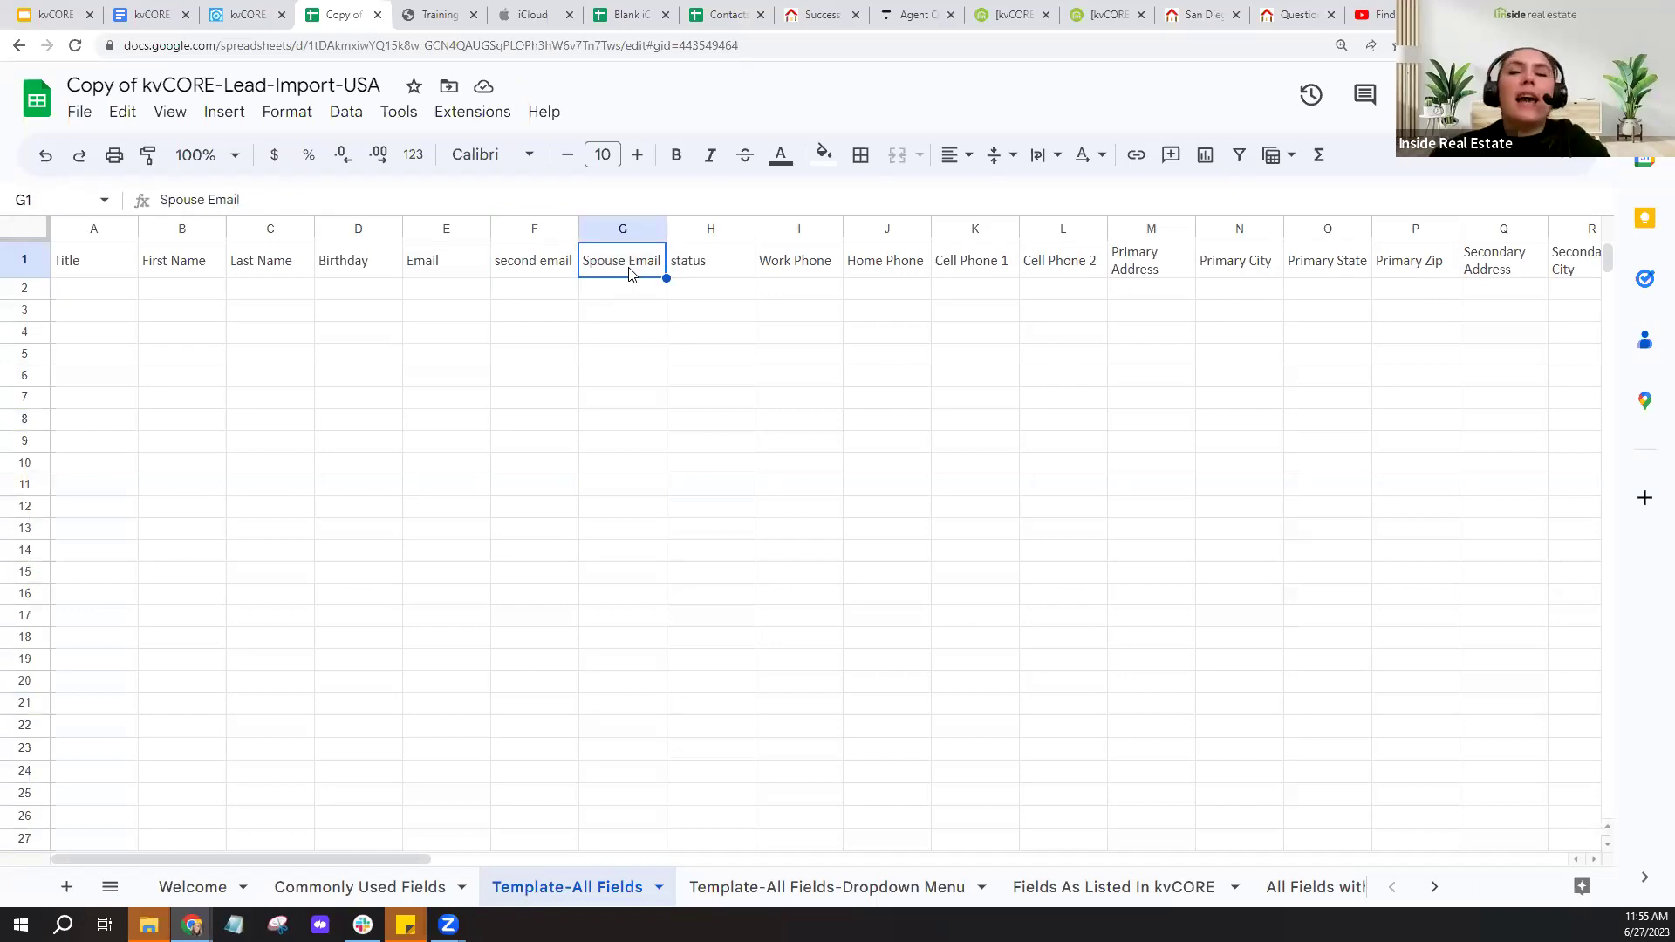
- Insert a 'note' column before status and enter '4th email address' beneath it, fixing the typo
right_click(696, 269)
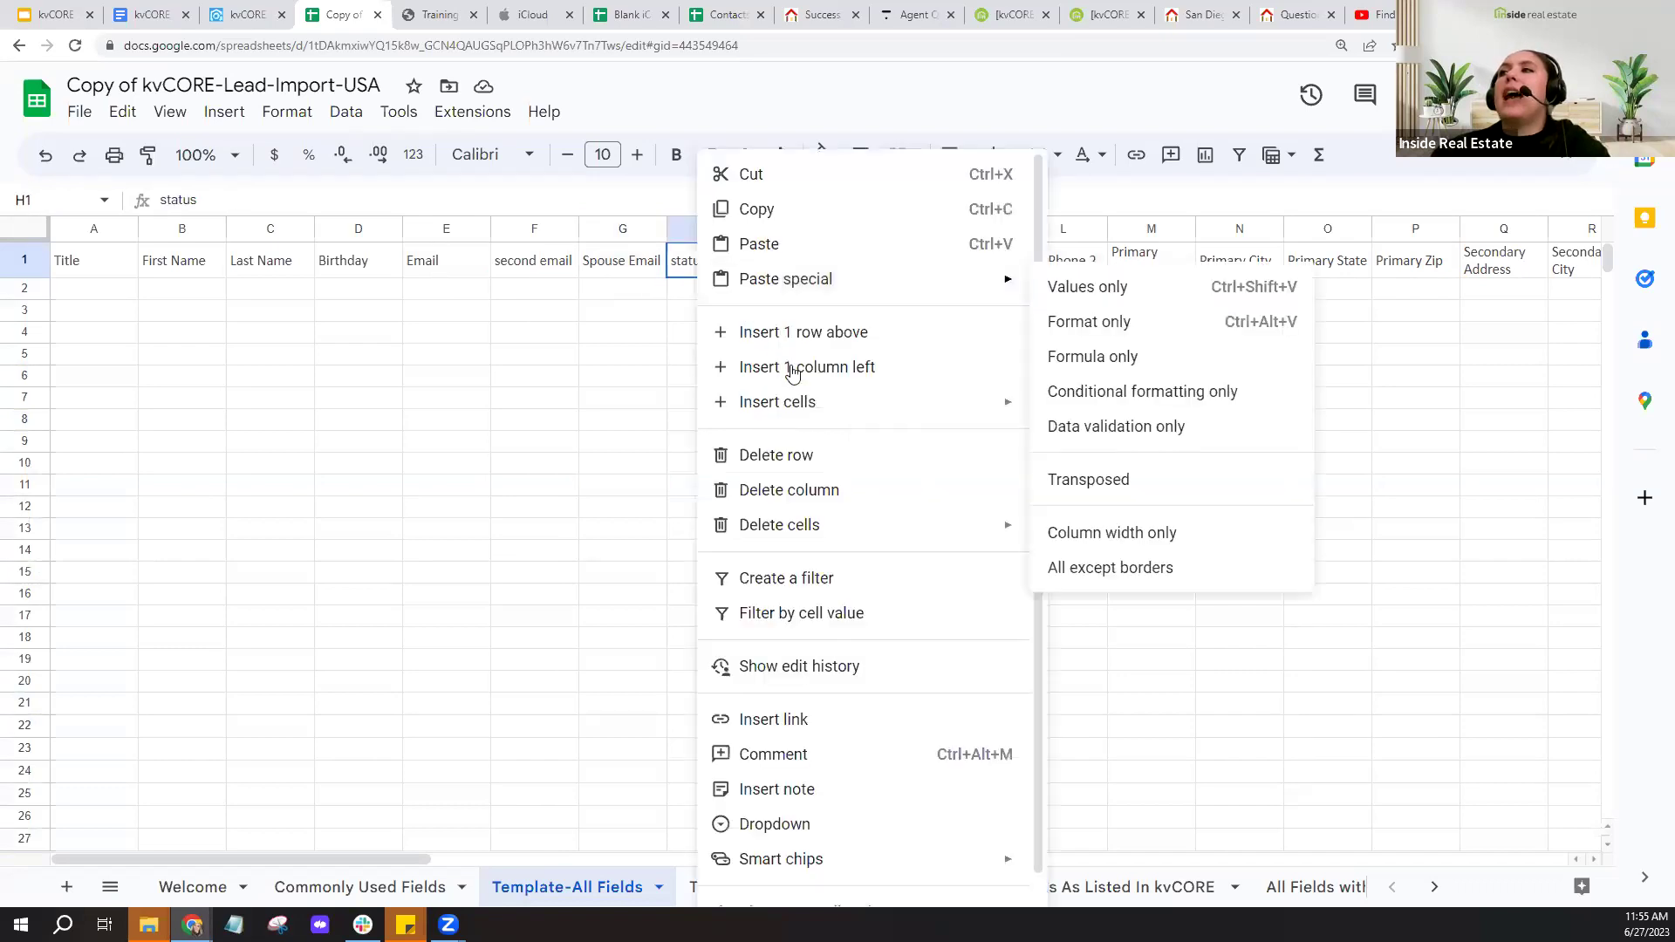
left_click(792, 369)
type("note")
left_click(750, 292)
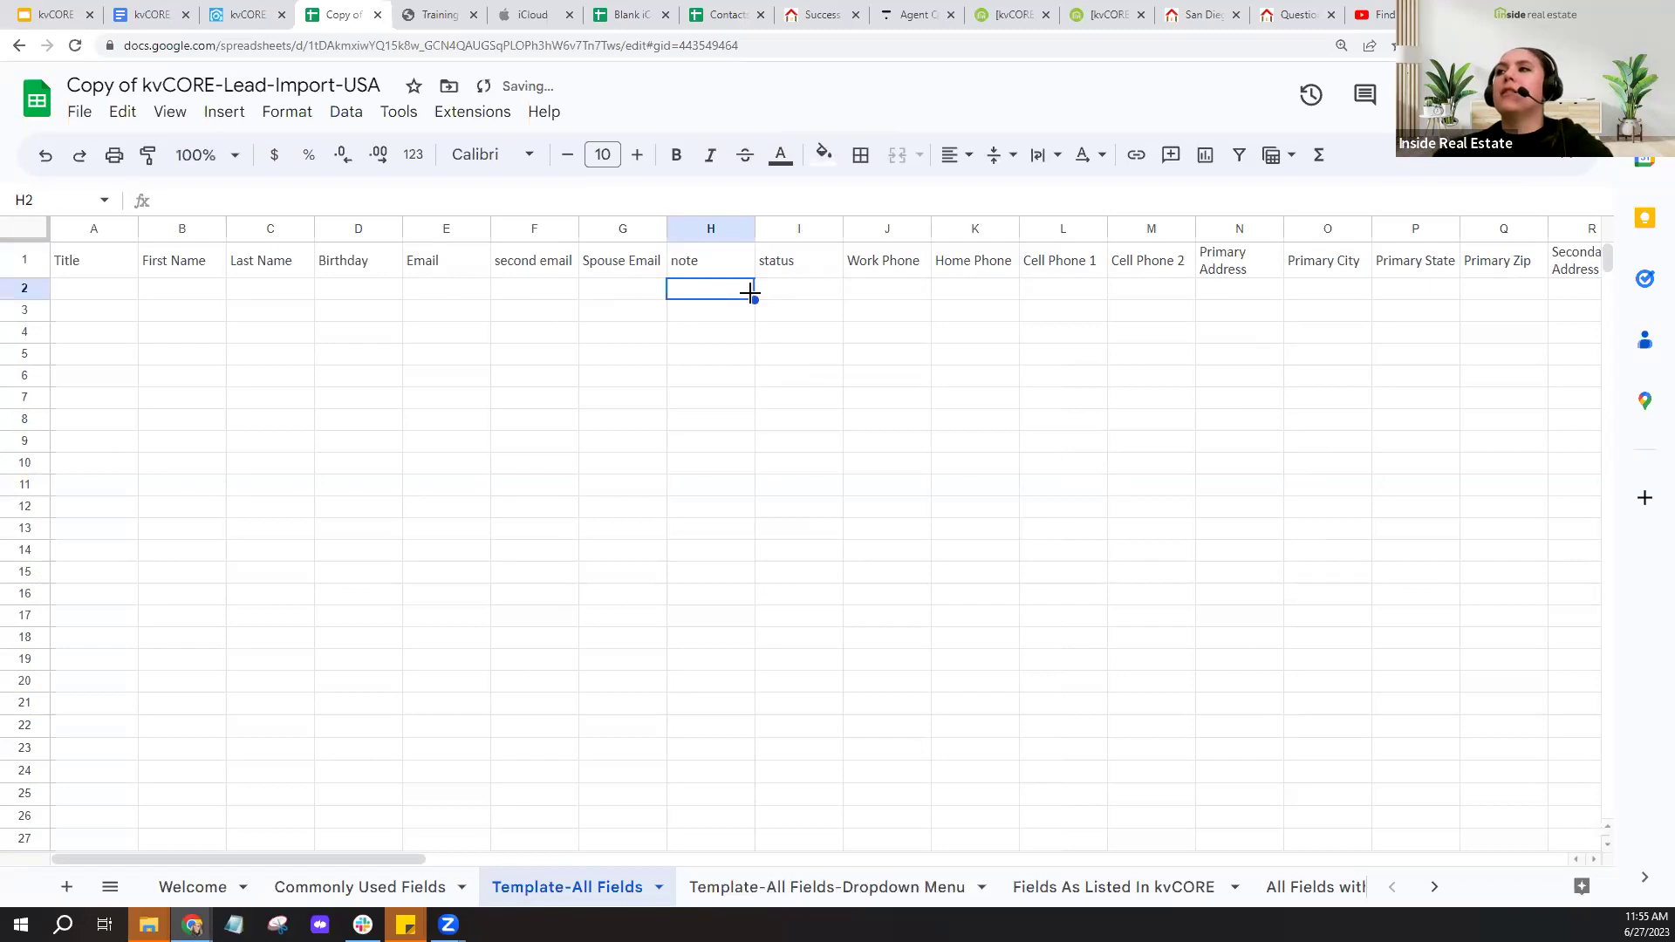
type("3")
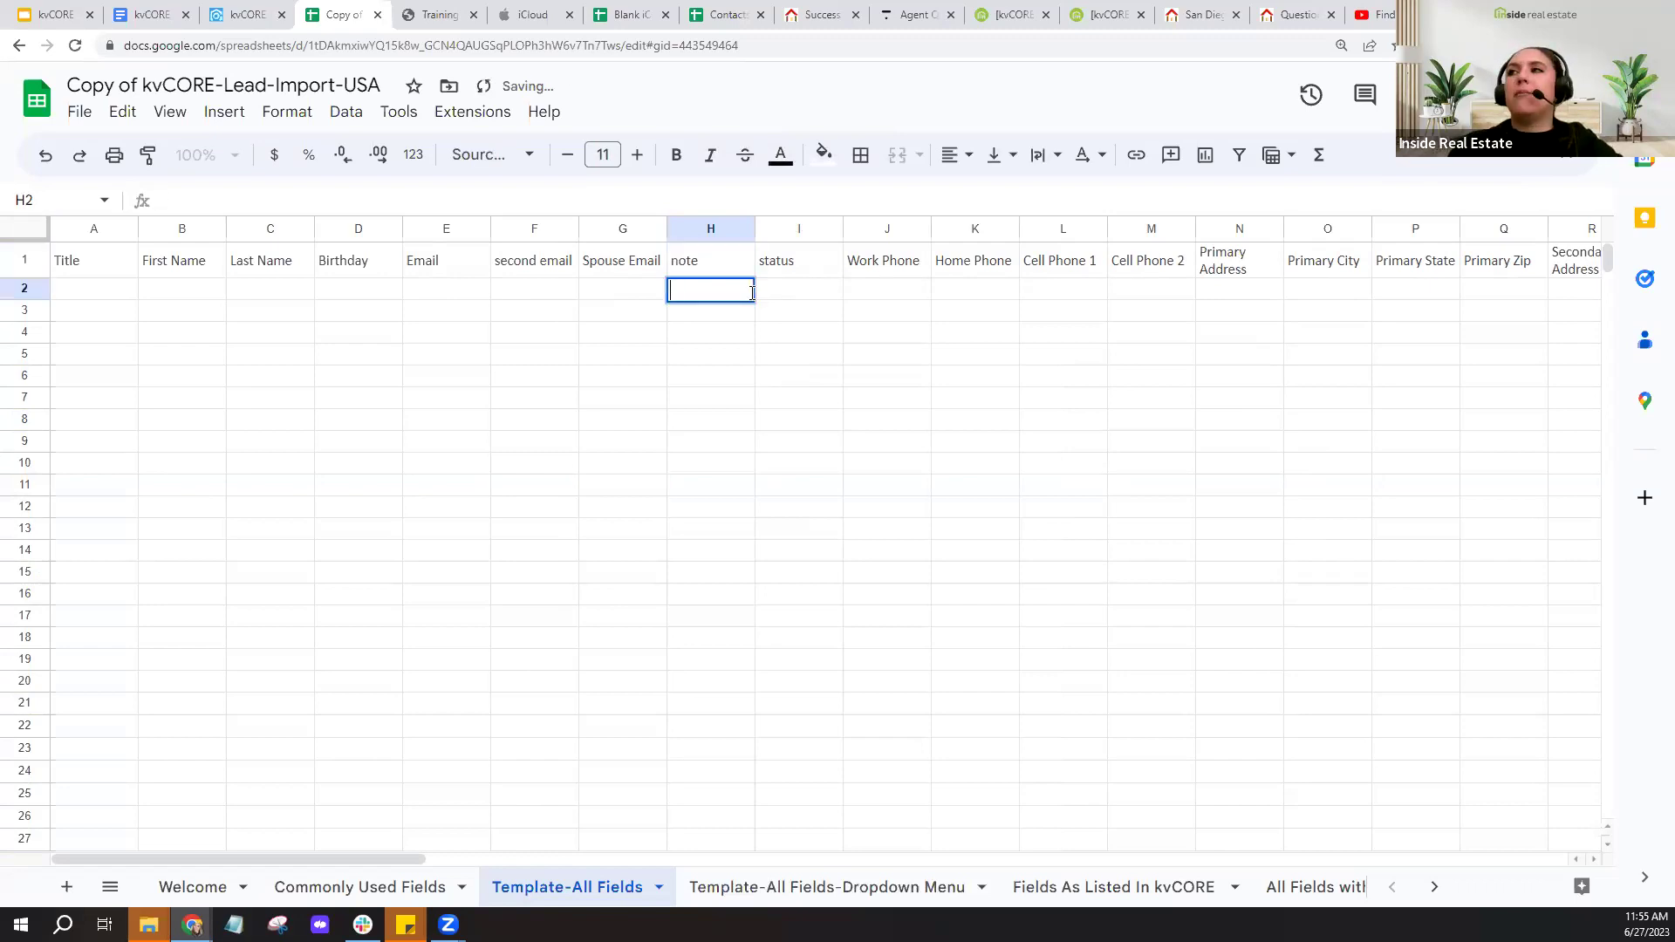
type("th e")
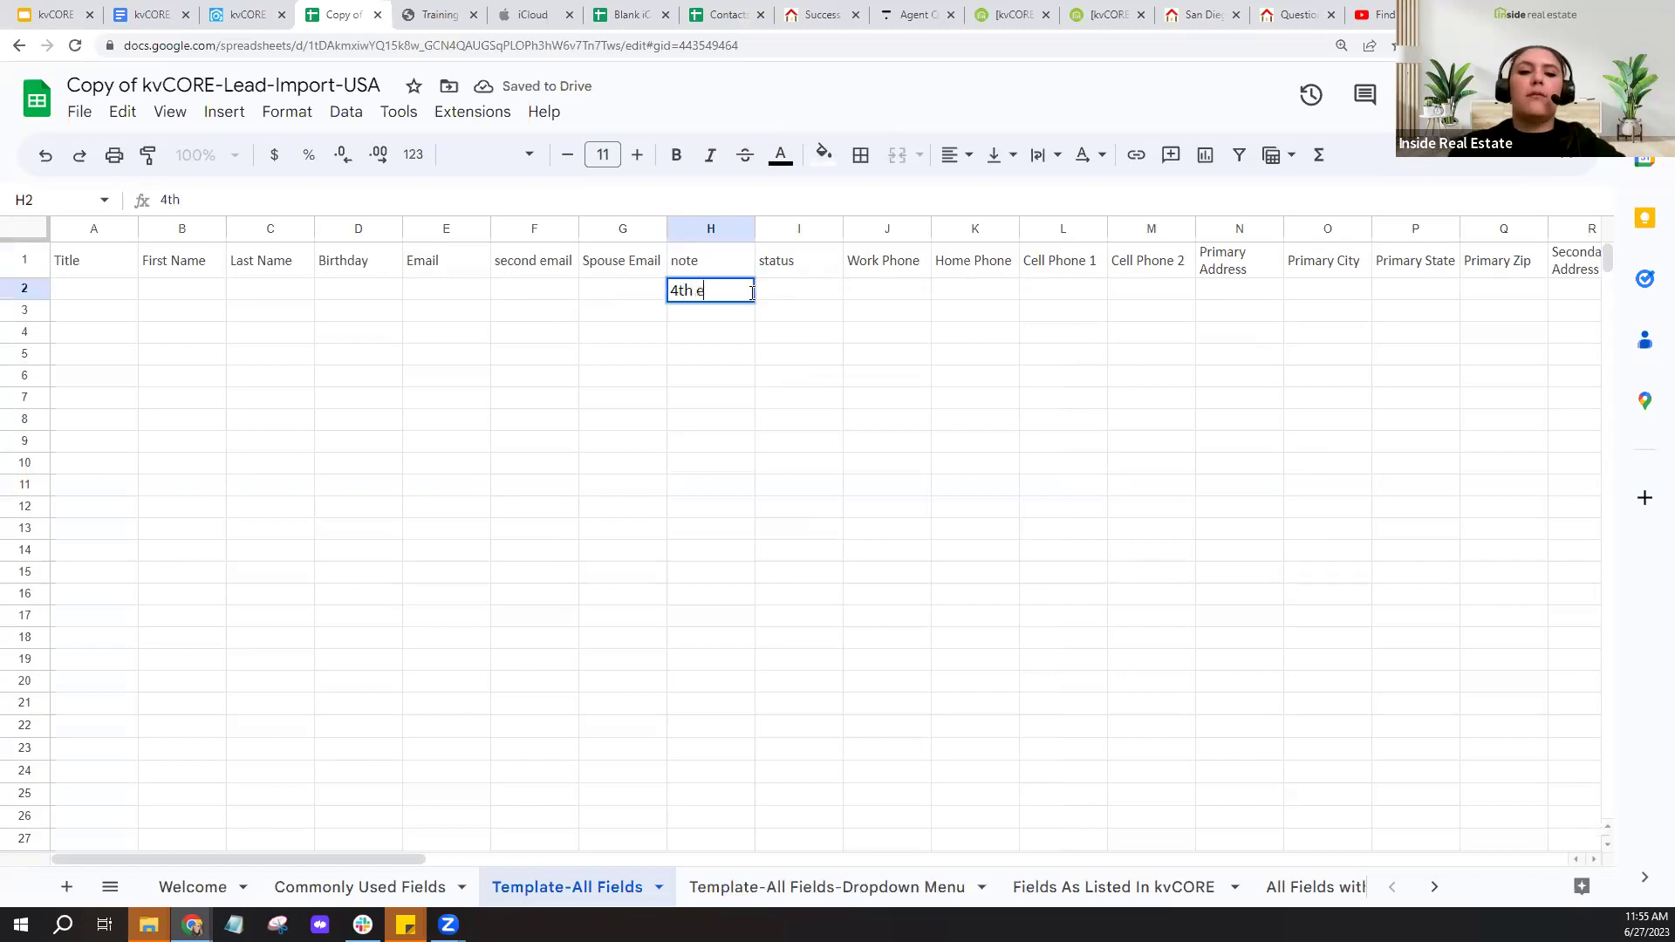
type("ail address")
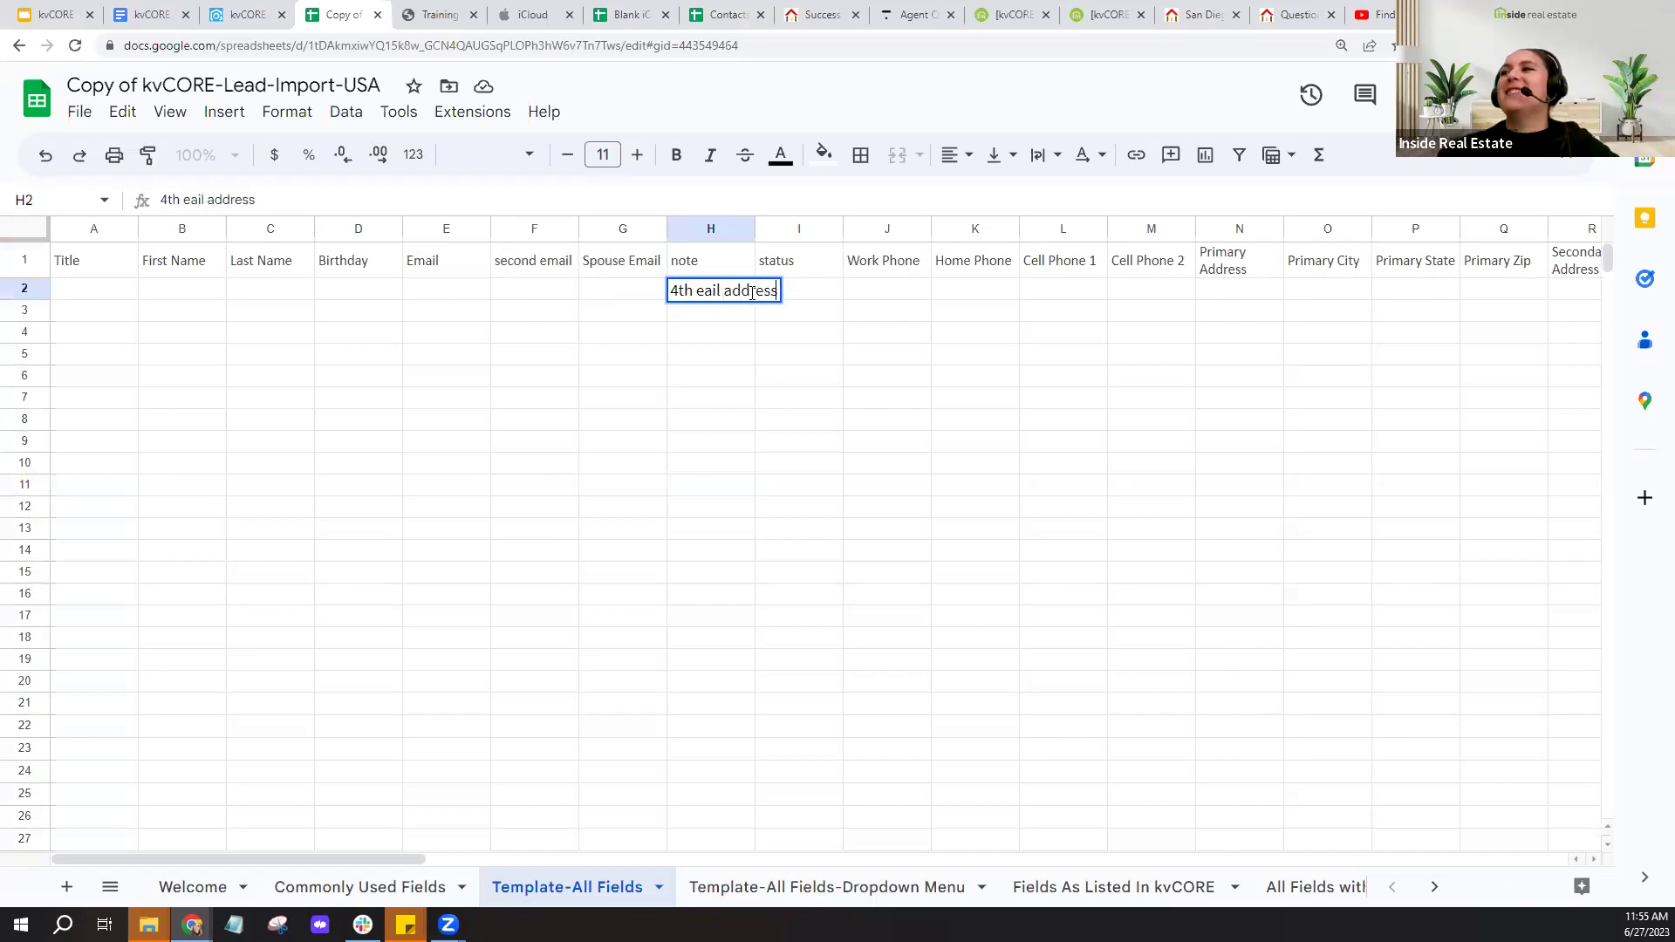
left_click(701, 292)
type("m")
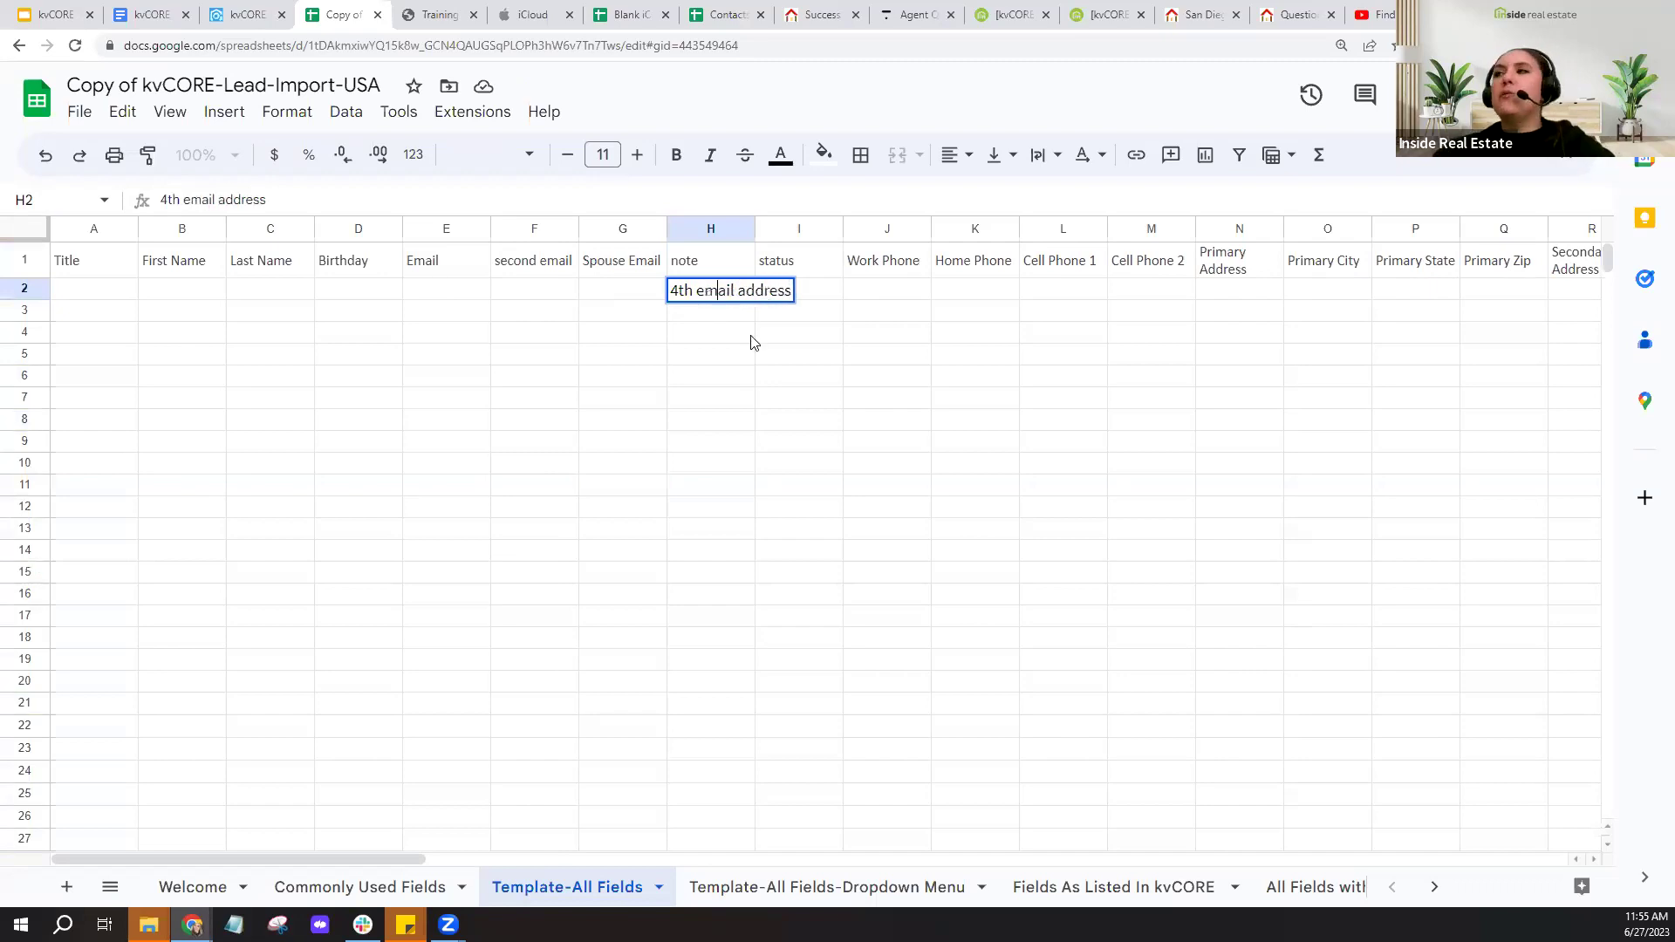
left_click(719, 361)
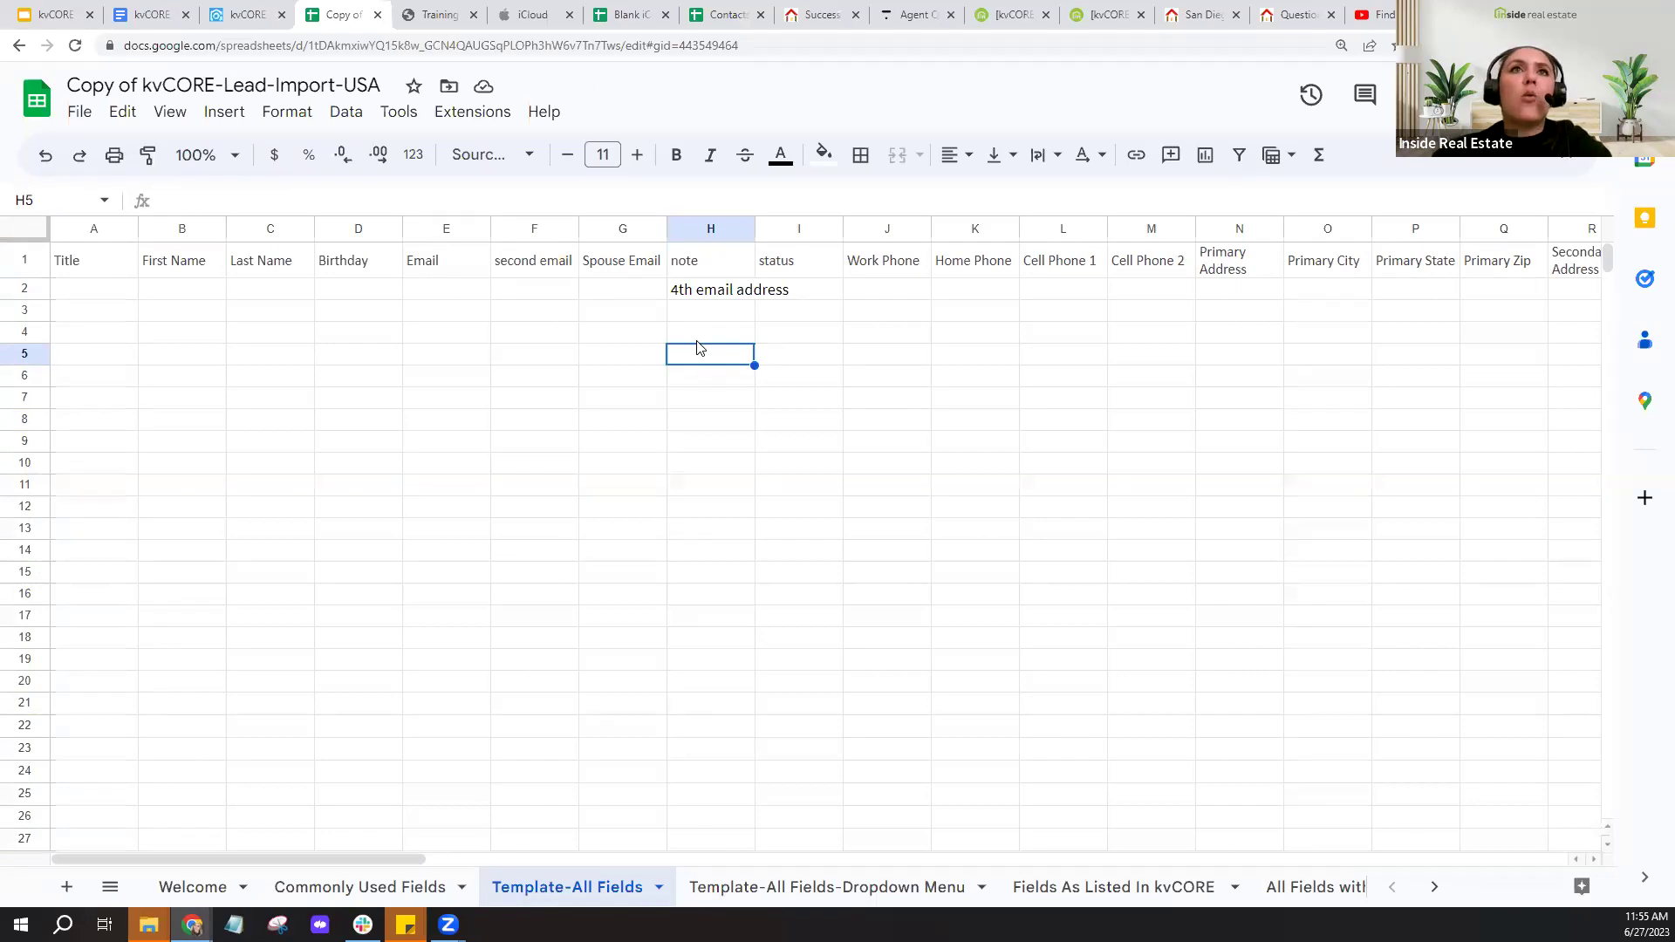
left_click(452, 275)
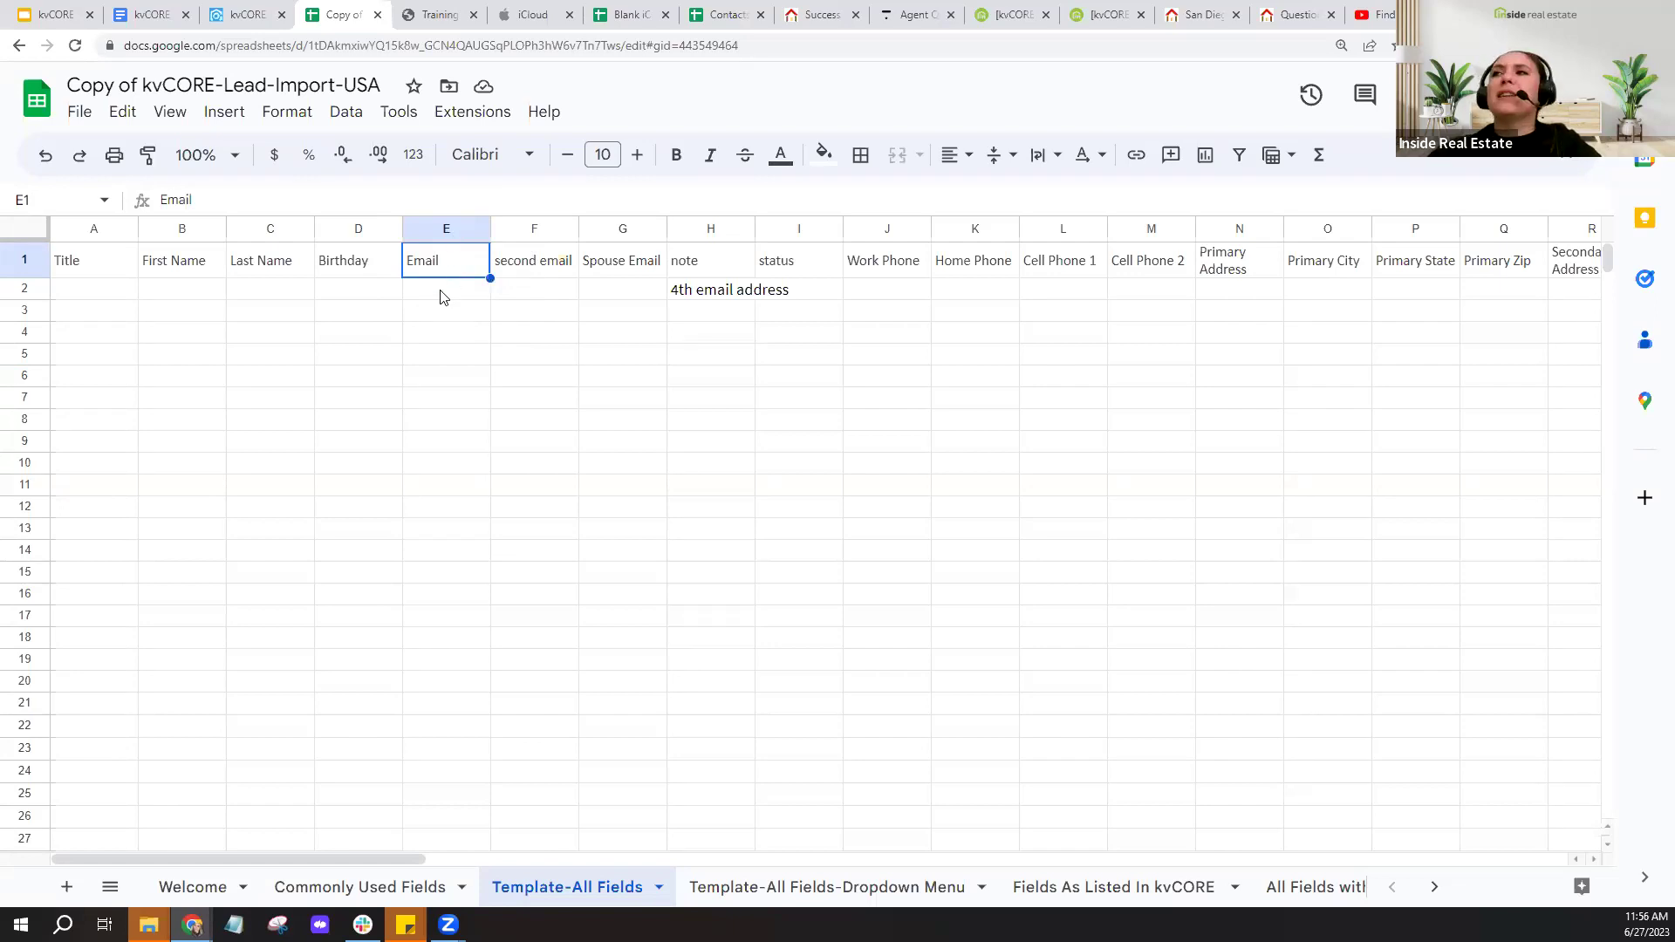
- Enter the lead's e-mail address in cell E2 under Email
left_click(441, 296)
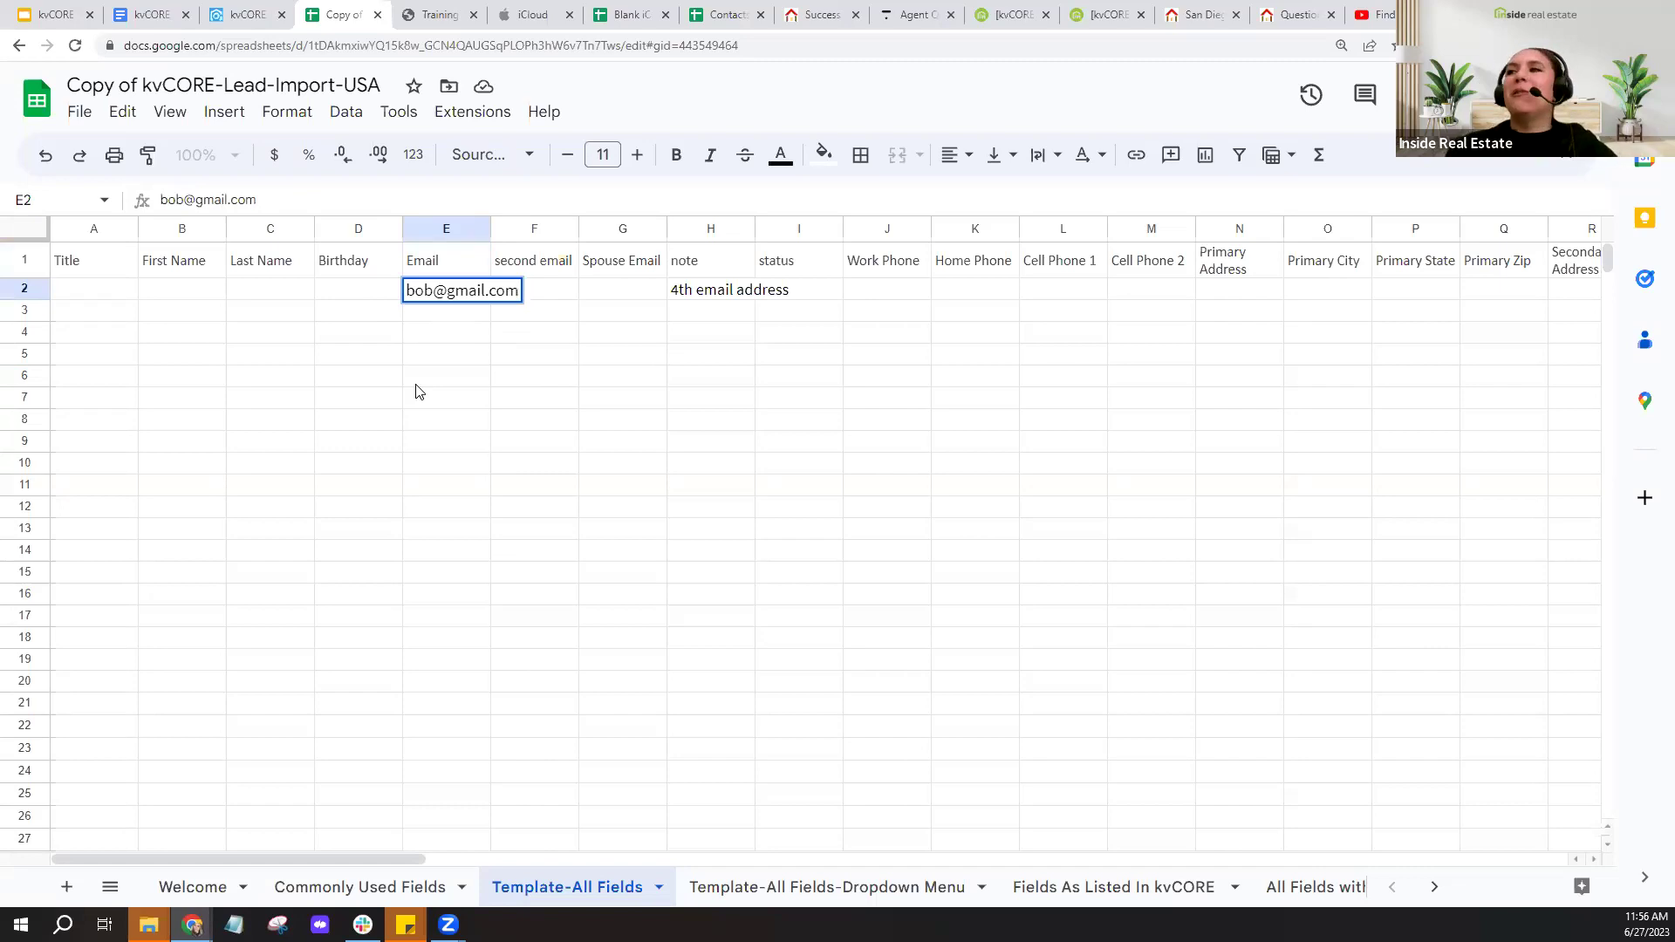
left_click(438, 379)
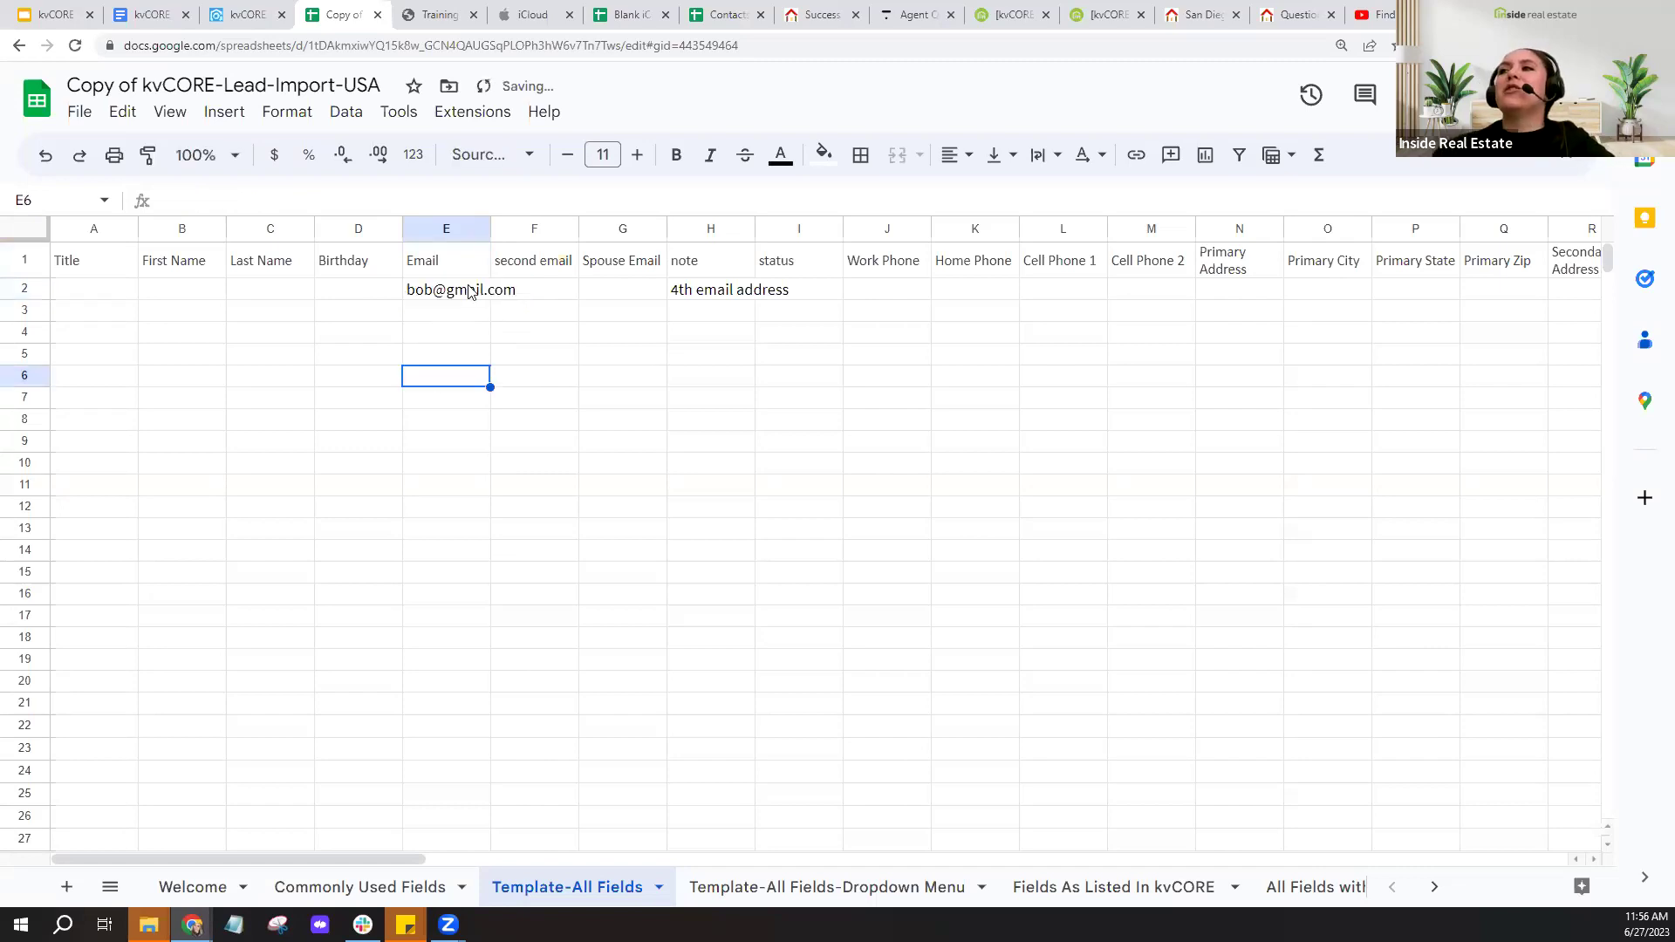
- Widen the Email and note columns, then return to the kvCORE bulk-import page
left_click_drag(490, 228, 519, 316)
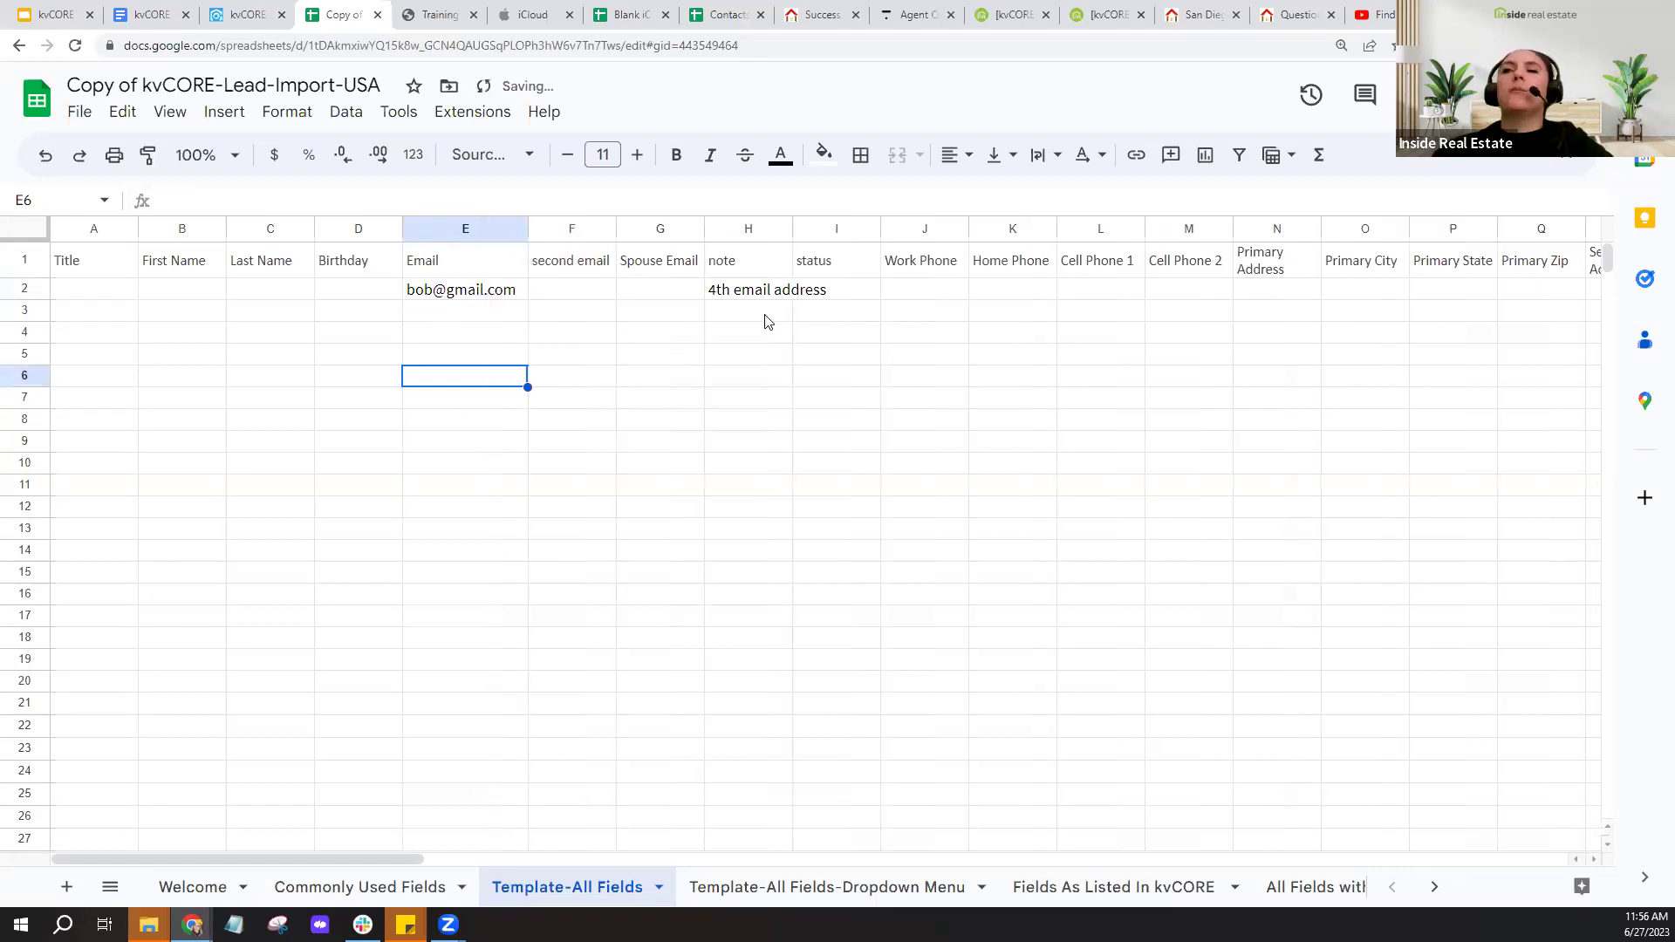
left_click_drag(794, 225, 846, 228)
left_click(604, 270)
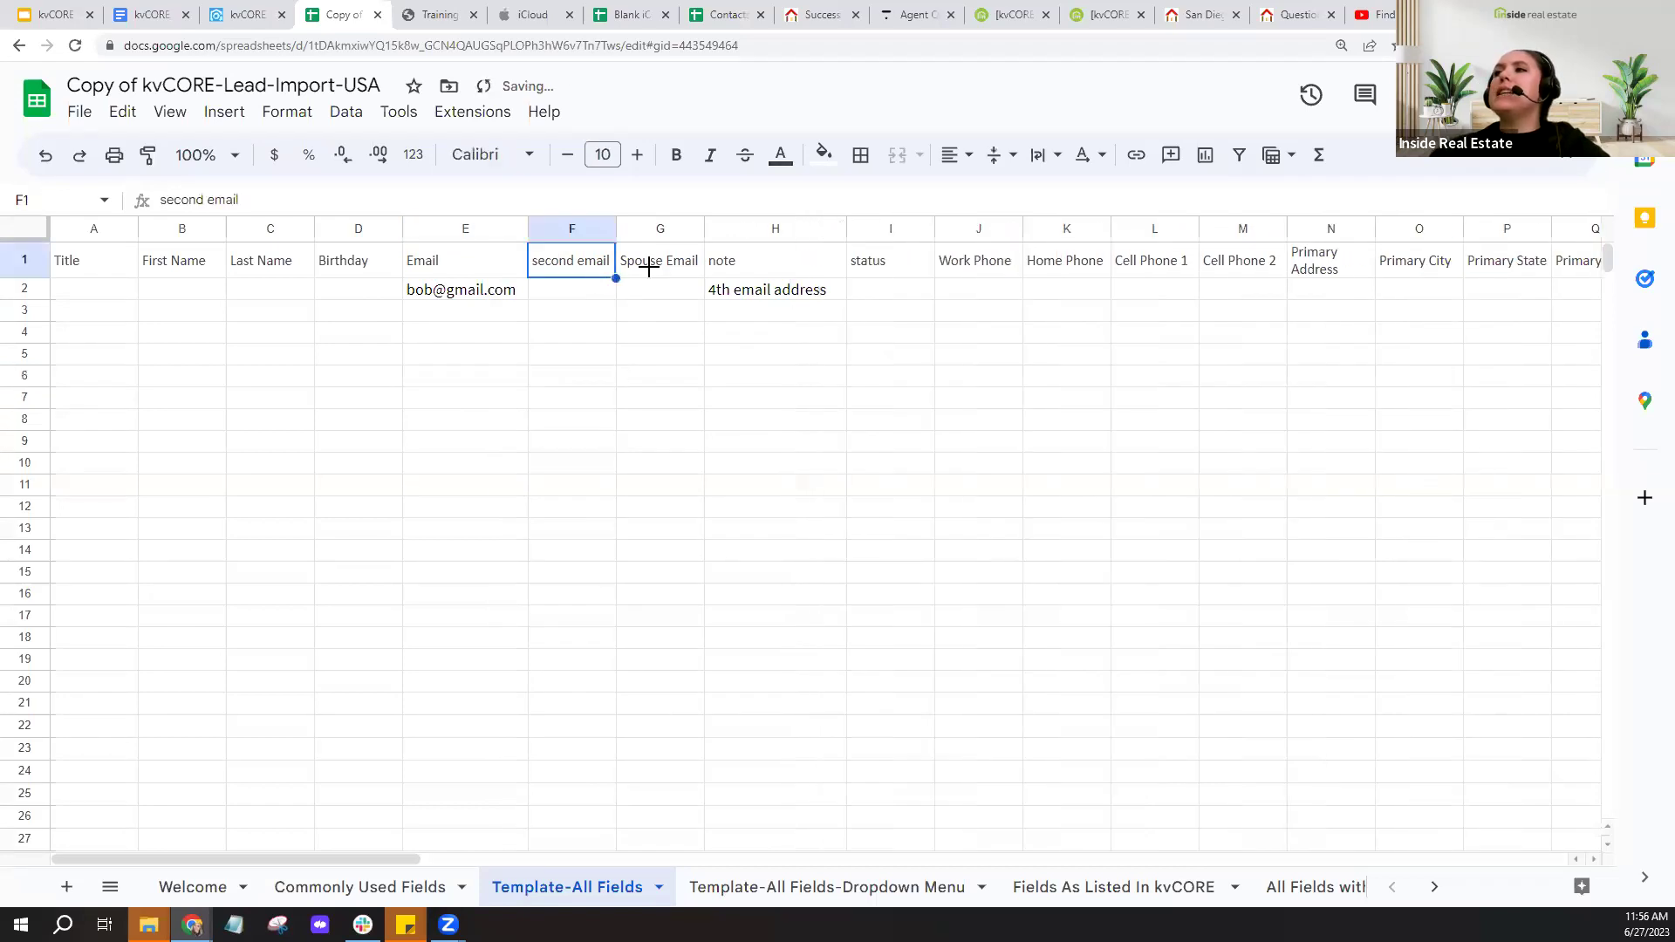
left_click(625, 266)
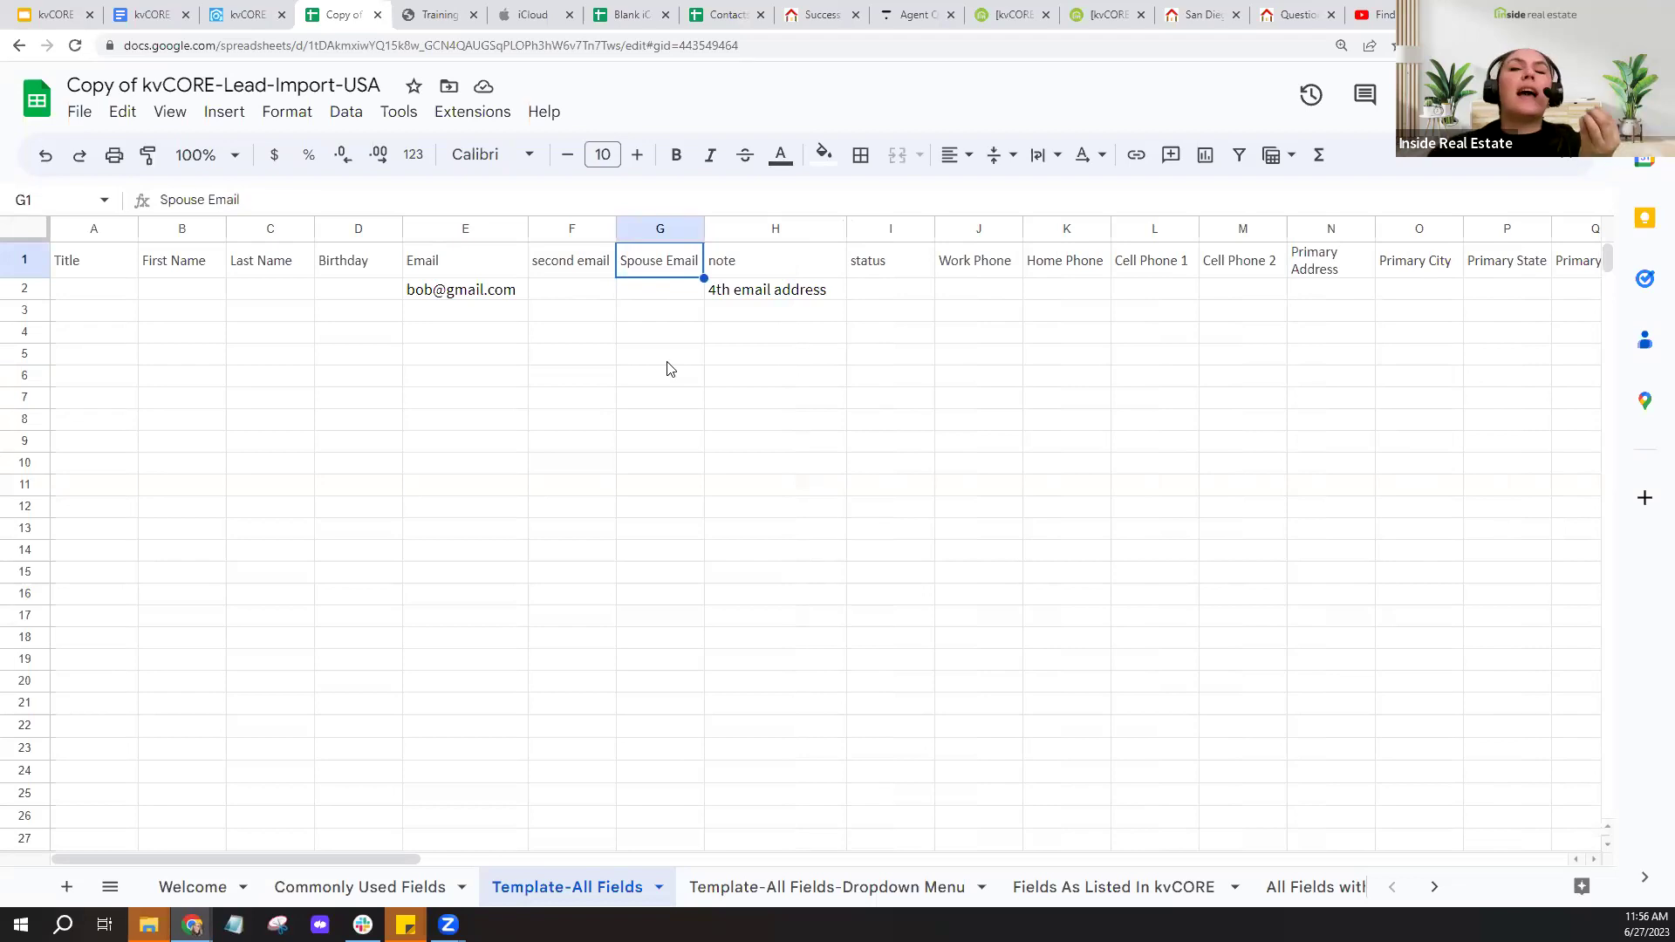
left_click(236, 11)
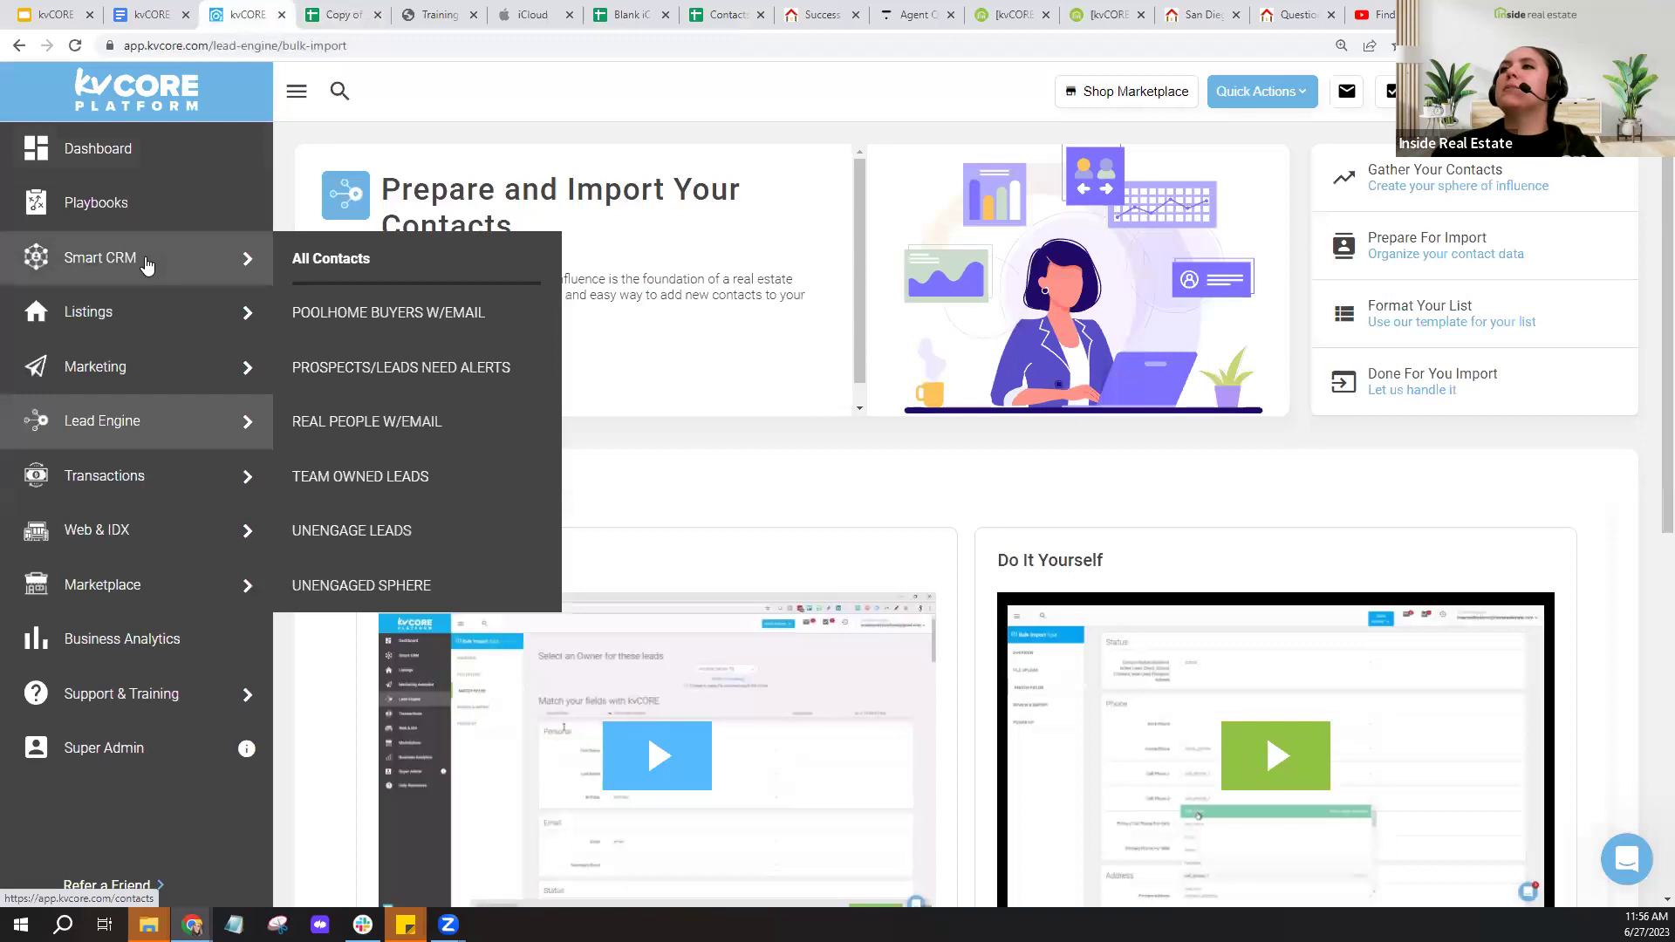
- Open the first Smart CRM contact's record and scroll through its profile details
left_click(146, 265)
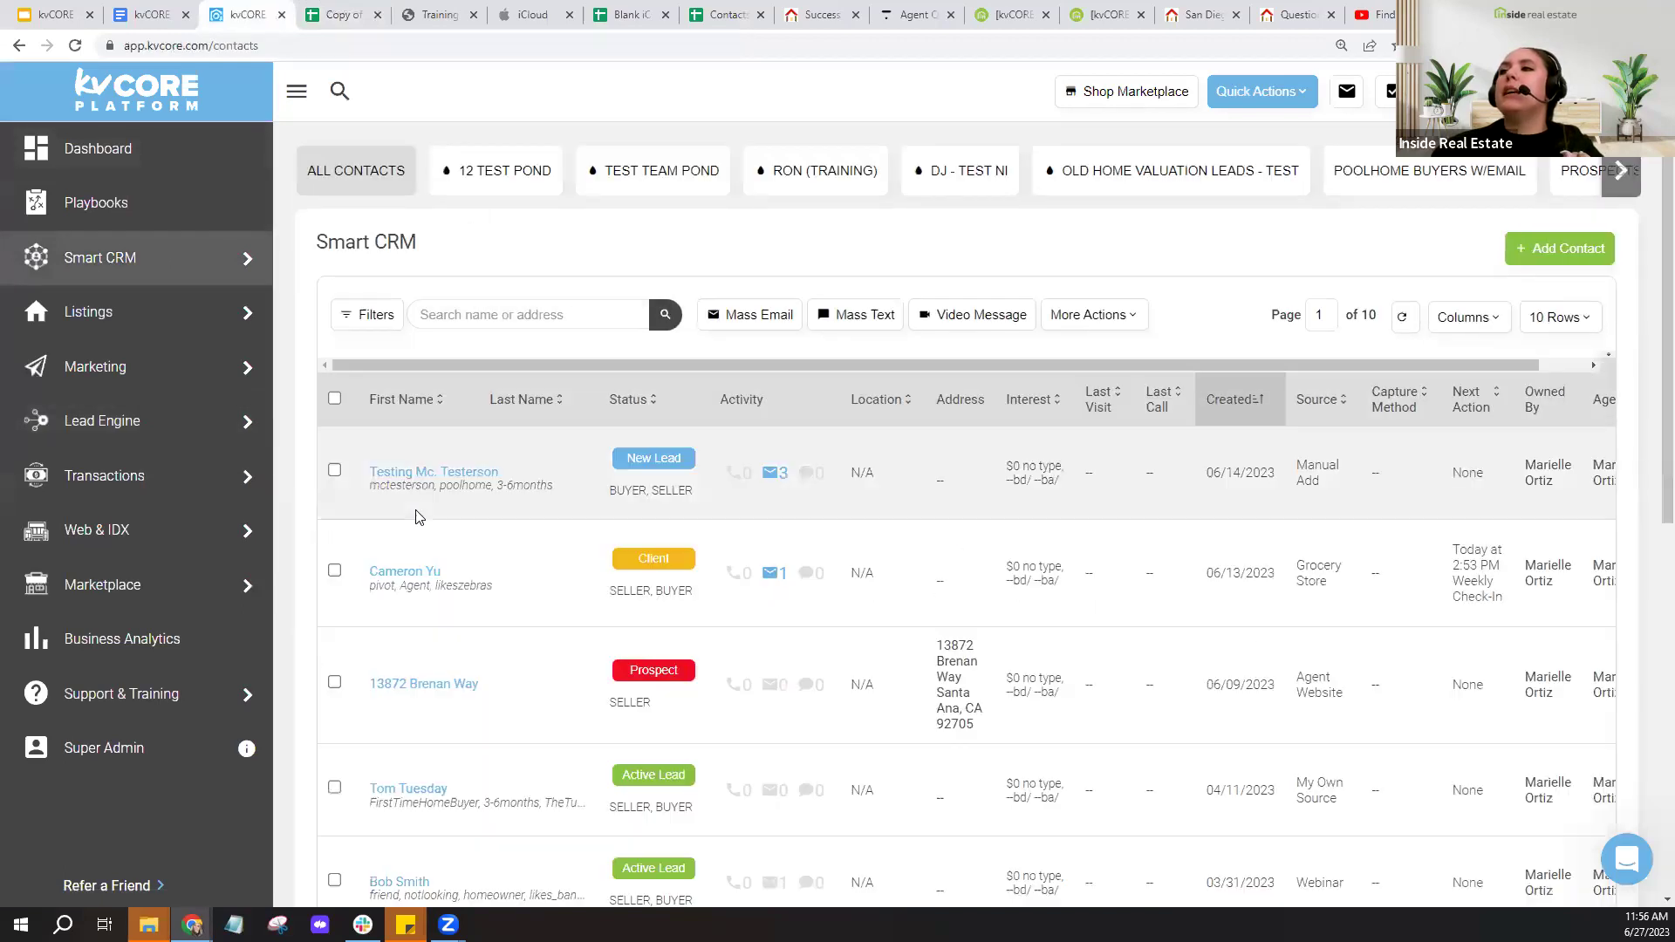
left_click(448, 472)
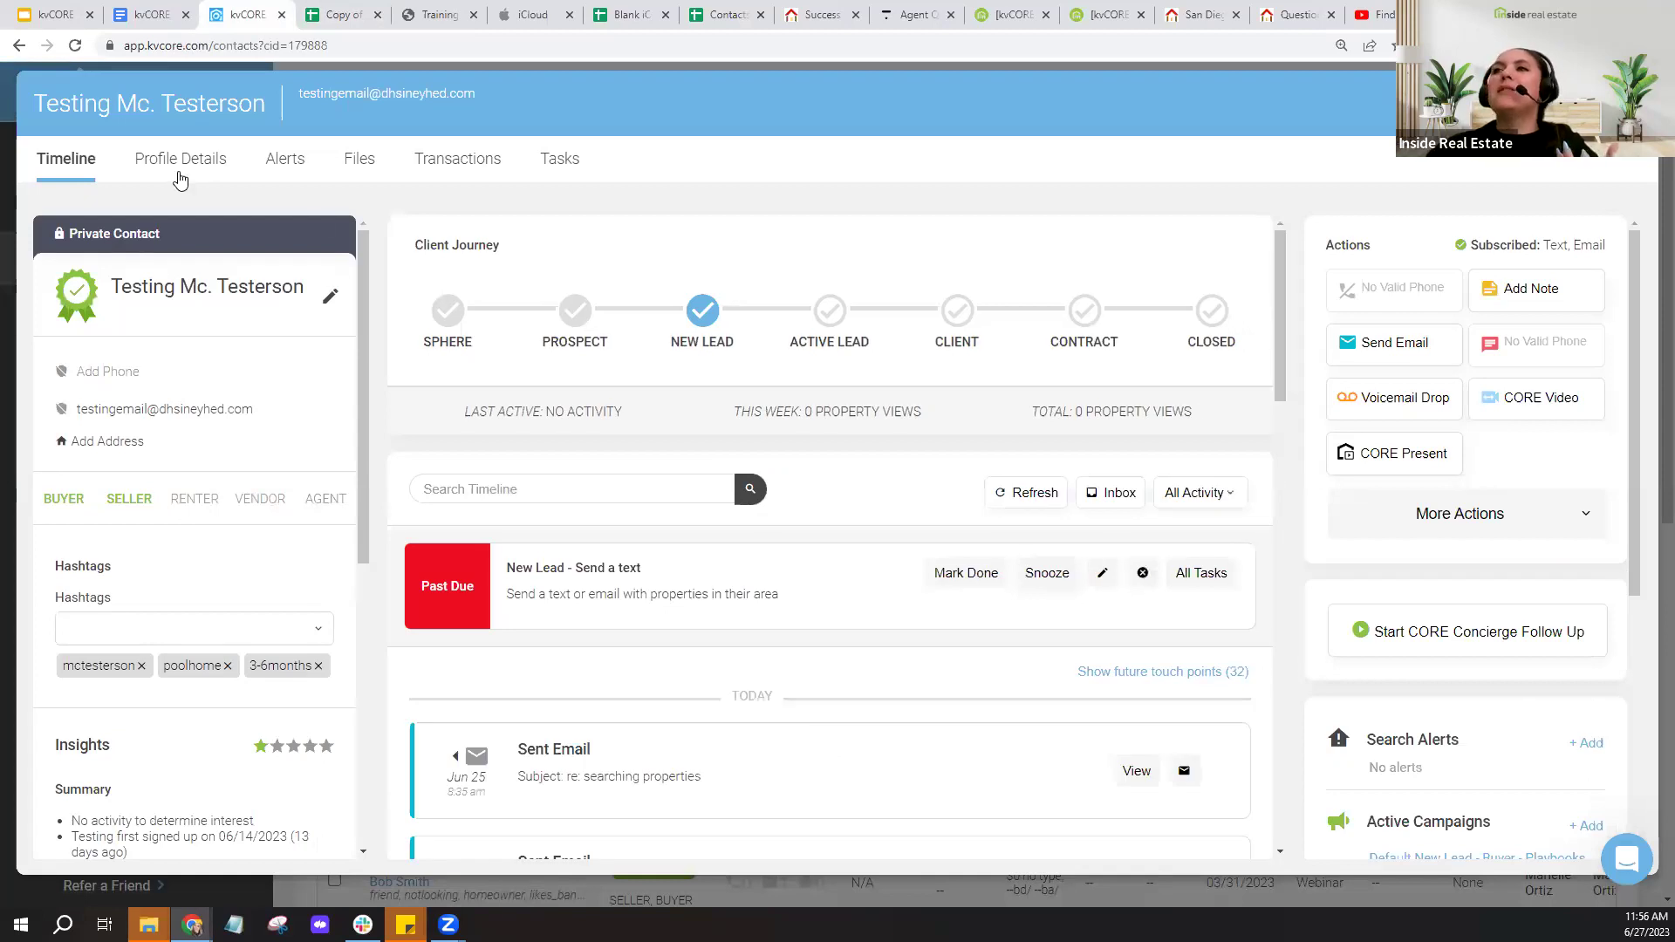
left_click(180, 177)
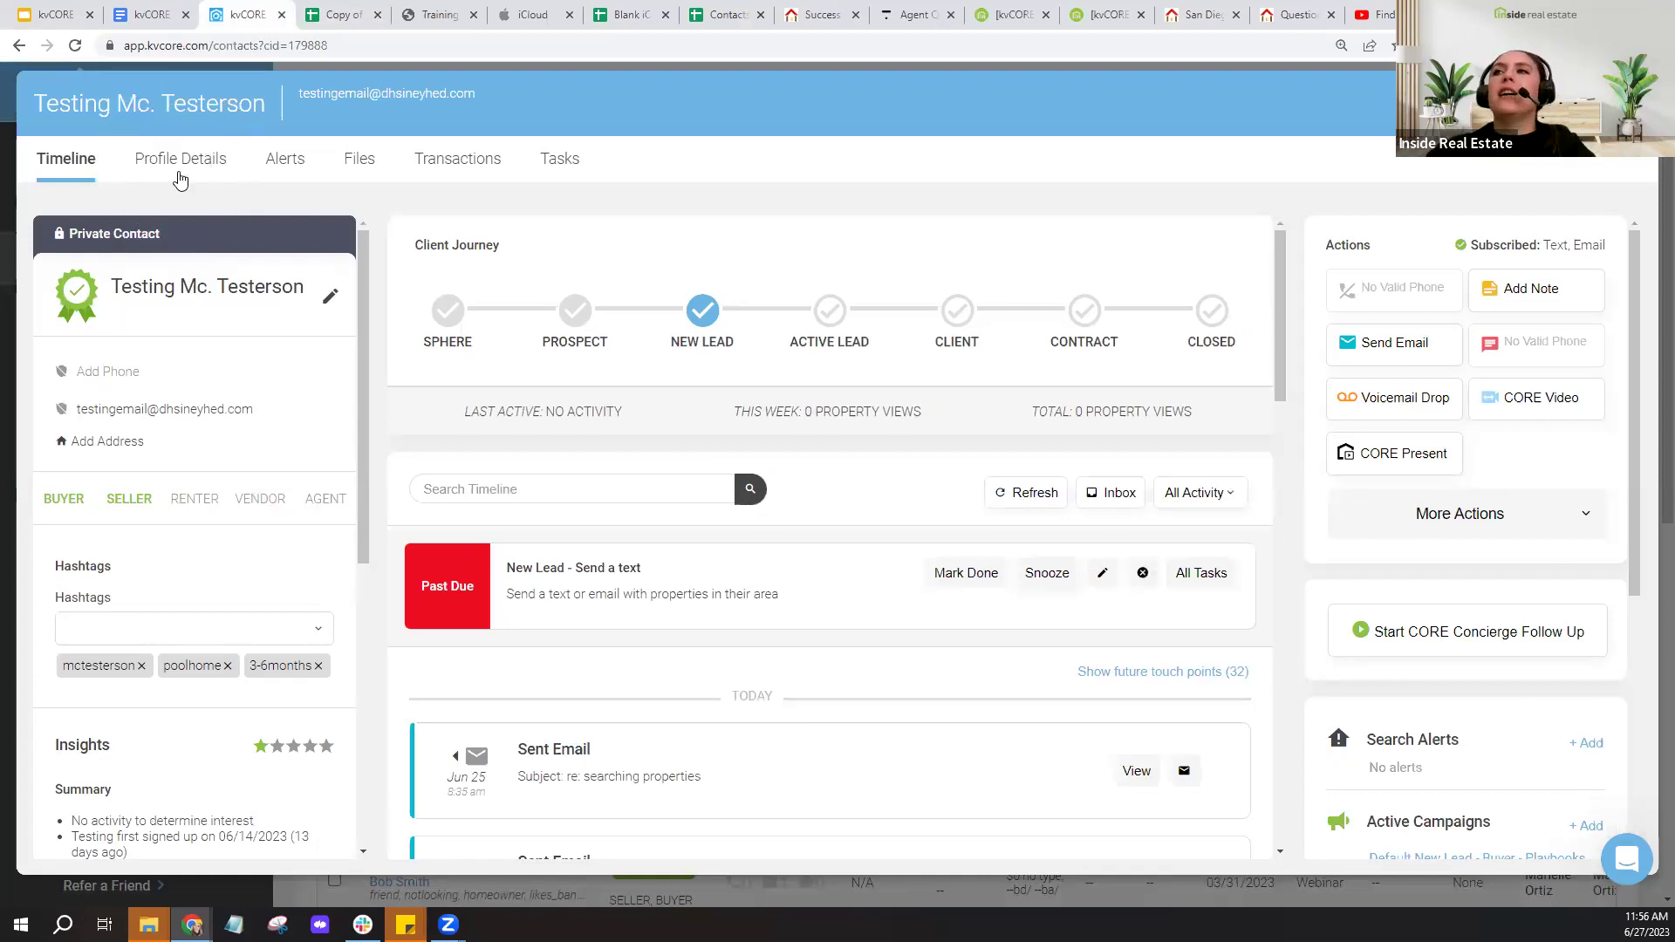
scroll(323, 387, "down", 6)
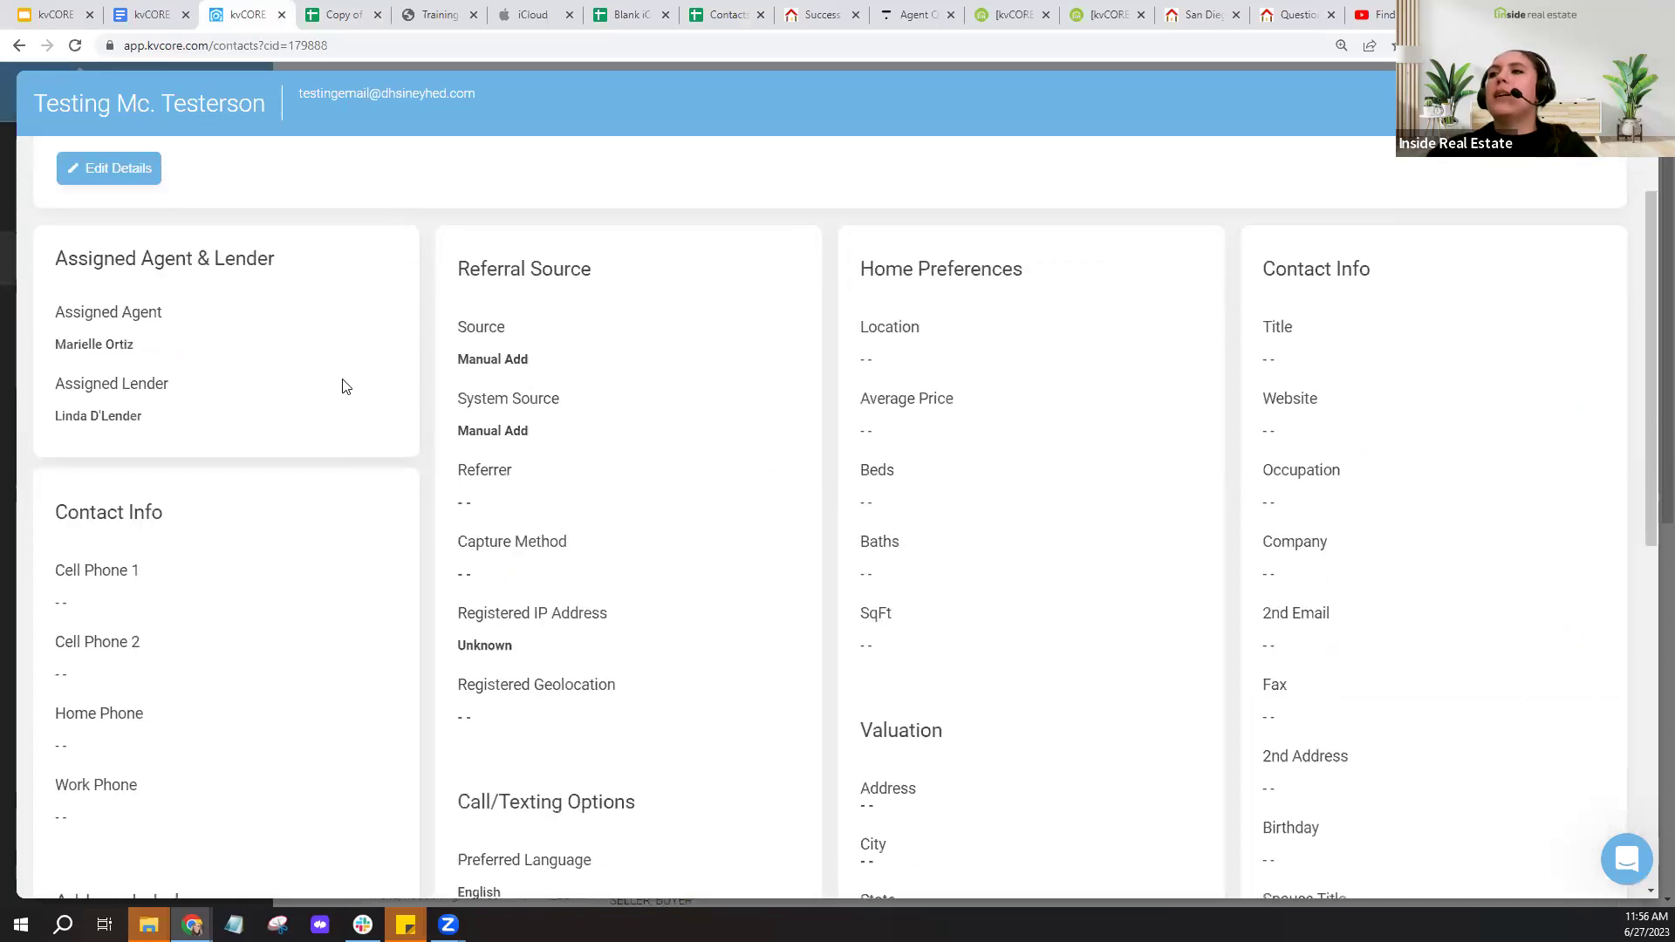
scroll(344, 384, "down", 1)
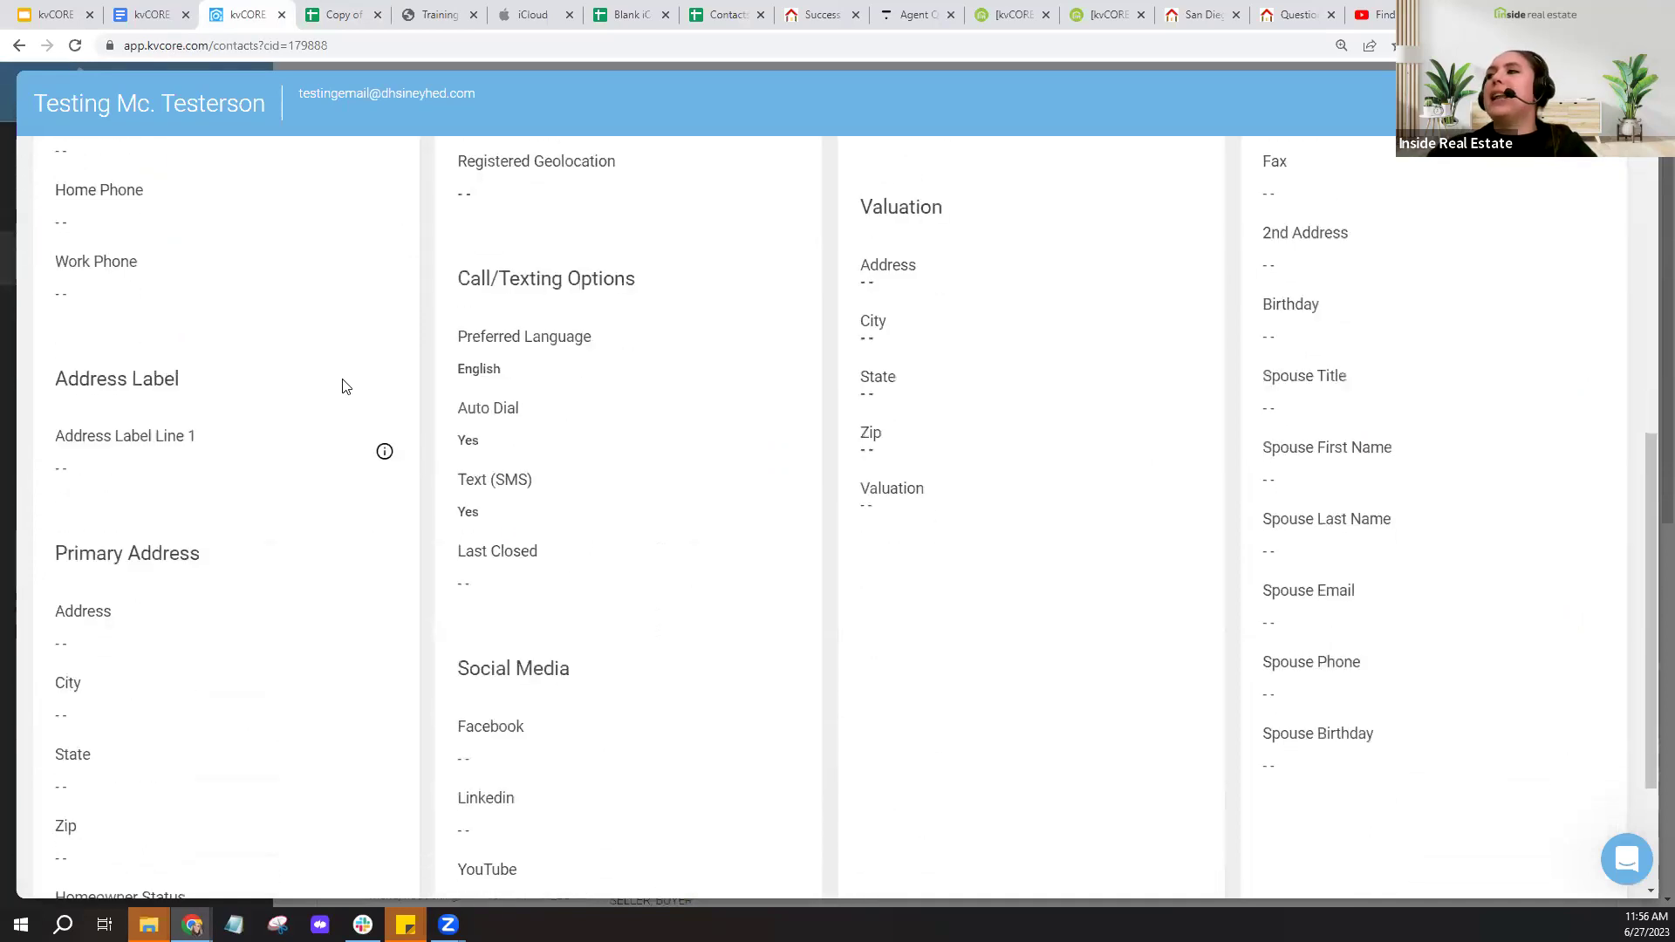
scroll(1246, 555, "up", 4)
scroll(1245, 556, "up", 1)
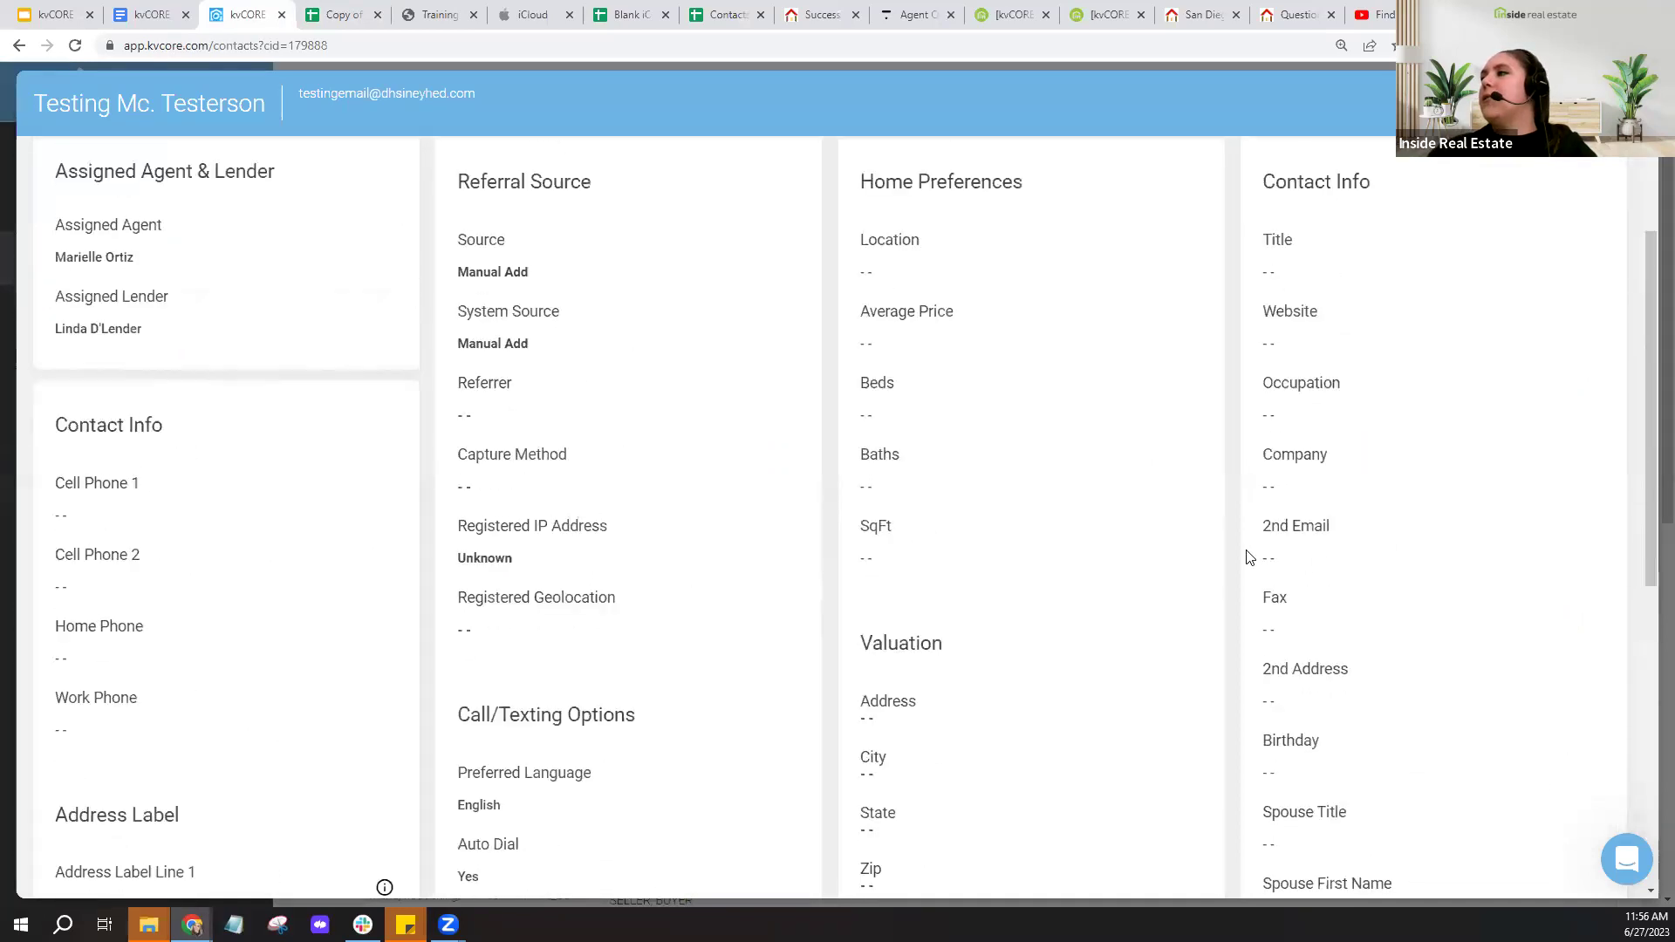
- Review further sections of the contact's profile, then view its Timeline
left_click(1319, 559)
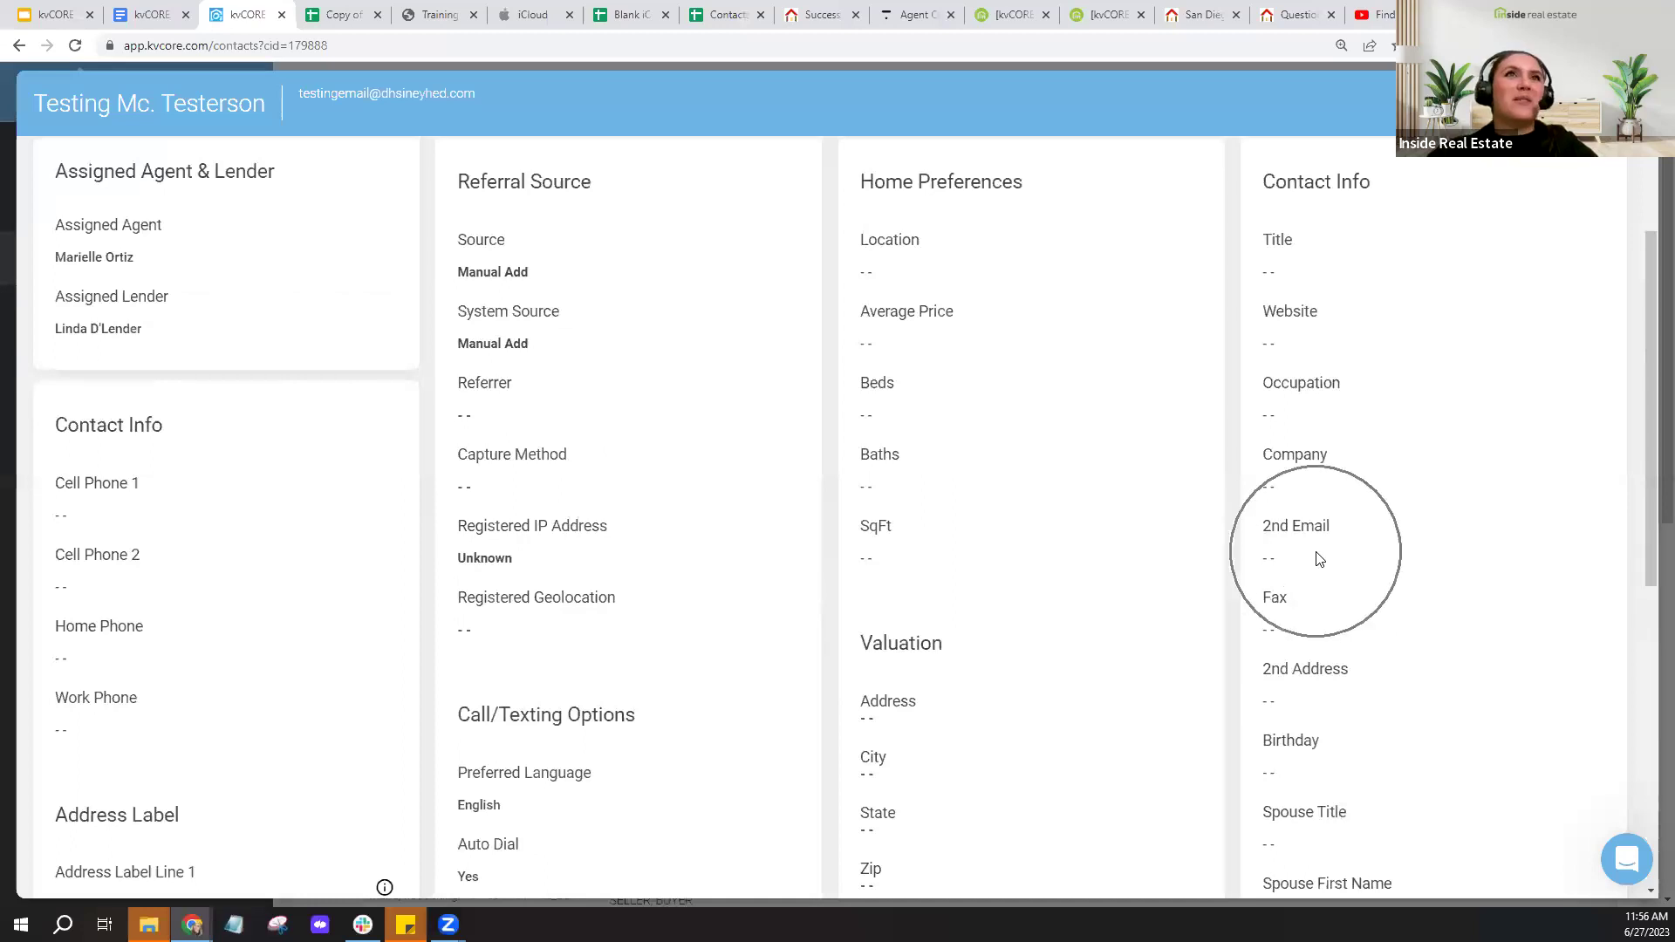
scroll(1310, 547, "down", 4)
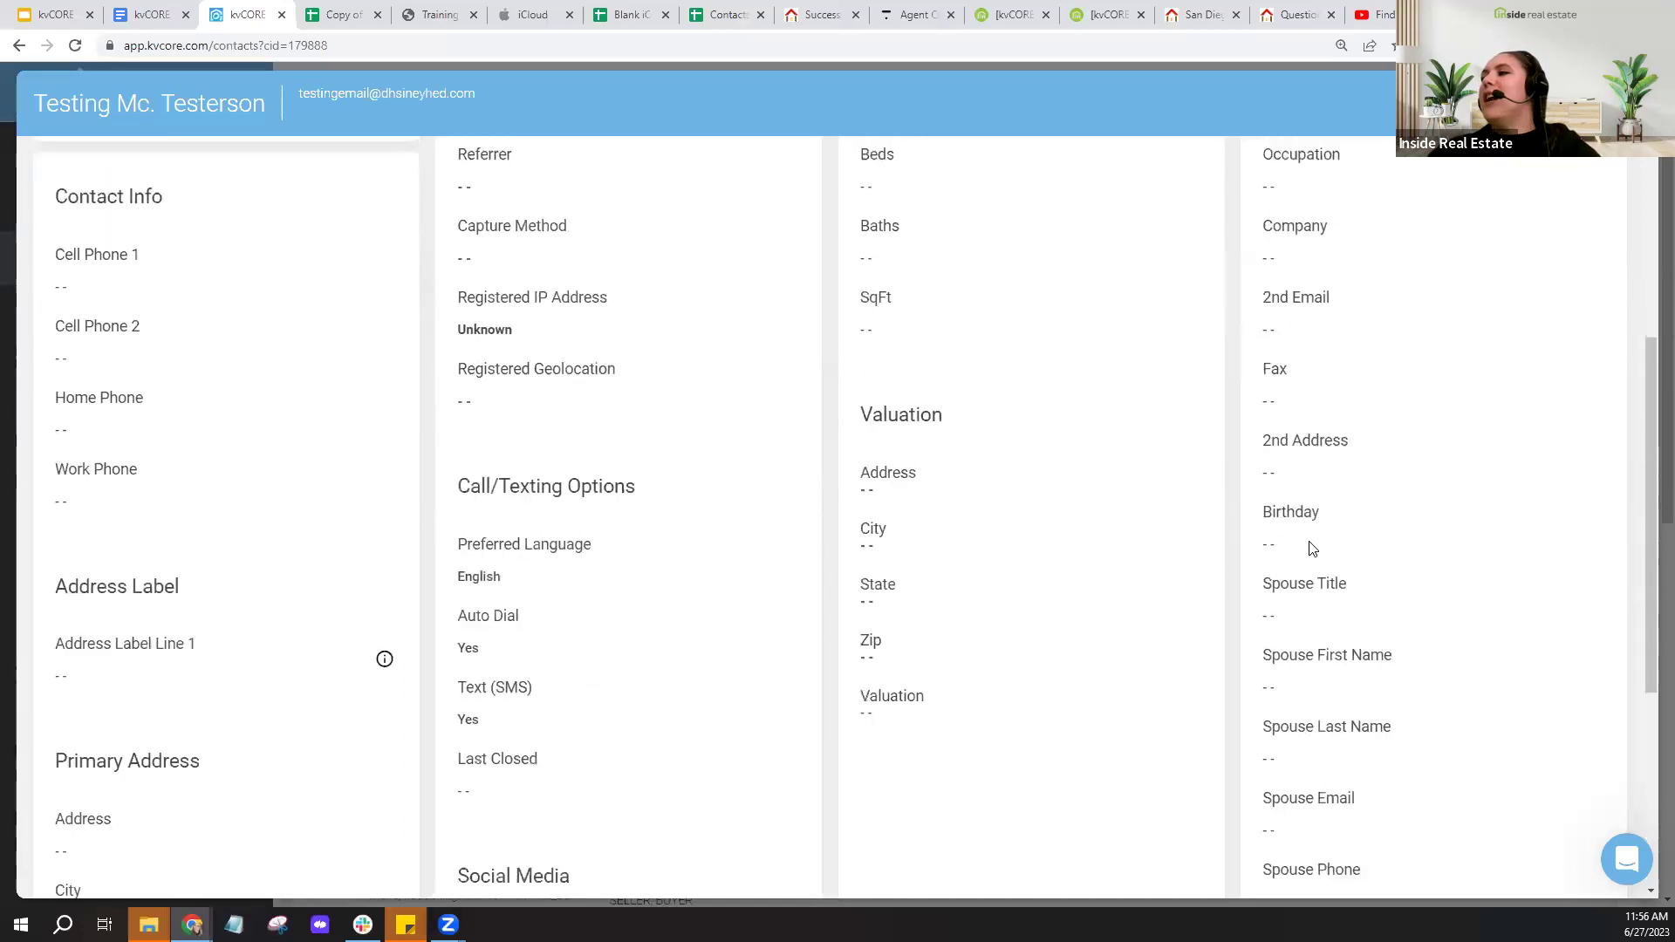
scroll(1353, 768, "down", 2)
left_click(1305, 535)
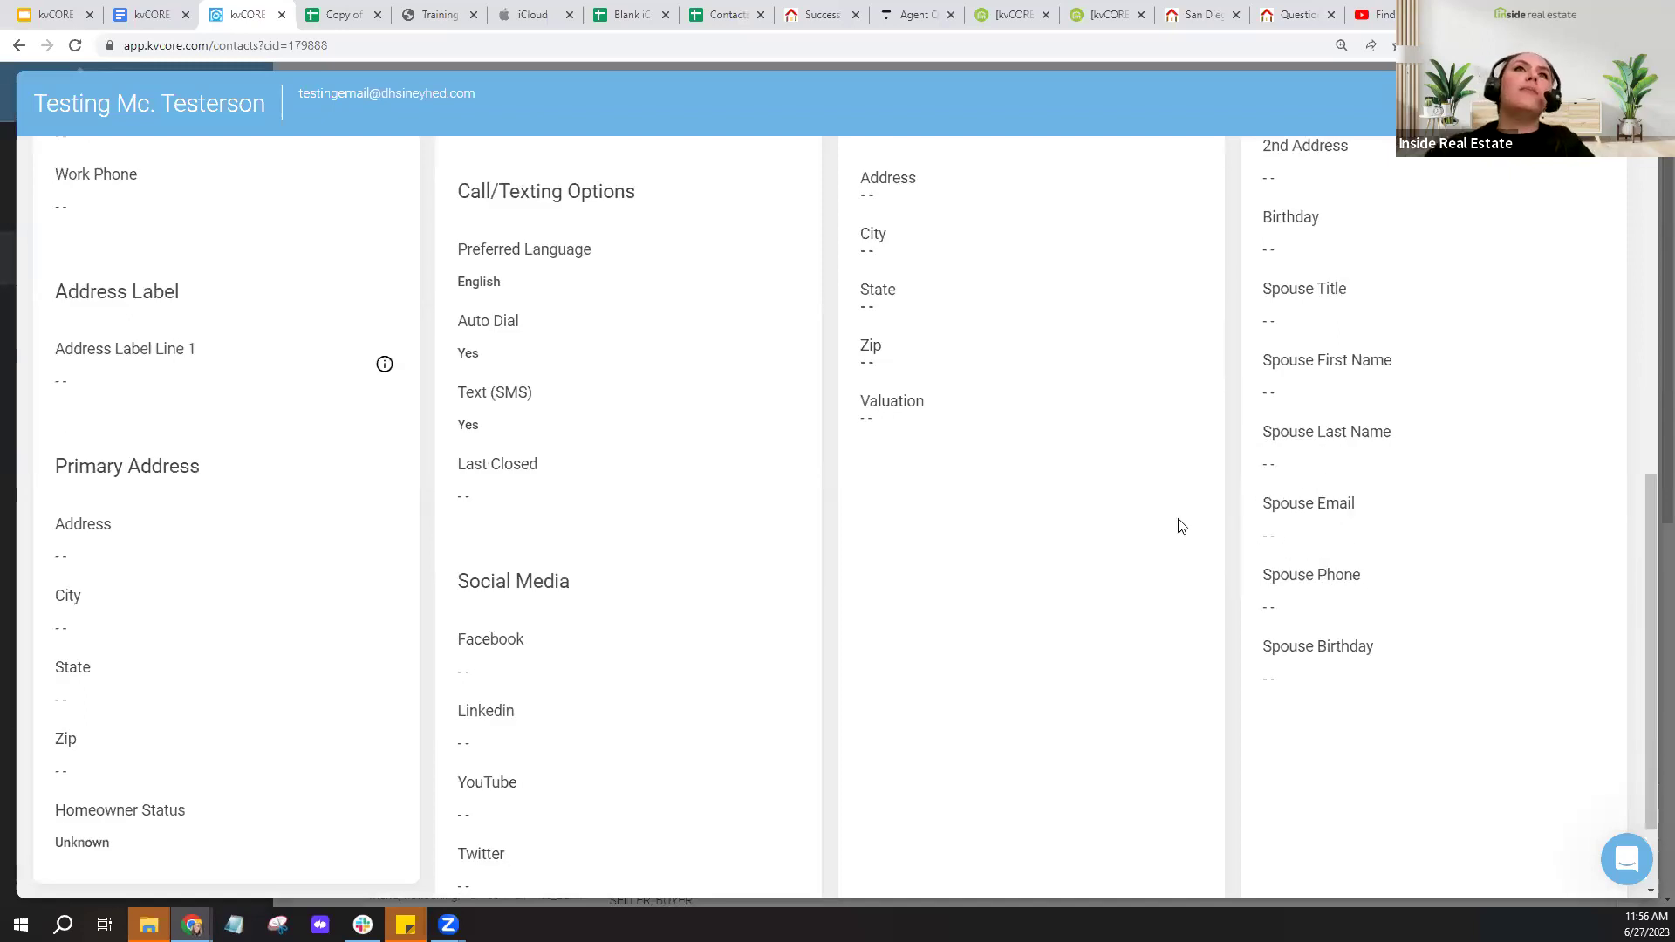
scroll(405, 297, "up", 4)
scroll(404, 297, "up", 3)
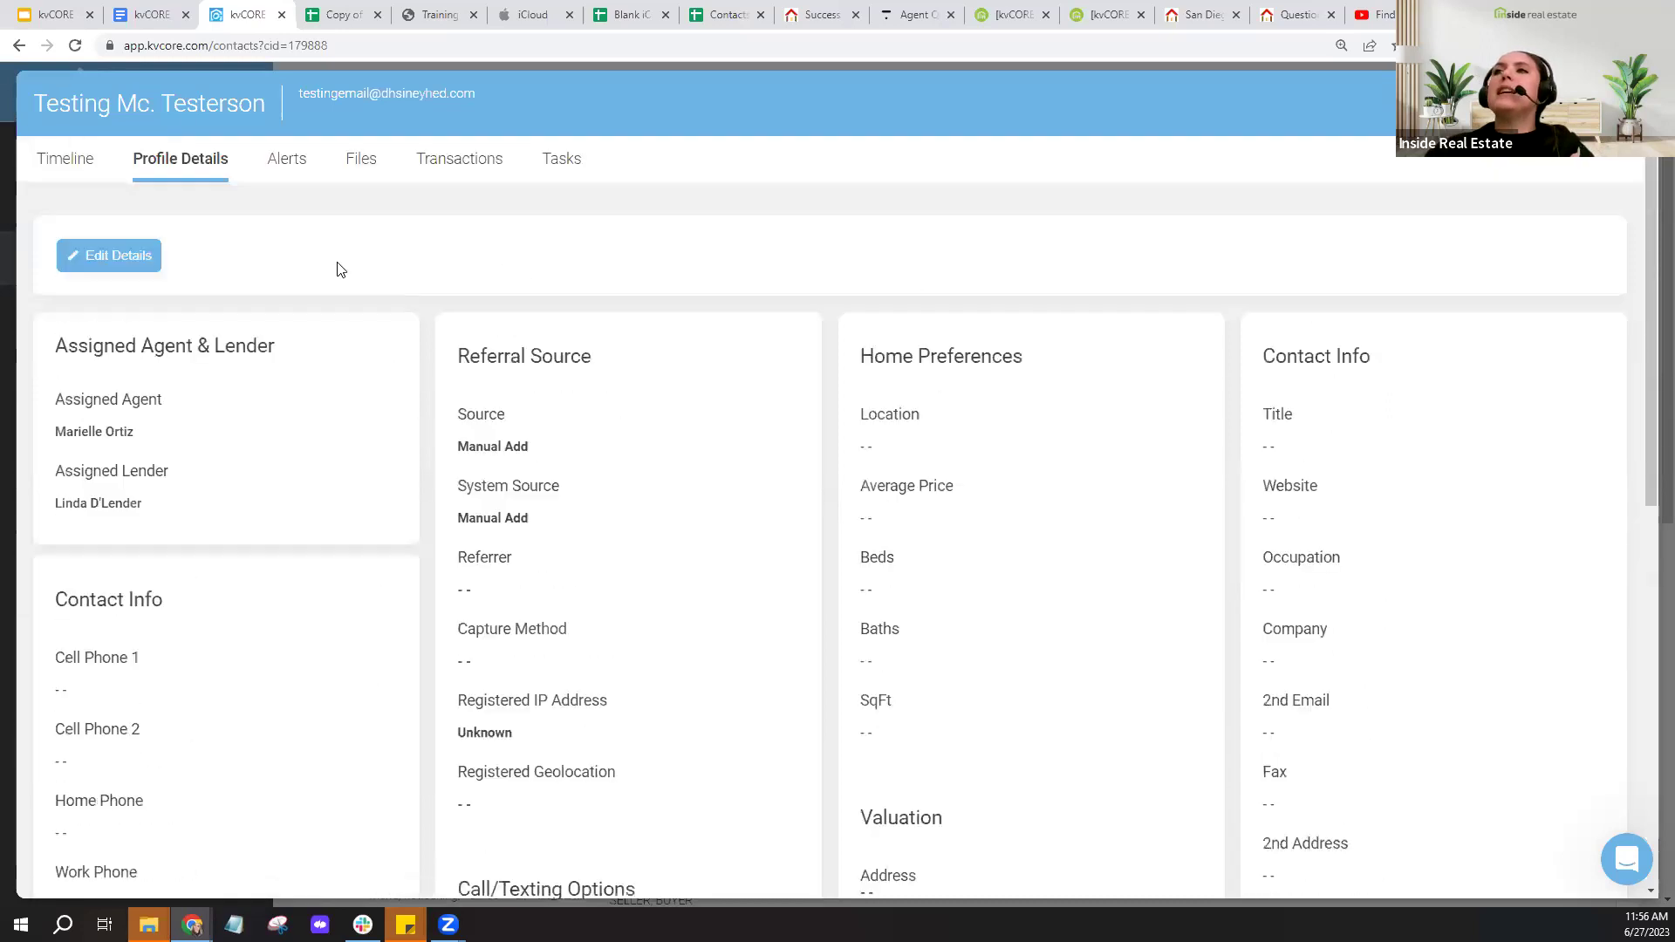
left_click(79, 174)
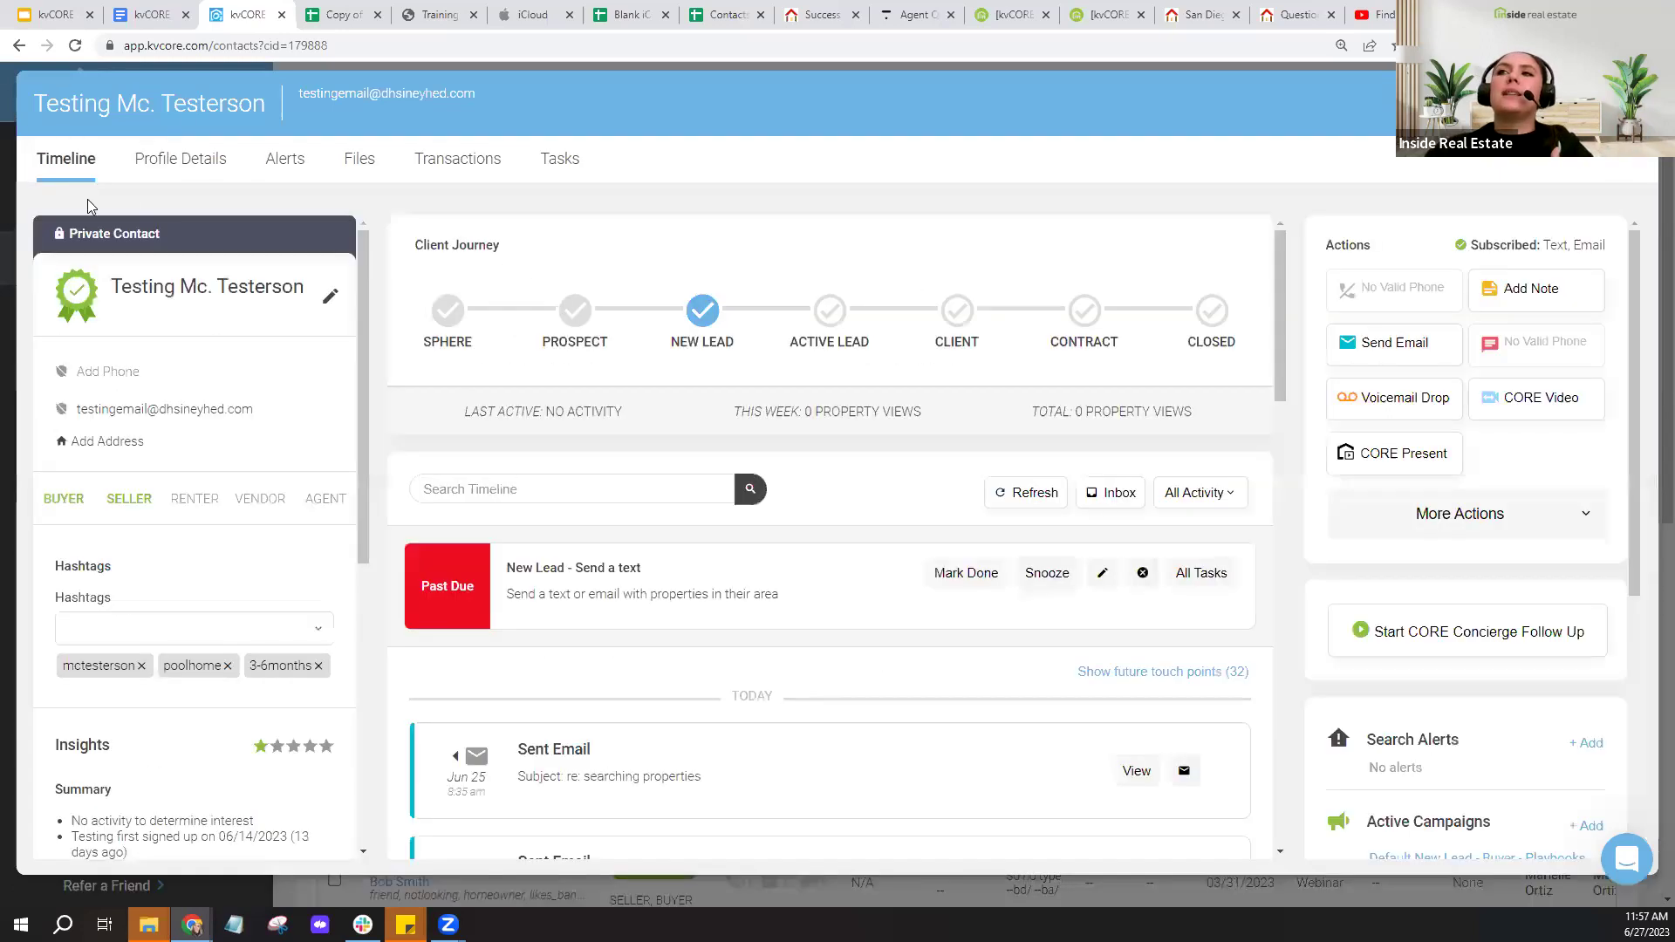
- Close the contact overlay and return to the lead-import spreadsheet
key("ctrl")
key("ctrl")
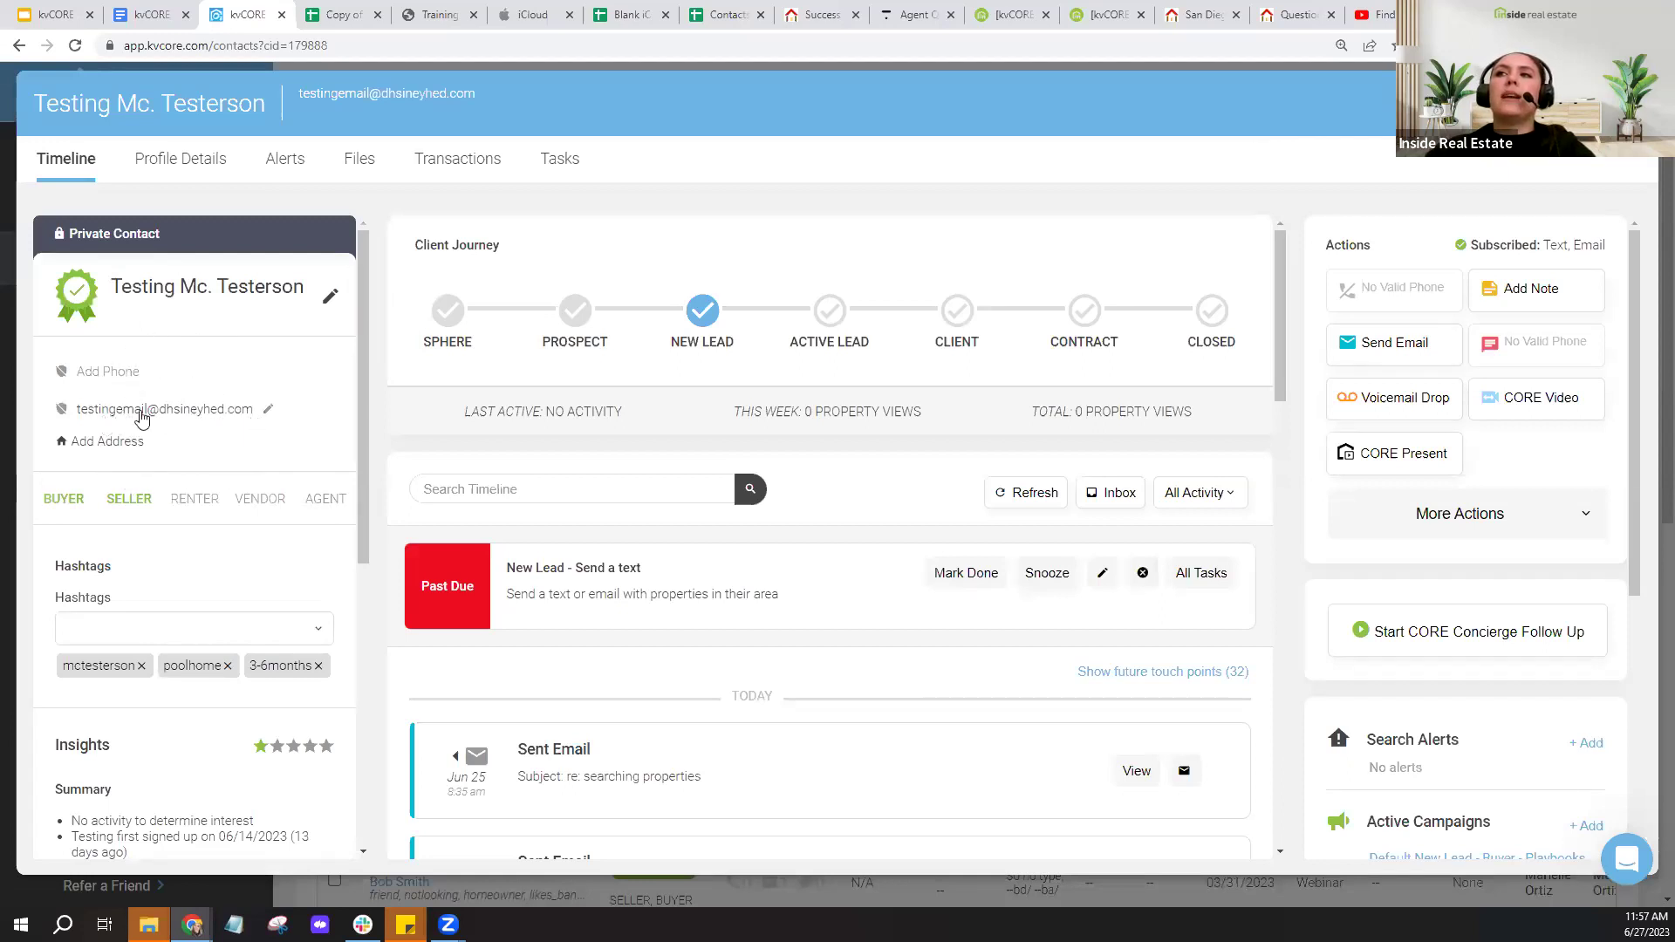
left_click(1628, 103)
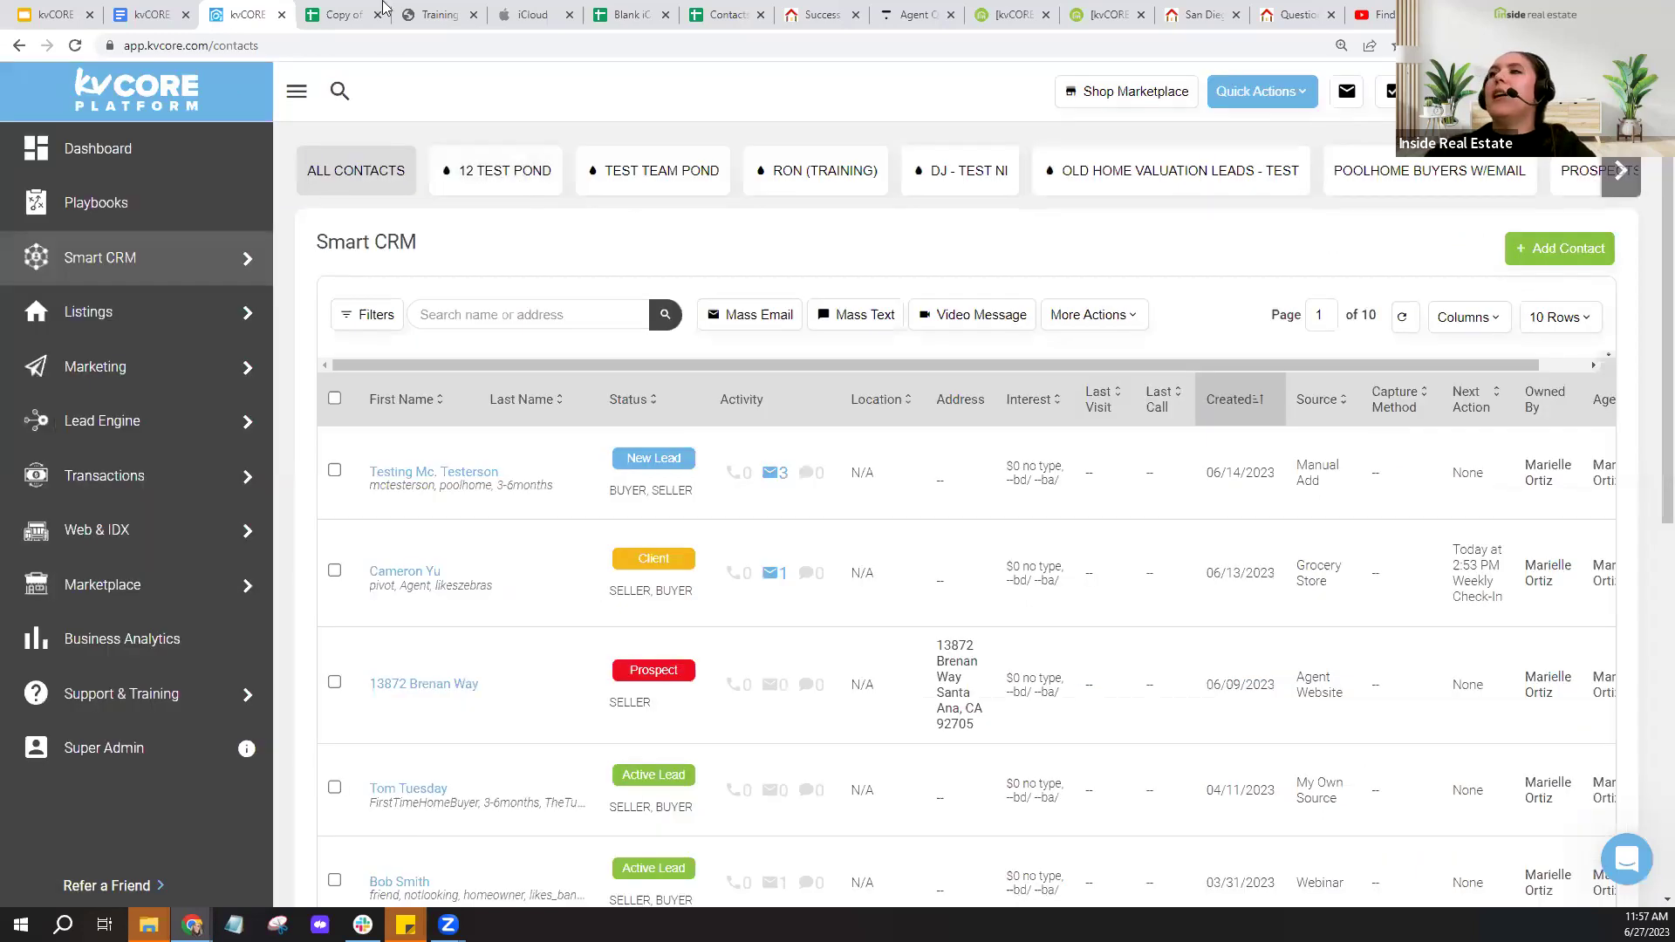
left_click(351, 13)
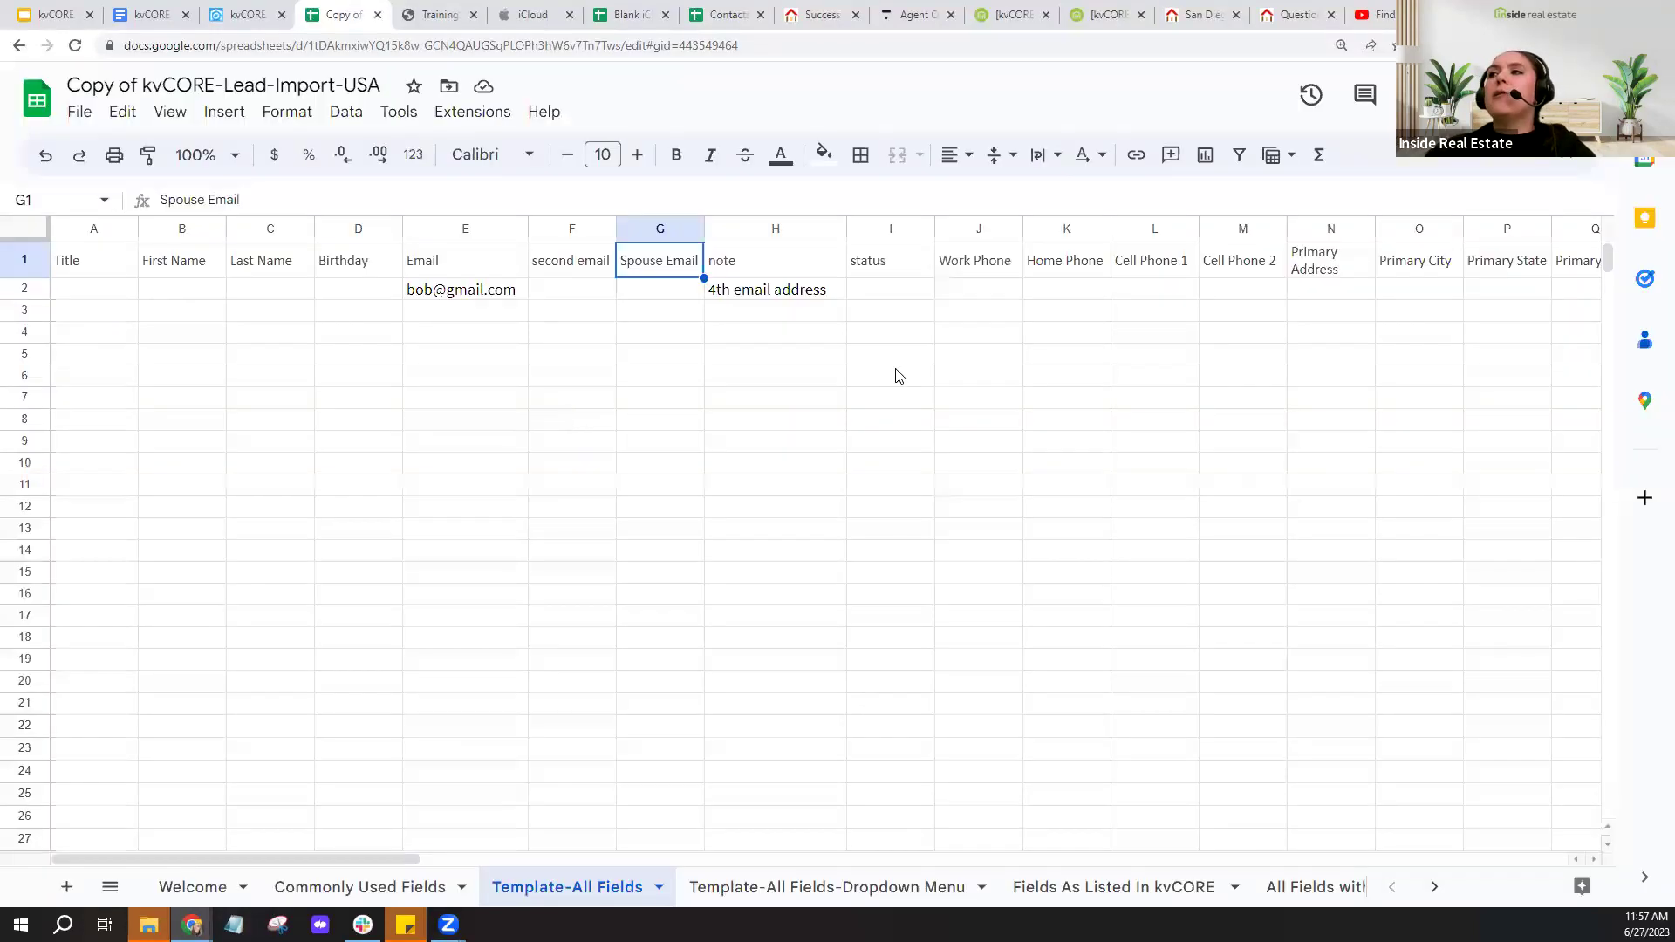
- Move the Cell Phone 1 and Cell Phone 2 columns into columns J and K
left_click(1169, 229)
left_click_drag(1169, 230, 1245, 229)
left_click(1246, 230)
left_click_drag(1086, 239, 1121, 362)
left_click(1172, 293)
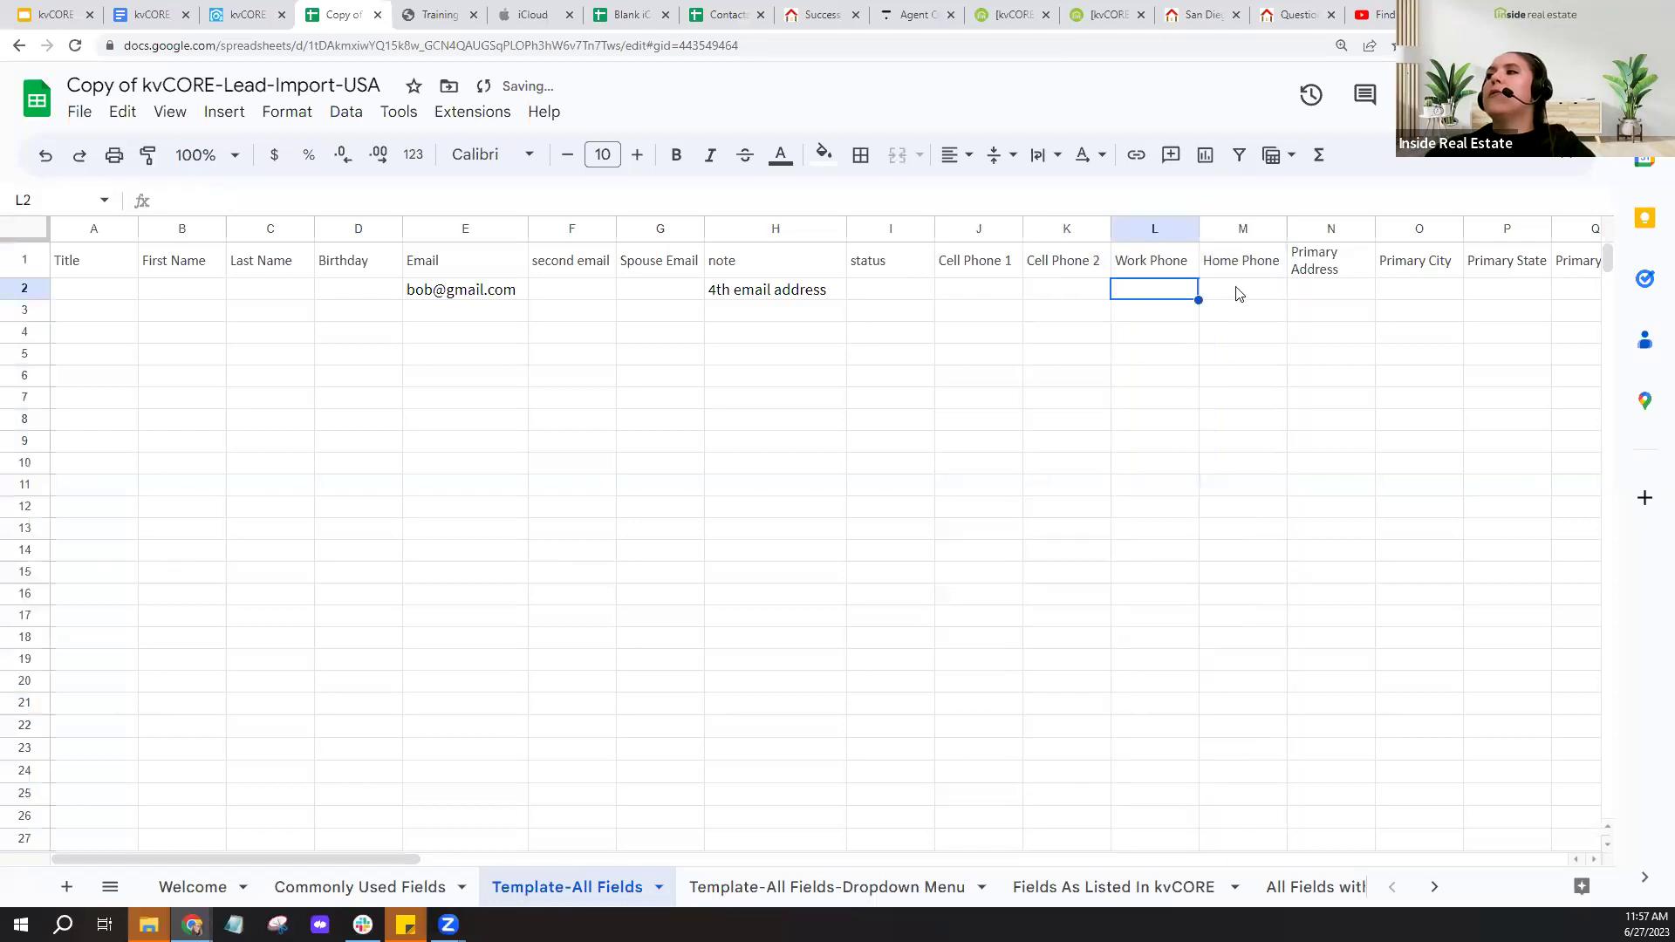
left_click(1238, 292)
left_click_drag(403, 855, 844, 869)
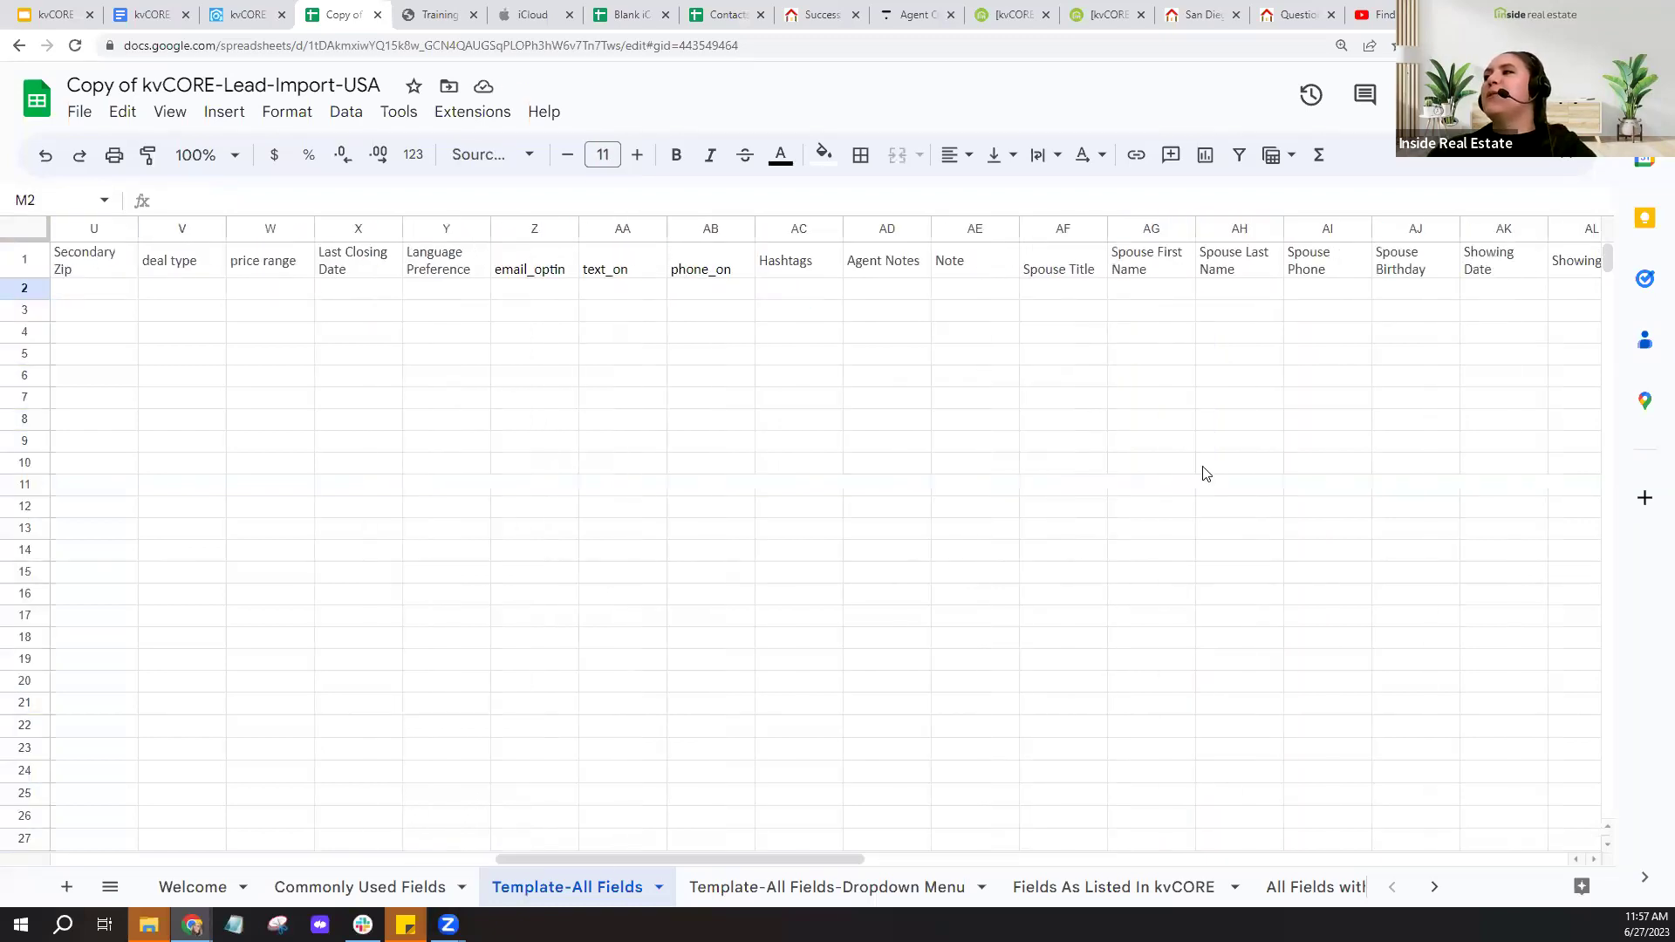
- Move the Spouse Phone column from AI to just after Home Phone
left_click(1330, 230)
left_click_drag(354, 279, 1042, 309)
left_click(843, 397)
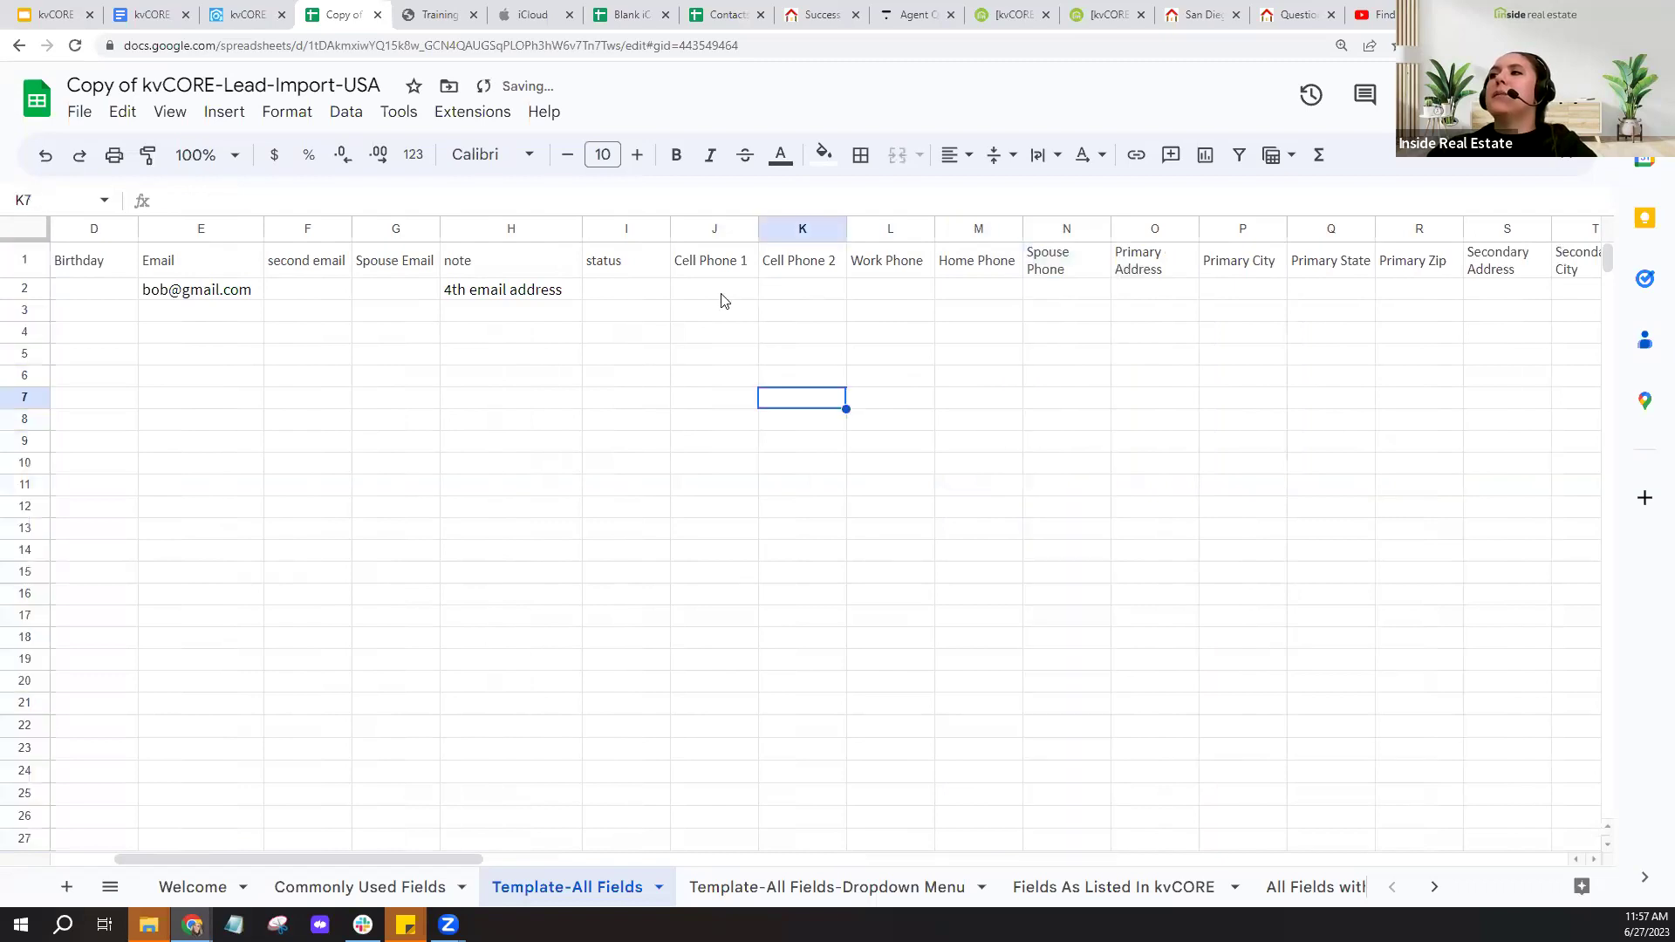
left_click_drag(721, 296, 1076, 299)
left_click(949, 426)
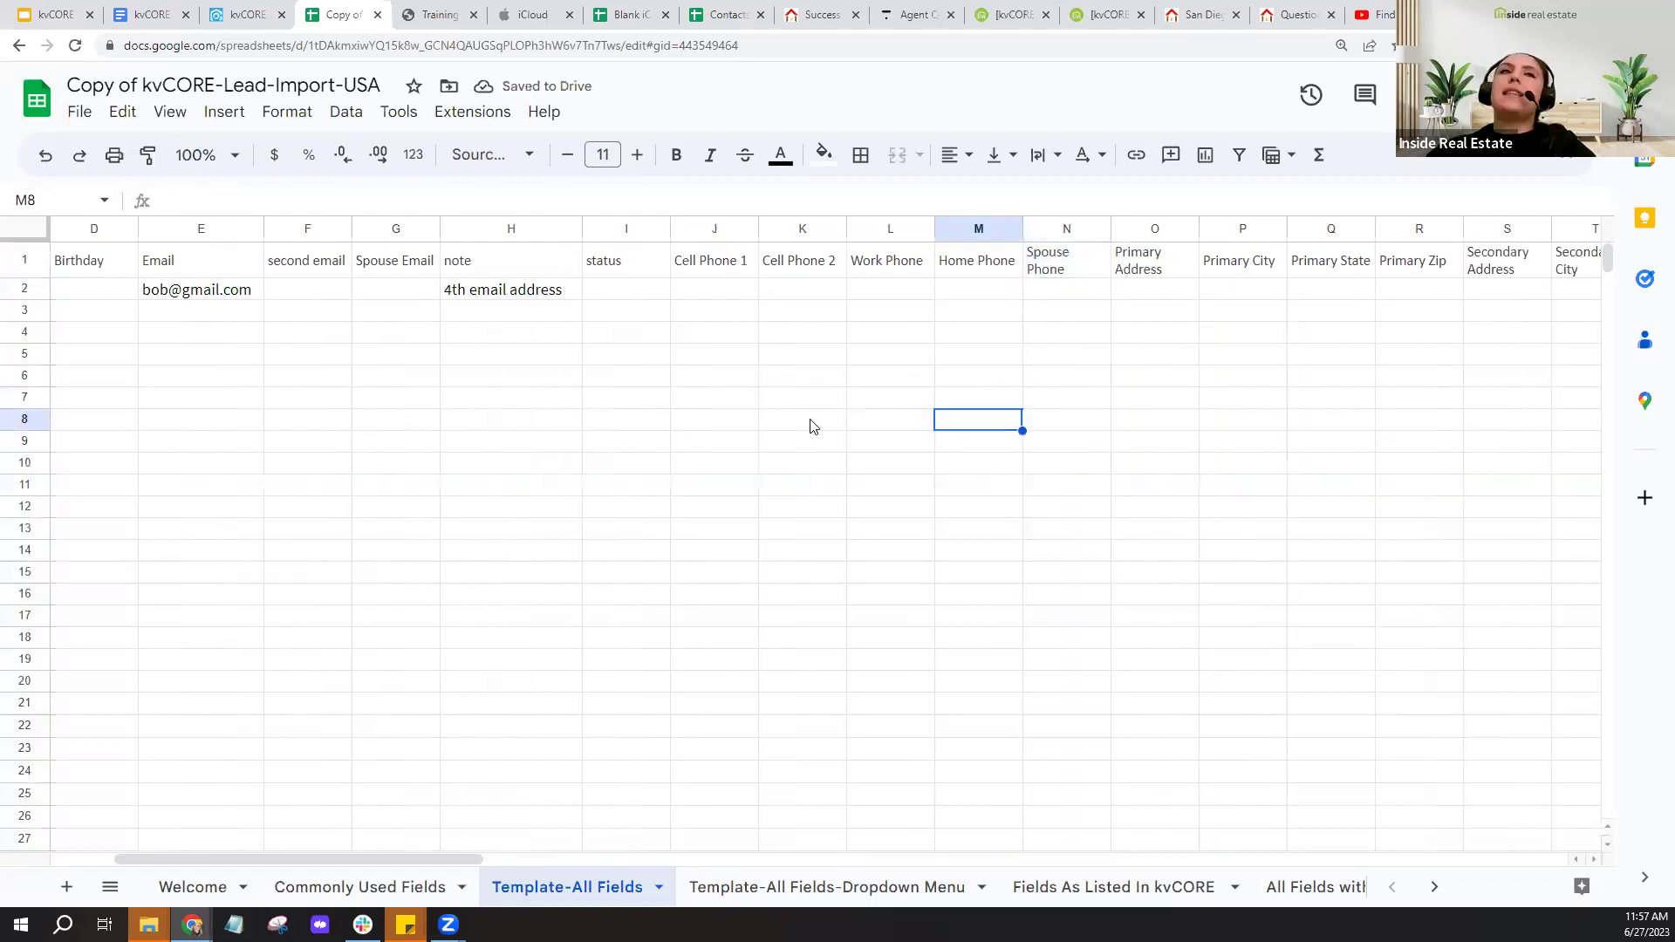
- Point out the grouped Cell Phone 1, Cell Phone 2, Work, Home and Spouse Phone headers
left_click(711, 274)
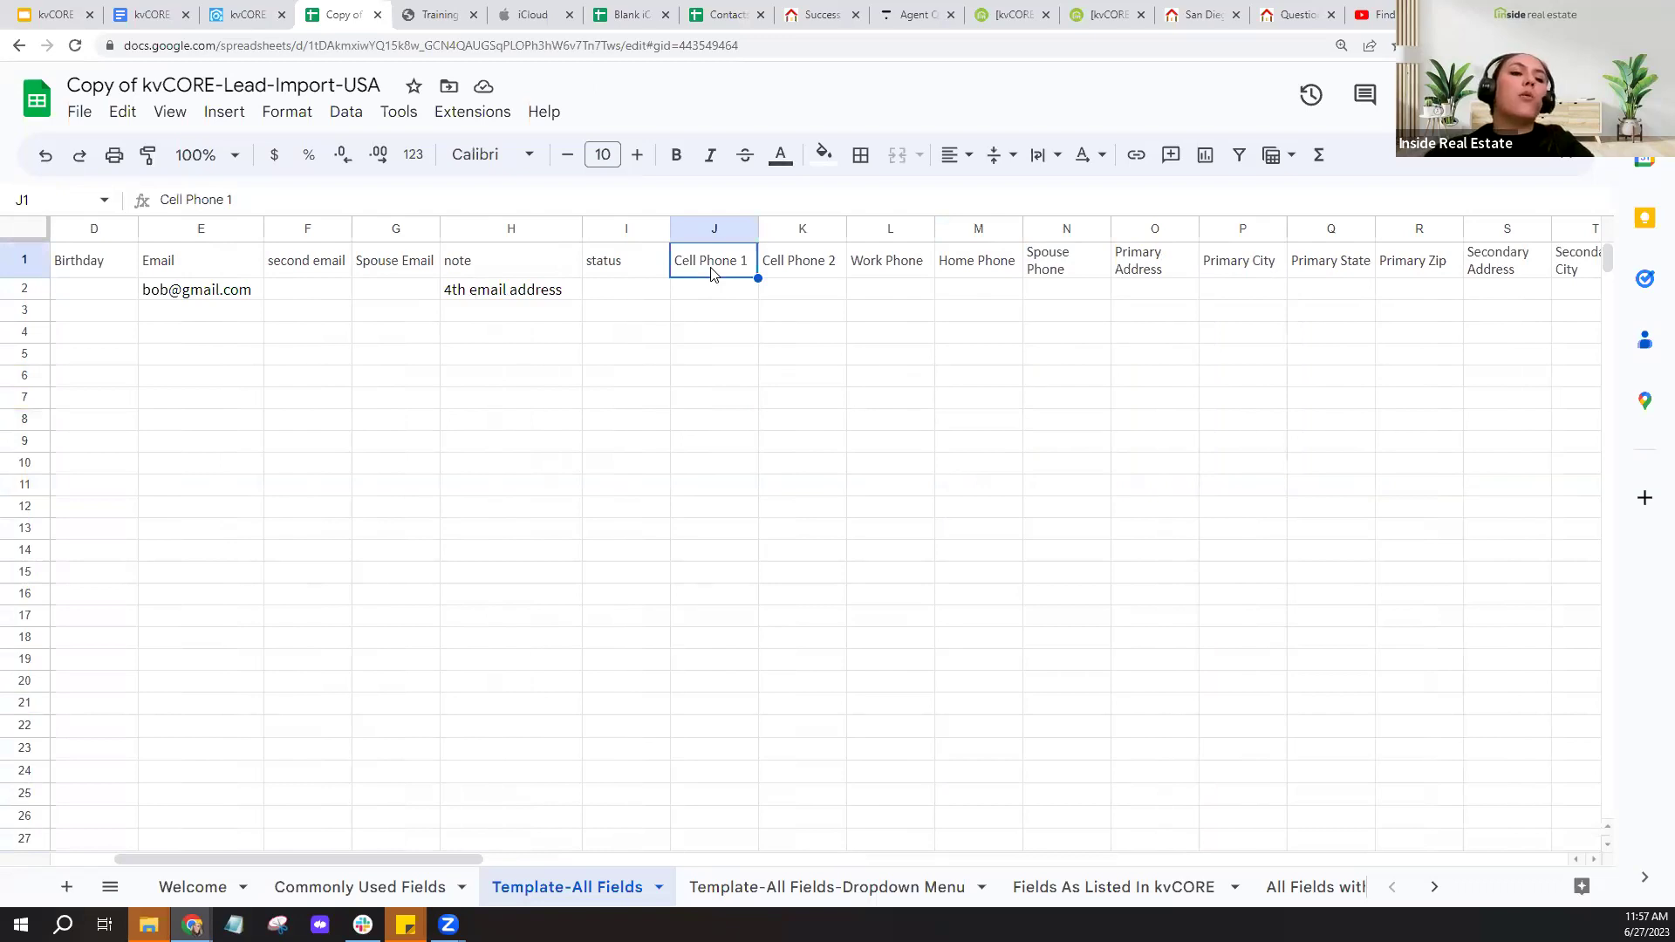
left_click(711, 273)
left_click(711, 273)
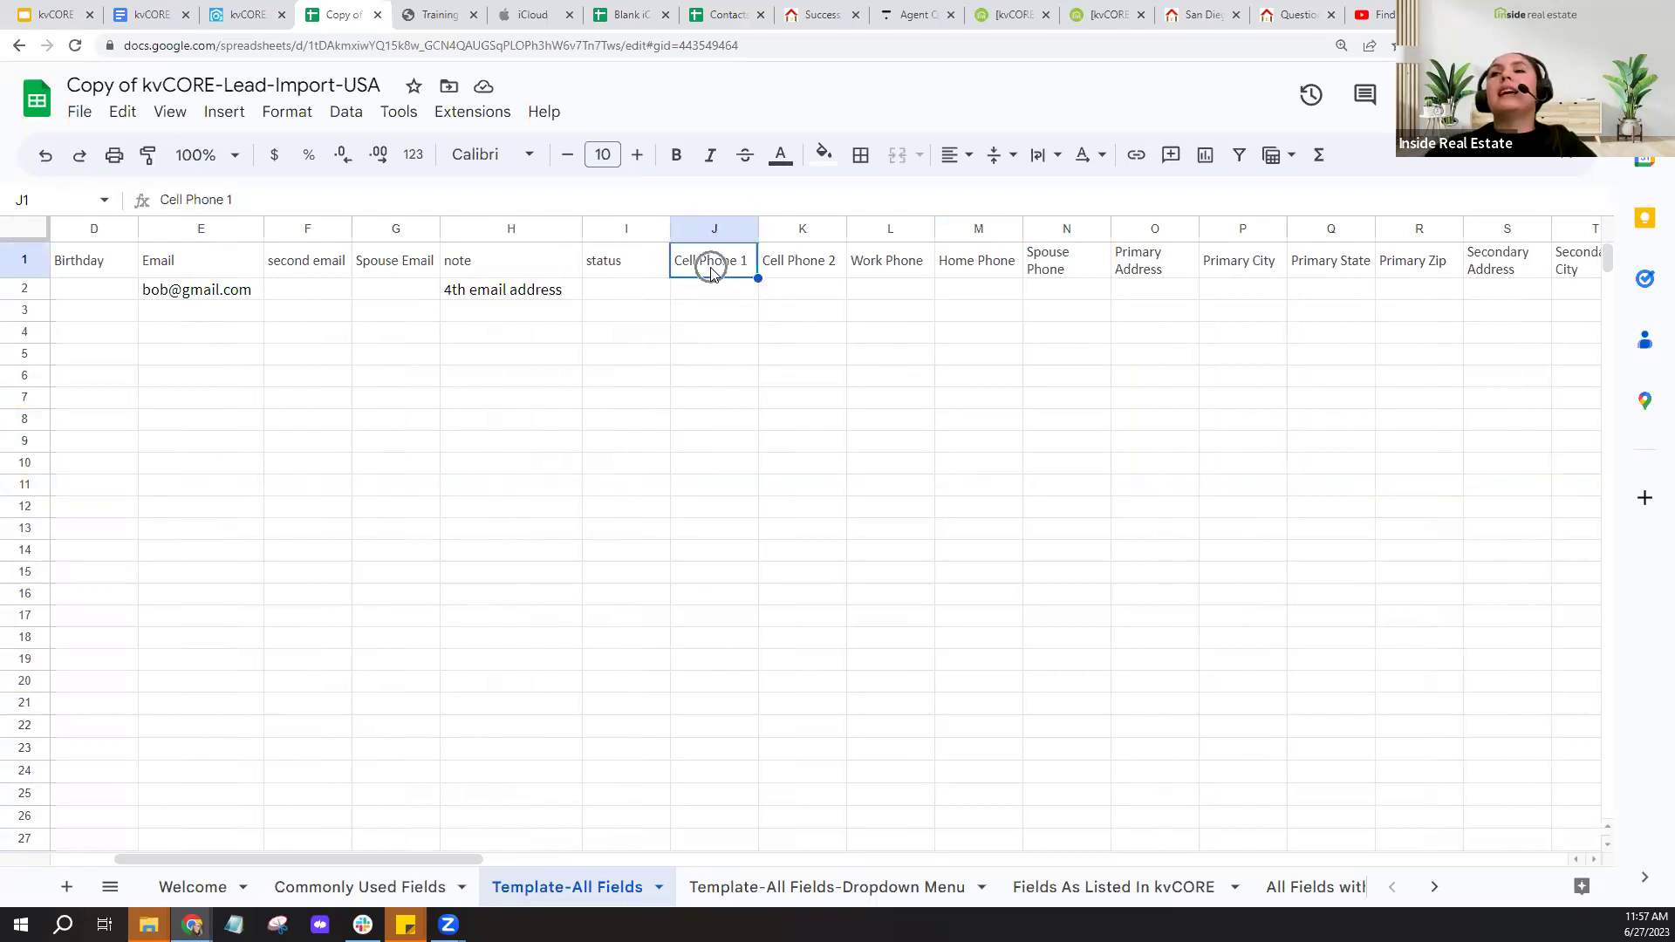
left_click(711, 273)
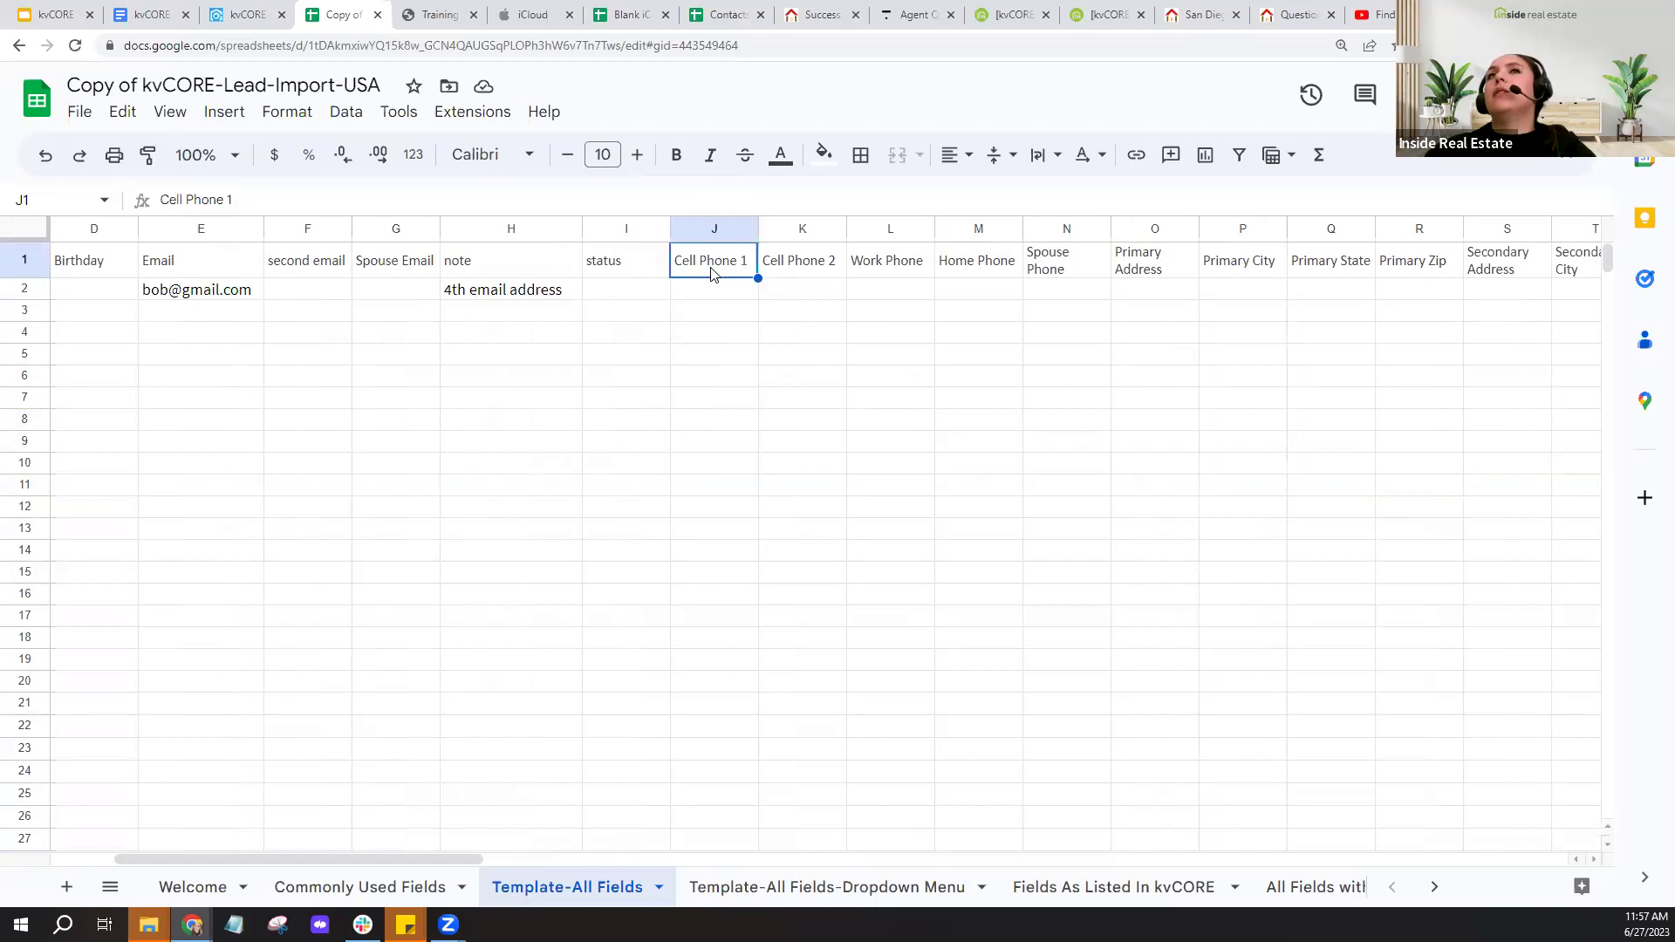
key("Right")
left_click(859, 267)
left_click(1005, 272)
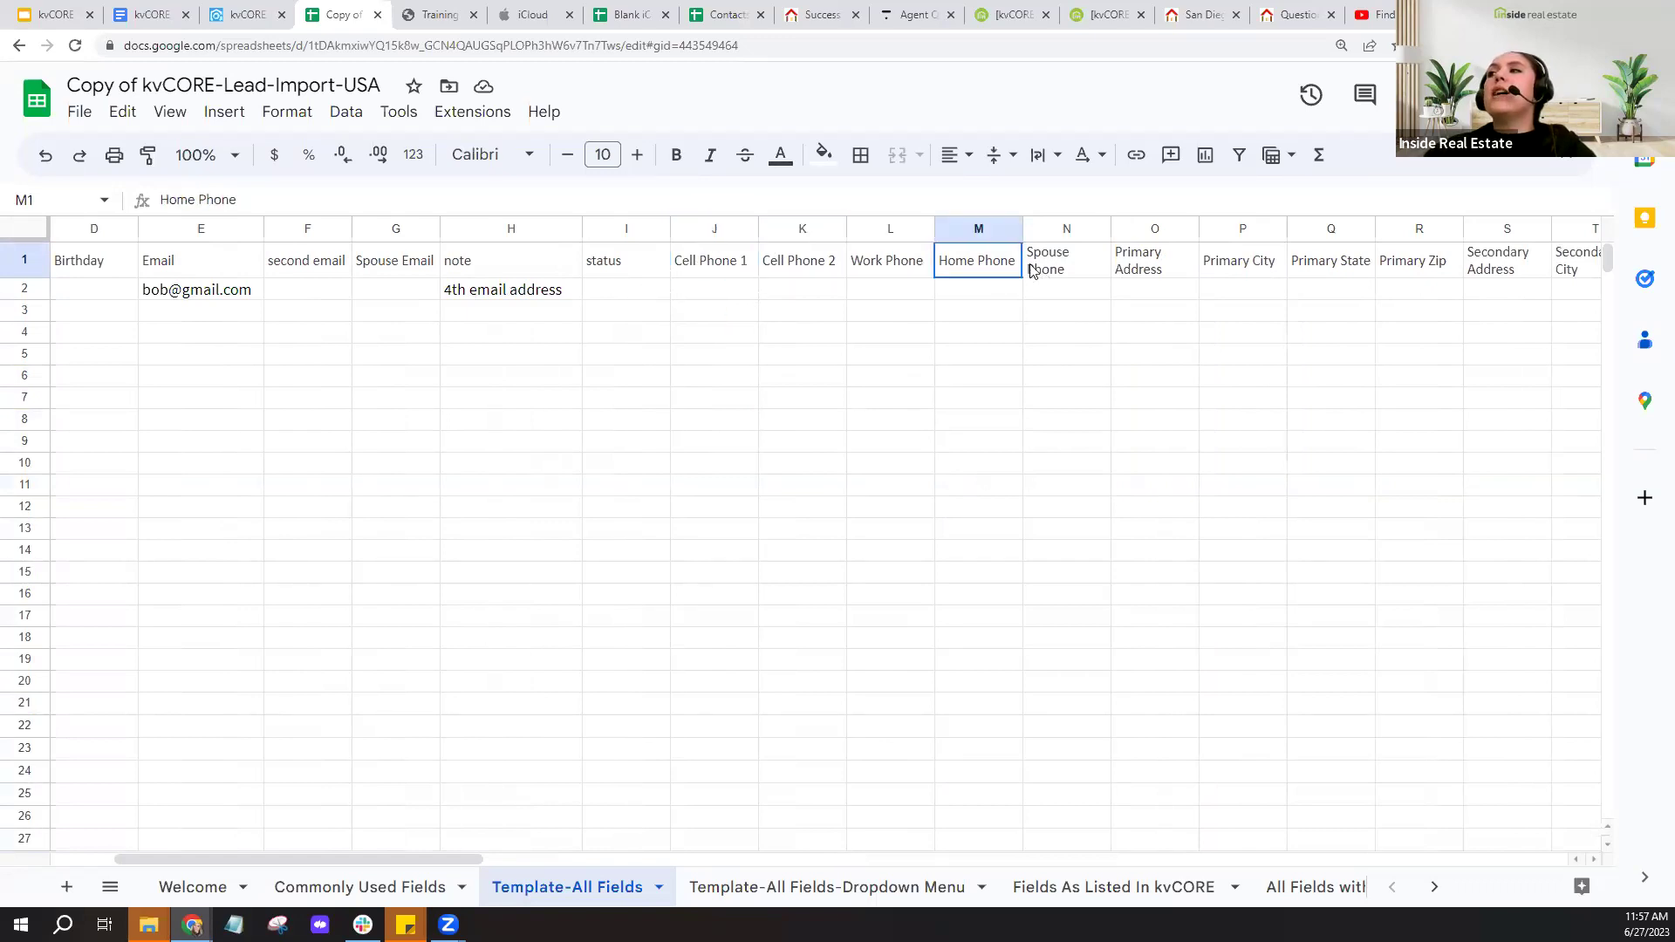
left_click(1034, 270)
- Highlight the grouped phone fields in row 2 and point out the existing sample e-mail
left_click(1035, 355)
left_click_drag(807, 321, 1052, 292)
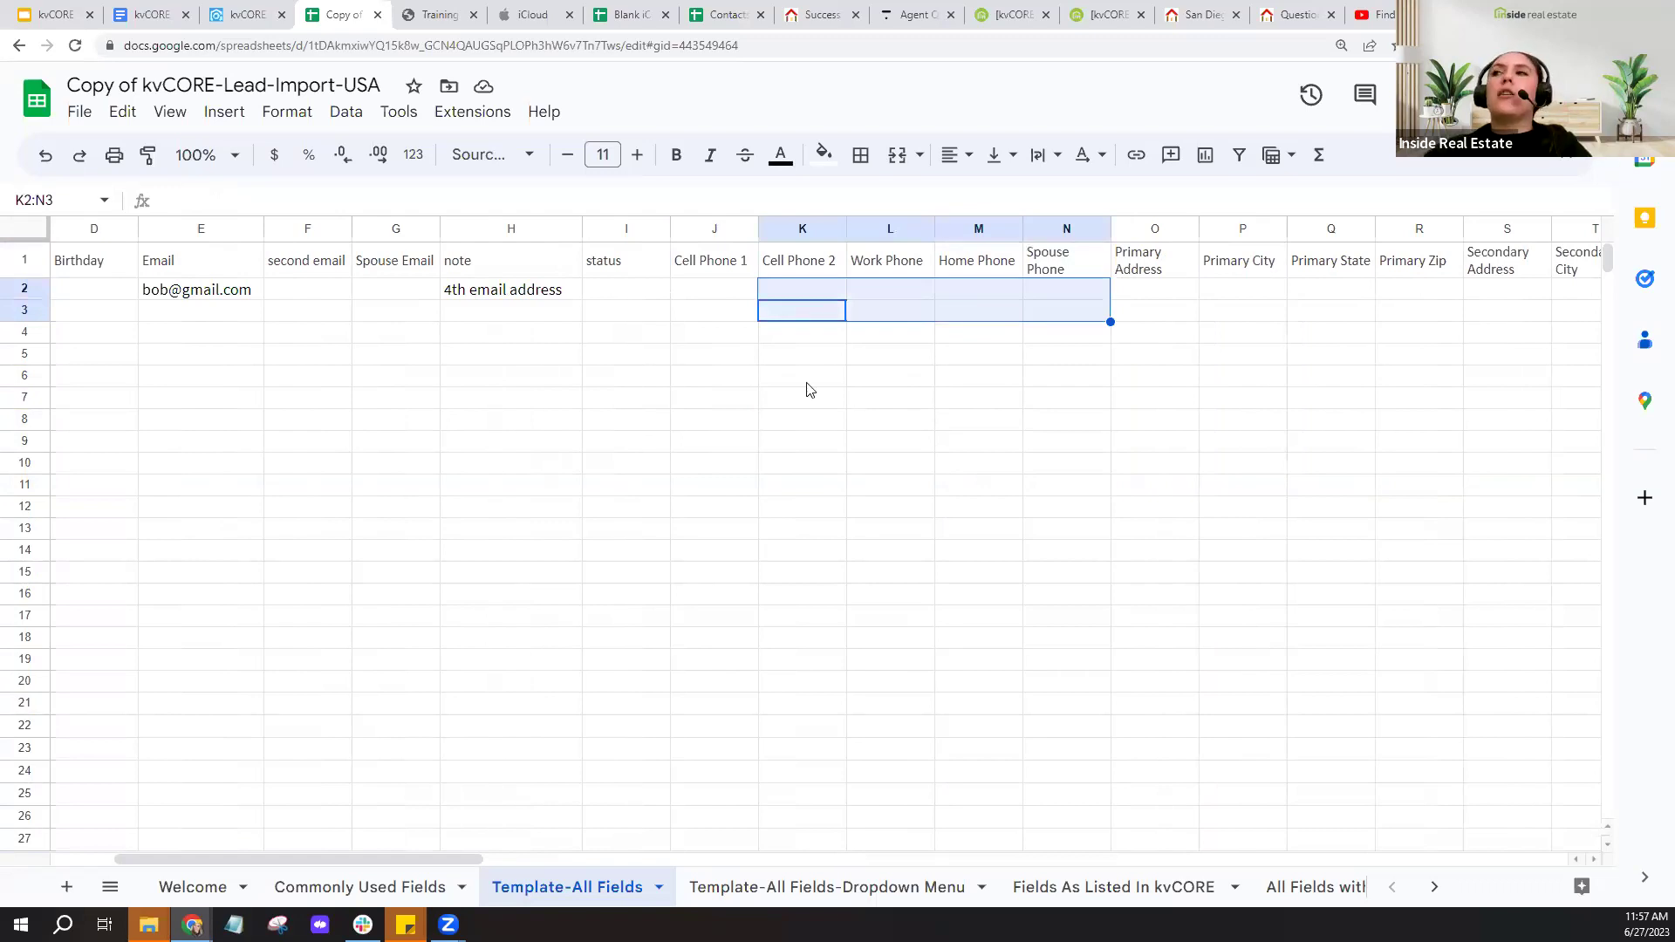
left_click(702, 310)
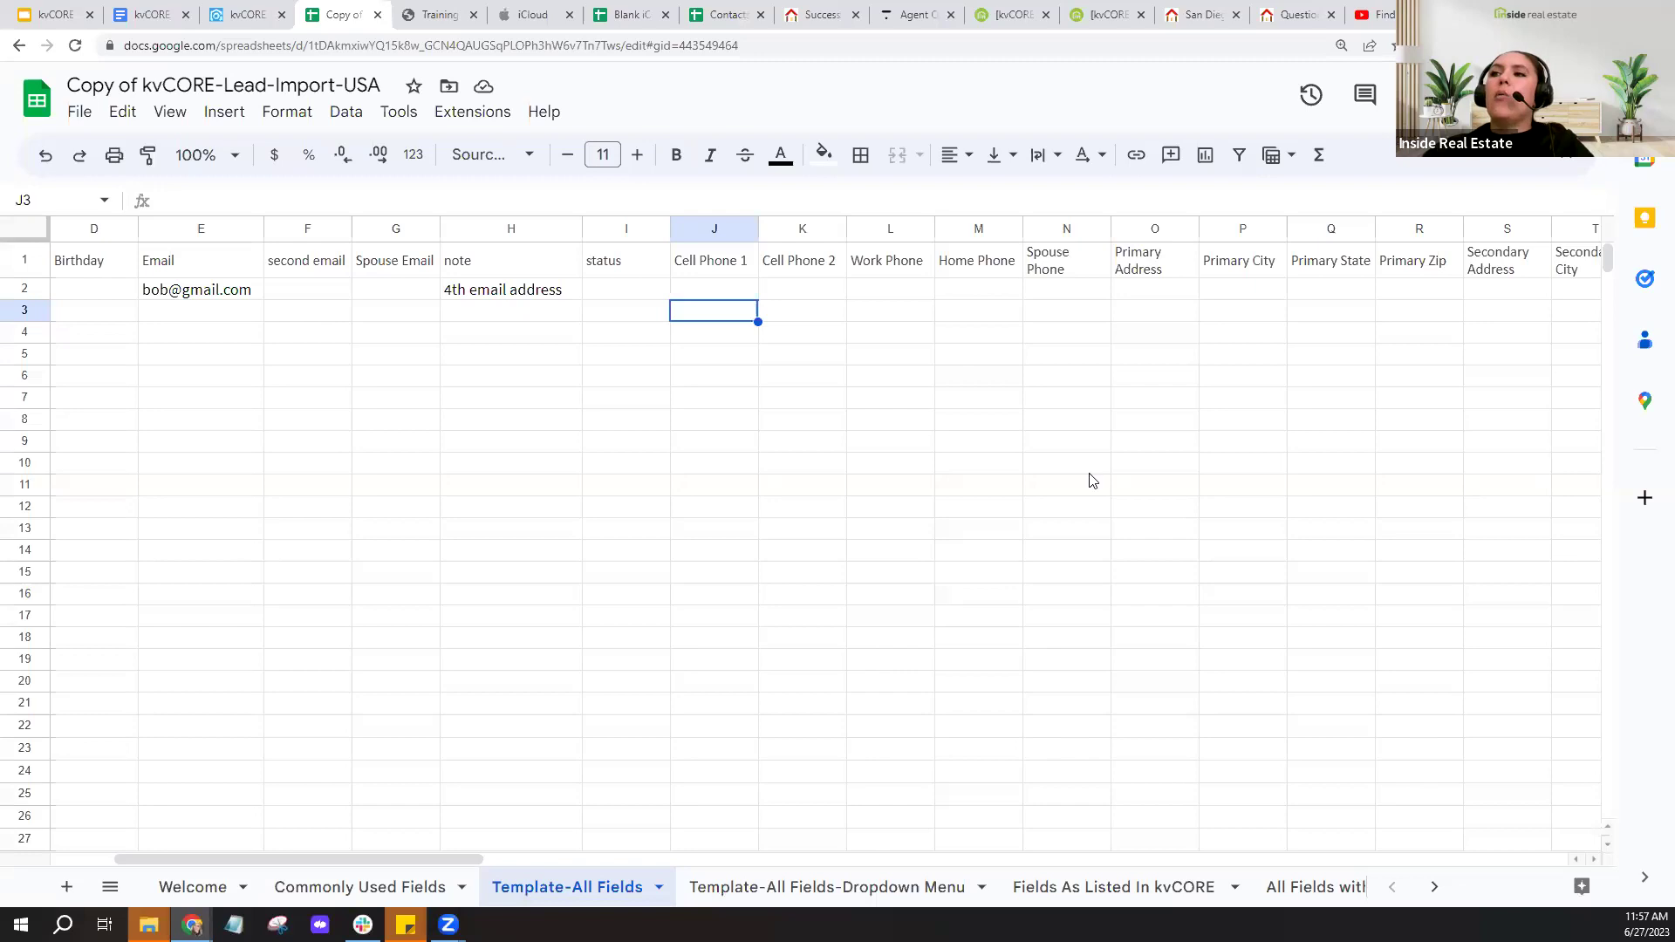
left_click_drag(445, 852, 382, 852)
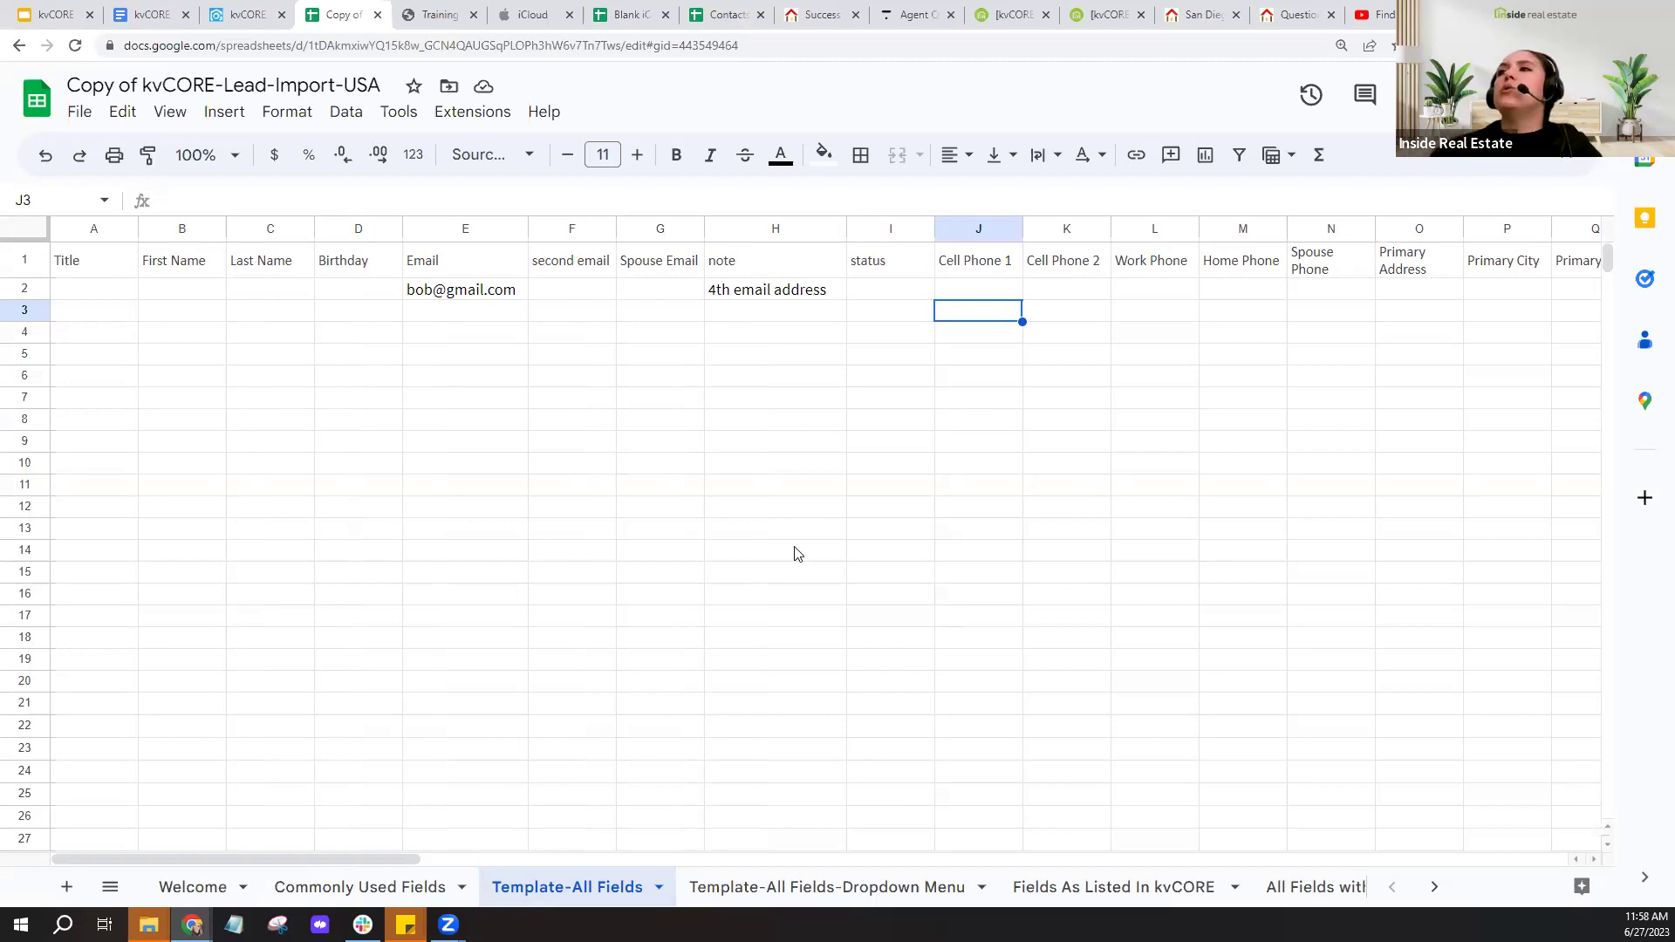
left_click(491, 295)
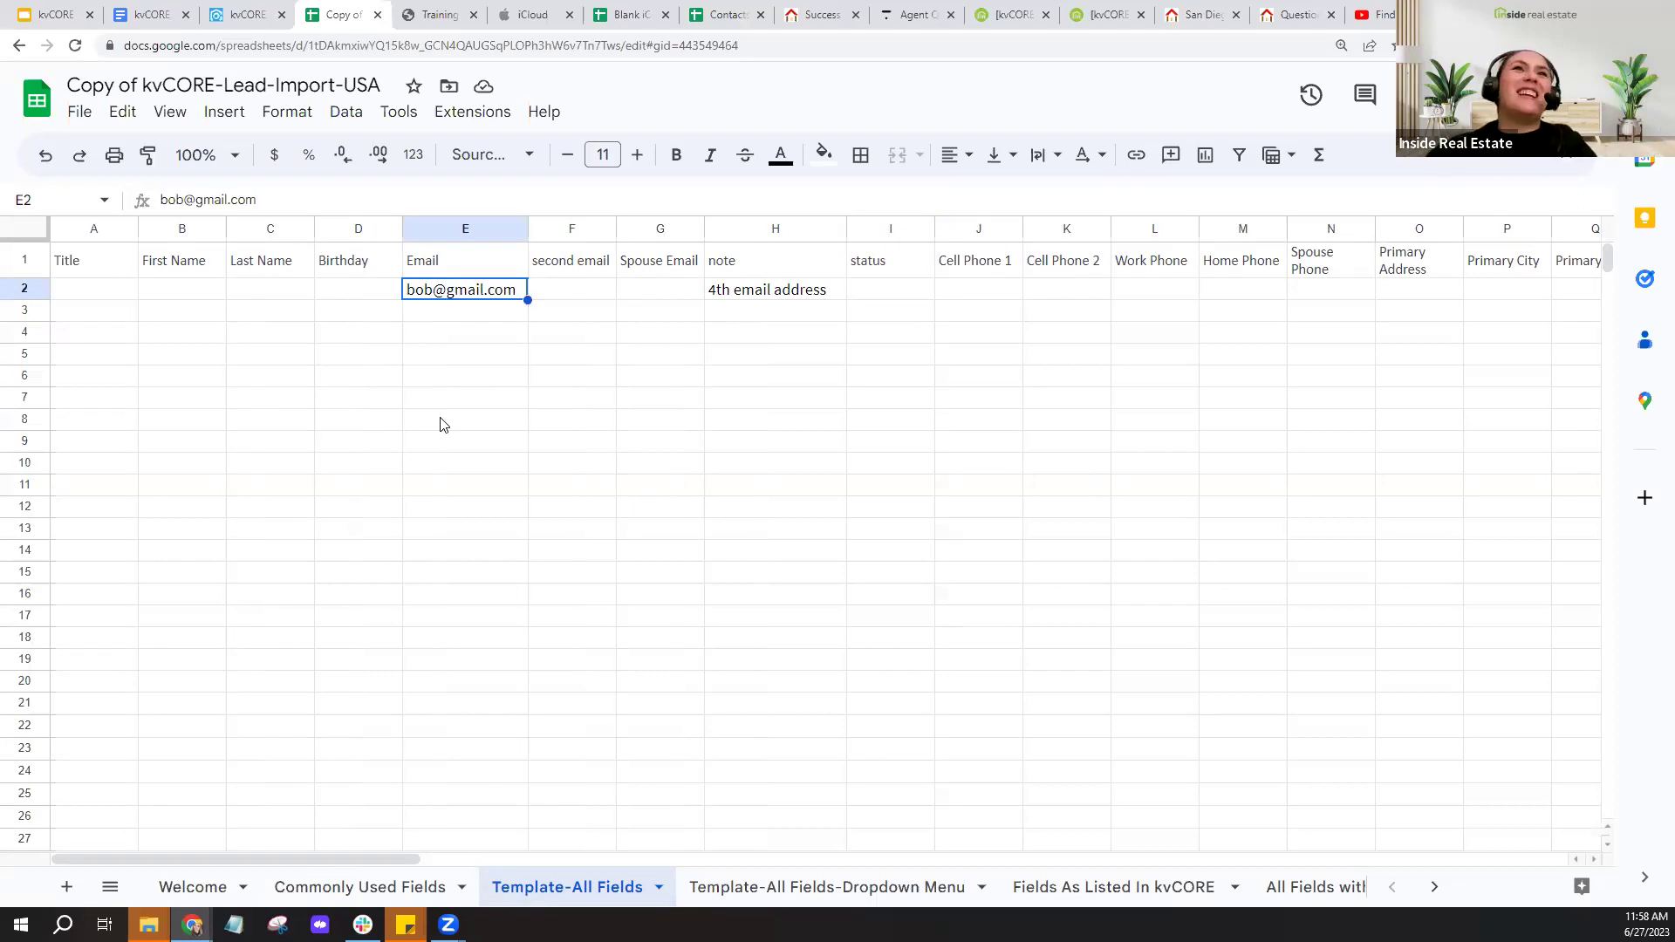
- Widen First Name and enter the couple's first names and shared last name in row 2
left_click(213, 295)
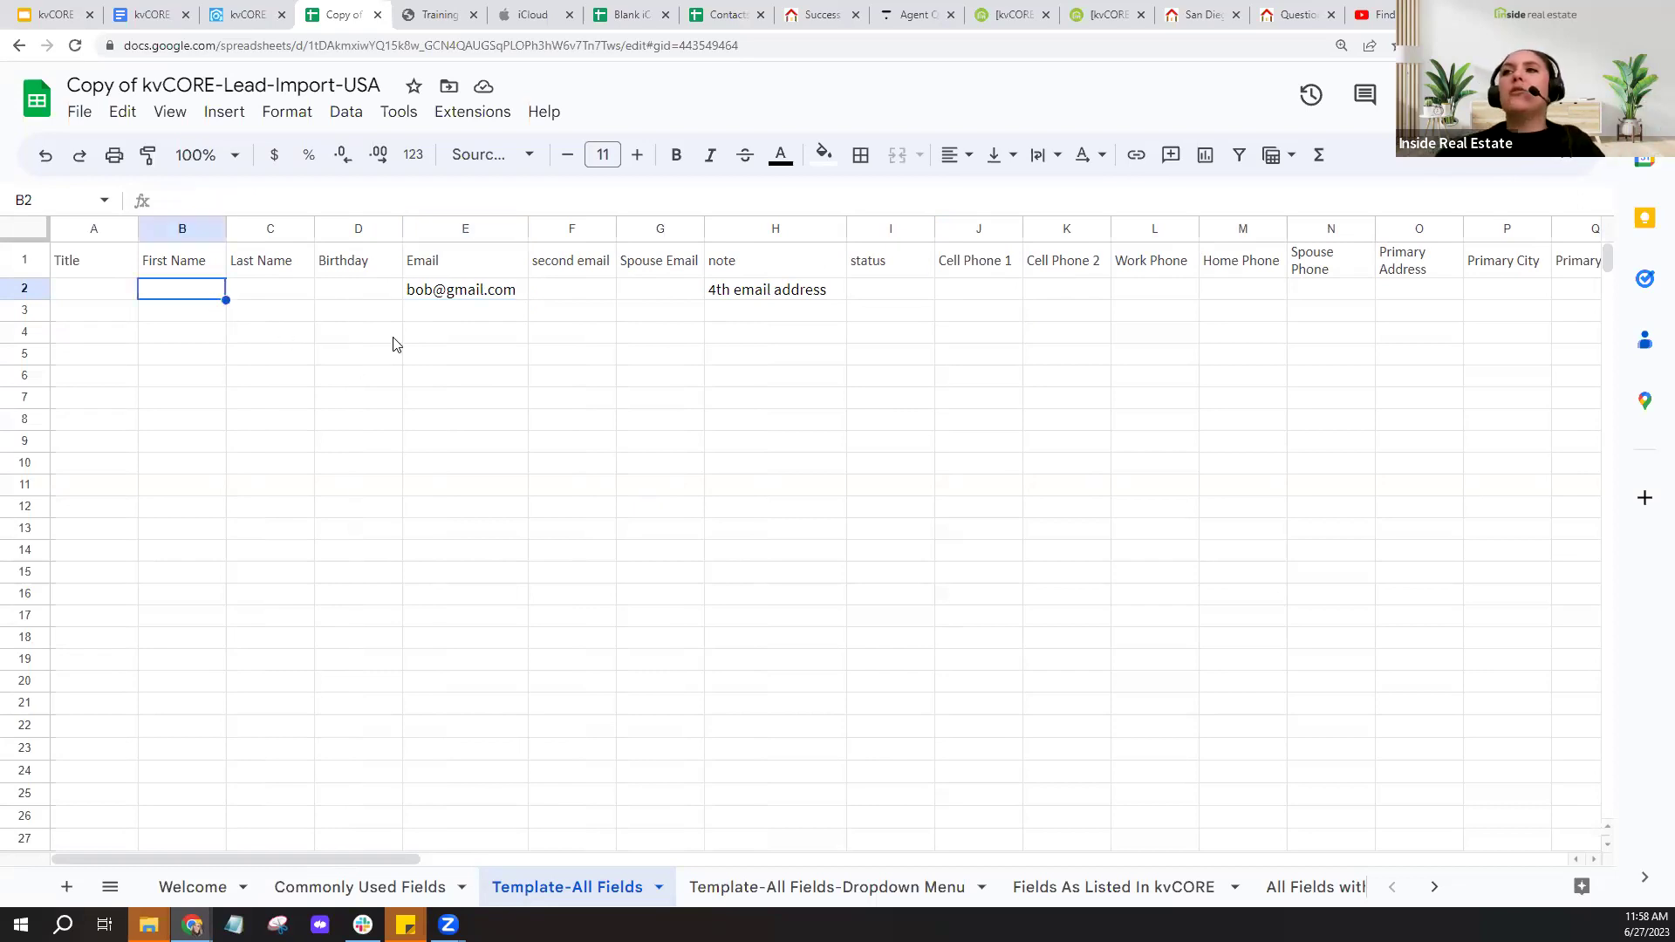
left_click_drag(226, 229, 362, 229)
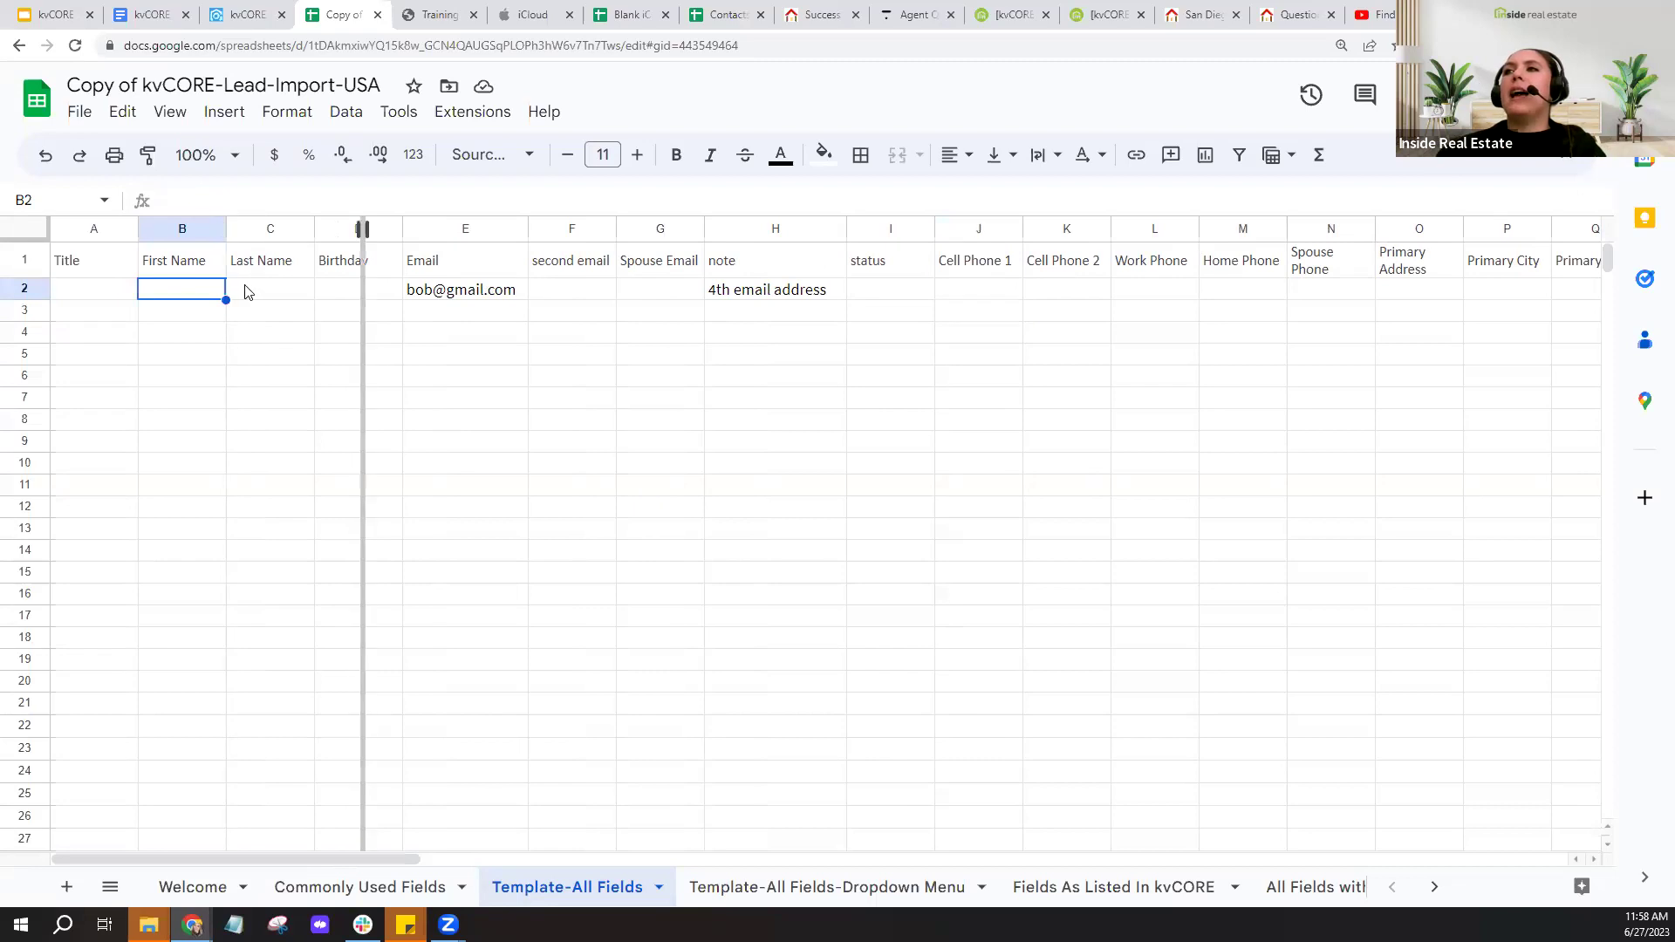
double_click(244, 290)
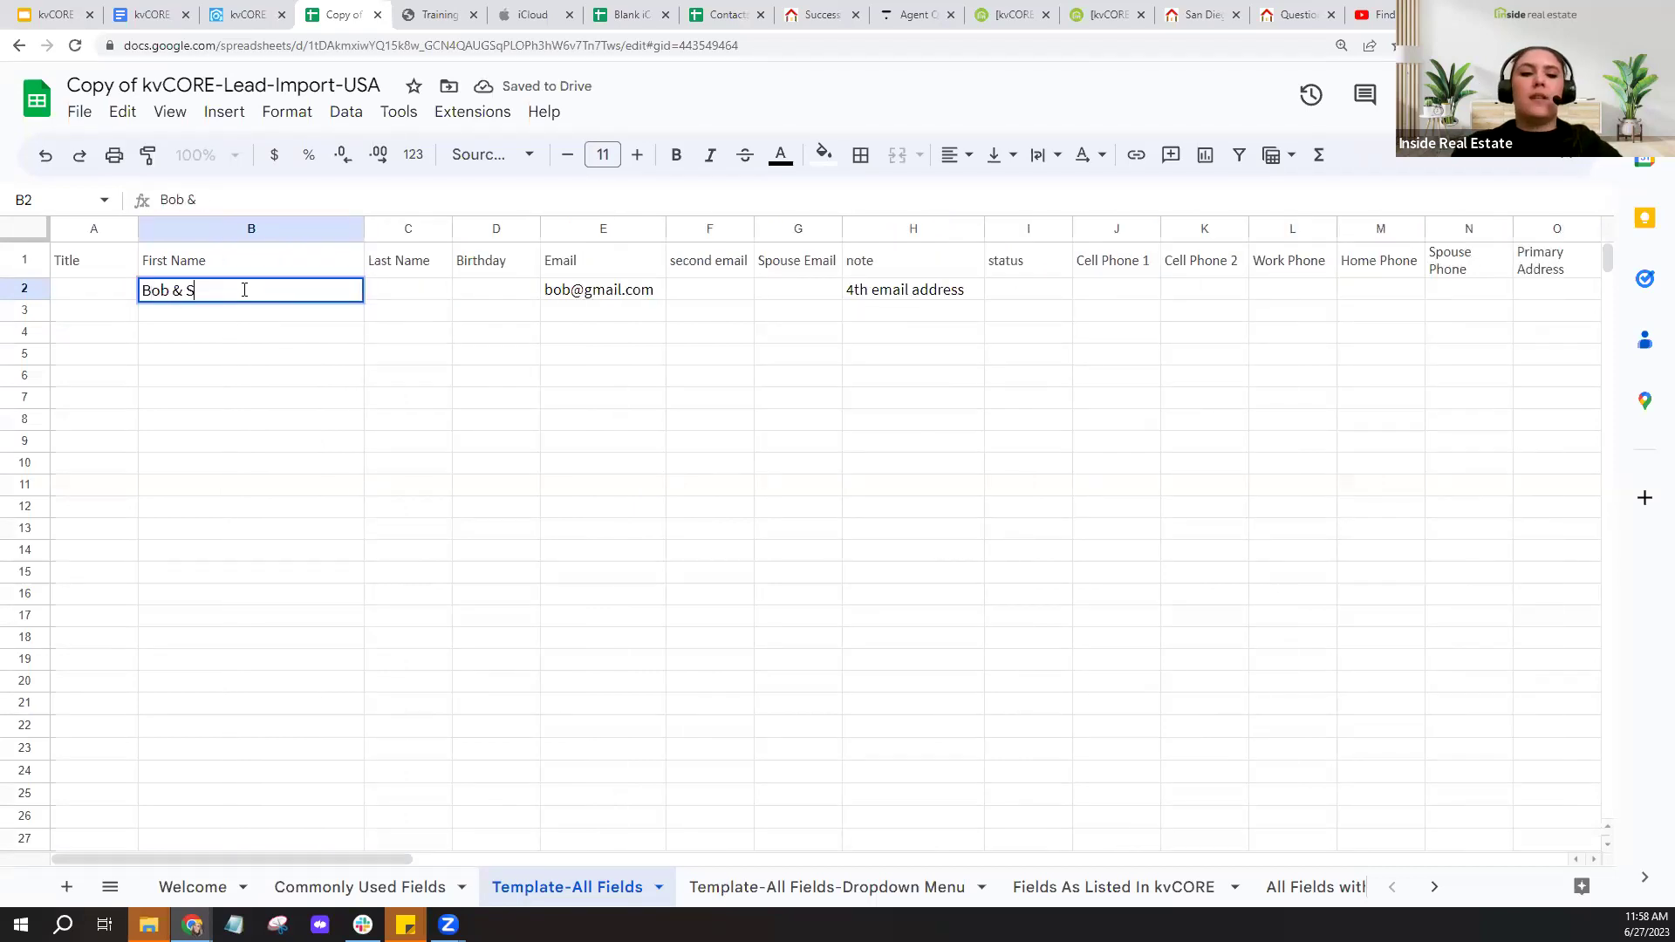
left_click(418, 289)
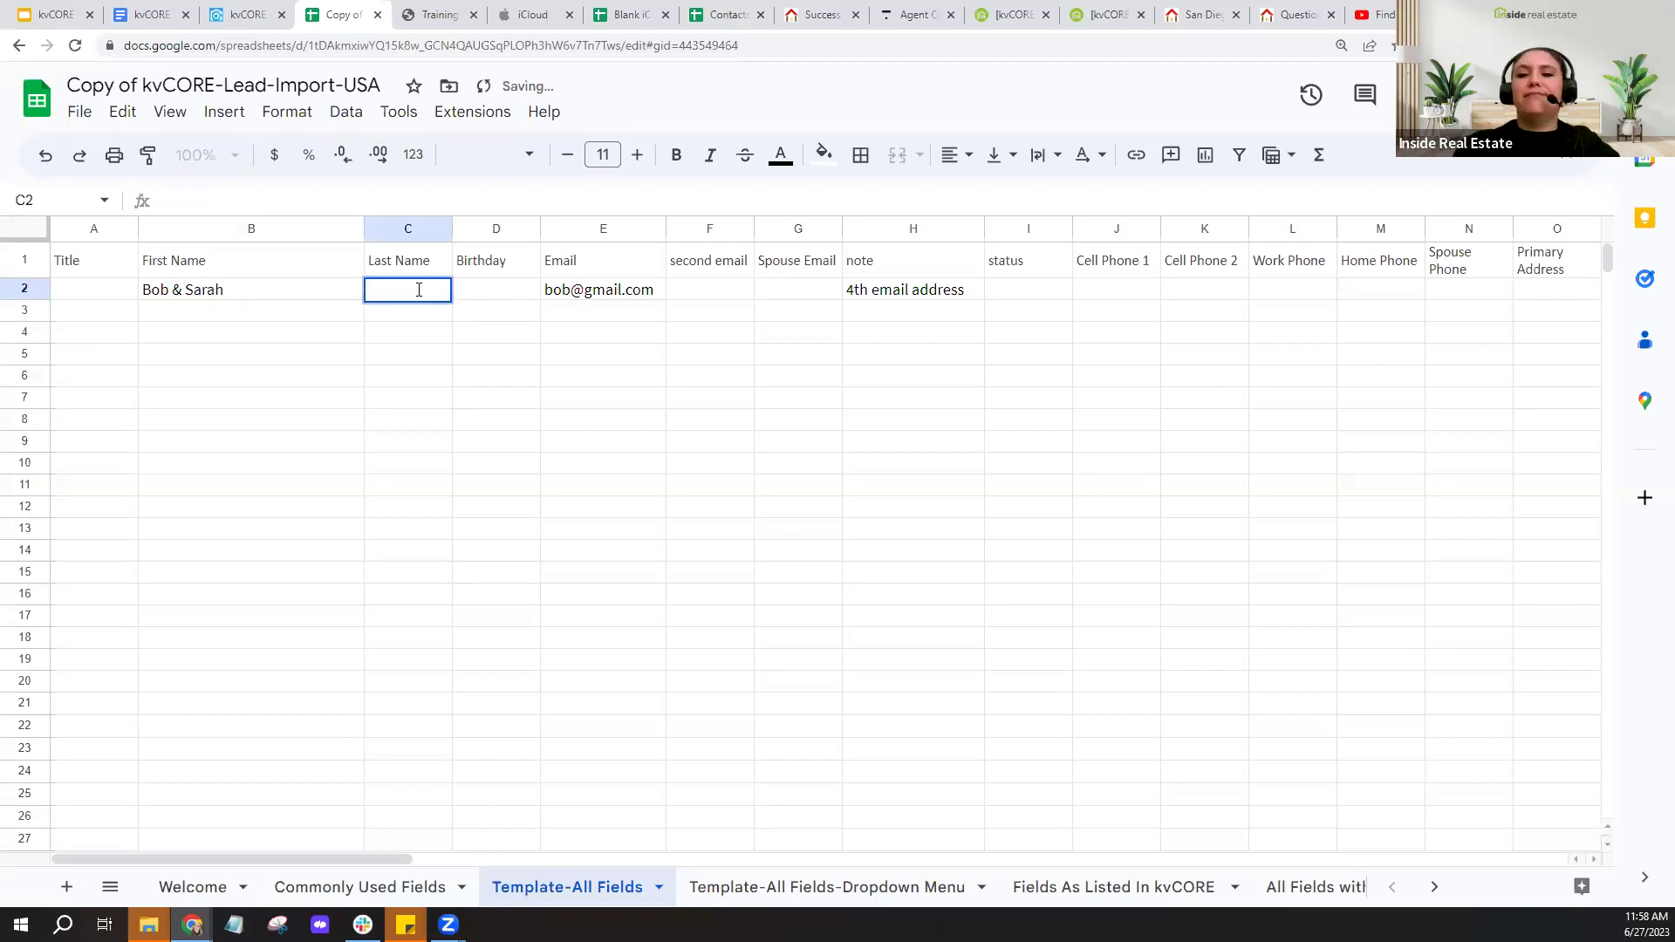
type("Smith")
left_click(423, 514)
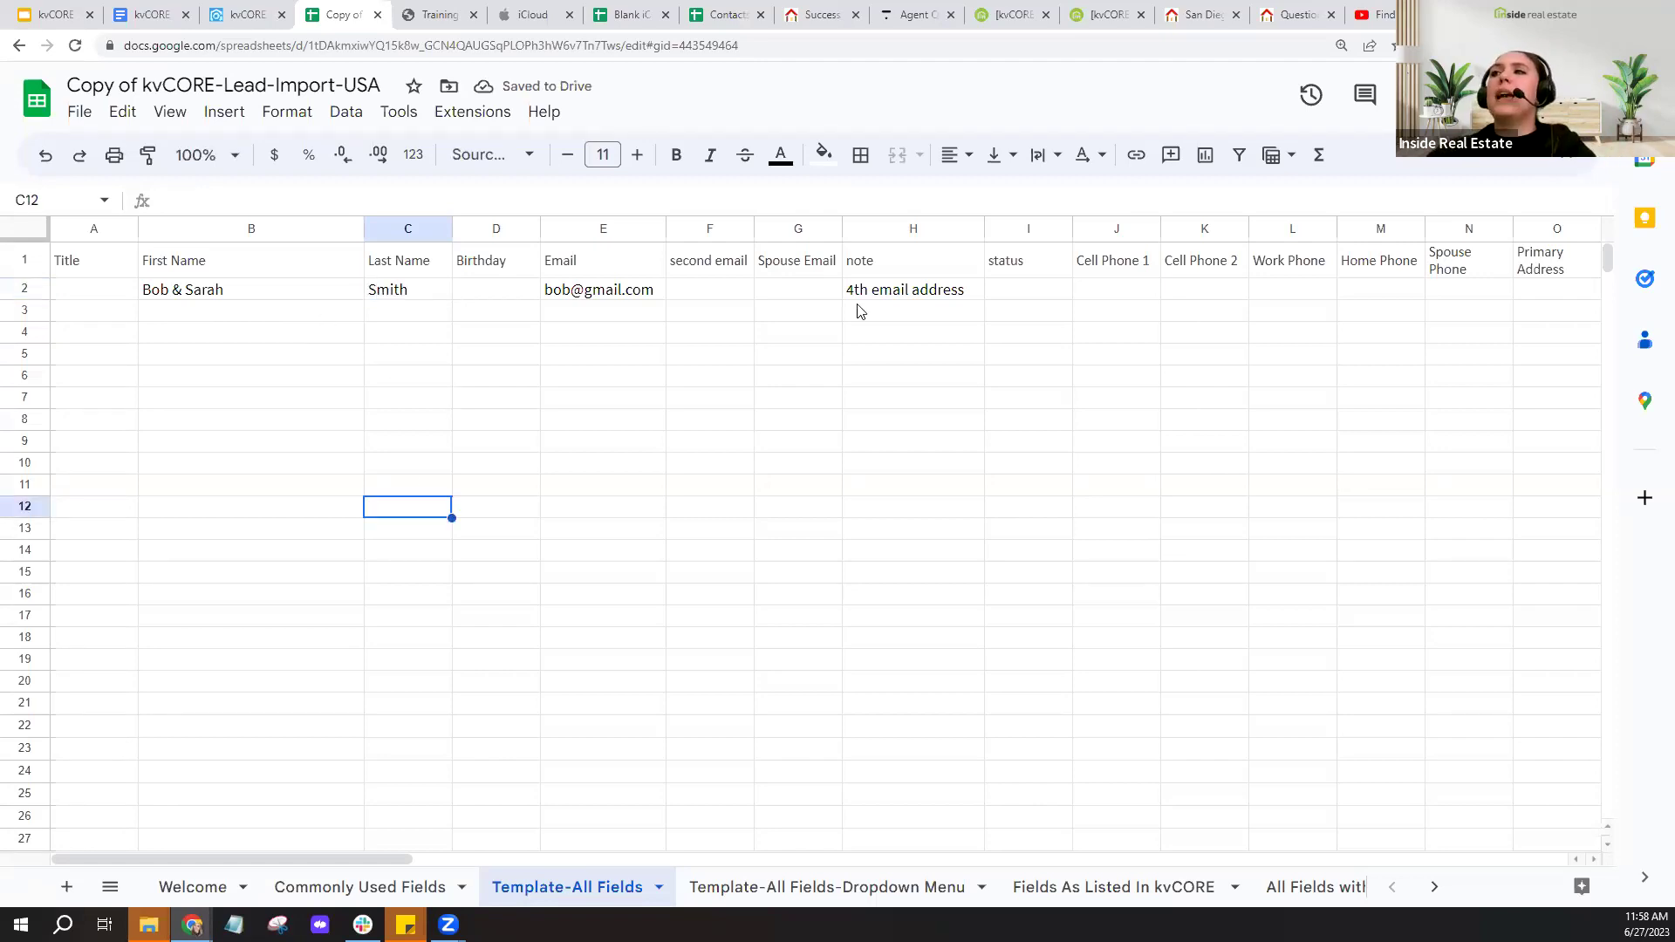
- Check row 2's Email cell and the empty Cell Phone 1 cell
left_click(610, 291)
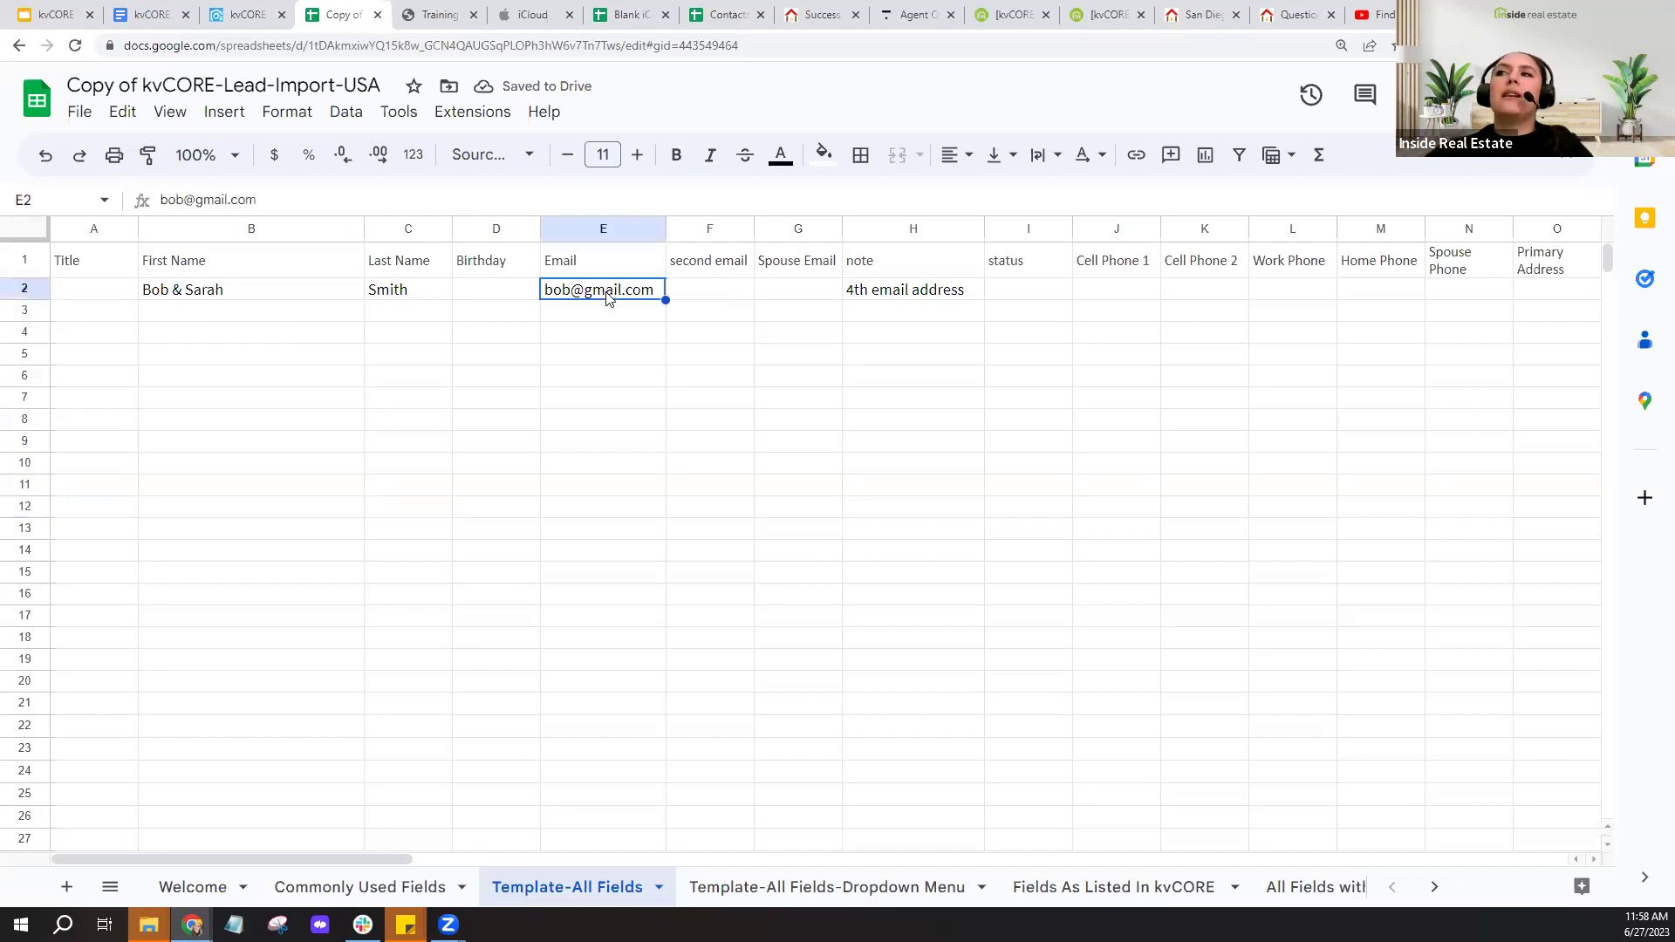
left_click(1148, 288)
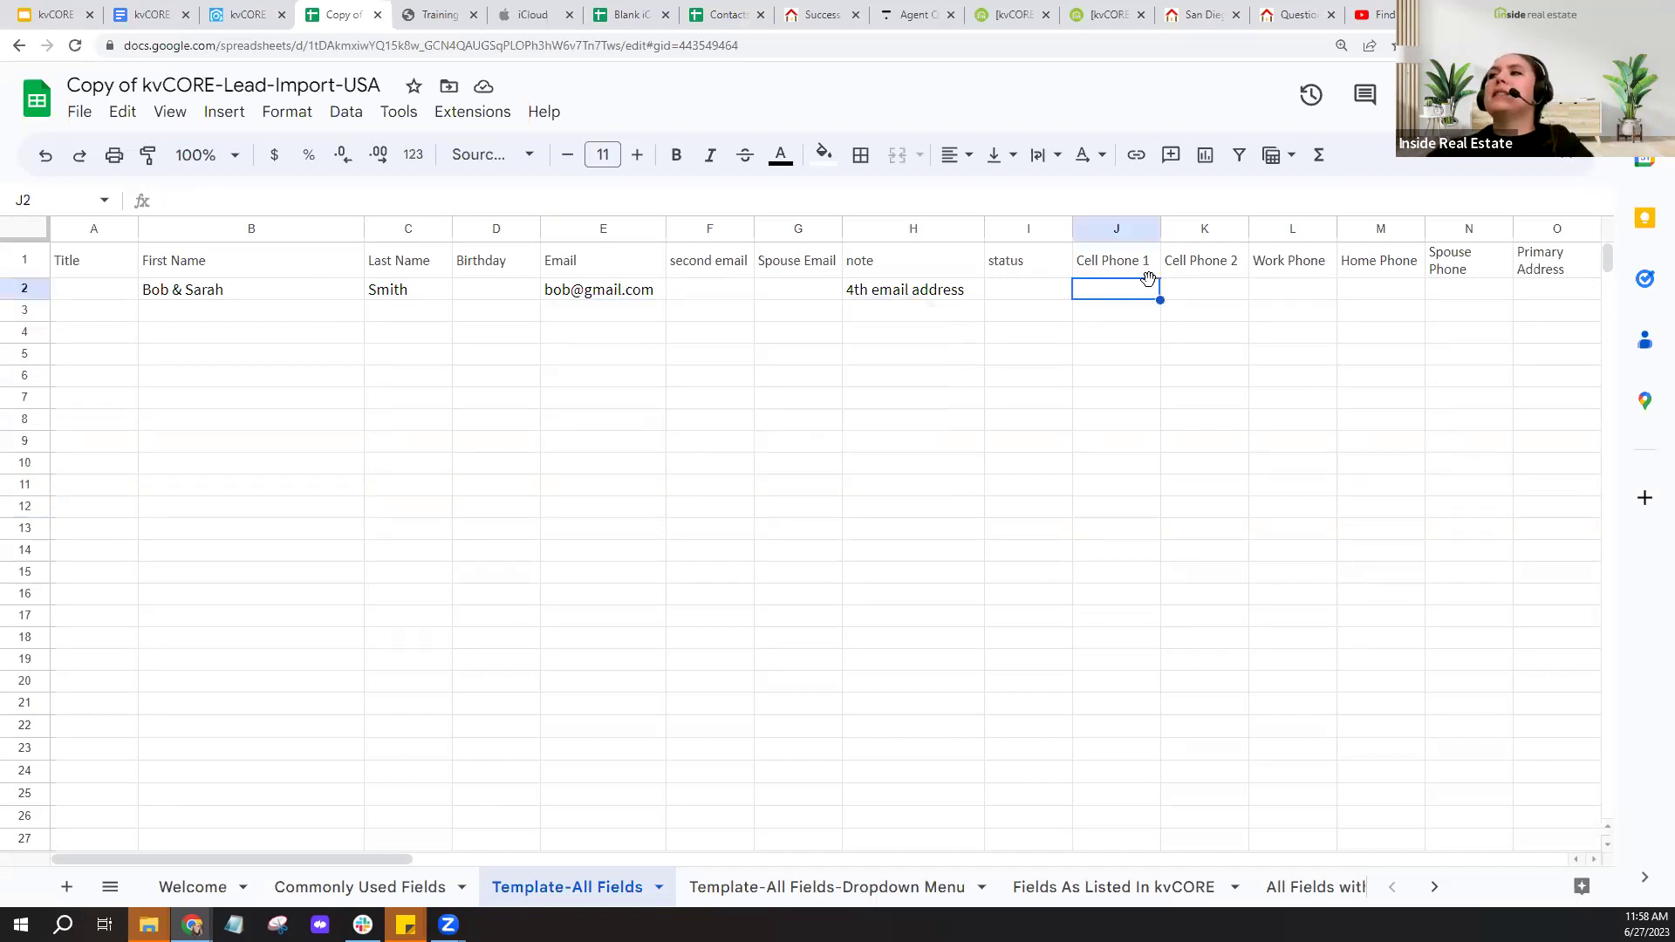
left_click(616, 293)
left_click(1115, 291)
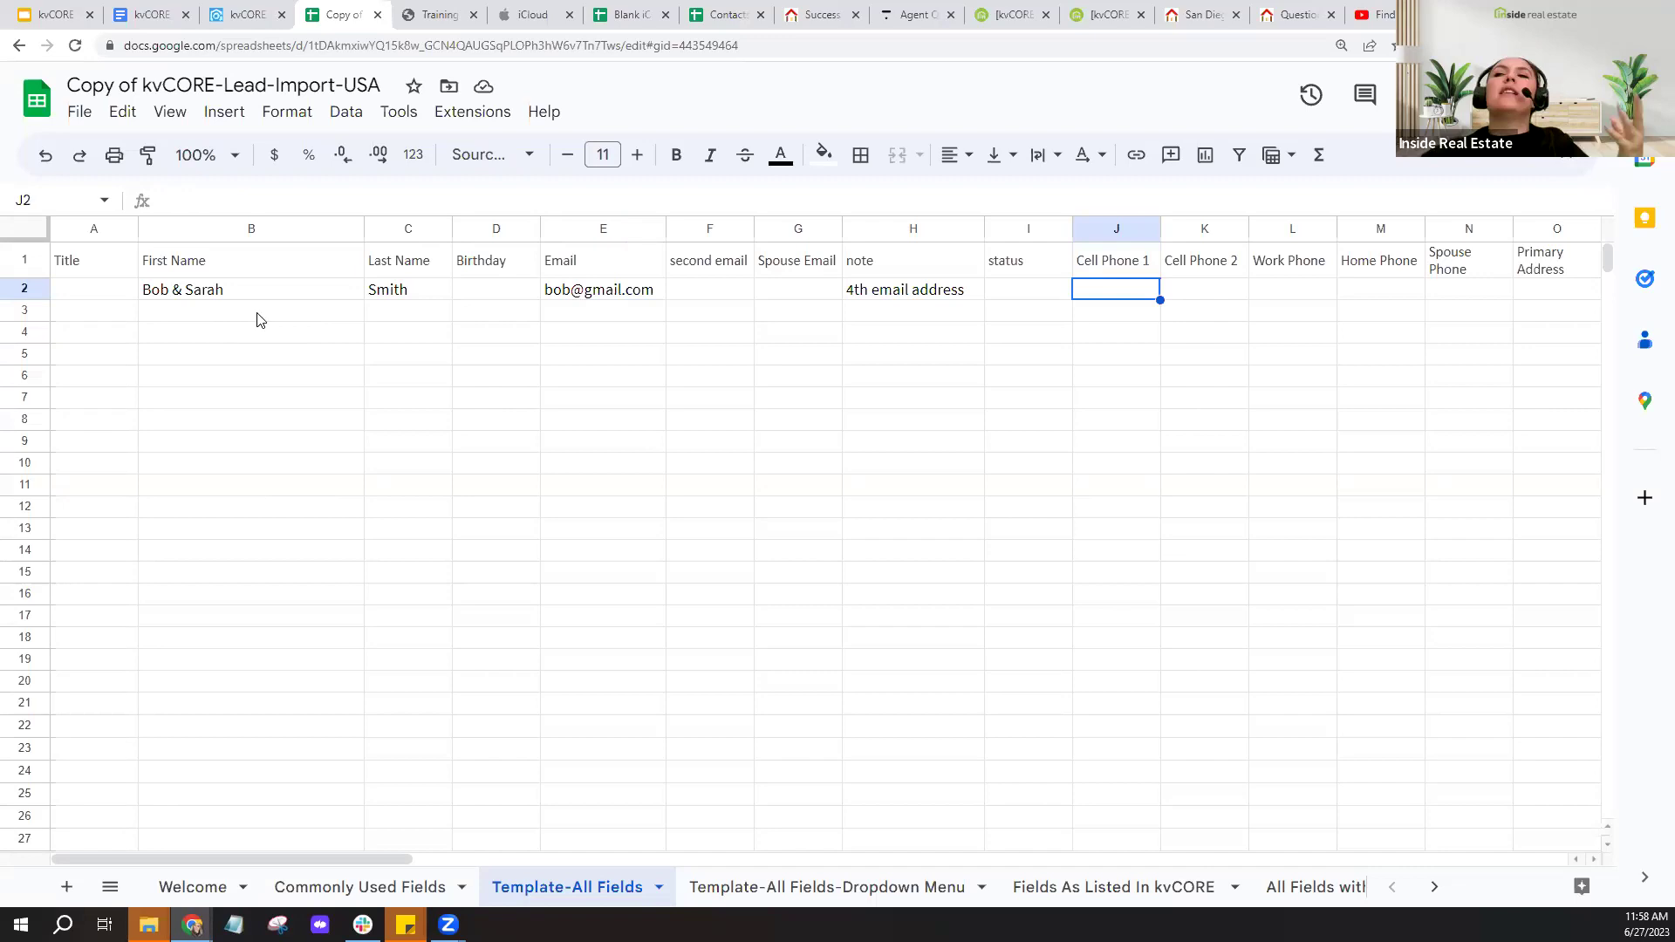
- Cut the spouse's first name out of B2, leaving only the first contact's name
left_click(198, 295)
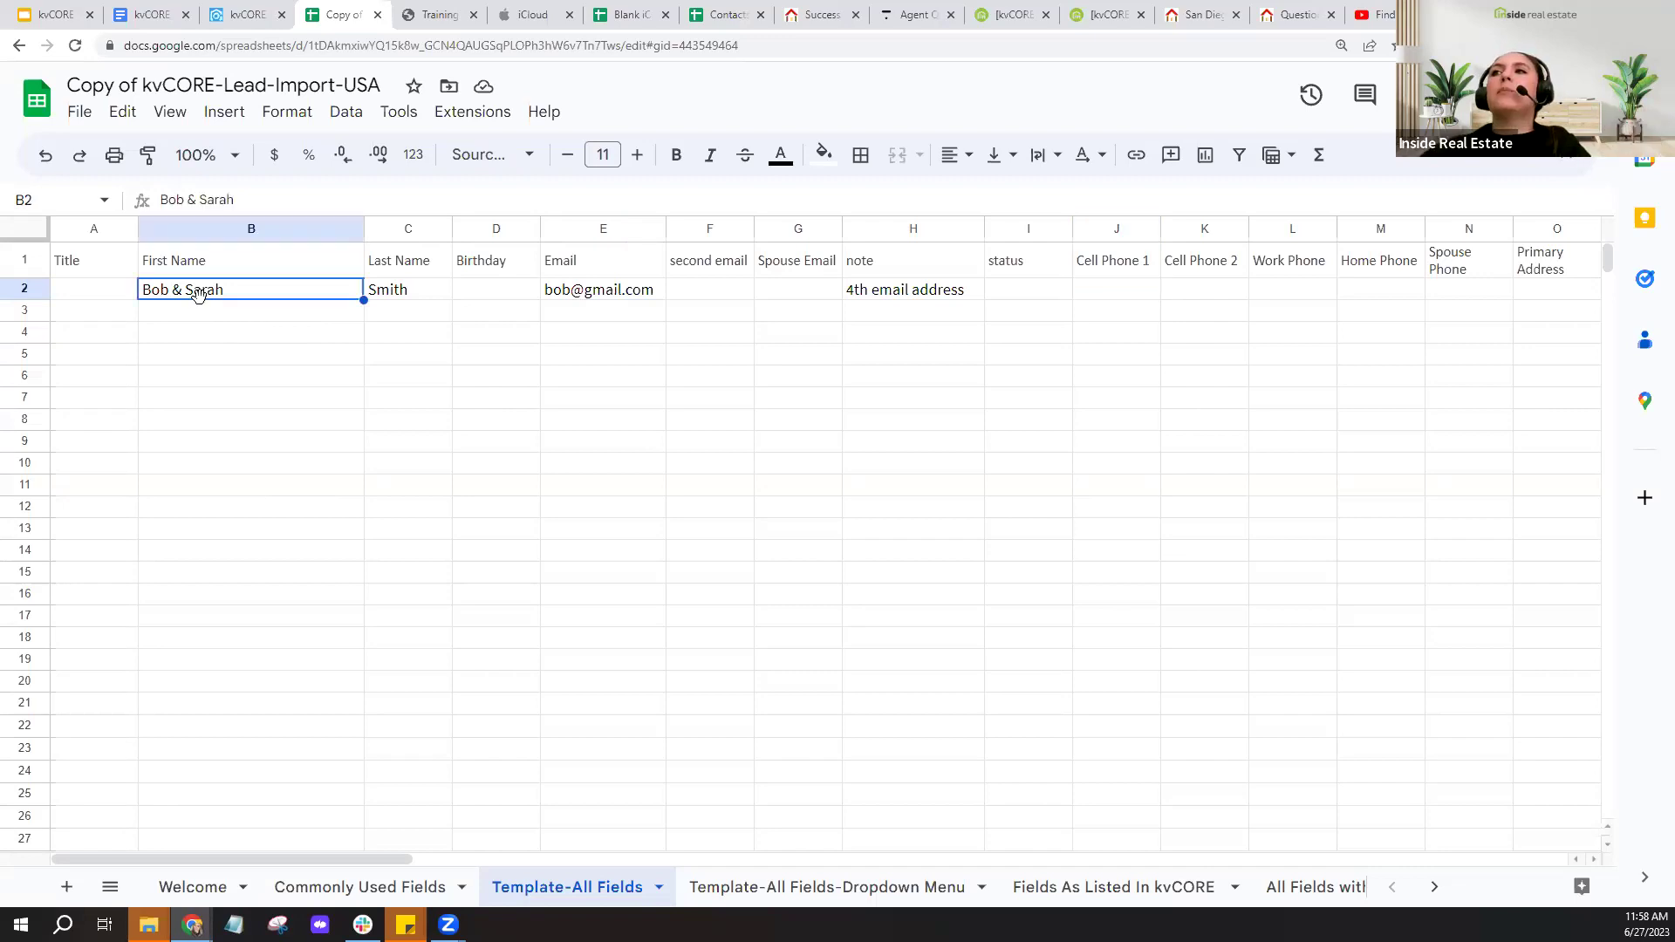
double_click(189, 291)
left_click_drag(188, 291, 224, 291)
right_click(218, 293)
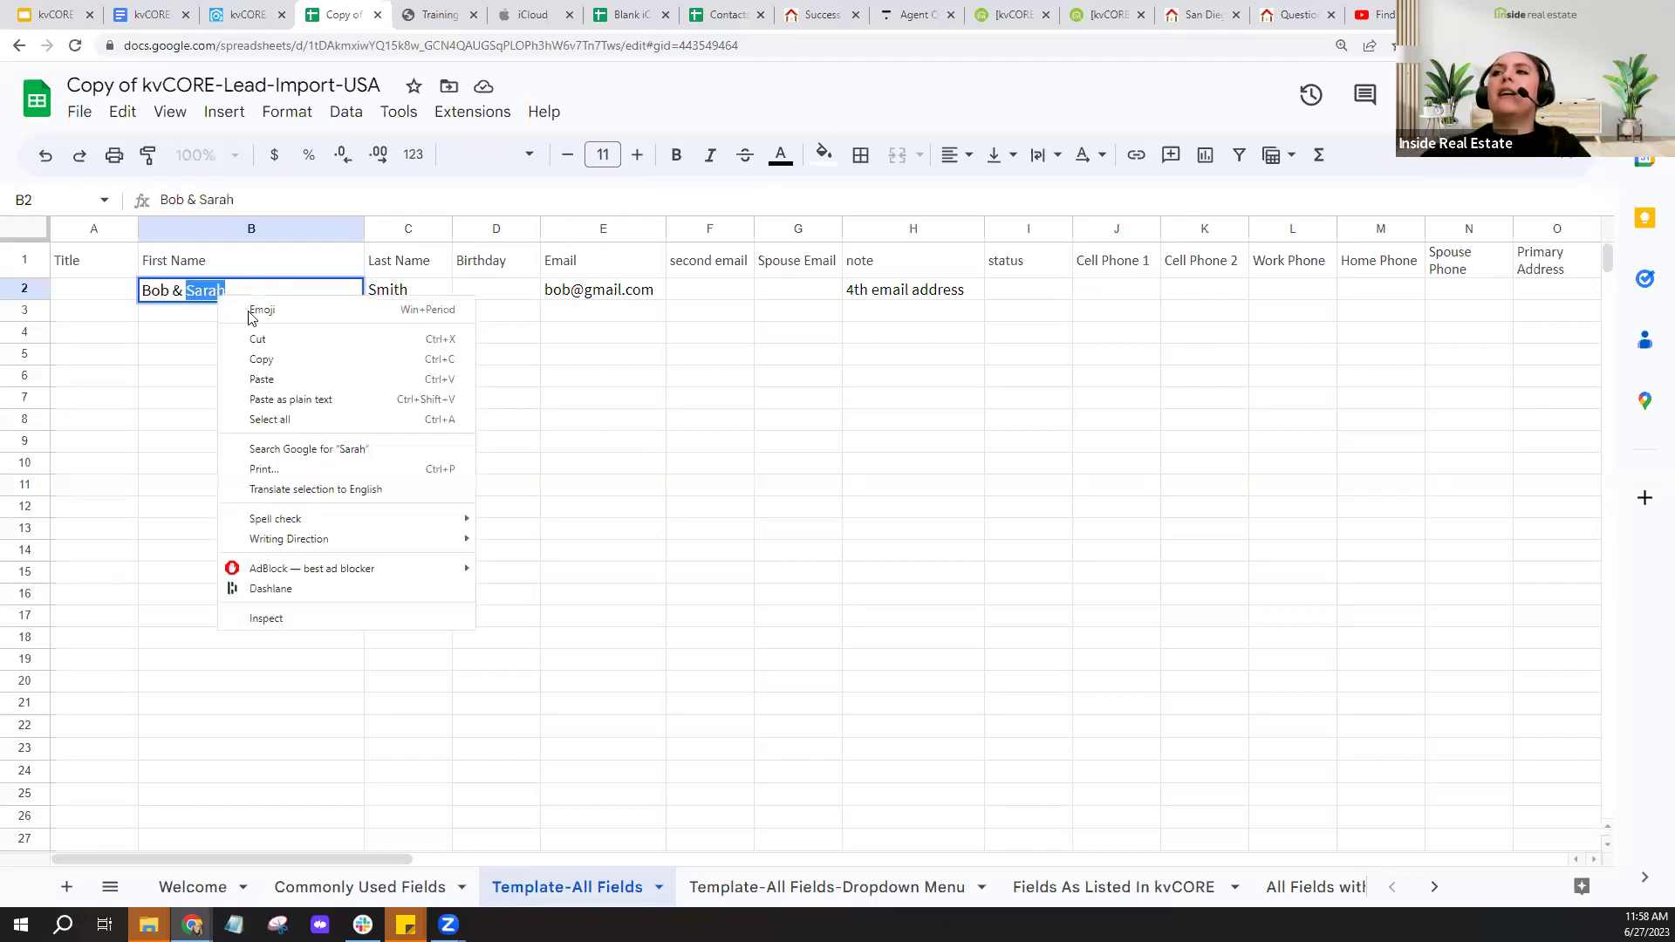
left_click(276, 347)
key("BackSpace")
key("BackSpace")
key("BackSpace")
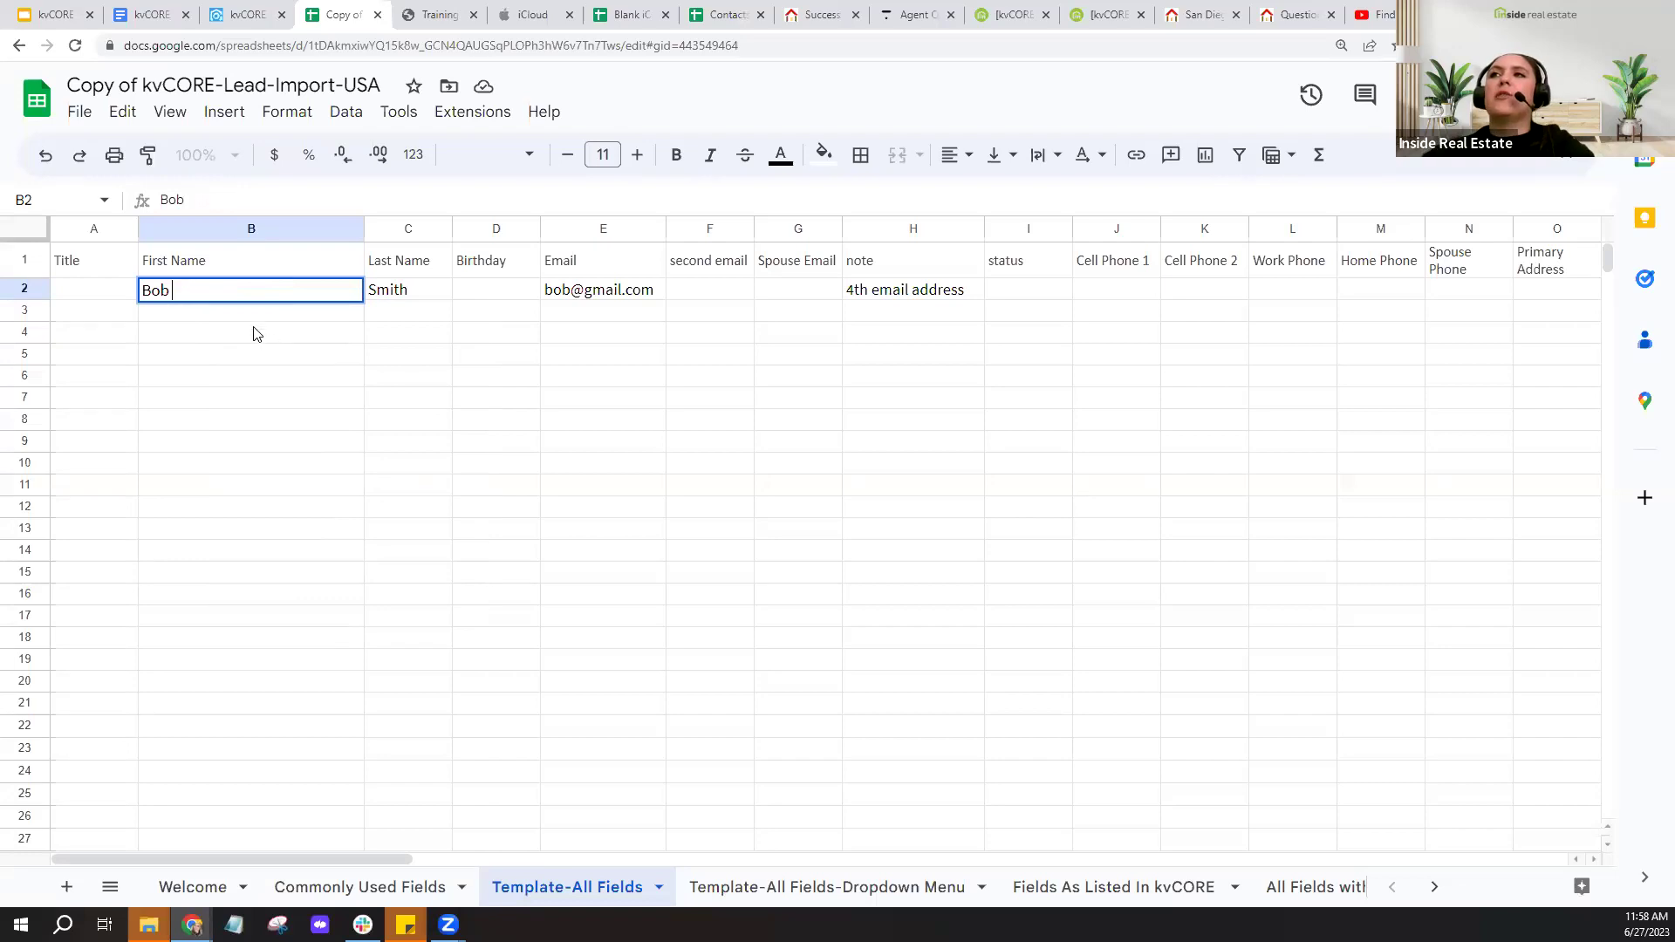
- Paste the spouse's first name into B3 and enter the shared last name in C3
left_click(268, 316)
right_click(268, 316)
left_click(360, 248)
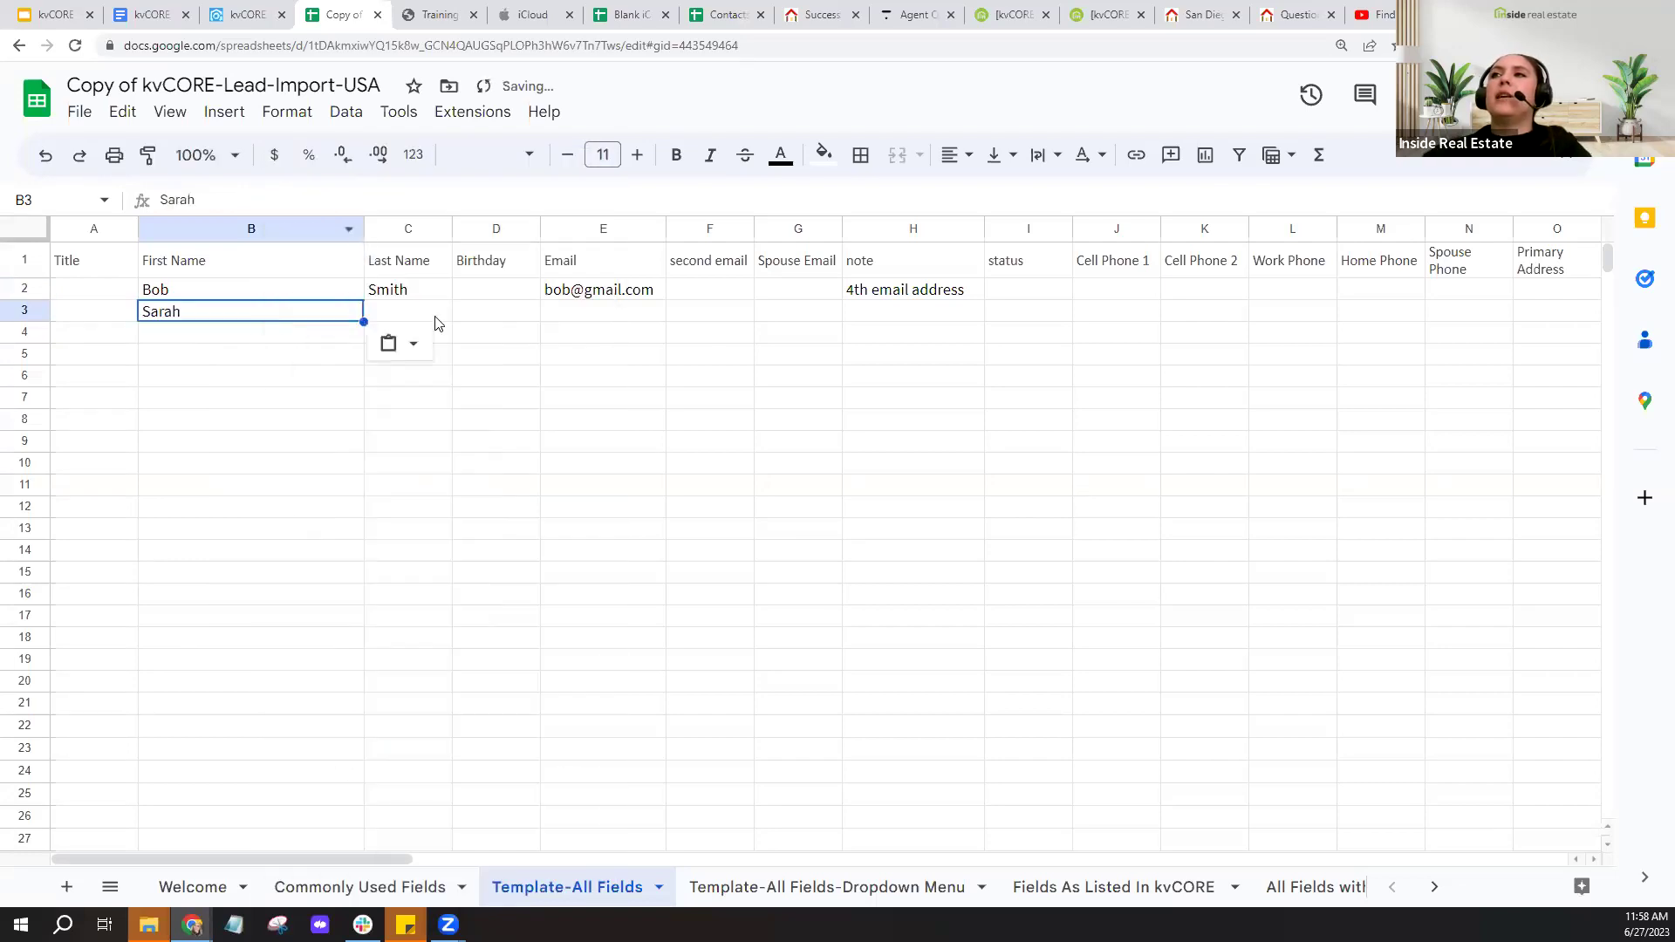
left_click(437, 320)
type("Smith")
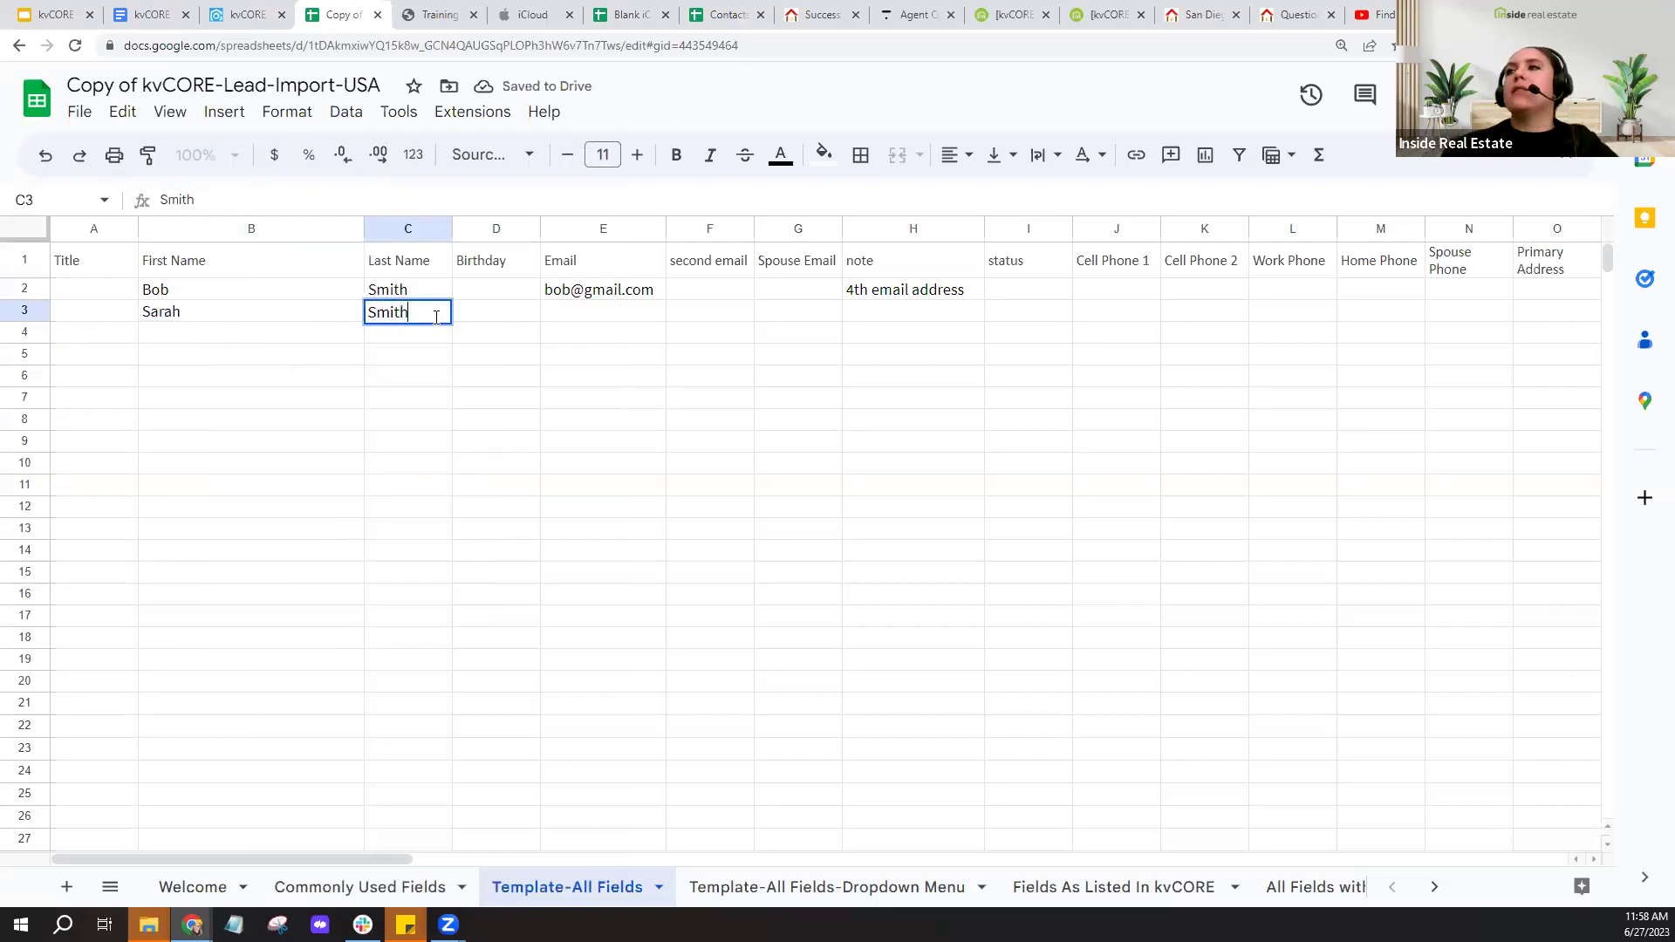
left_click(575, 319)
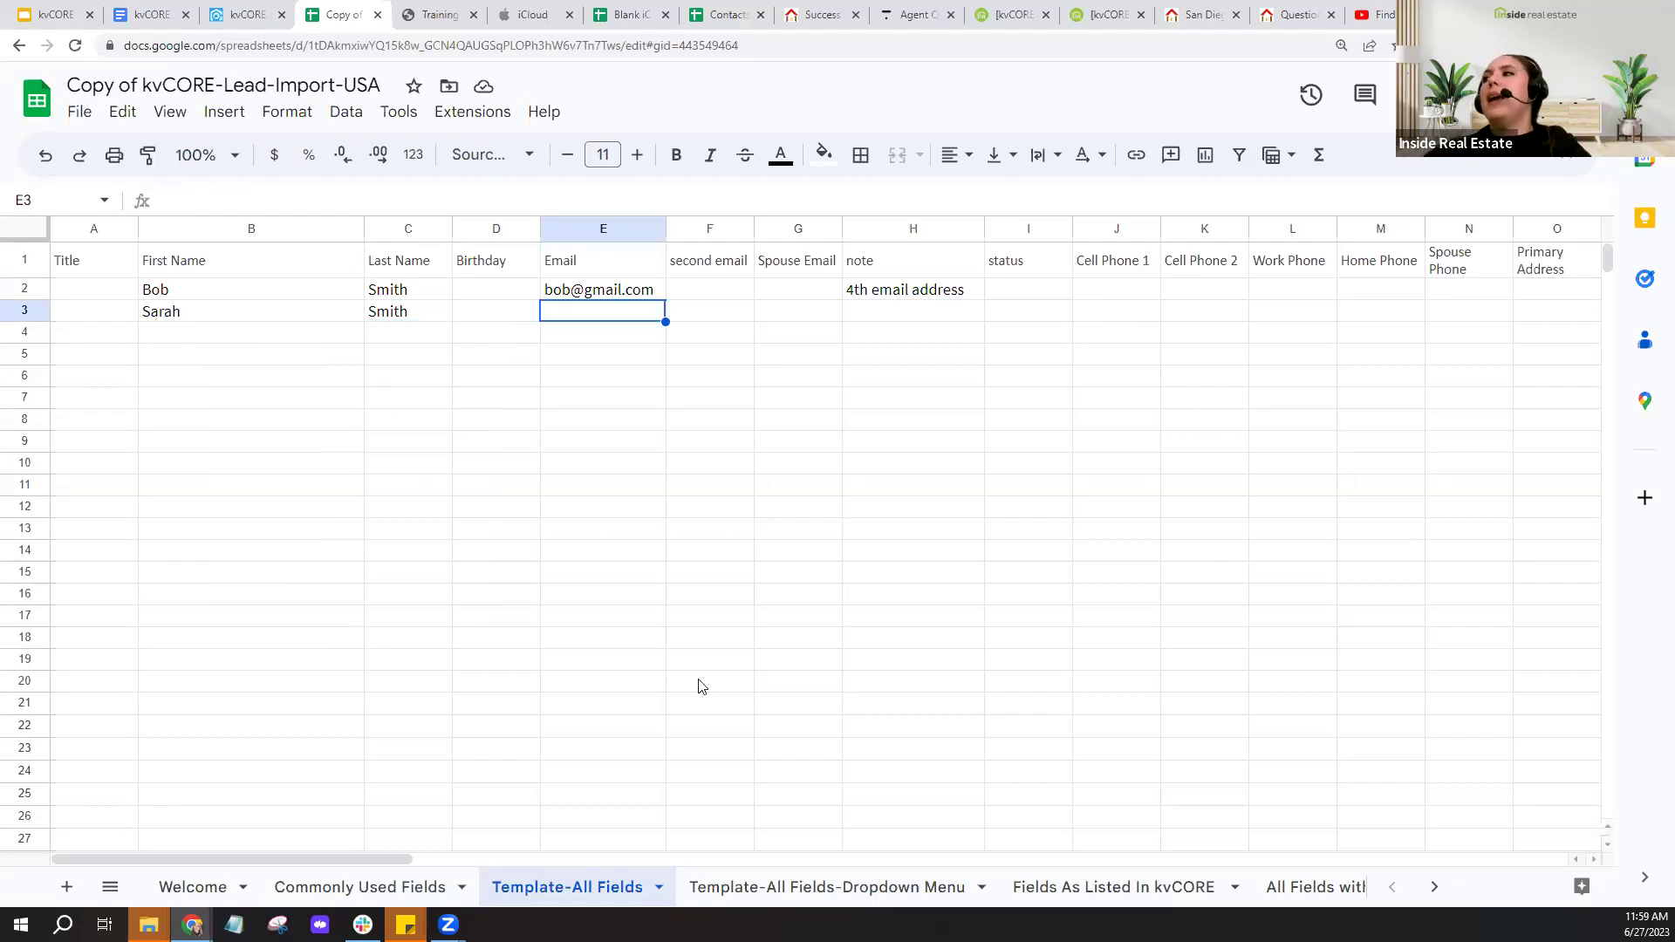
- Move the Hashtags column from AD into column J
left_click_drag(442, 859, 1145, 312)
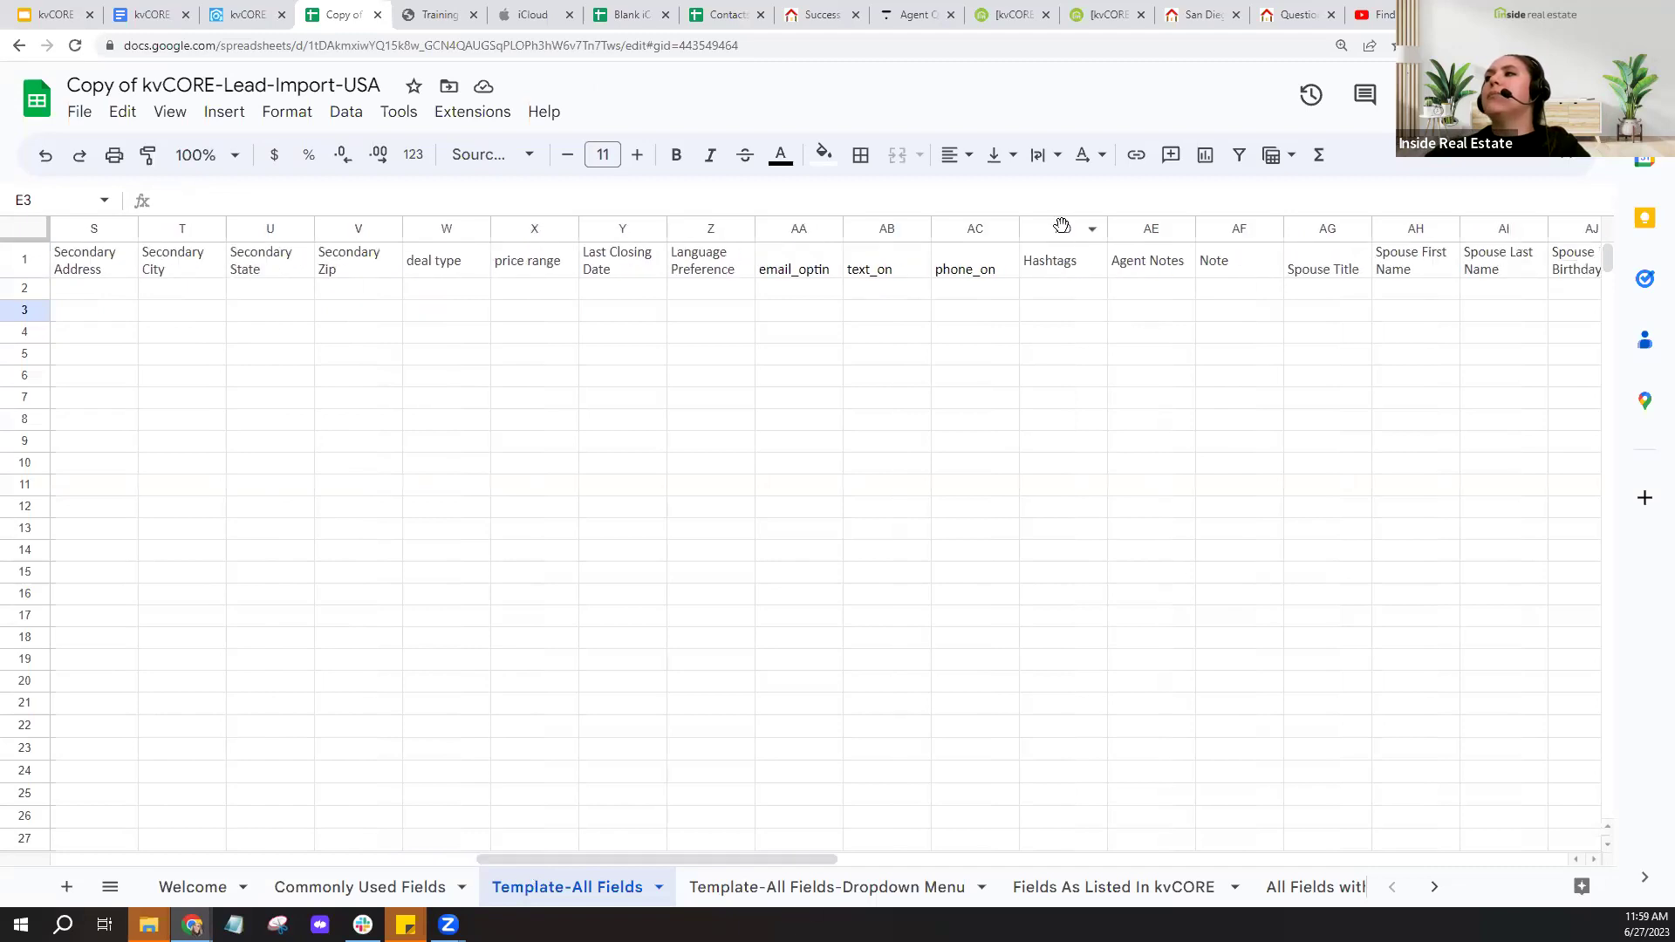
left_click(1062, 228)
left_click_drag(1062, 228, 1005, 626)
left_click_drag(1009, 636, 1008, 636)
- Enter the hashtag thesmiths in J2 and J3 for both contacts
left_click(1110, 288)
left_click(1112, 316)
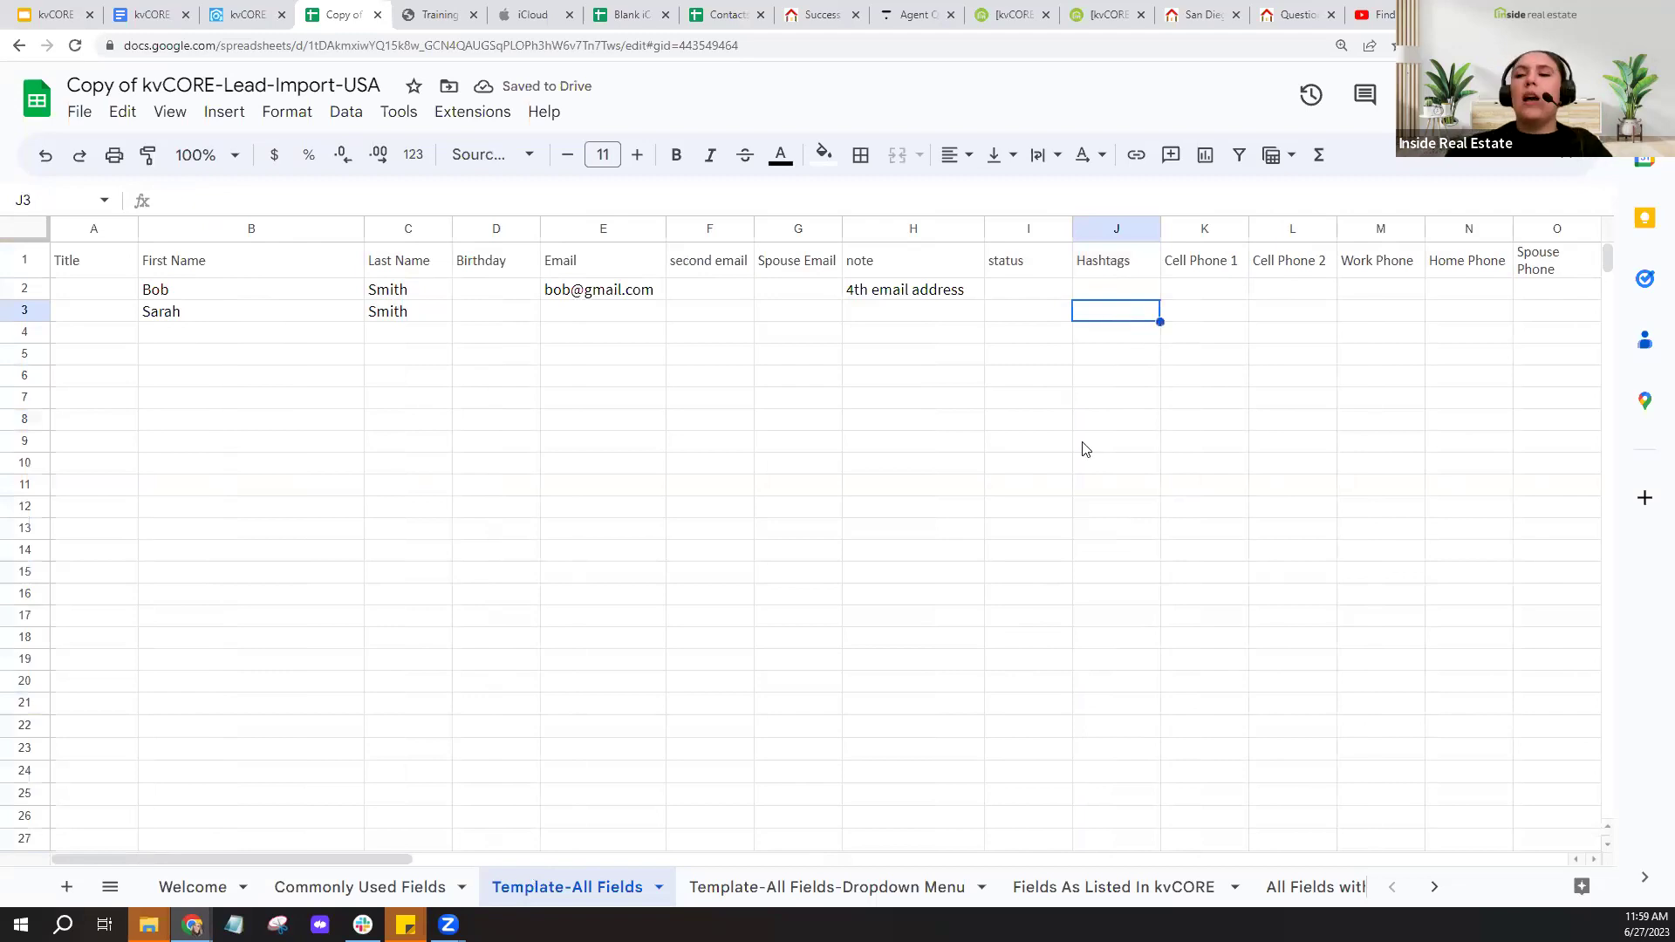
left_click(1133, 288)
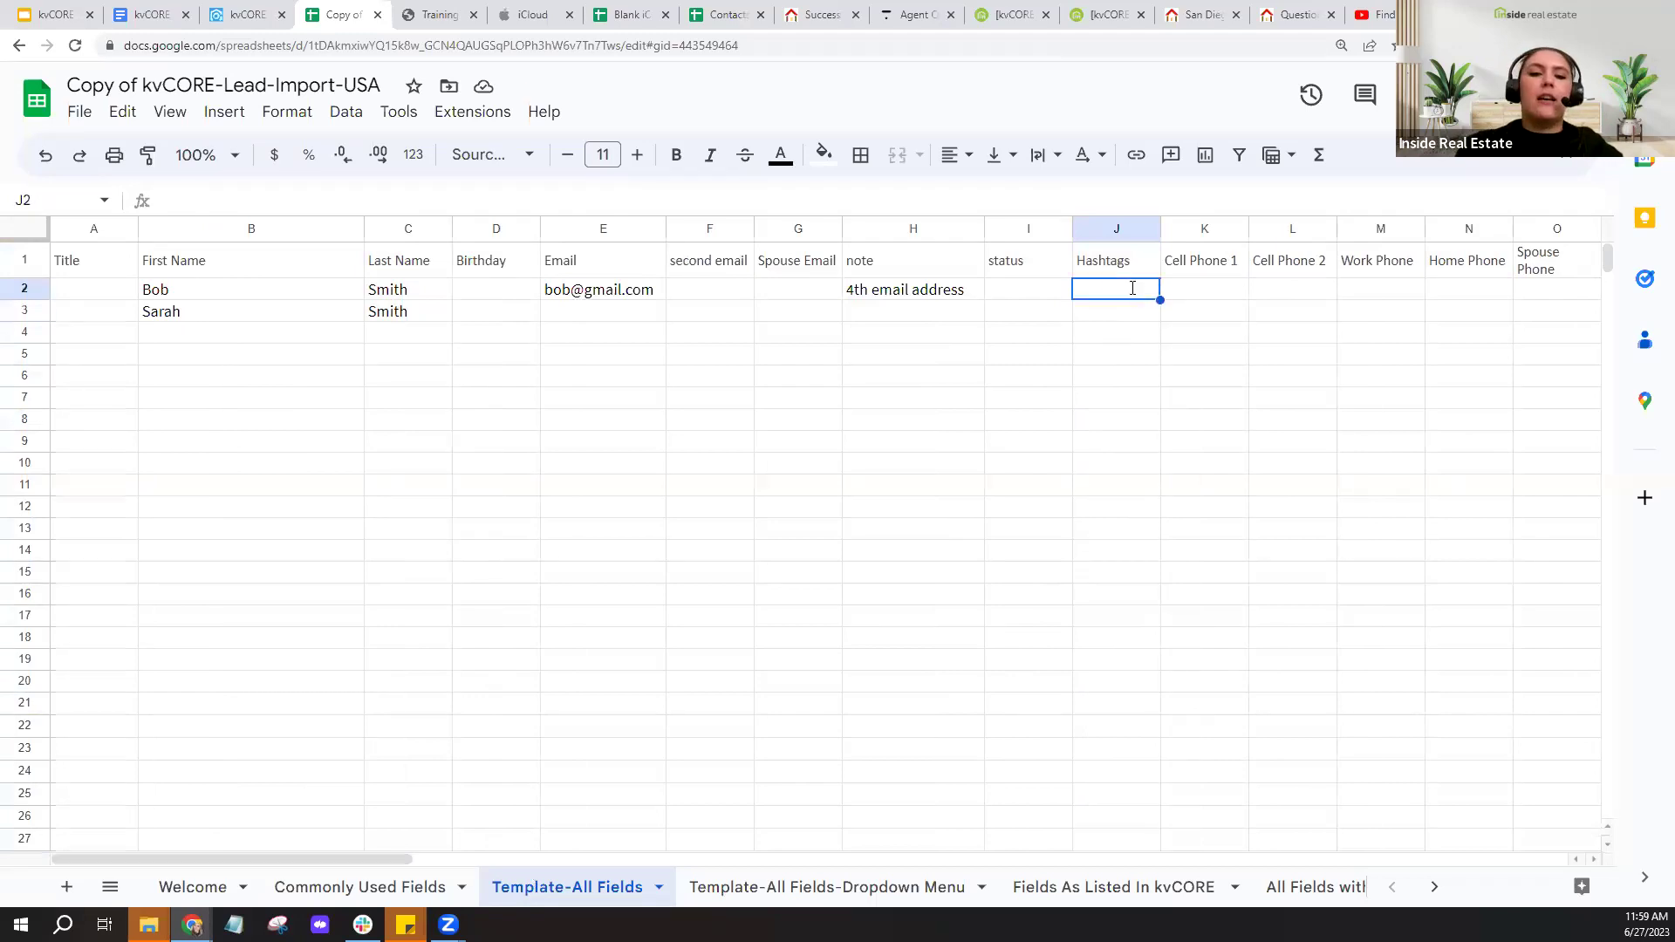
type("thesmiths")
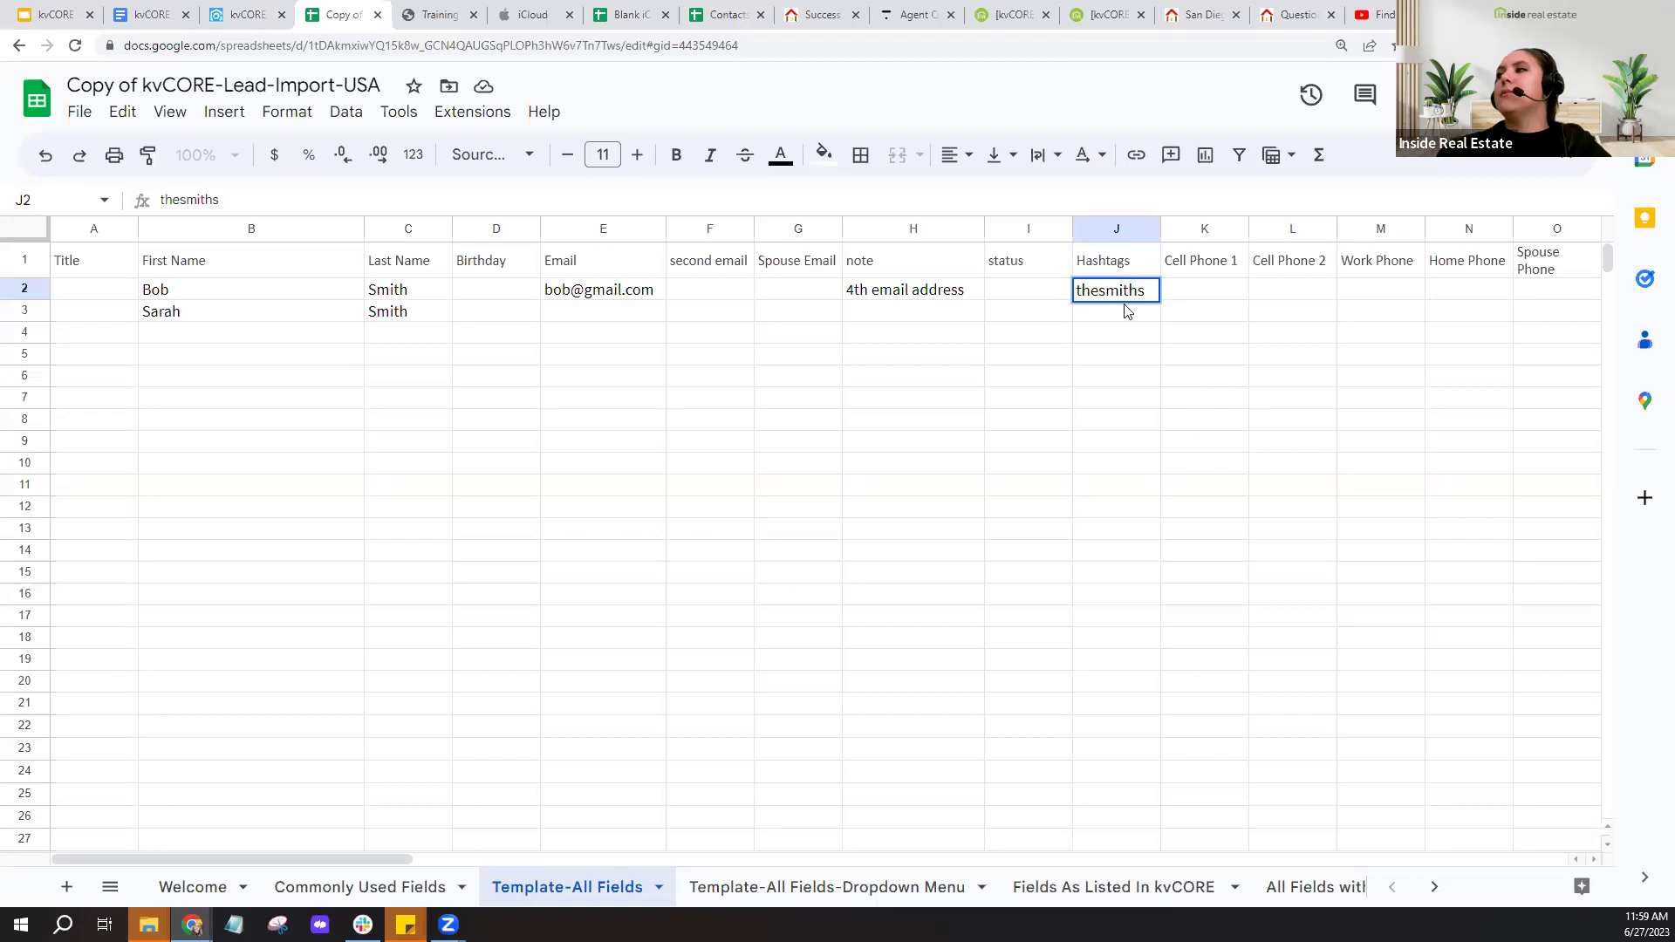
left_click(1128, 314)
type("thesmiths")
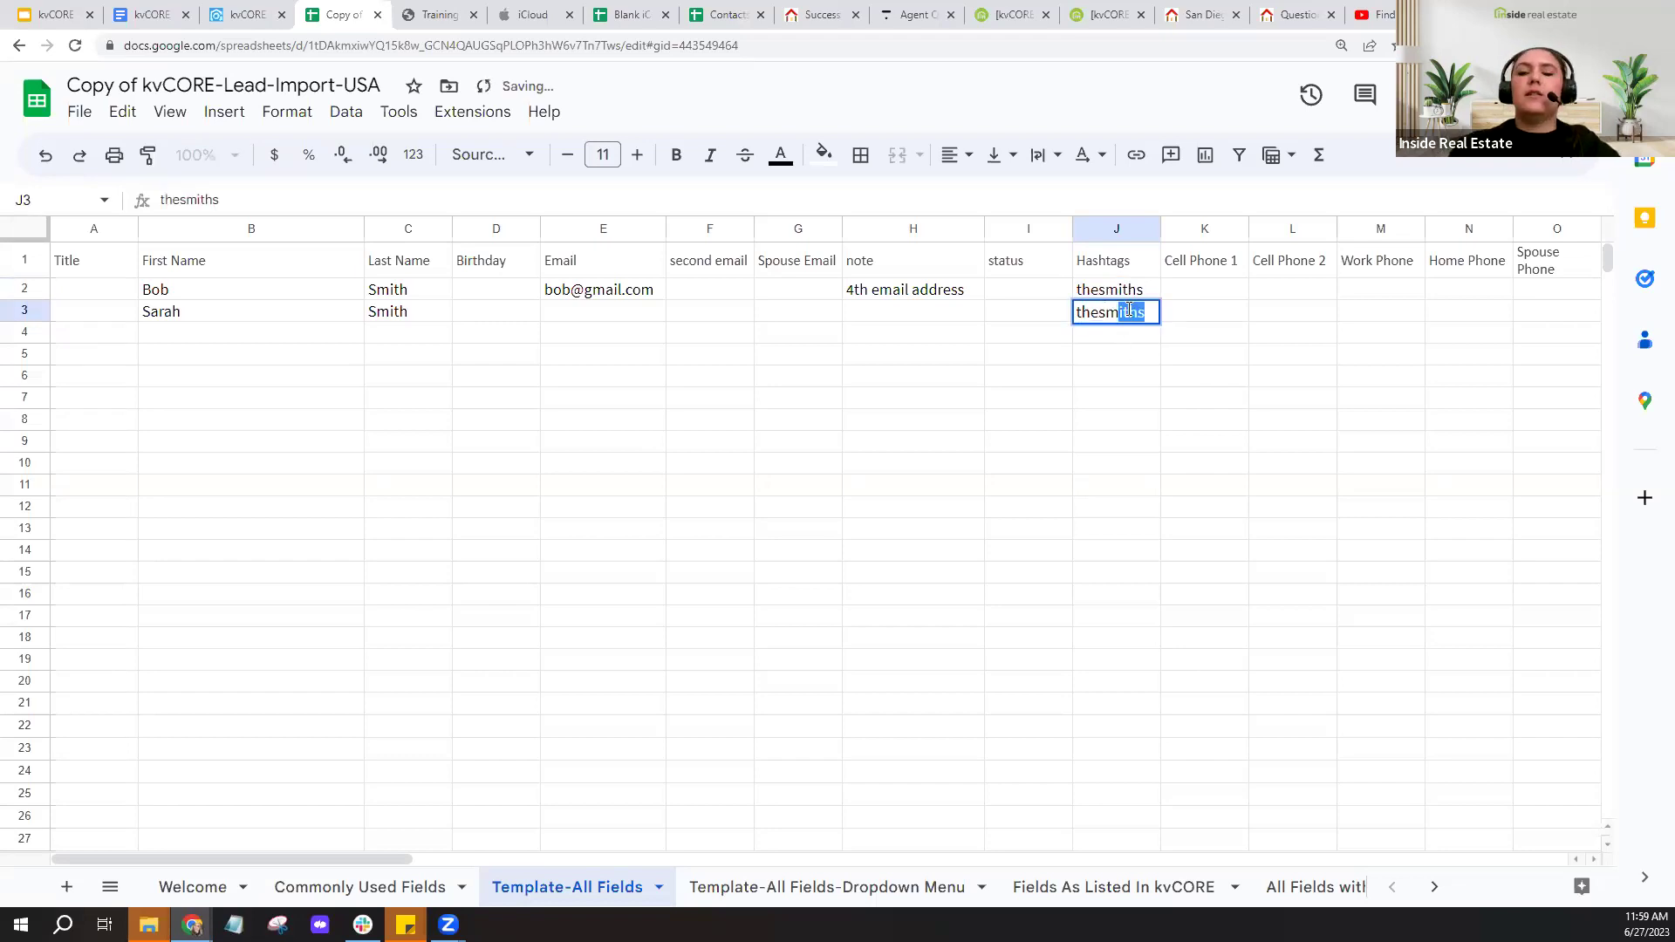
left_click(1110, 485)
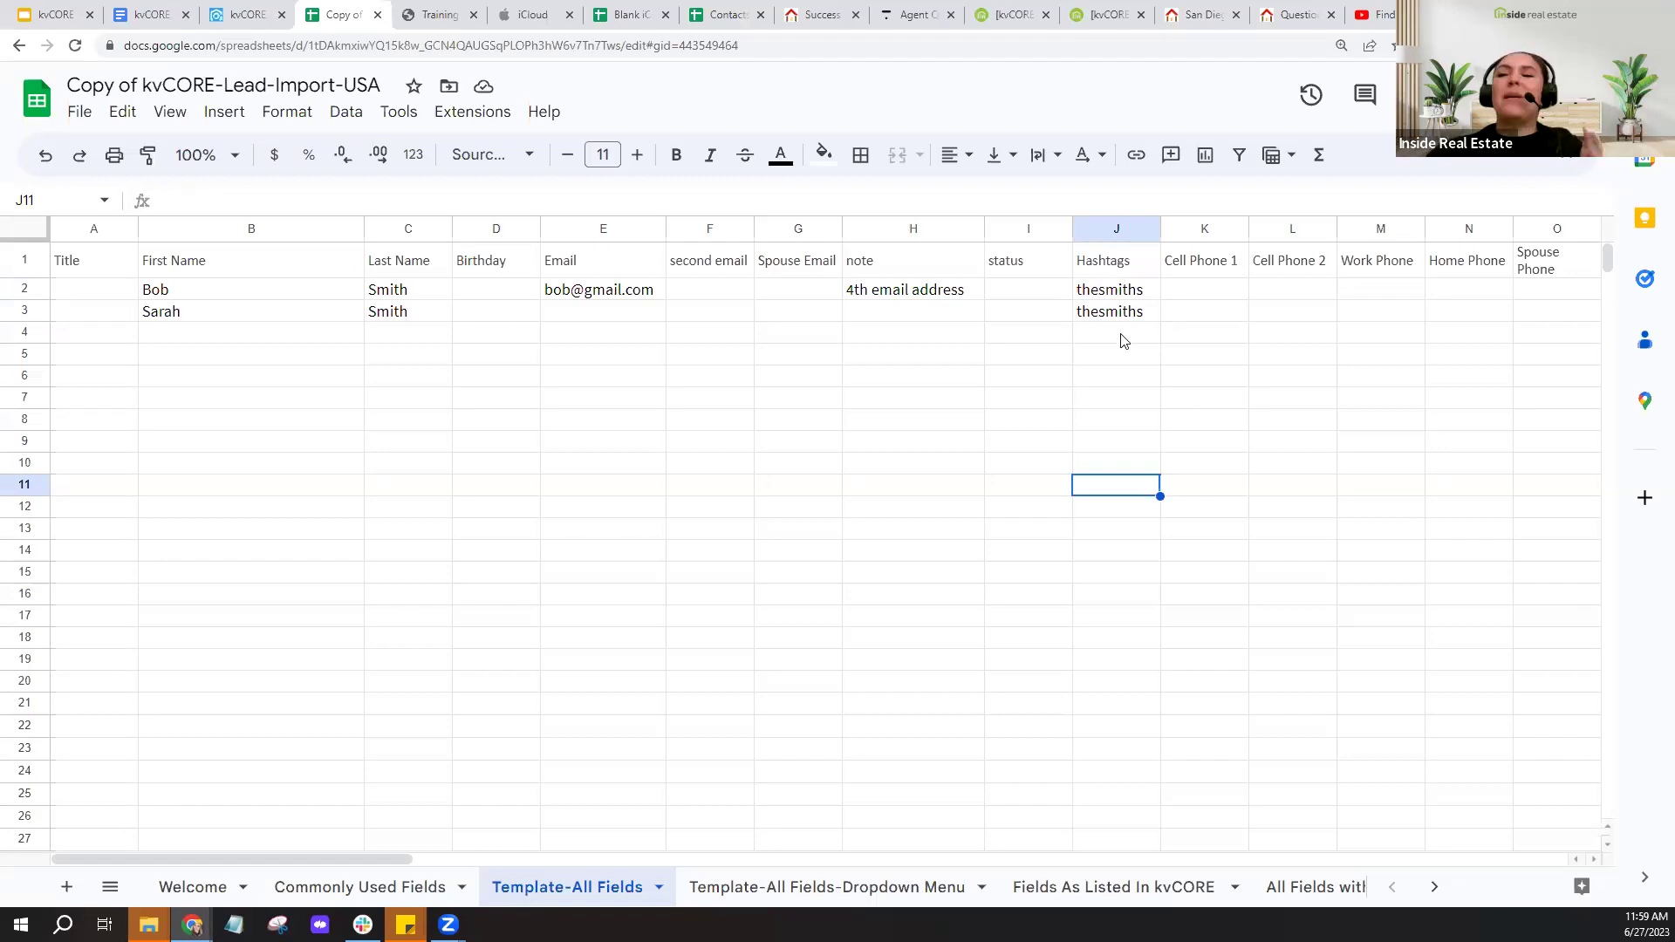
- Insert an underscore in J2 and J3 so both hashtags read the_smiths, then switch to kvCORE
double_click(1098, 293)
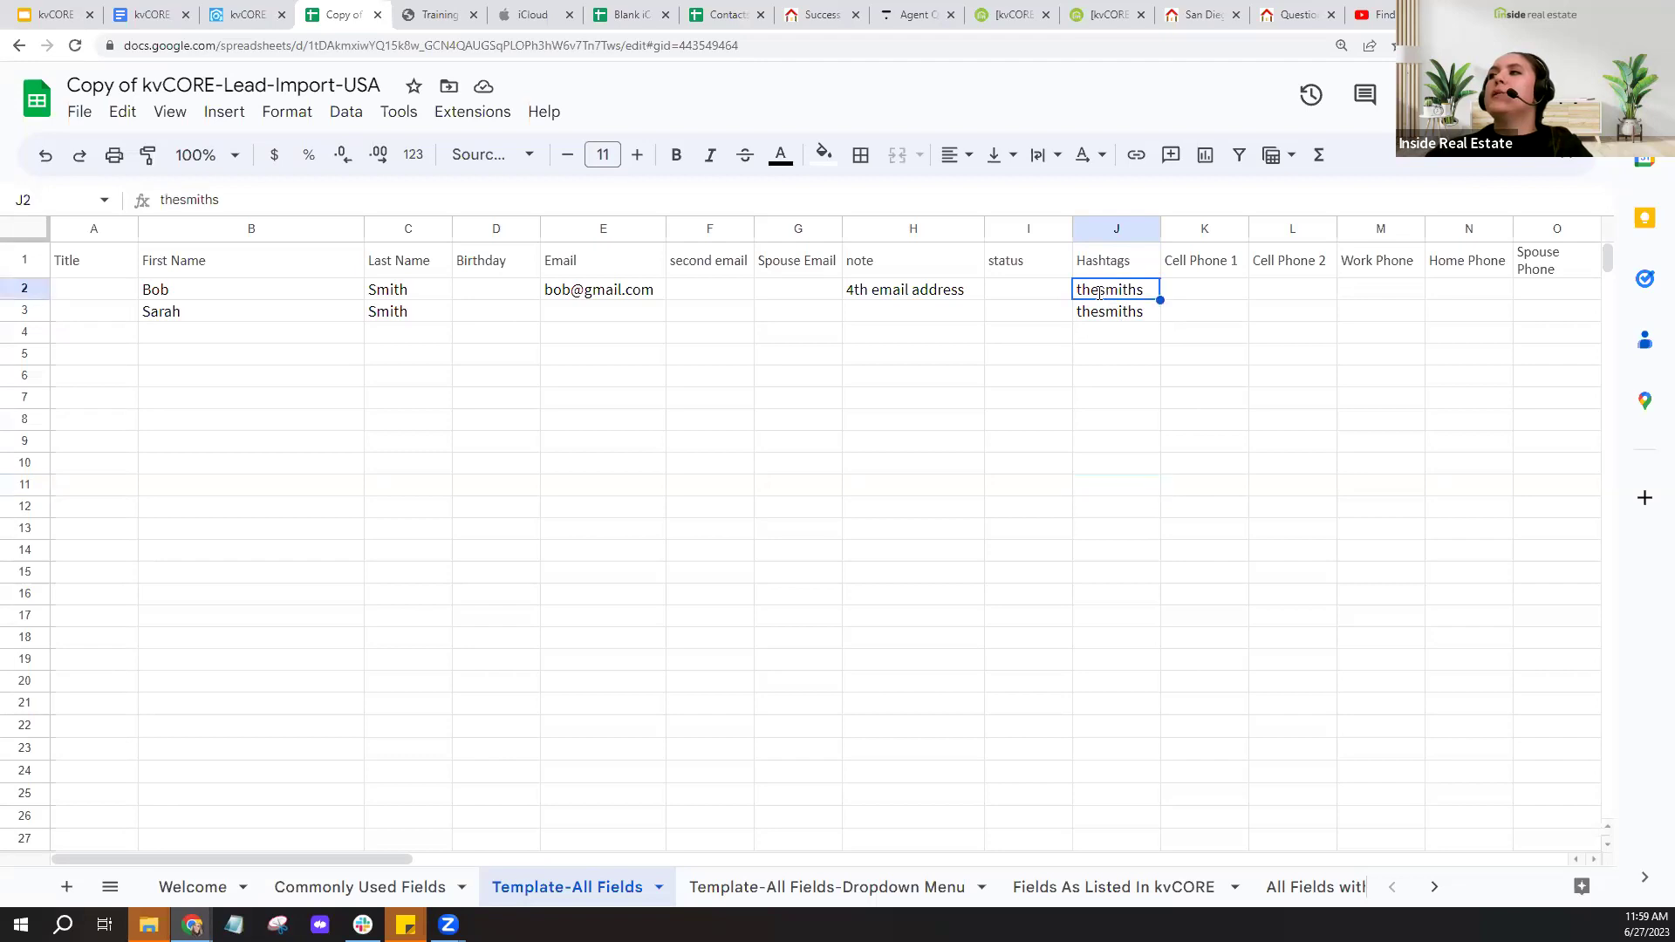
type("_")
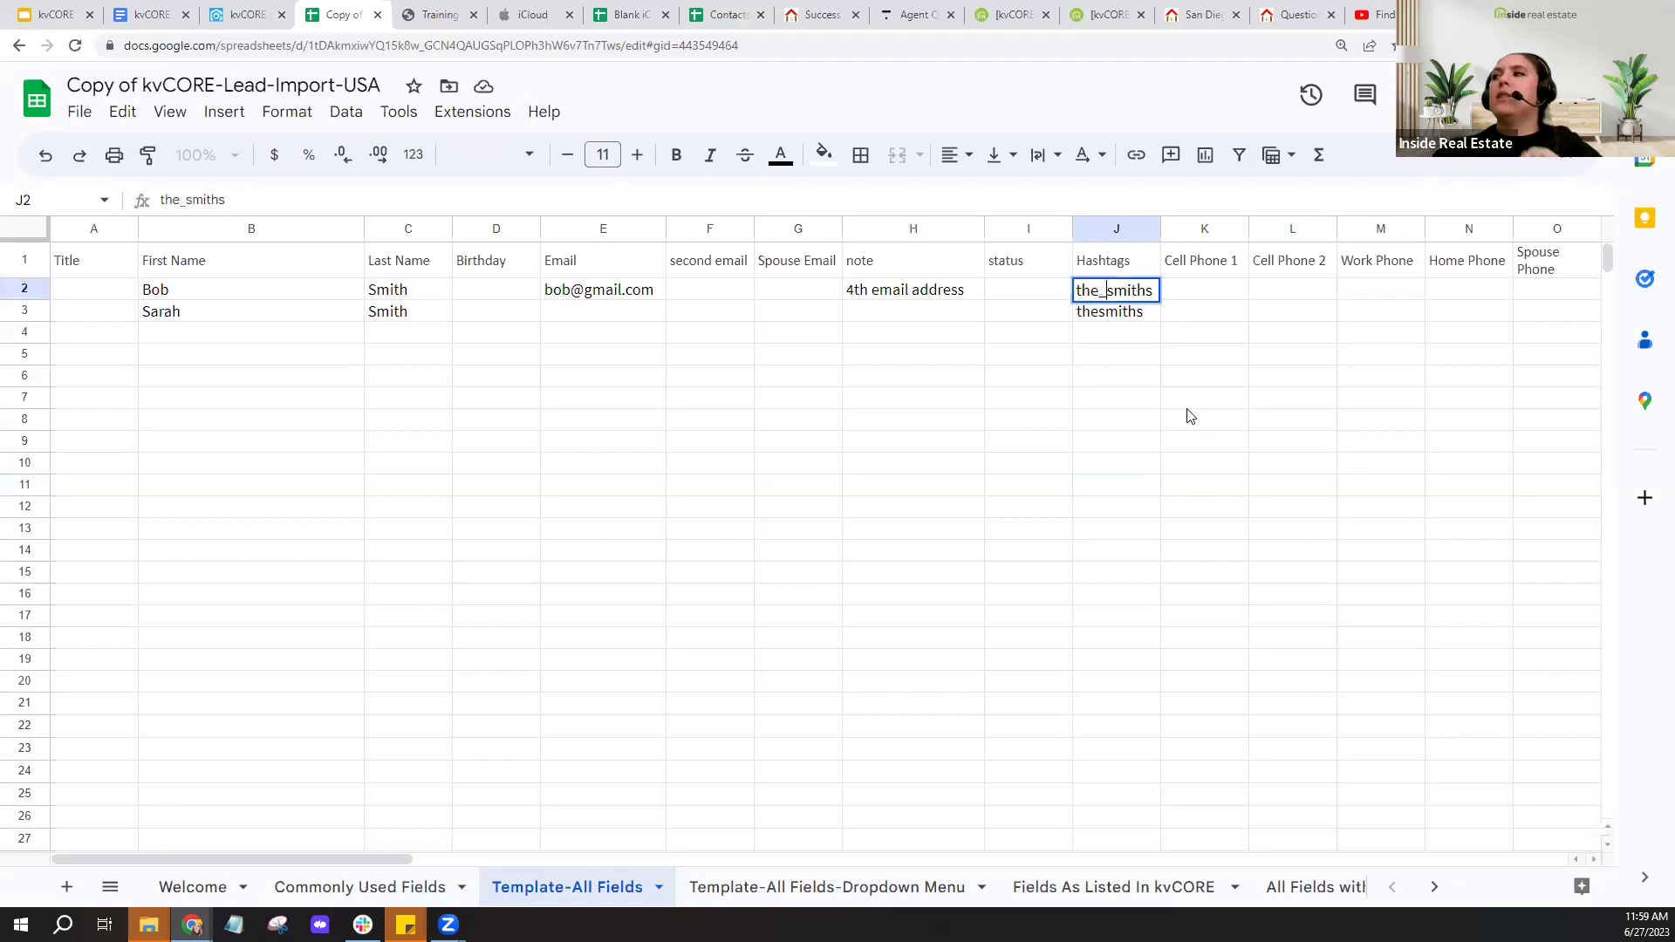
left_click(1100, 315)
double_click(1098, 313)
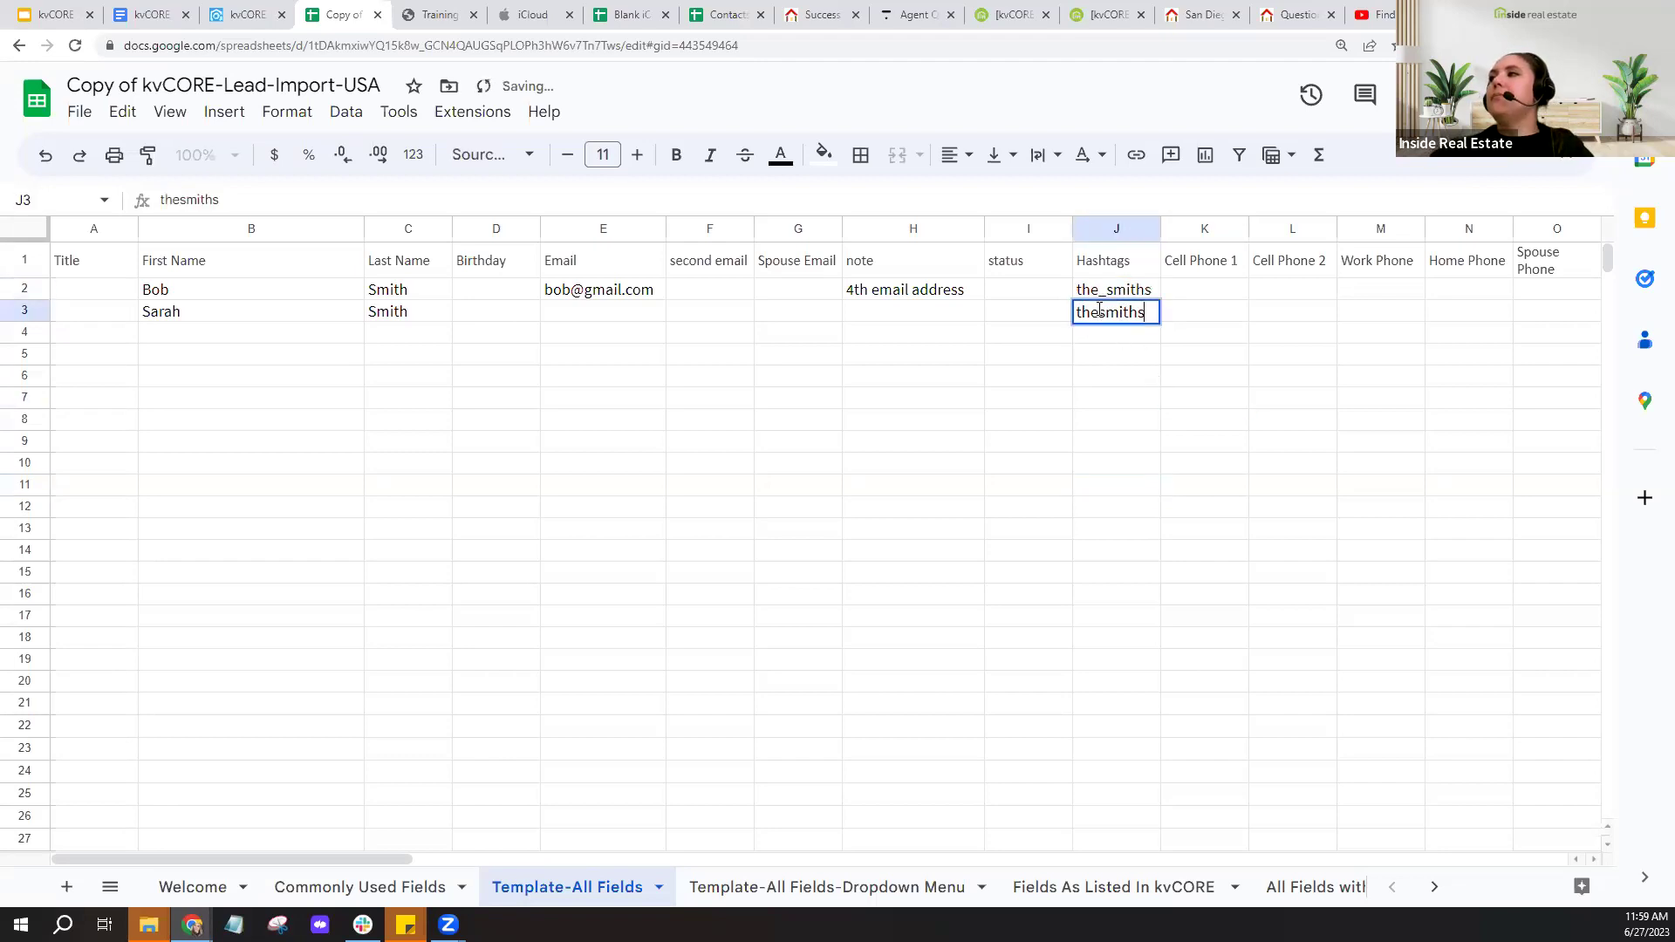
type("_")
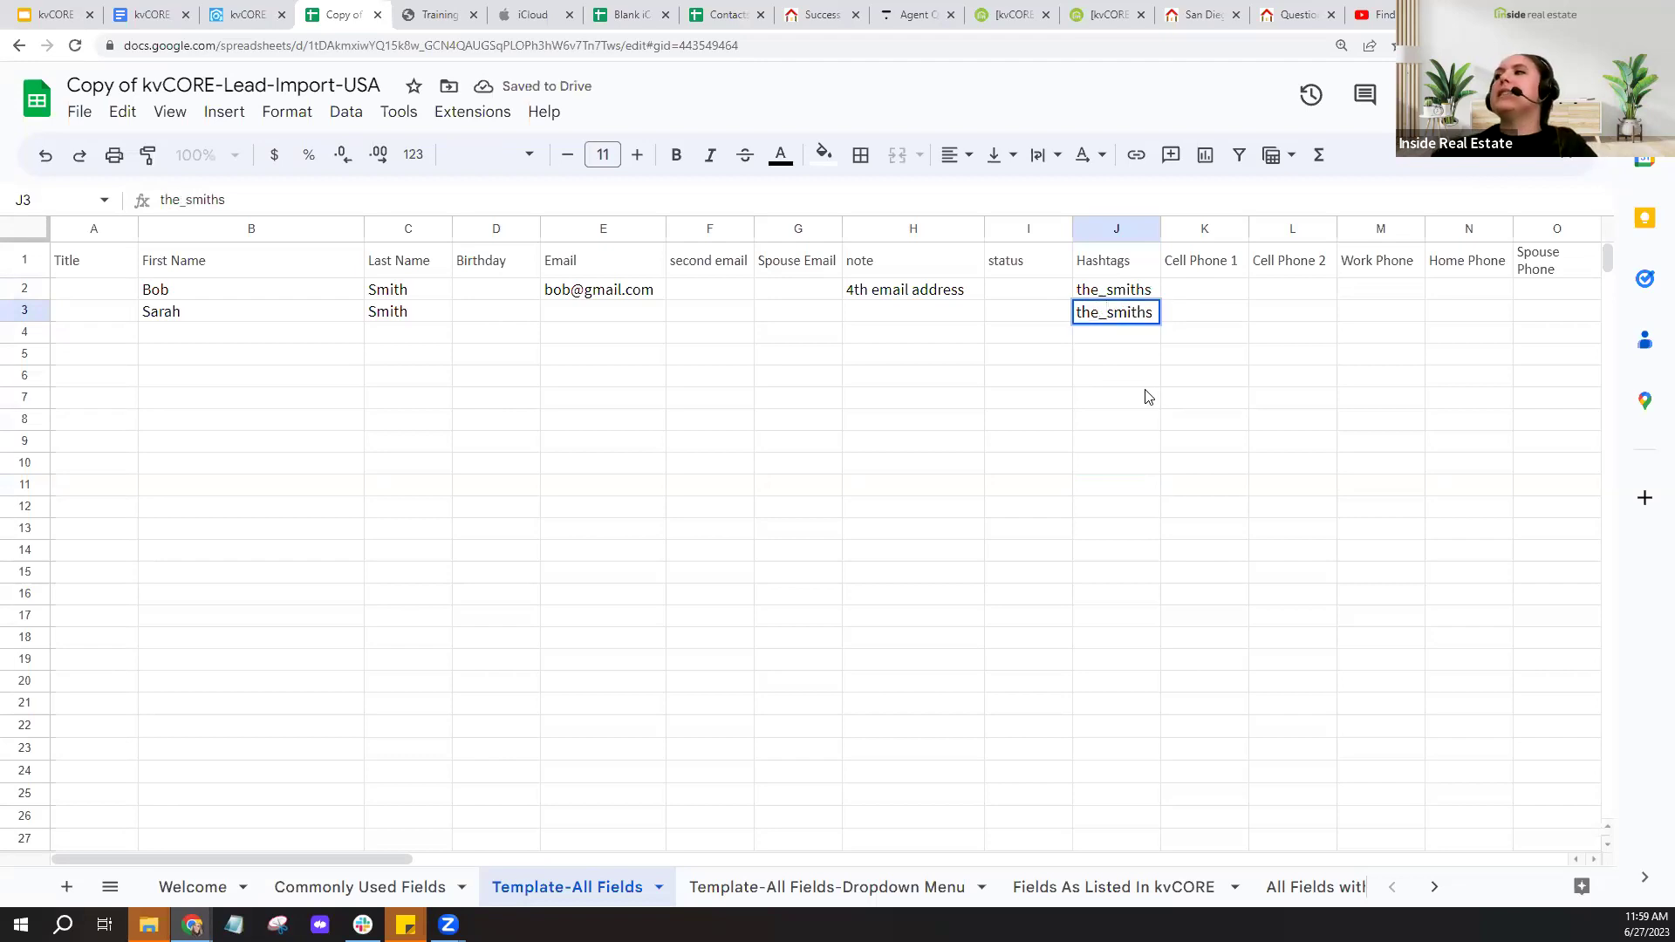
left_click(1147, 397)
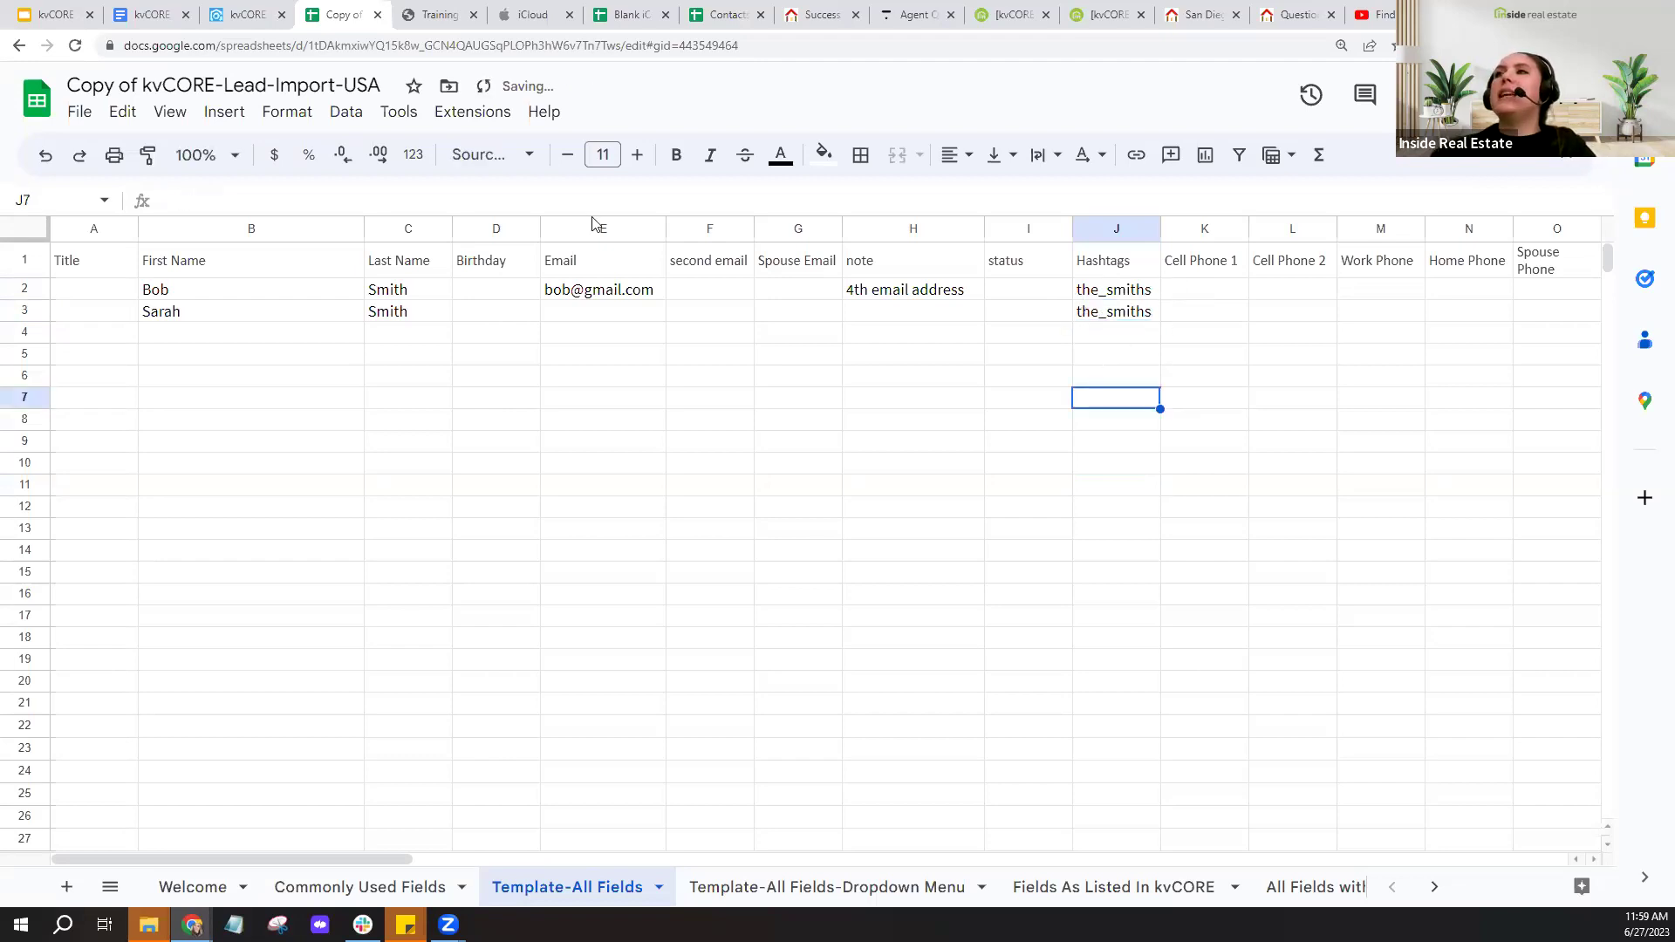
left_click(239, 16)
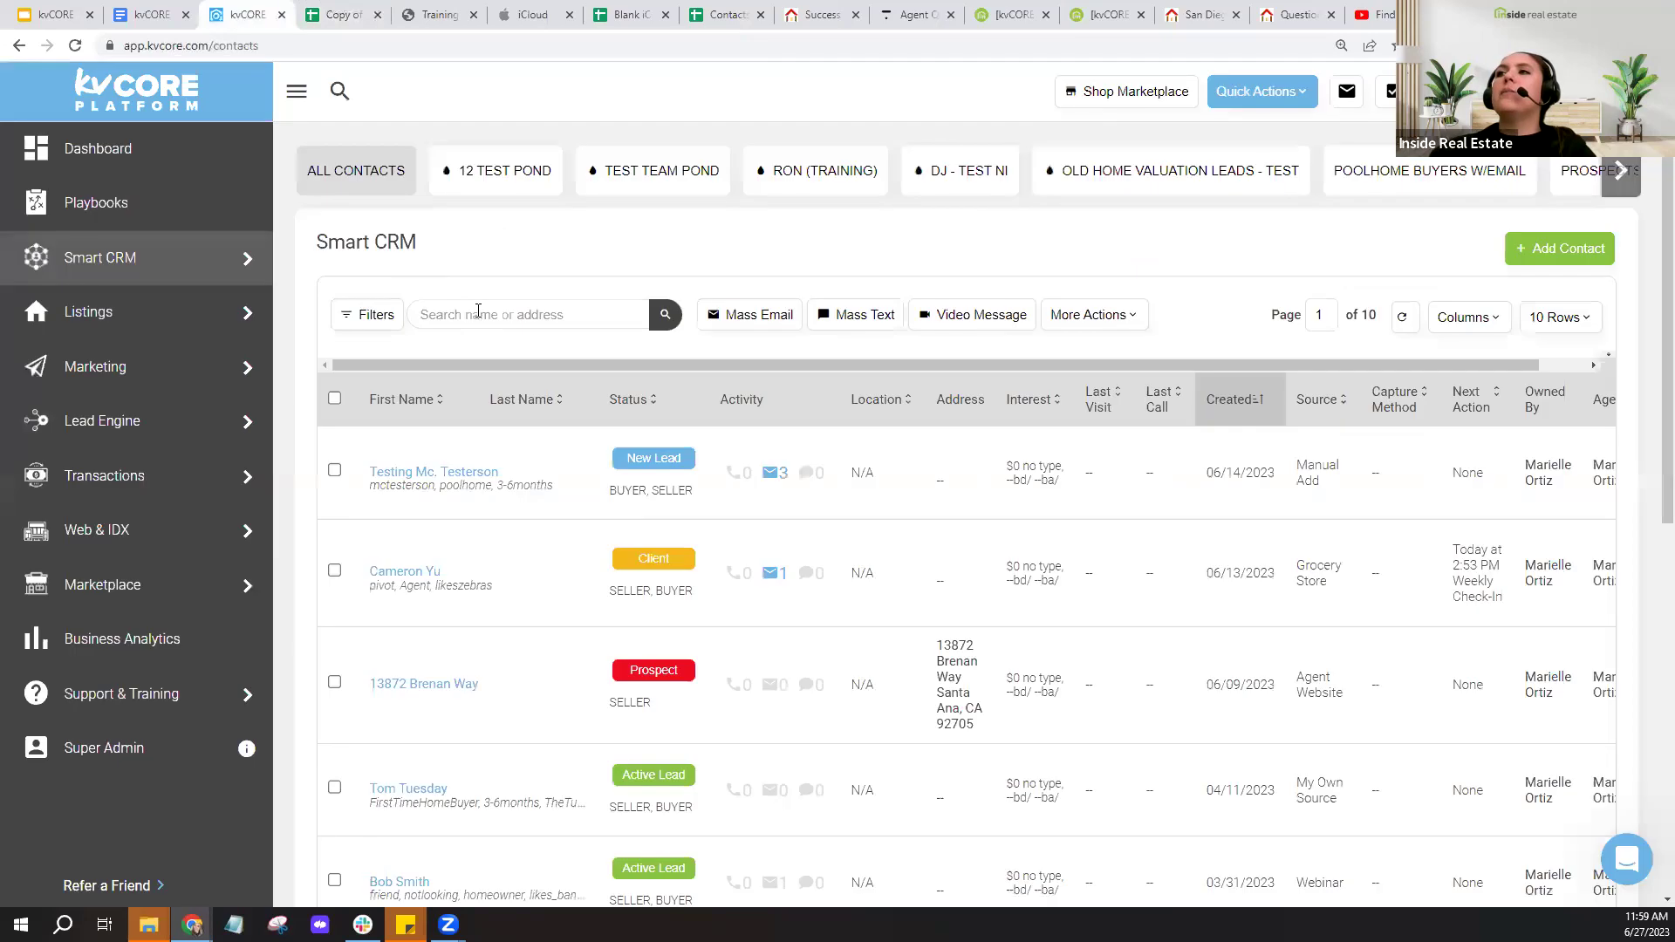
- Search kvCORE's Smart CRM for #the_smiths, check the first contact's tags, then return to the spreadsheet
left_click(478, 315)
type("#")
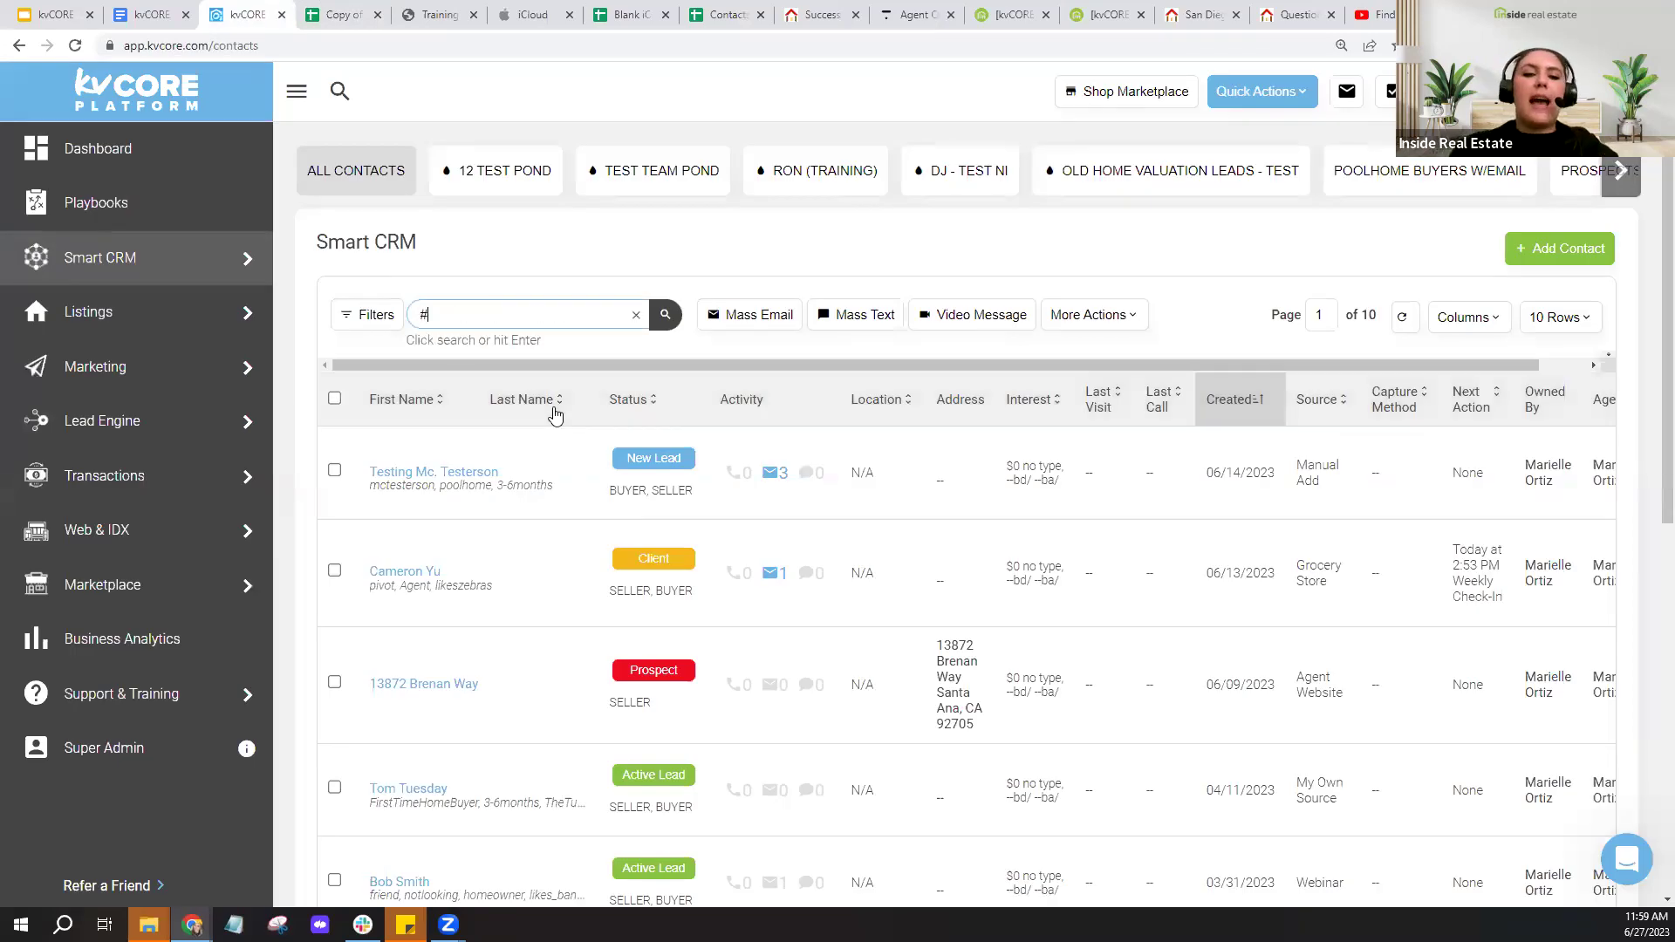
type("the_smiths")
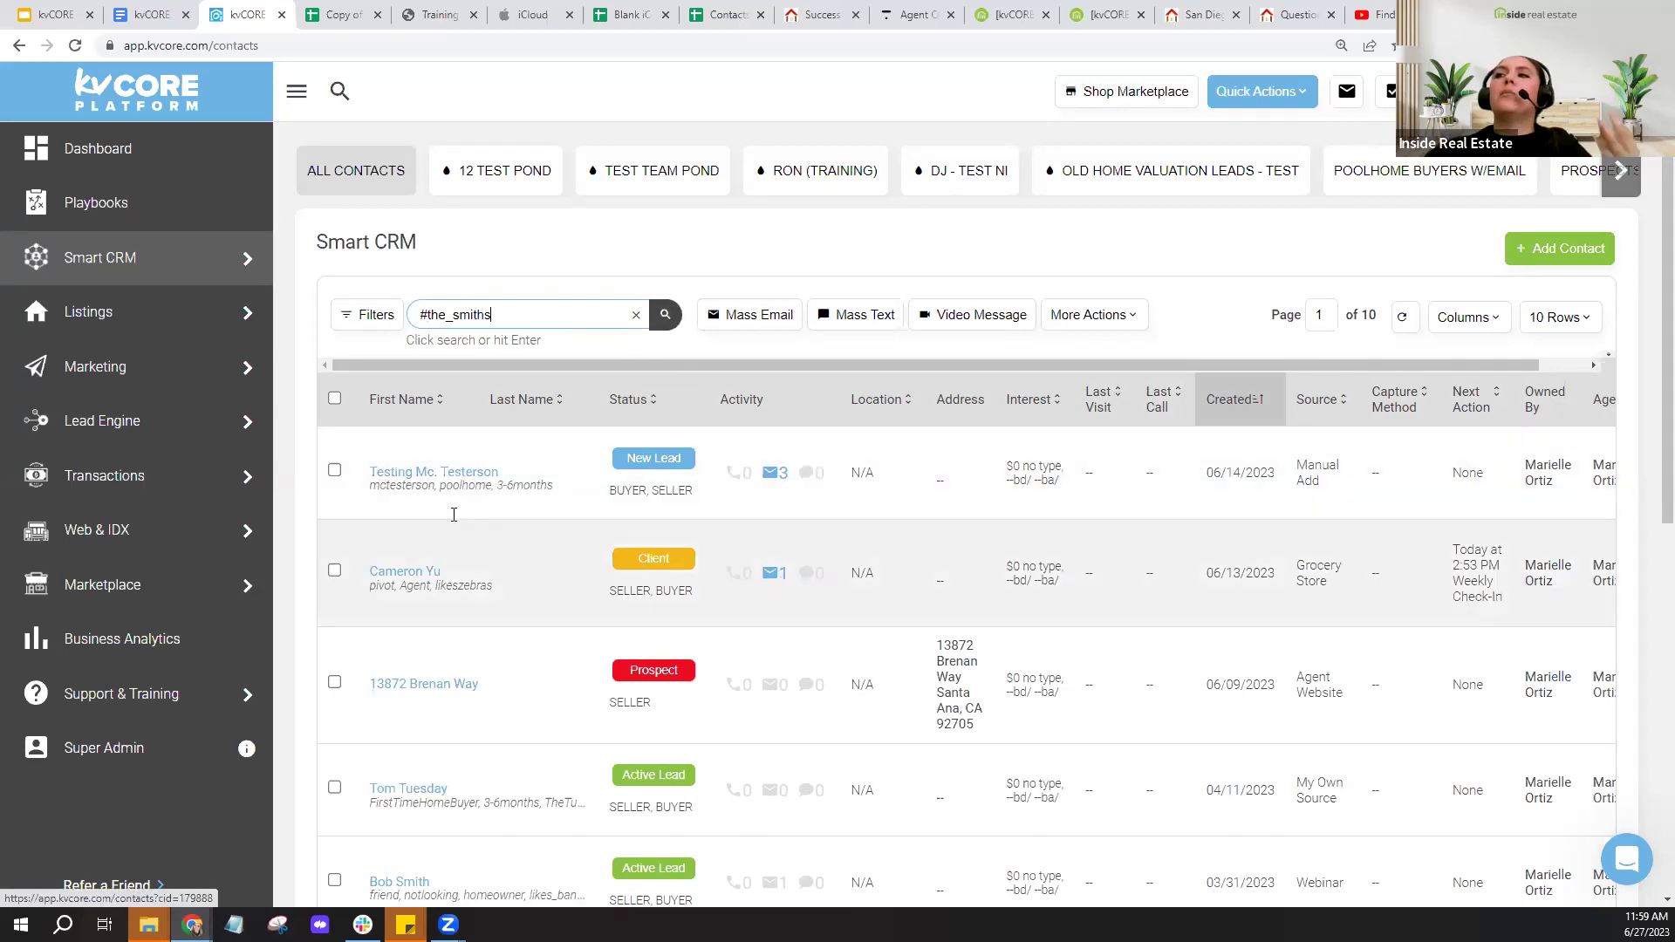
left_click(394, 489)
left_click_drag(394, 490, 560, 489)
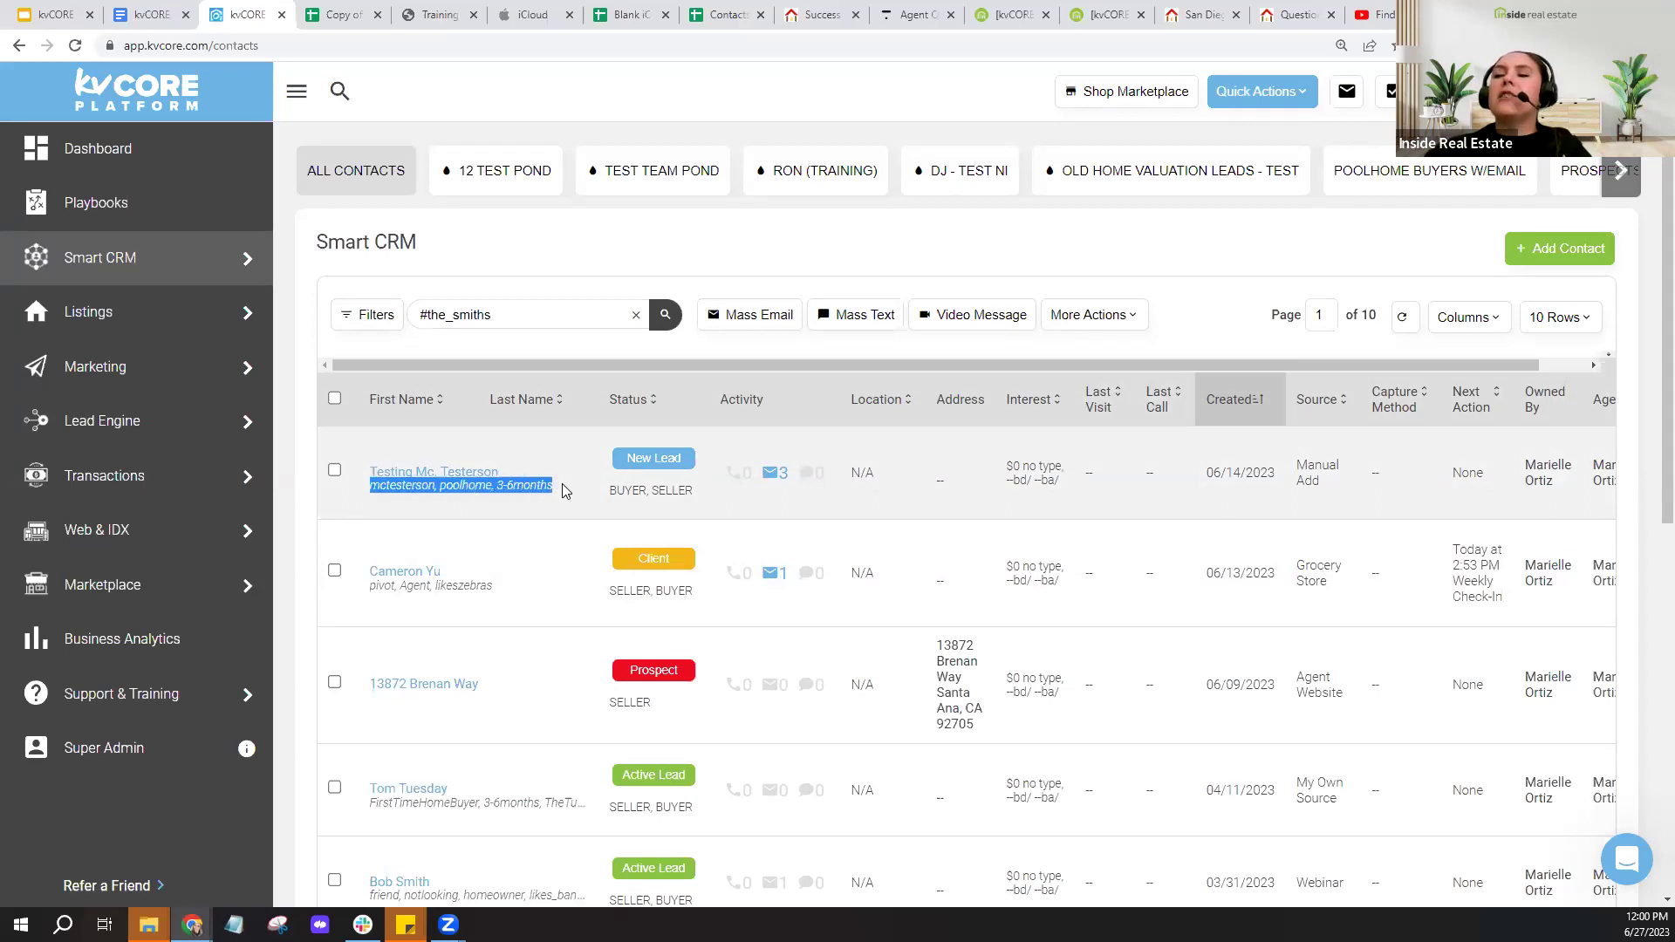
left_click(486, 491)
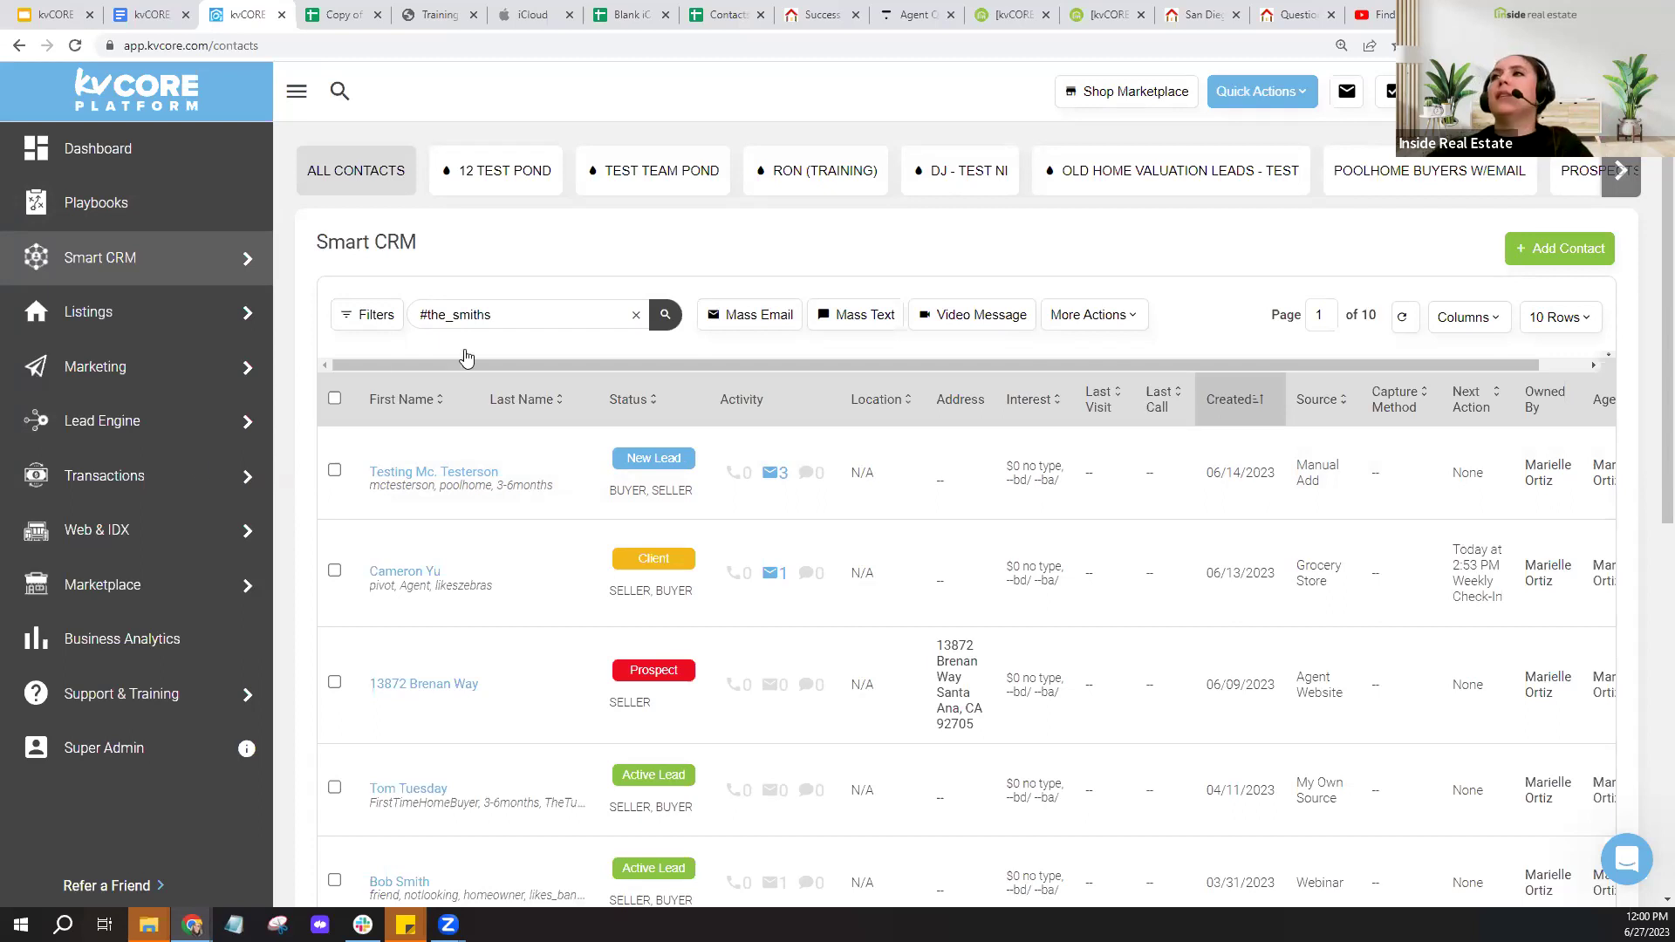
left_click(338, 15)
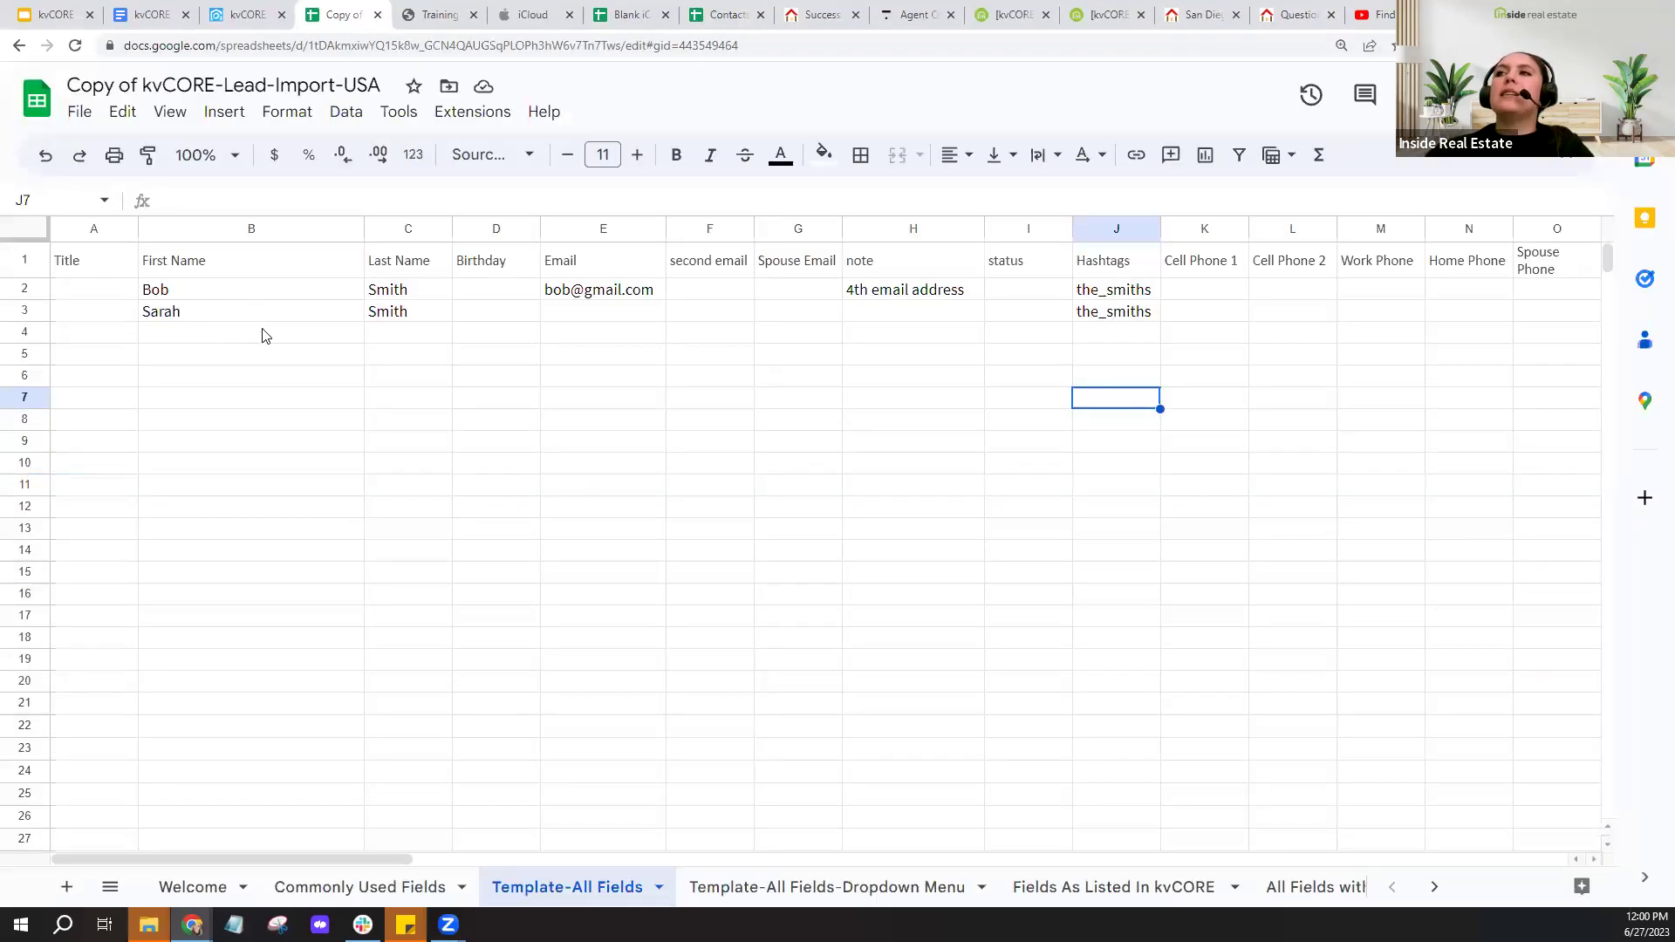
- Enter the spouse's e-mail address in E3, then look over the Hashtags column
left_click(598, 322)
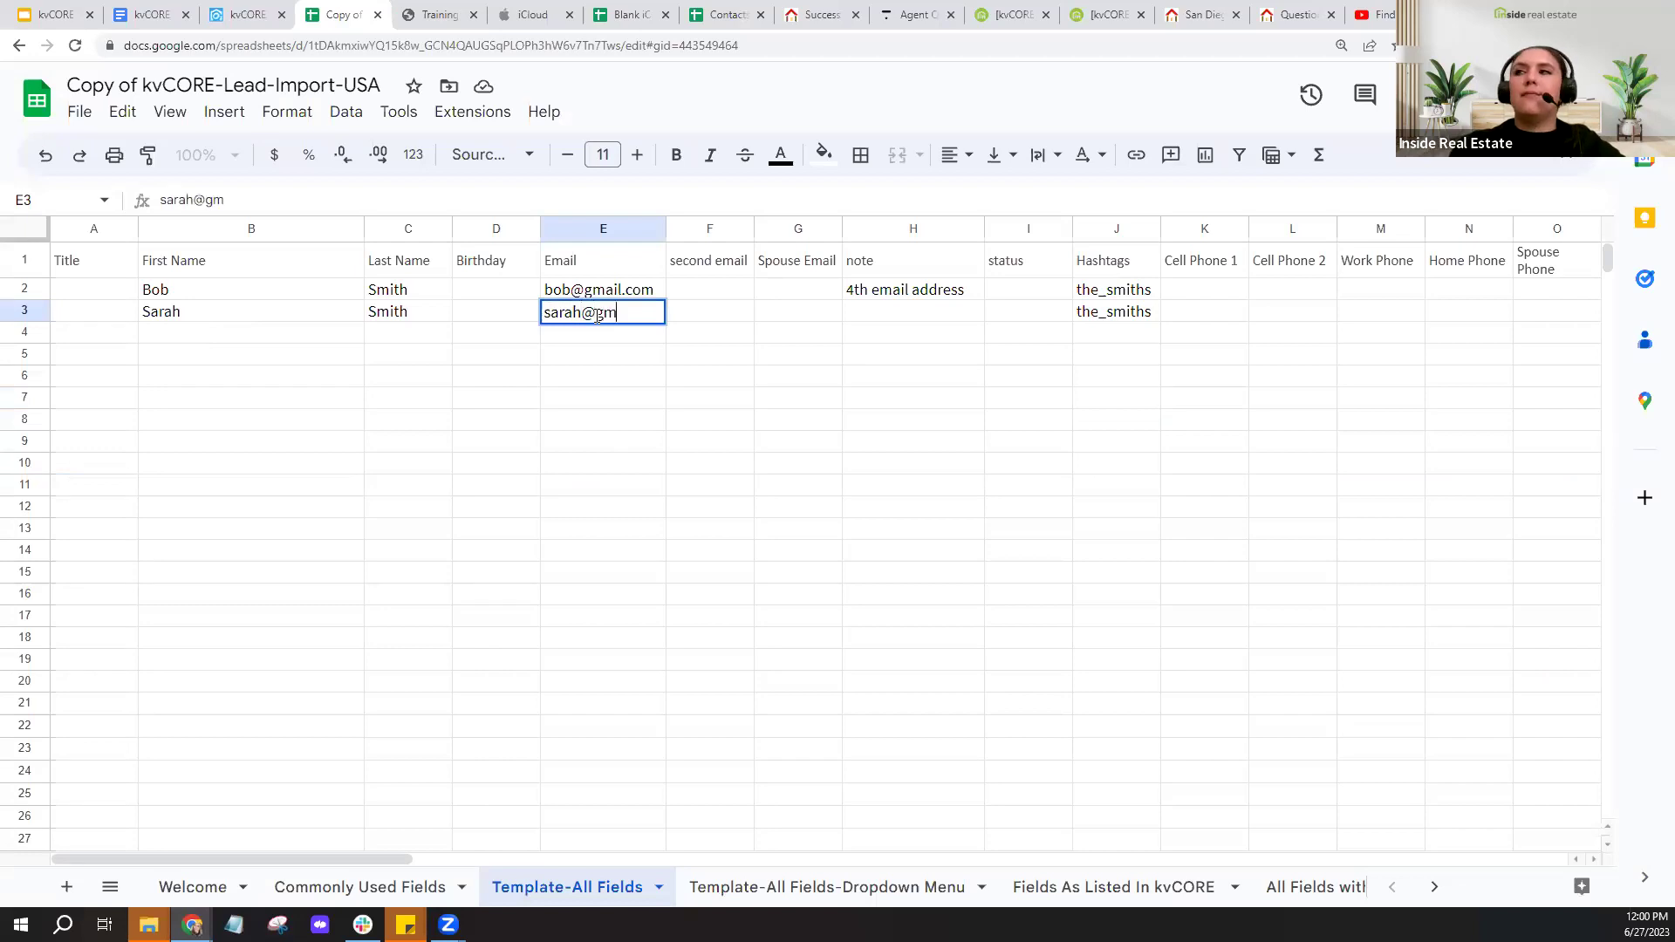
left_click(587, 382)
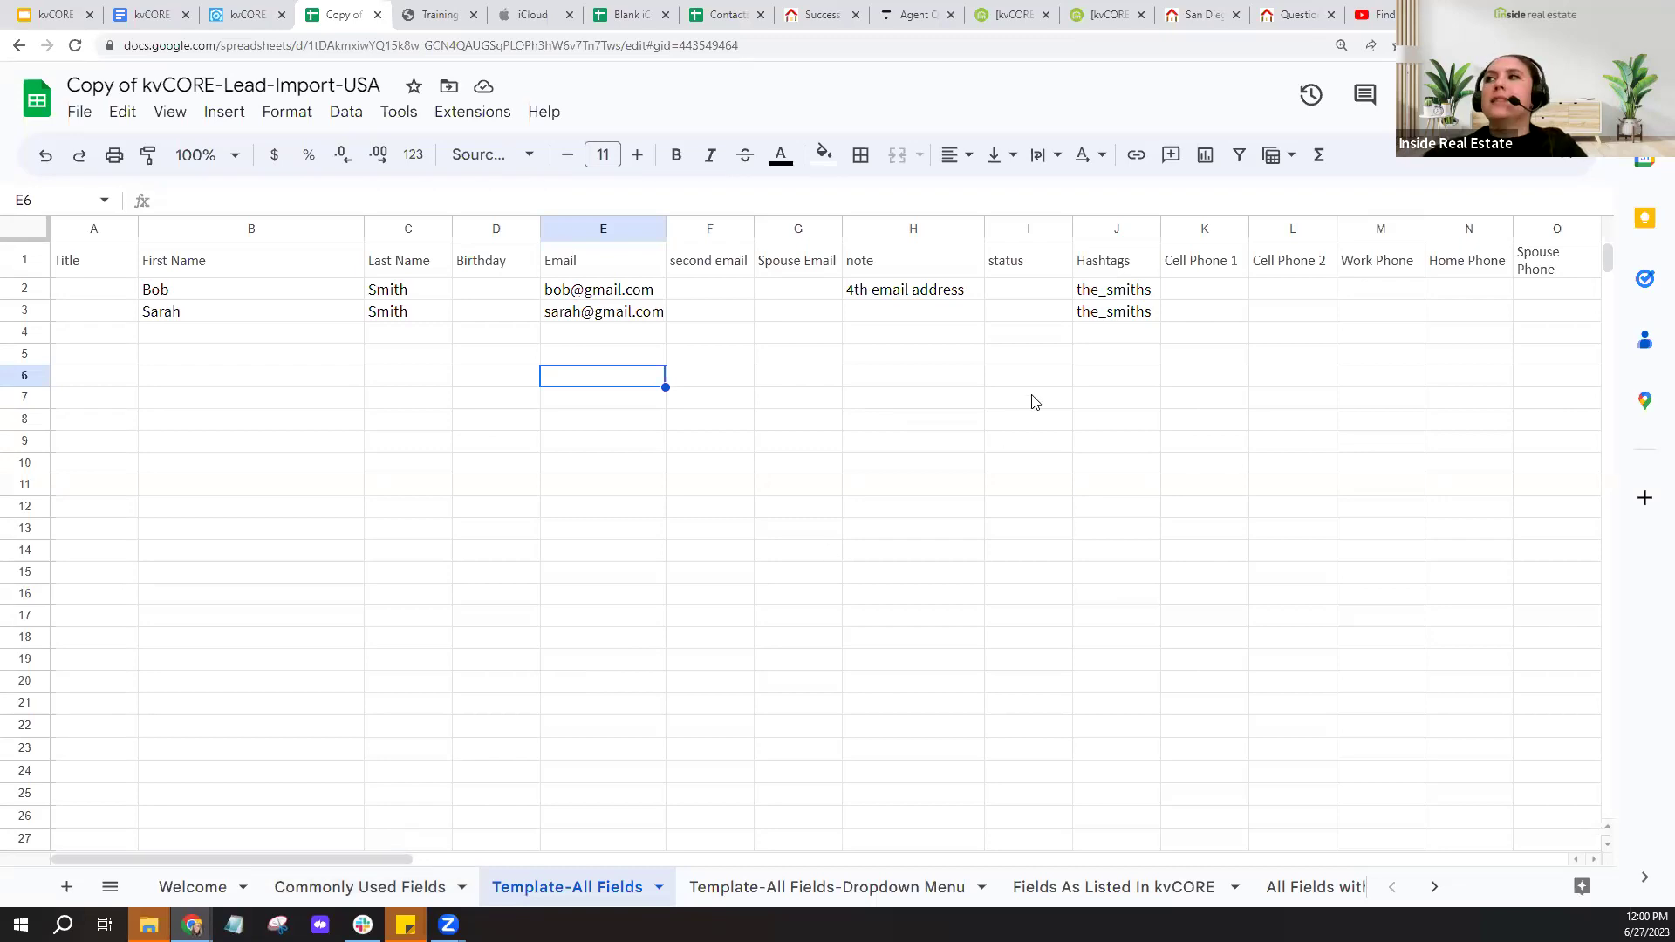
left_click(1114, 291)
left_click(1110, 266)
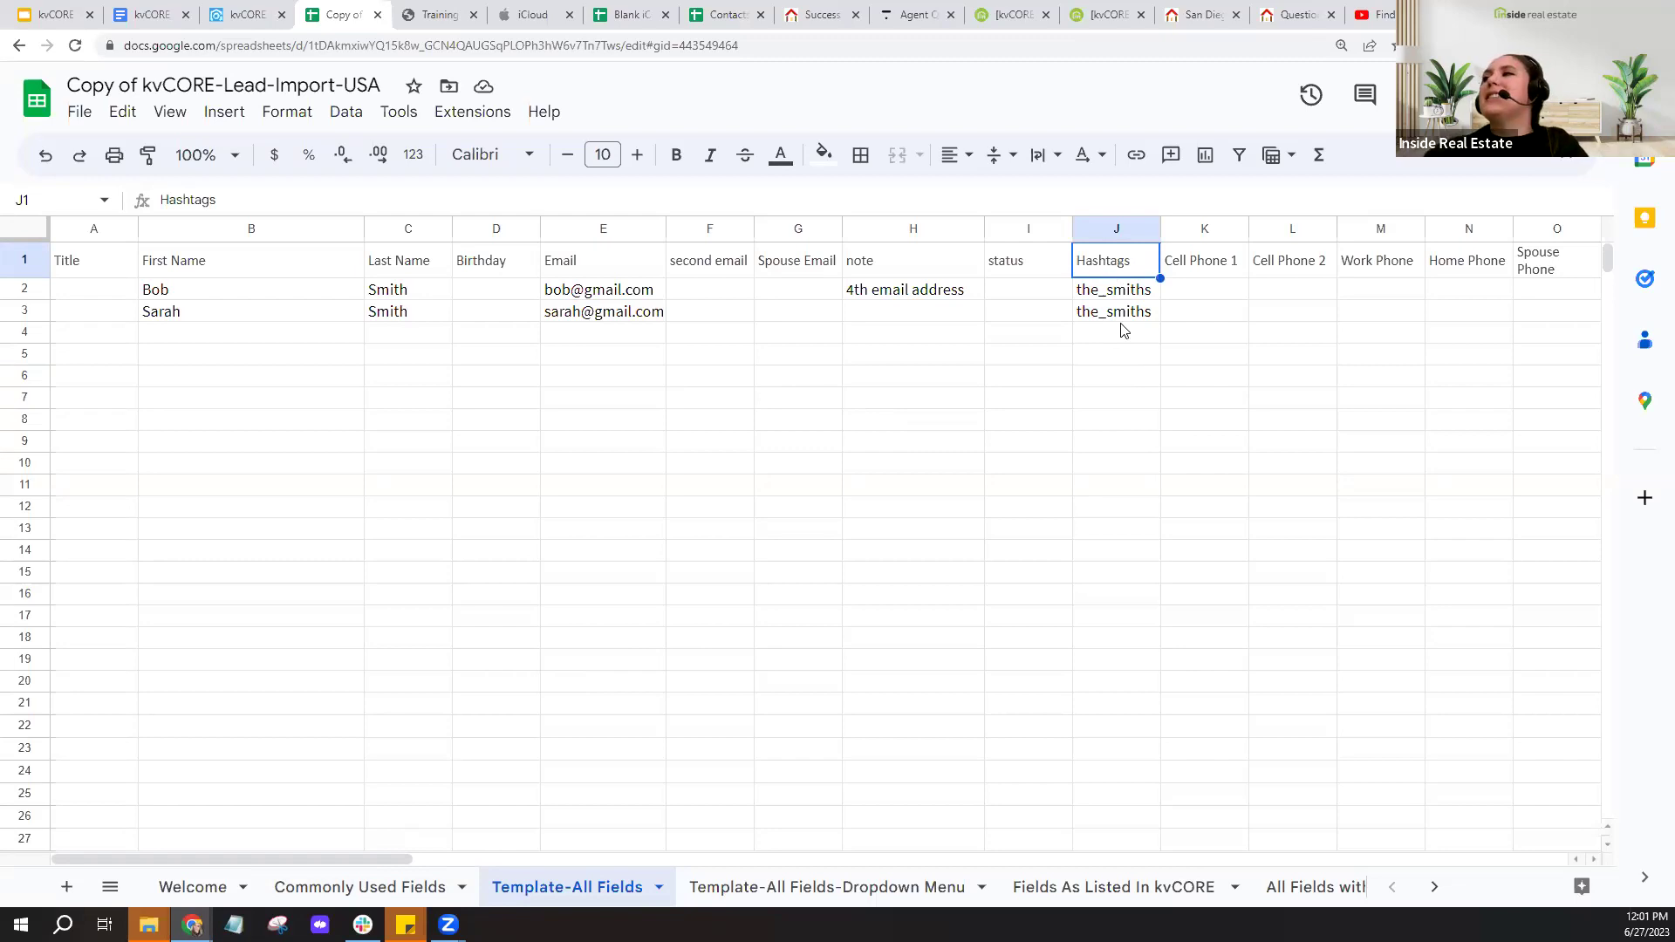
- Widen Hashtags column J, check J3, then switch back to kvCORE
left_click_drag(1161, 228, 1228, 226)
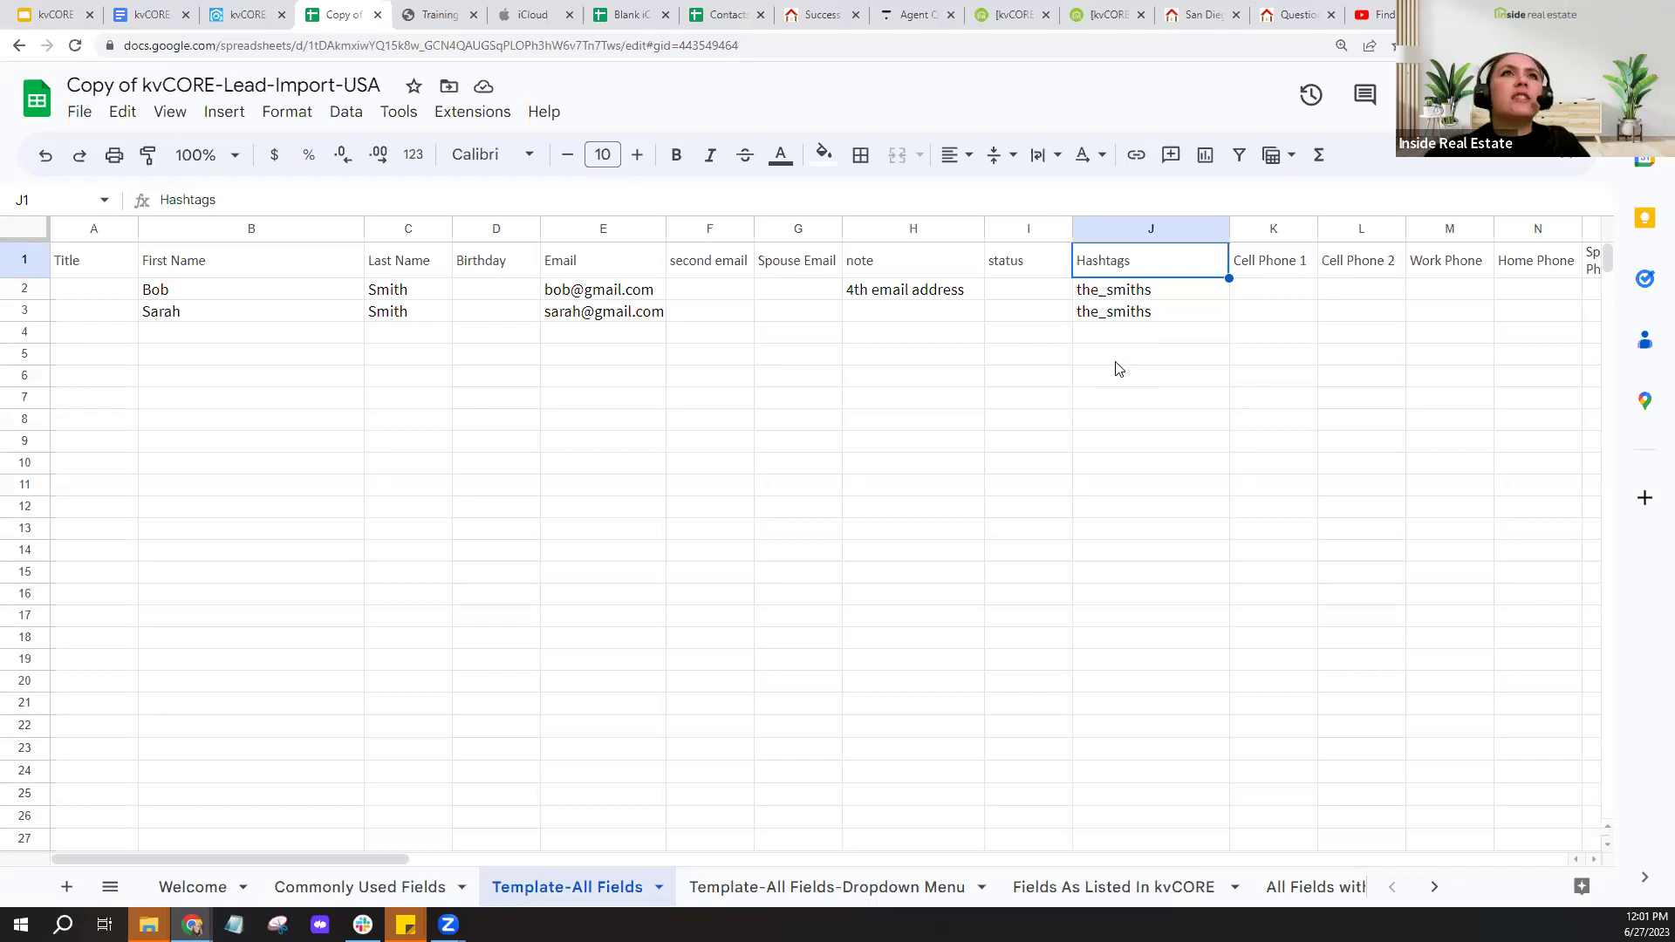
left_click(1157, 311)
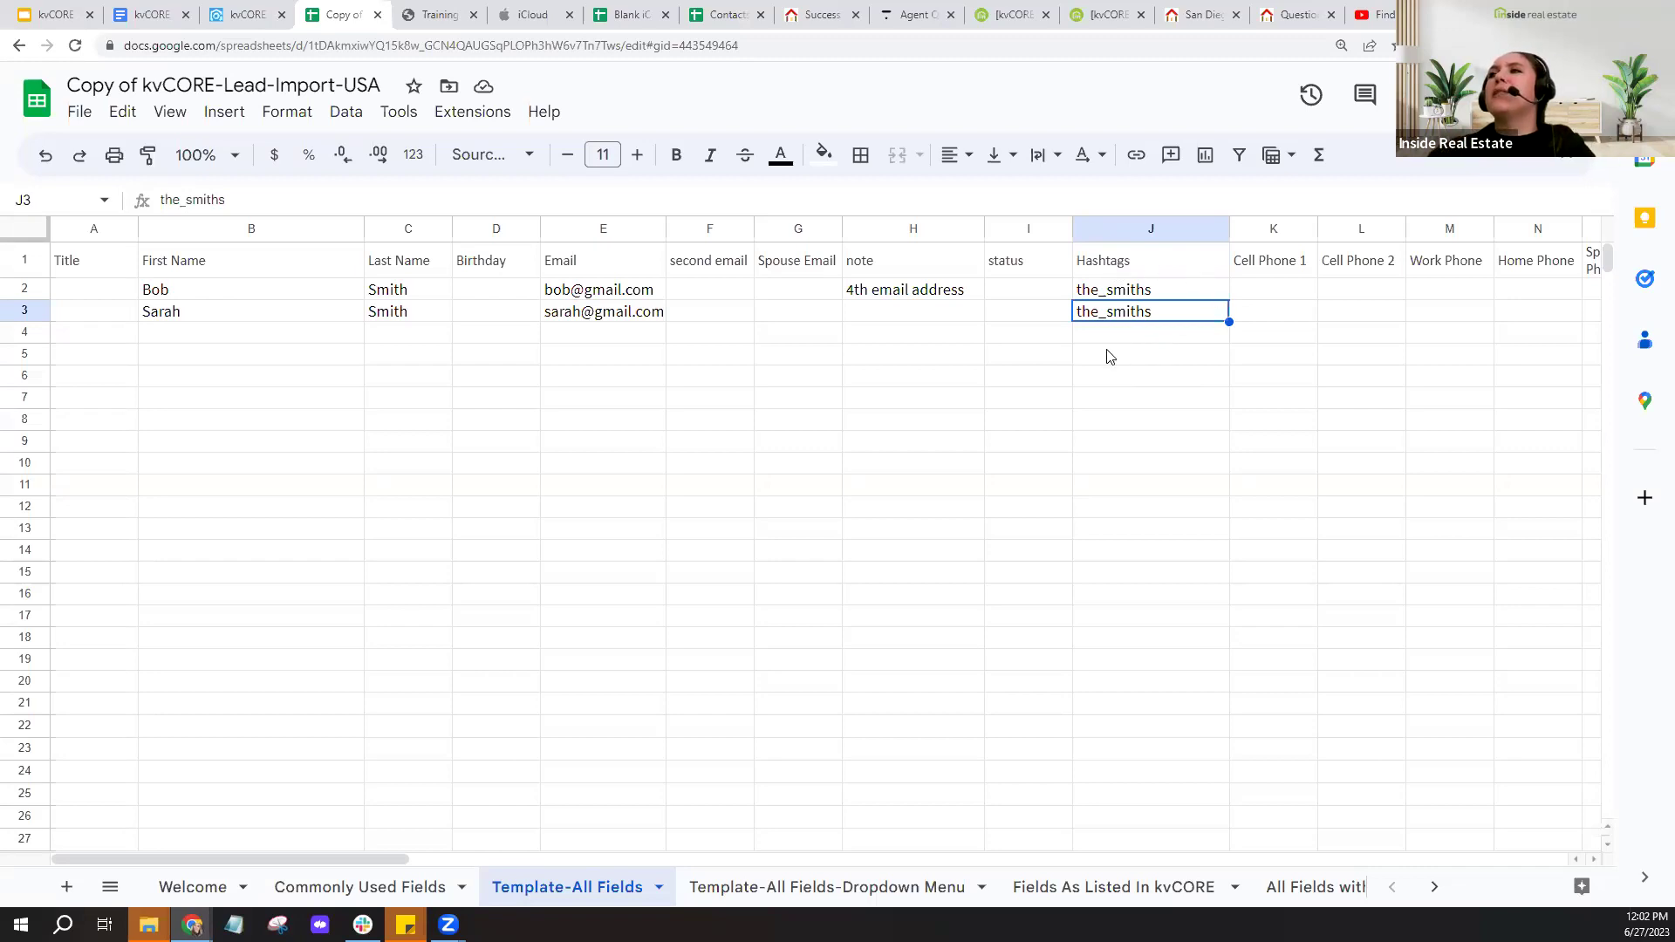
left_click(232, 9)
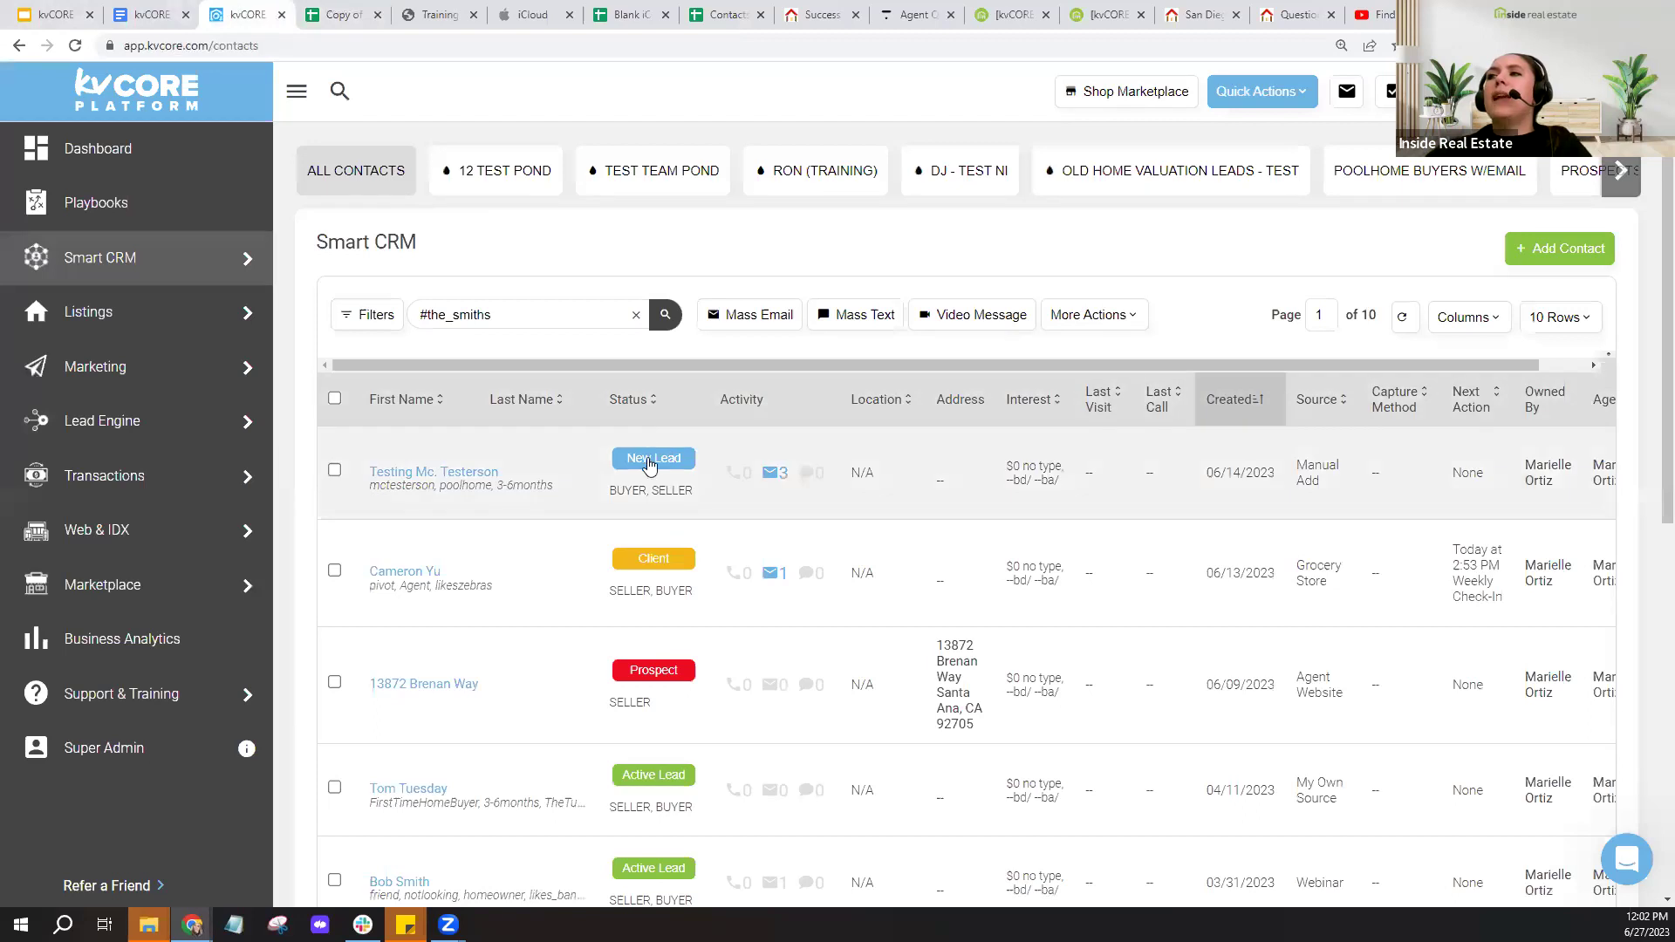
- Inspect the first contact's New Lead status, BUYER/SELLER types and Manual Add source, then return to the spreadsheet
left_click(660, 472)
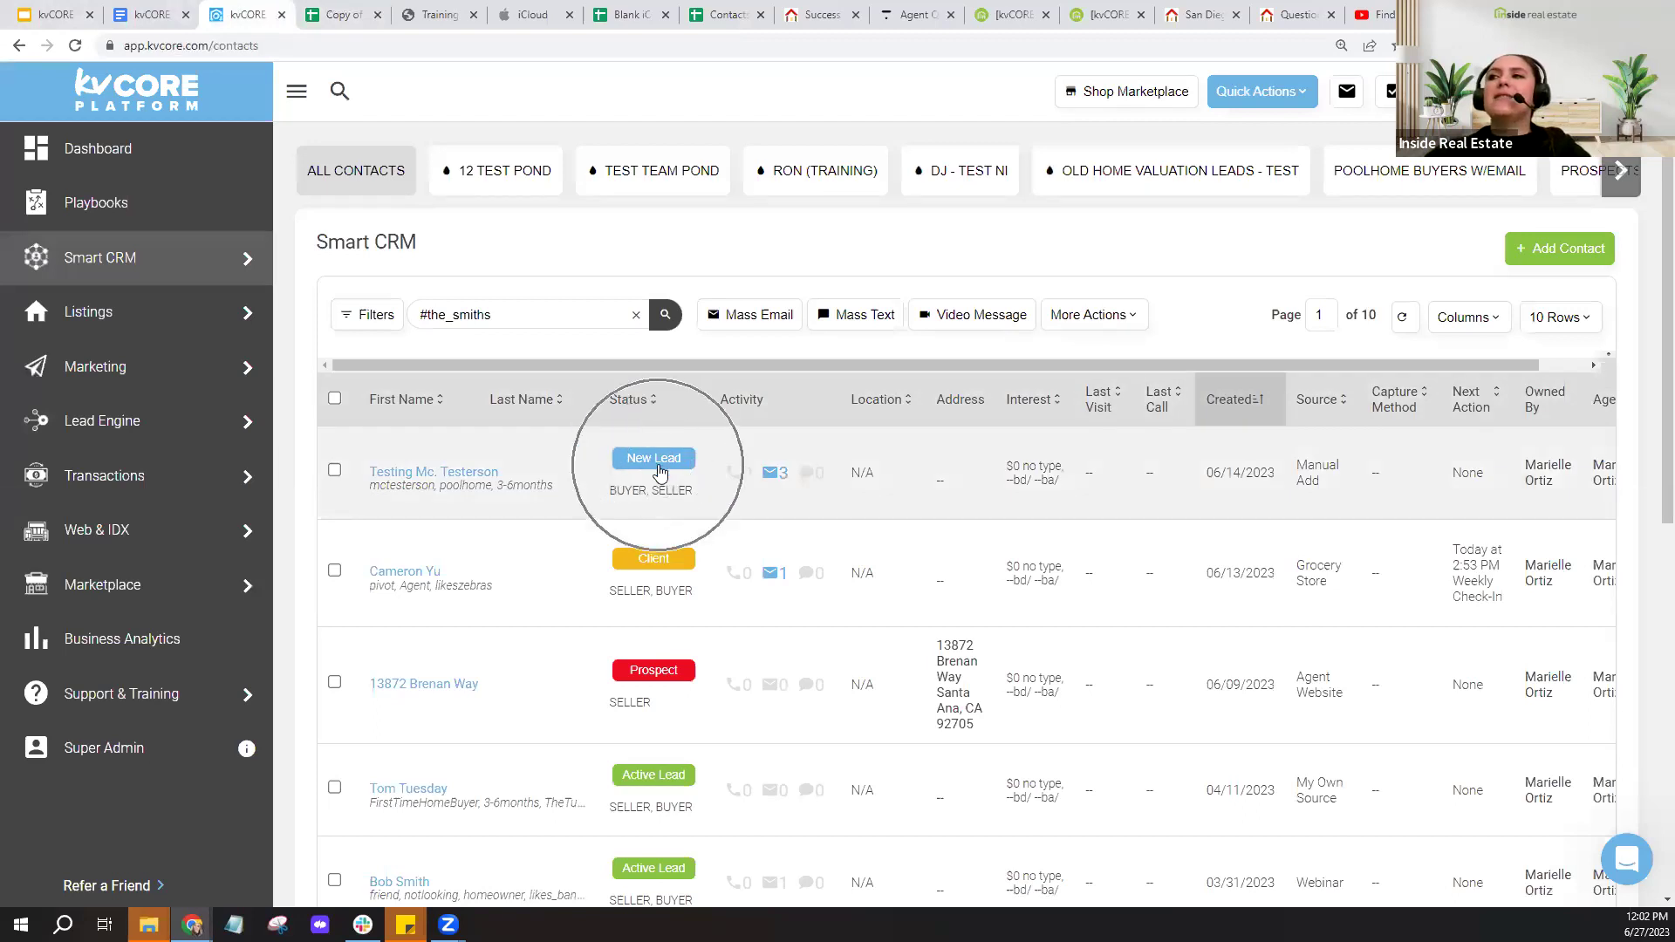
left_click_drag(609, 490, 698, 496)
left_click(701, 497)
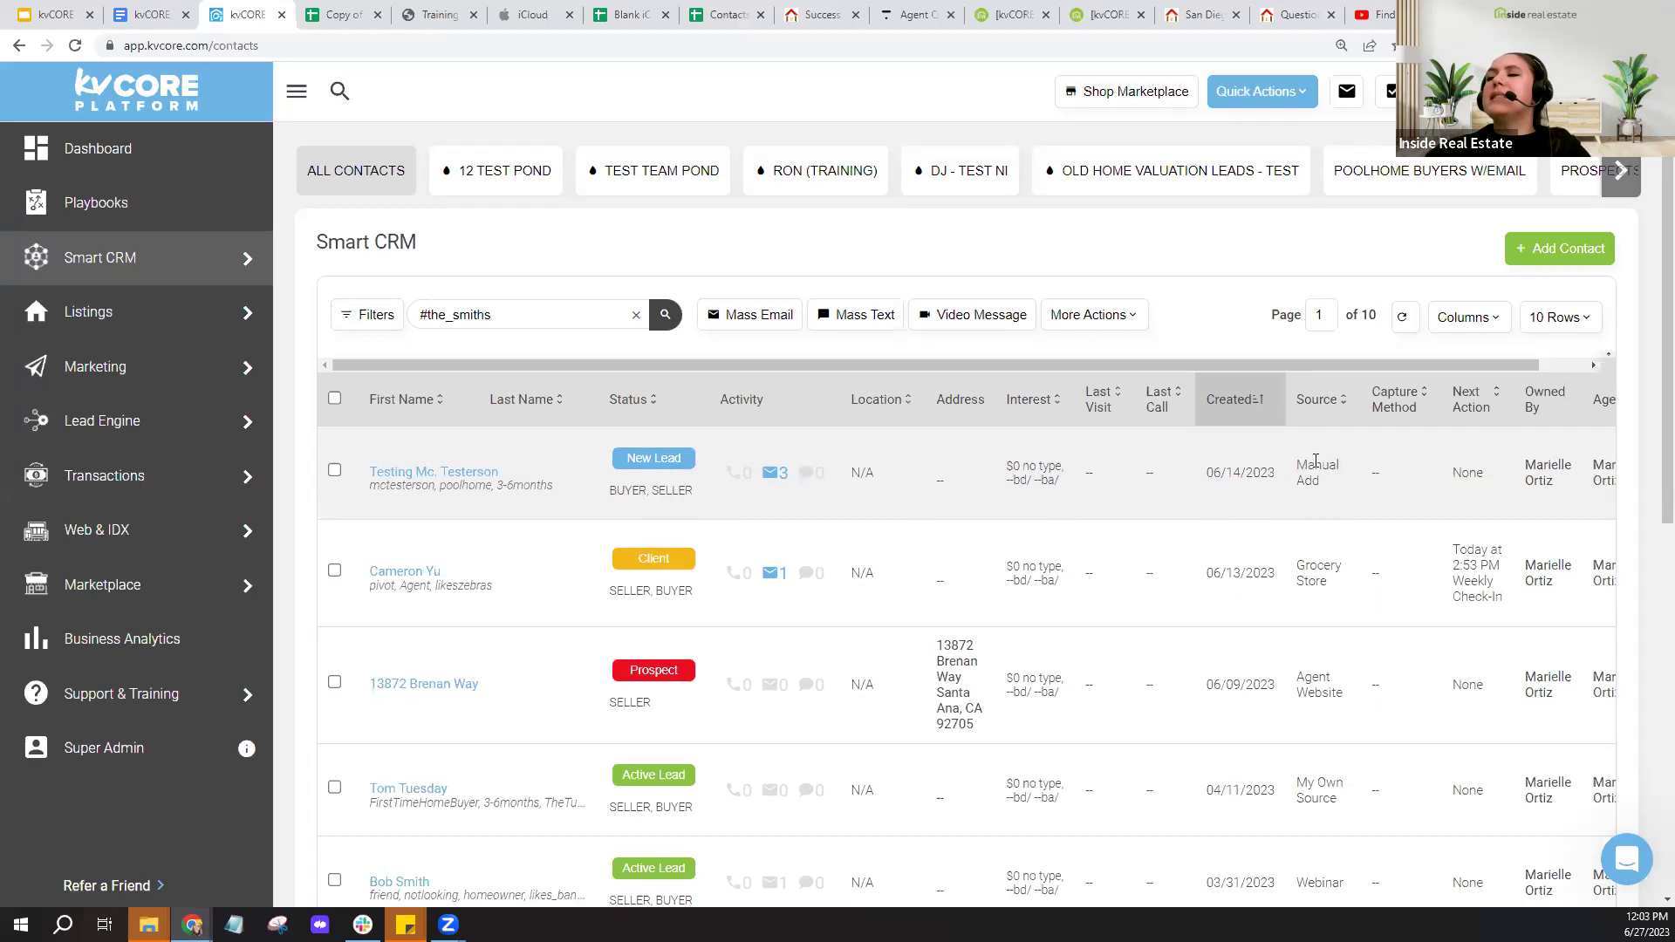
left_click(1320, 492)
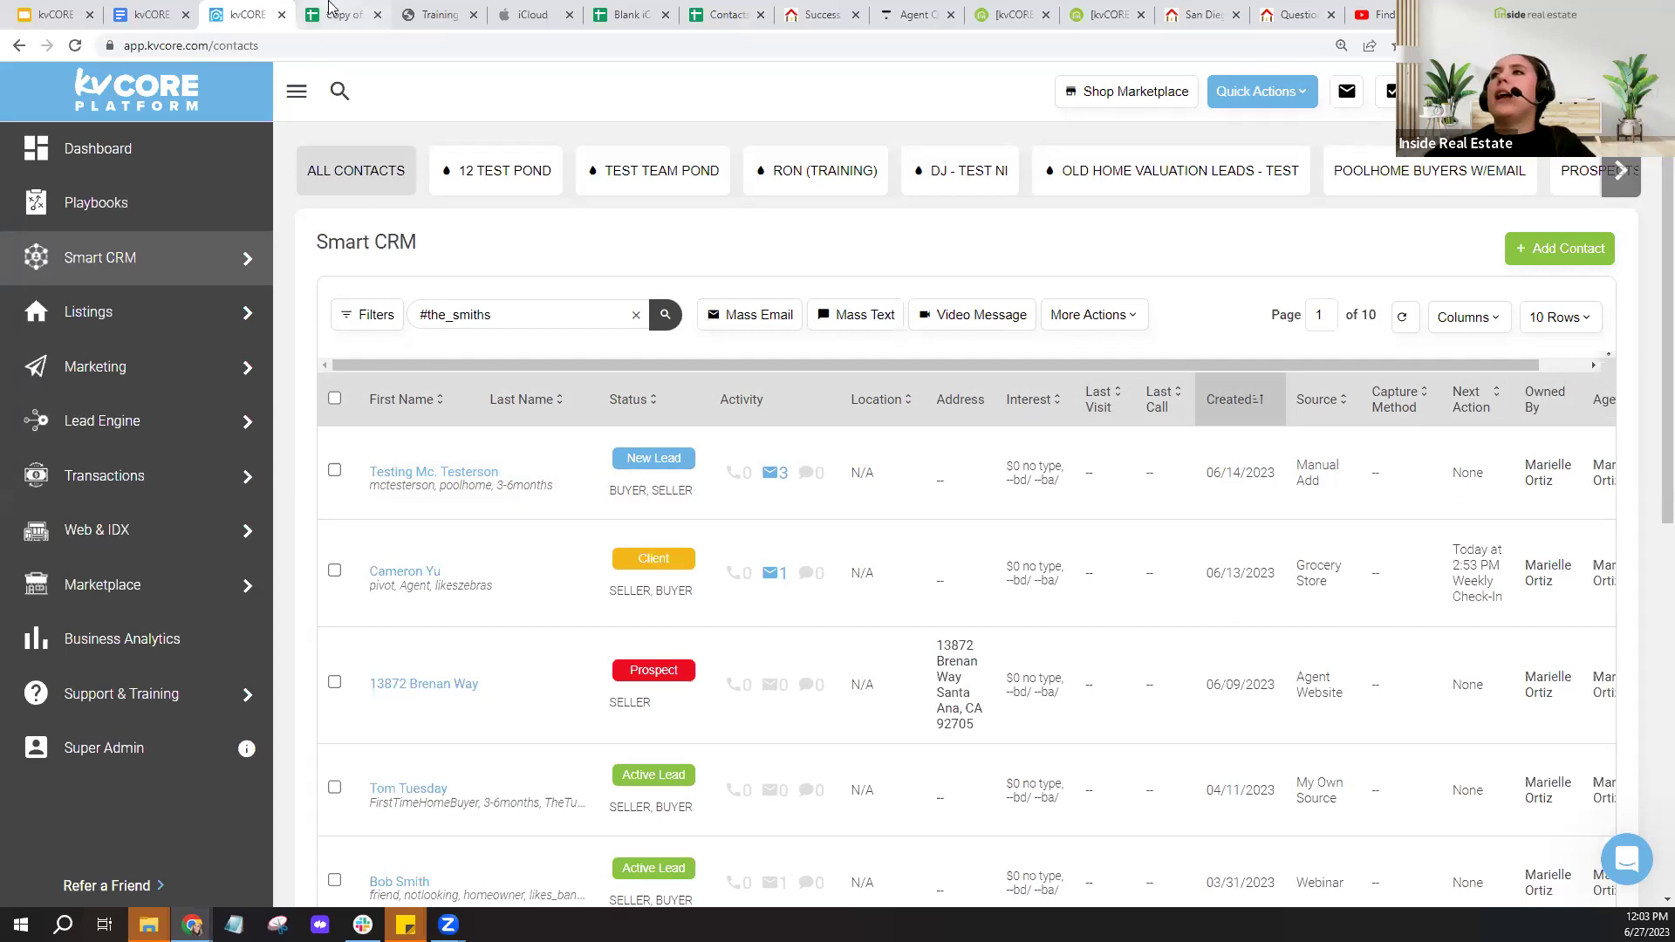
left_click(339, 15)
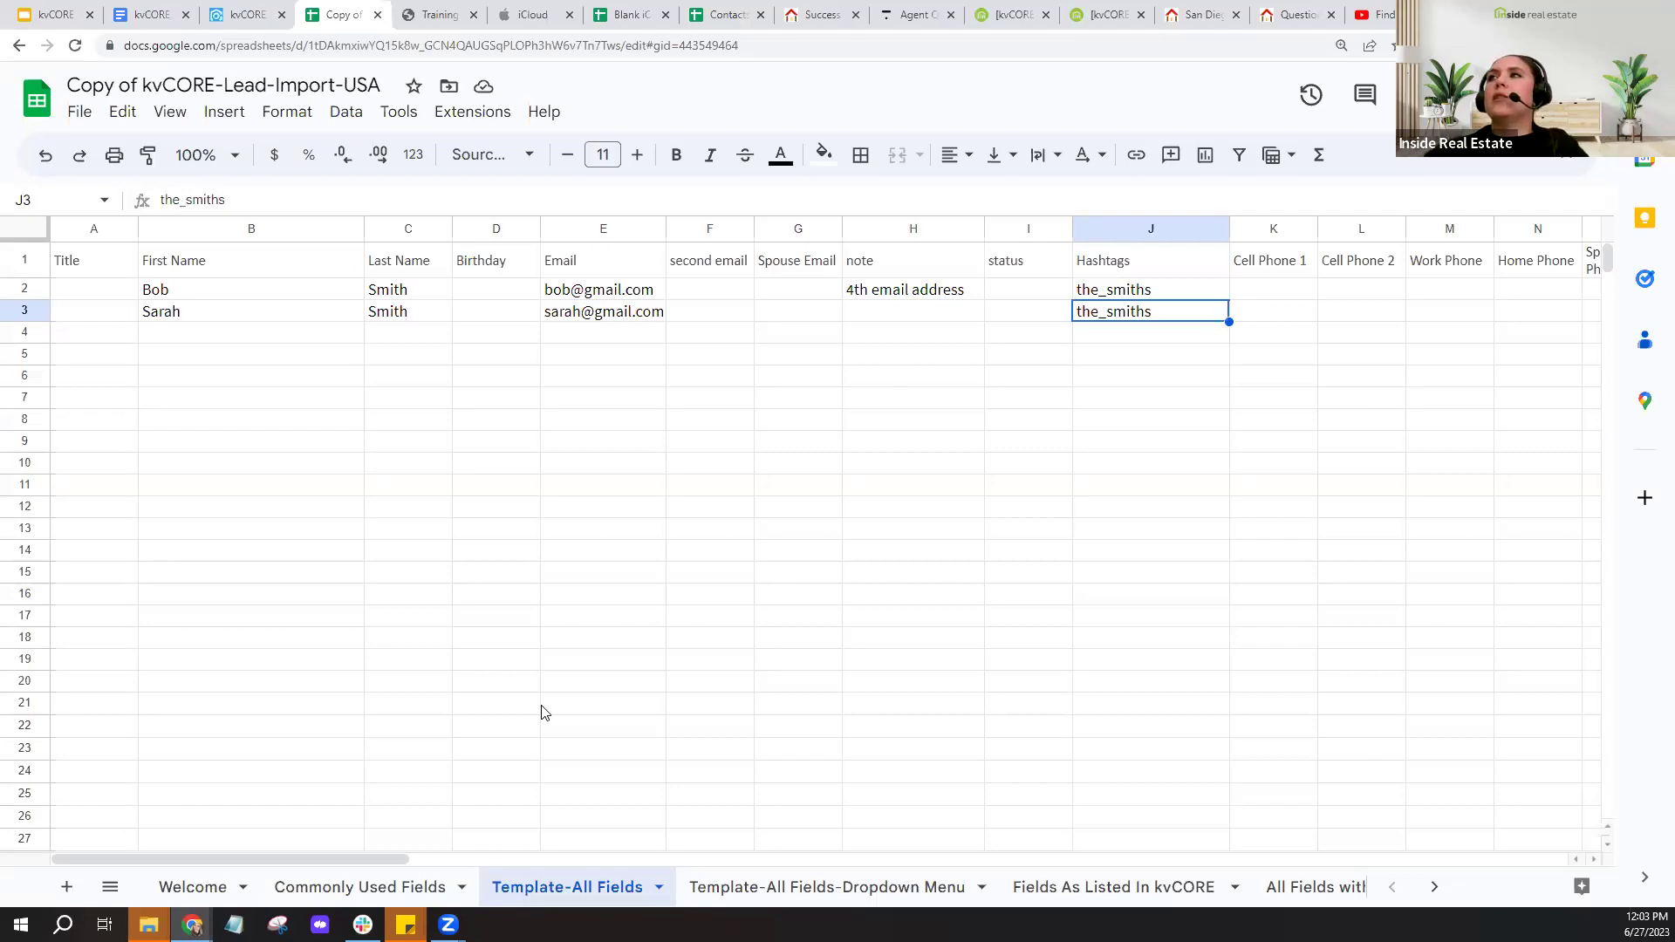
left_click(627, 24)
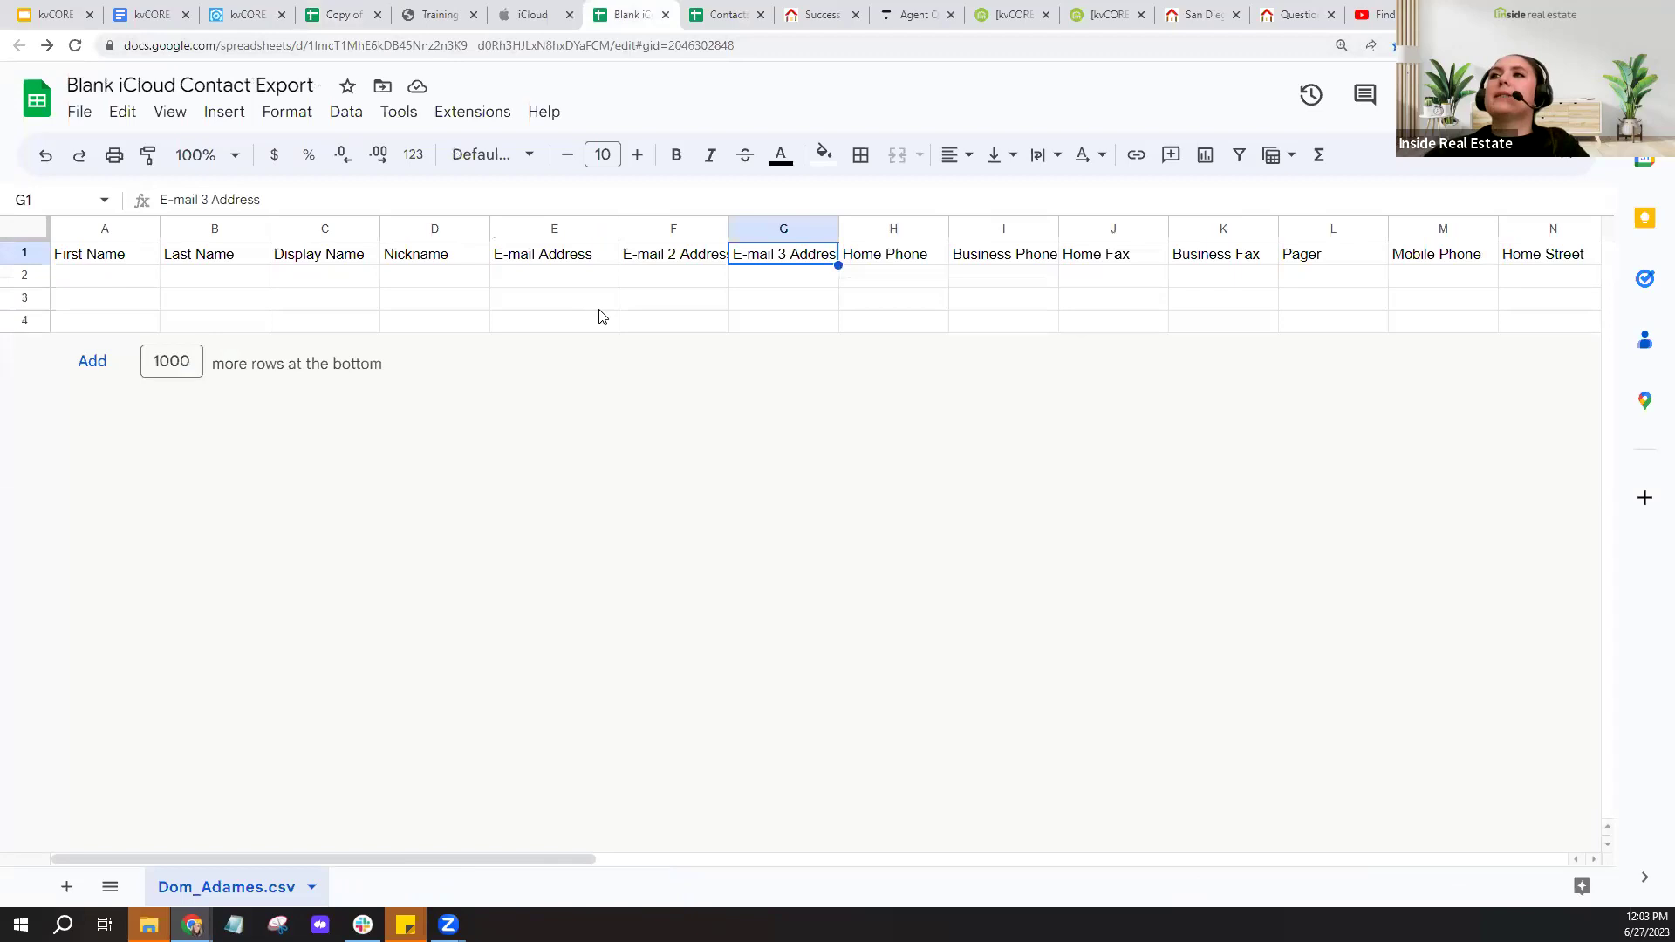
left_click(599, 308)
left_click(314, 299)
left_click(408, 281)
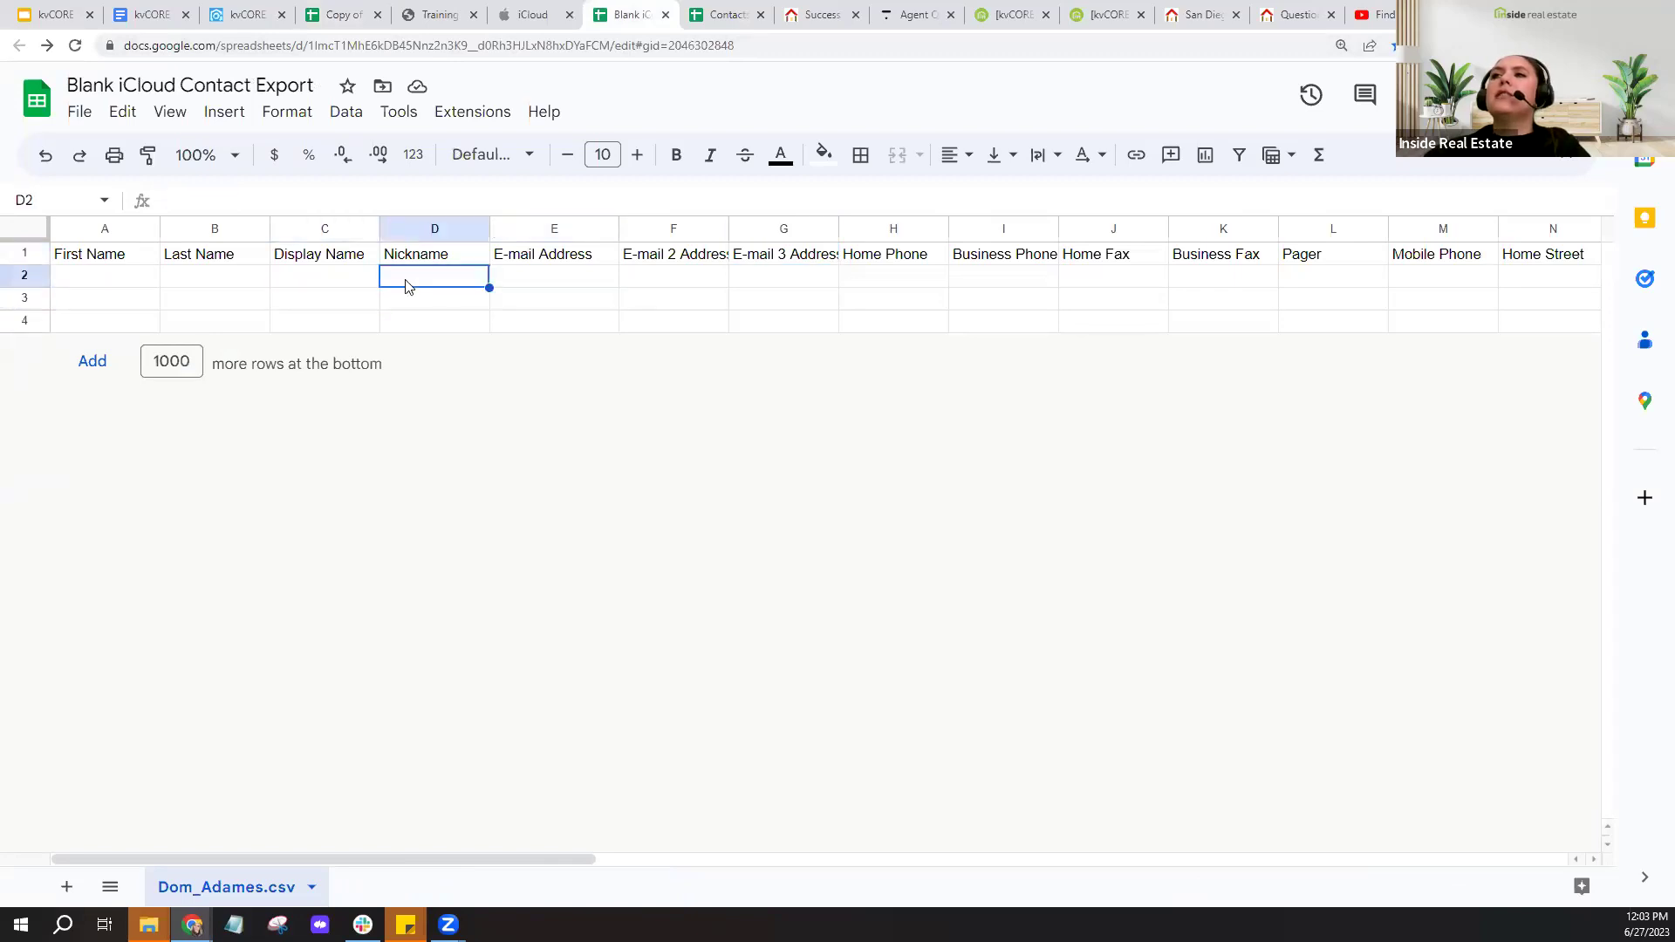
left_click(575, 299)
left_click(359, 286)
left_click(433, 262)
left_click(370, 260)
left_click(338, 285)
left_click(345, 255)
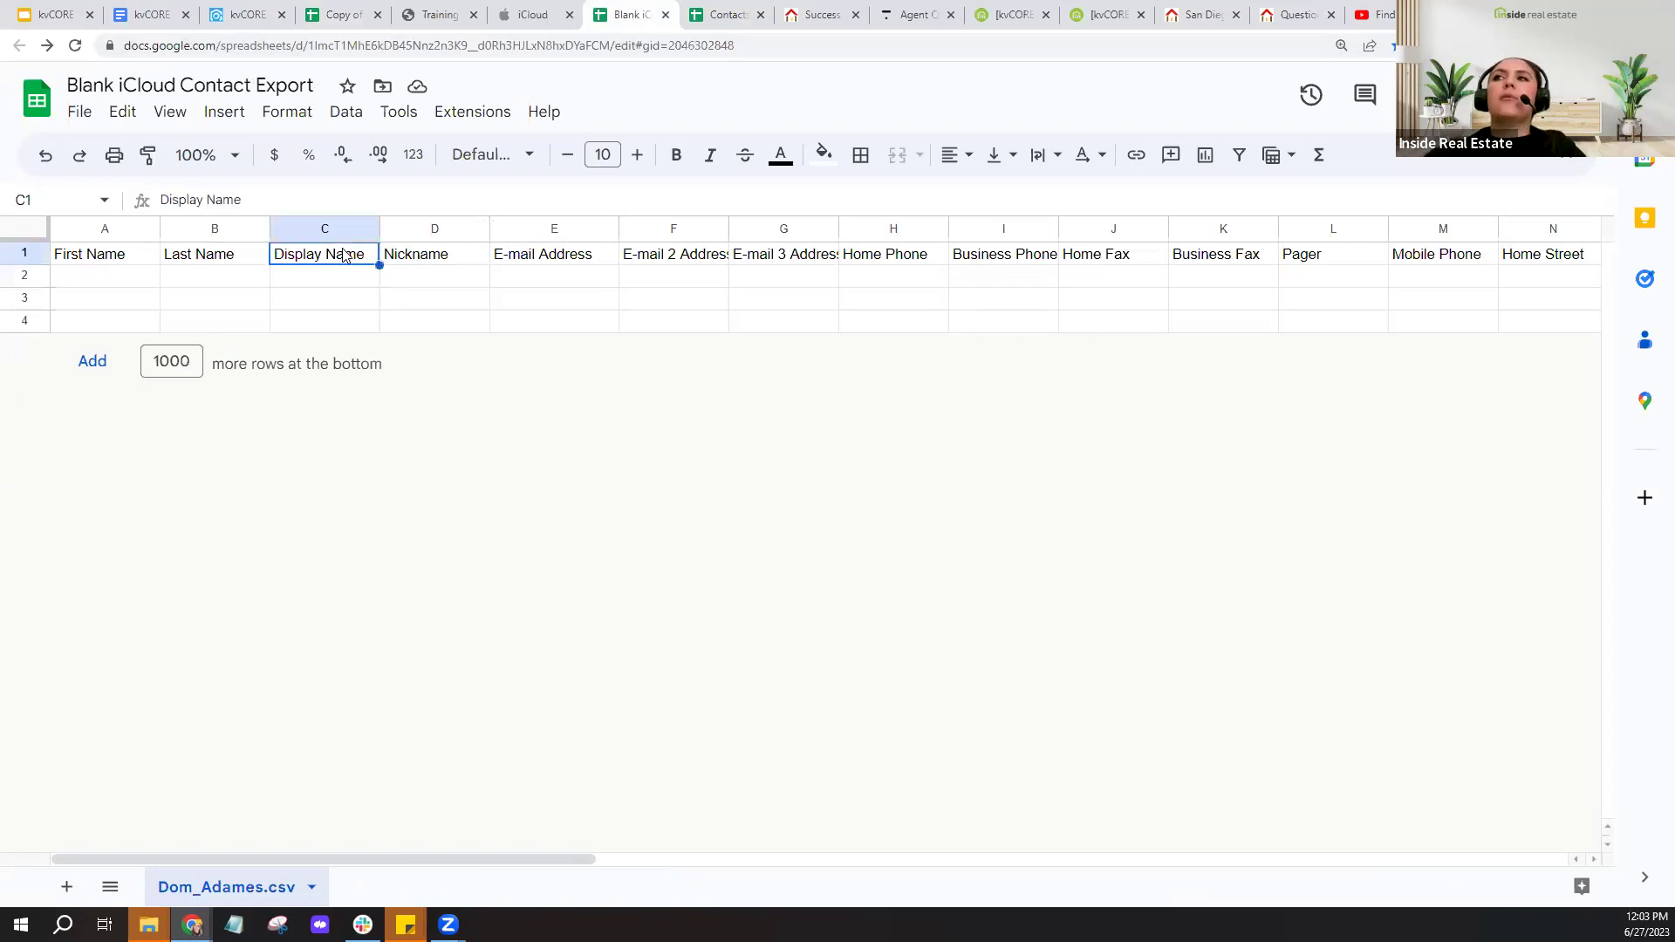
left_click(330, 300)
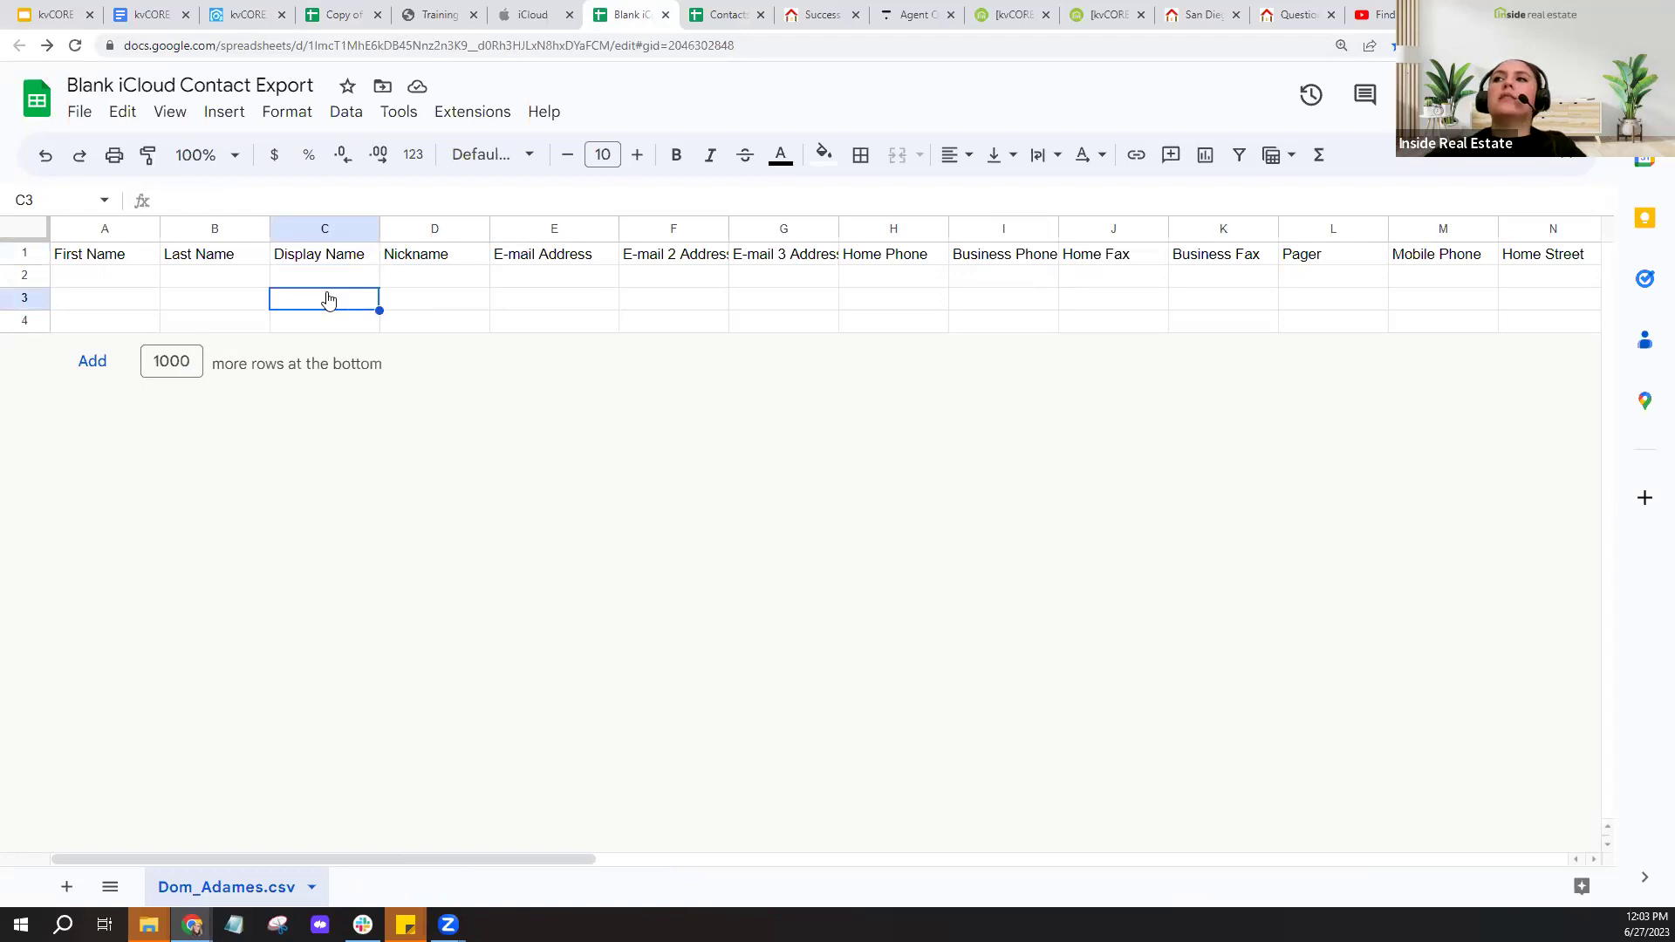
right_click(330, 299)
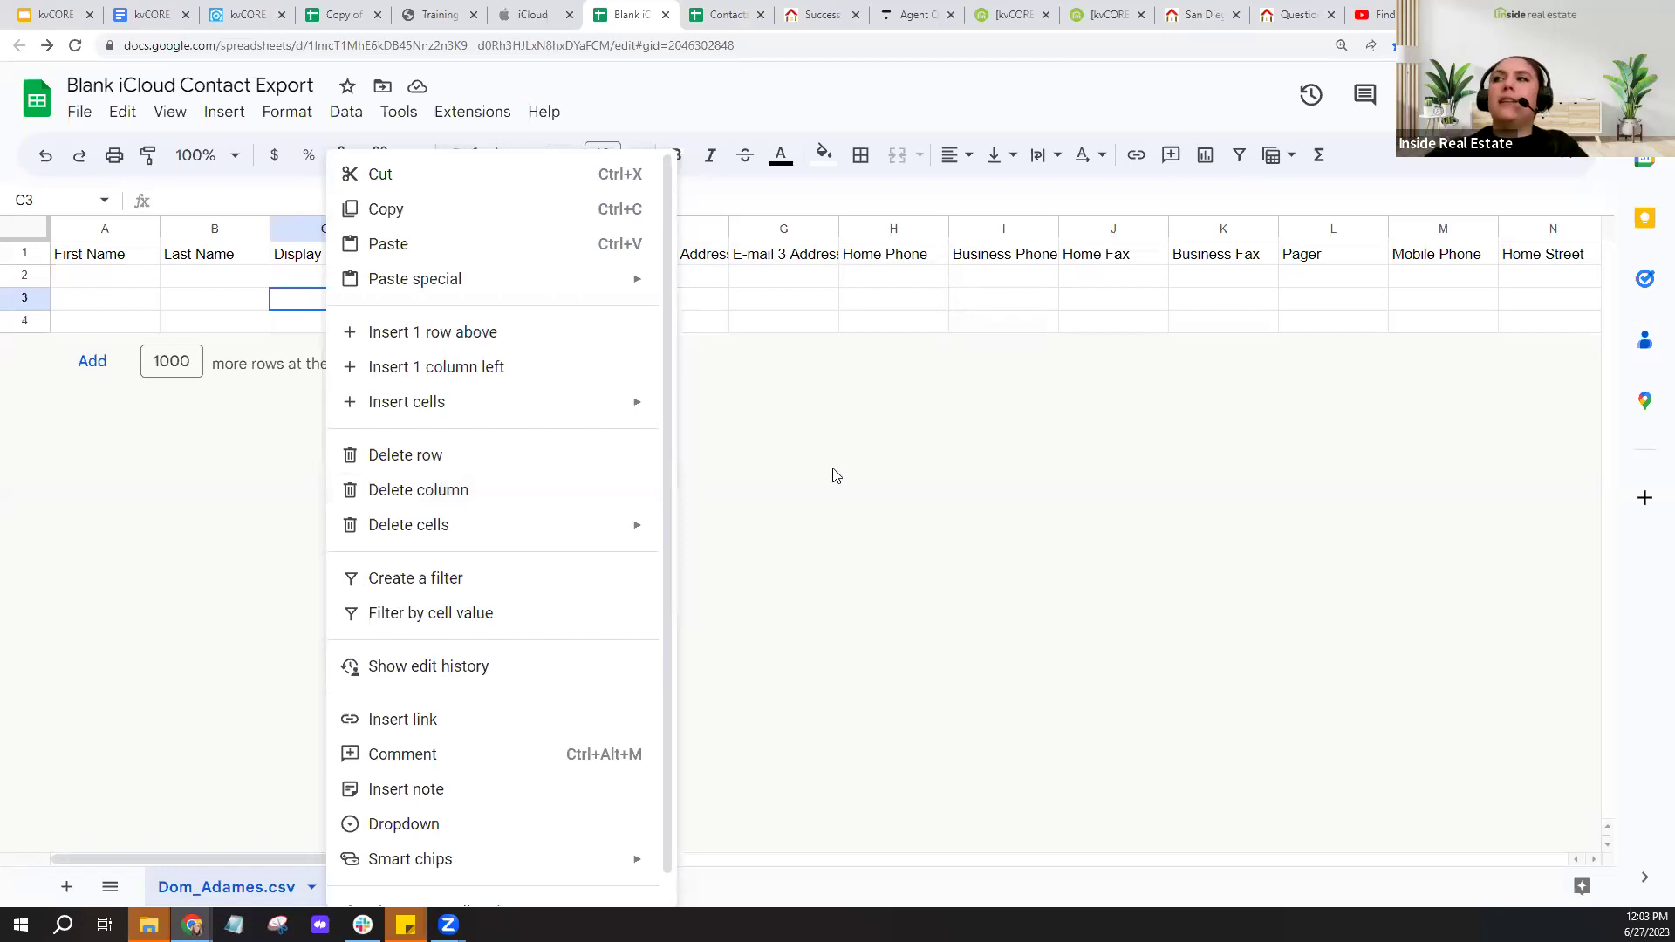
left_click(783, 320)
left_click(471, 285)
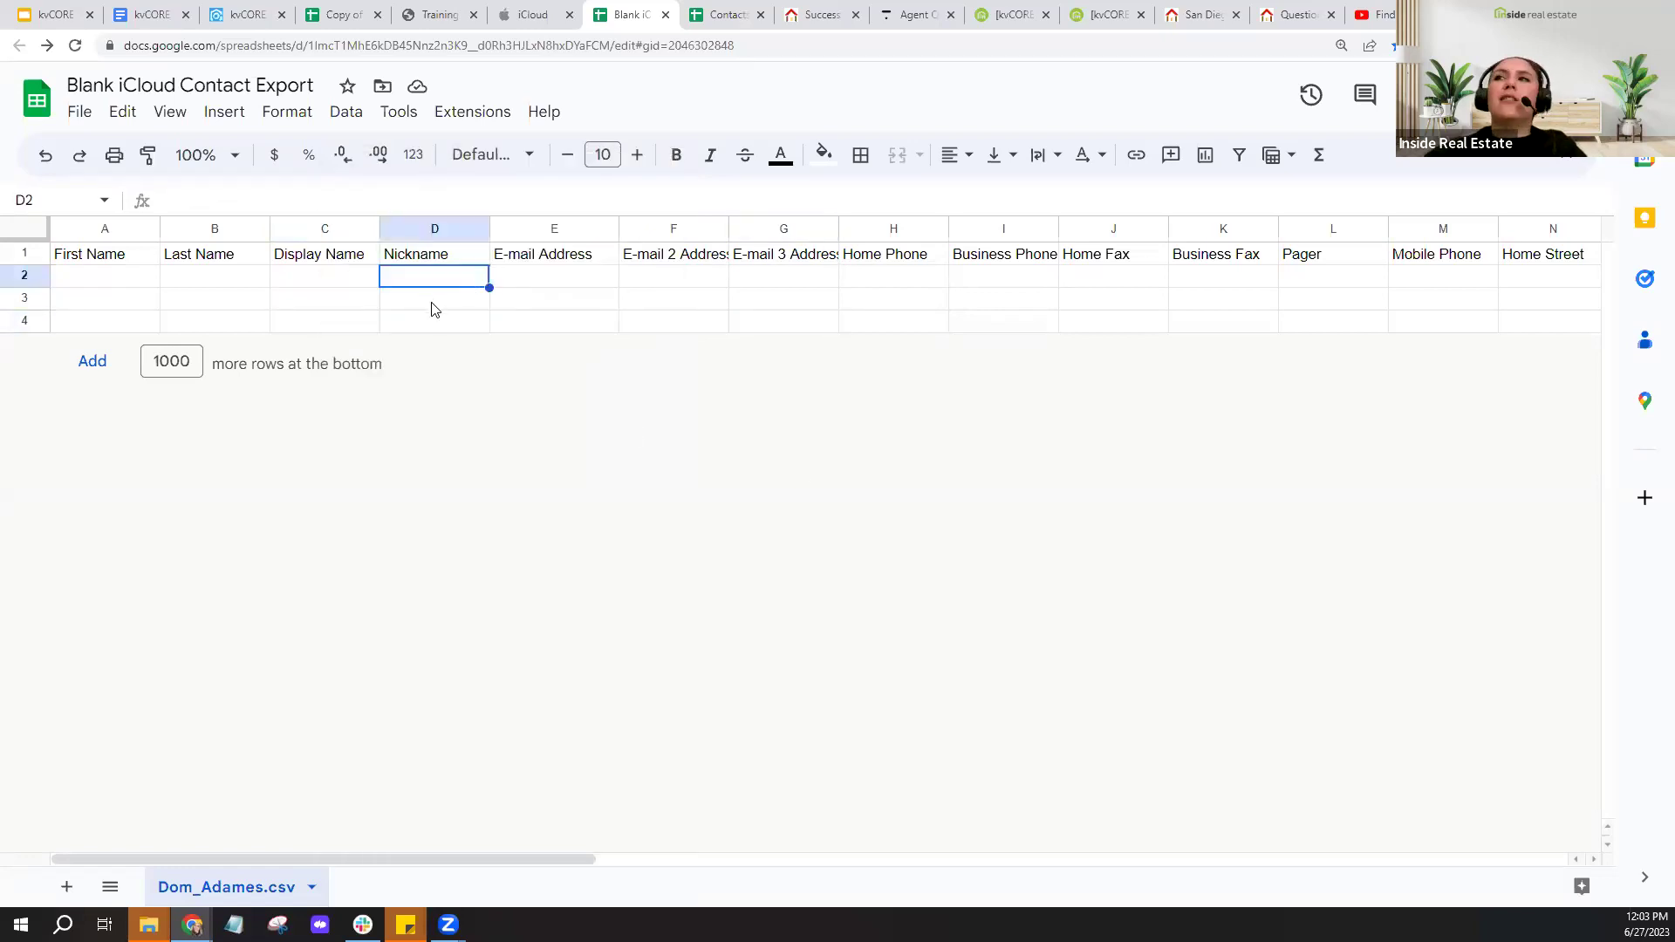
left_click(462, 255)
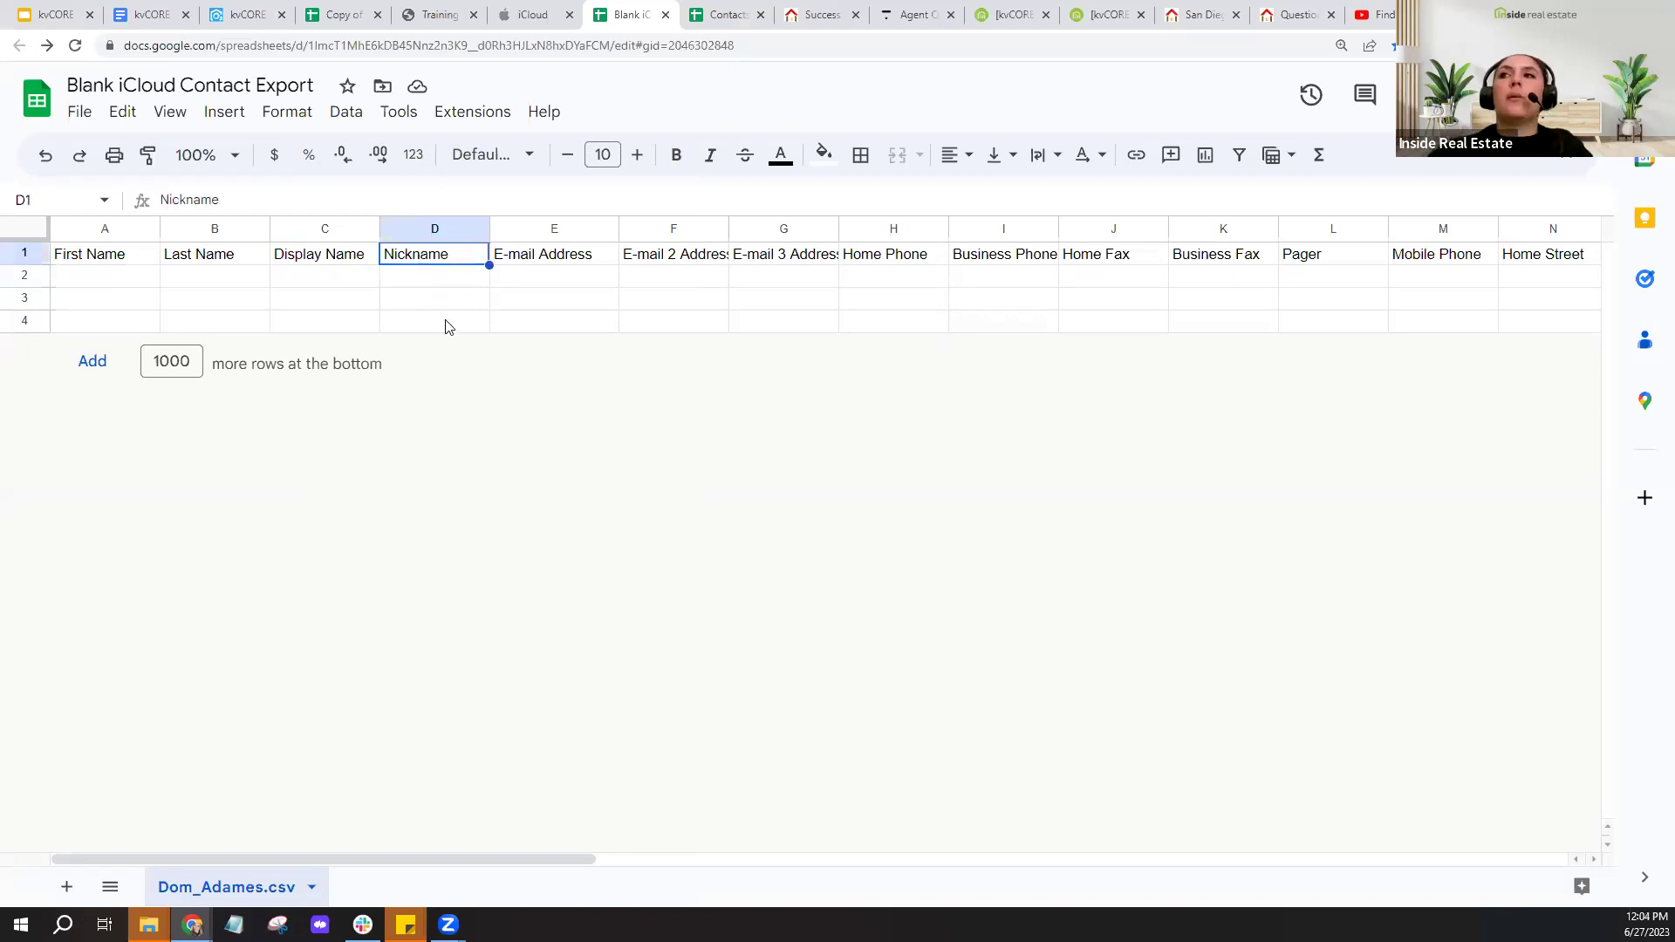
type("not")
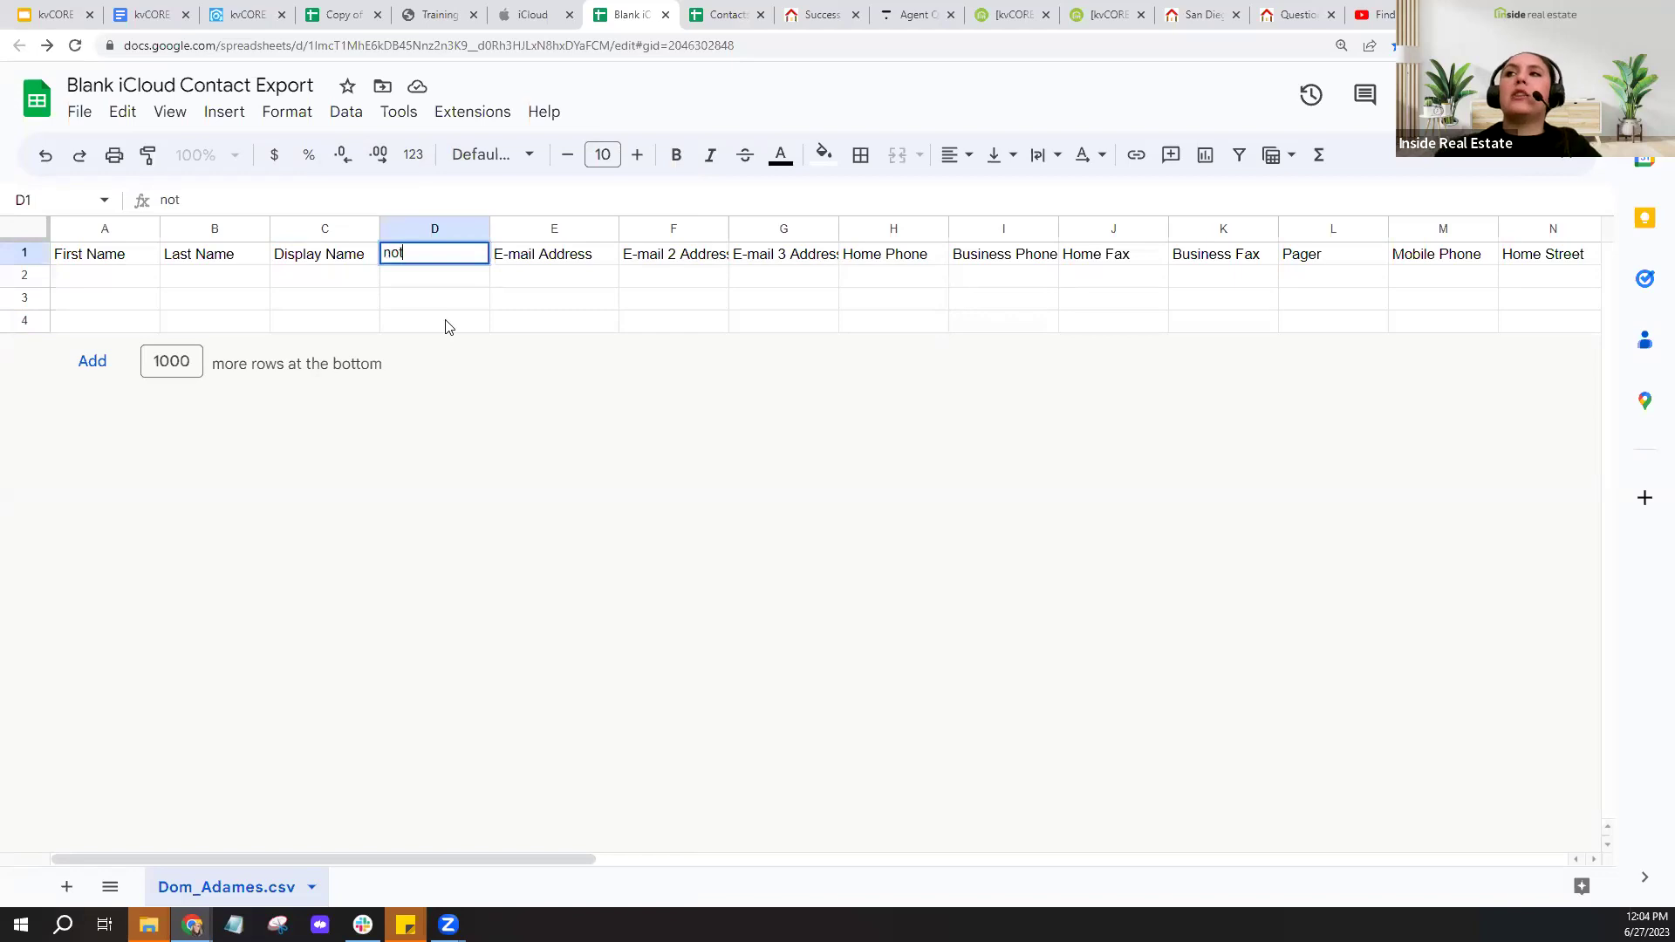
type("e")
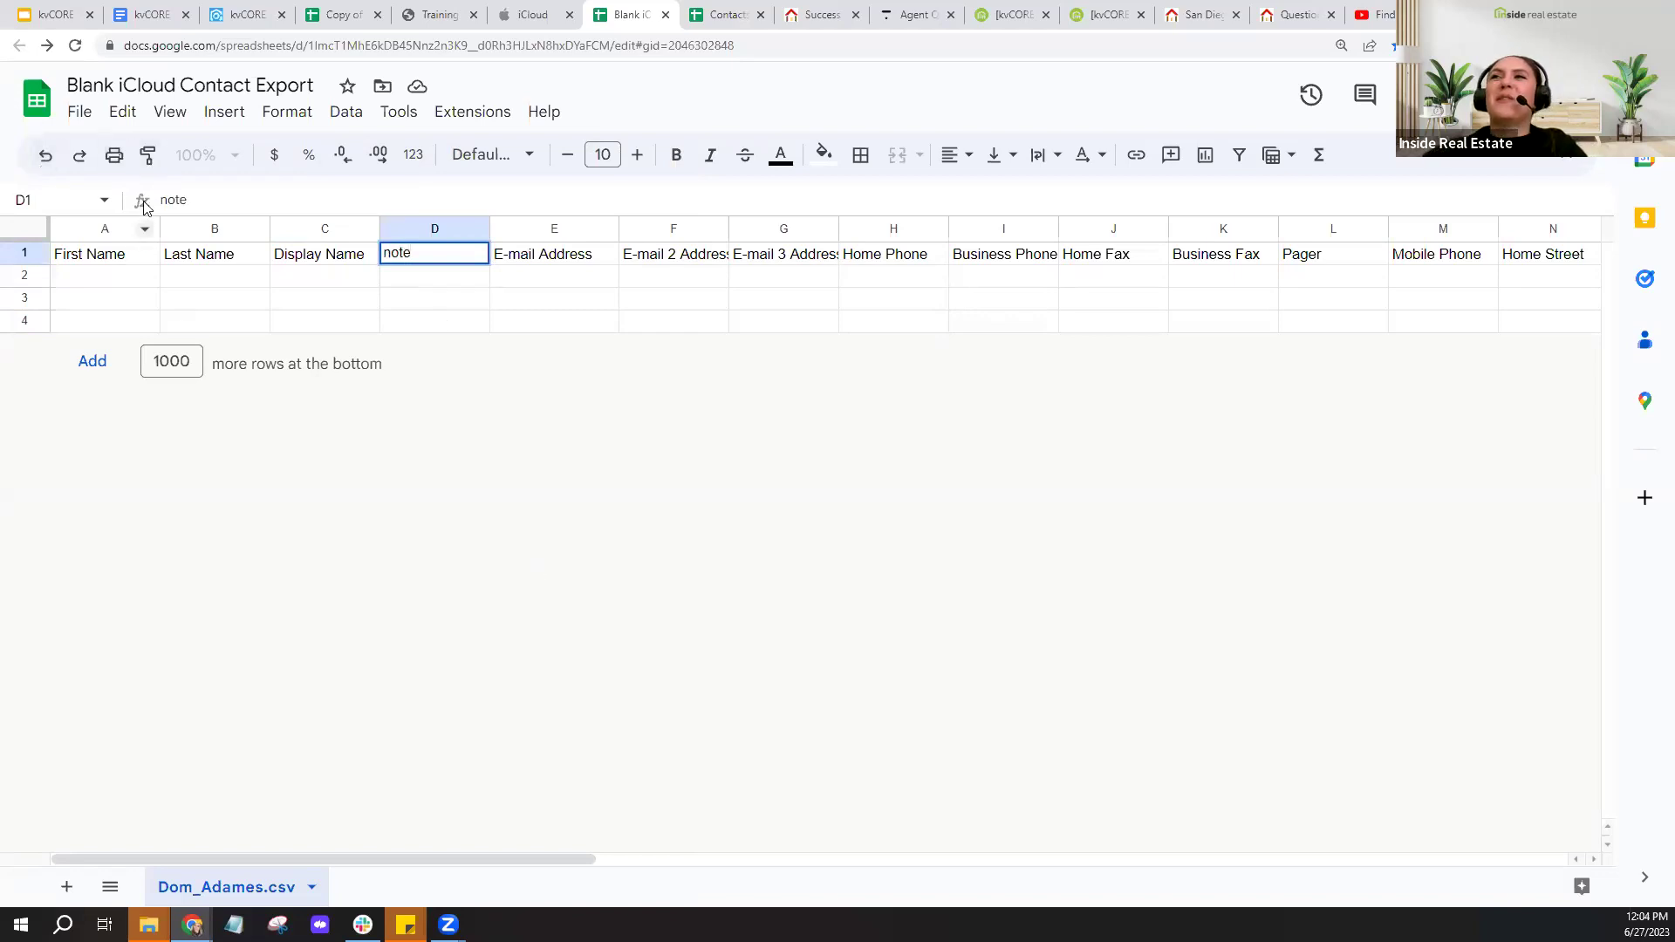
key("Return")
left_click(46, 155)
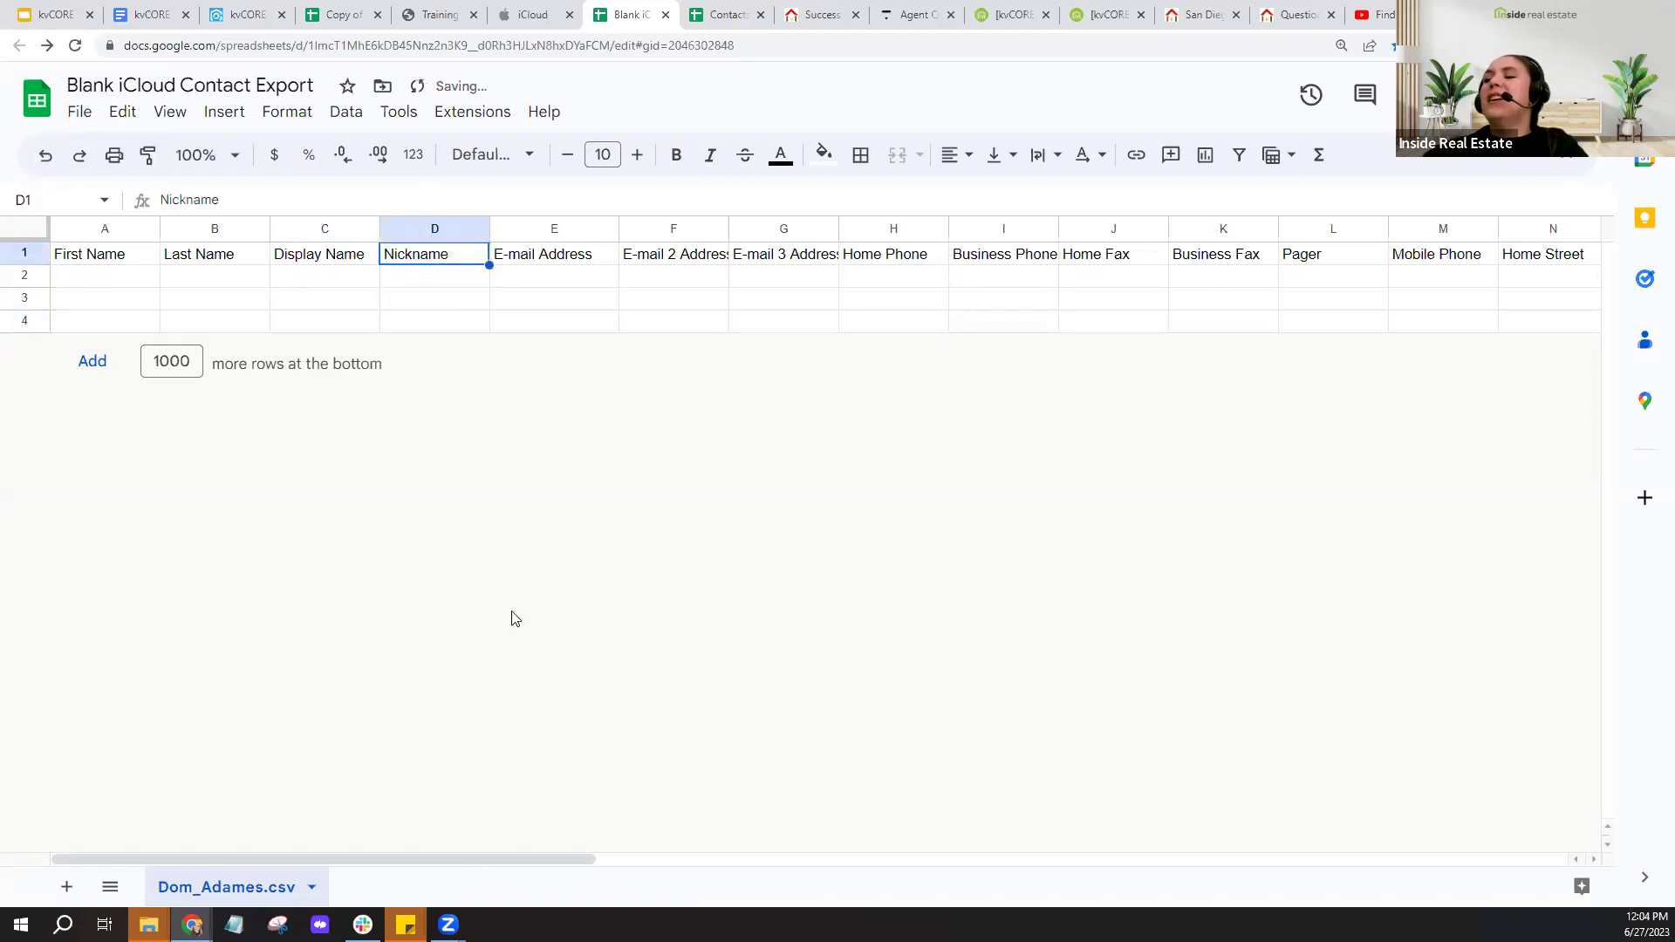
left_click(577, 262)
left_click(677, 262)
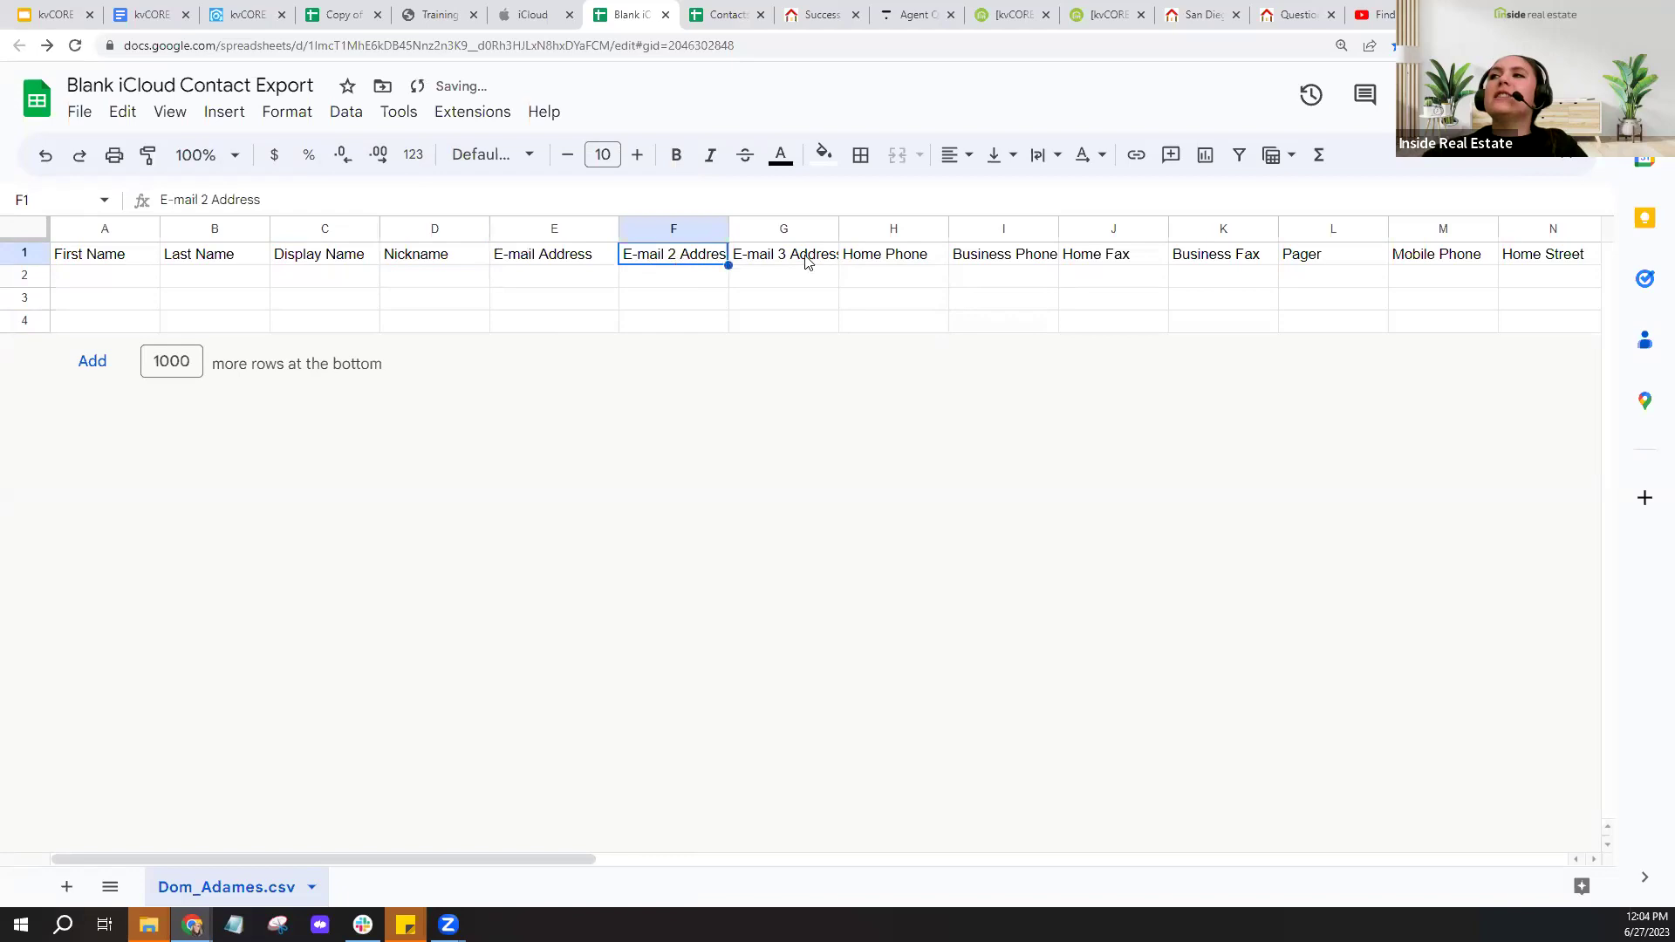
left_click(807, 261)
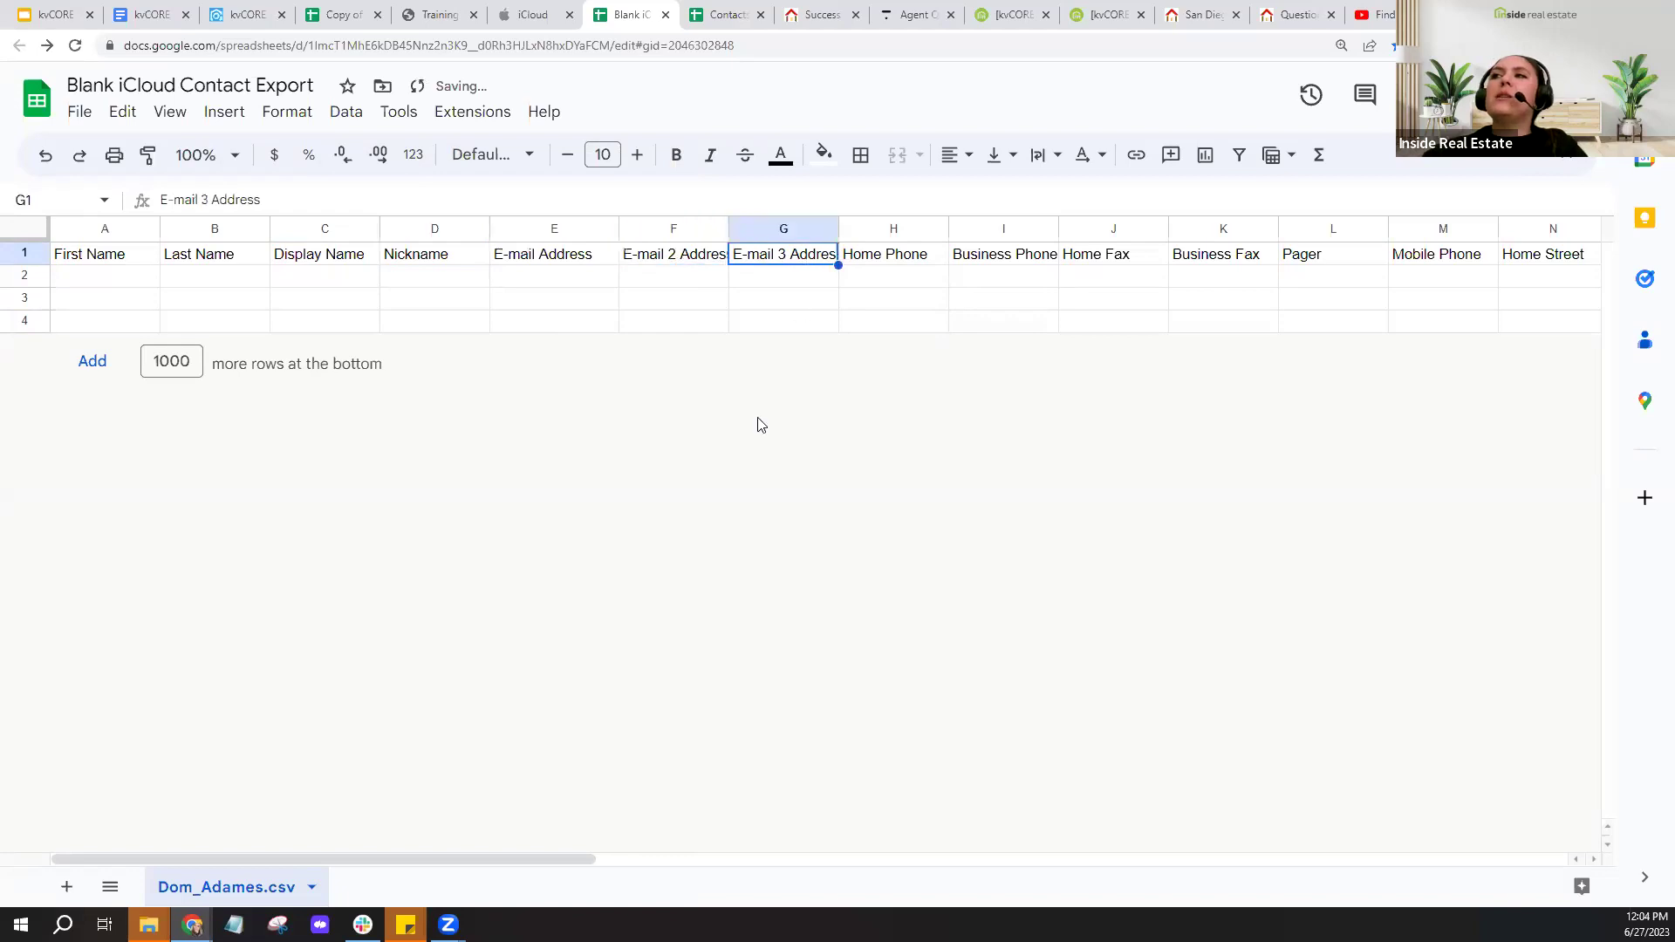
left_click(597, 261)
left_click(695, 263)
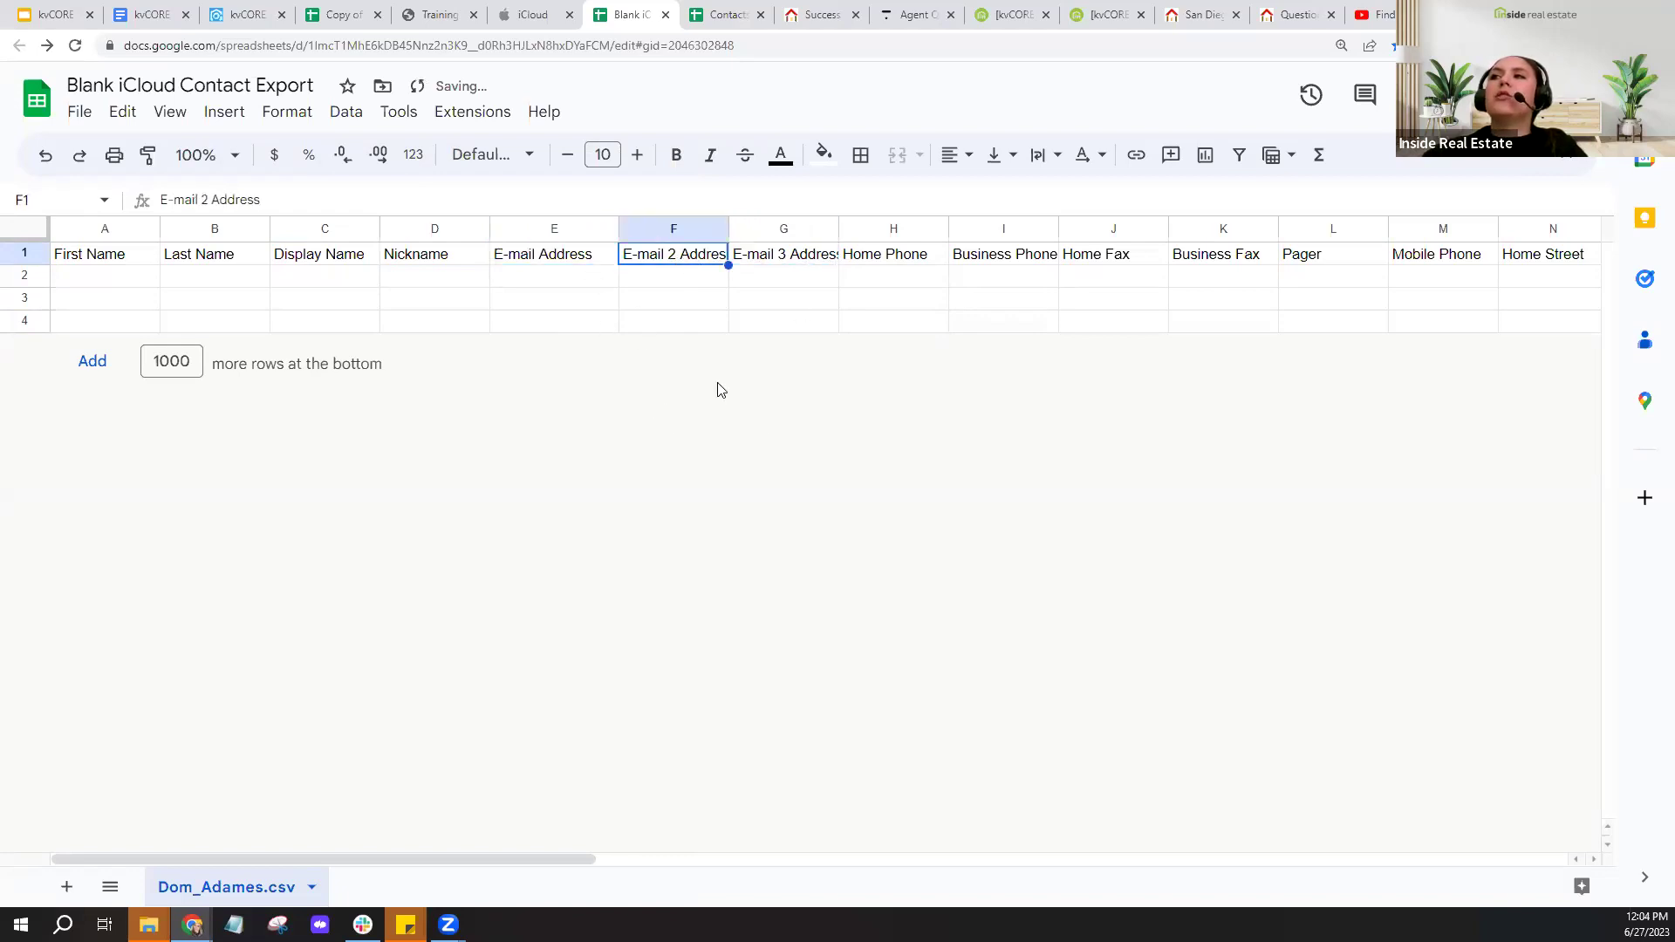
key("Right")
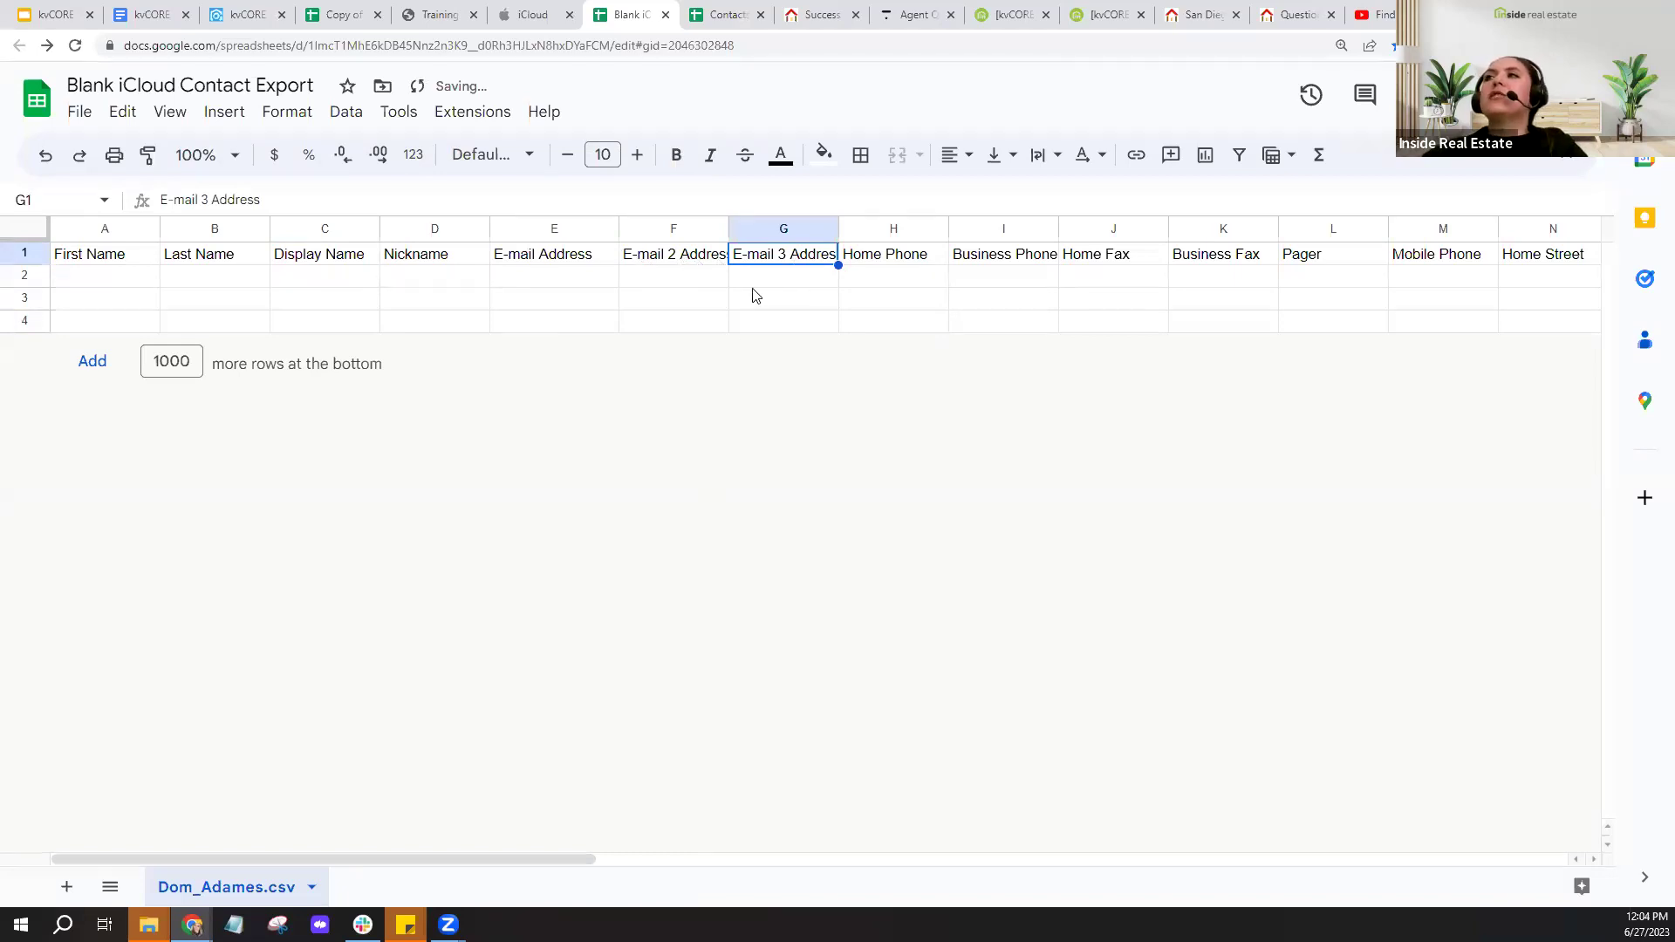
left_click(334, 16)
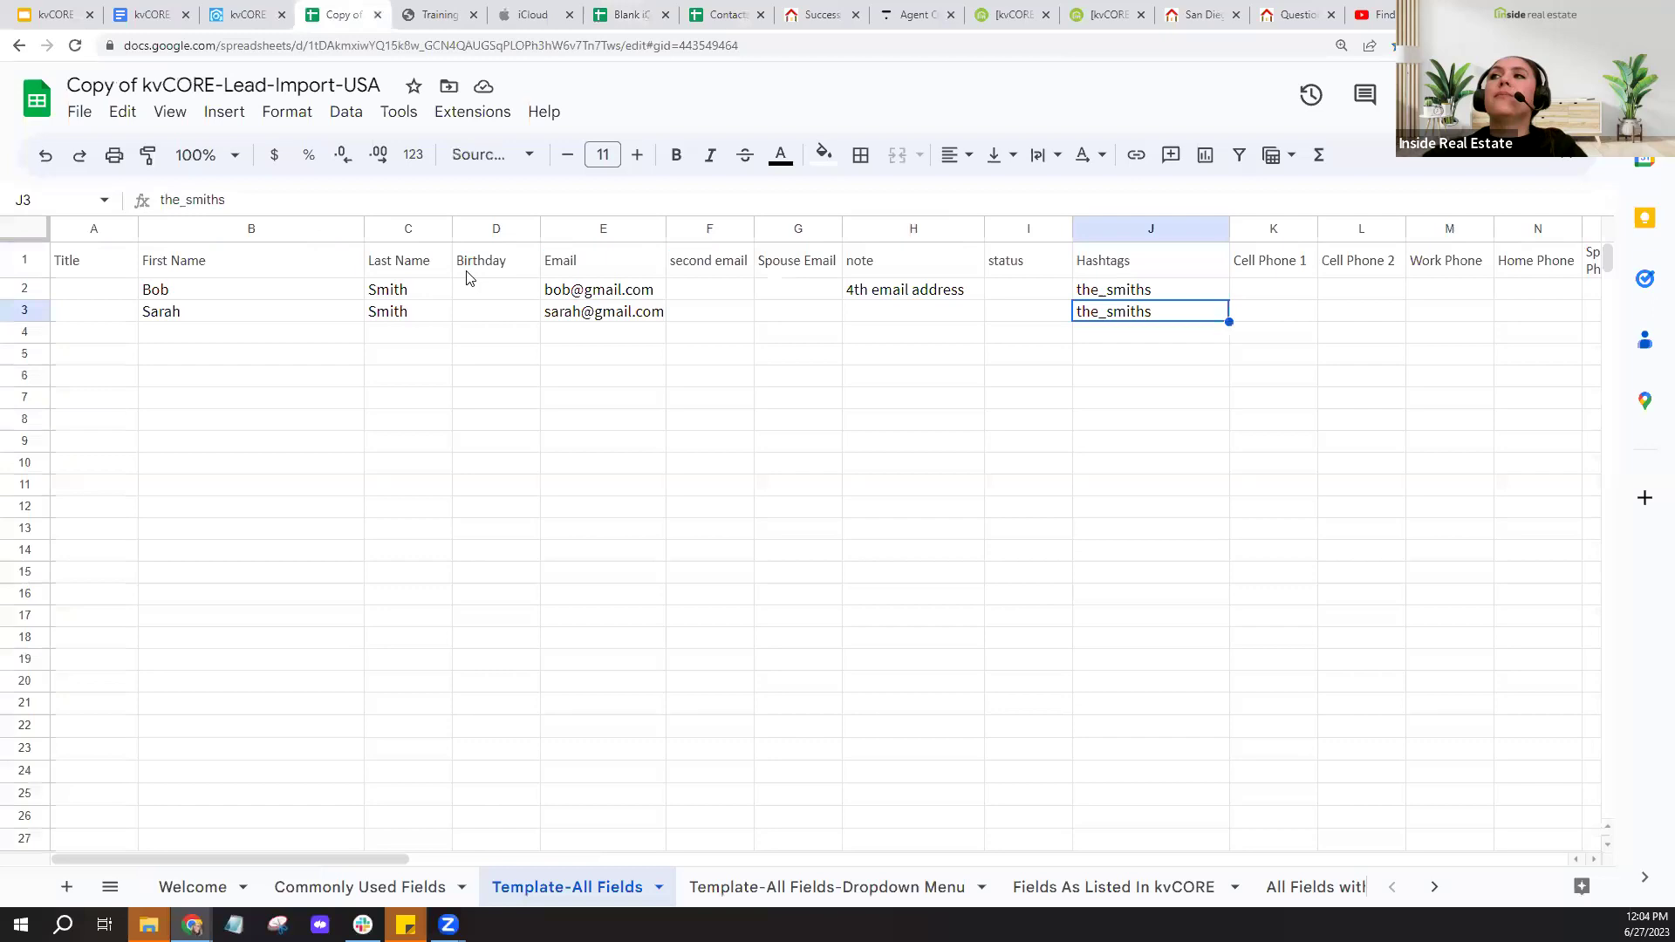
left_click(620, 271)
left_click(695, 276)
left_click(796, 278)
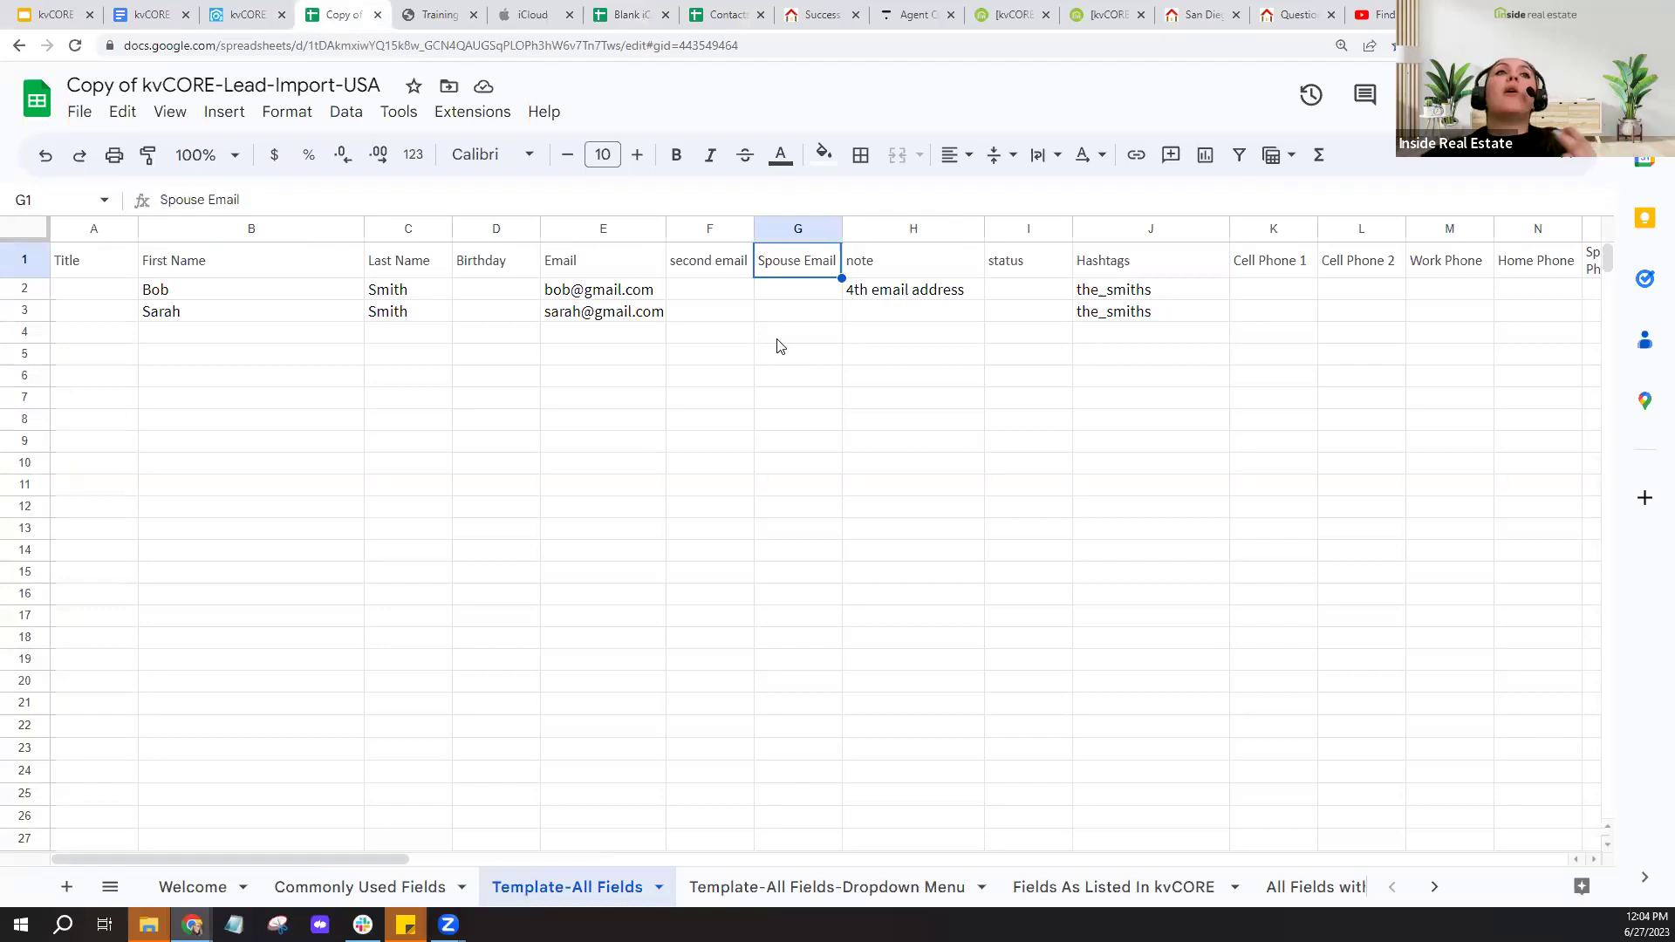
left_click(654, 261)
left_click(747, 266)
left_click(787, 271)
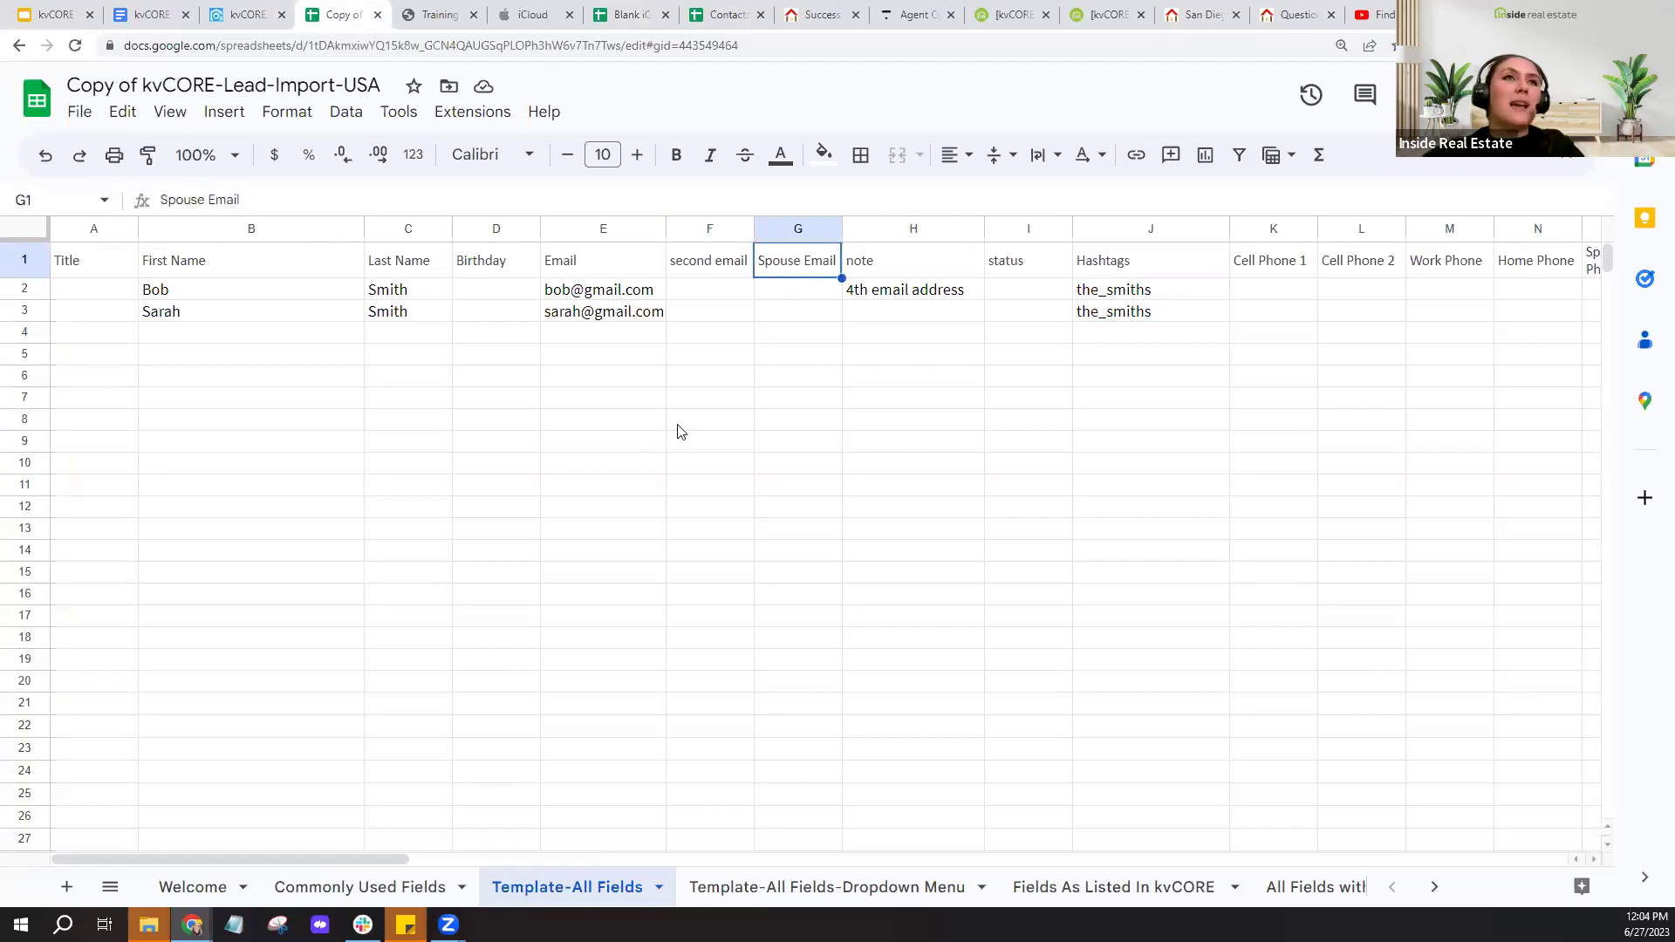
left_click(639, 264)
left_click(745, 264)
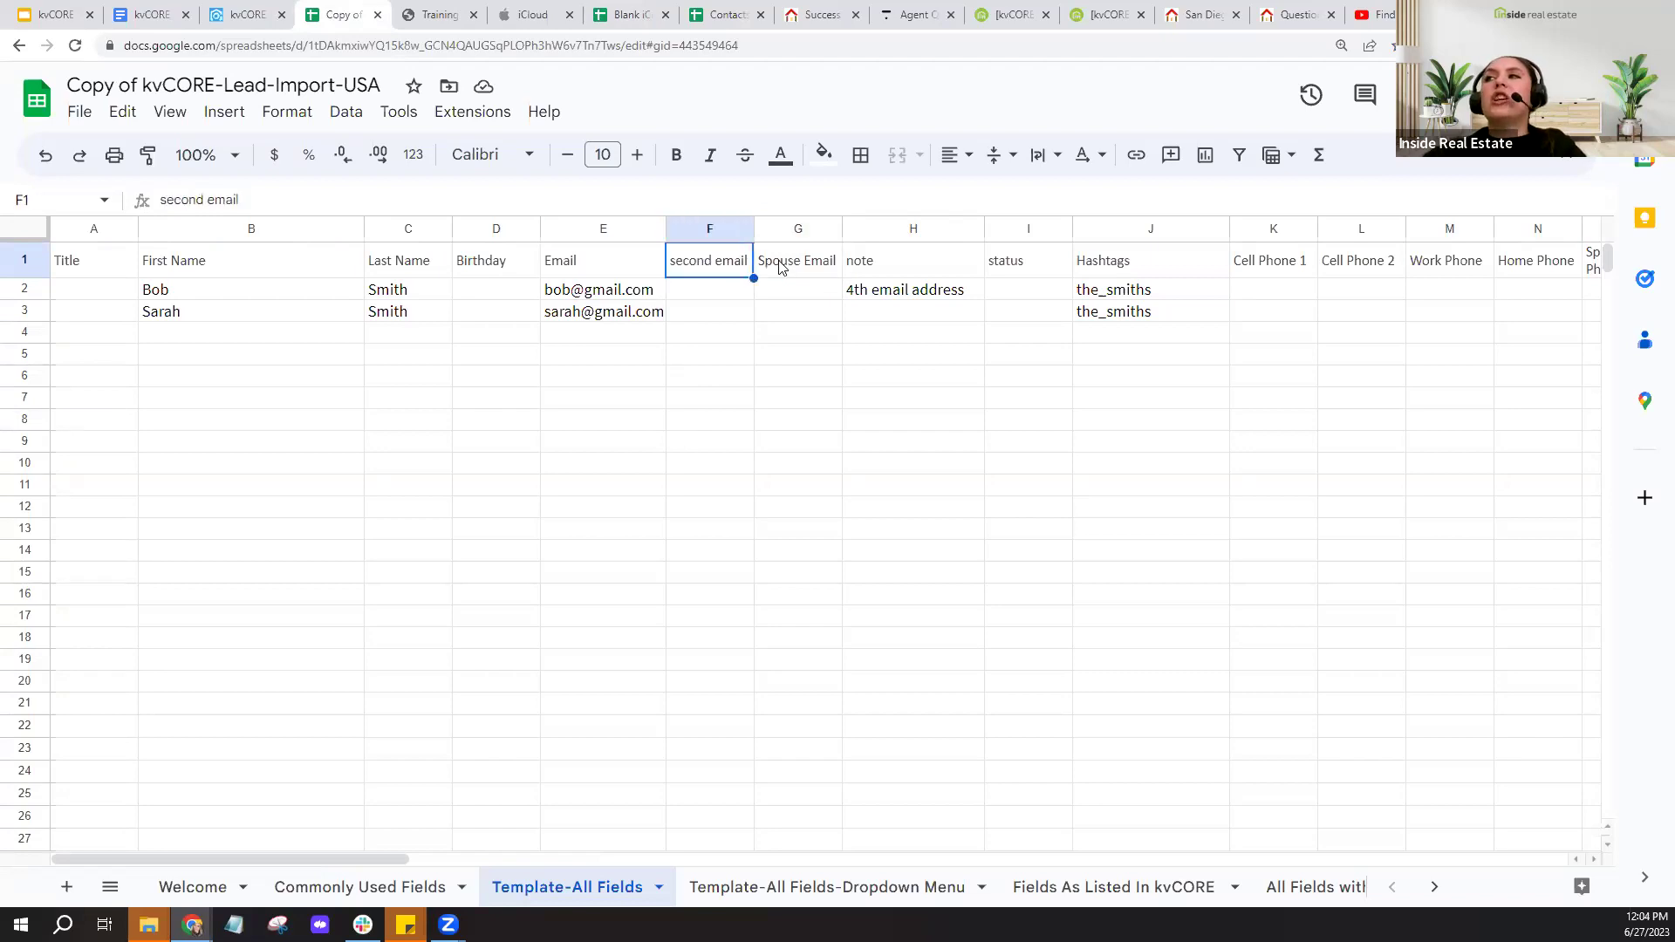
left_click(781, 267)
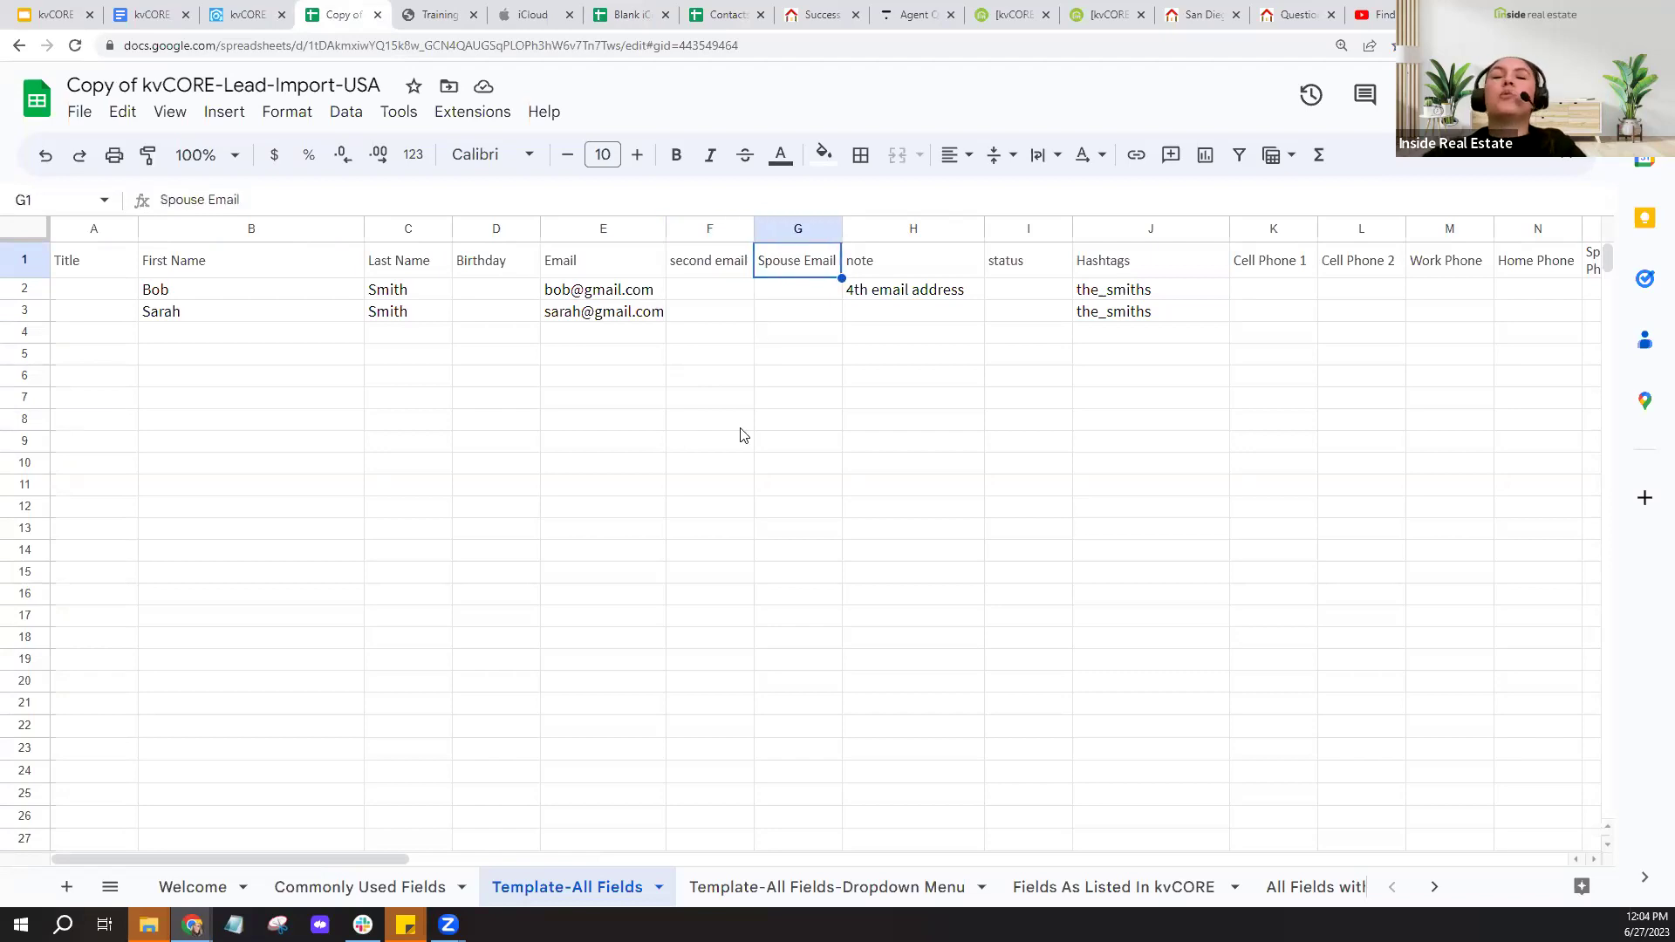
left_click(625, 17)
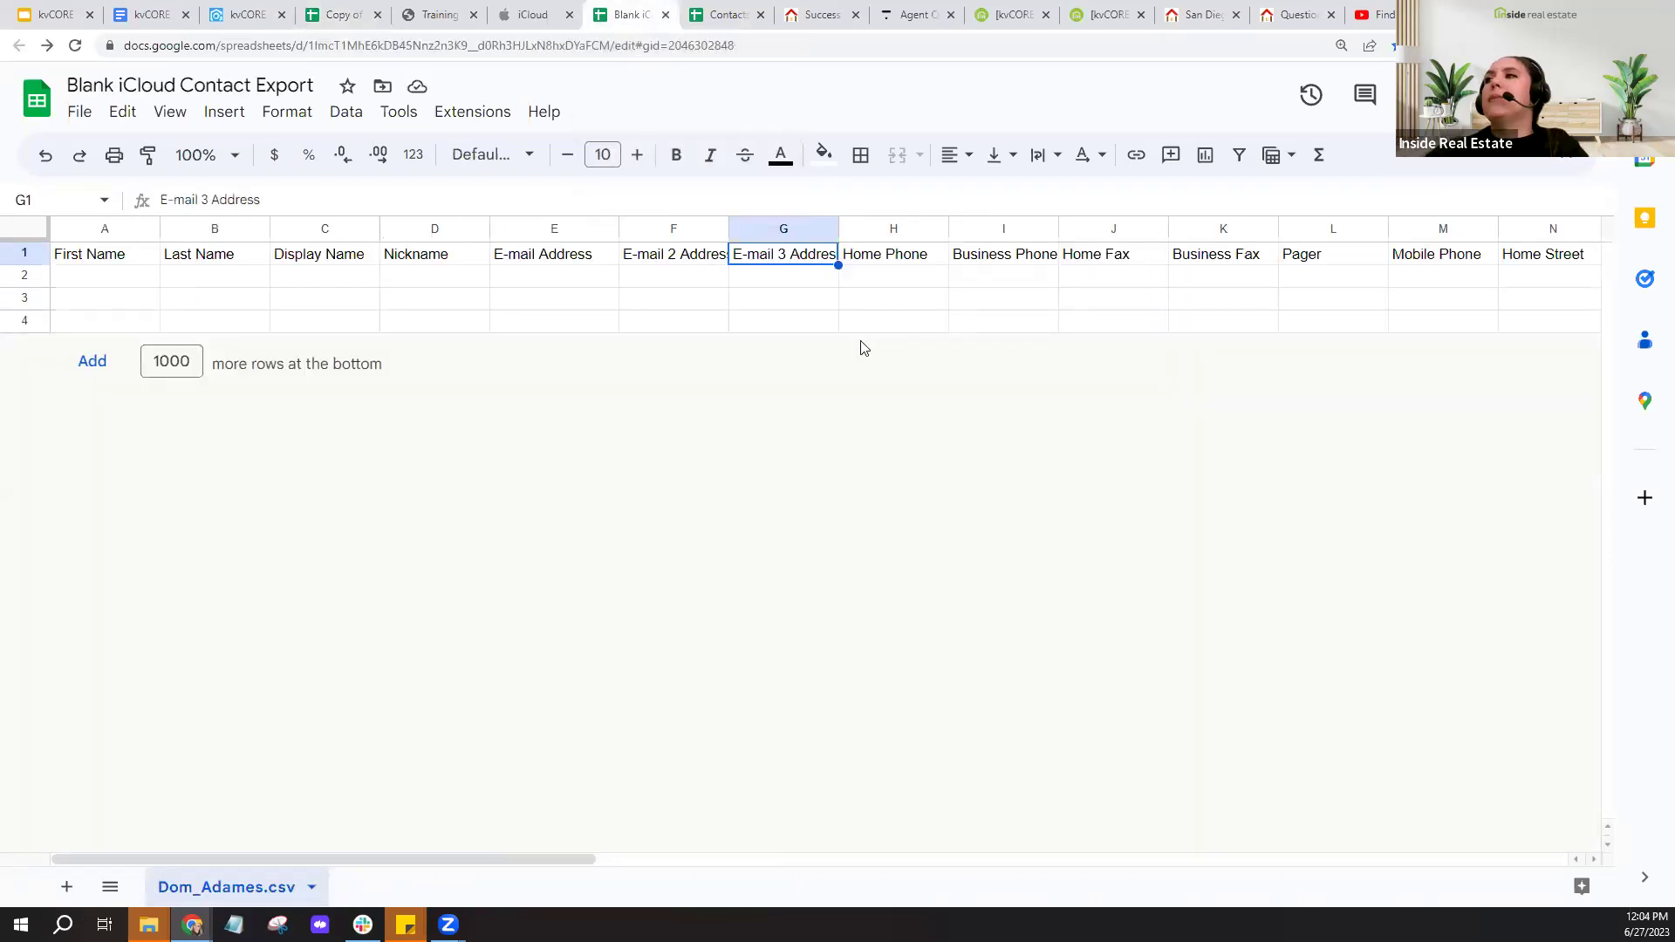
left_click(1013, 260)
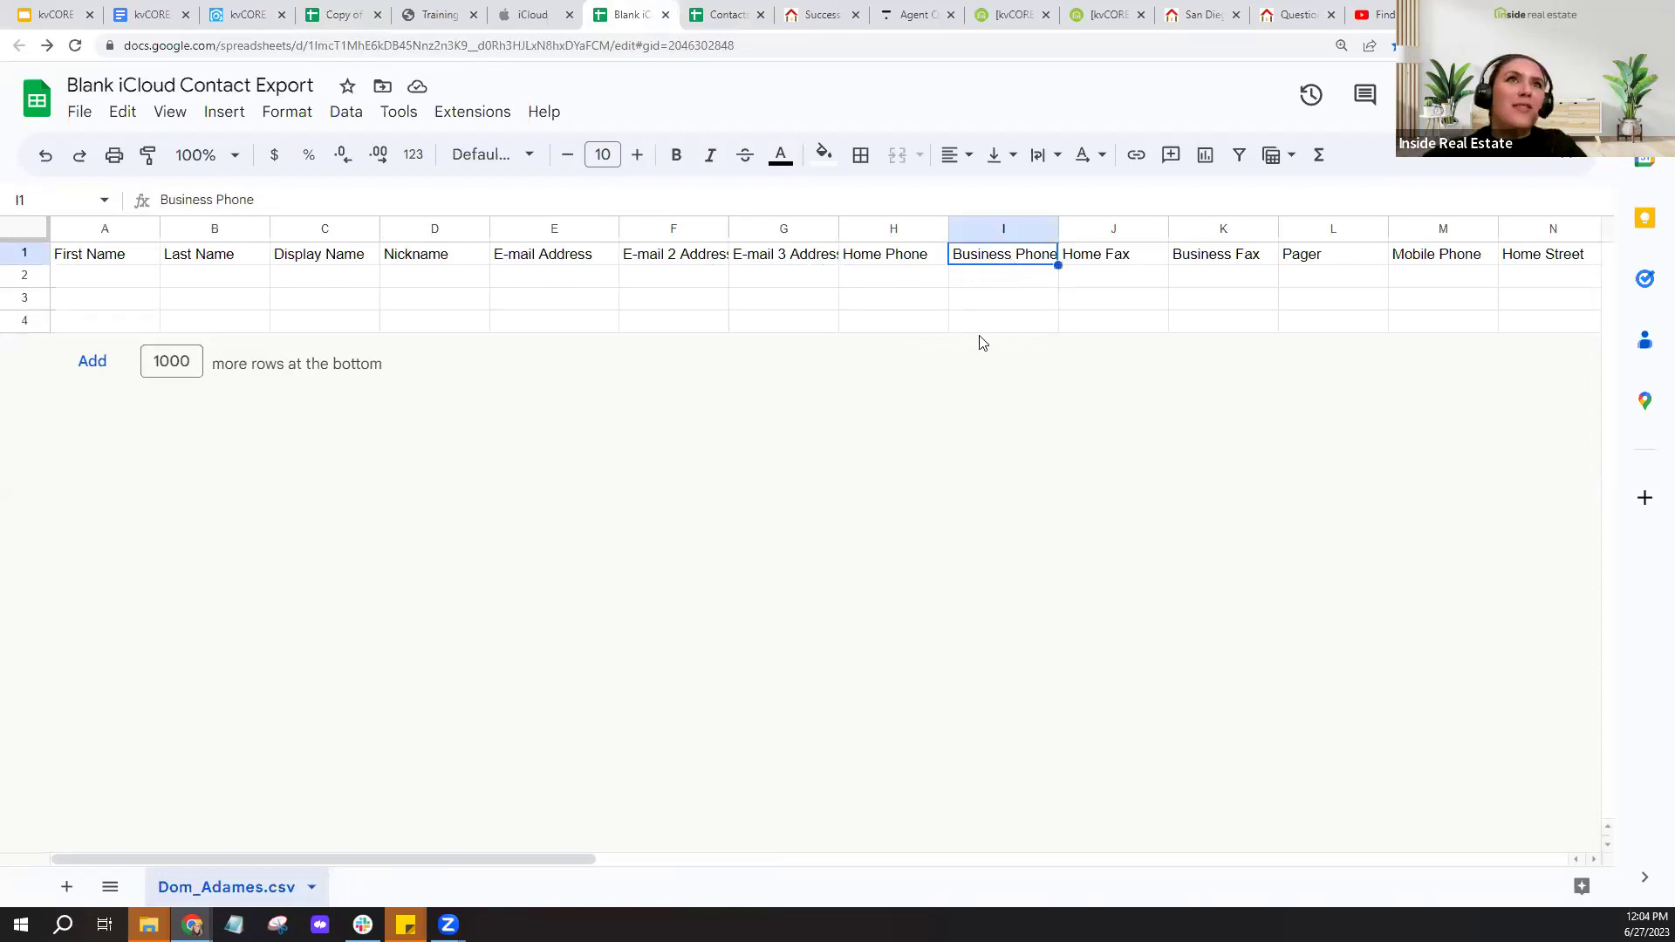
left_click(1427, 262)
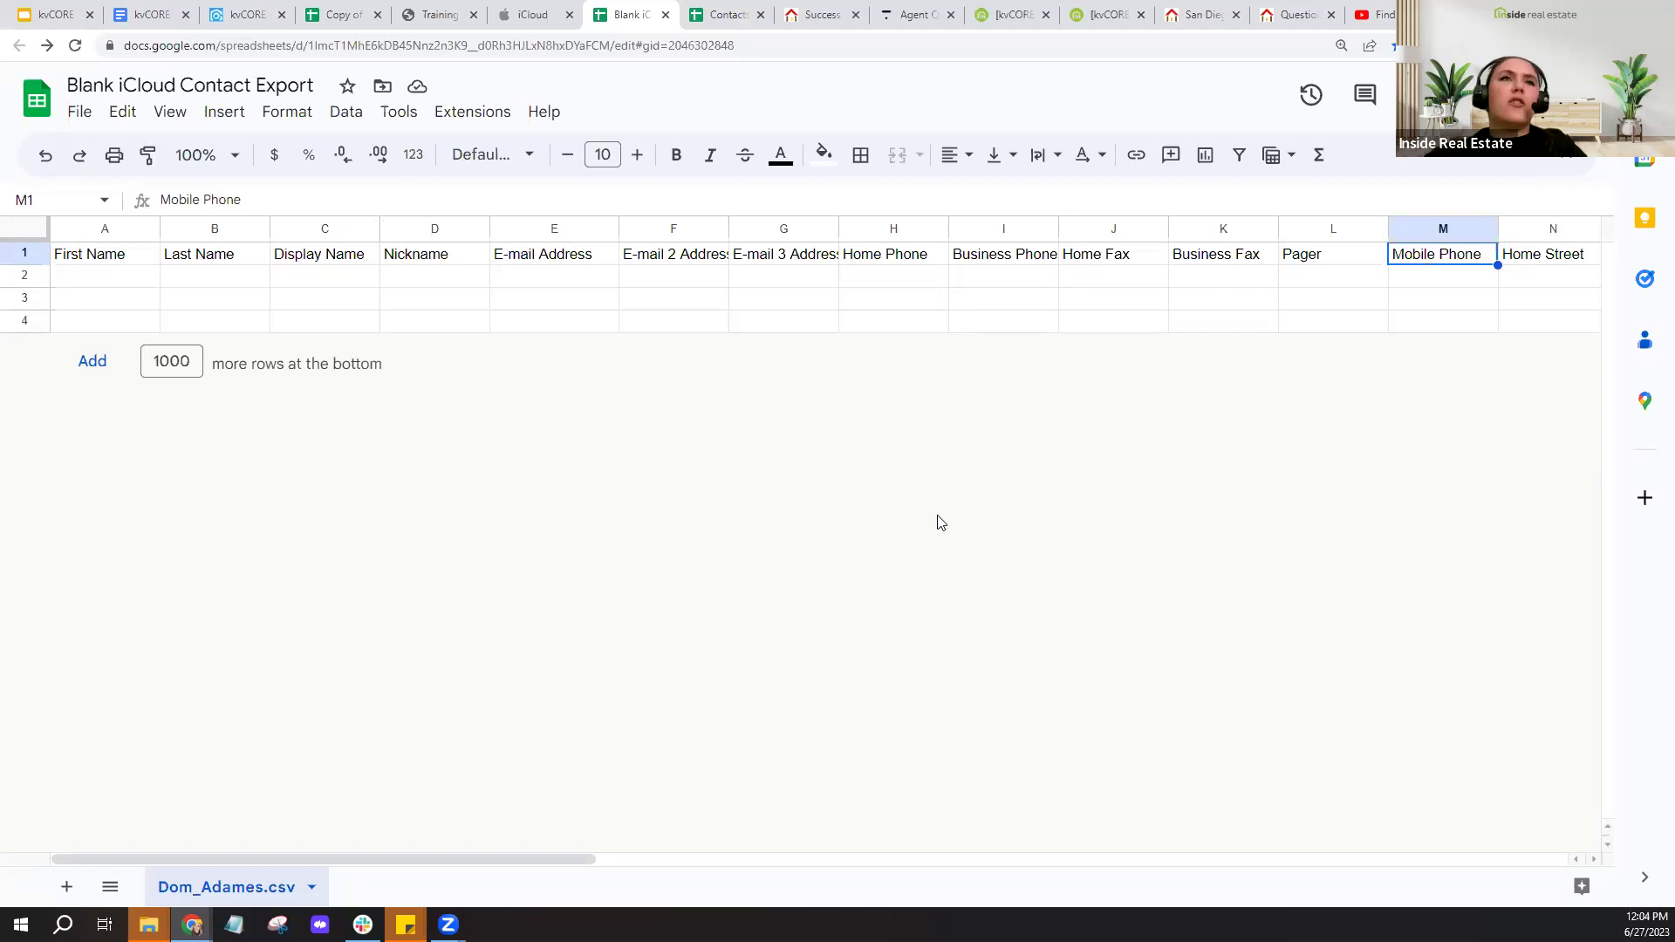
left_click(331, 303)
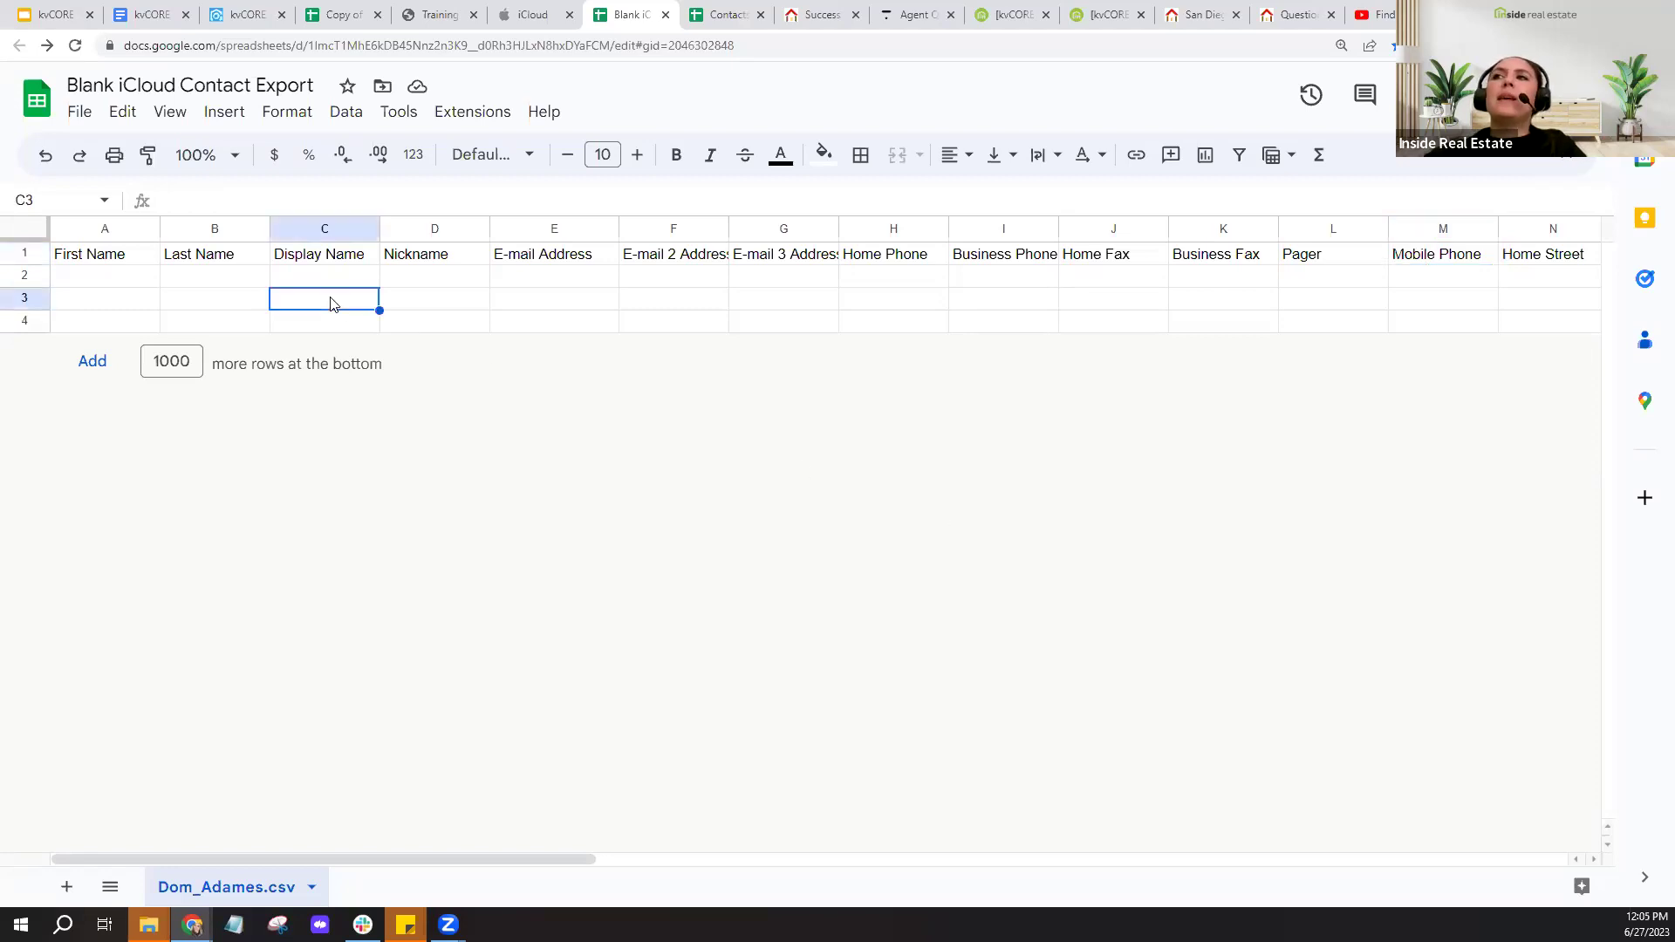
right_click(332, 302)
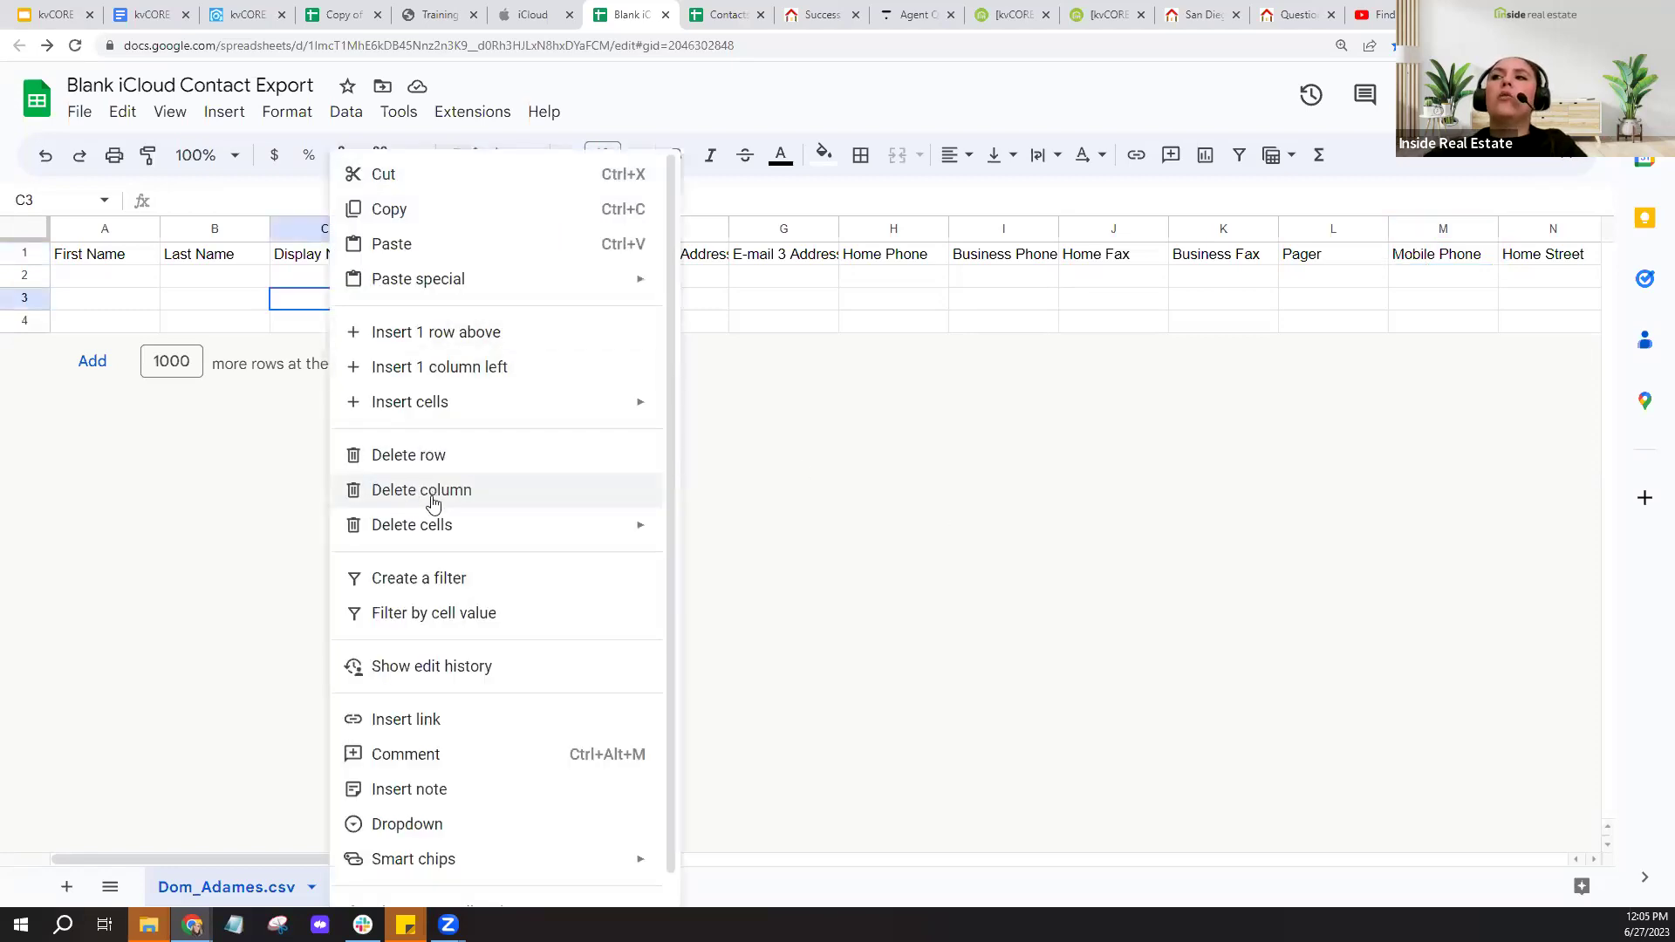
left_click(1051, 486)
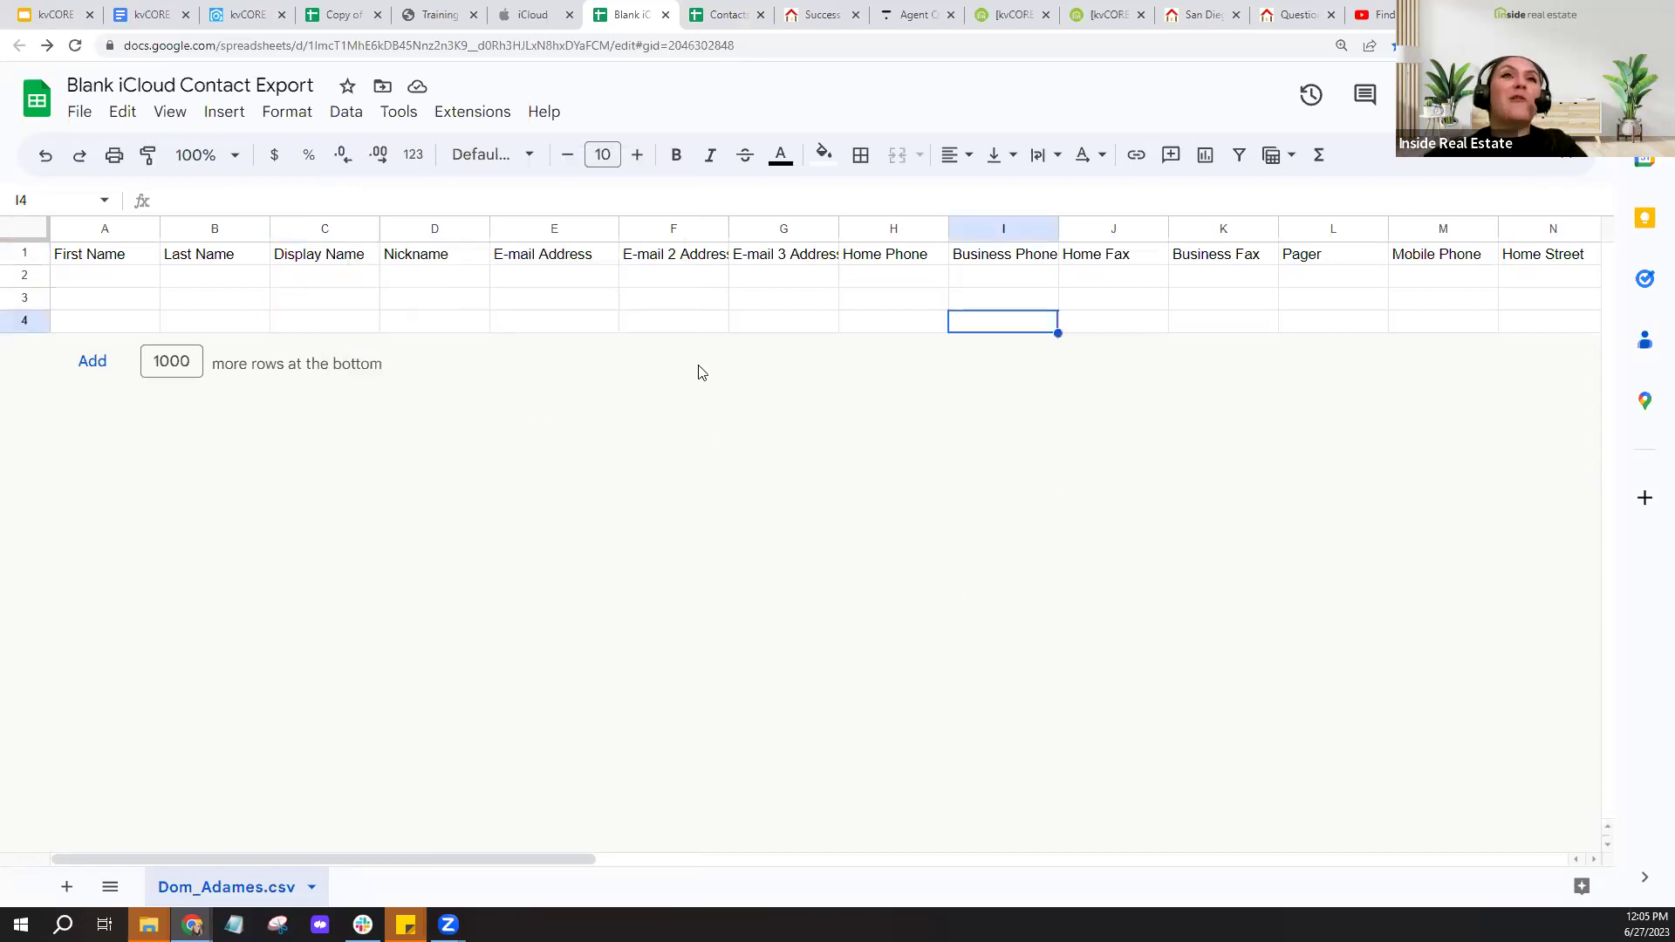
left_click(458, 255)
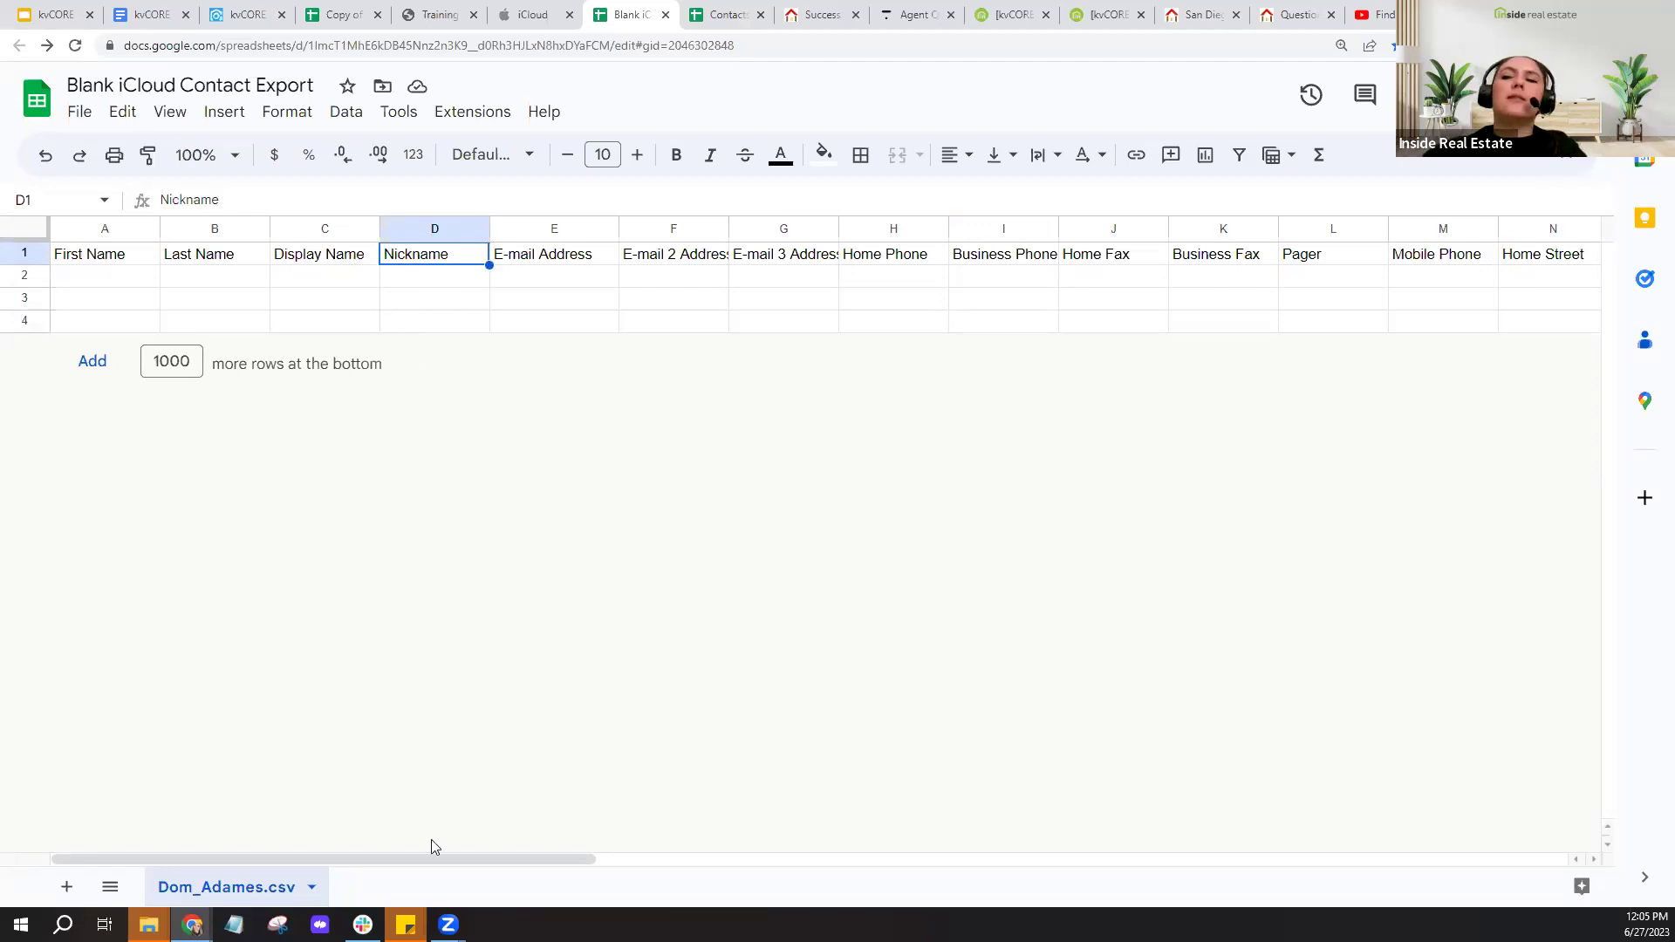
left_click_drag(433, 853, 992, 890)
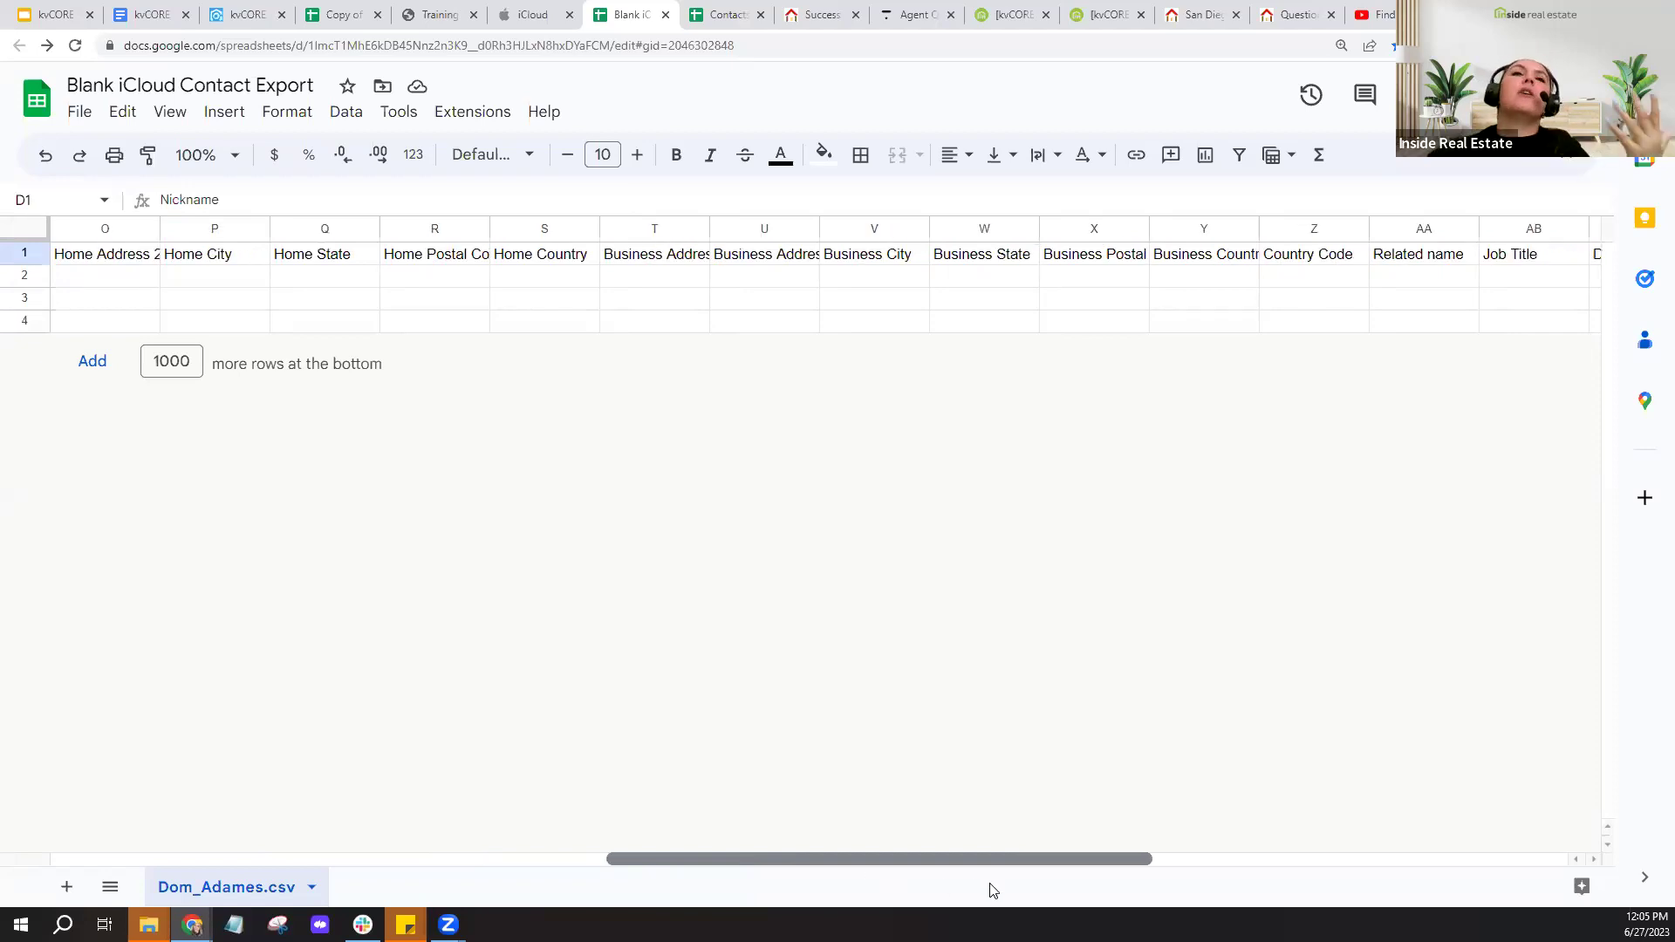
left_click_drag(992, 891, 1264, 813)
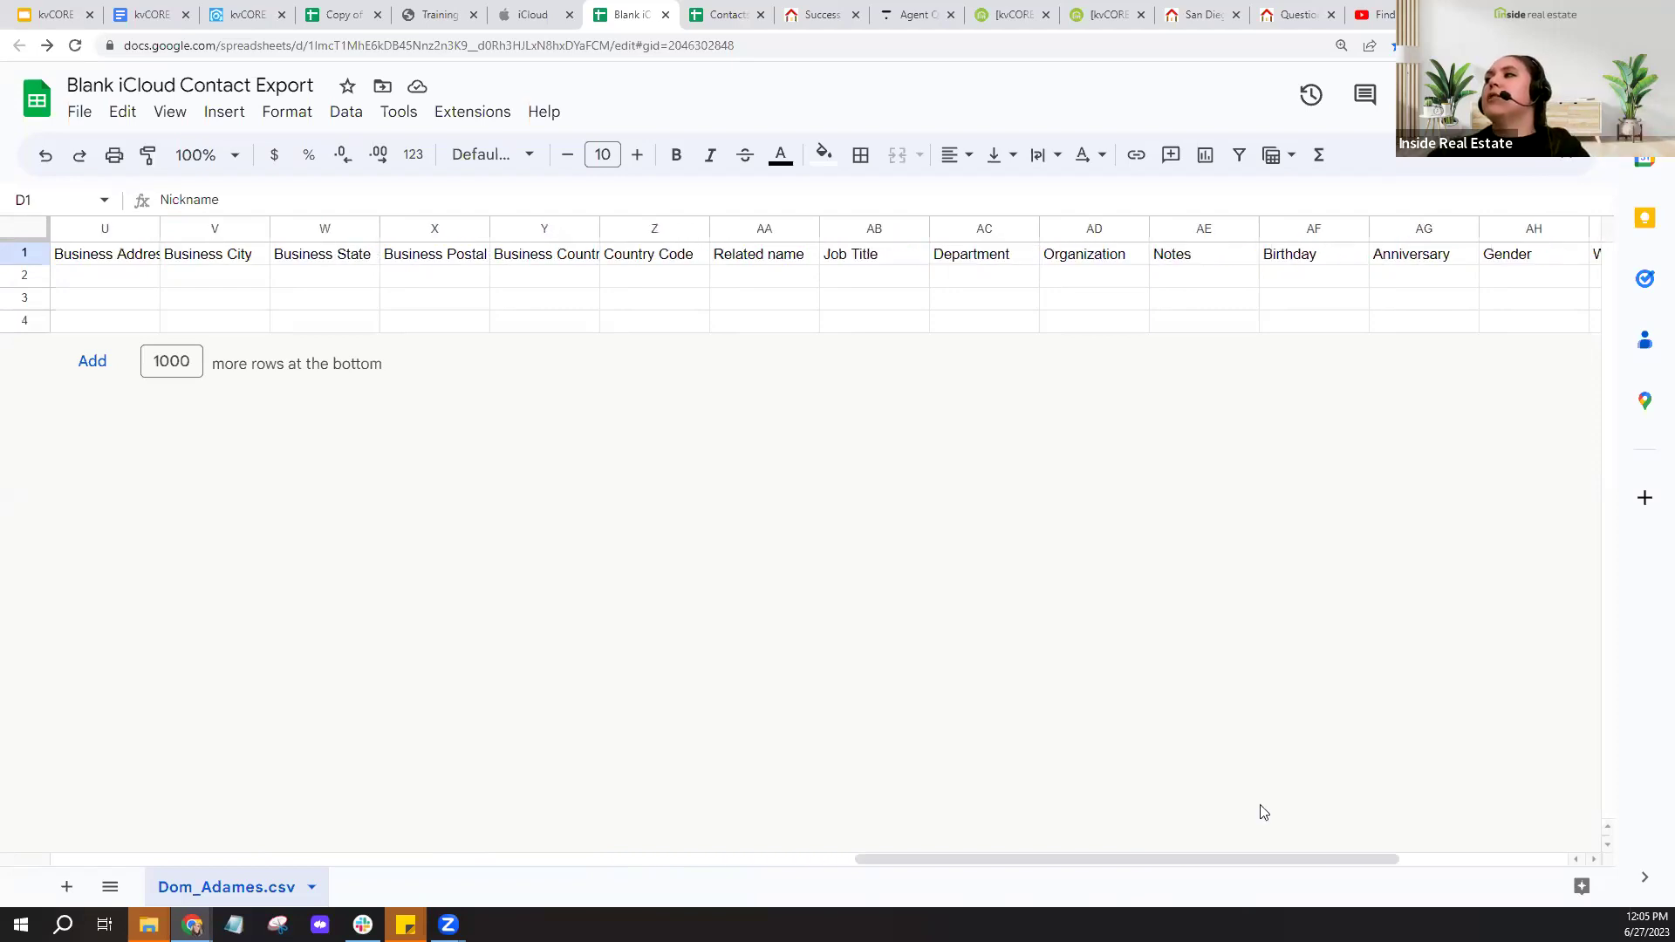
left_click(1196, 229)
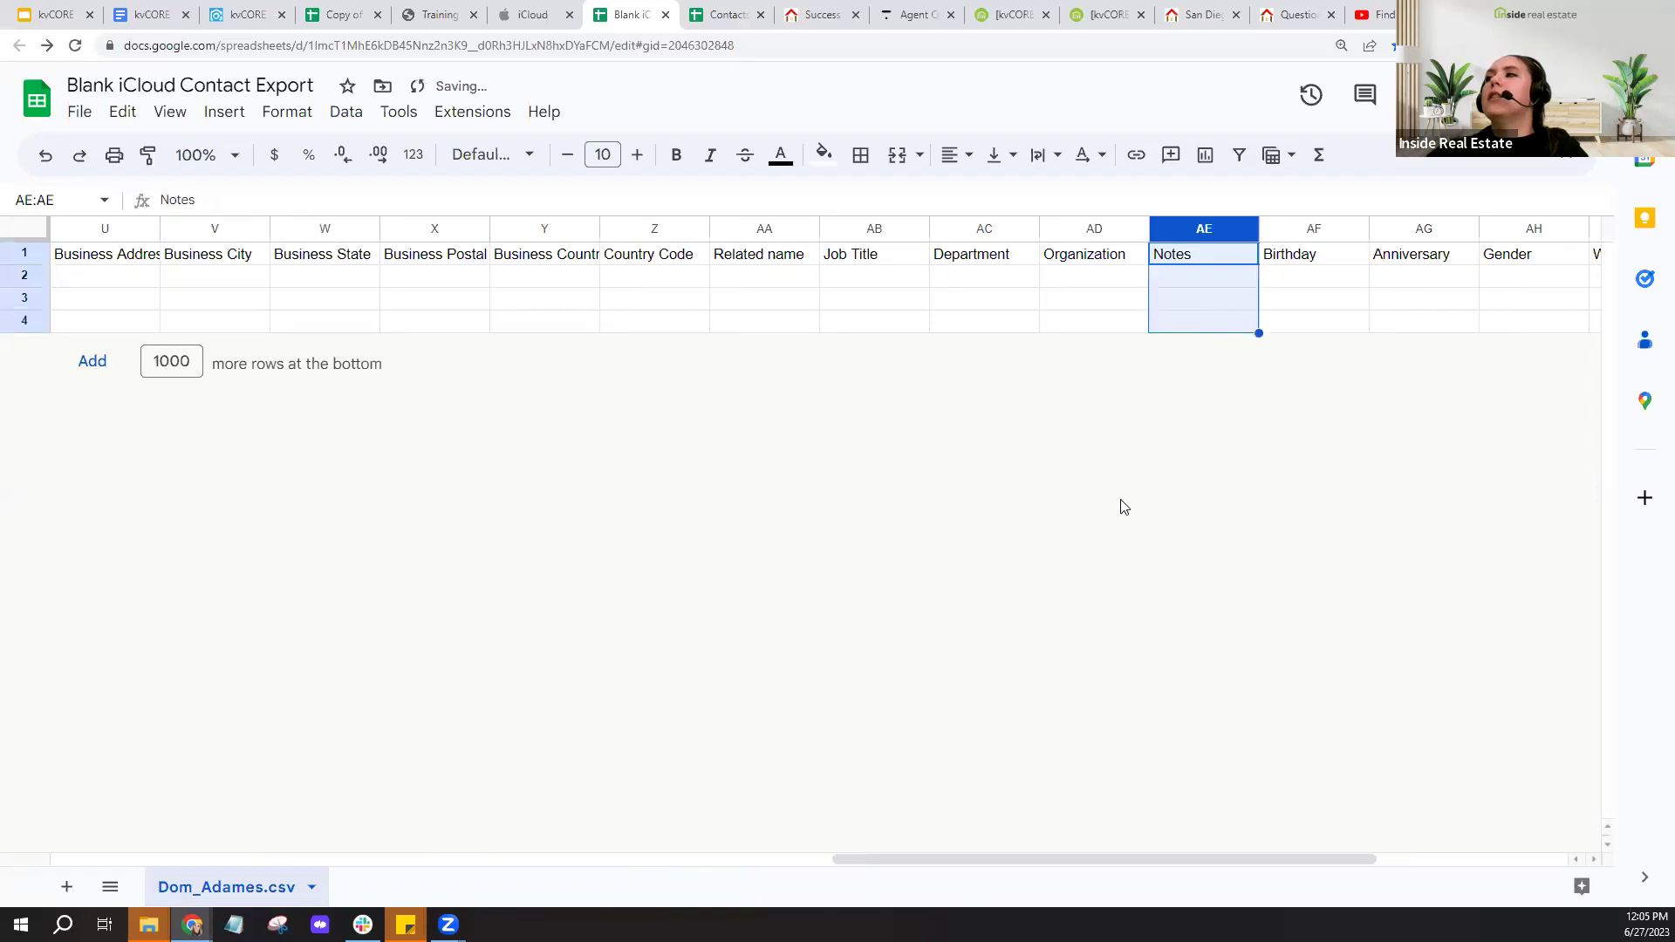
key("ctrl+z")
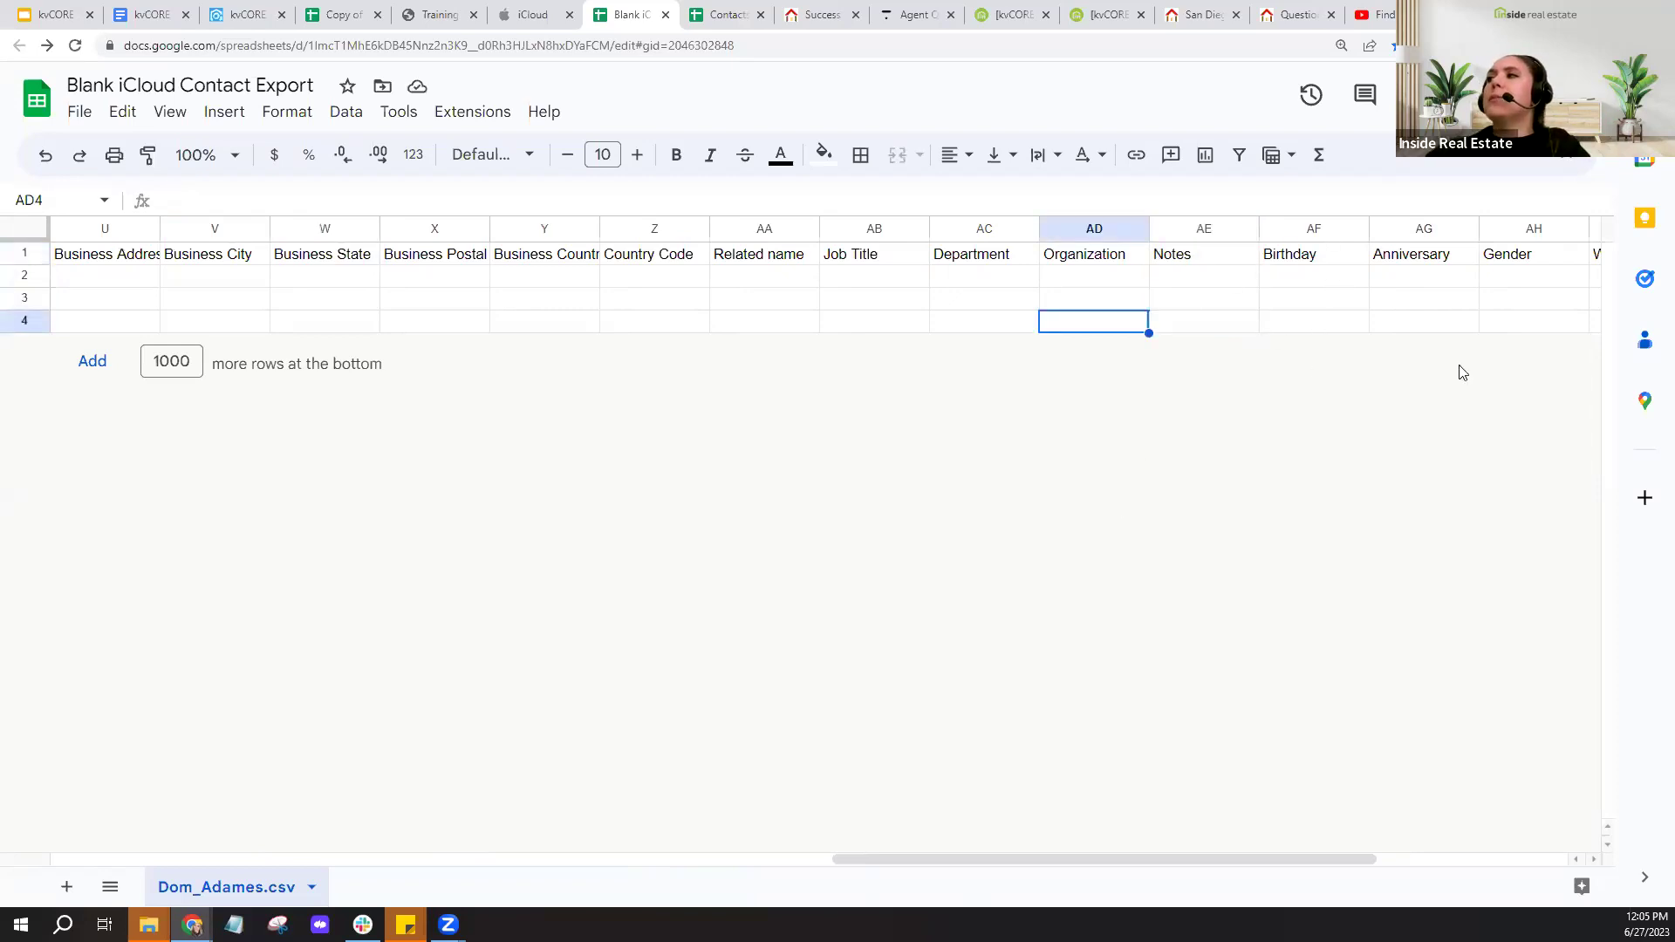
left_click(1375, 276)
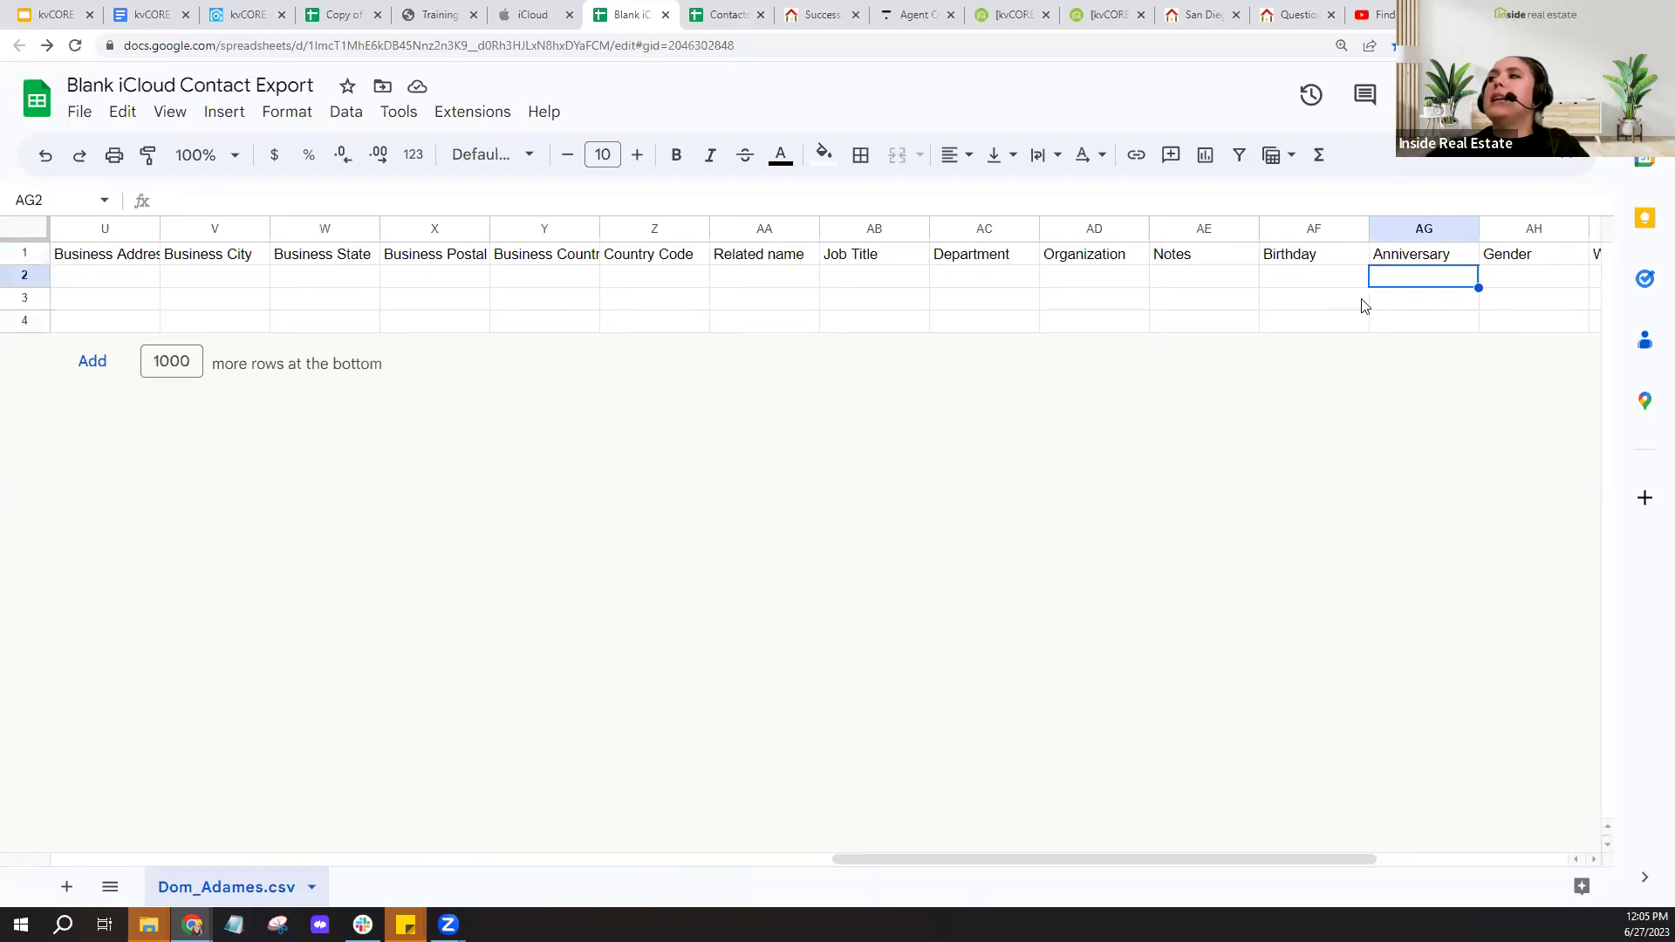
left_click(1411, 261)
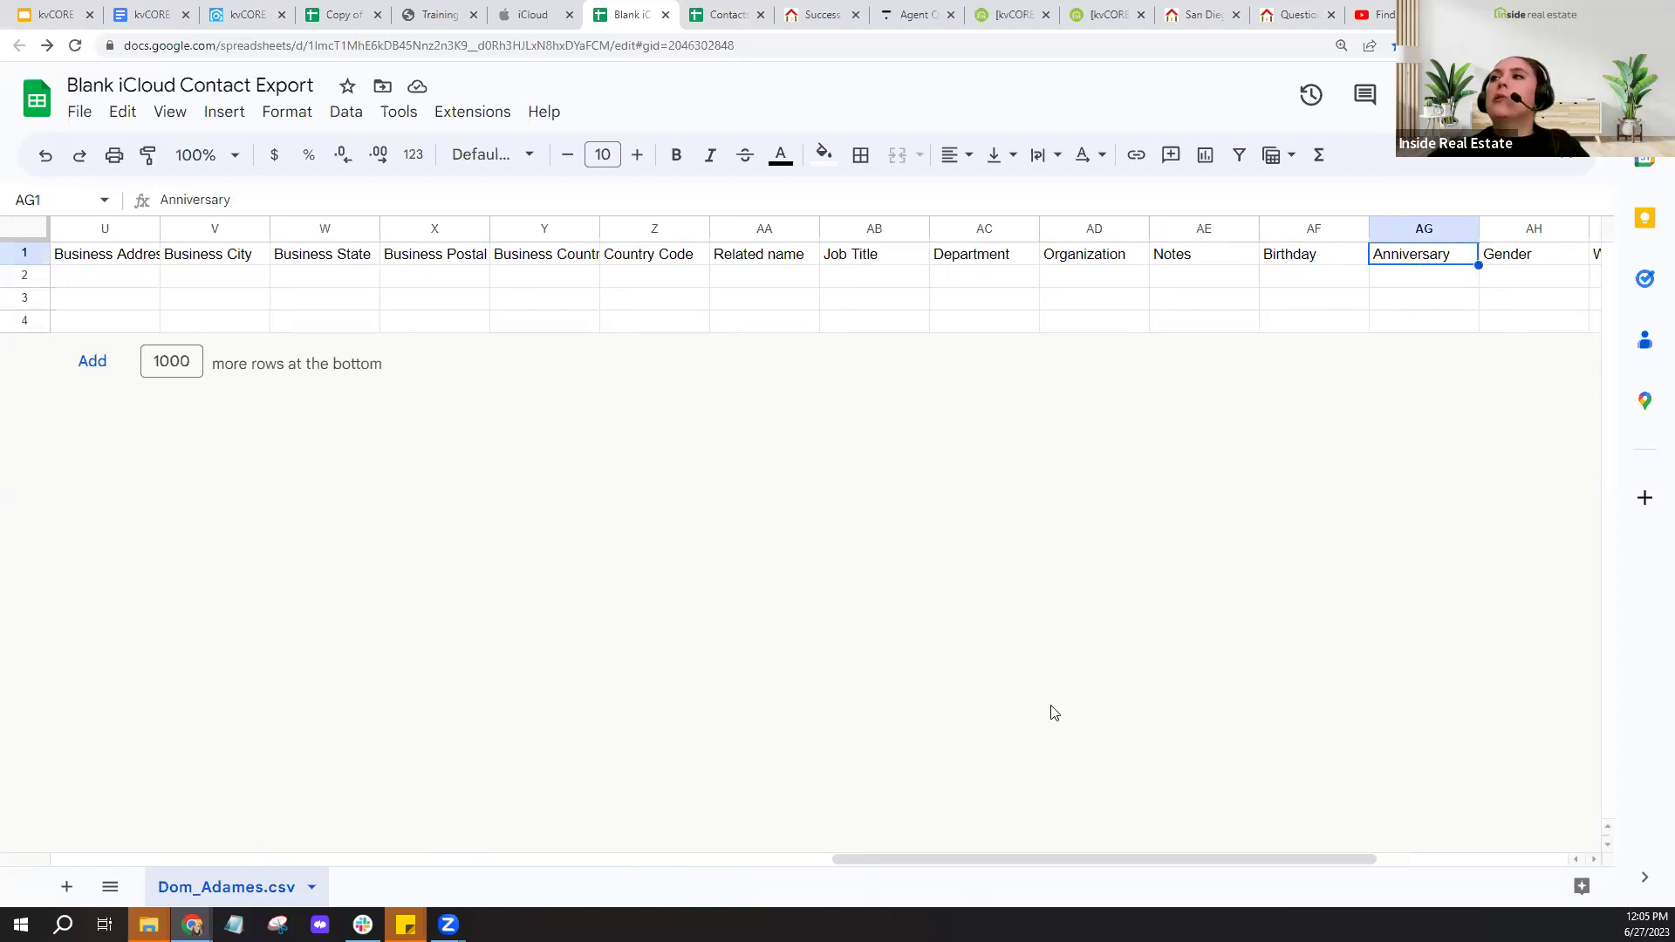
left_click_drag(1047, 858, 877, 873)
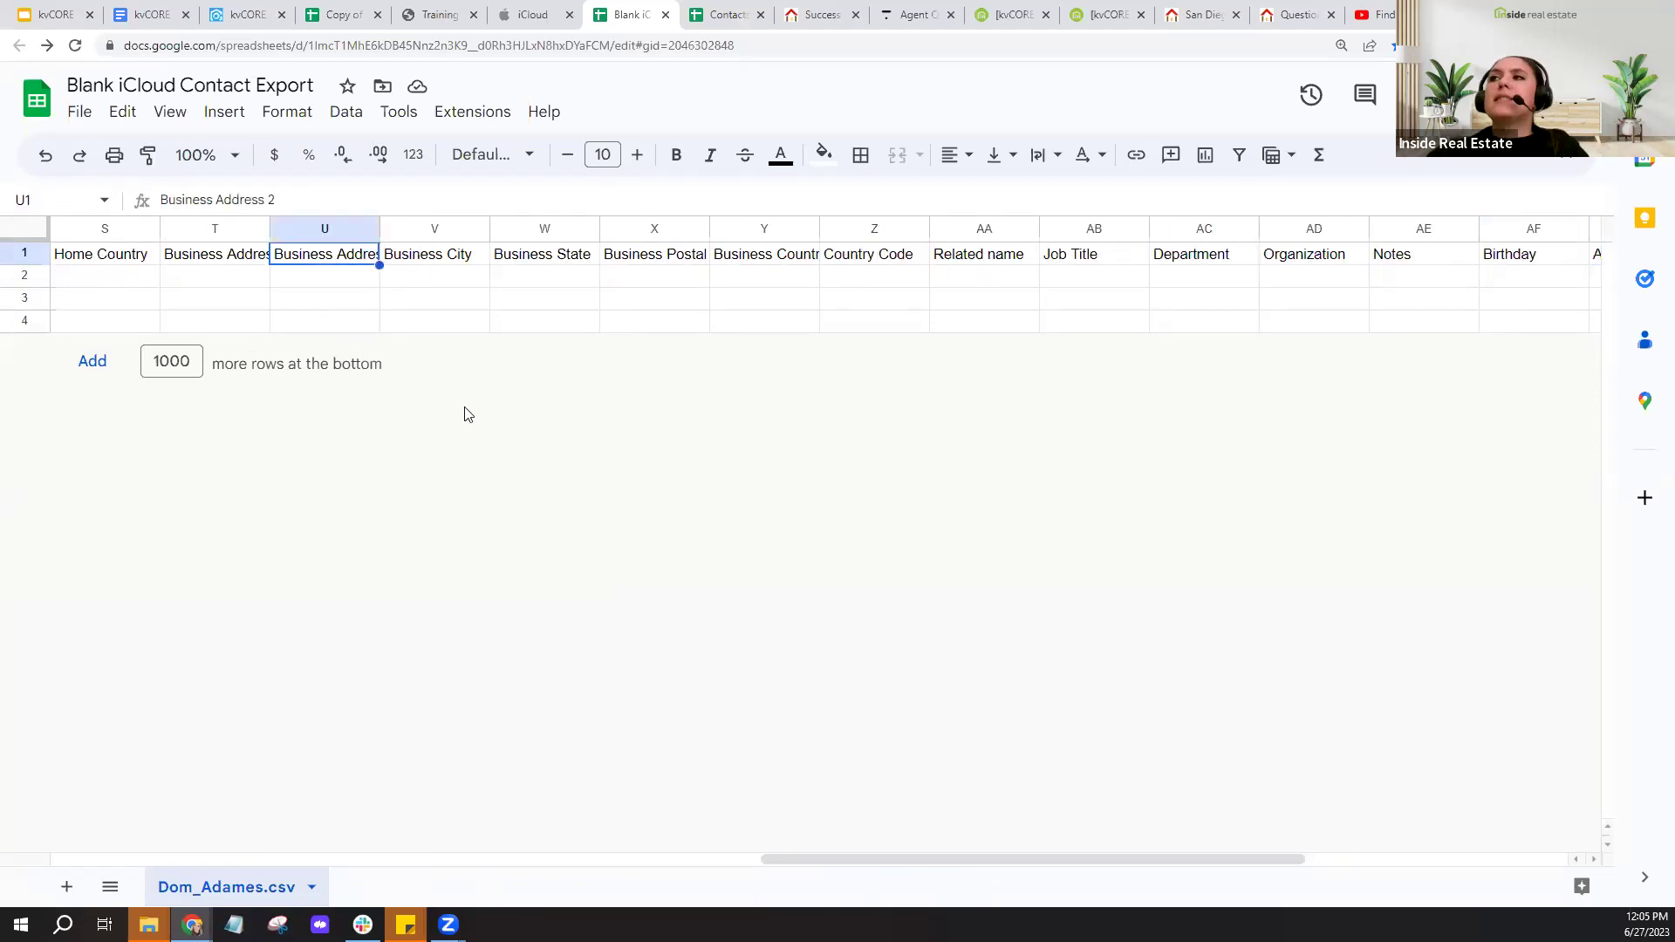
left_click(785, 324)
left_click(799, 259)
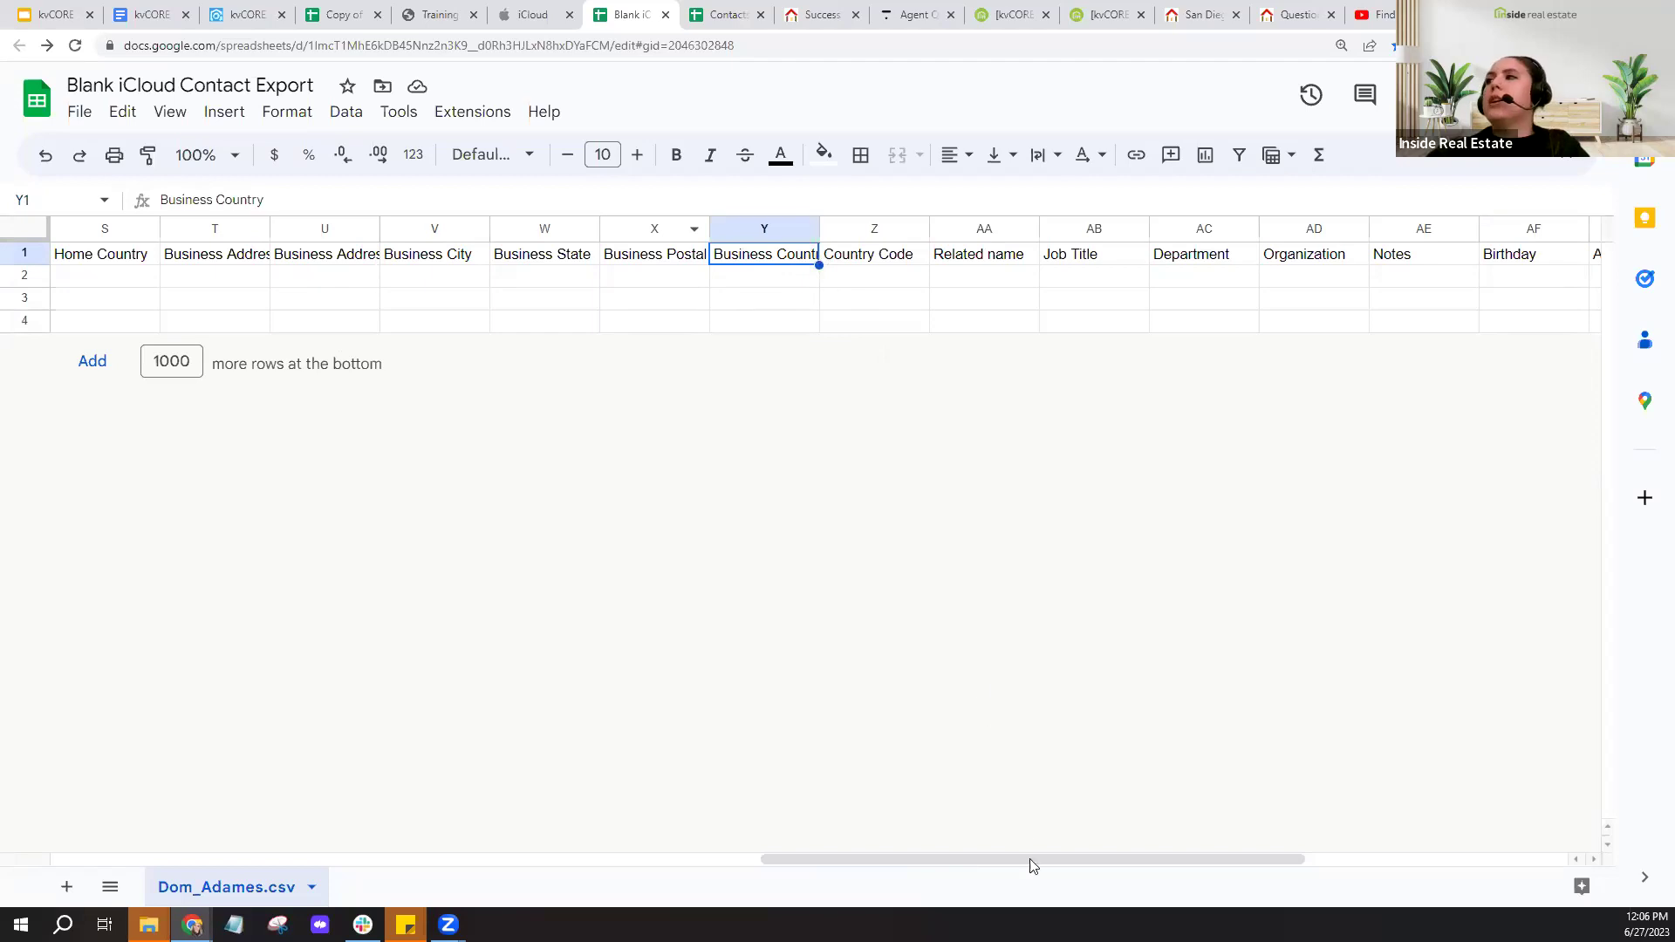
left_click_drag(1099, 859, 1351, 859)
left_click(1122, 307)
key("Right")
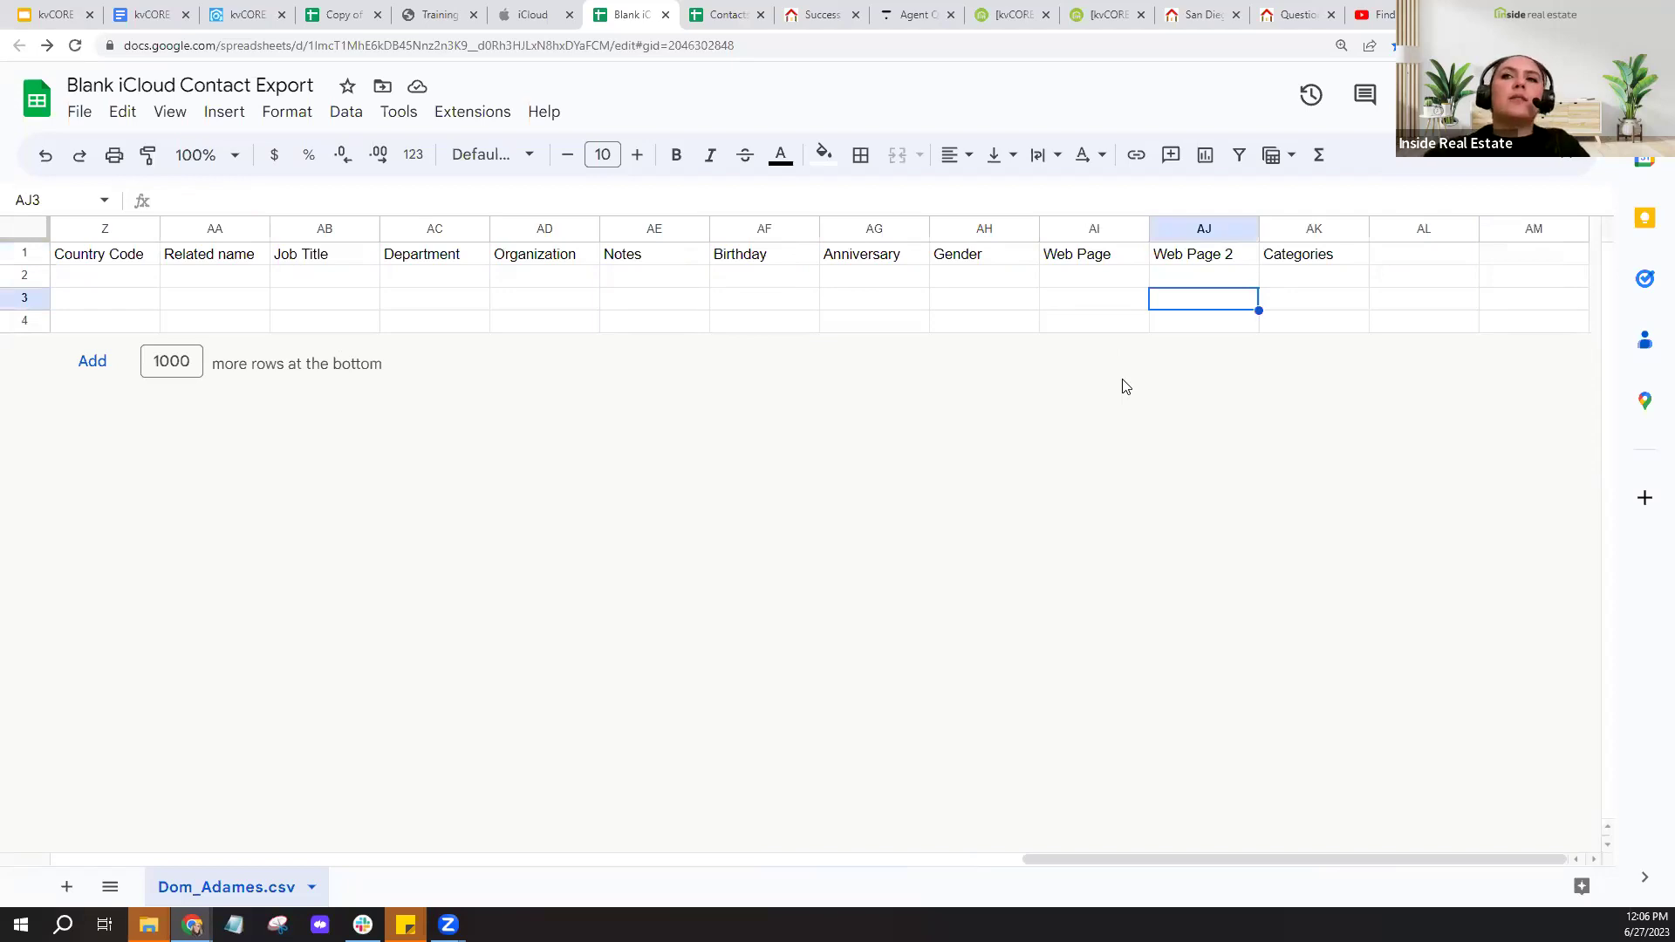
left_click(1293, 229)
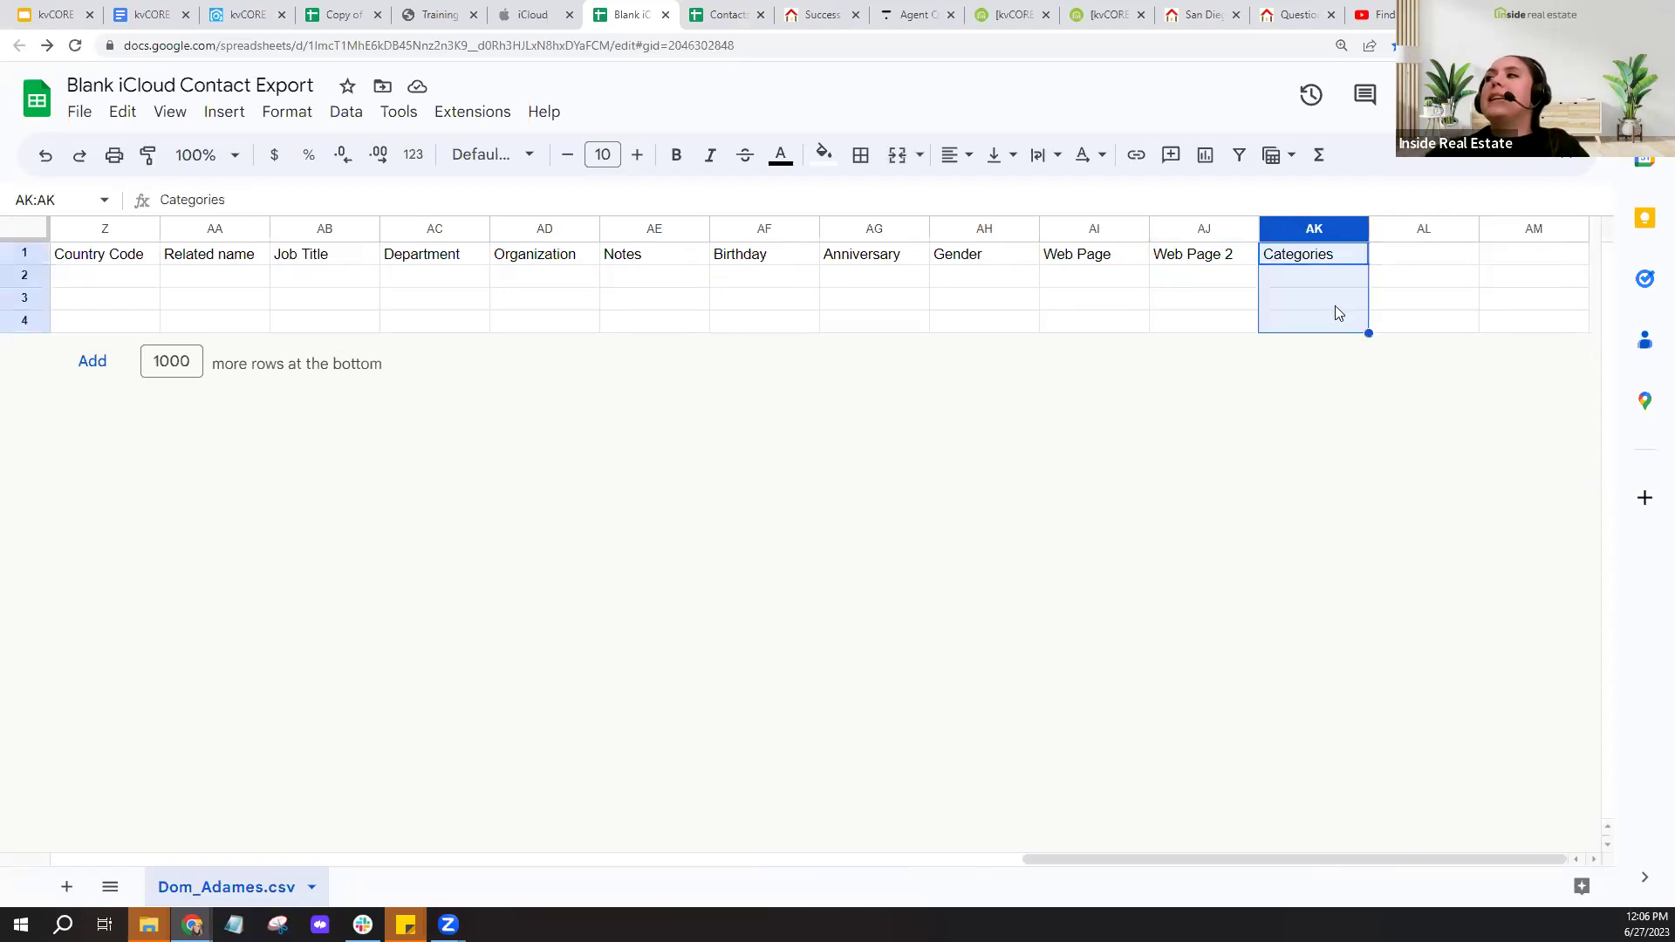
left_click(1258, 439)
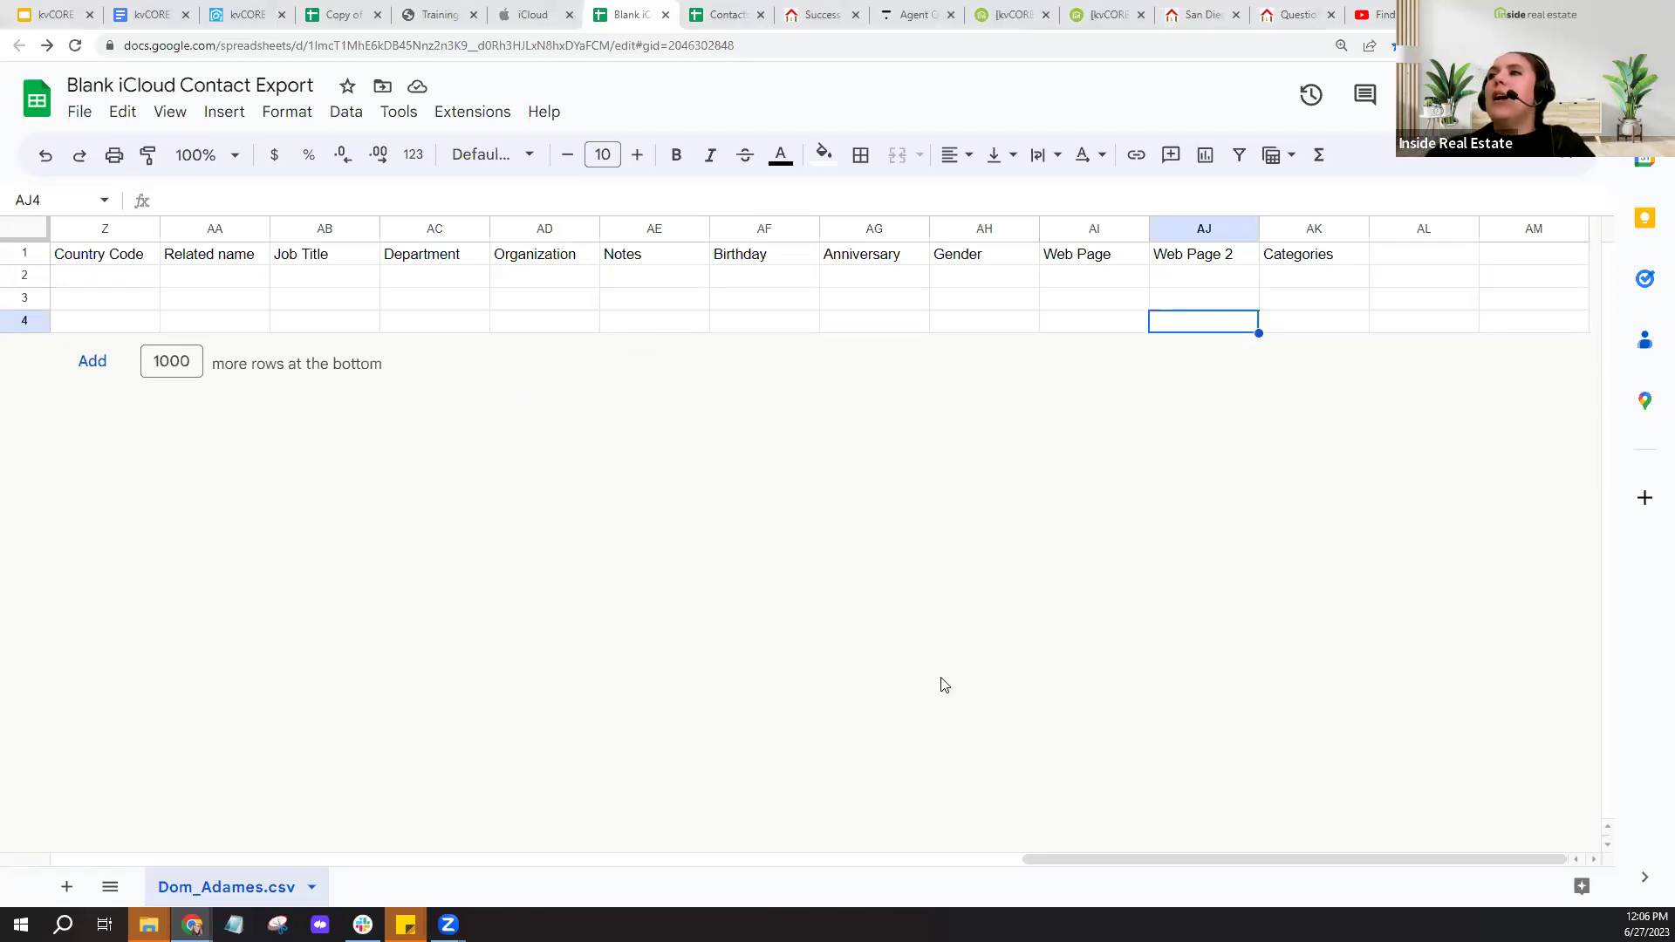
left_click(155, 10)
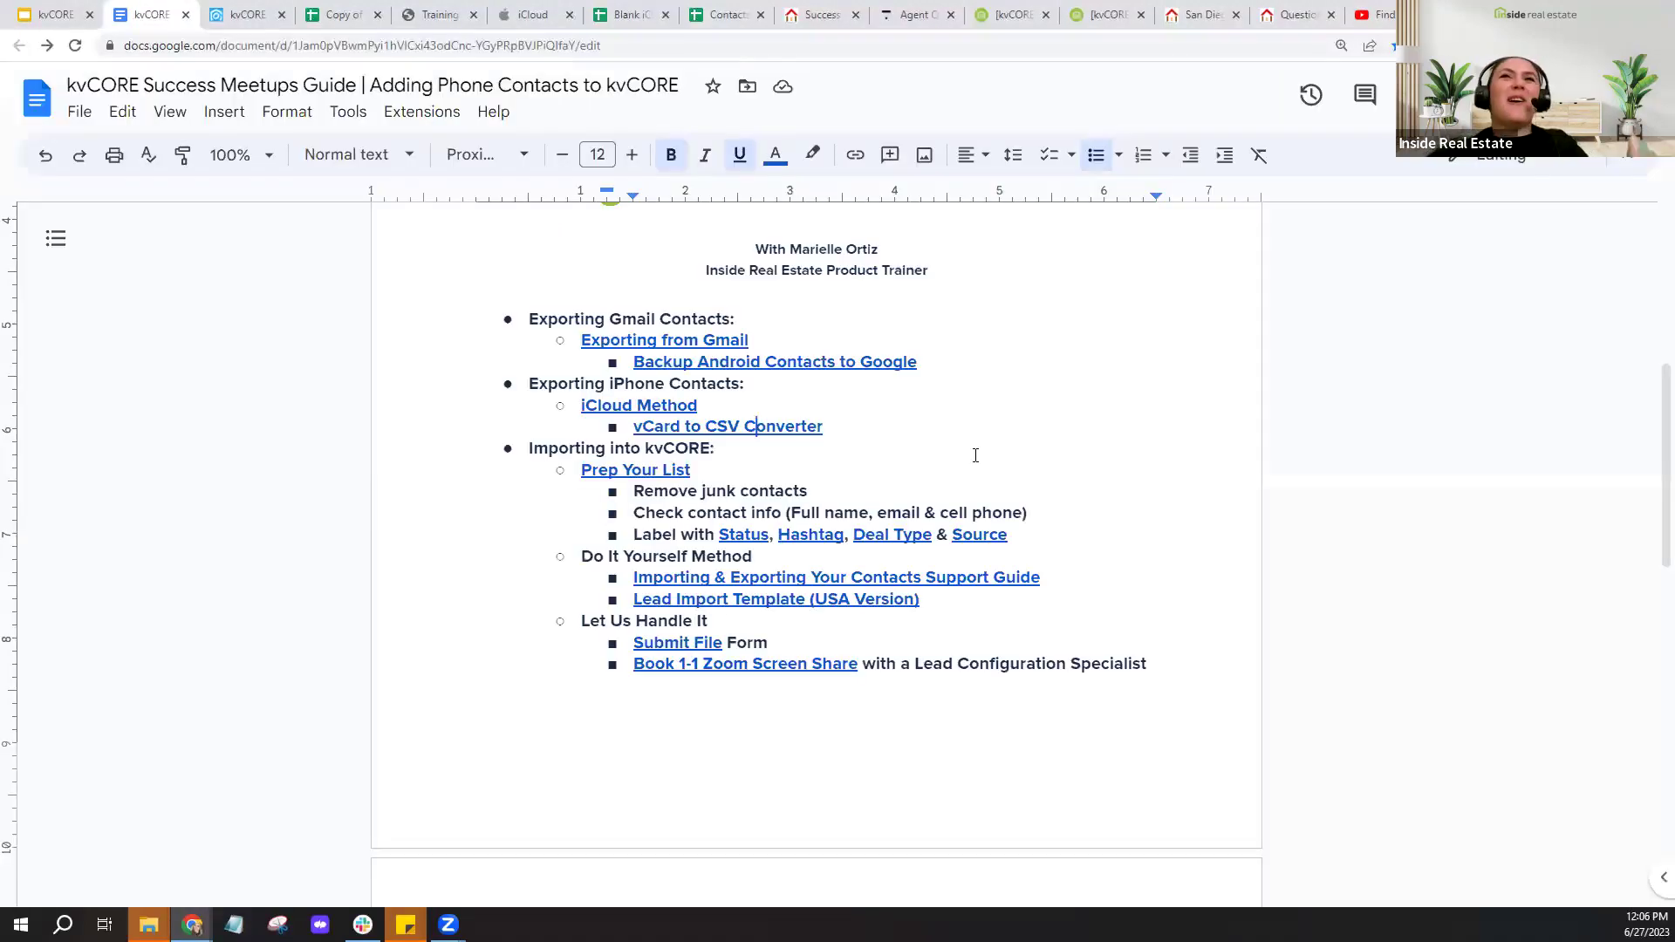
- Review the guide's Remove junk contacts step, then select row 4's empty First Name cell in the template
left_click(657, 490)
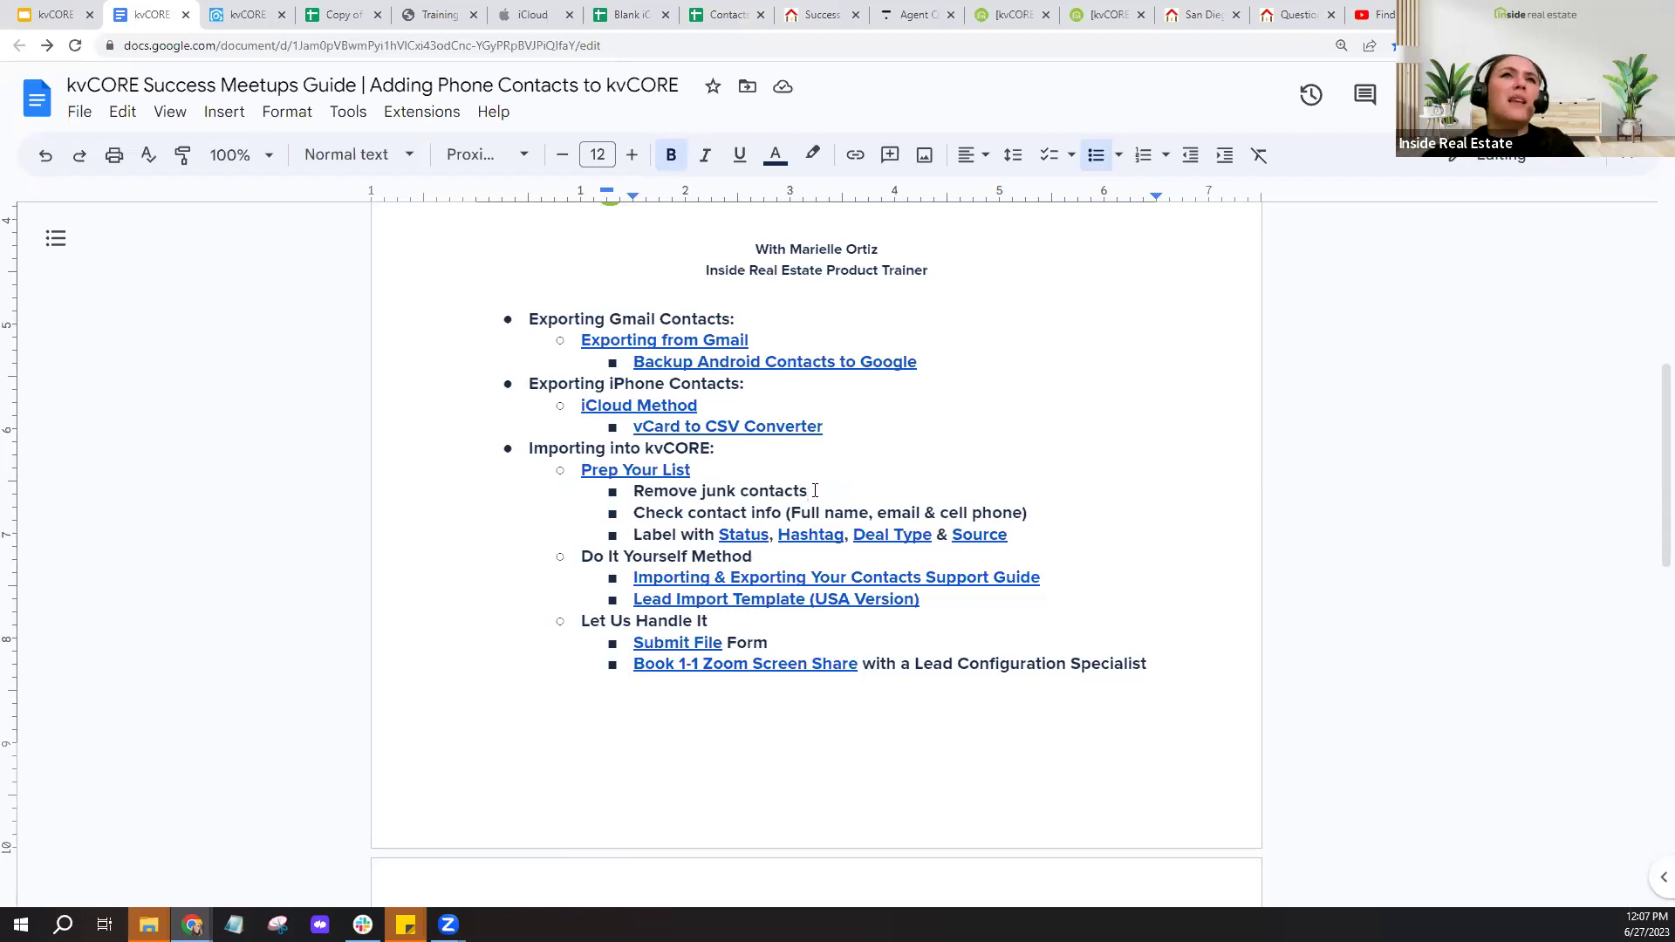
left_click(319, 19)
left_click(234, 336)
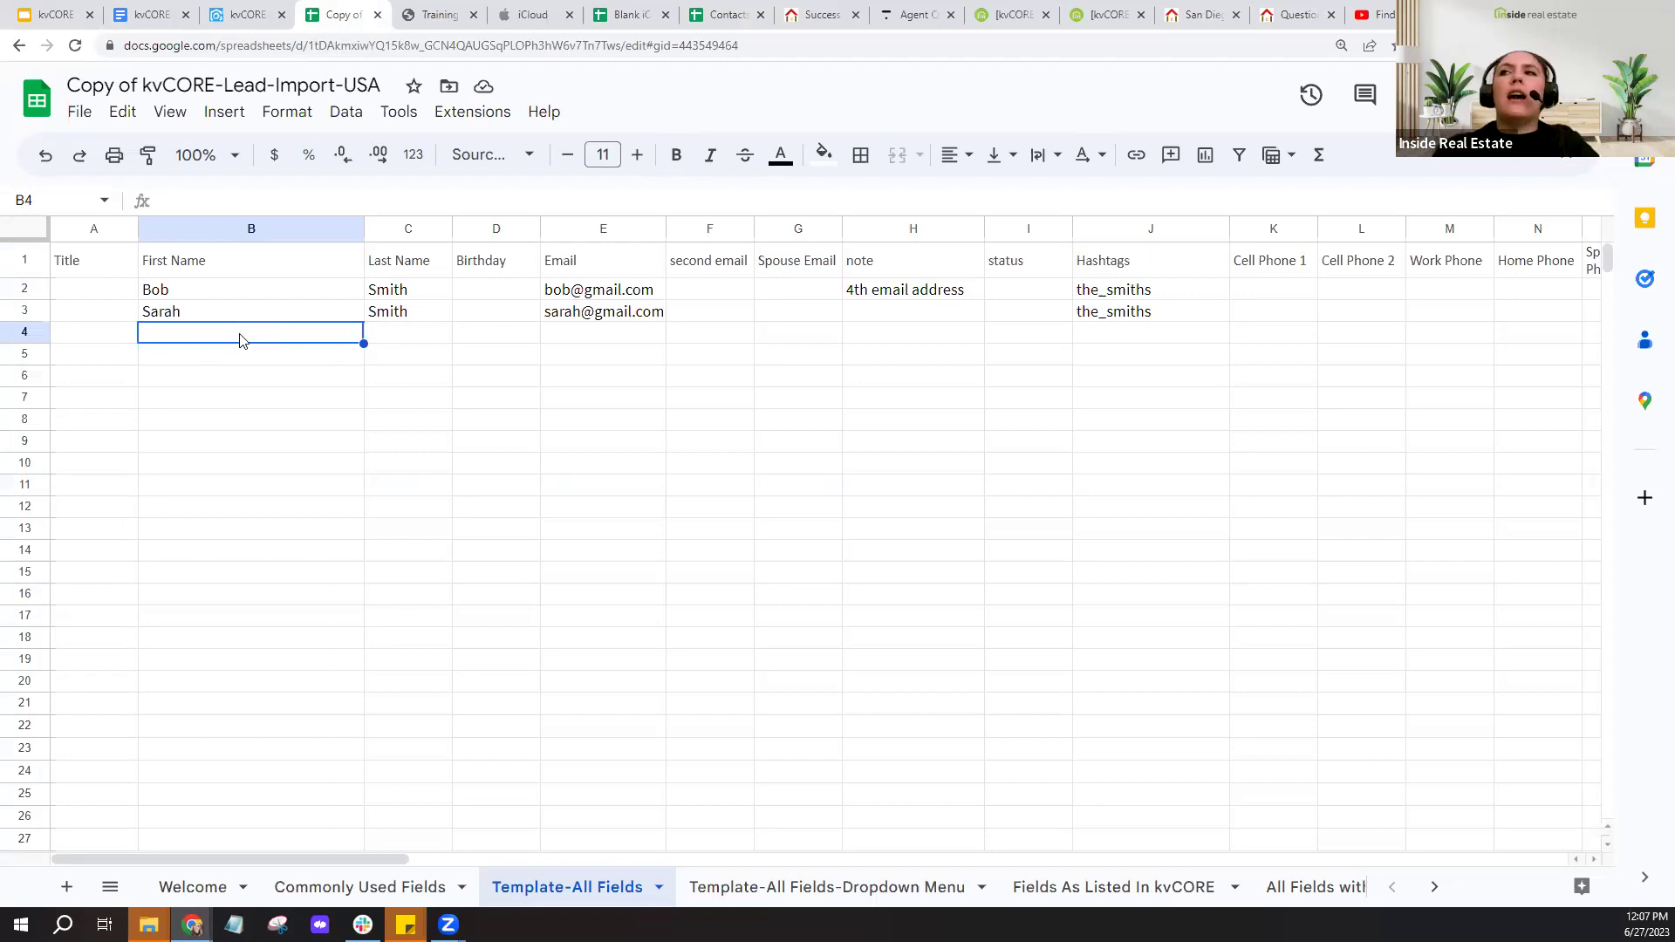
- Review the empty row 4 cells in Template-All Fields, then return to the kvCORE guide document
left_click(450, 339)
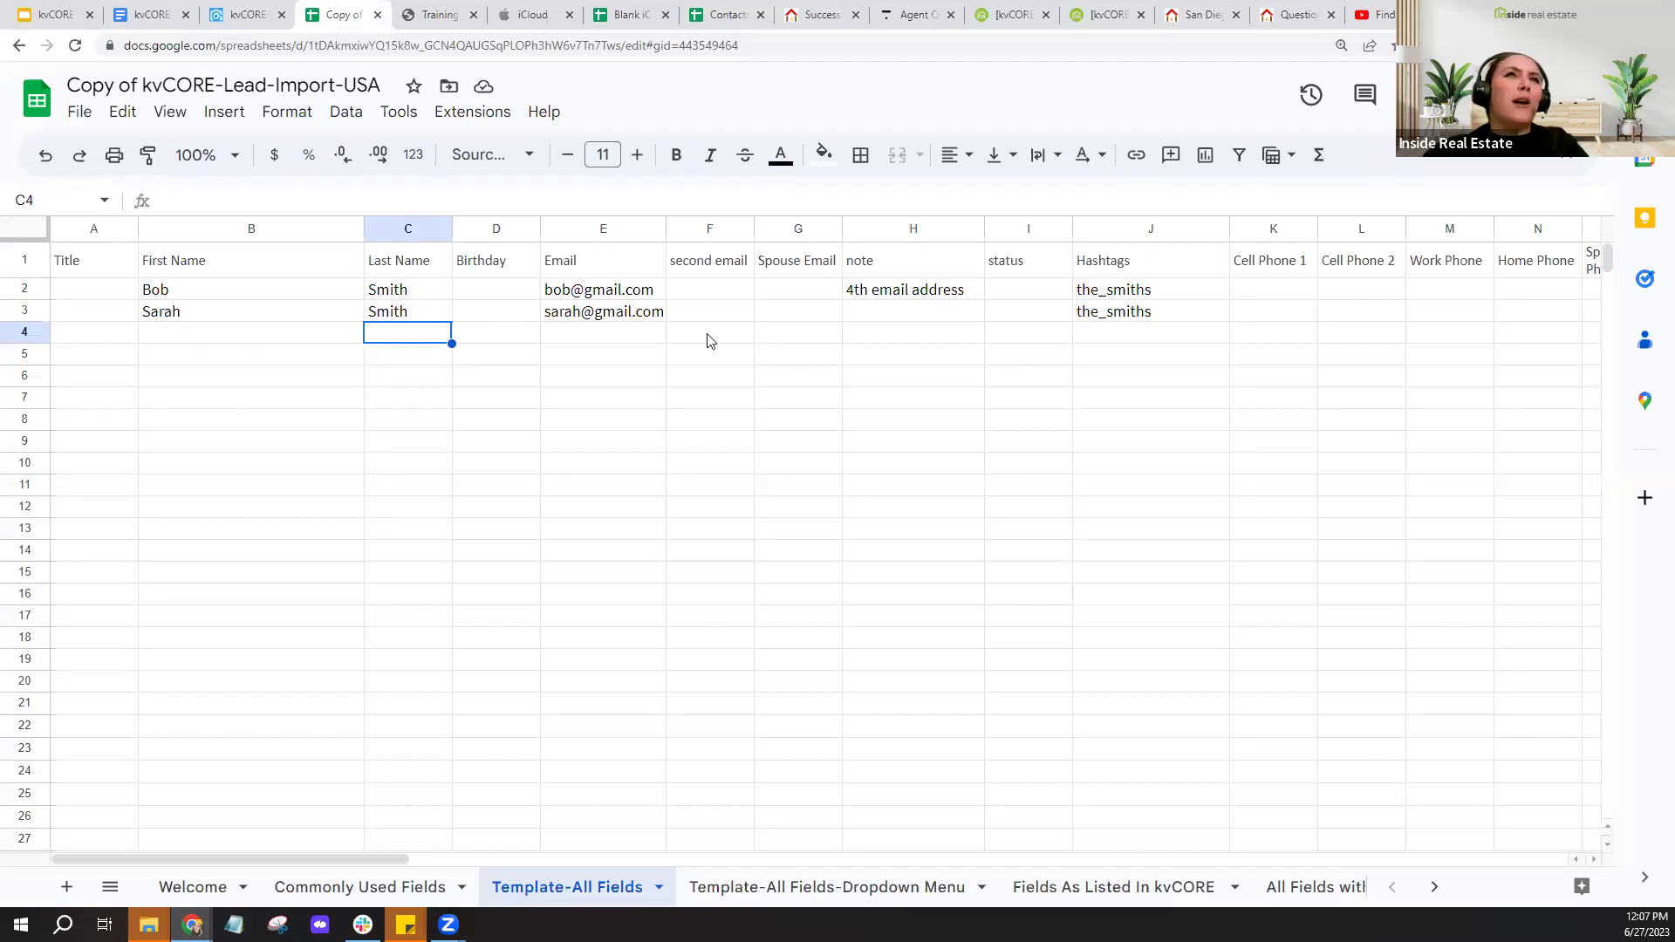
left_click(197, 338)
left_click(203, 398)
left_click(208, 486)
left_click(206, 611)
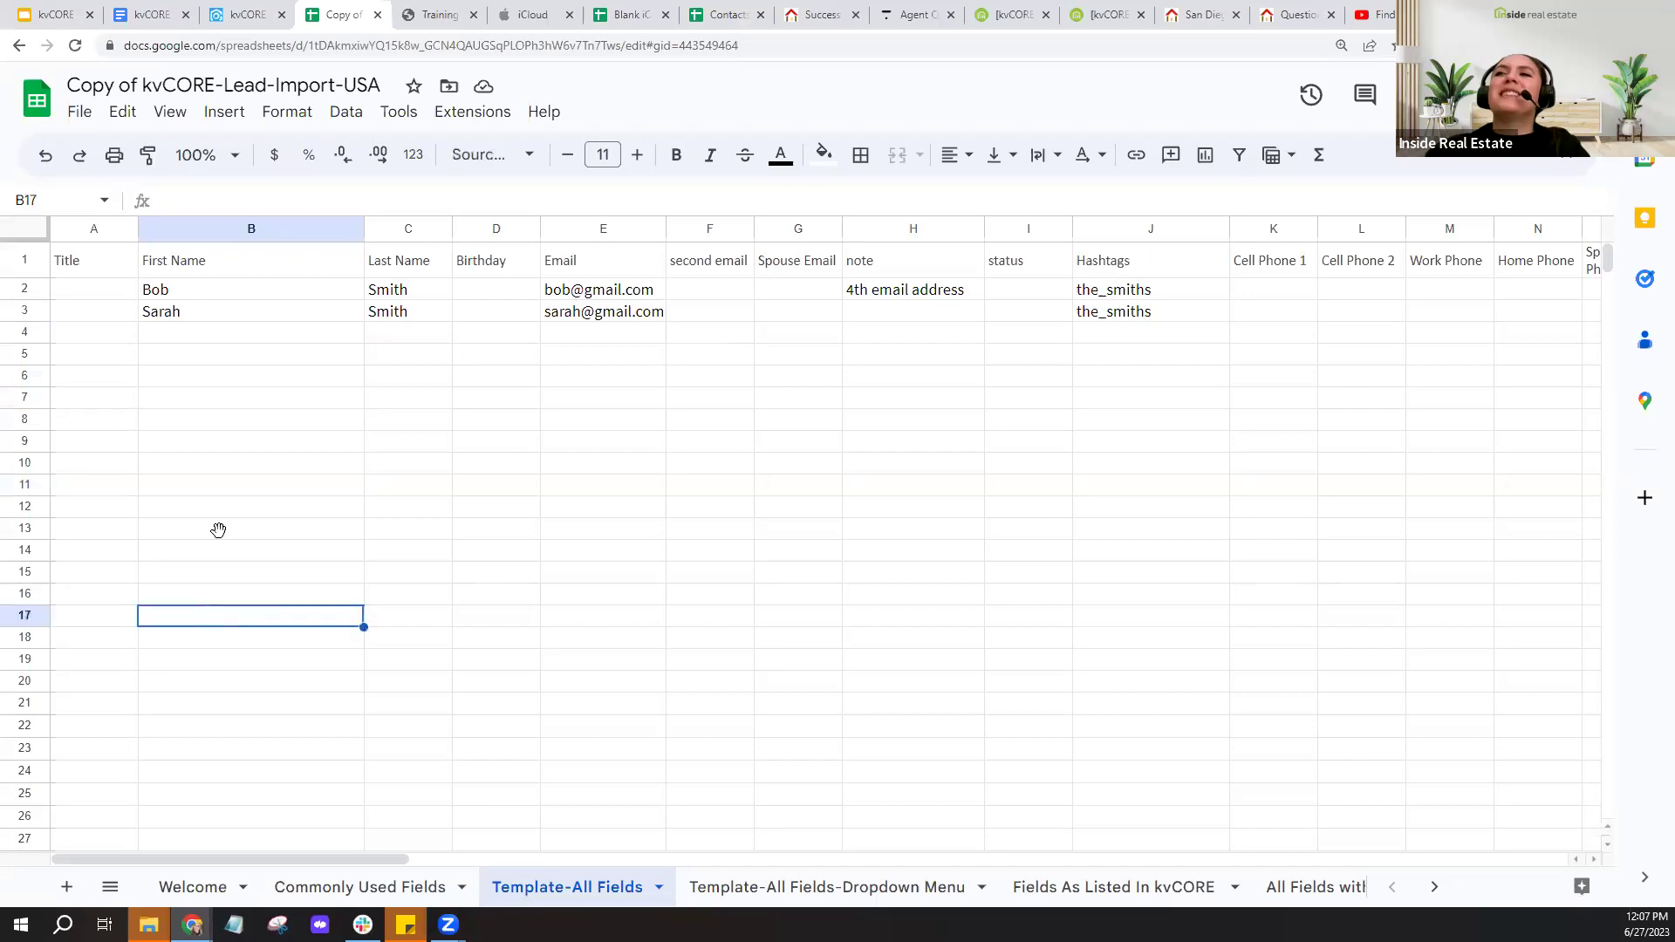
left_click(255, 338)
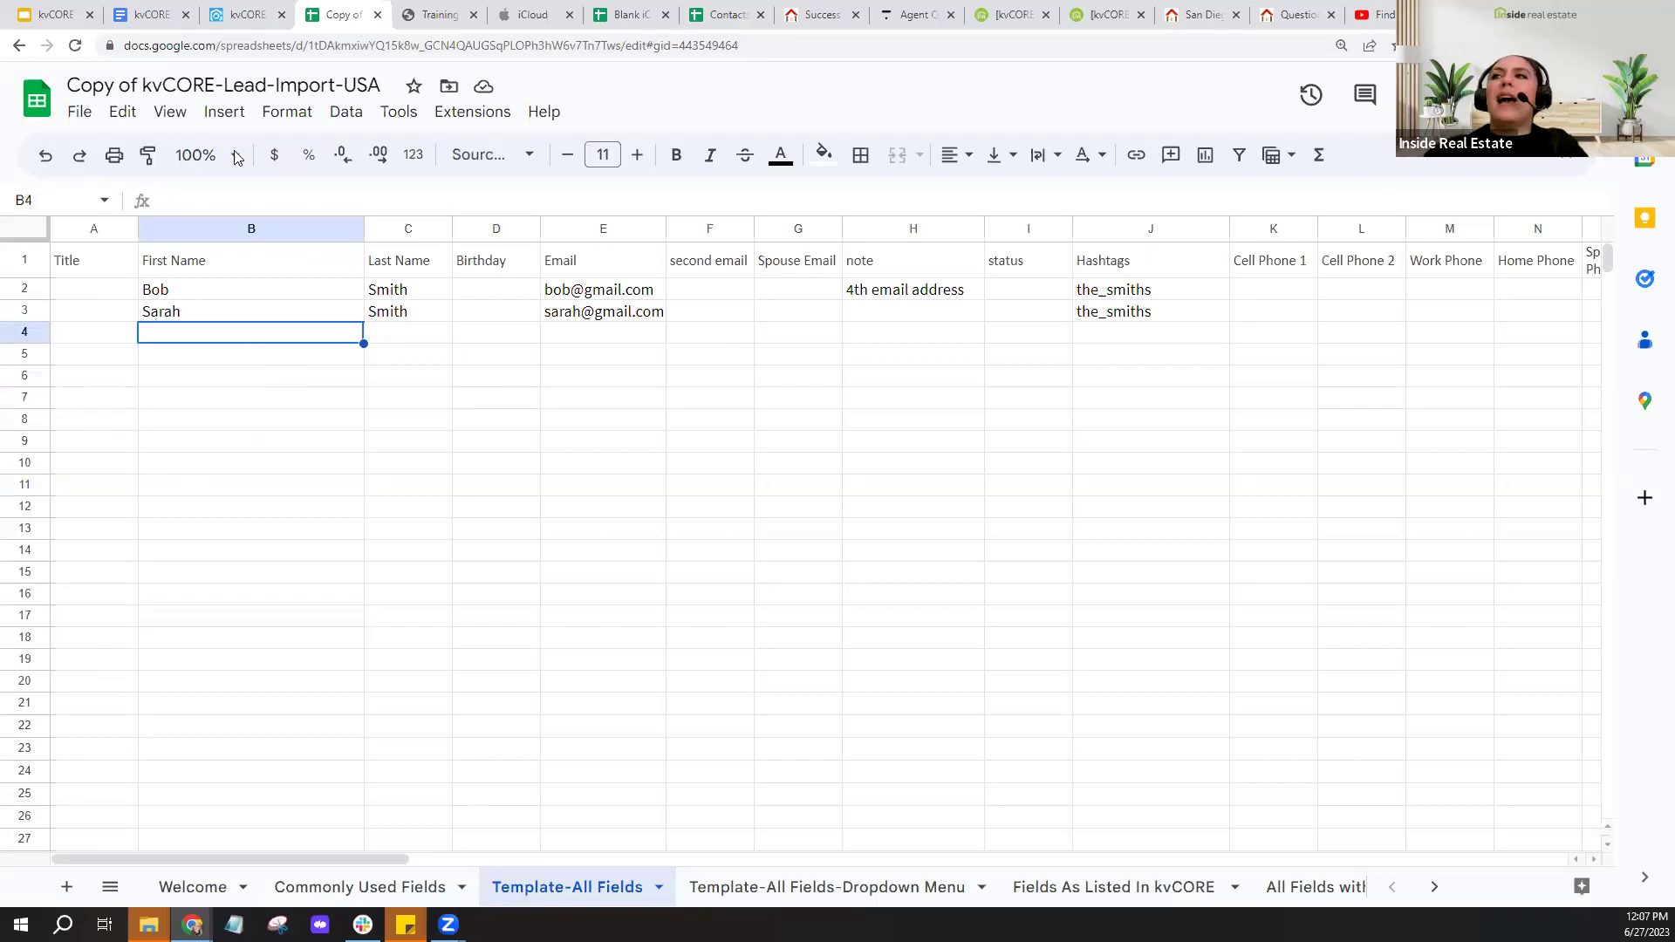
left_click(150, 14)
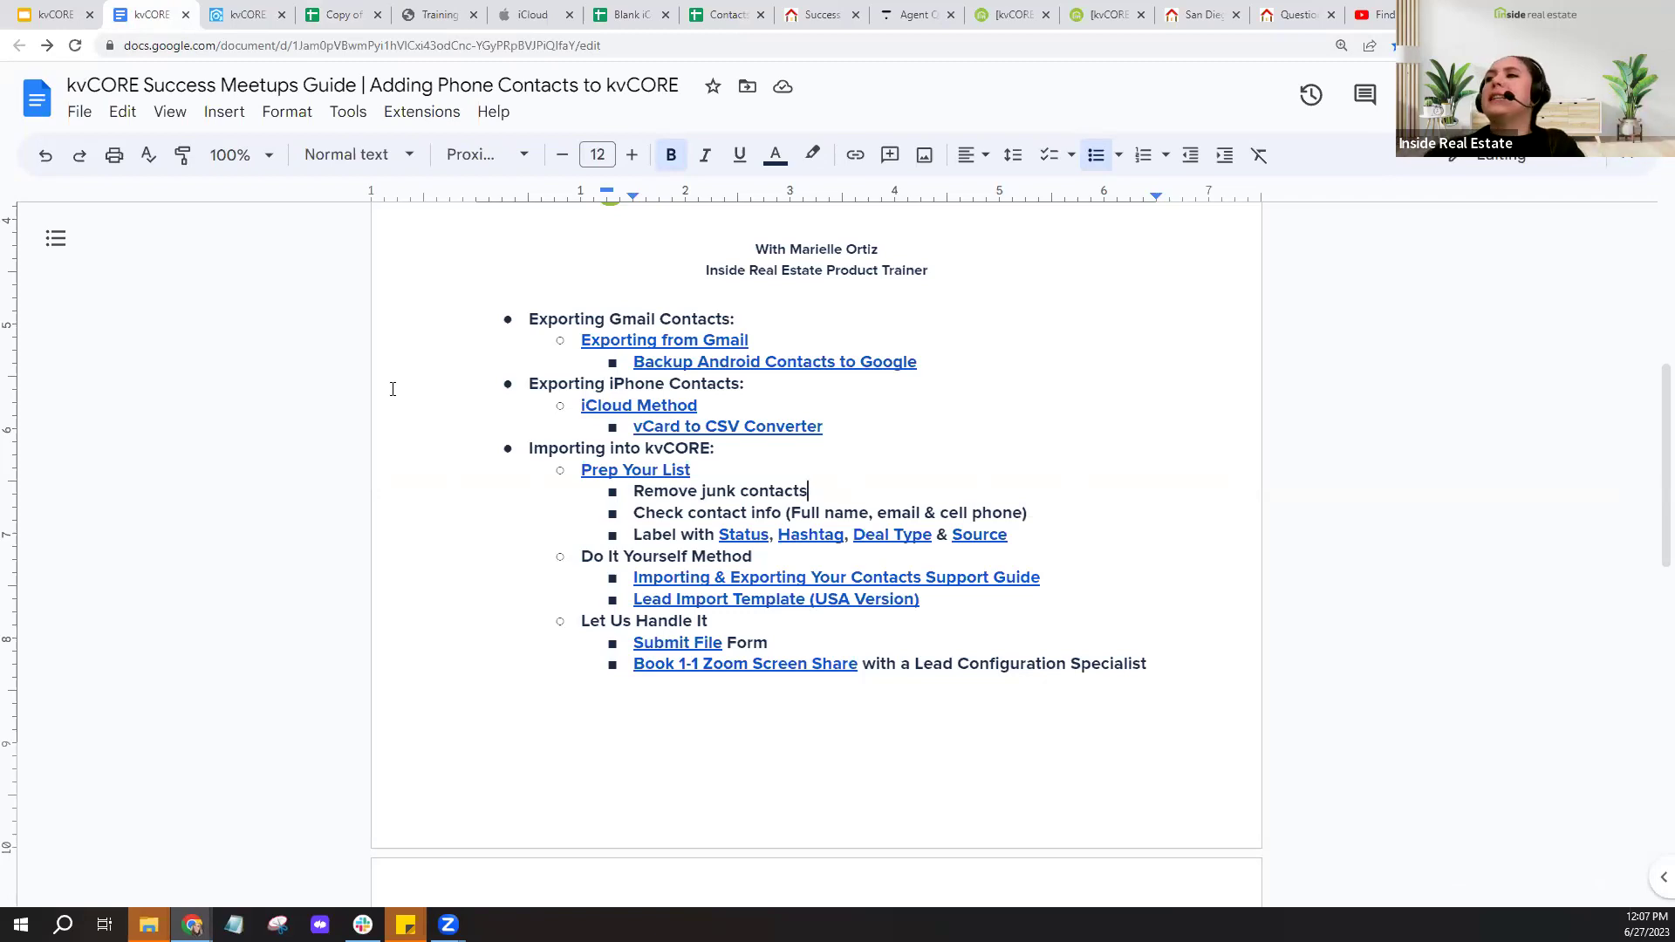
- Scroll the guide down to YOUR CHALLENGE, then bring up the kvCORE contacts list
scroll(478, 544, "down", 2)
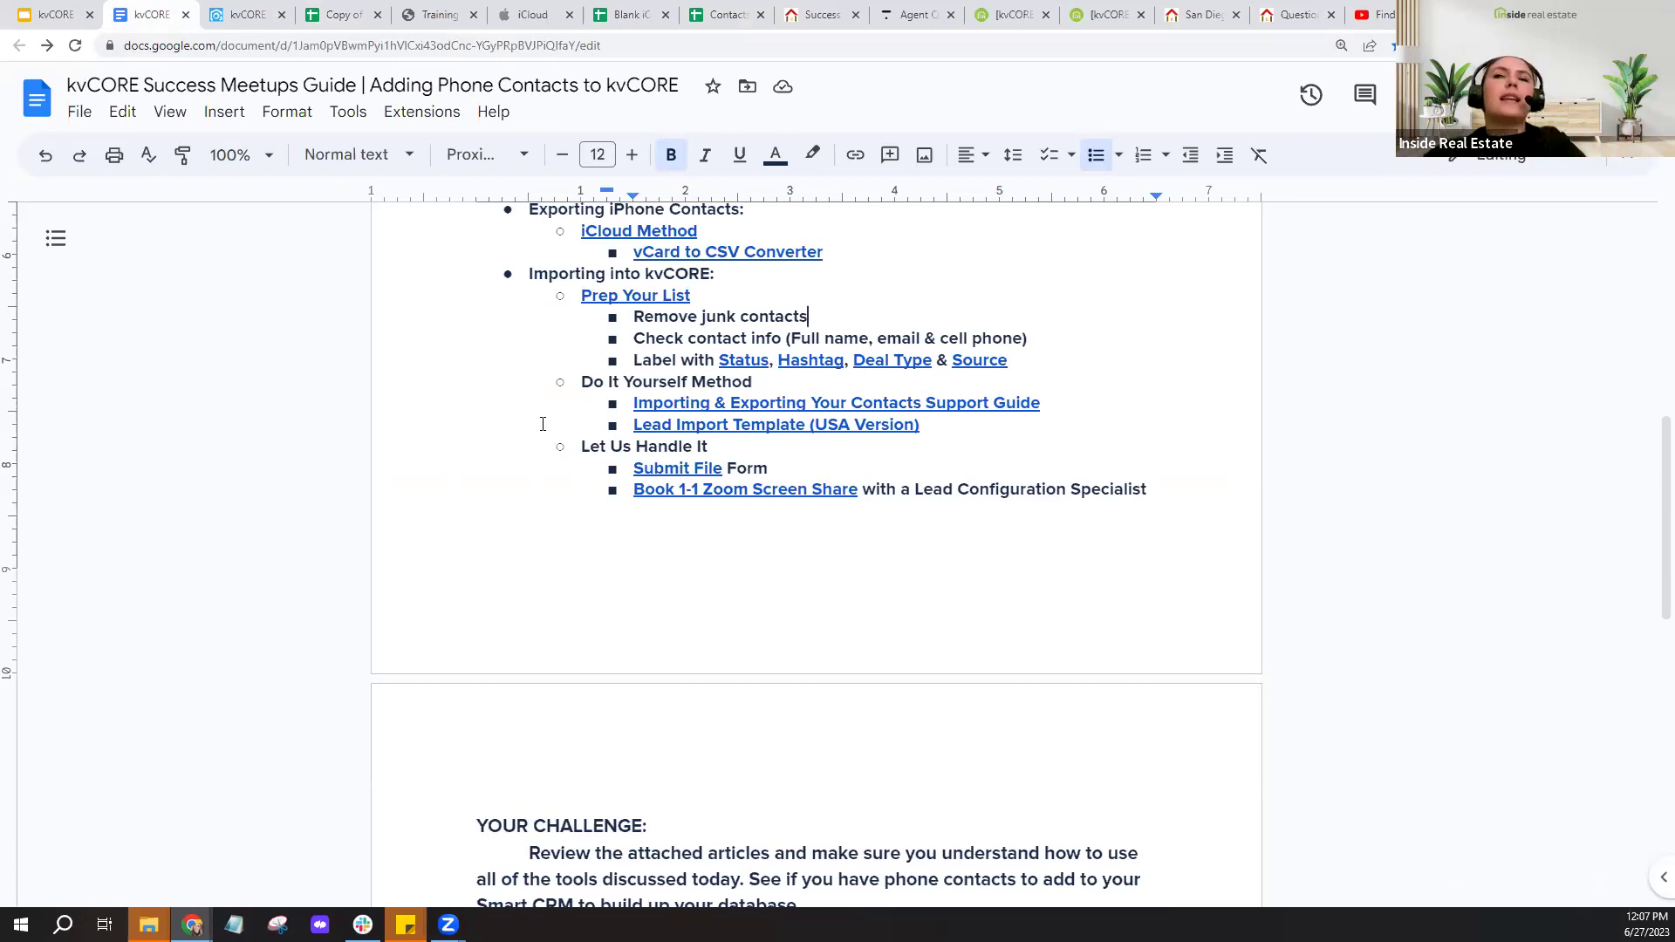
left_click(246, 14)
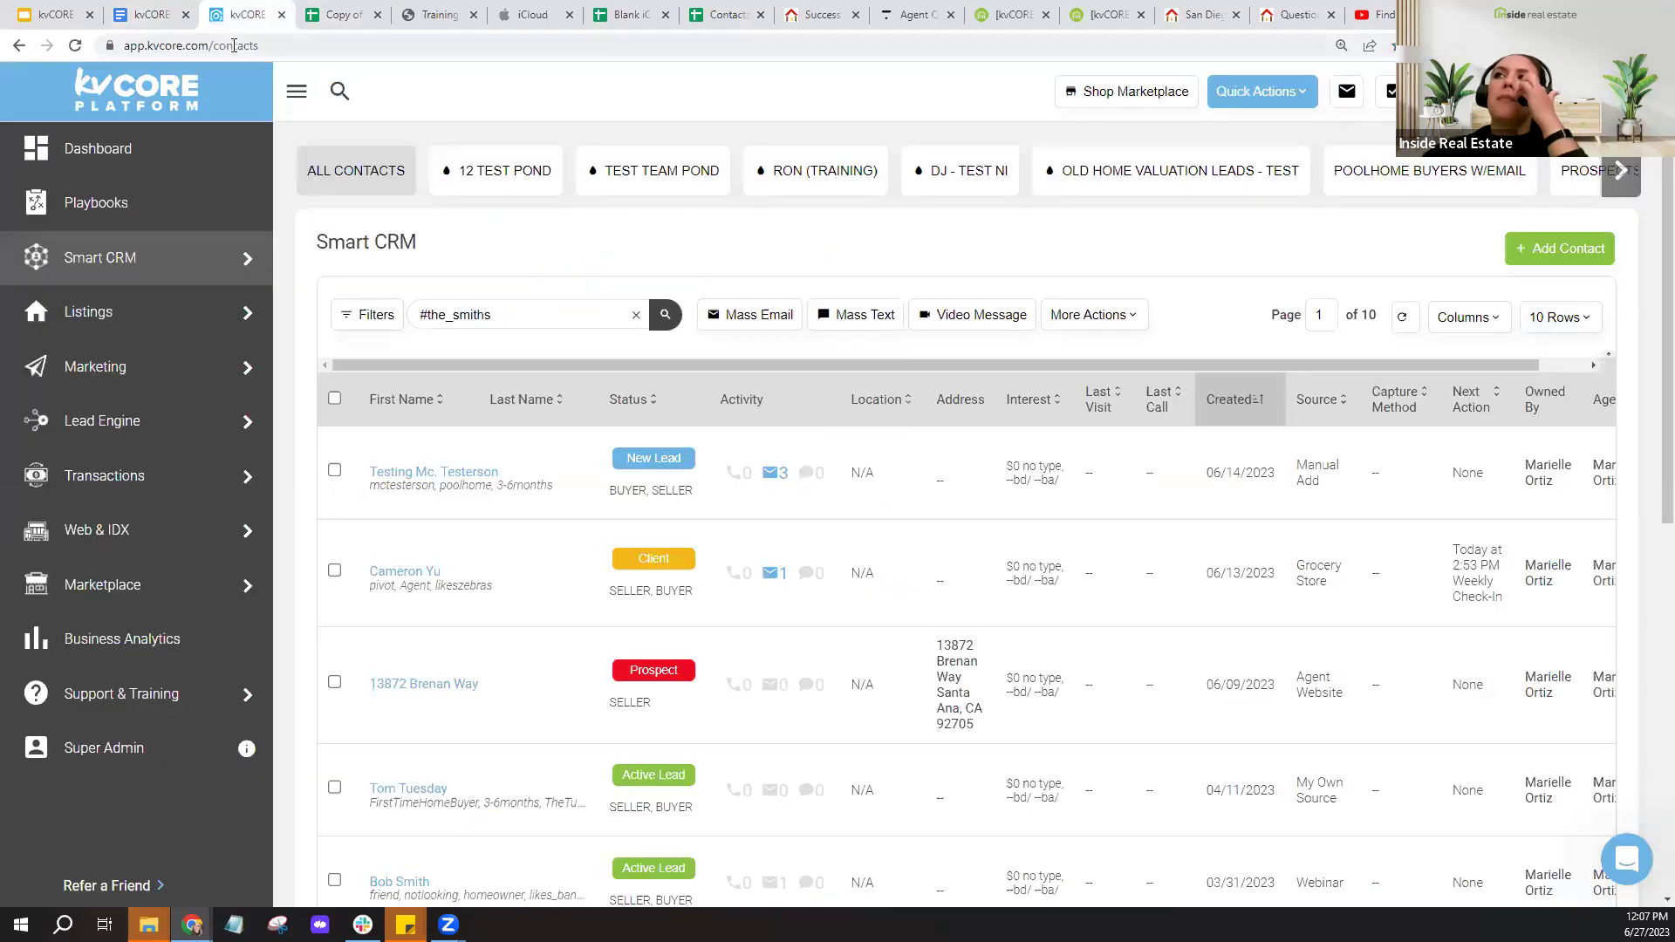
- Go to Lead Engine's Bulk Lead Import page and choose Submit File for a done-for-you import
left_click(108, 441)
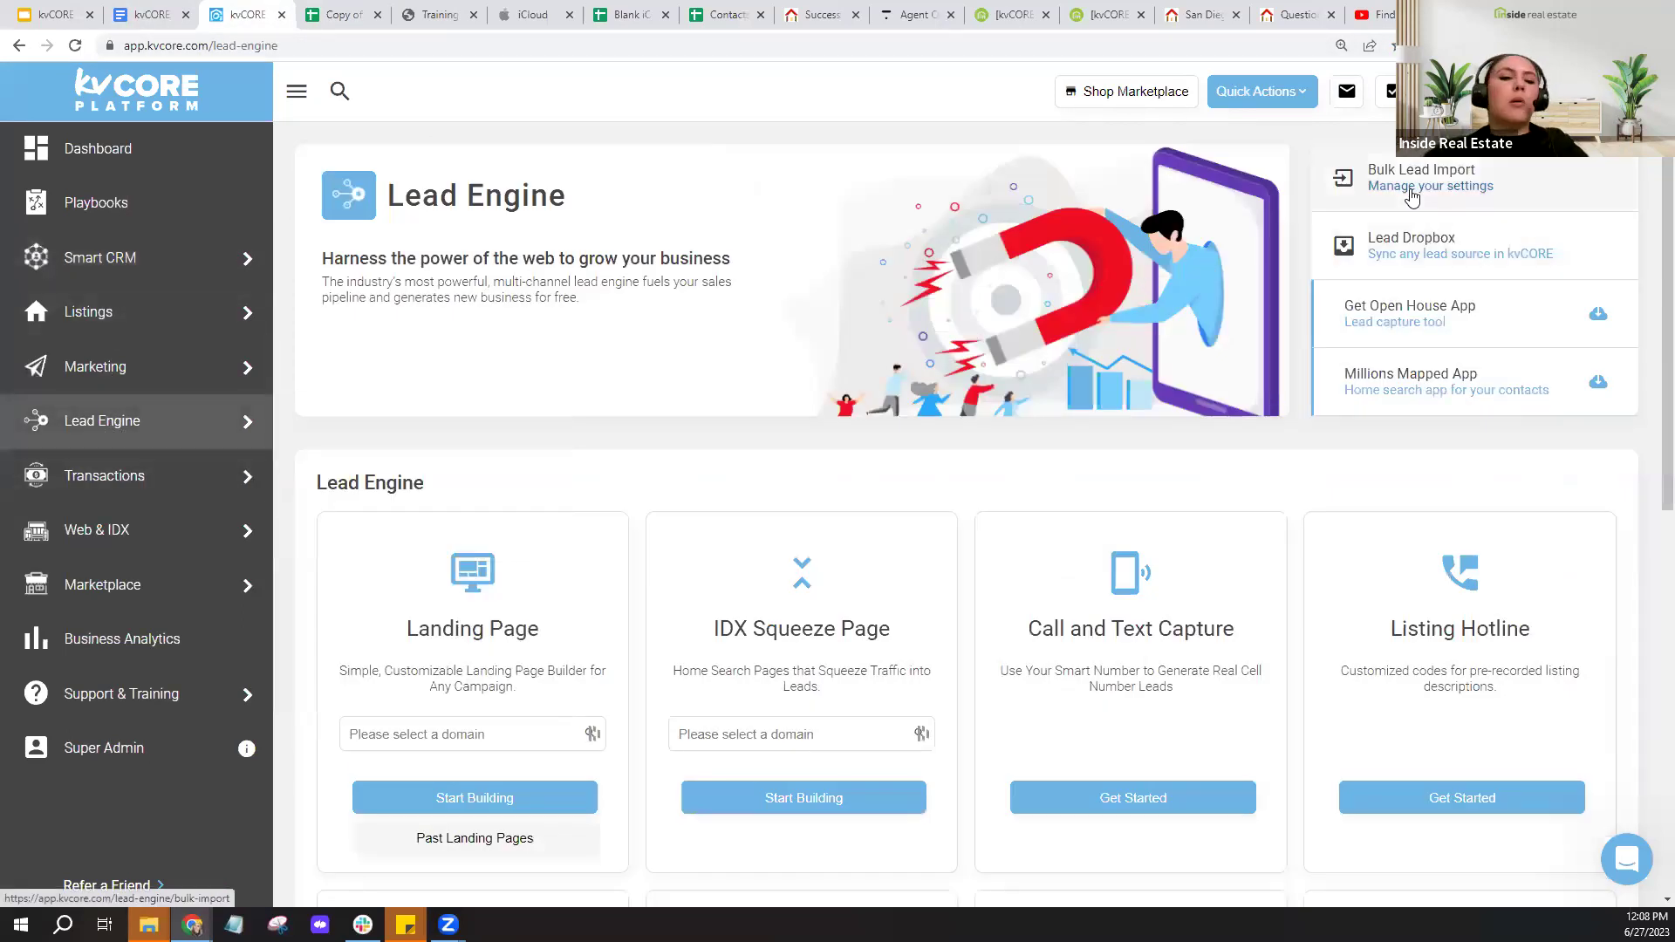
left_click(1412, 193)
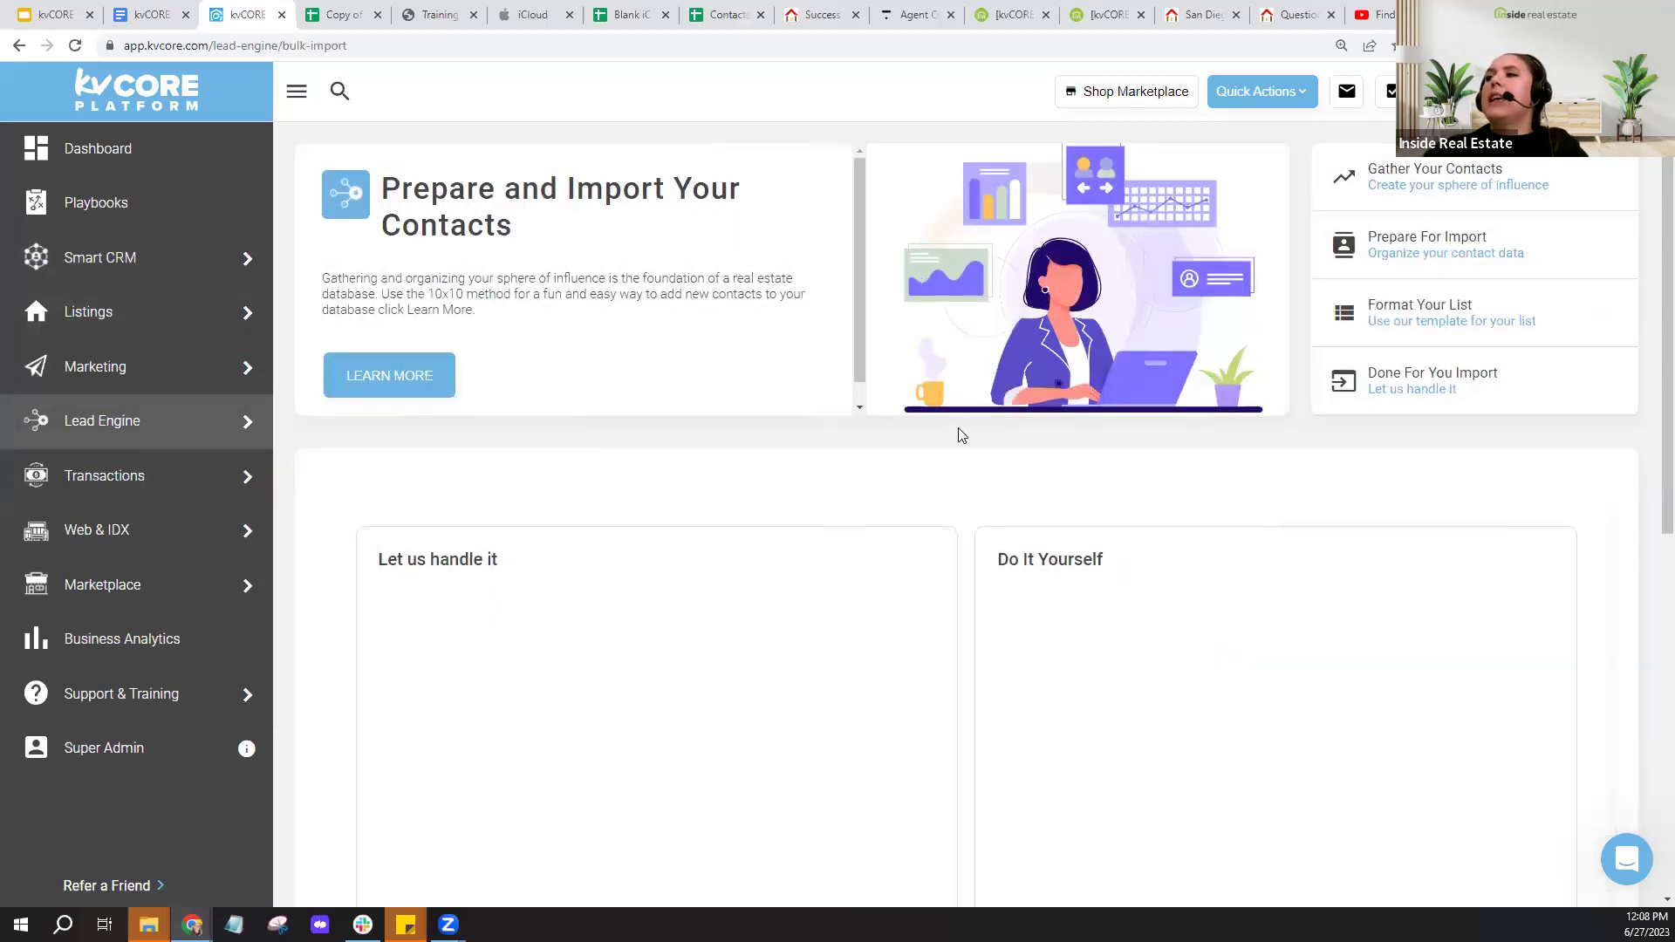
scroll(959, 434, "down", 2)
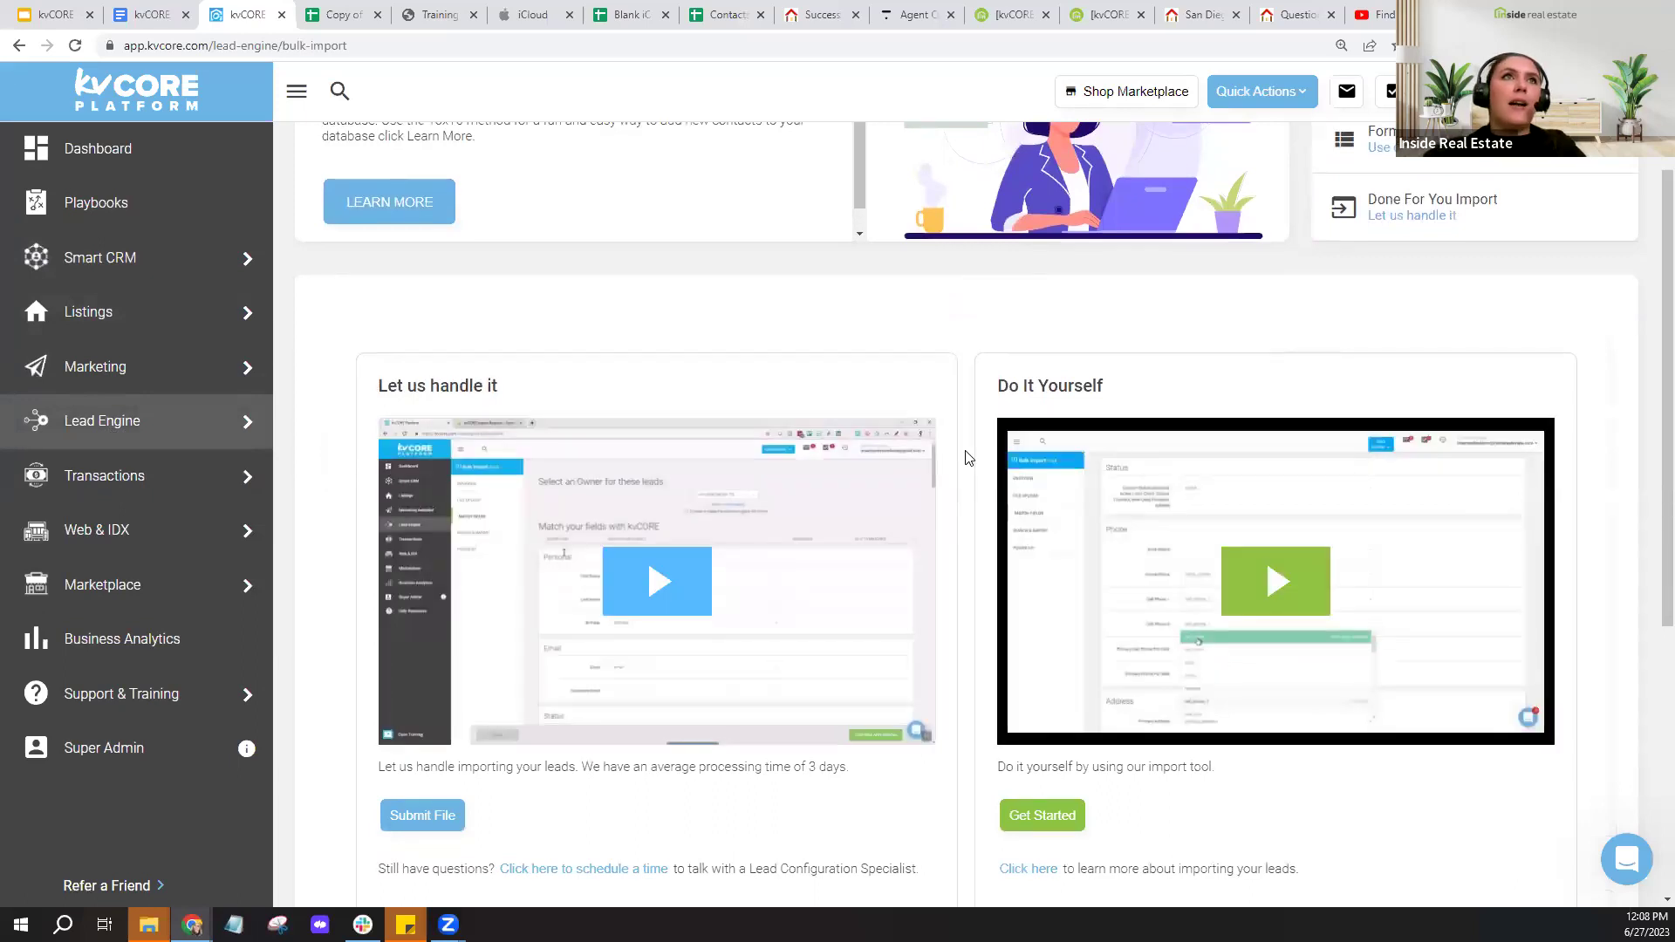
scroll(966, 457, "down", 1)
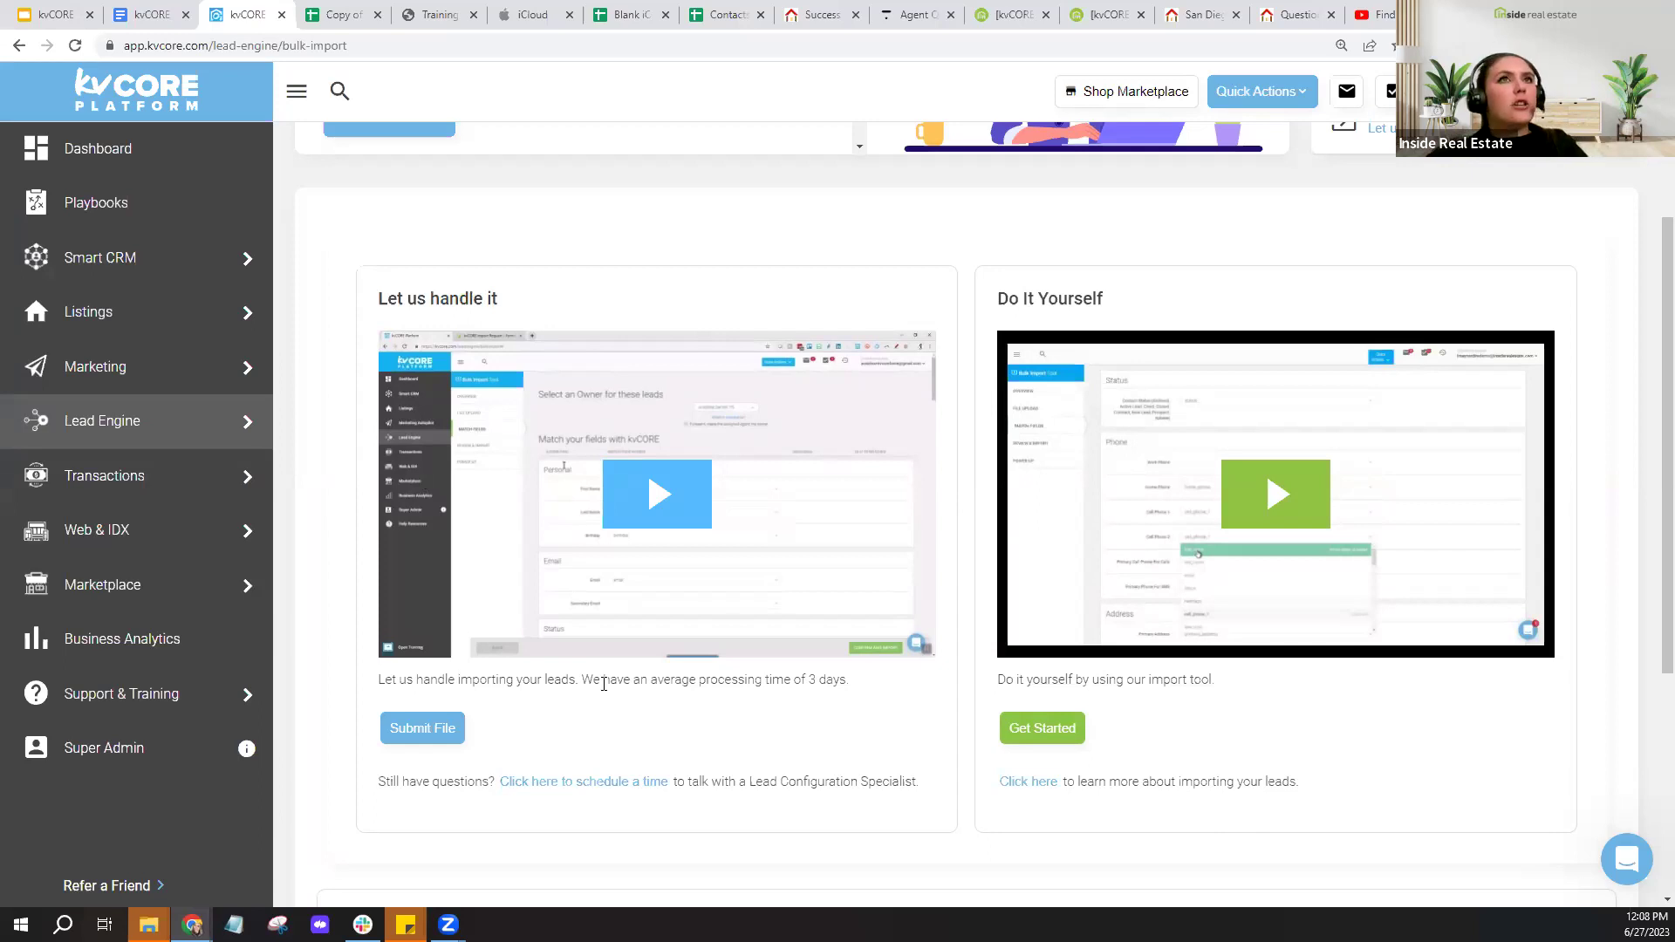
left_click(418, 740)
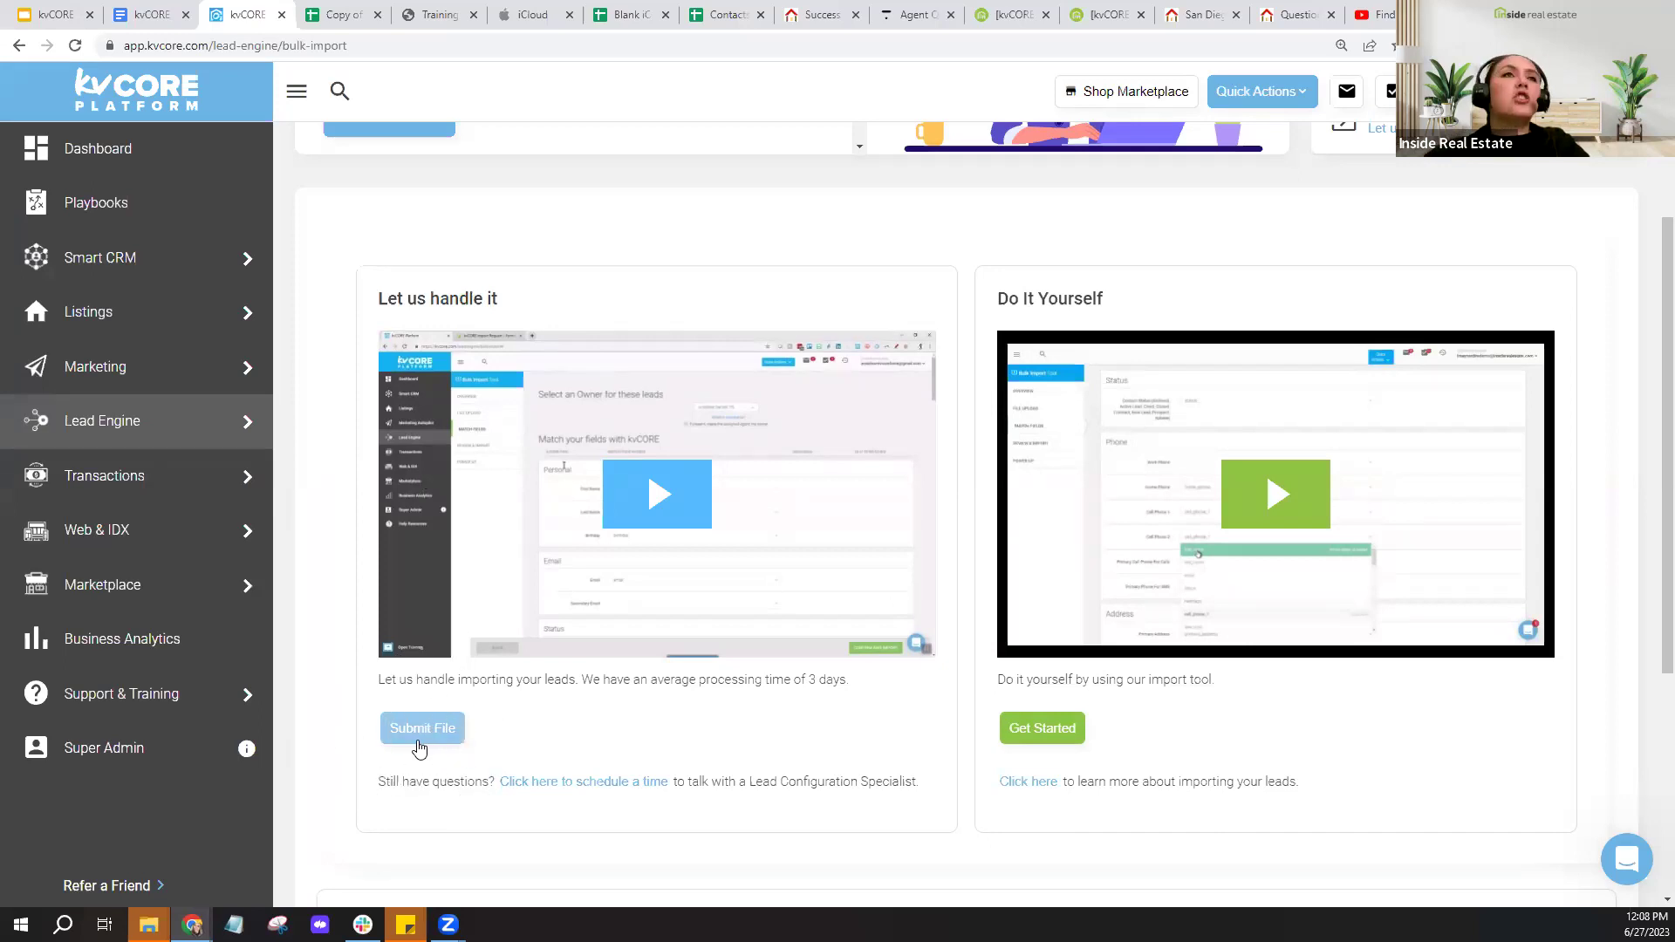
left_click(418, 747)
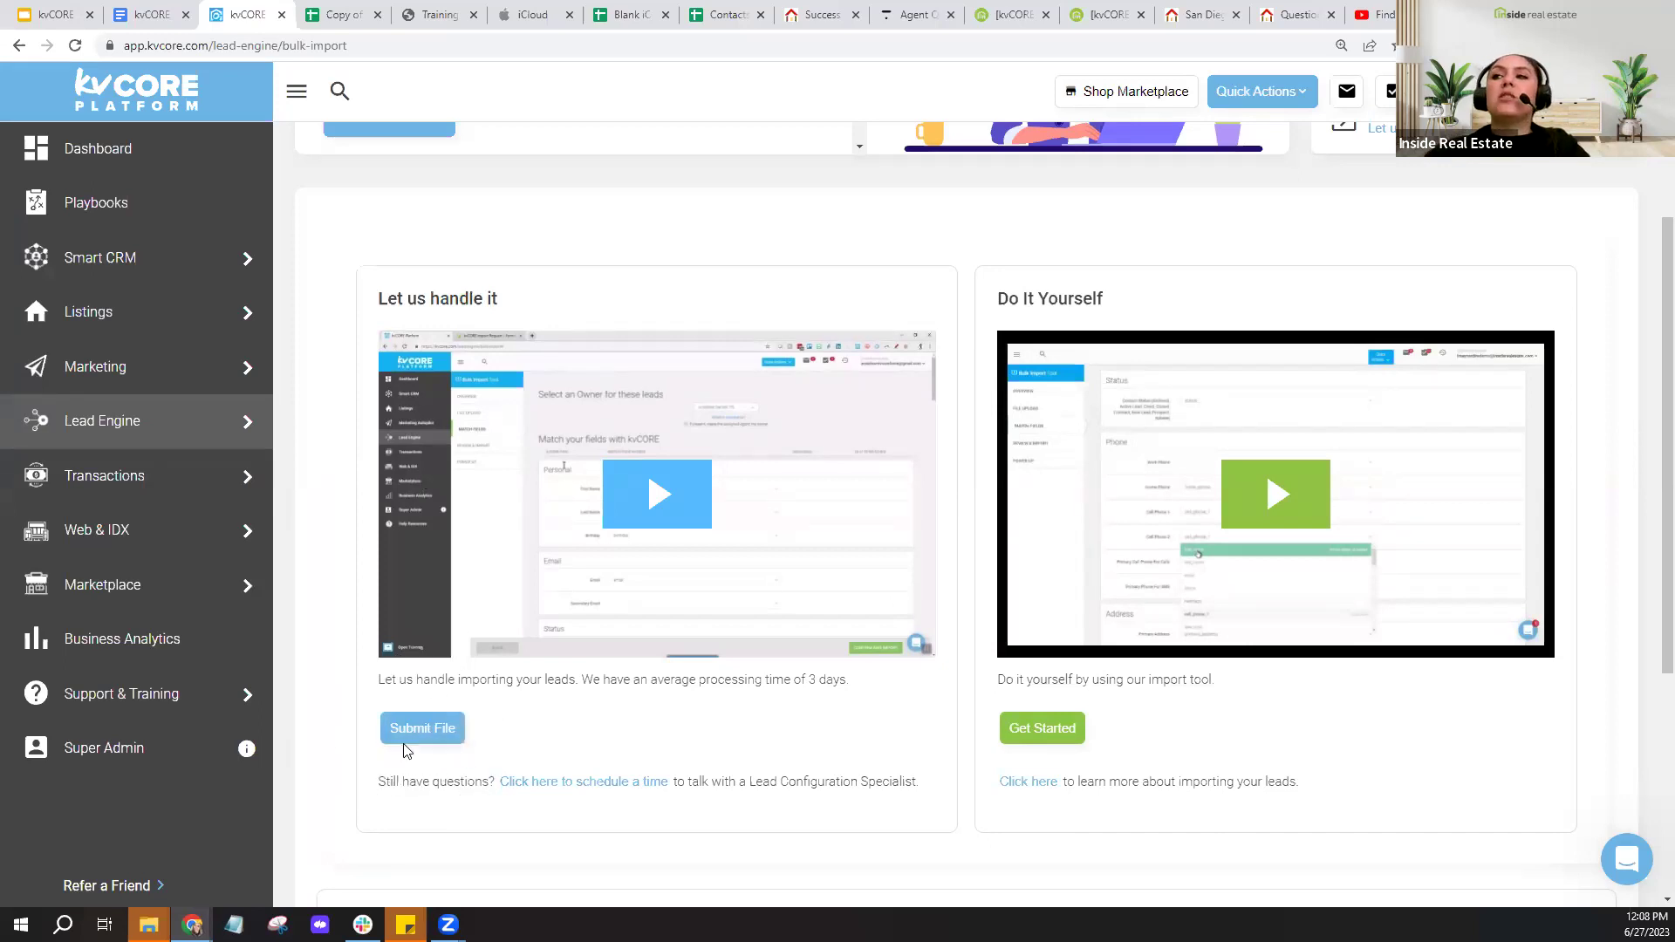
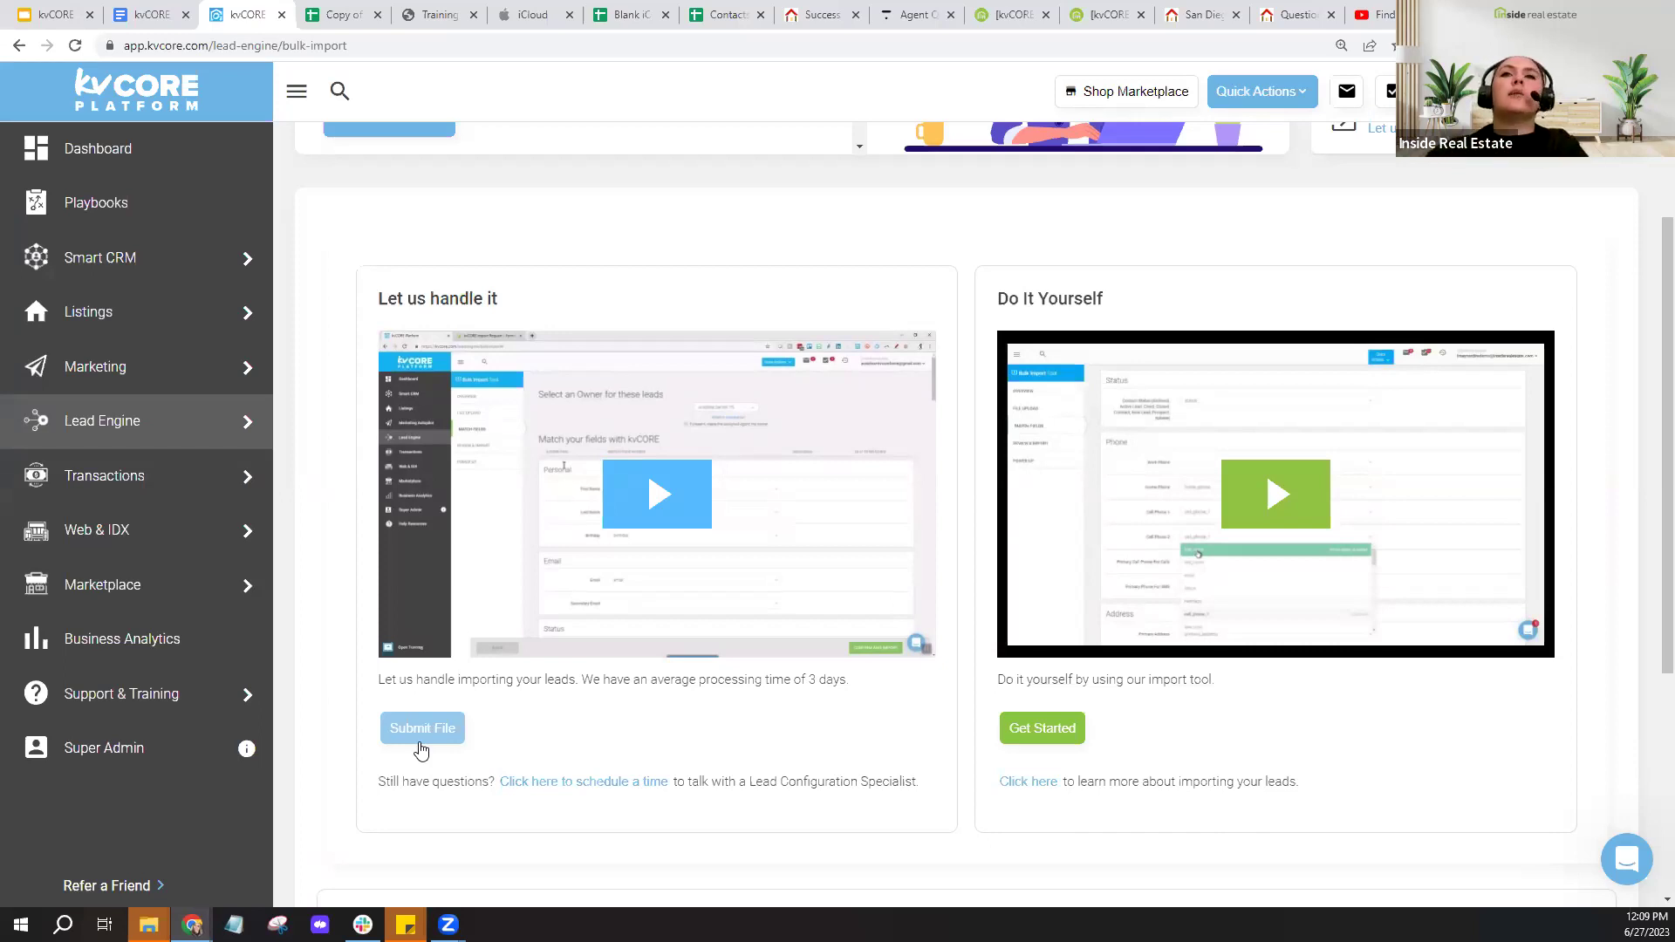
- From Bulk Lead Import's 'Let us handle it' option, open the Lead Config call-scheduling page
left_click(602, 800)
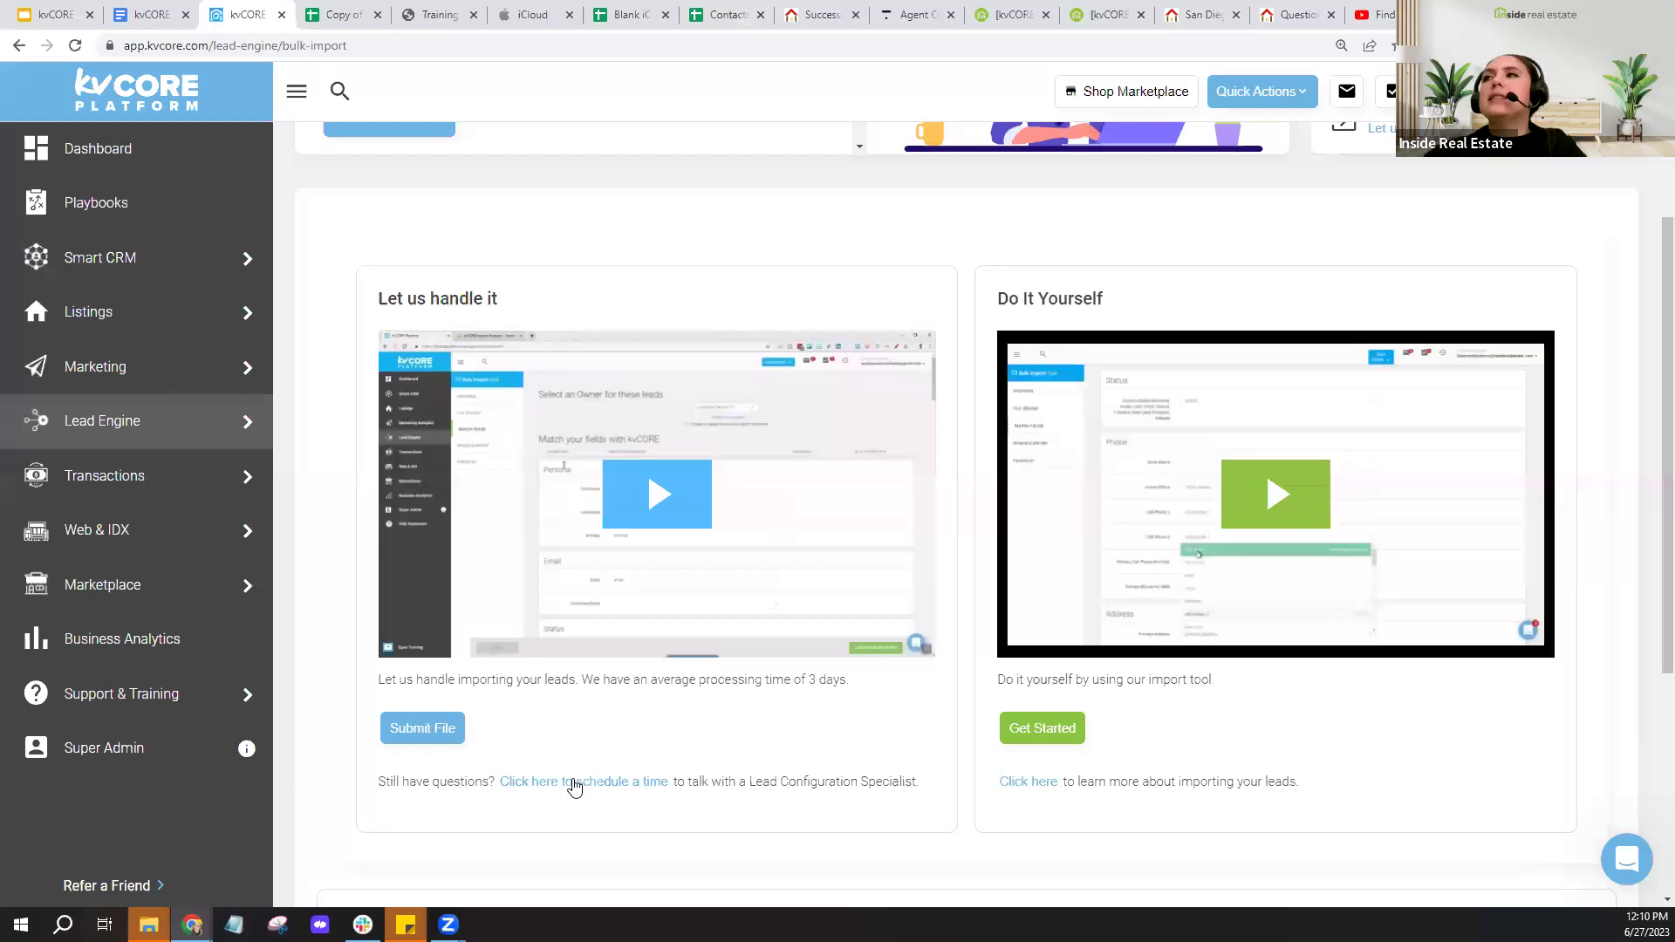
left_click(574, 783)
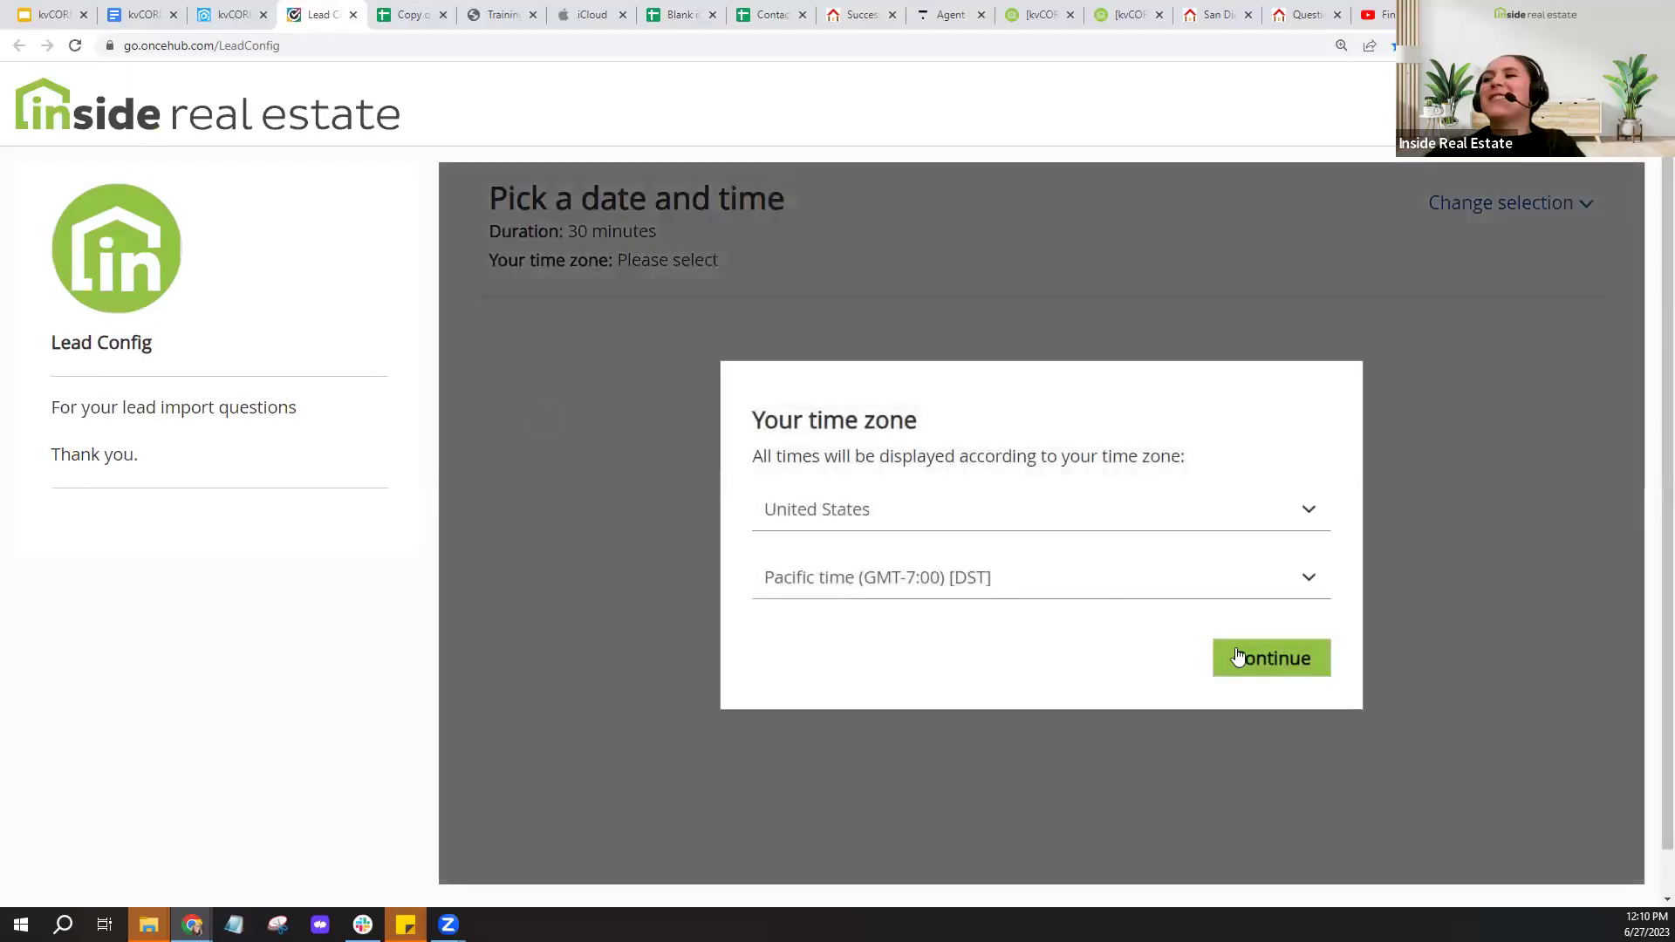
- Confirm United States Pacific time, review the June 2023 slots, and close the Lead Config page
left_click(1267, 656)
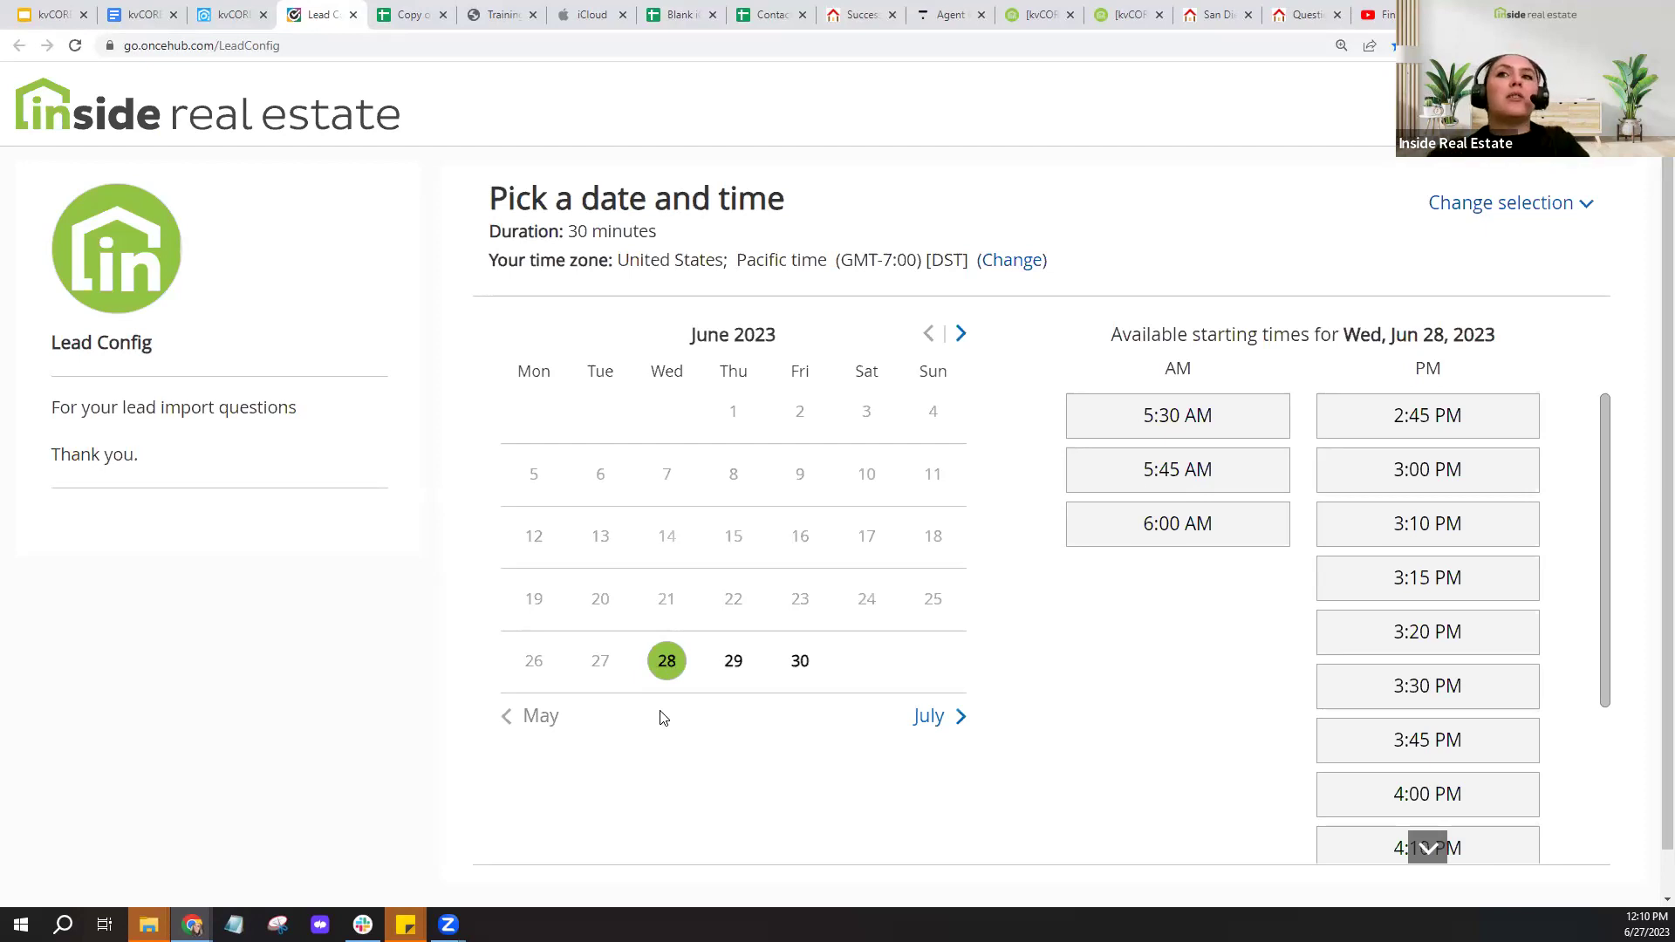
left_click(353, 14)
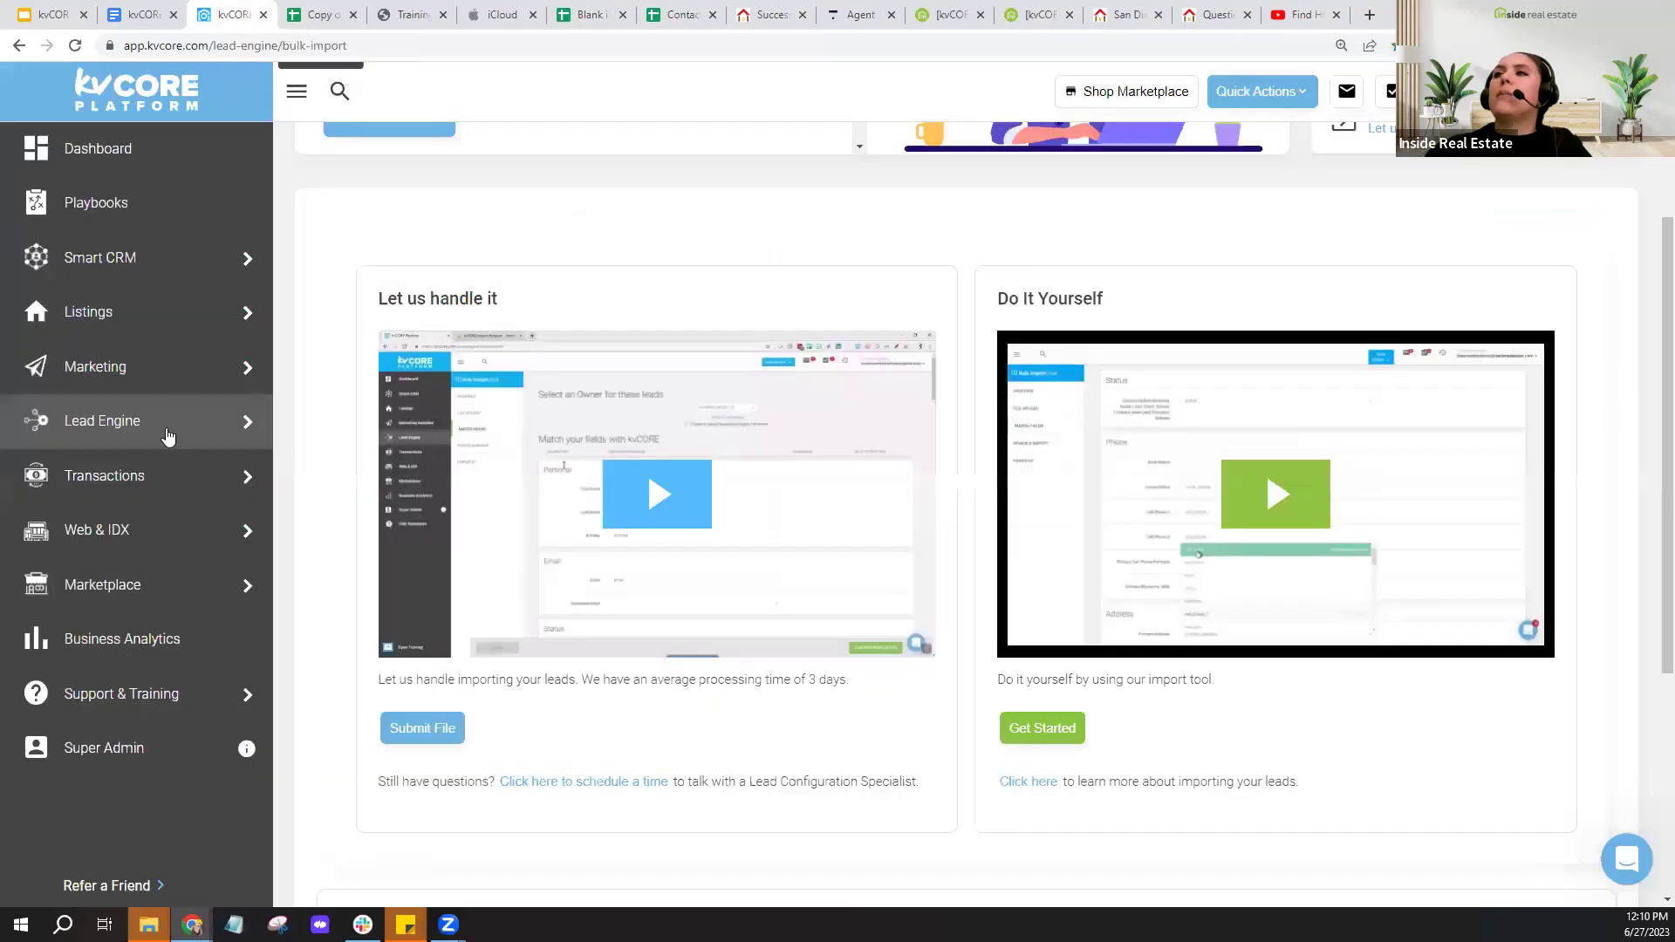
- Revisit Lead Engine's Bulk Import tool, then move on to the Smart CRM contacts list
left_click(109, 445)
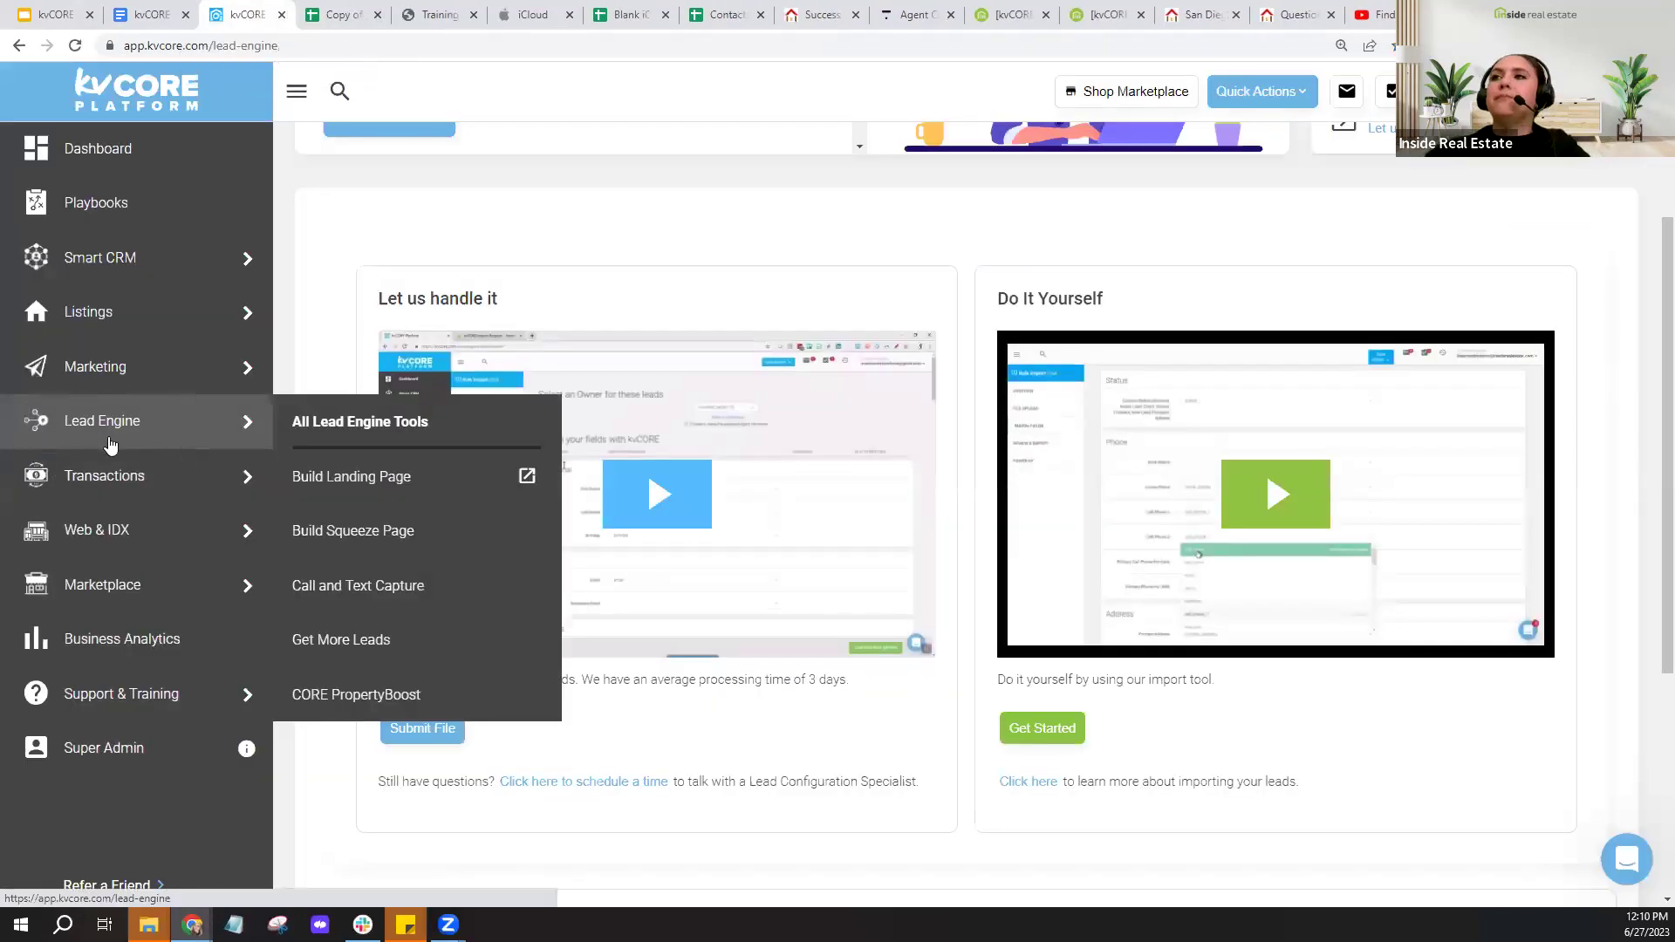
scroll(1418, 304, "up", 3)
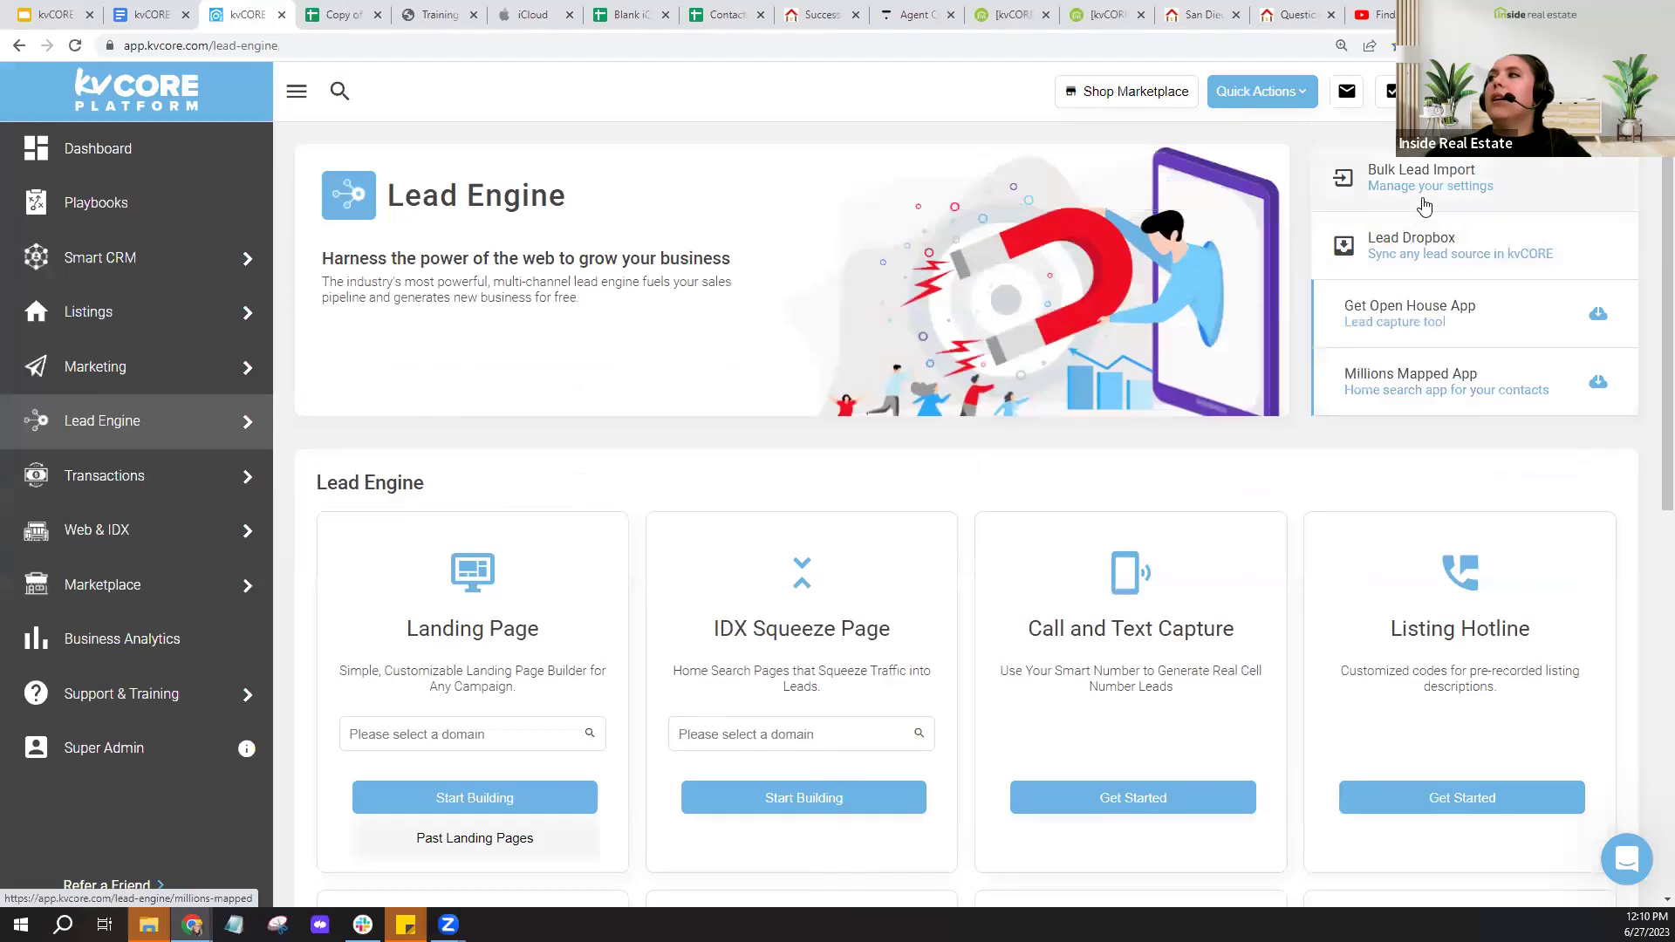
scroll(1273, 520, "down", 8)
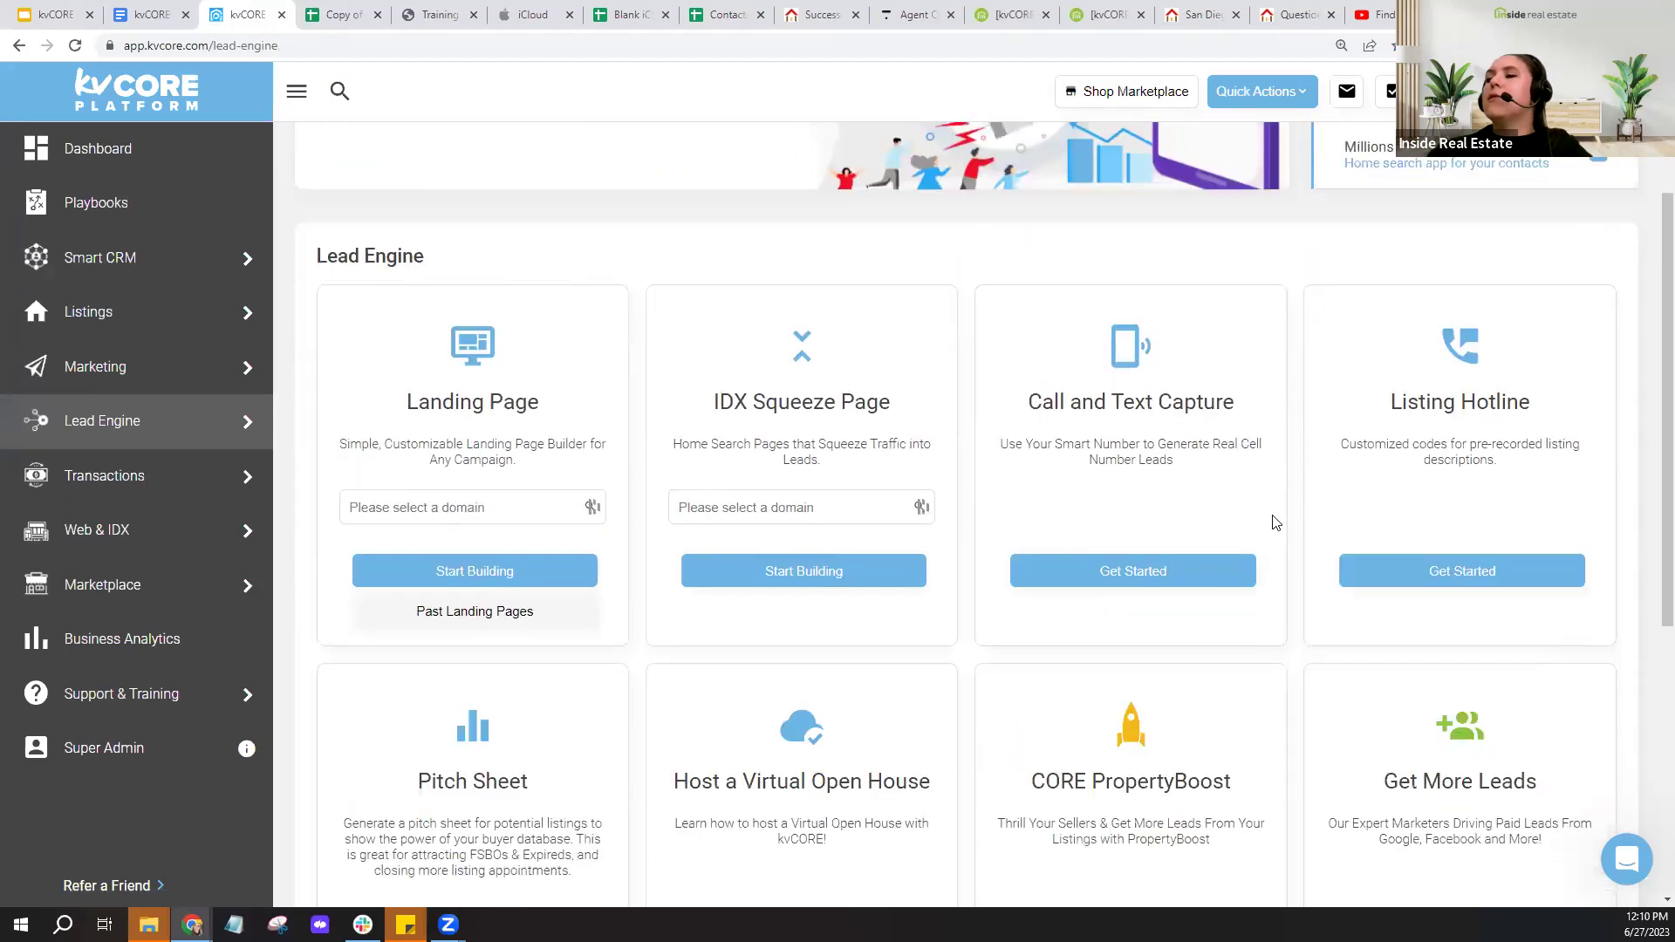
left_click(475, 818)
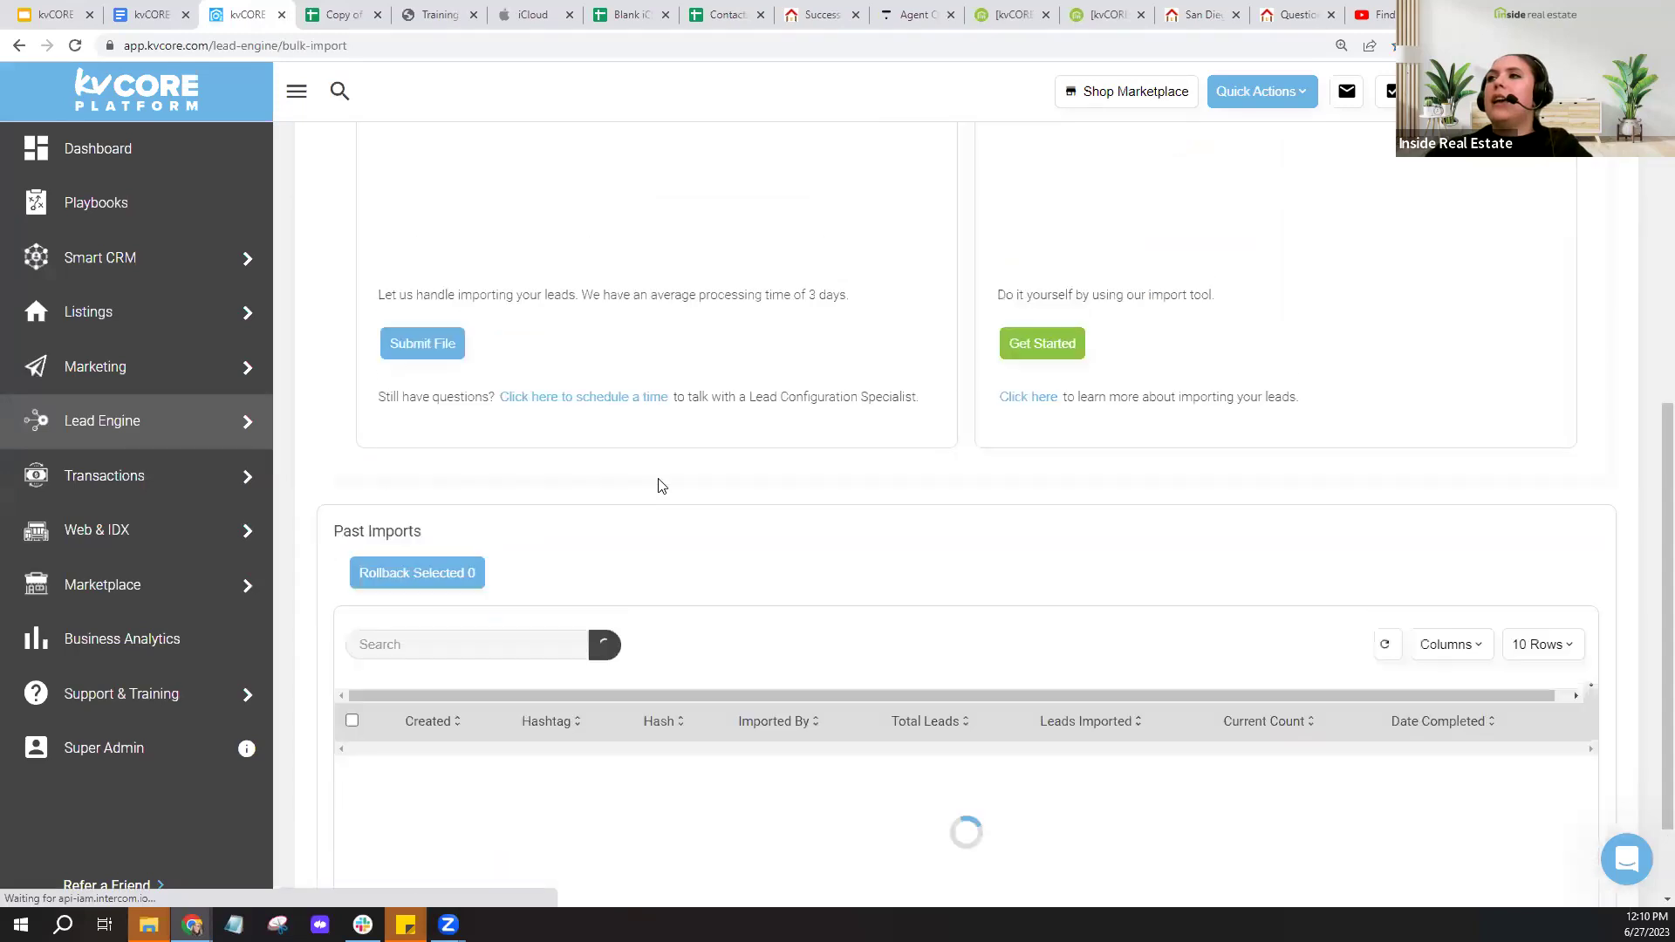
scroll(658, 482, "up", 4)
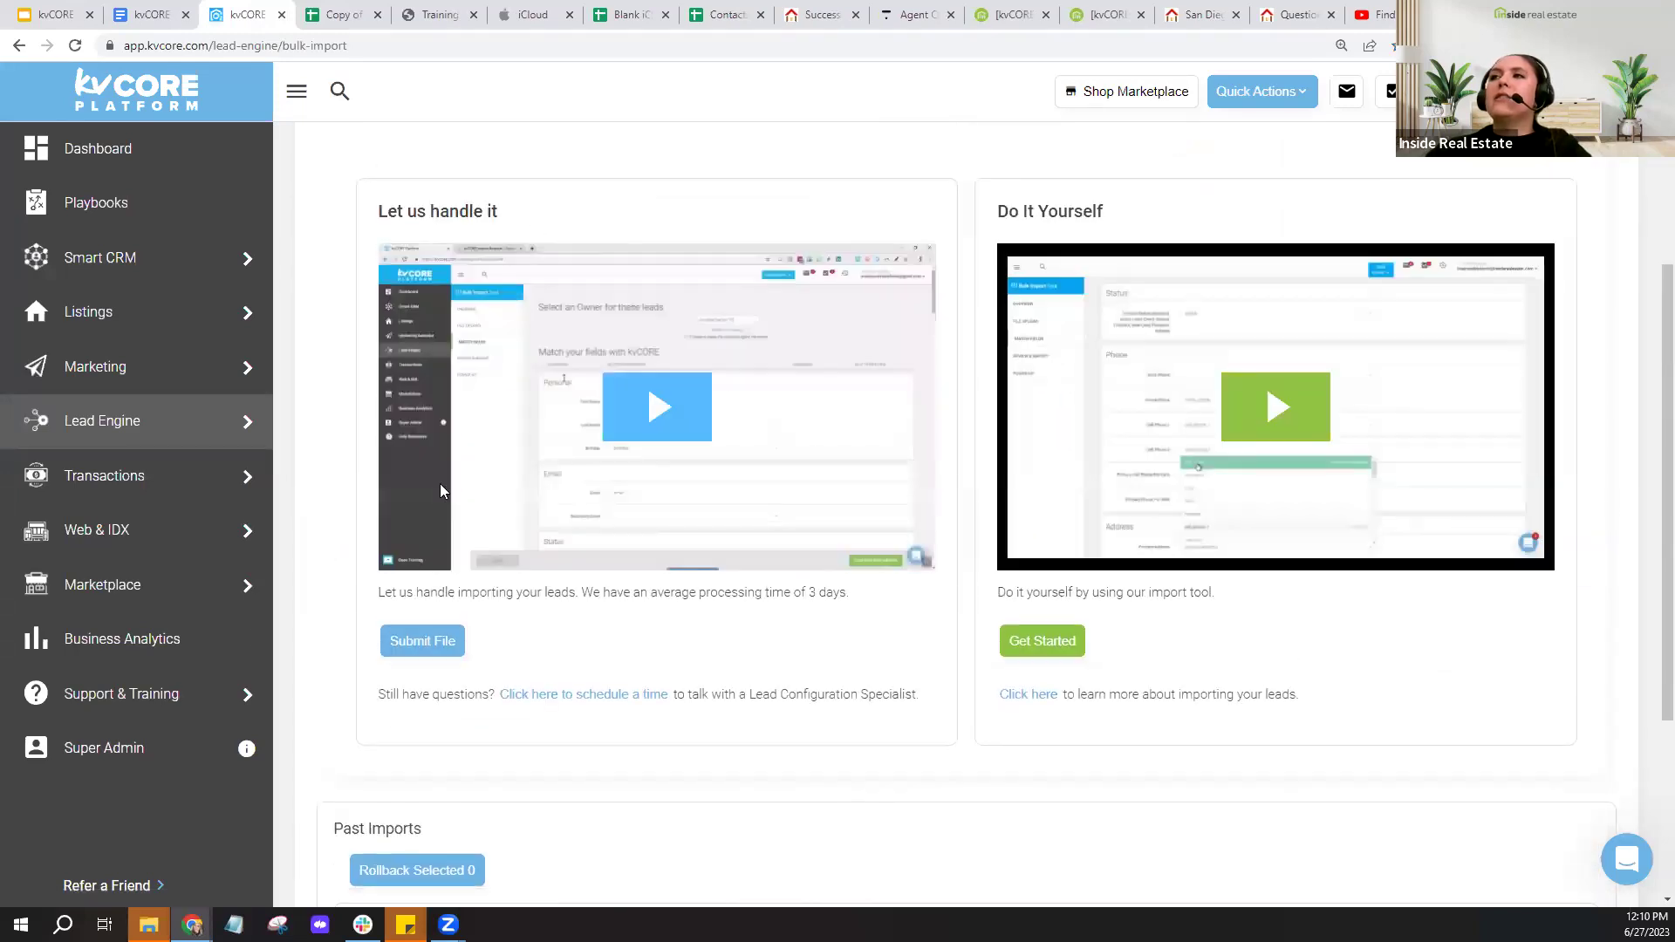
left_click(564, 717)
left_click(568, 718)
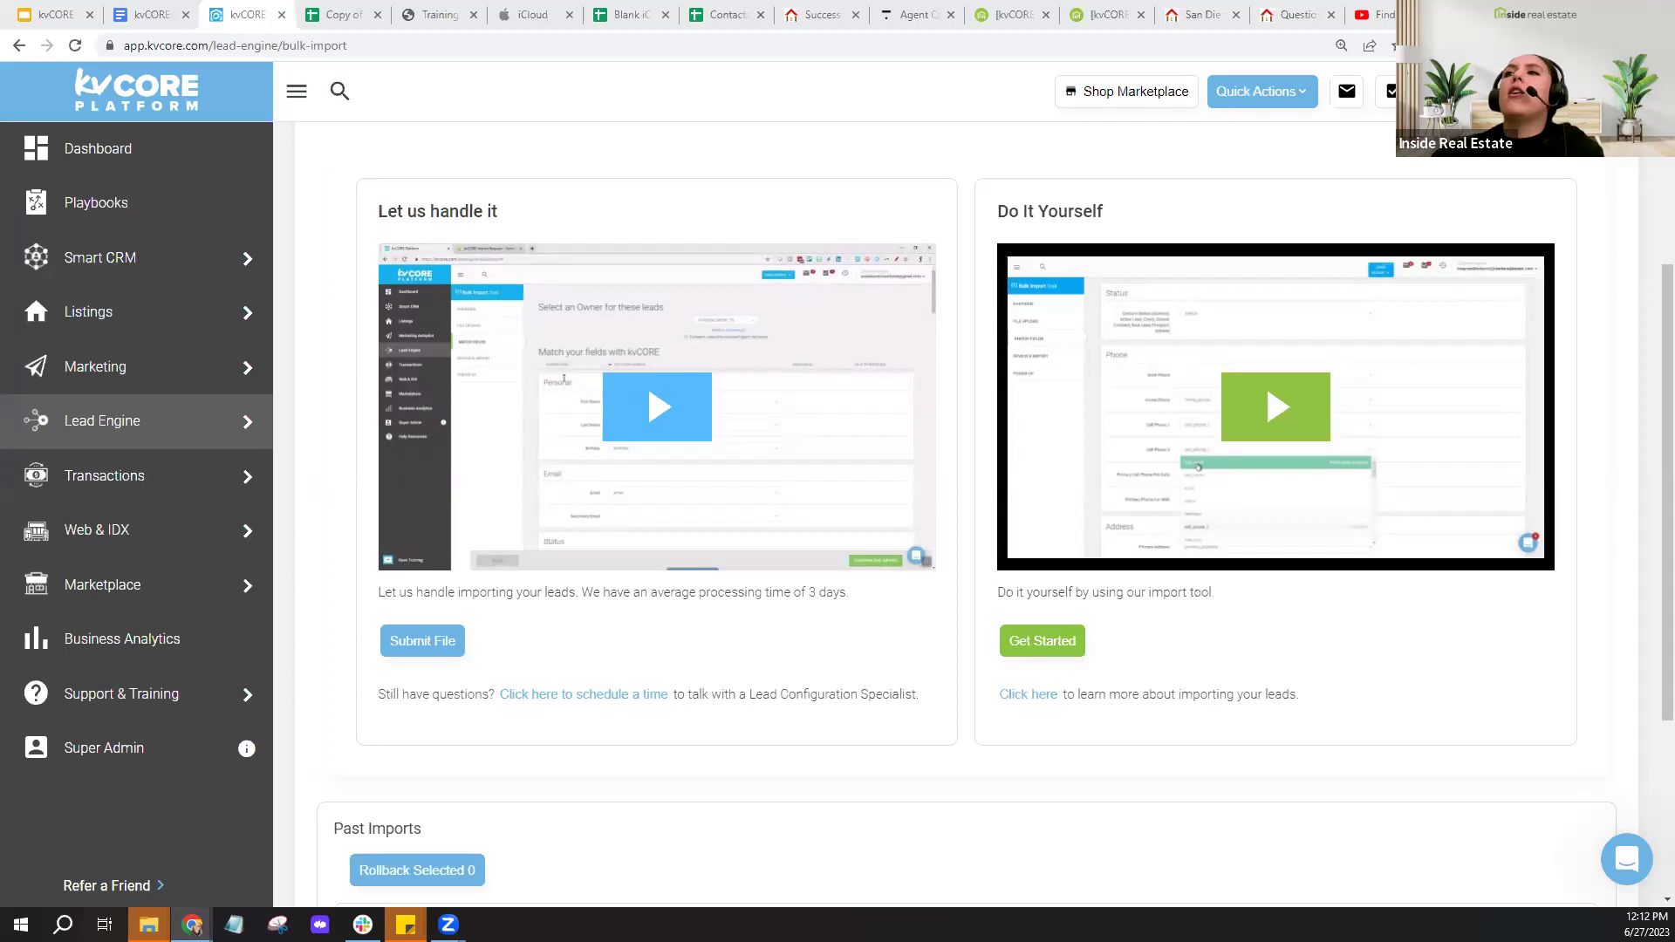
left_click(214, 277)
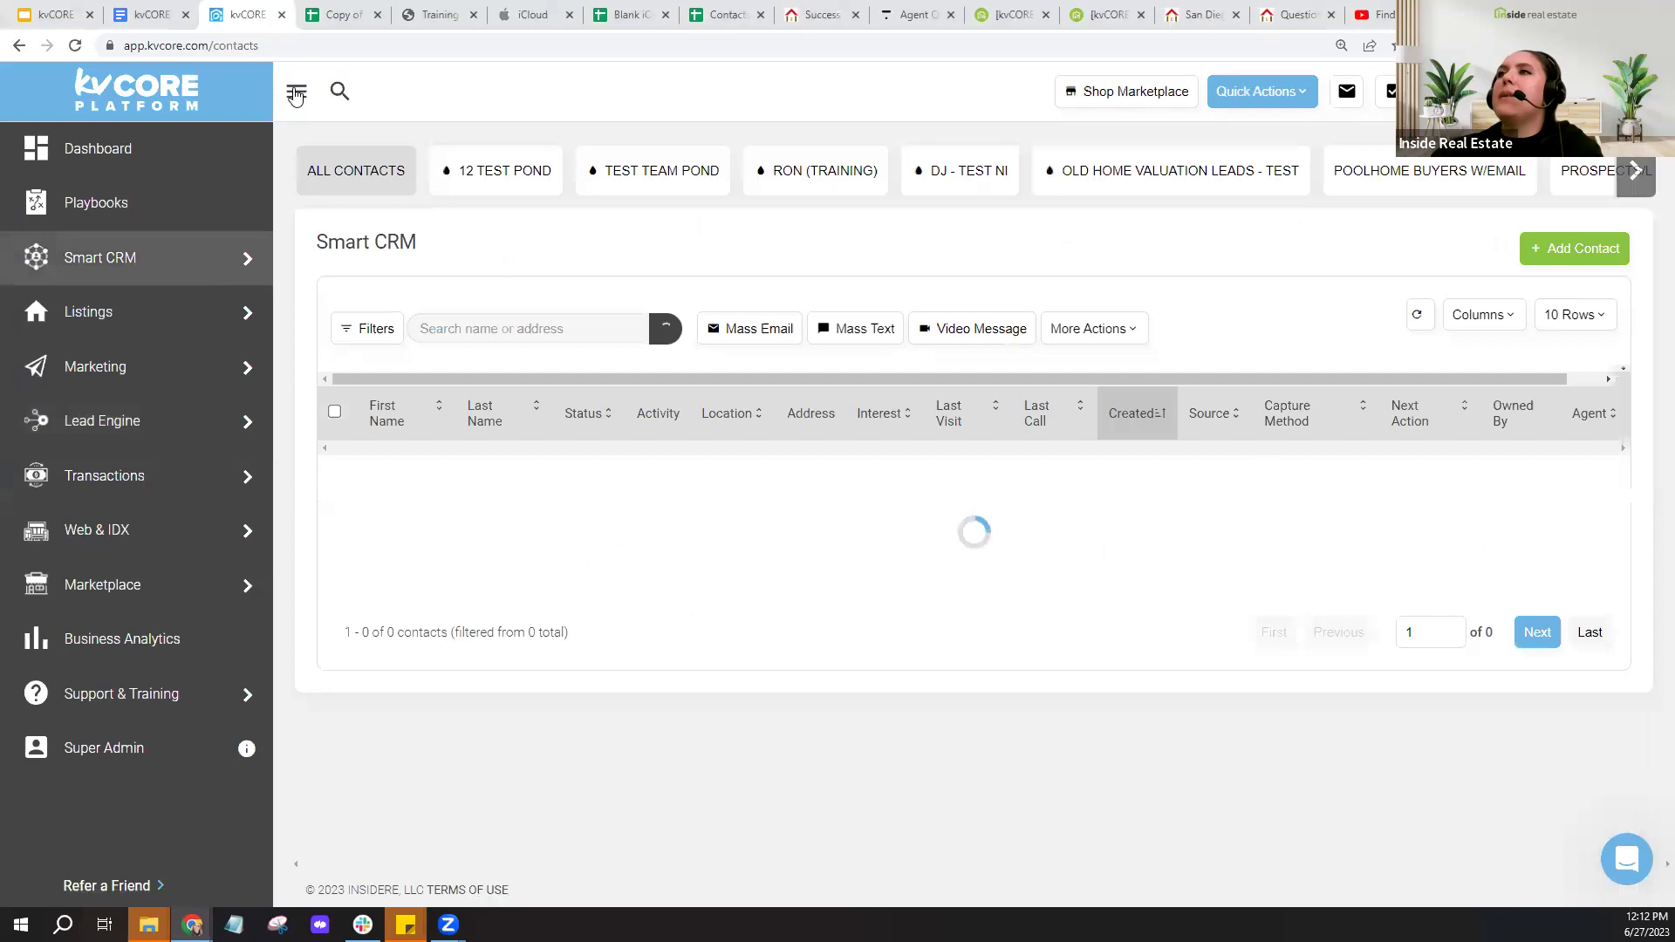
- Collapse the sidebar and turn on the Owned By column in the contacts table
left_click(297, 94)
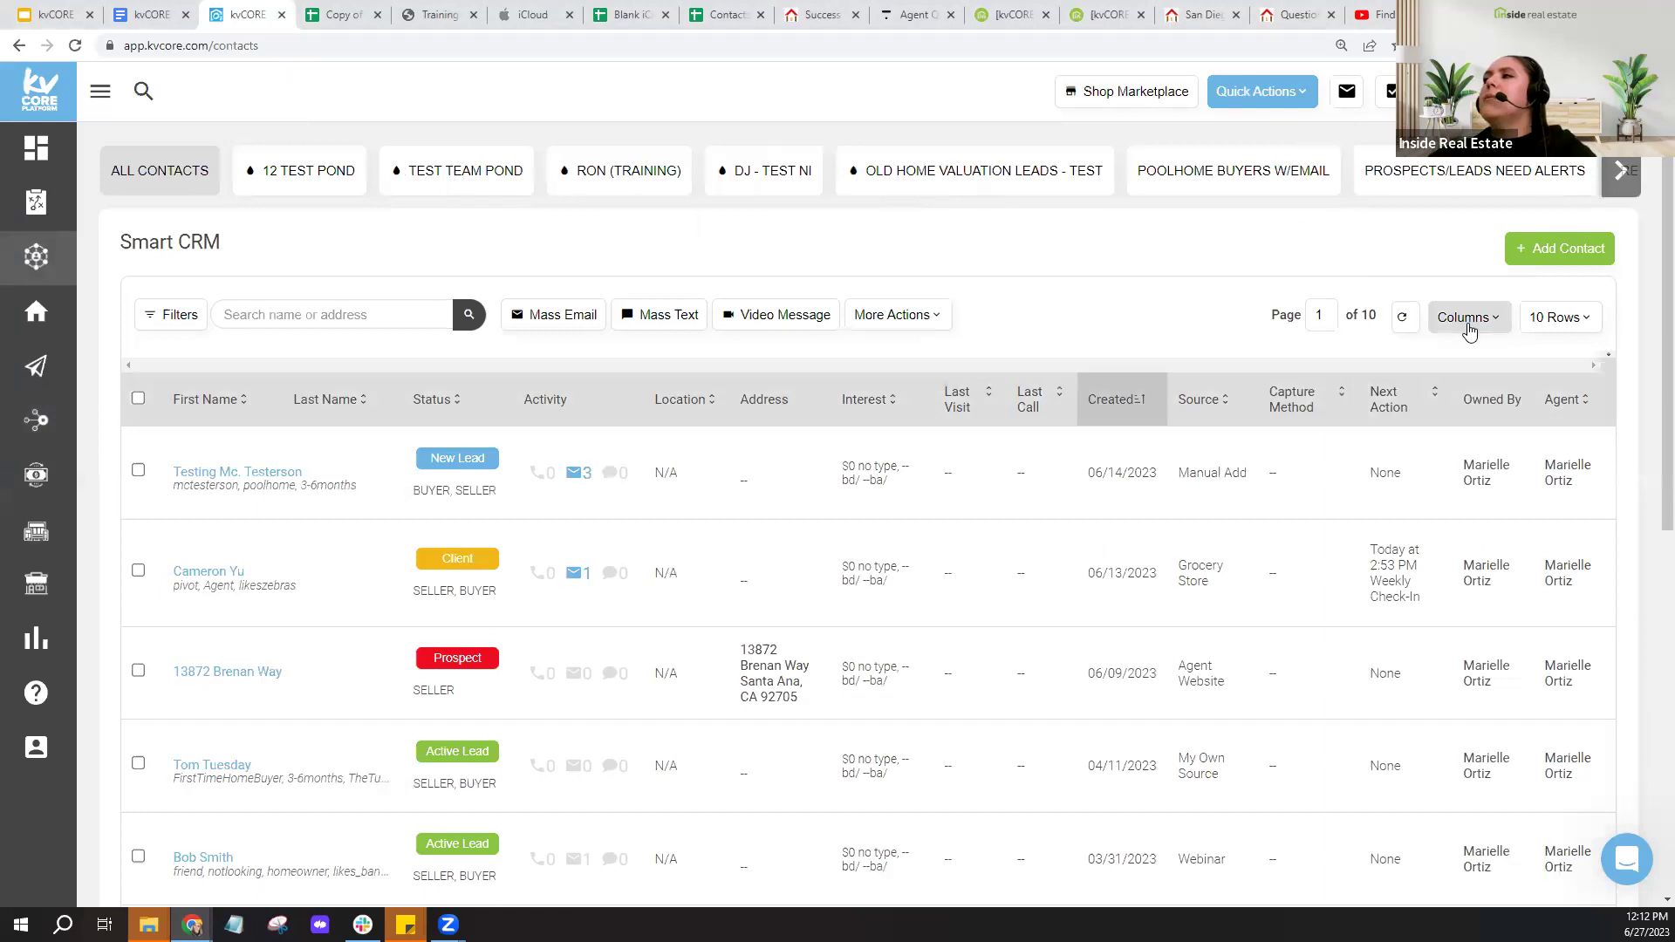
left_click(1469, 318)
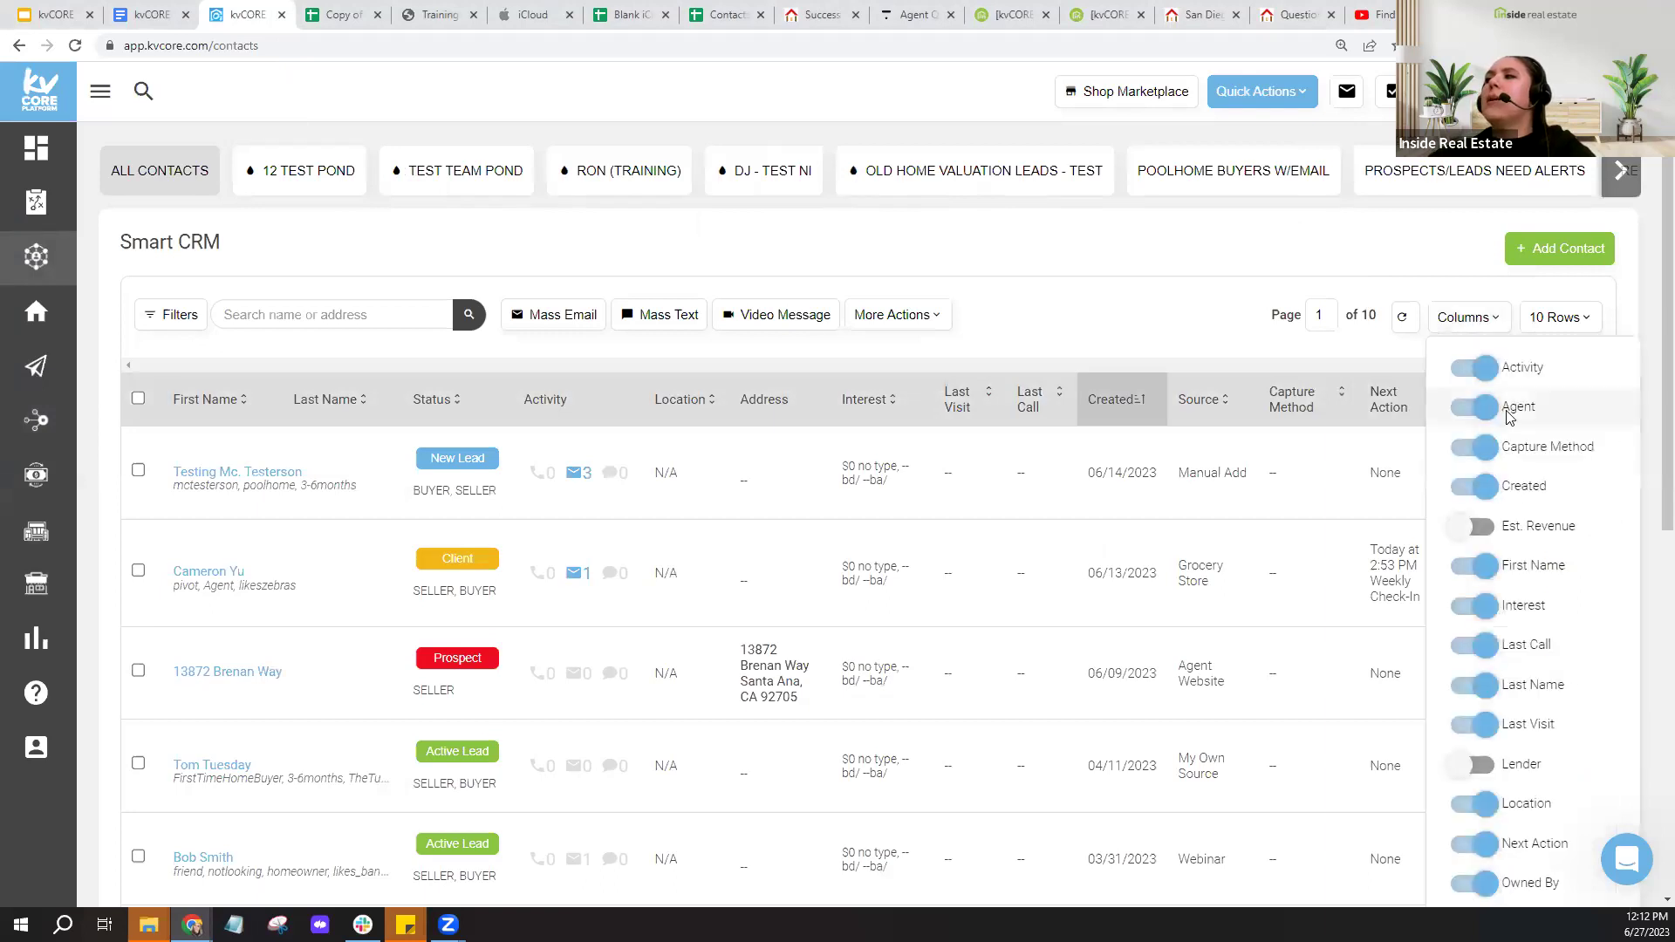
scroll(1525, 558, "down", 3)
scroll(1526, 569, "down", 1)
left_click(1531, 545)
scroll(1535, 544, "up", 5)
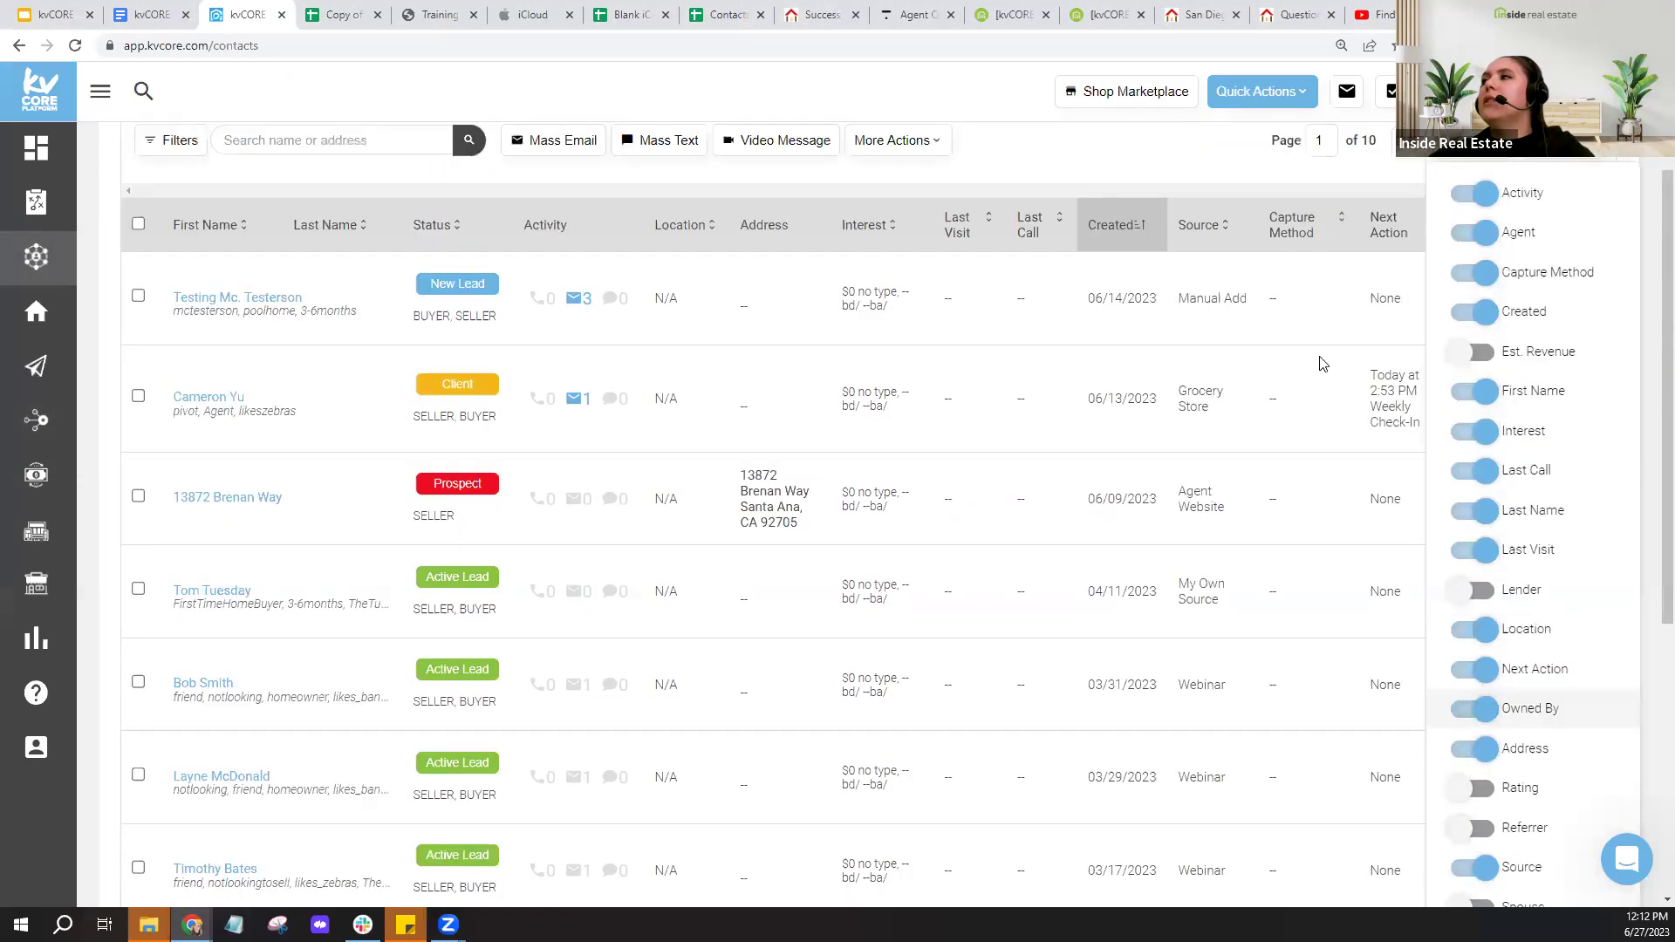
left_click(1492, 428)
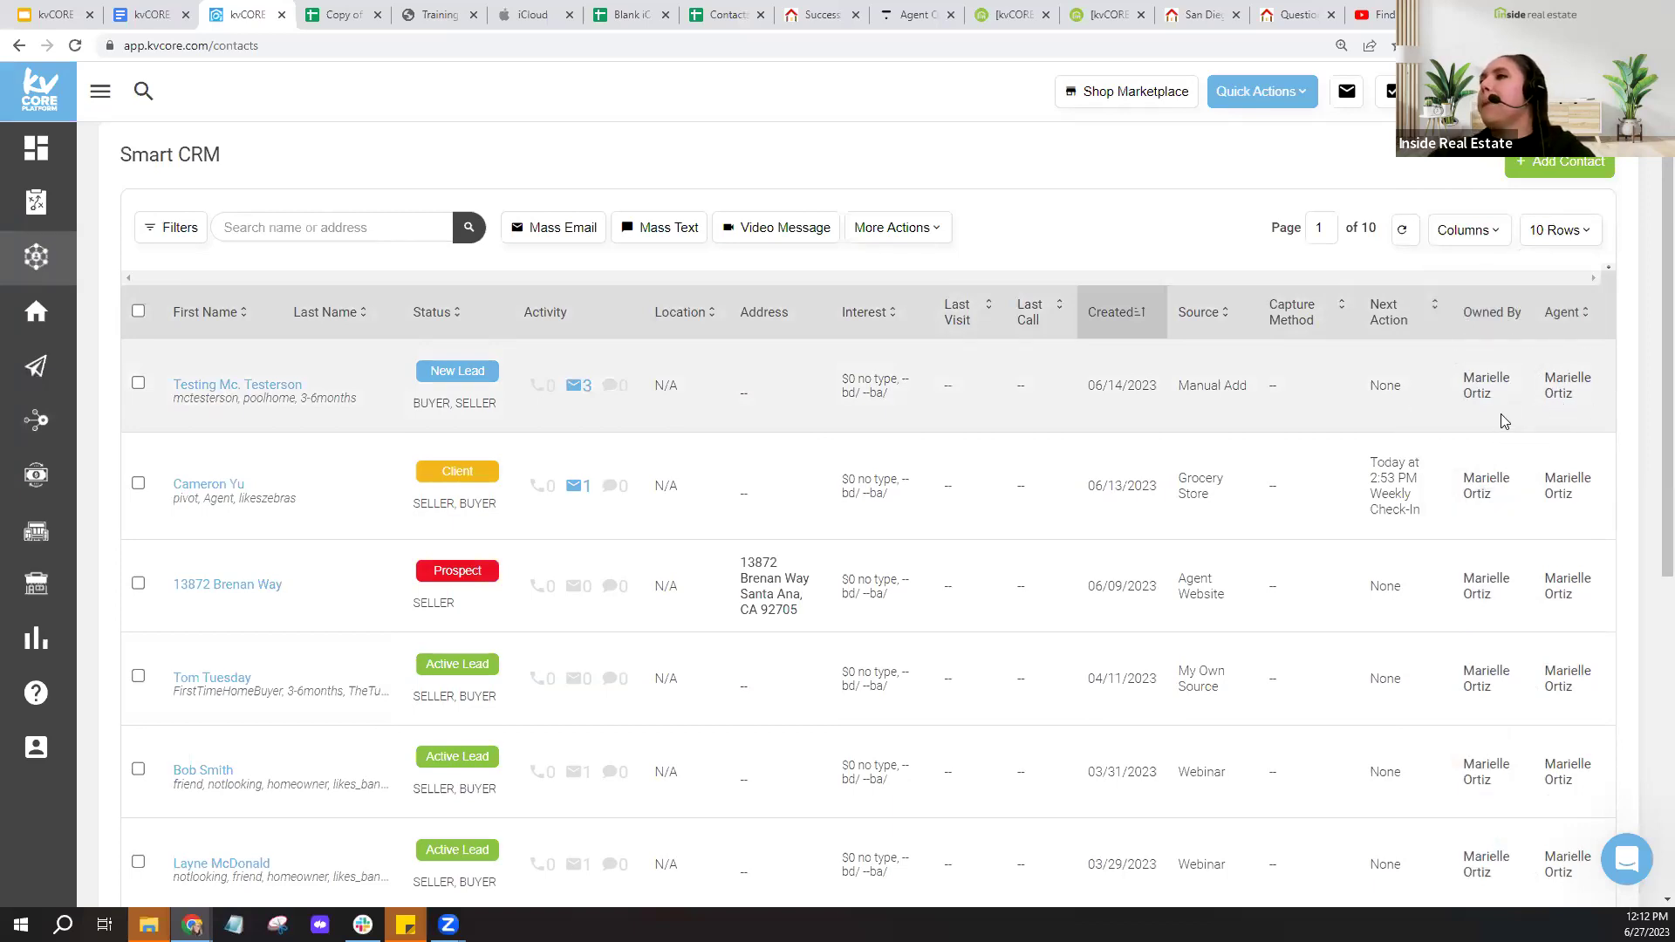
- Look over the 91 contacts and bring up the More Actions bulk menu
scroll(1510, 423, "down", 3)
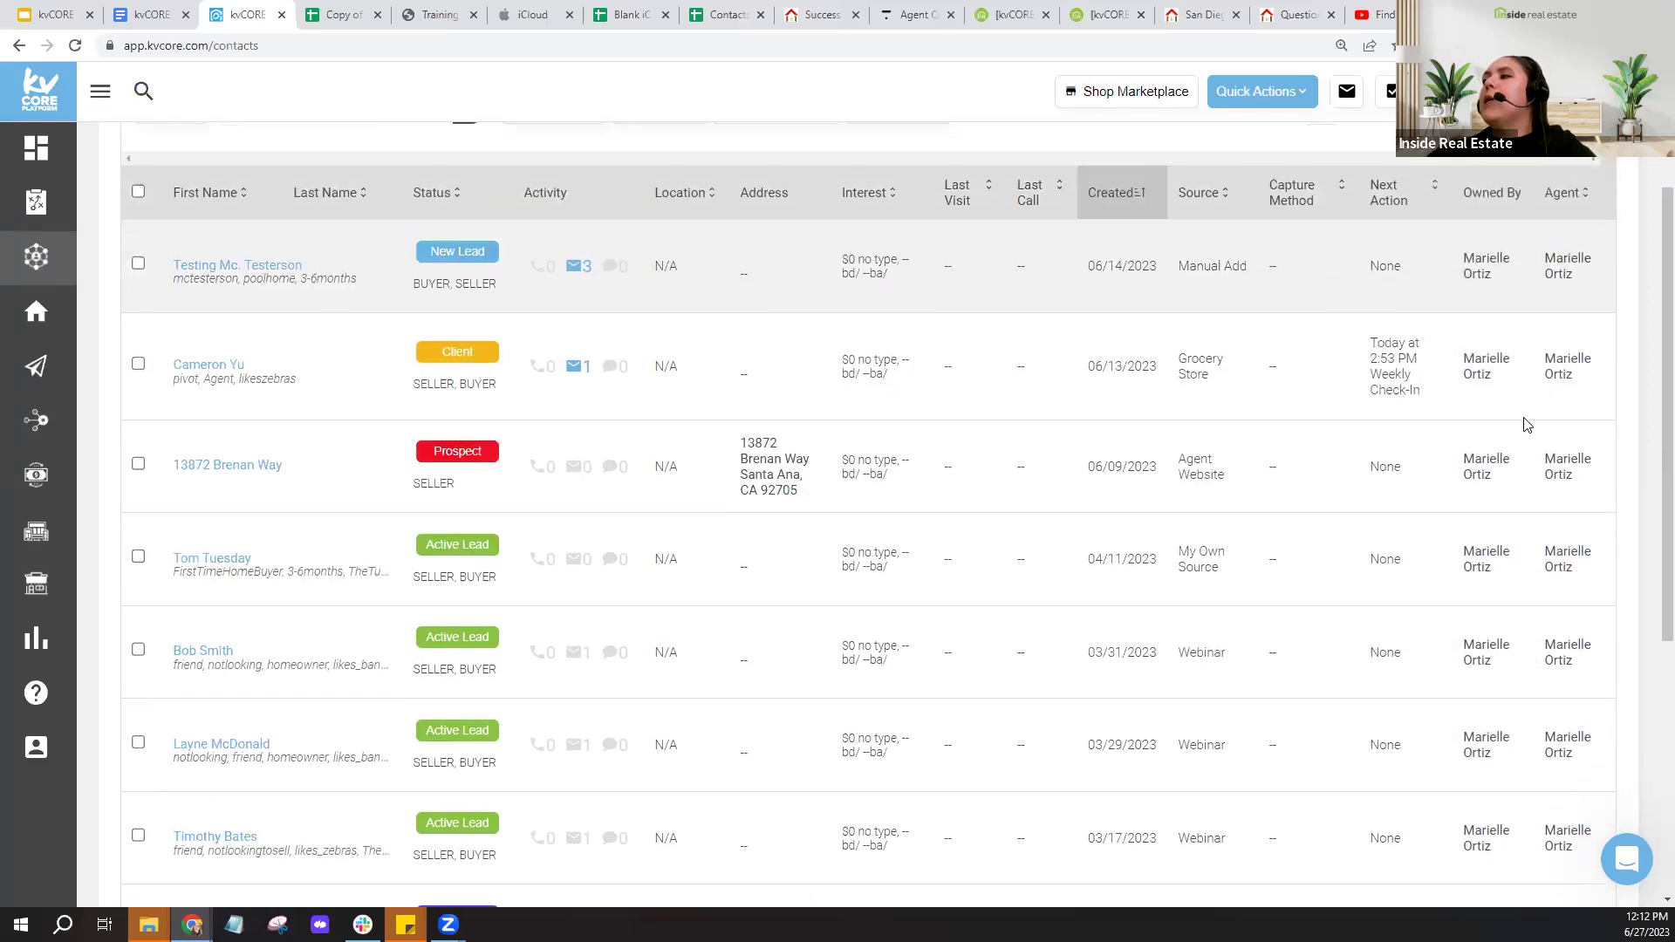
scroll(1527, 425, "down", 3)
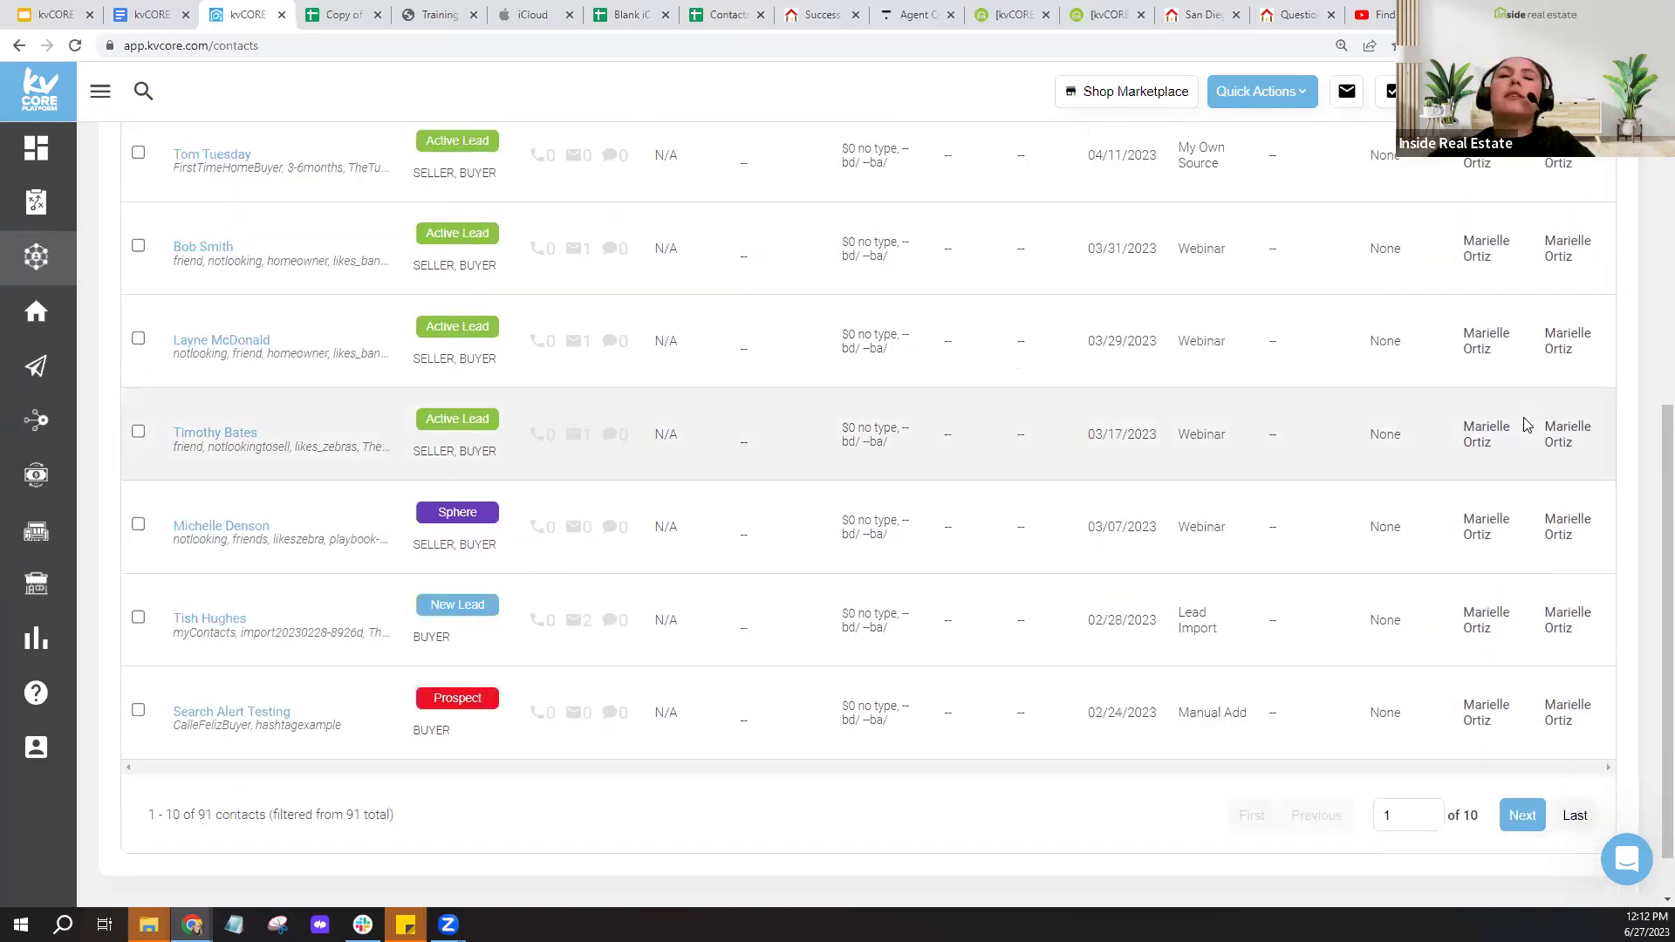
scroll(1527, 425, "up", 6)
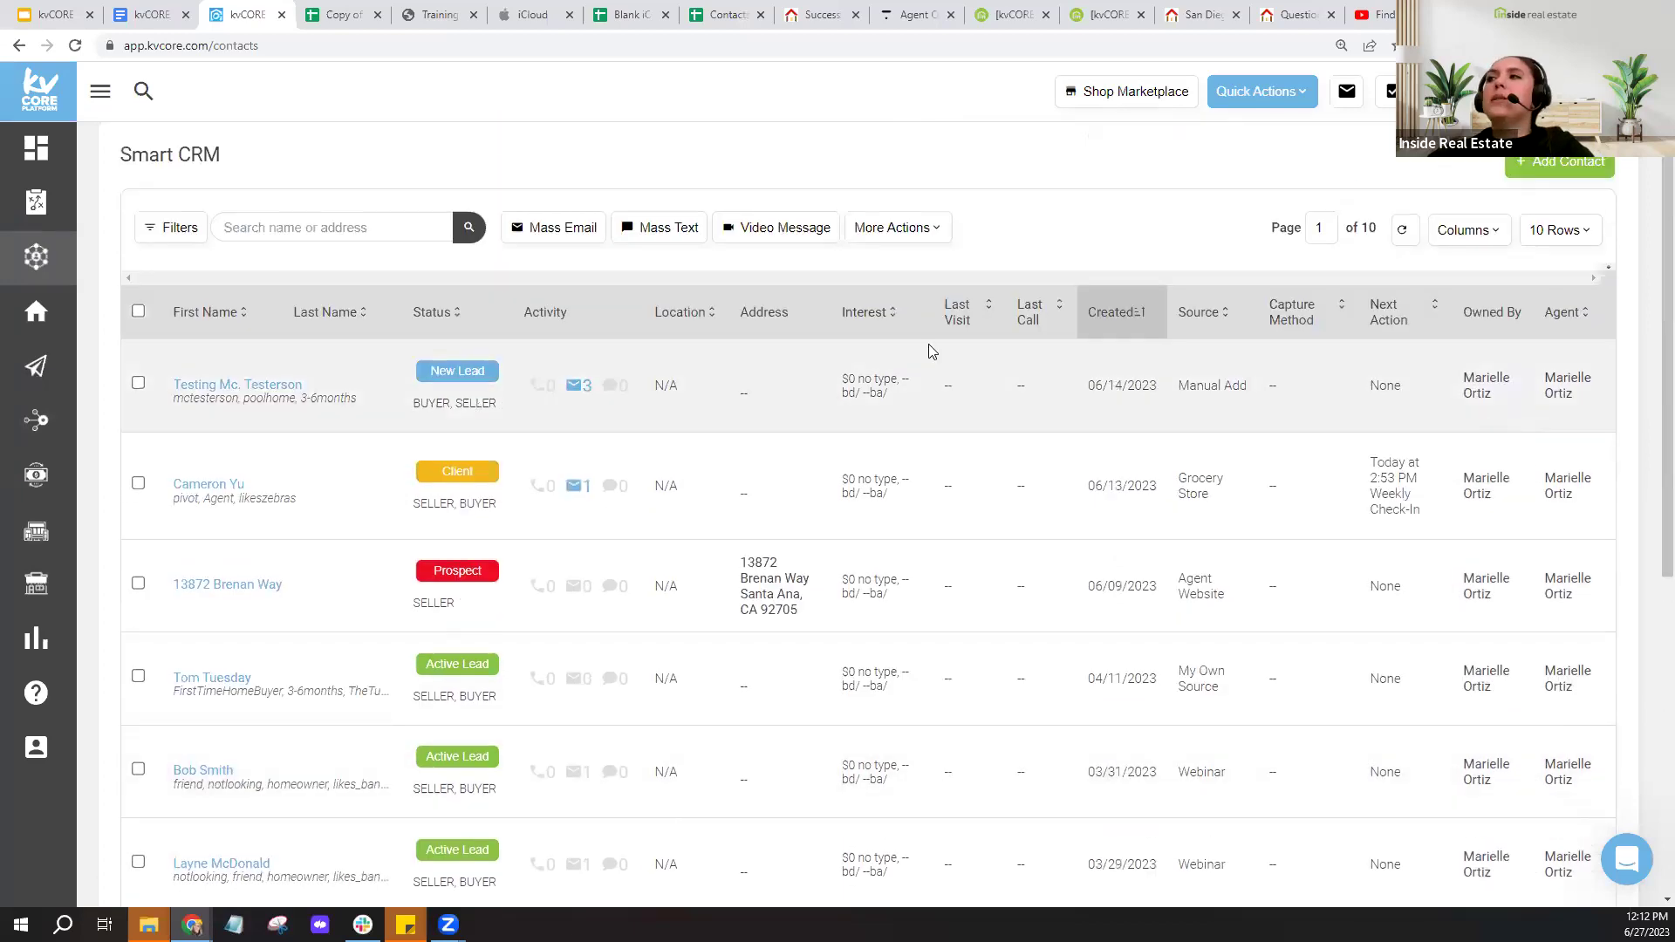
left_click(918, 230)
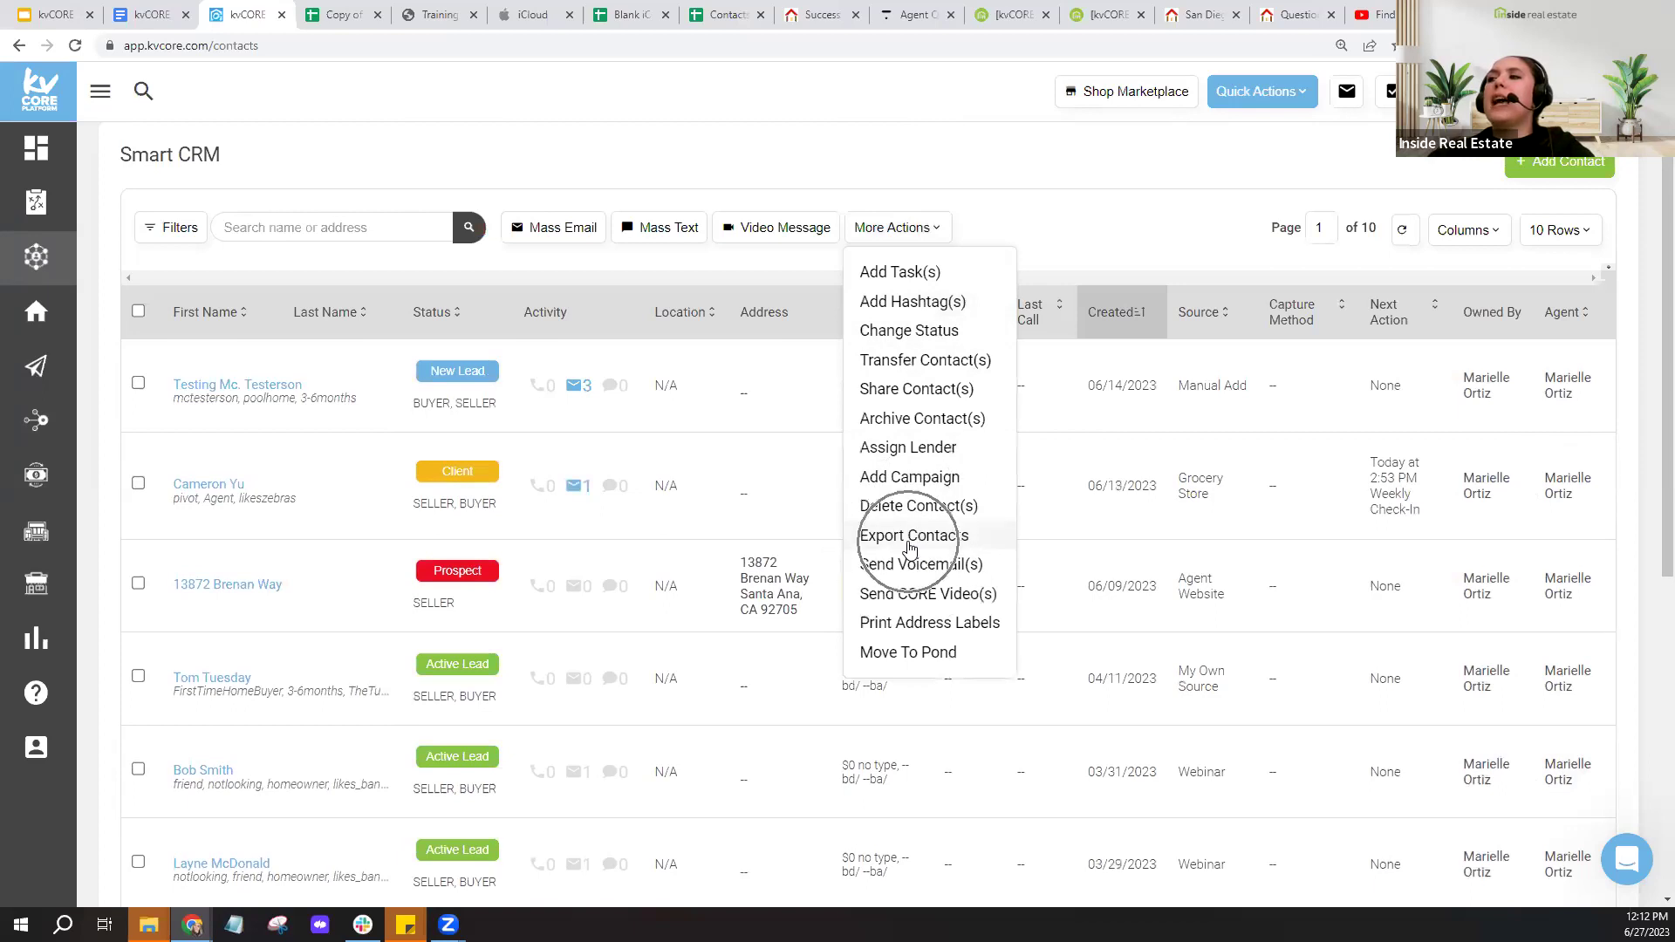
- Dismiss the bulk actions menu and advance to page 2 of the contacts
left_click(1096, 227)
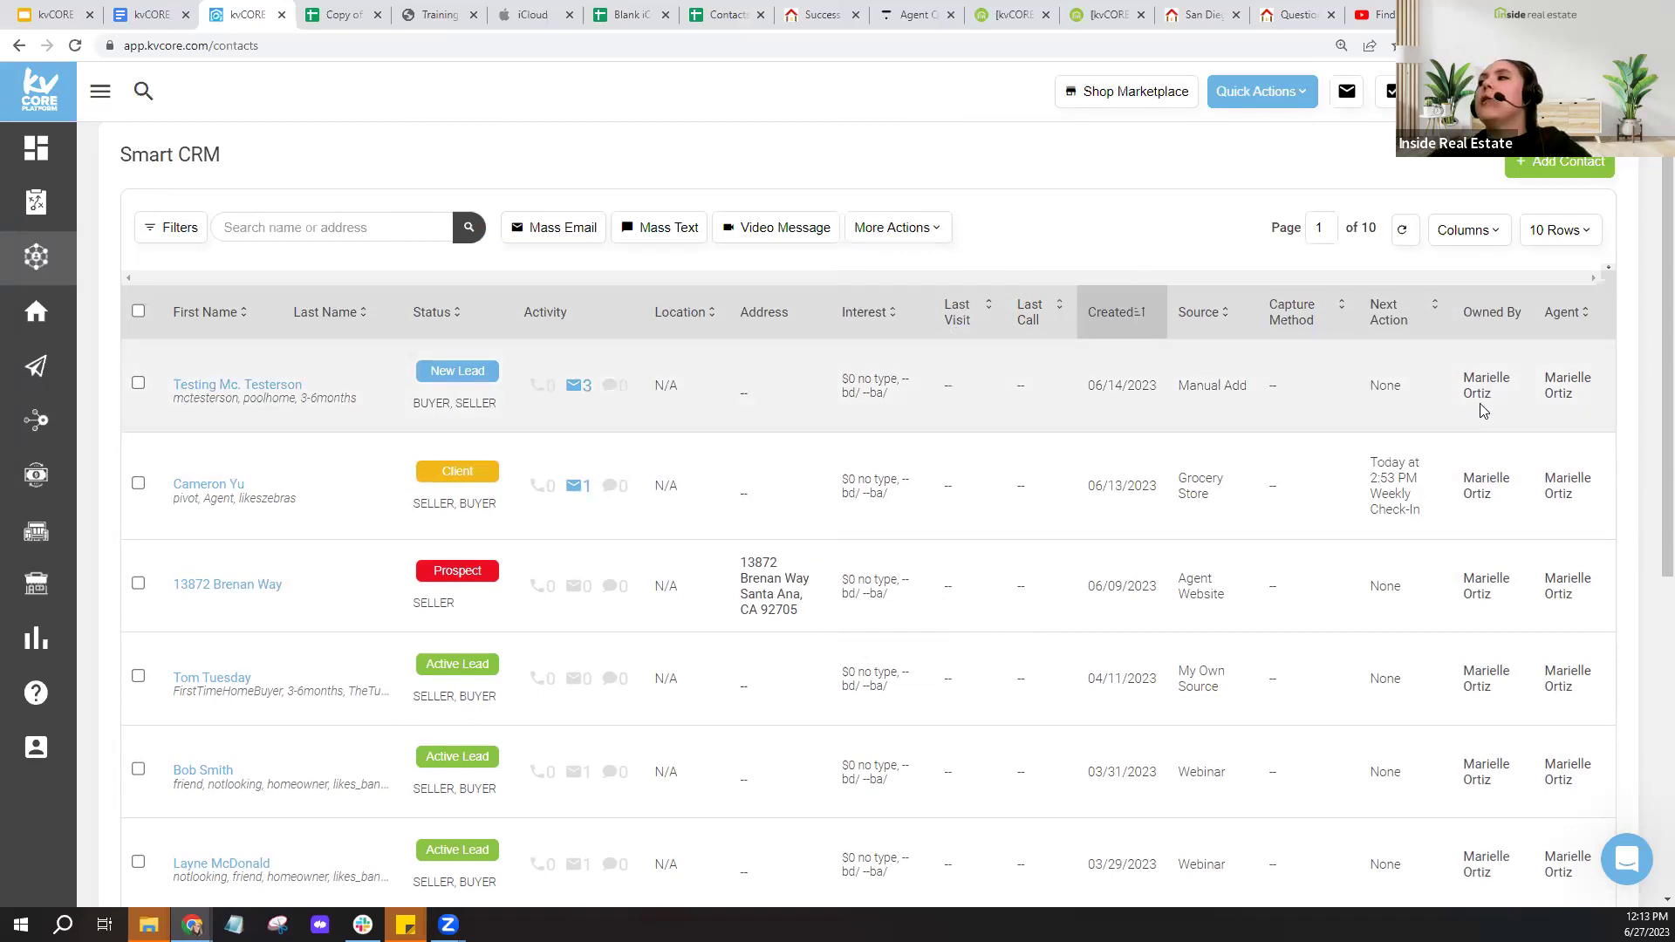
scroll(1483, 410, "down", 3)
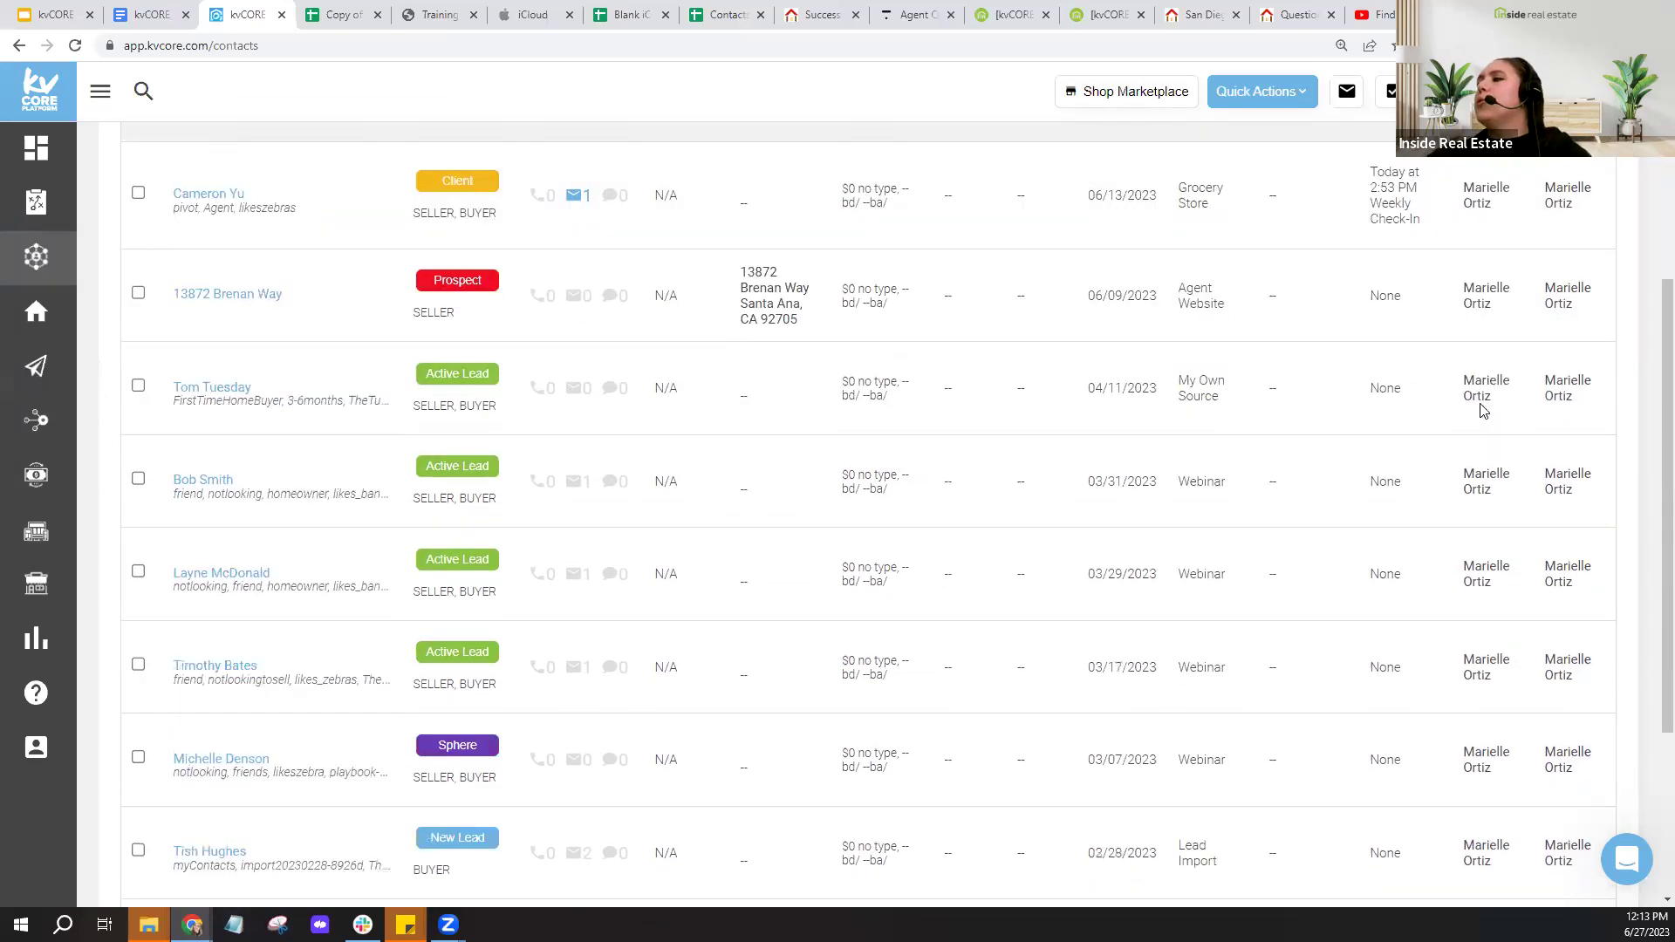
scroll(1483, 410, "down", 5)
left_click(1518, 751)
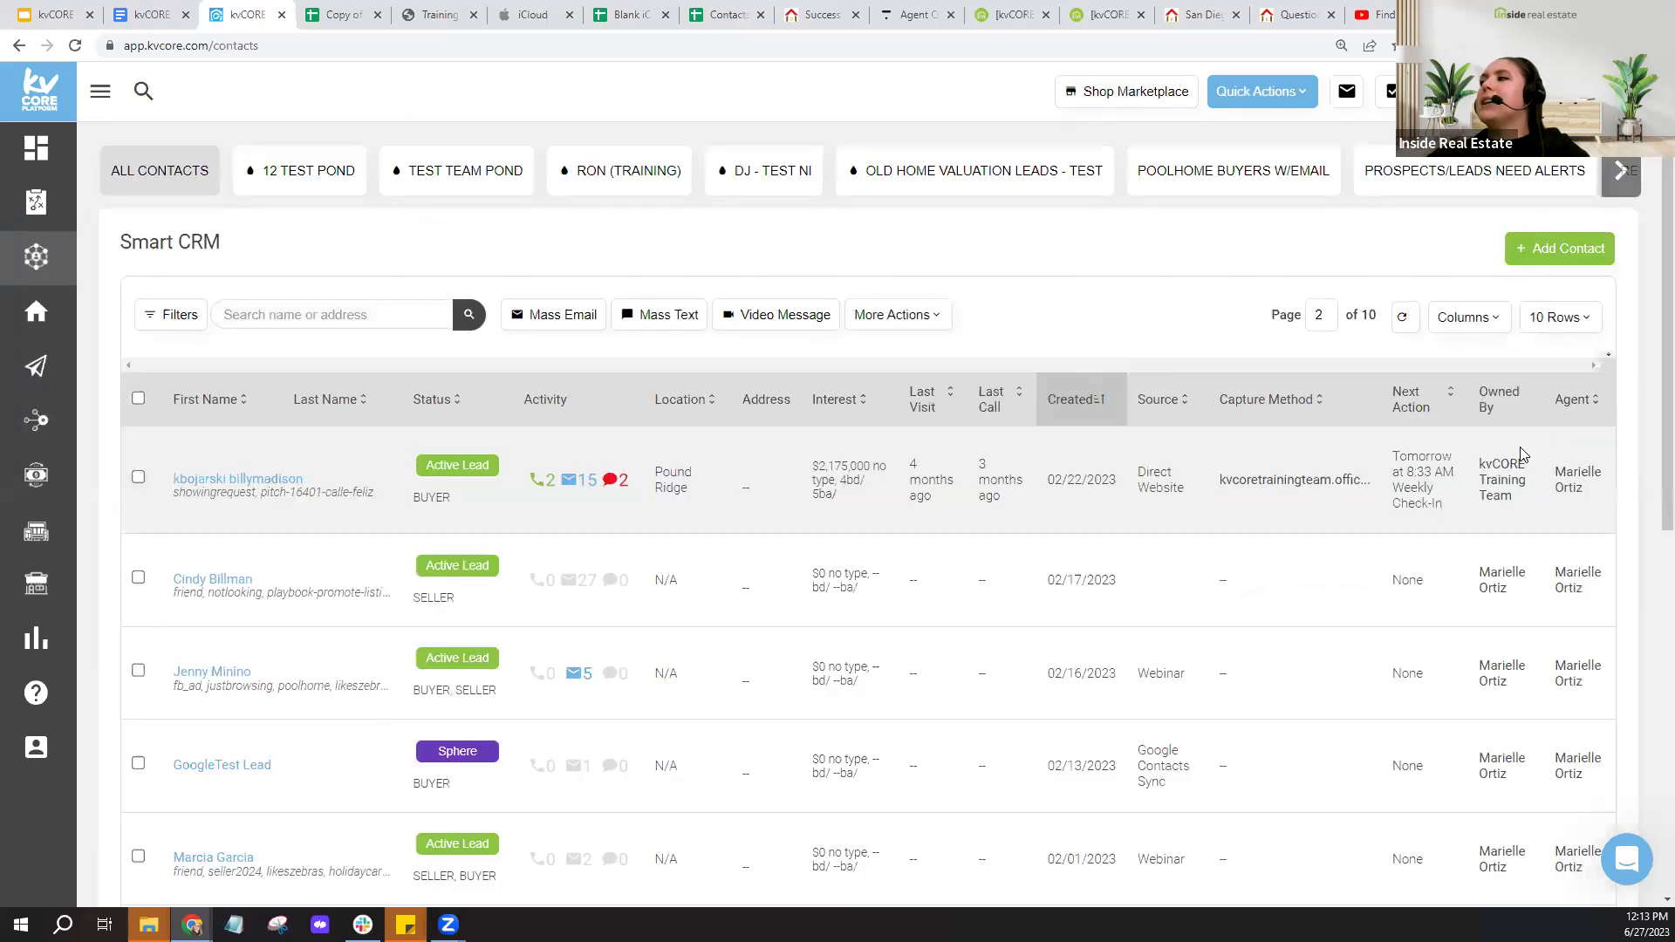
scroll(1518, 436, "down", 1)
- Zoom the browser to 175%, back down to 125%, and collapse the sidebar
key("ctrl")
key("ctrl")
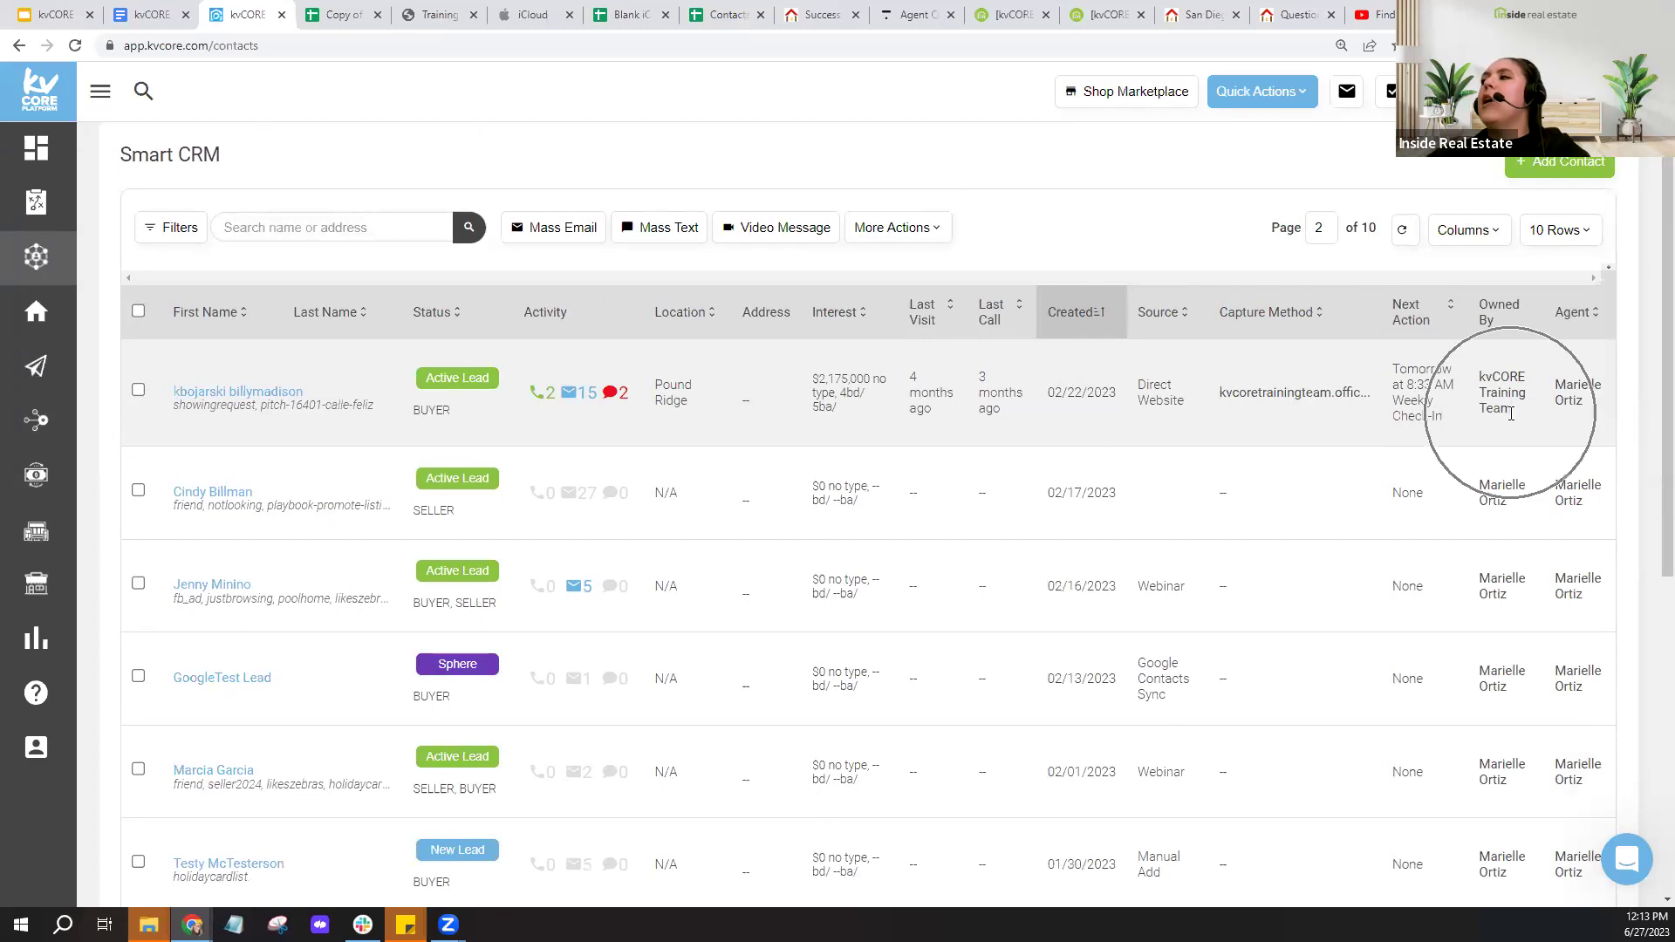
key("ctrl+plus")
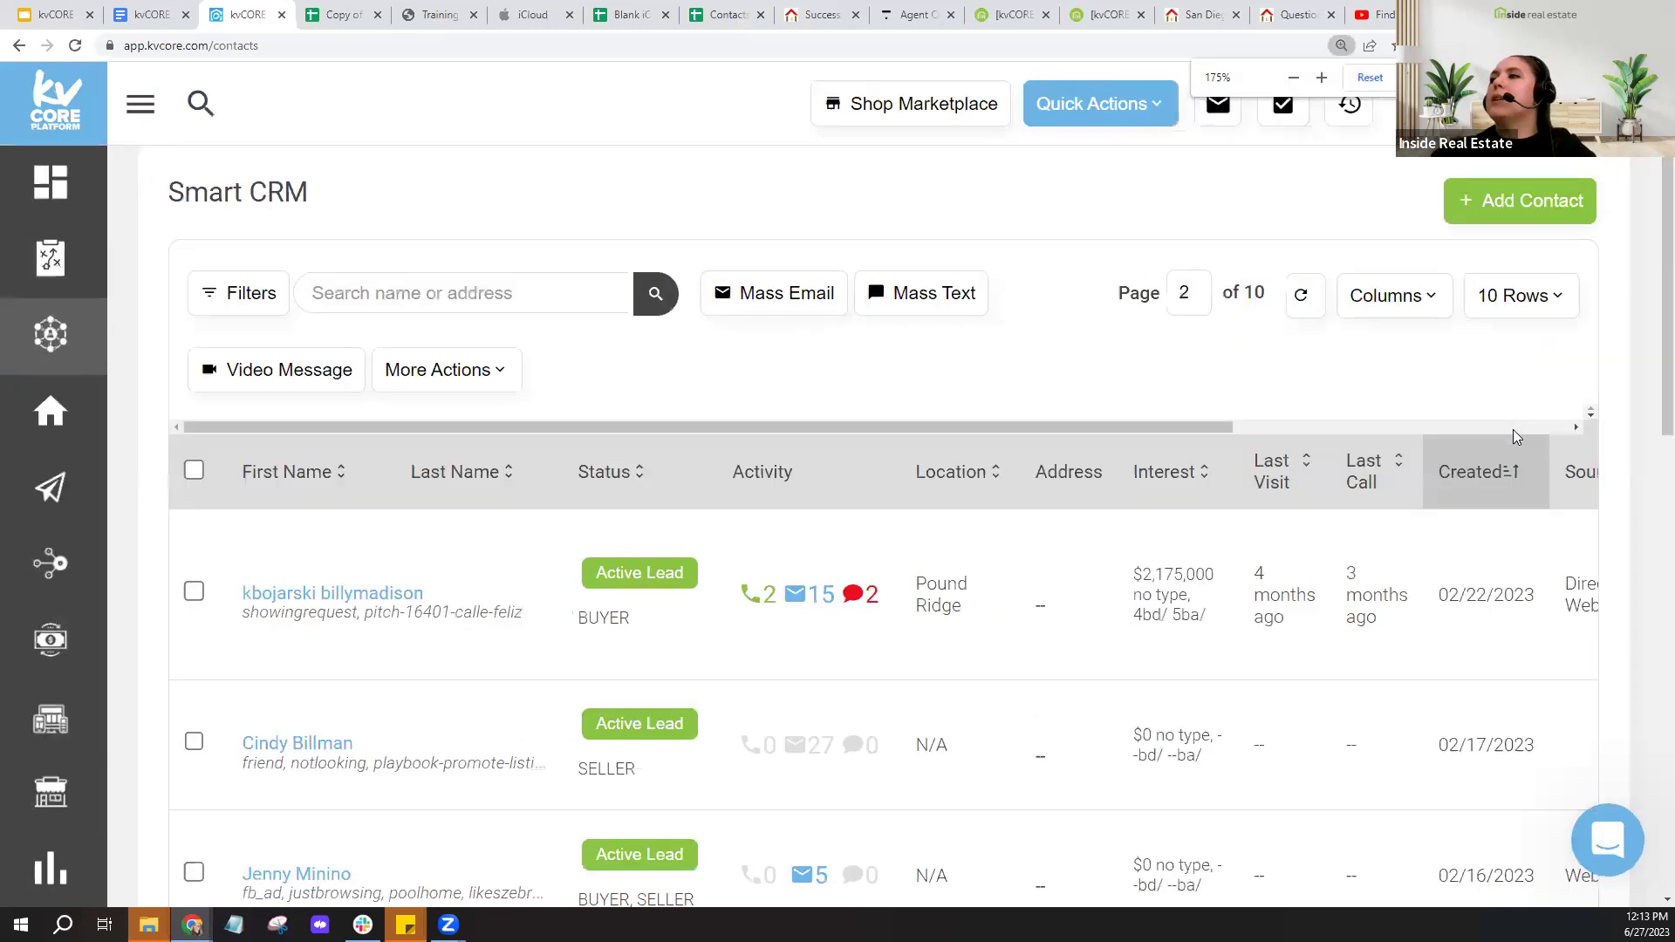
left_click(1284, 429)
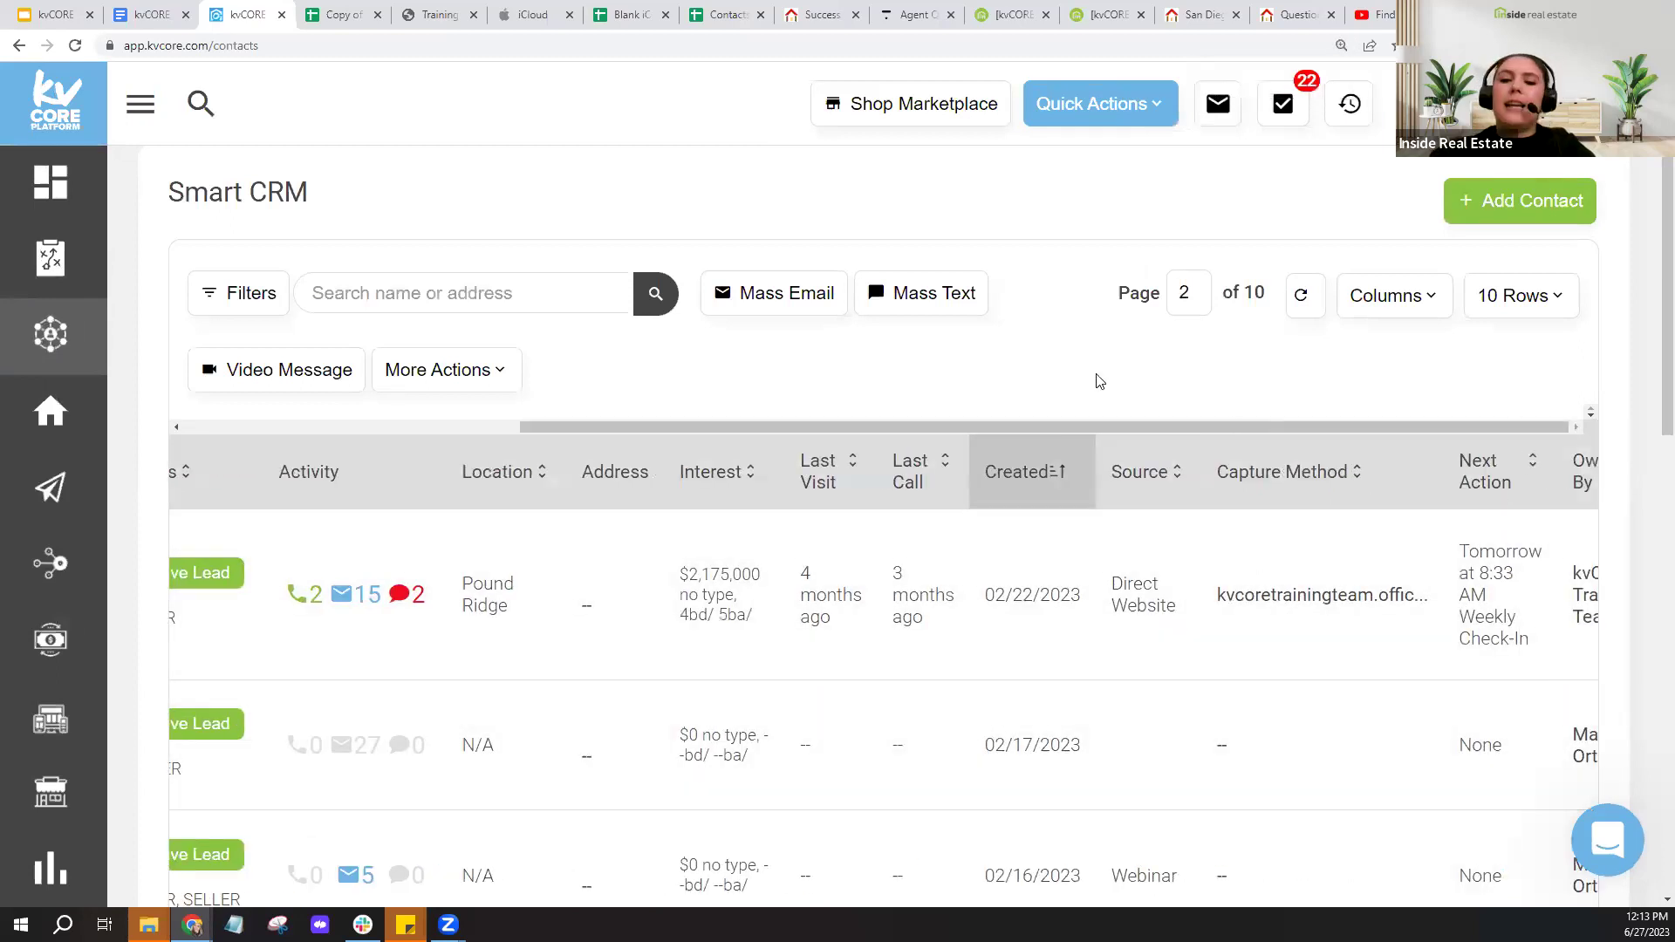
key("ctrl+minus")
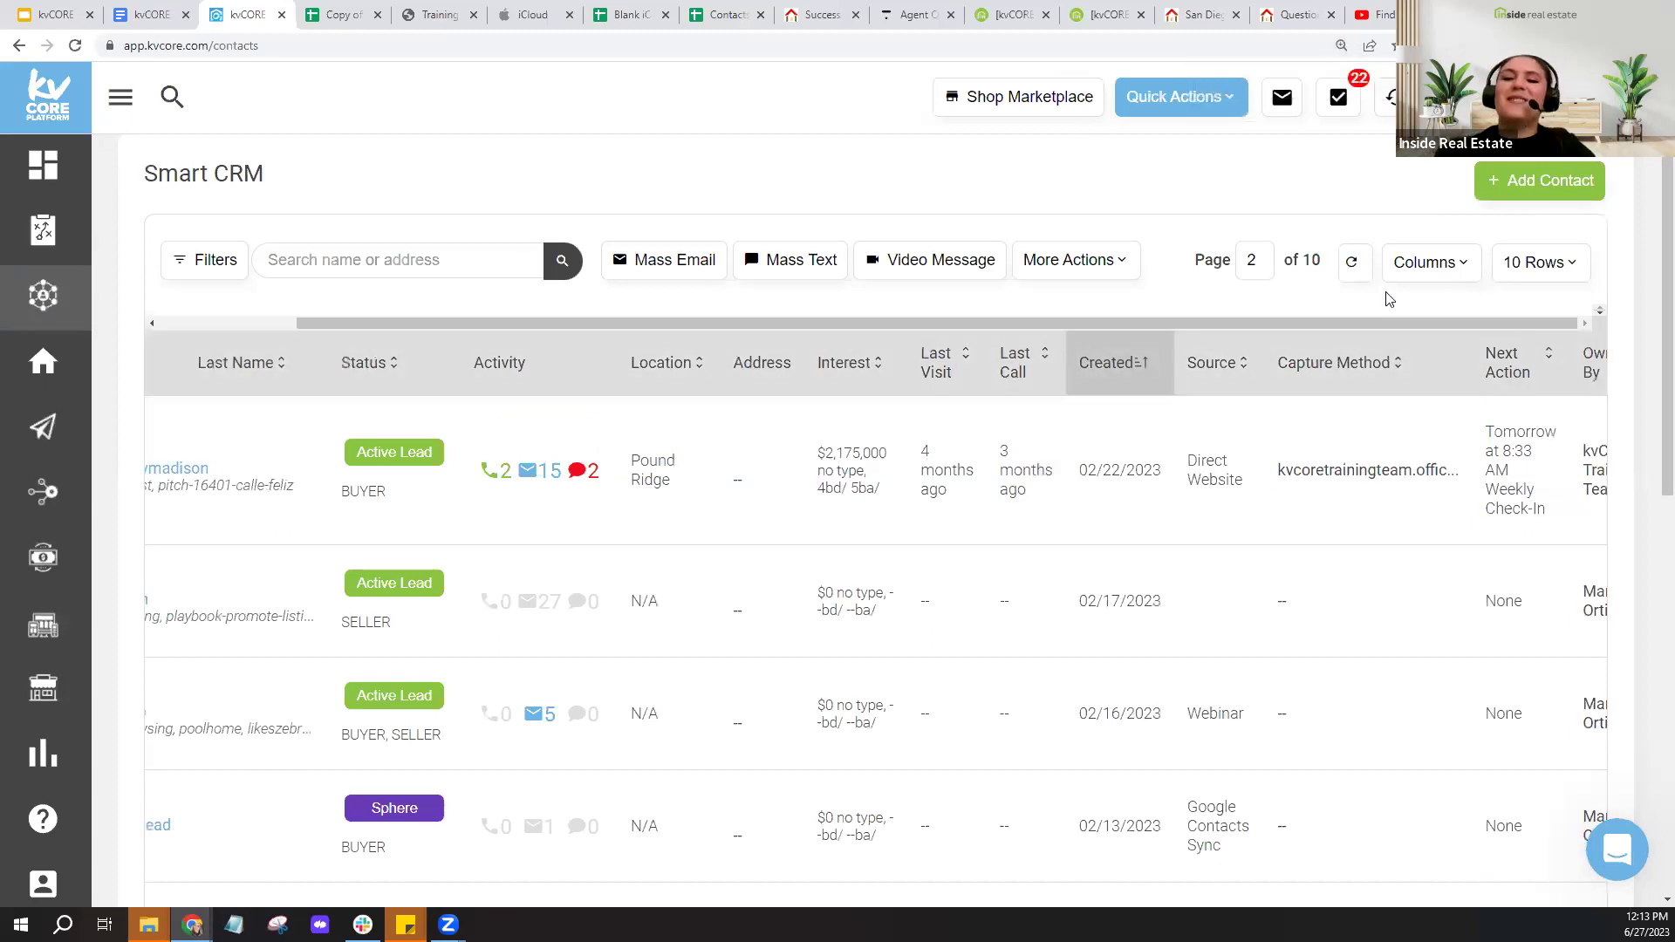
key("ctrl+minus")
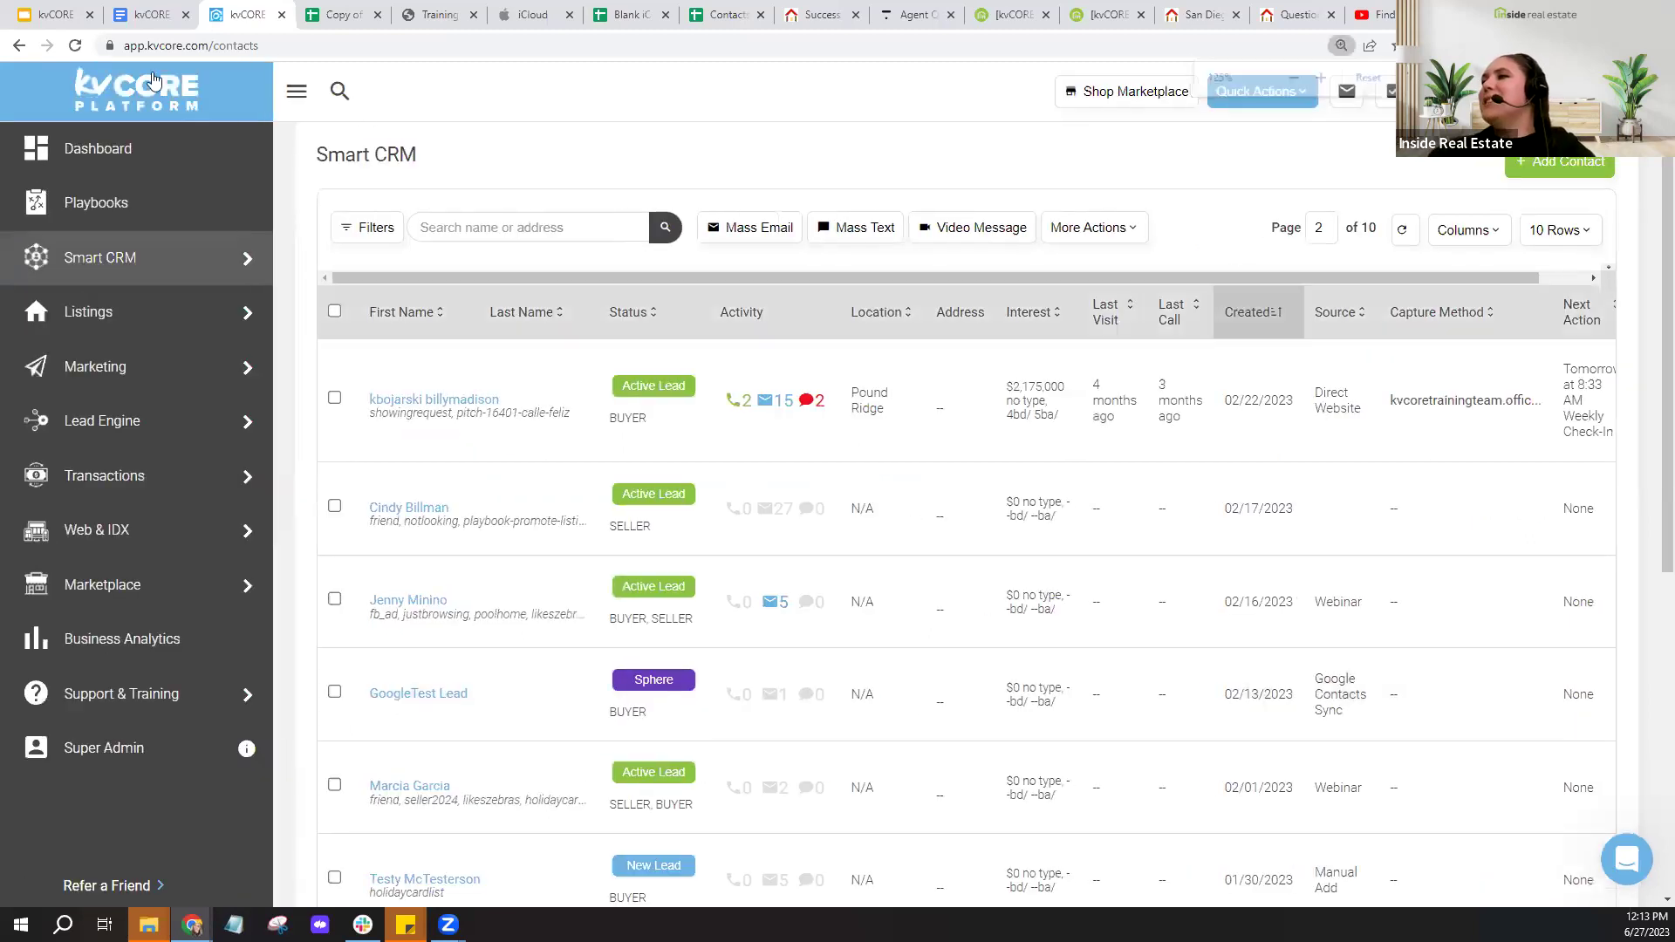
left_click(297, 91)
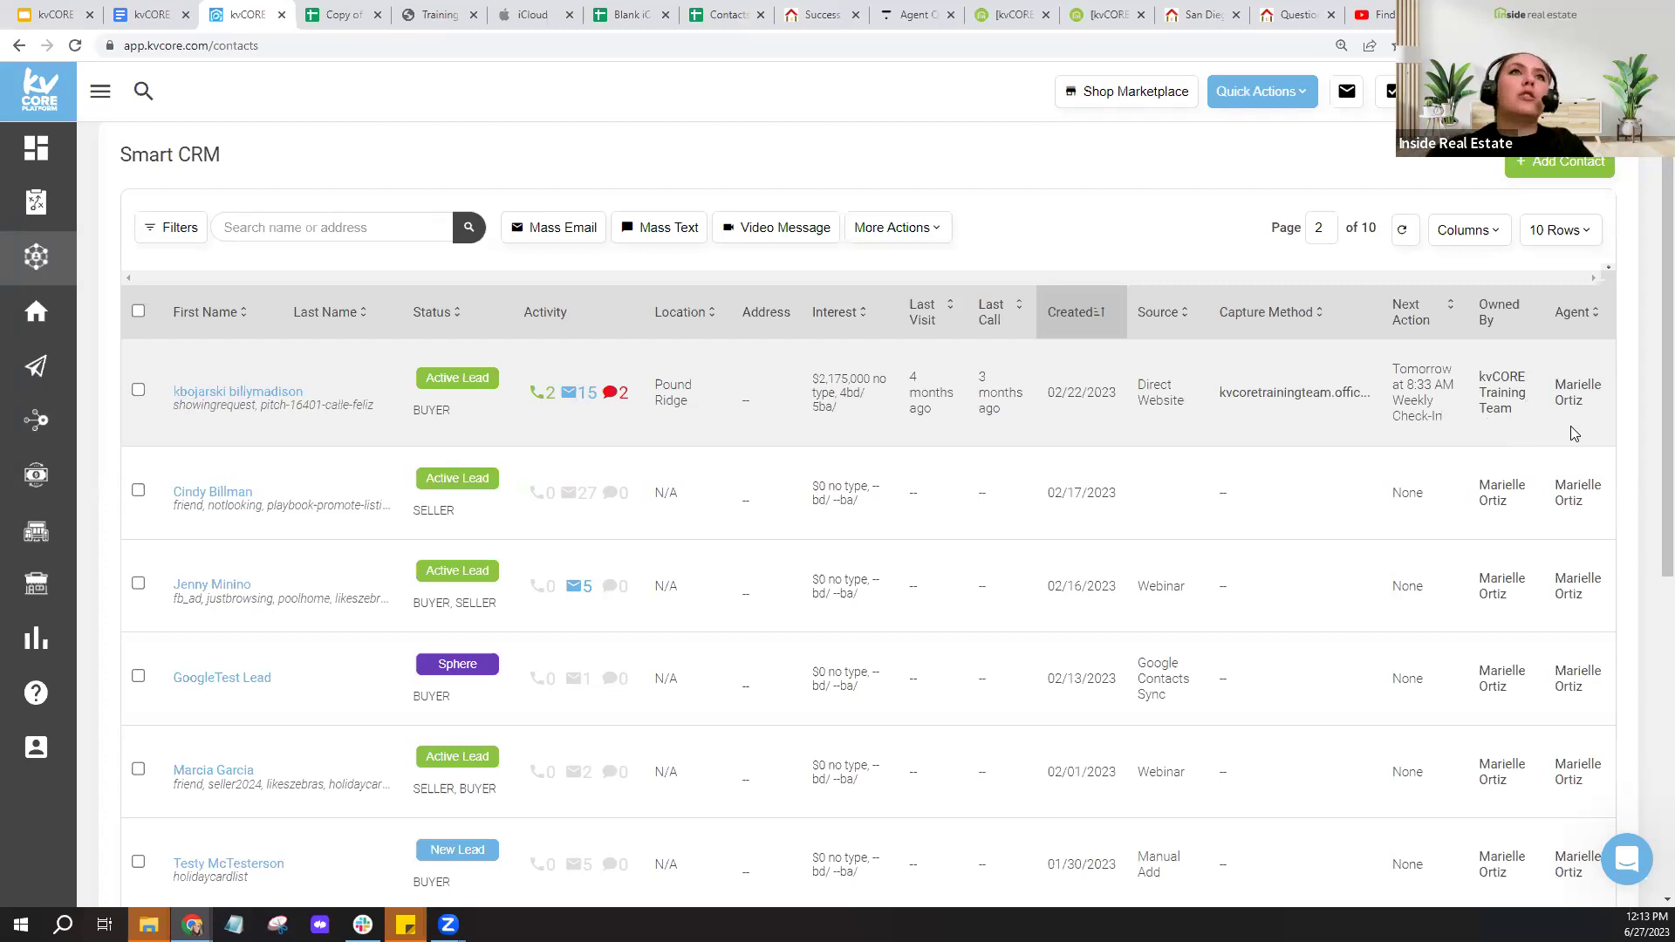
- Expand the sidebar, go to the Lead Engine tools page, and start a blank browser tab
left_click(1497, 418)
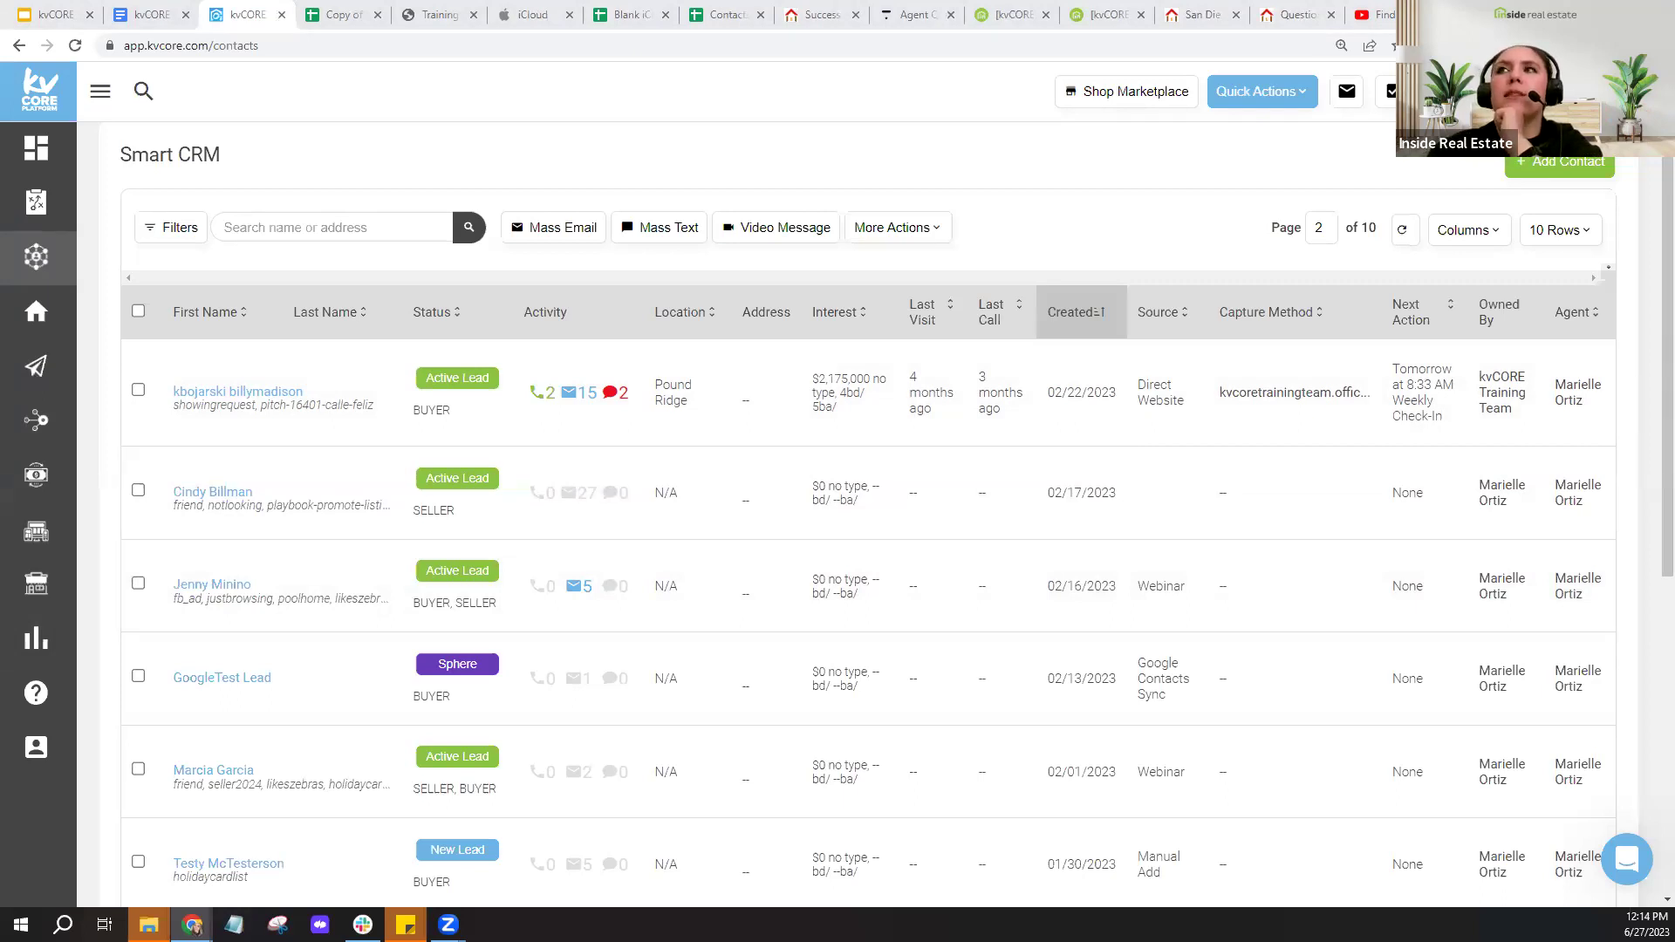
left_click(102, 93)
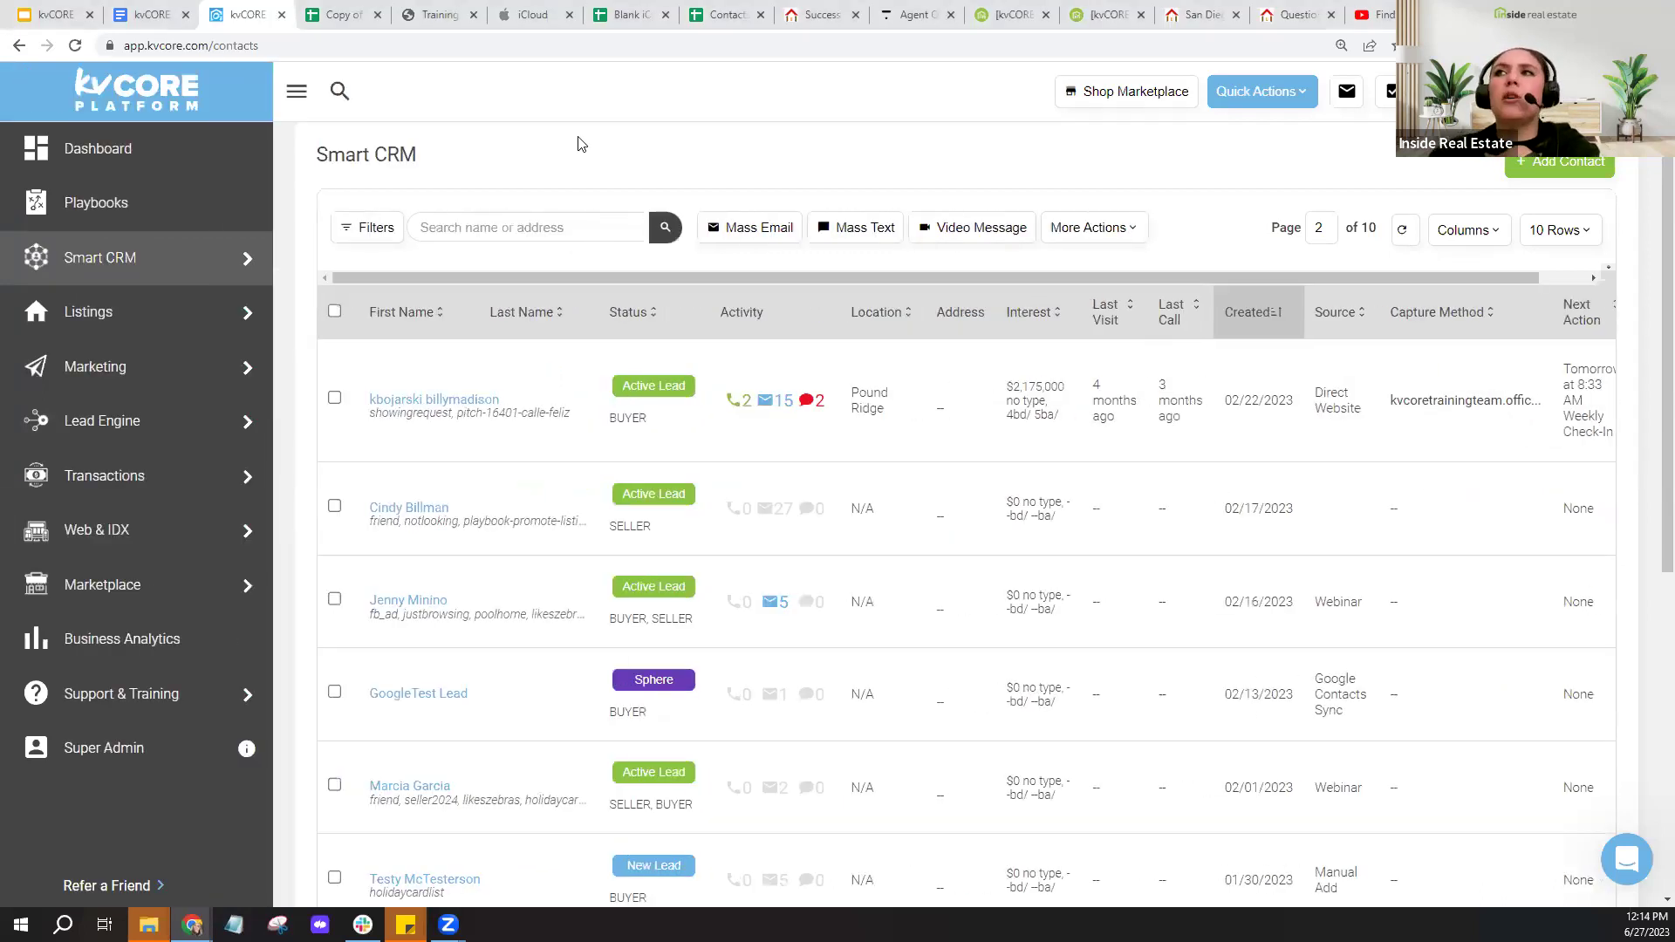
left_click(126, 445)
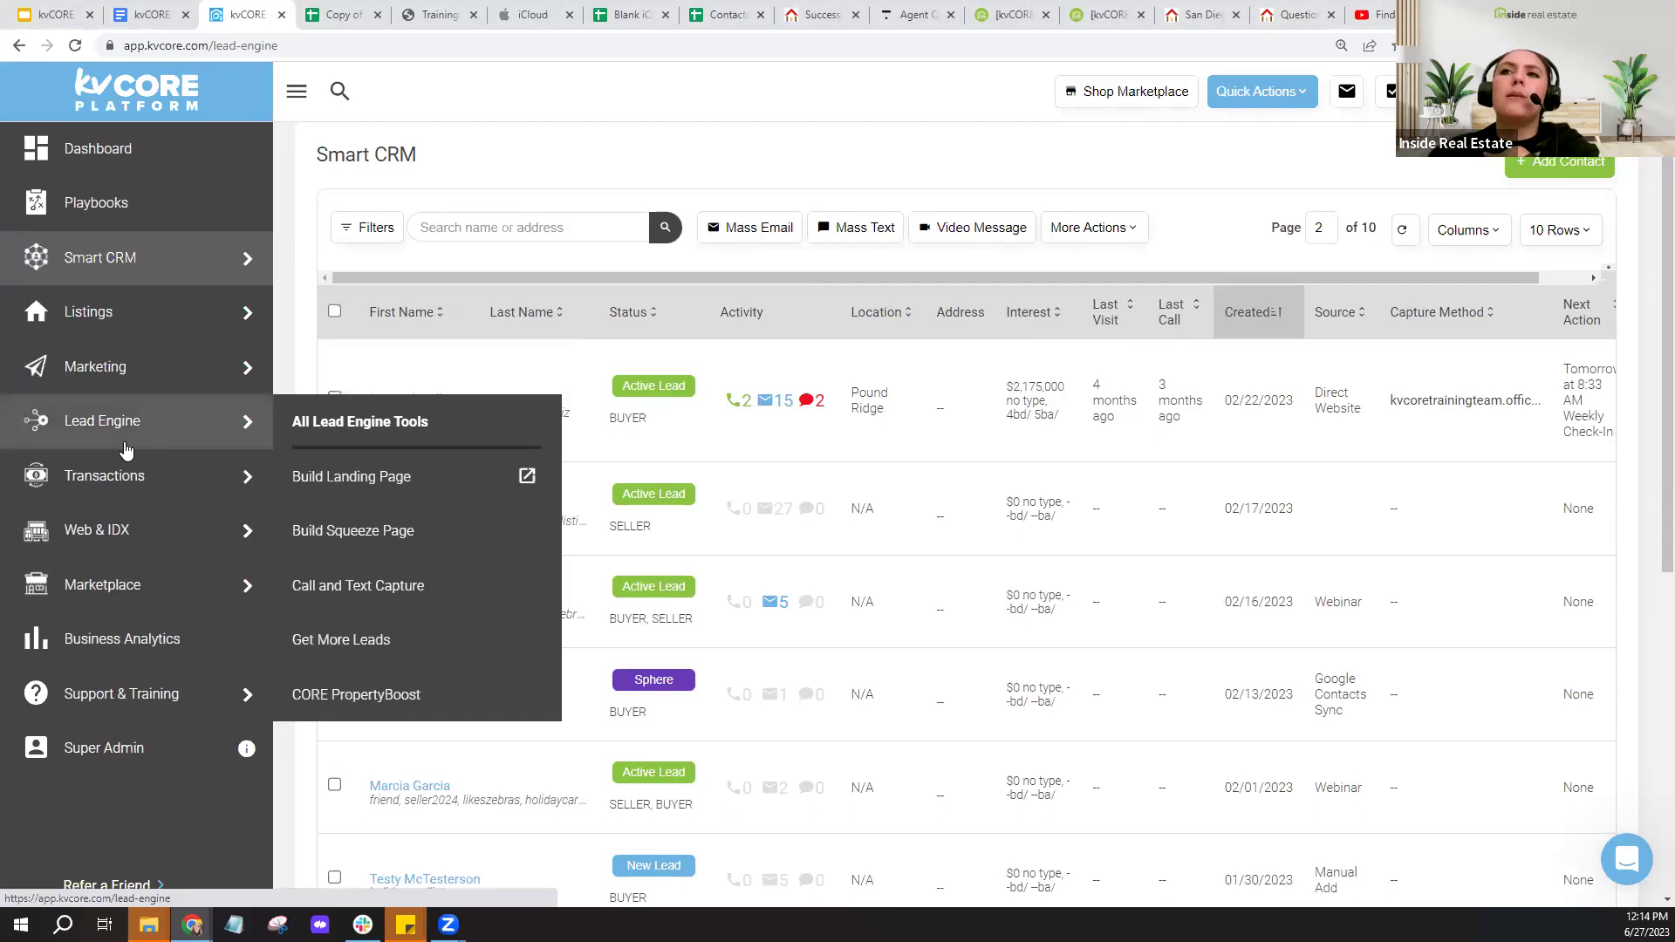
scroll(1319, 343, "up", 1)
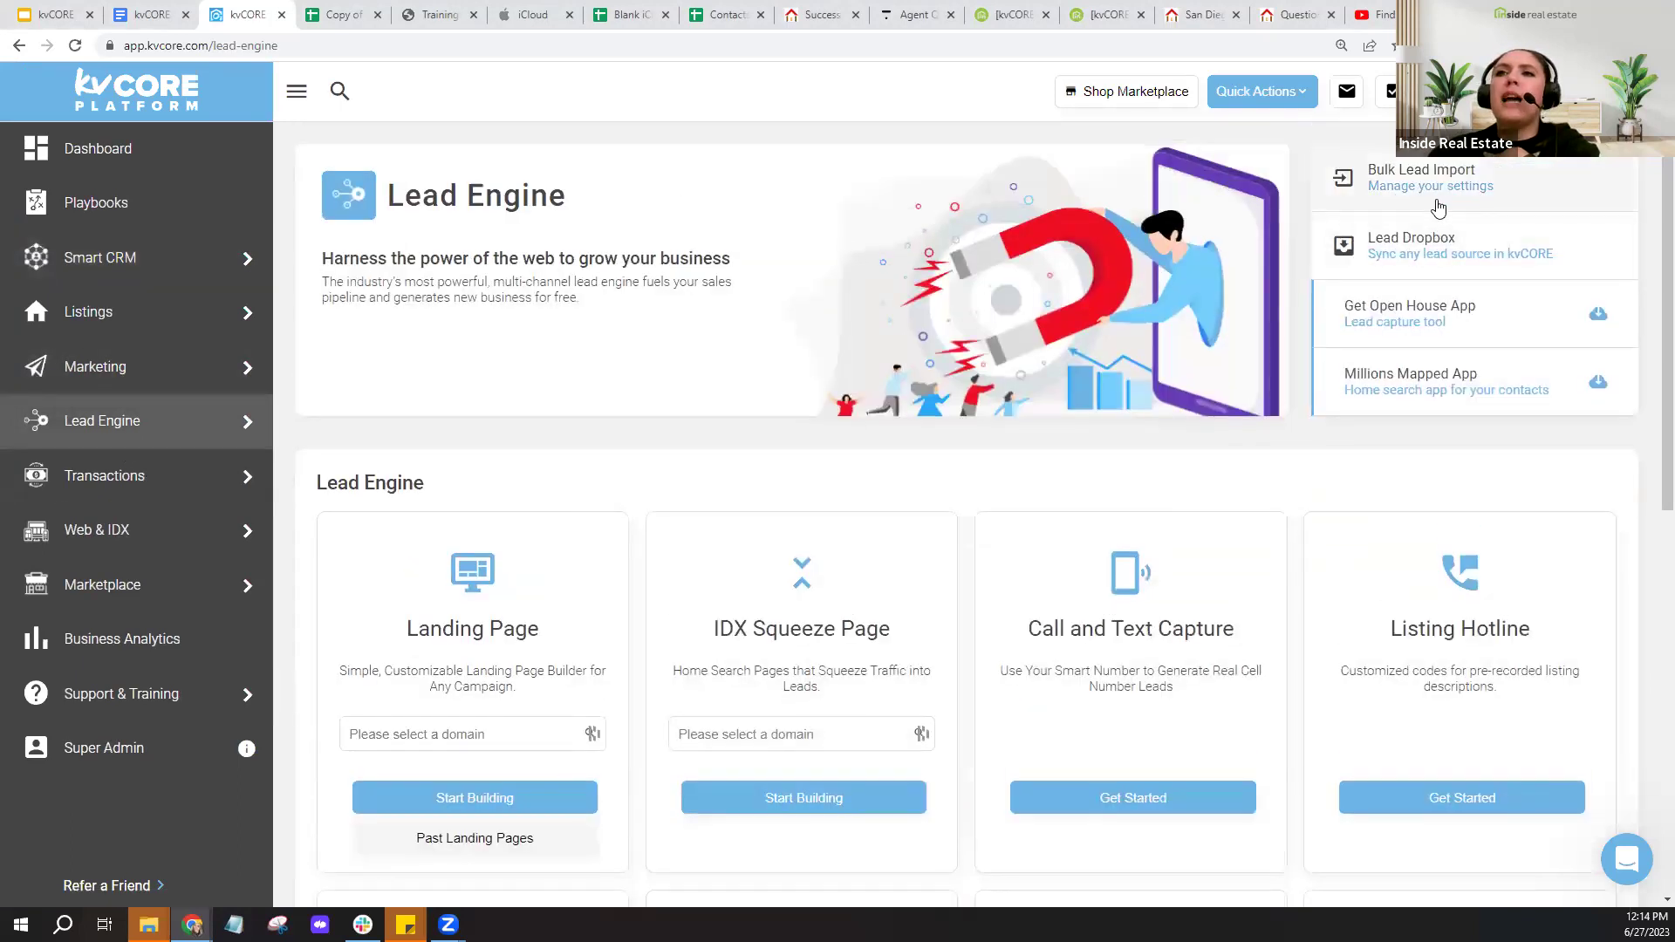
key("ctrl+t")
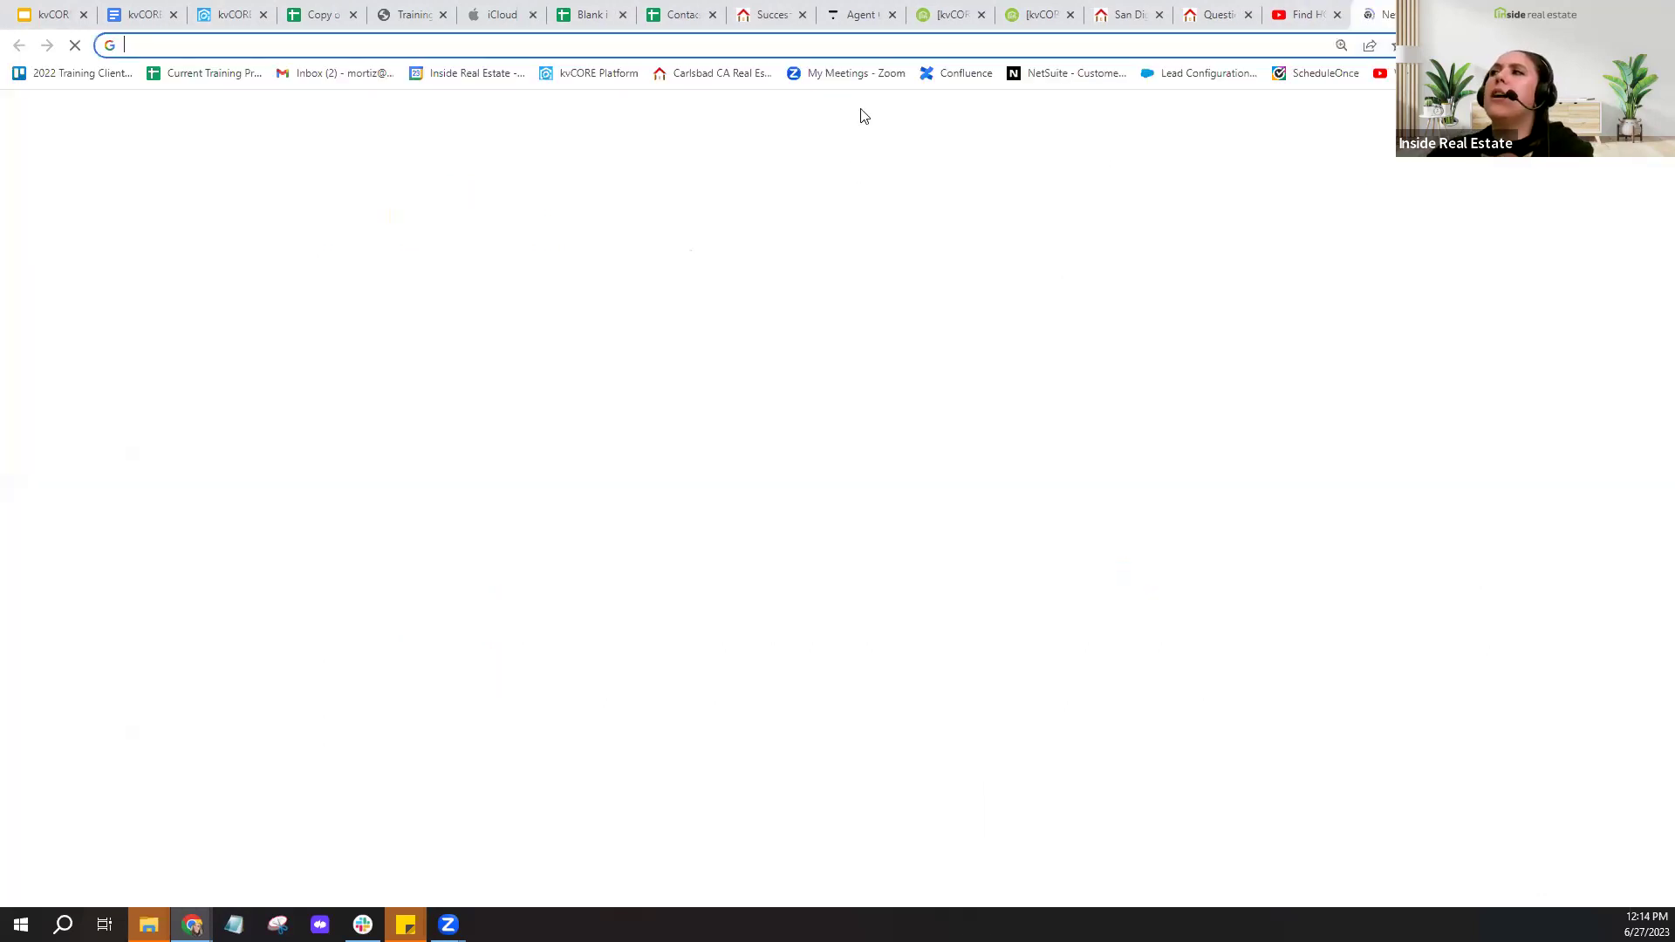
- Google 'how to export contacts from realtor.com', read the answer snippet, then close the results
left_click(885, 44)
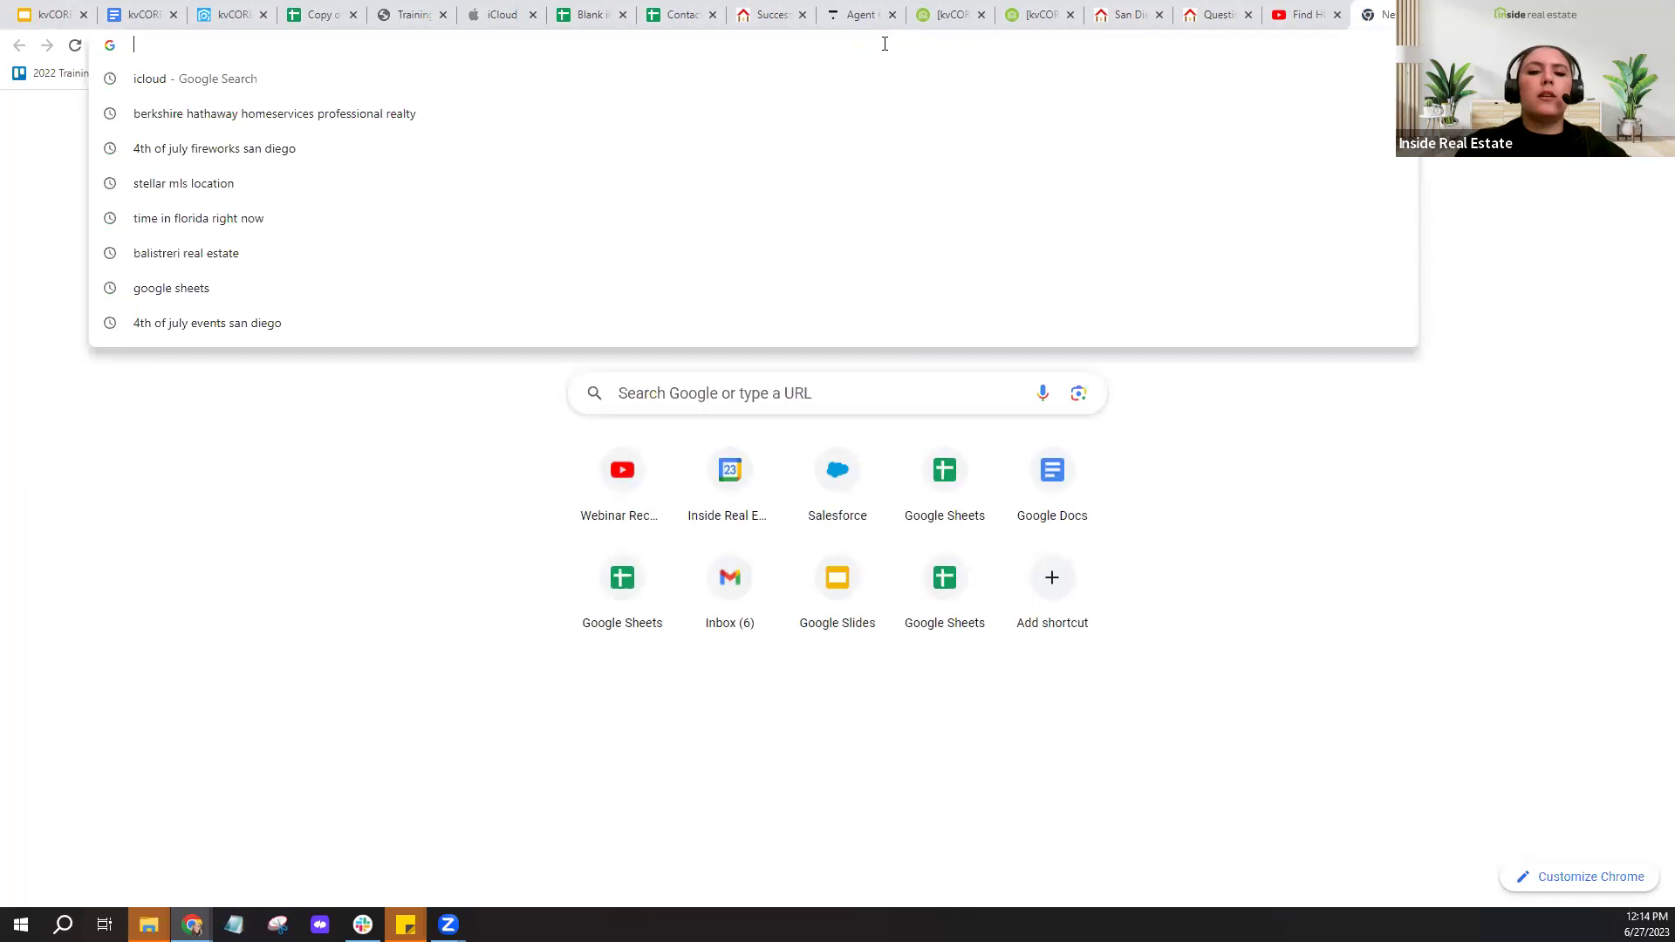
type("how to exp")
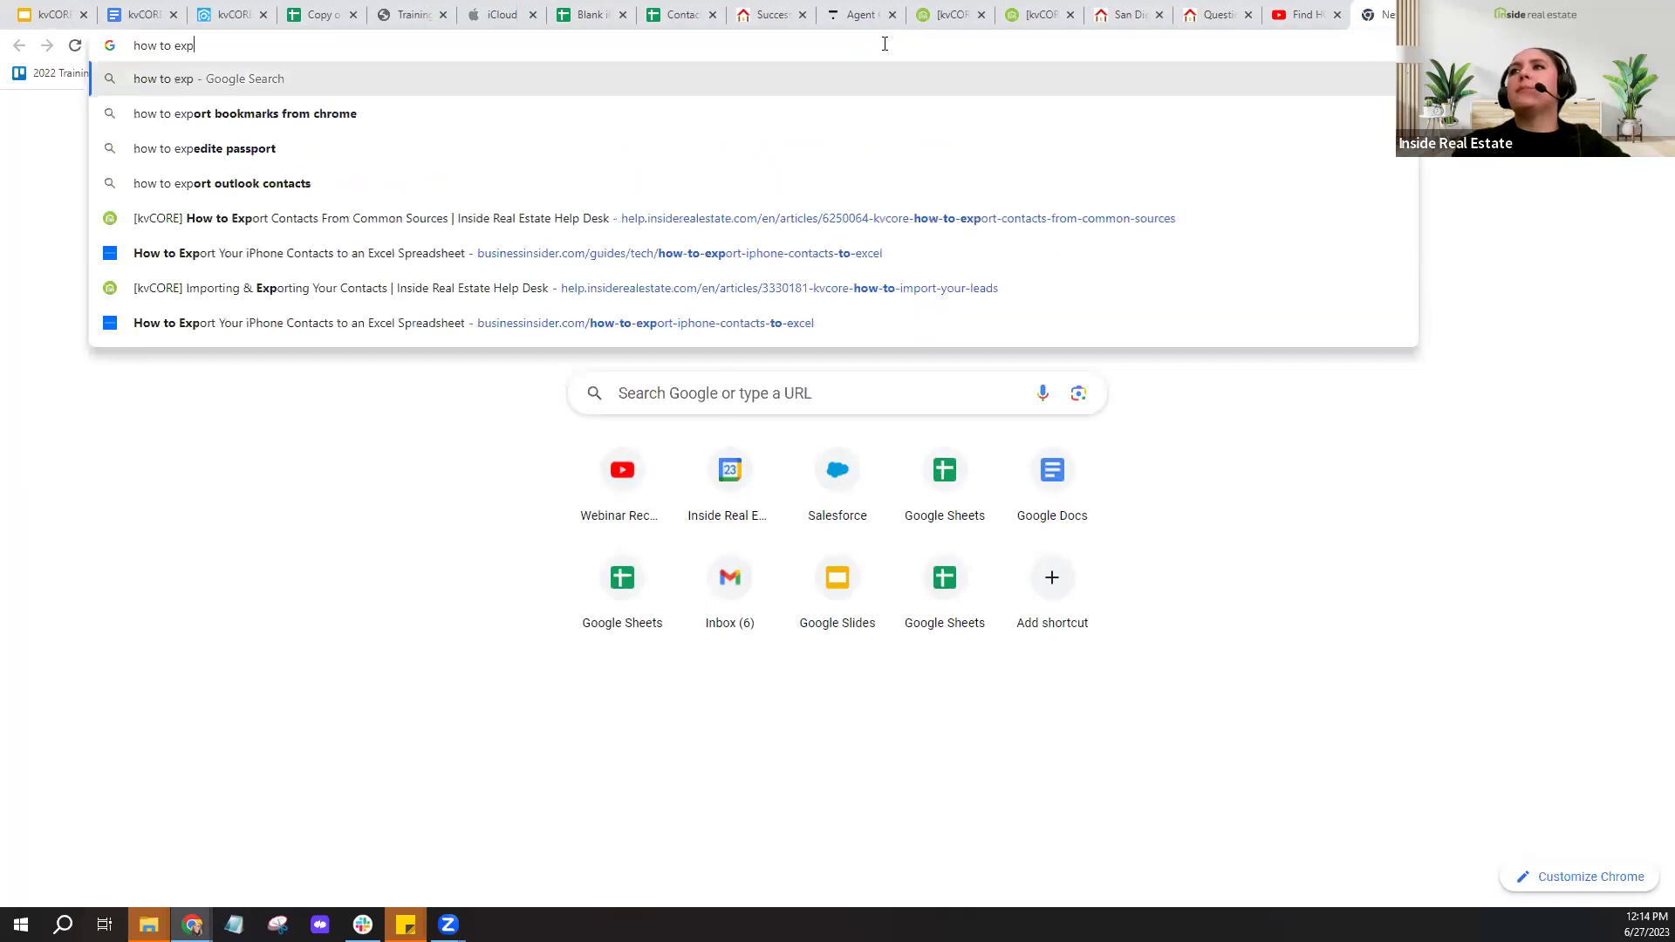
type("ort contacts ")
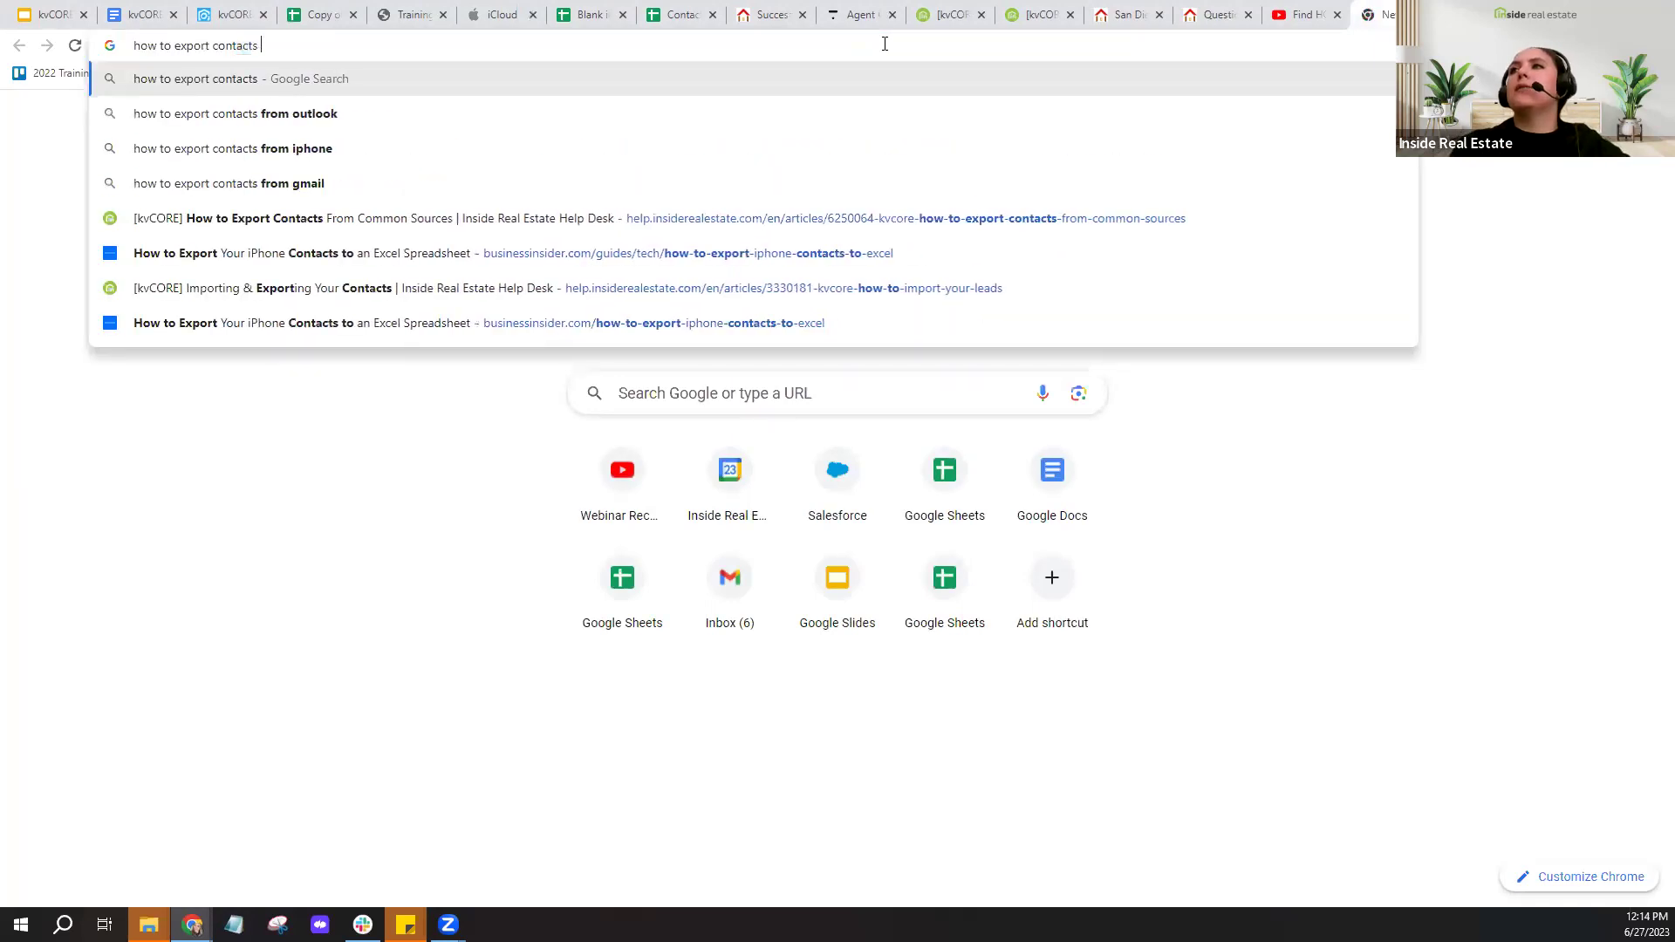
type("from realtor.com")
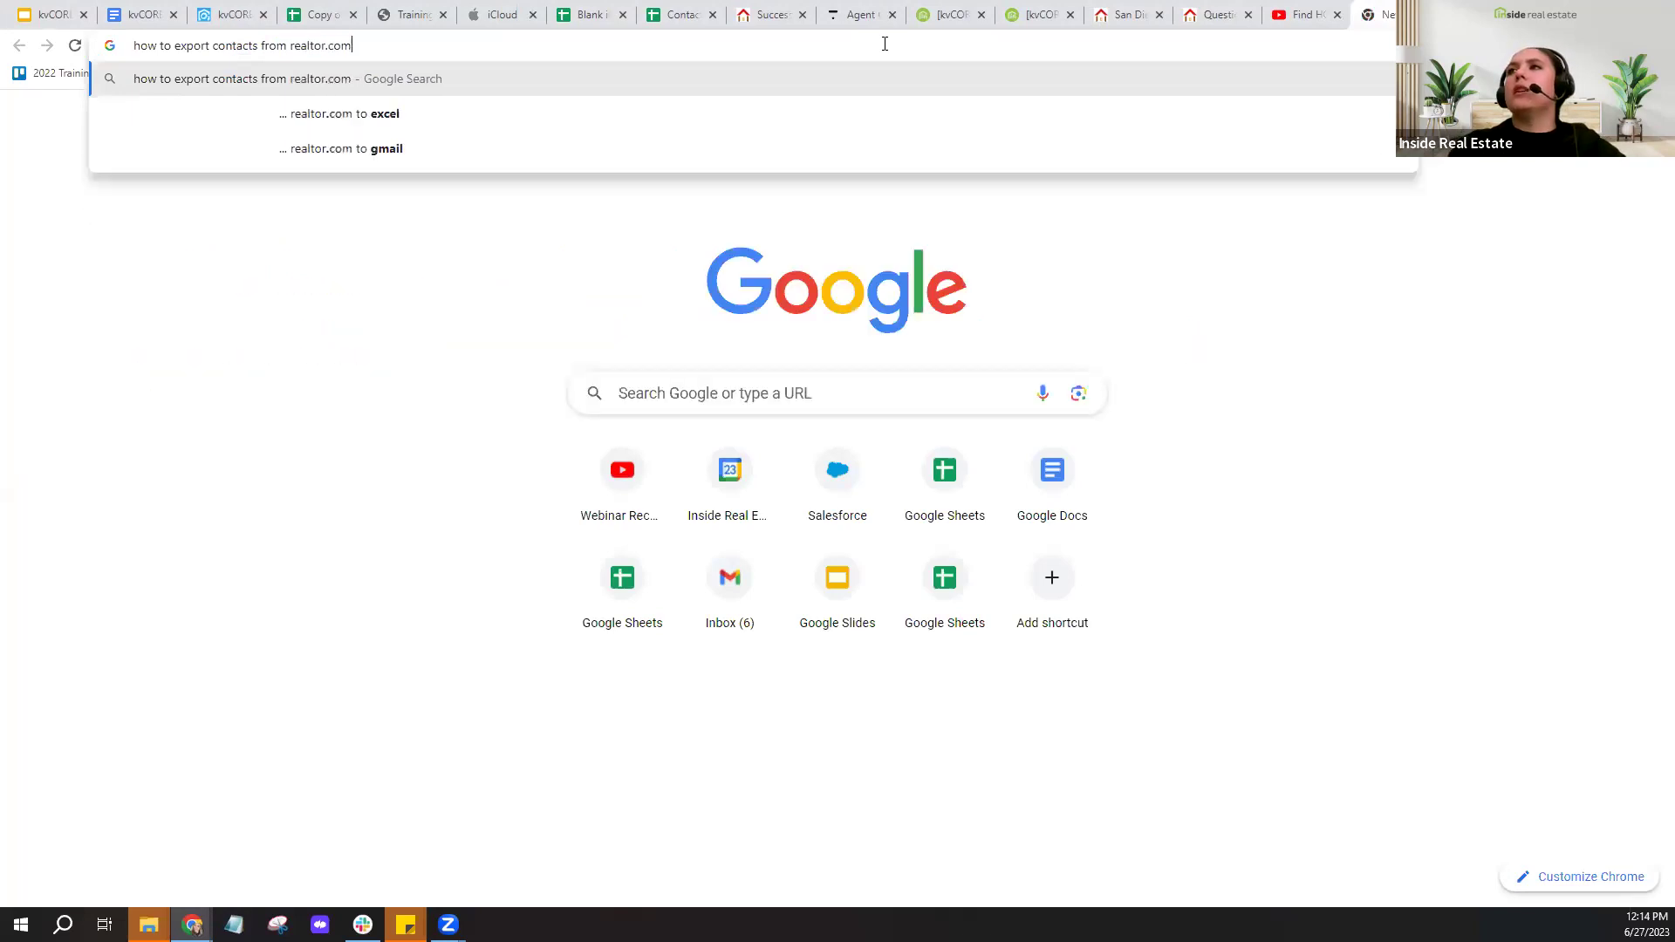
key("Return")
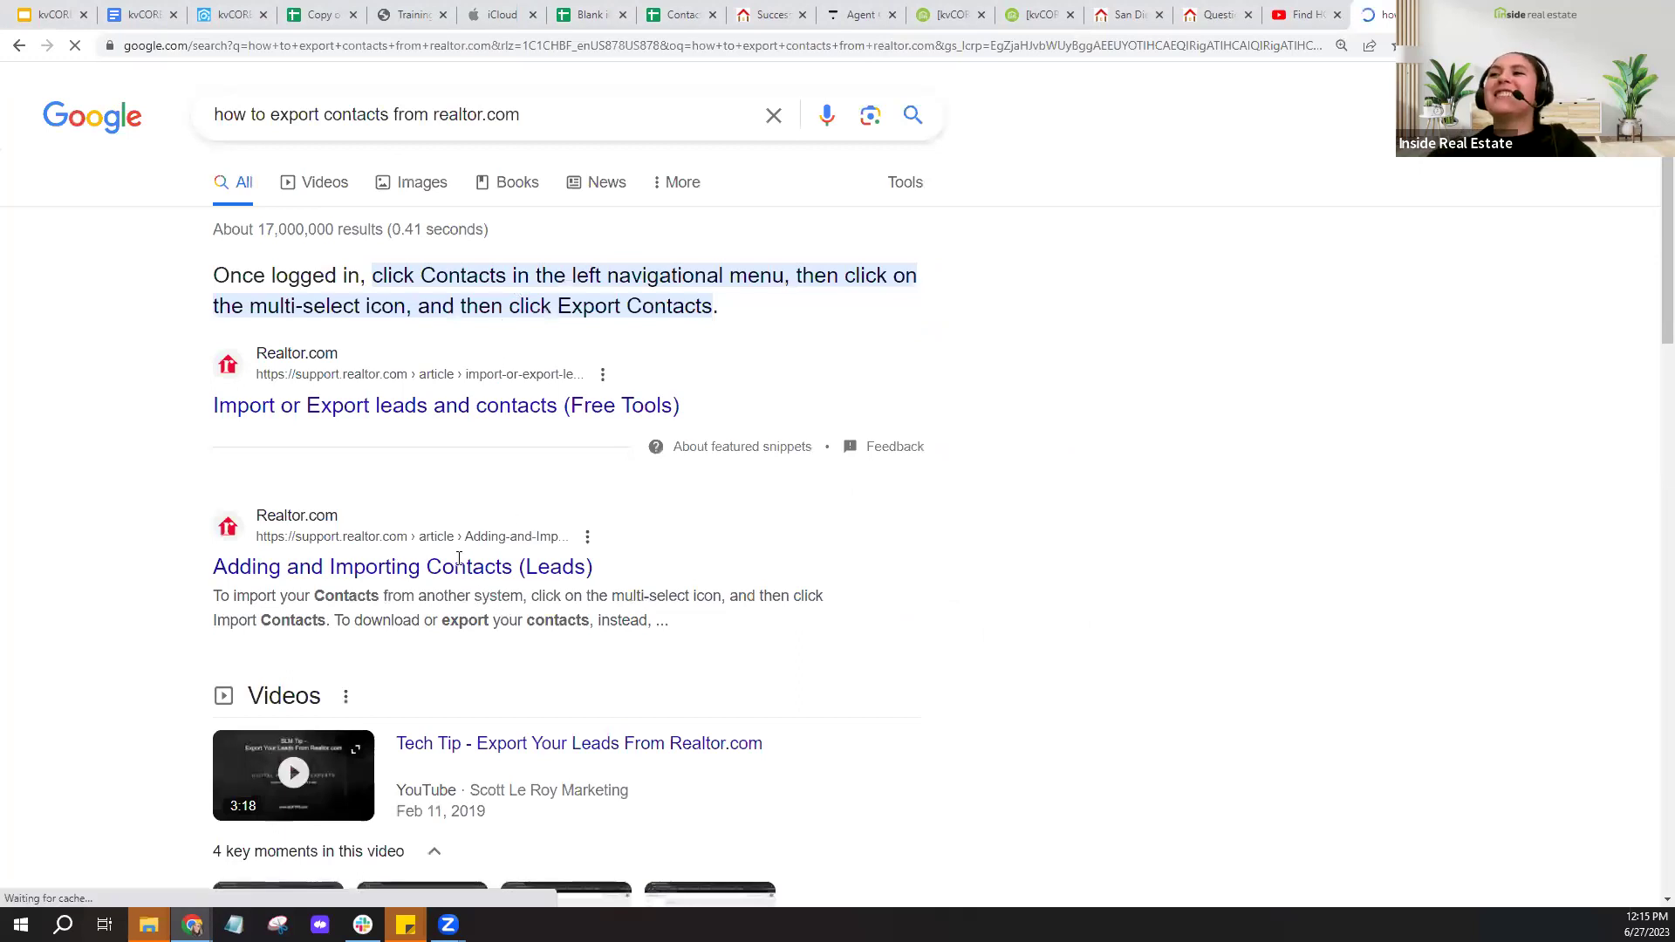
left_click_drag(339, 621, 658, 621)
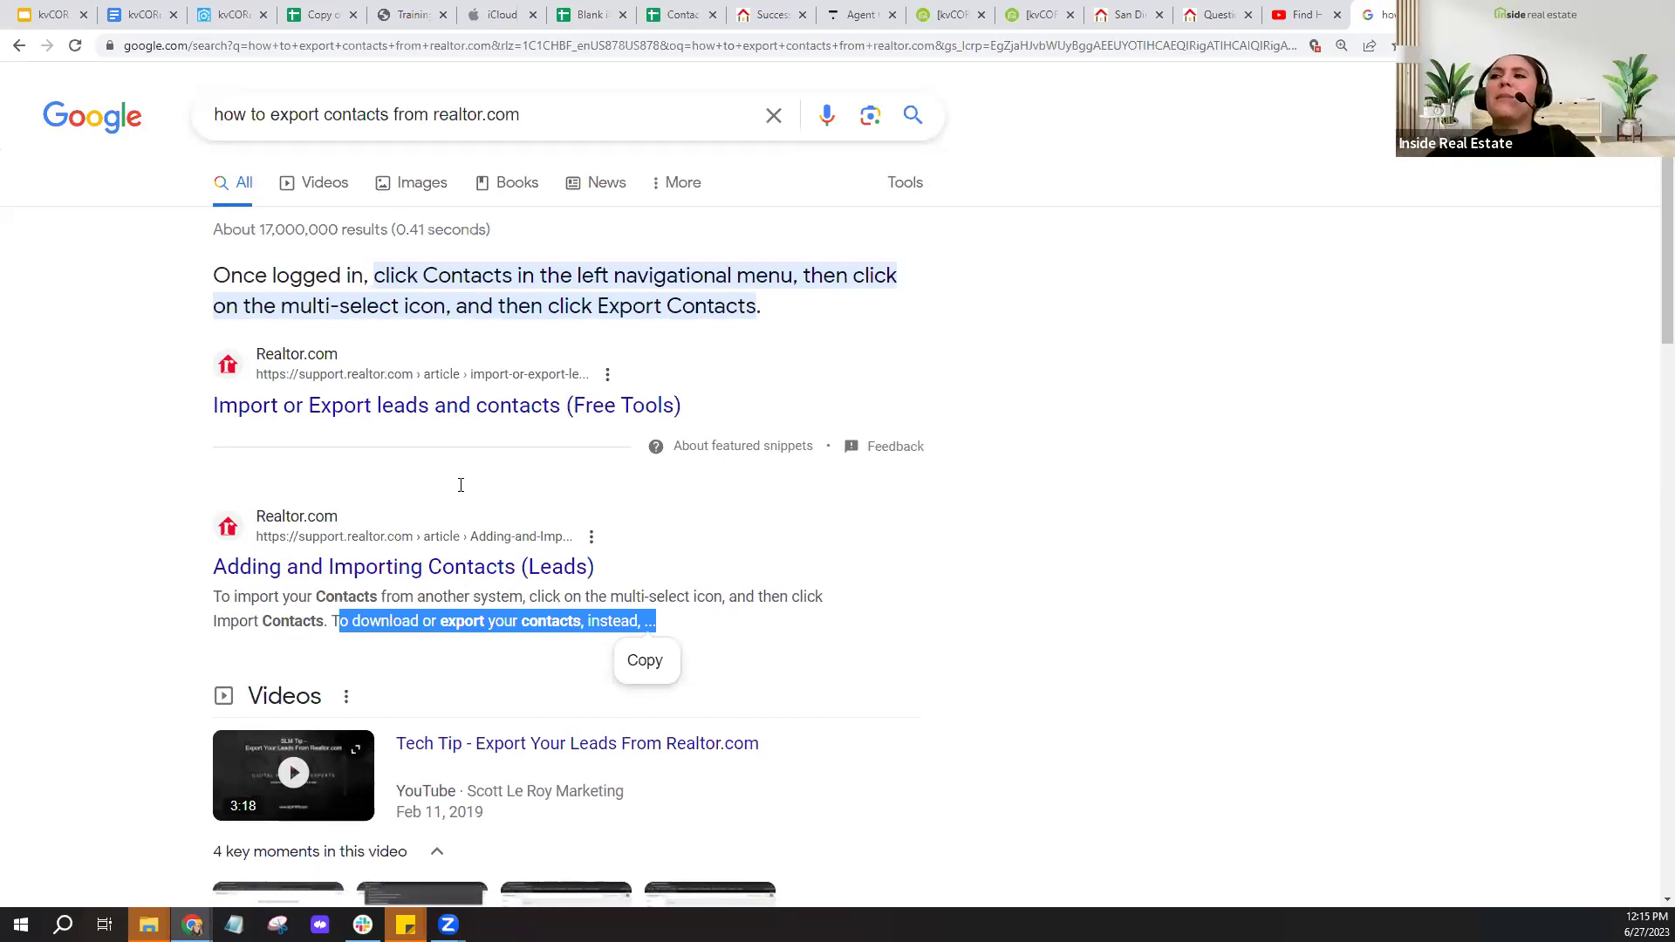
left_click(453, 680)
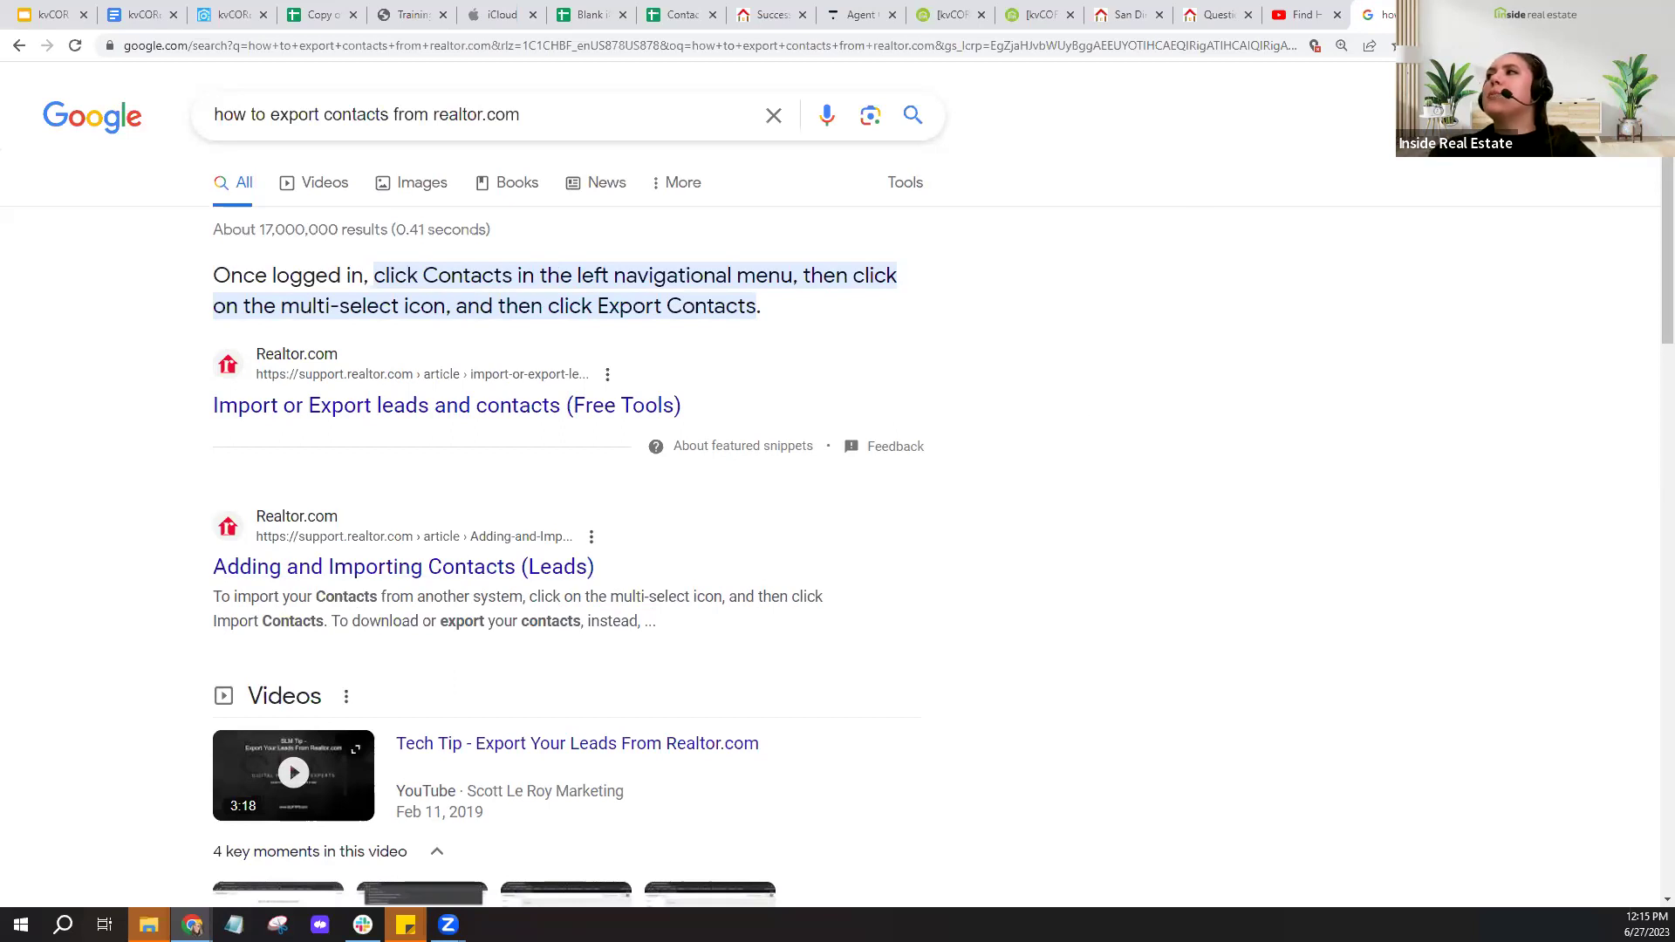
key("ctrl+w")
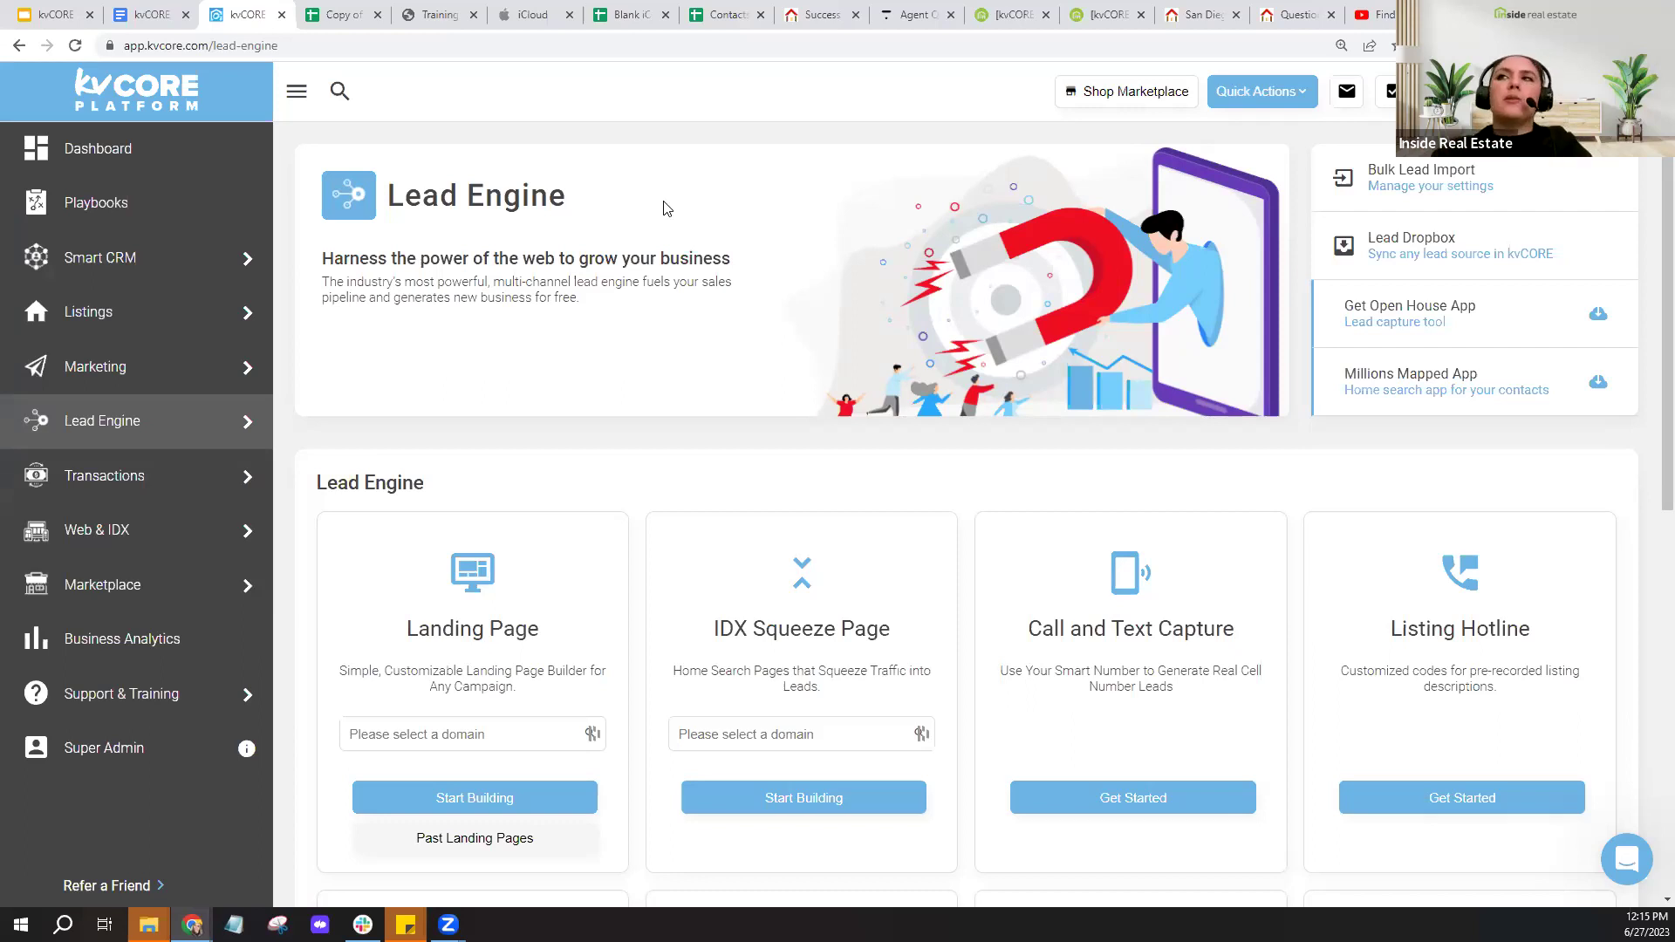
left_click(1414, 202)
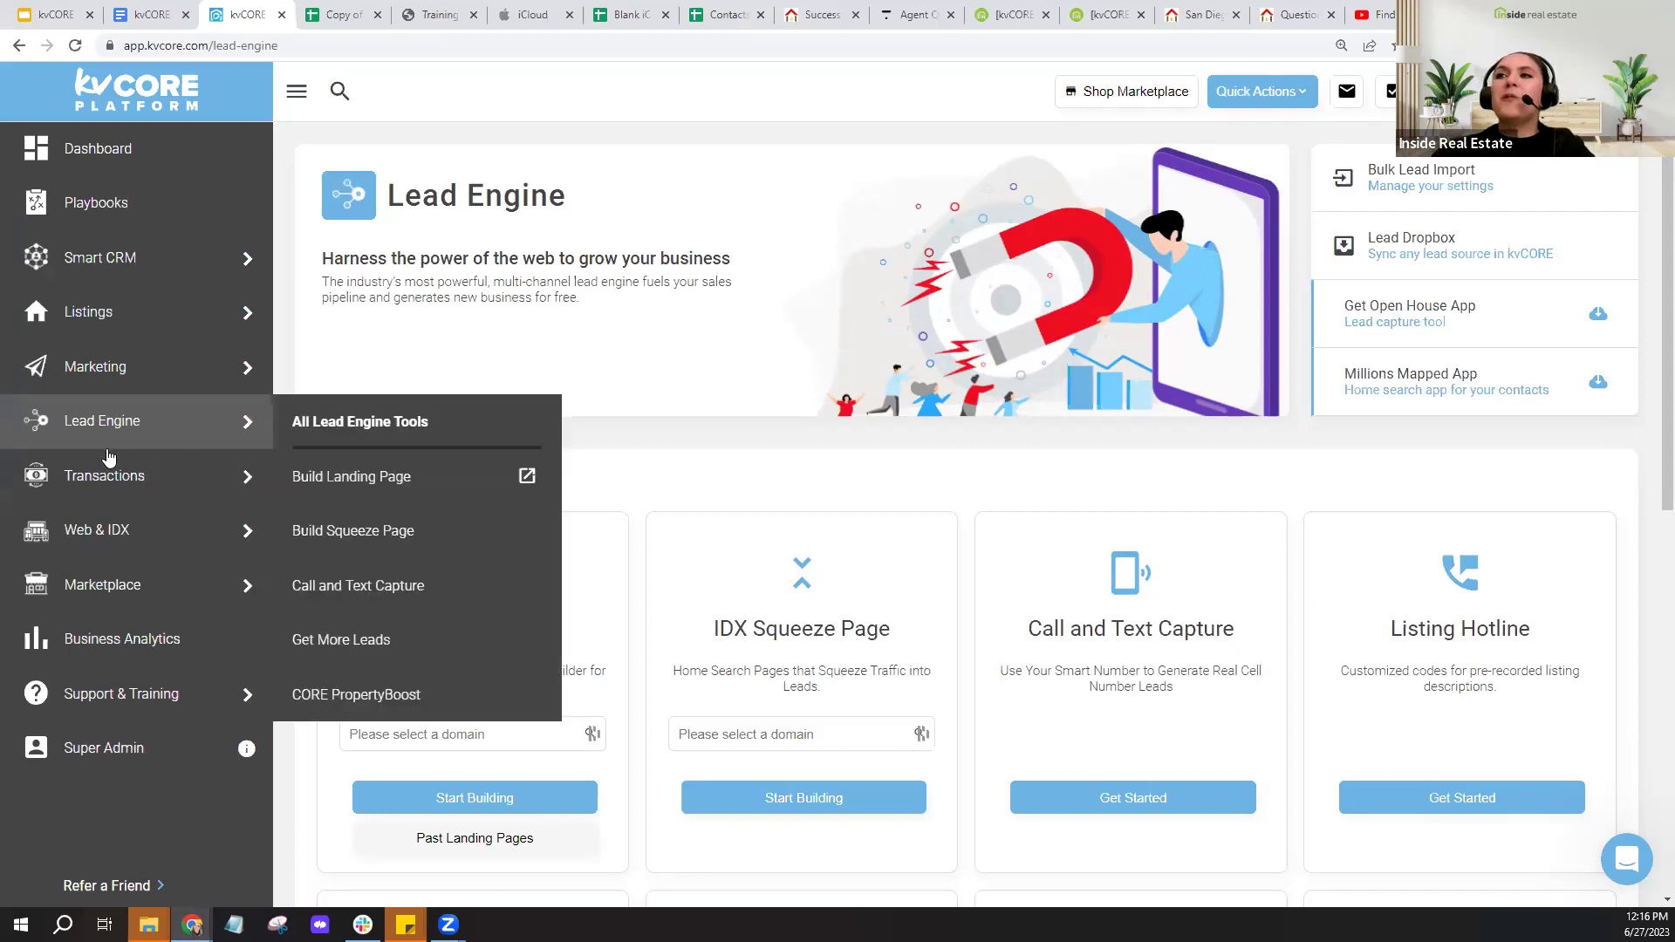
left_click(116, 445)
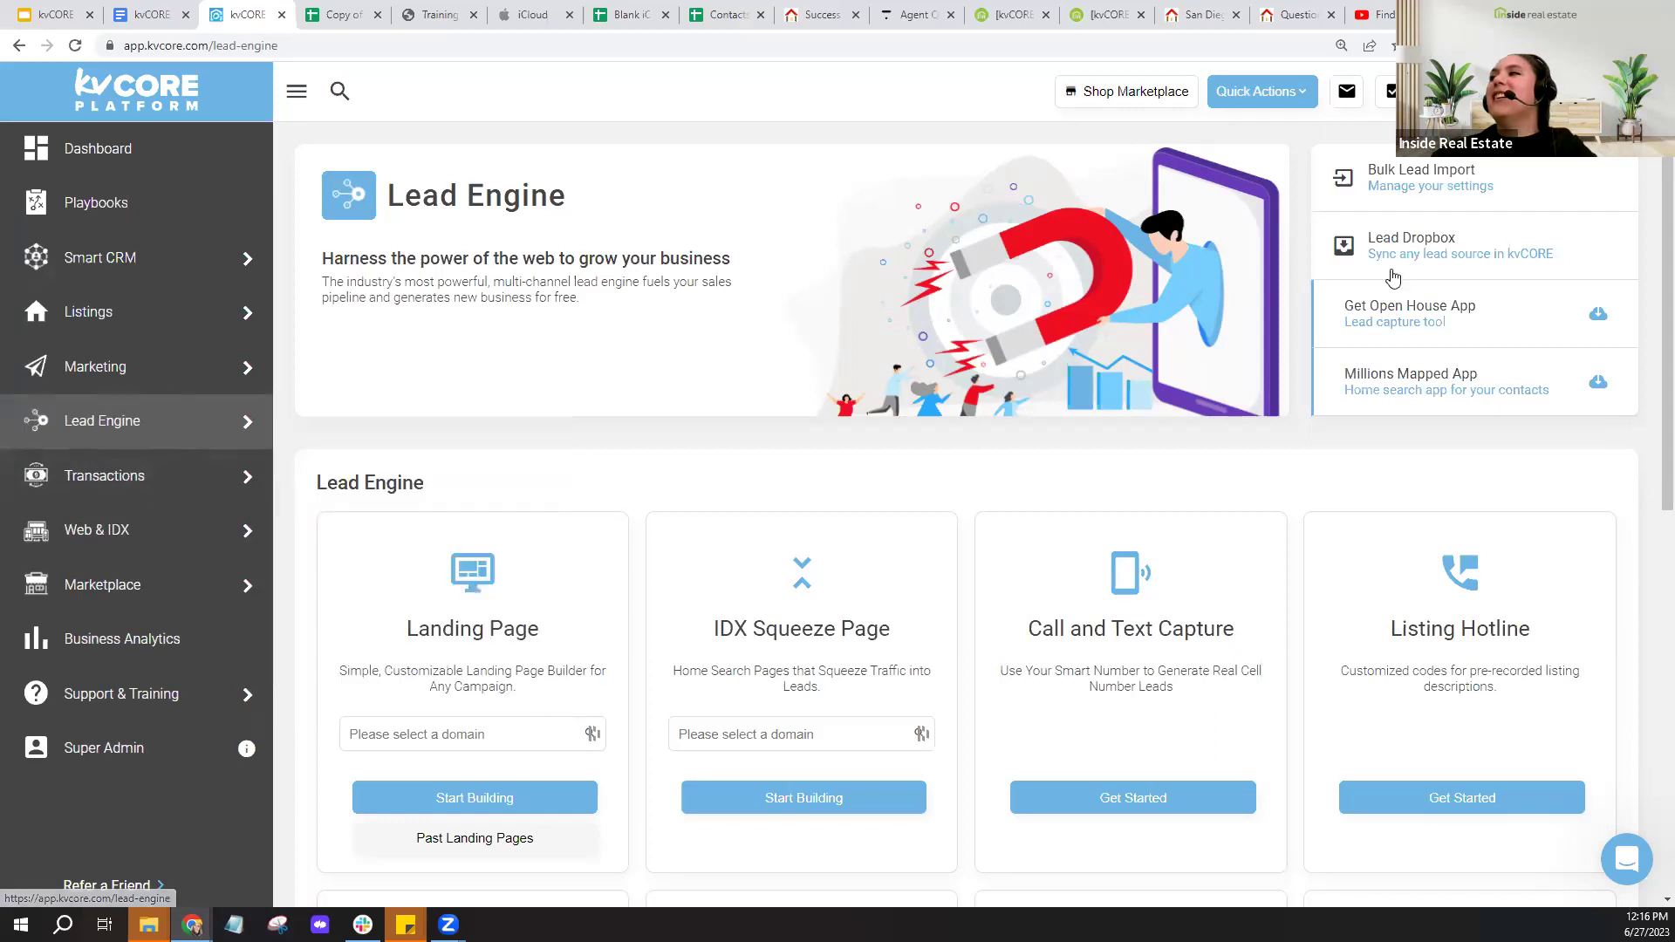
- Copy the lead-forwarding EMAIL from Lead Dropbox's Creating New Leads section, then go to YouTube
left_click(1413, 274)
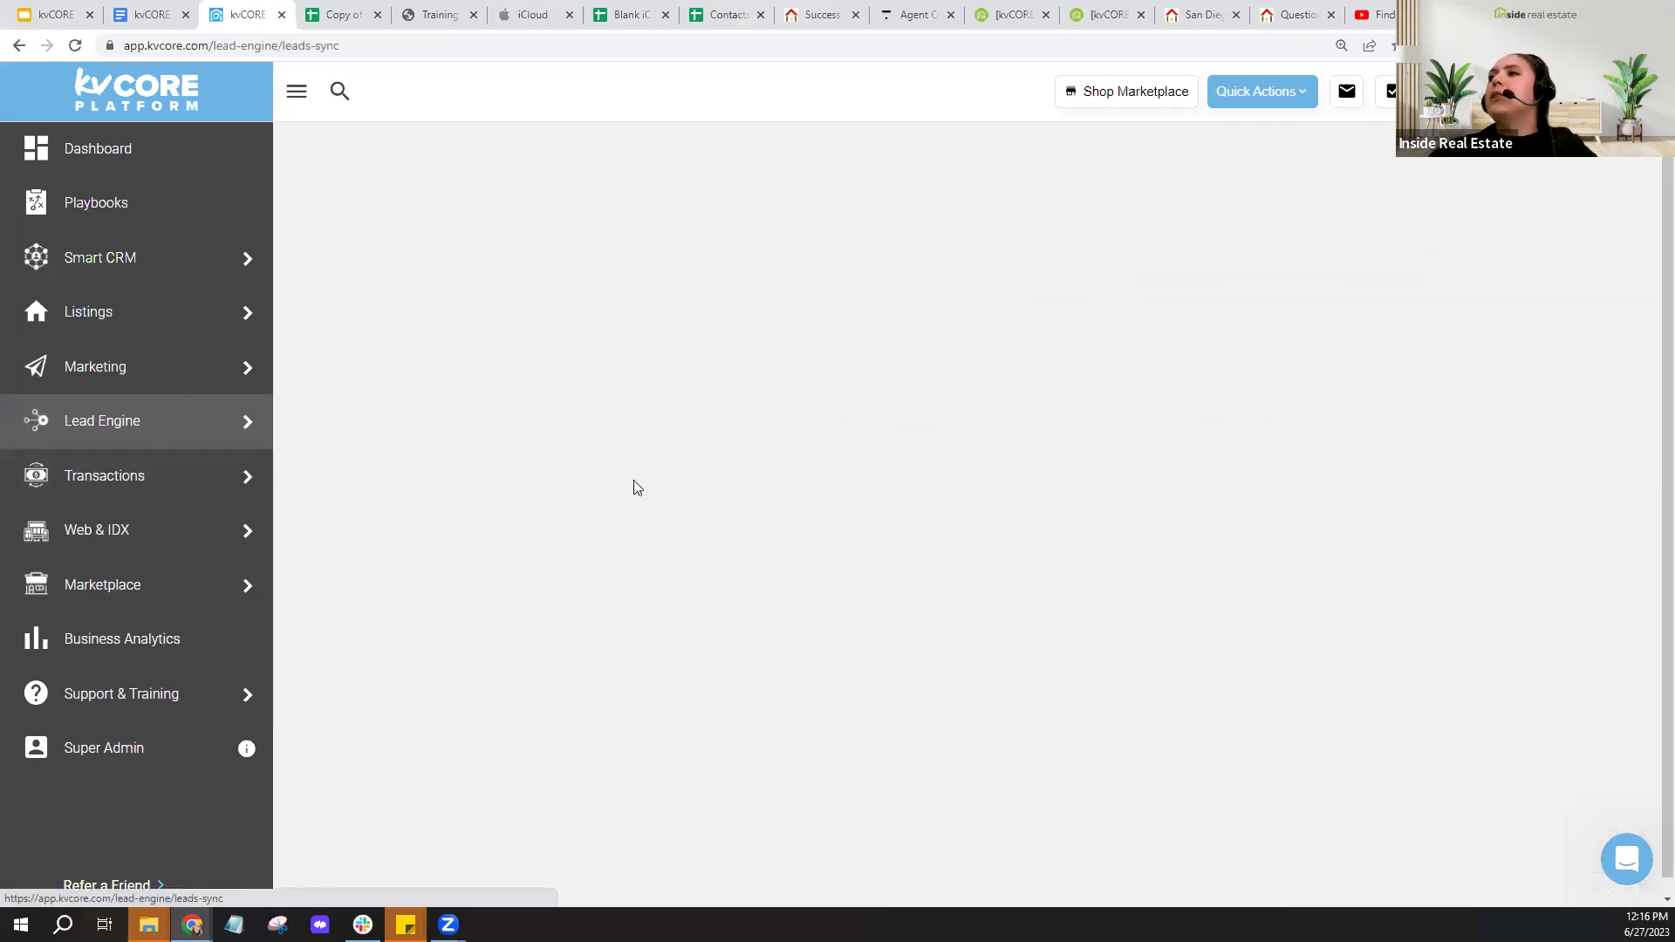
scroll(842, 484, "down", 2)
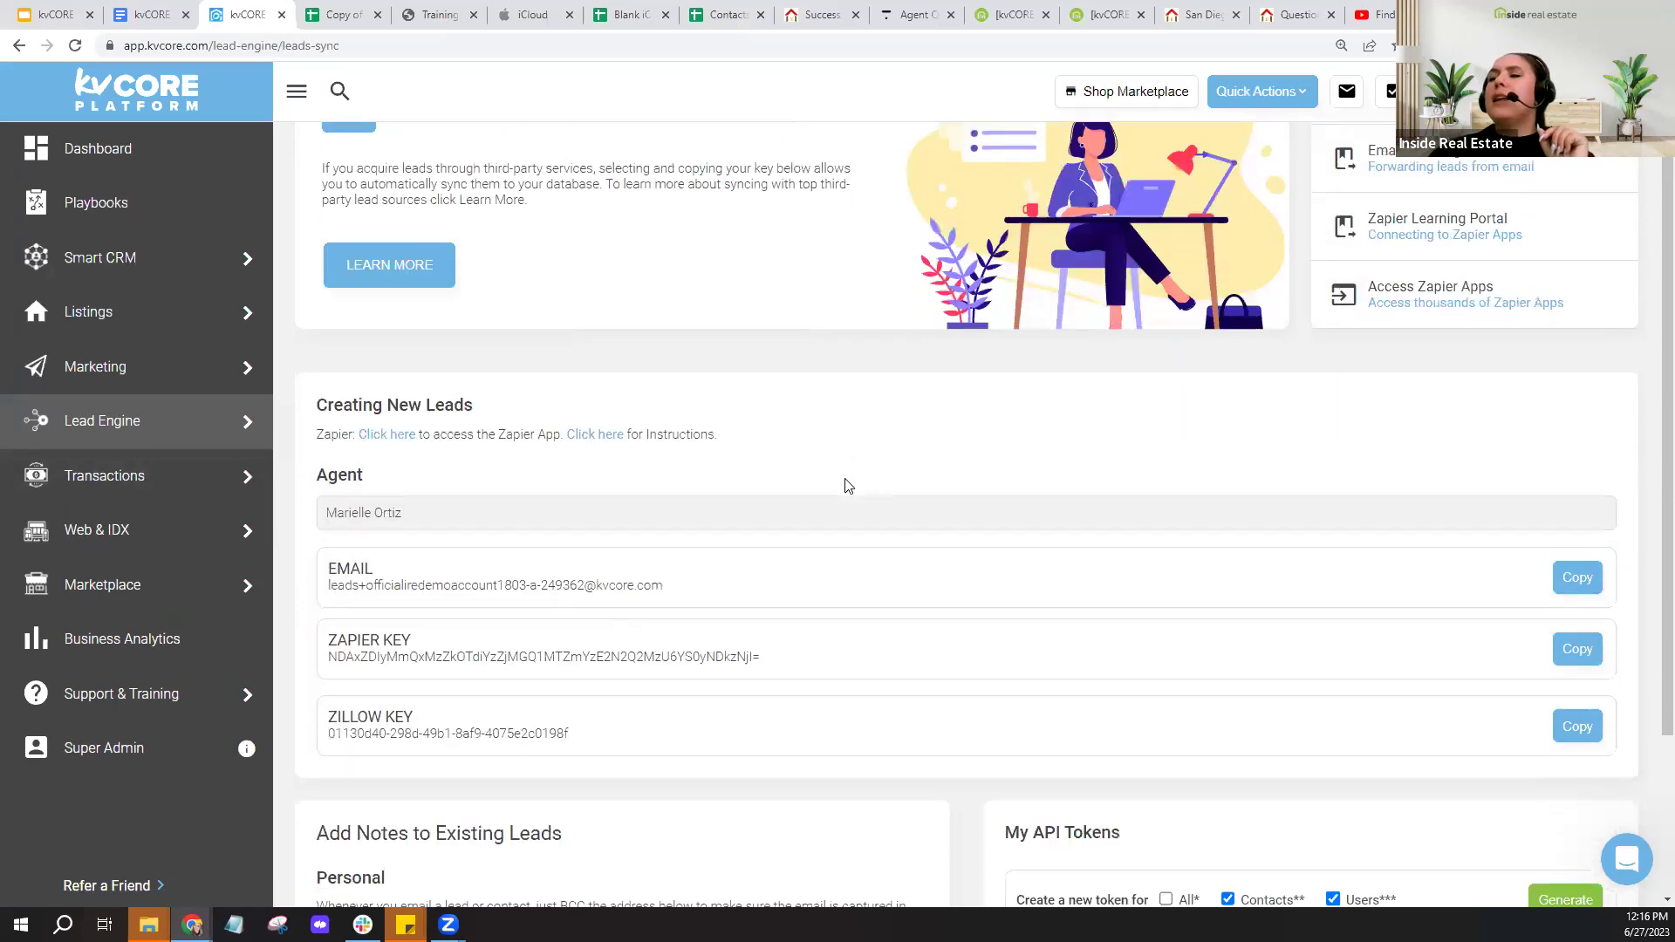
left_click_drag(669, 508, 328, 511)
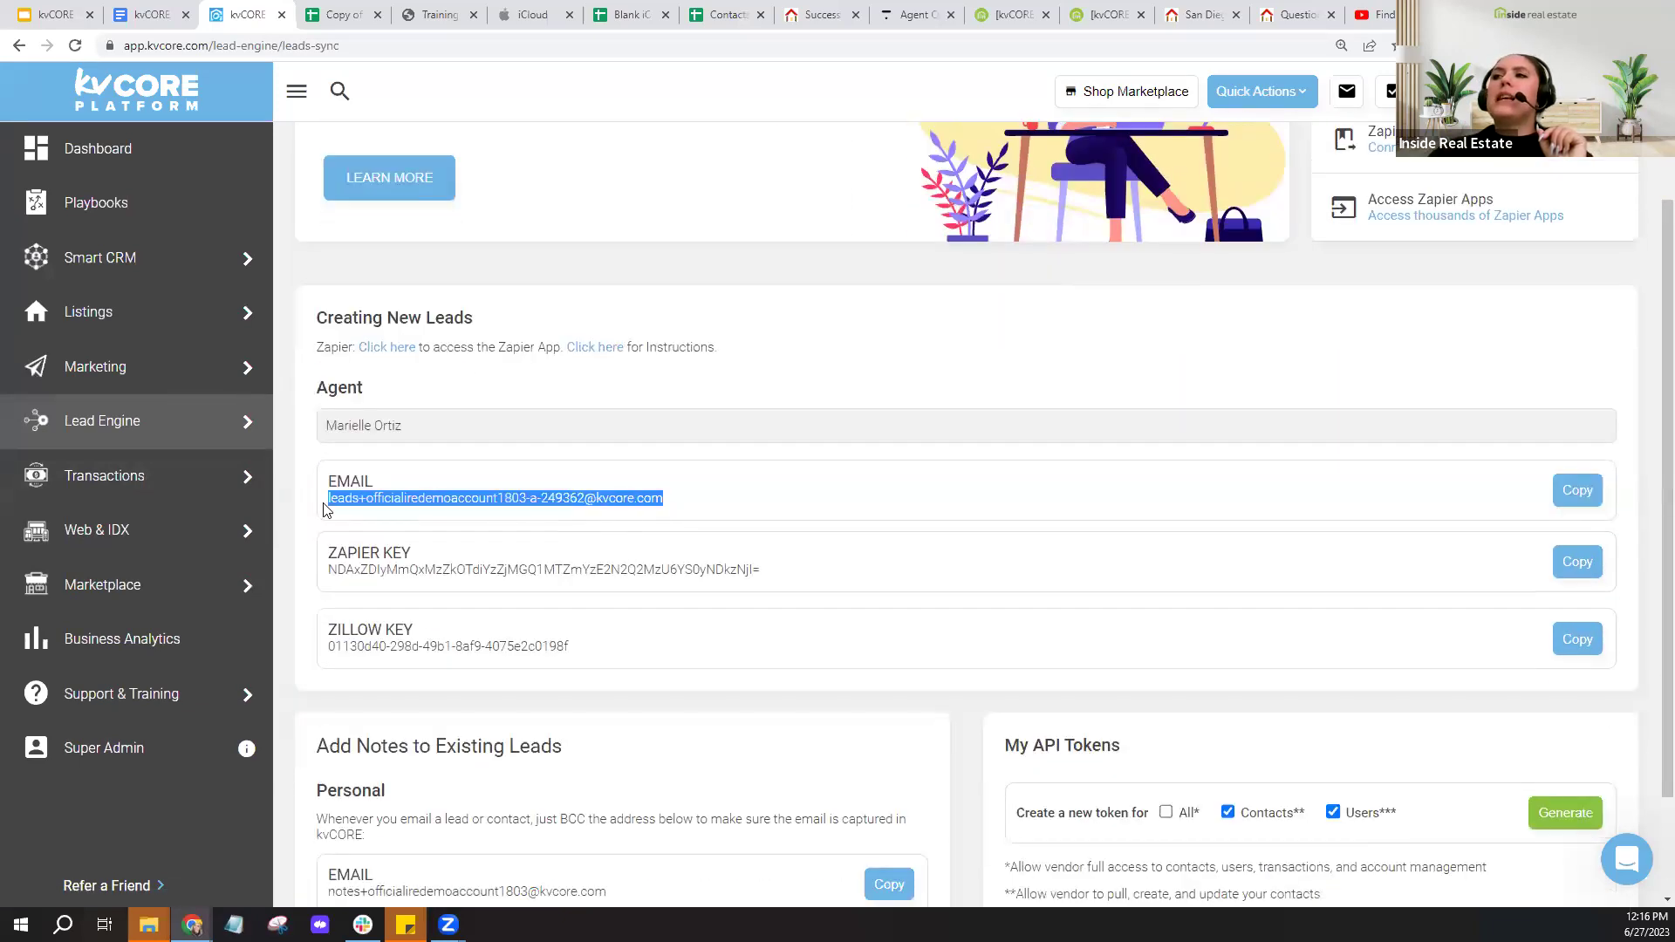
left_click(522, 516)
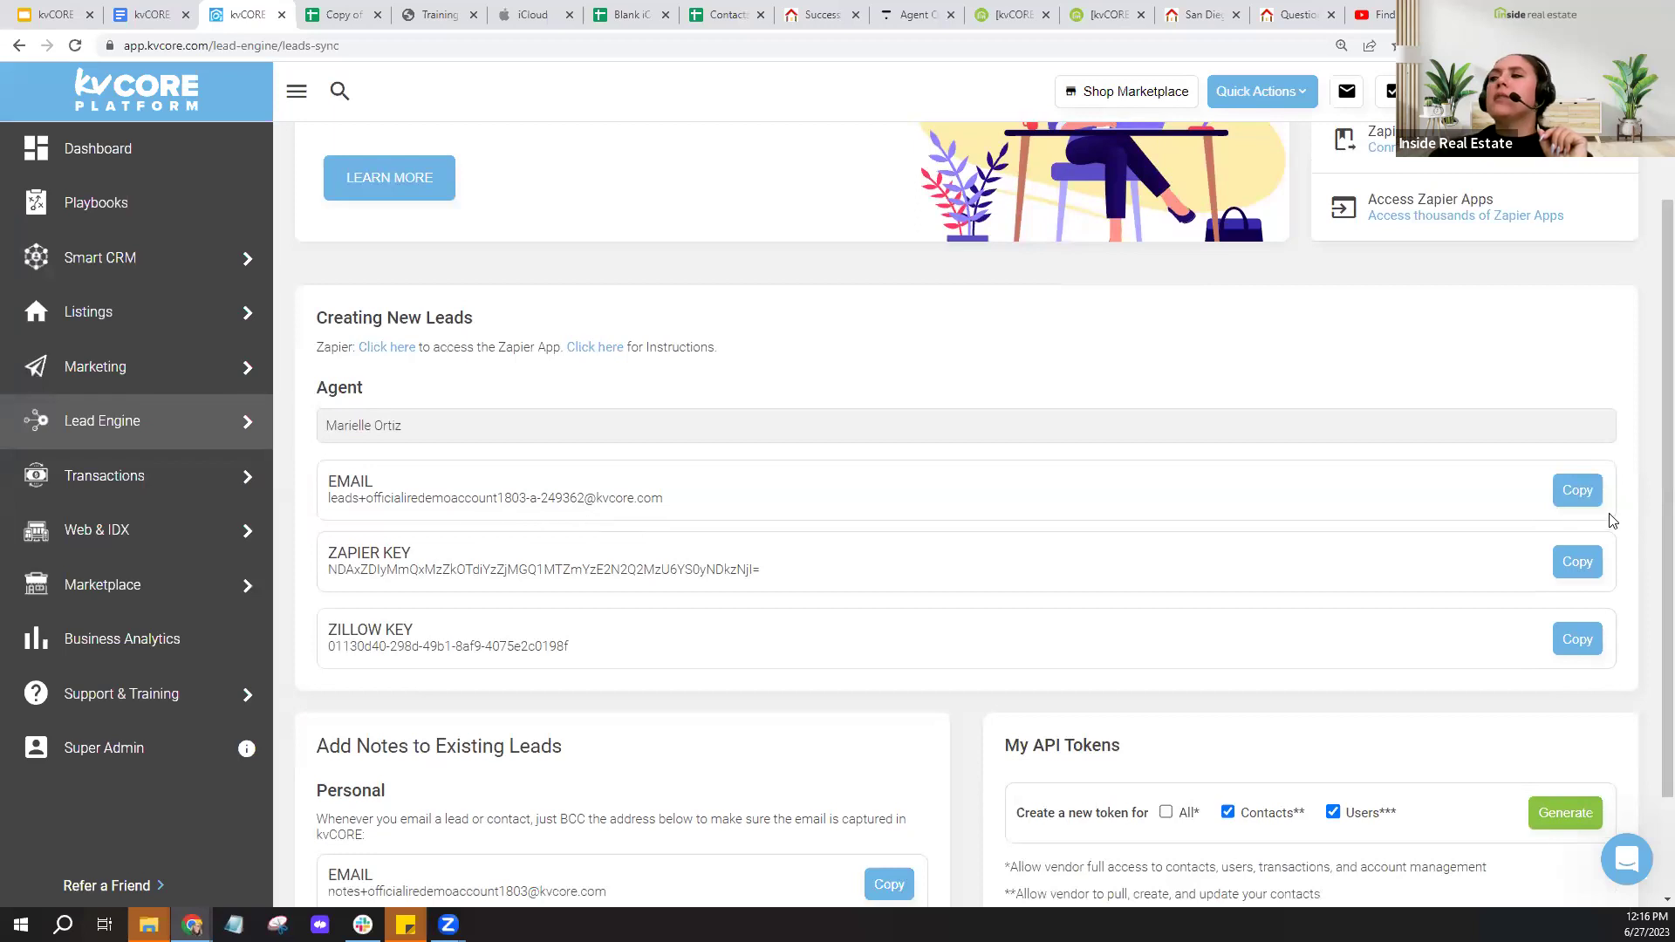
left_click(1581, 509)
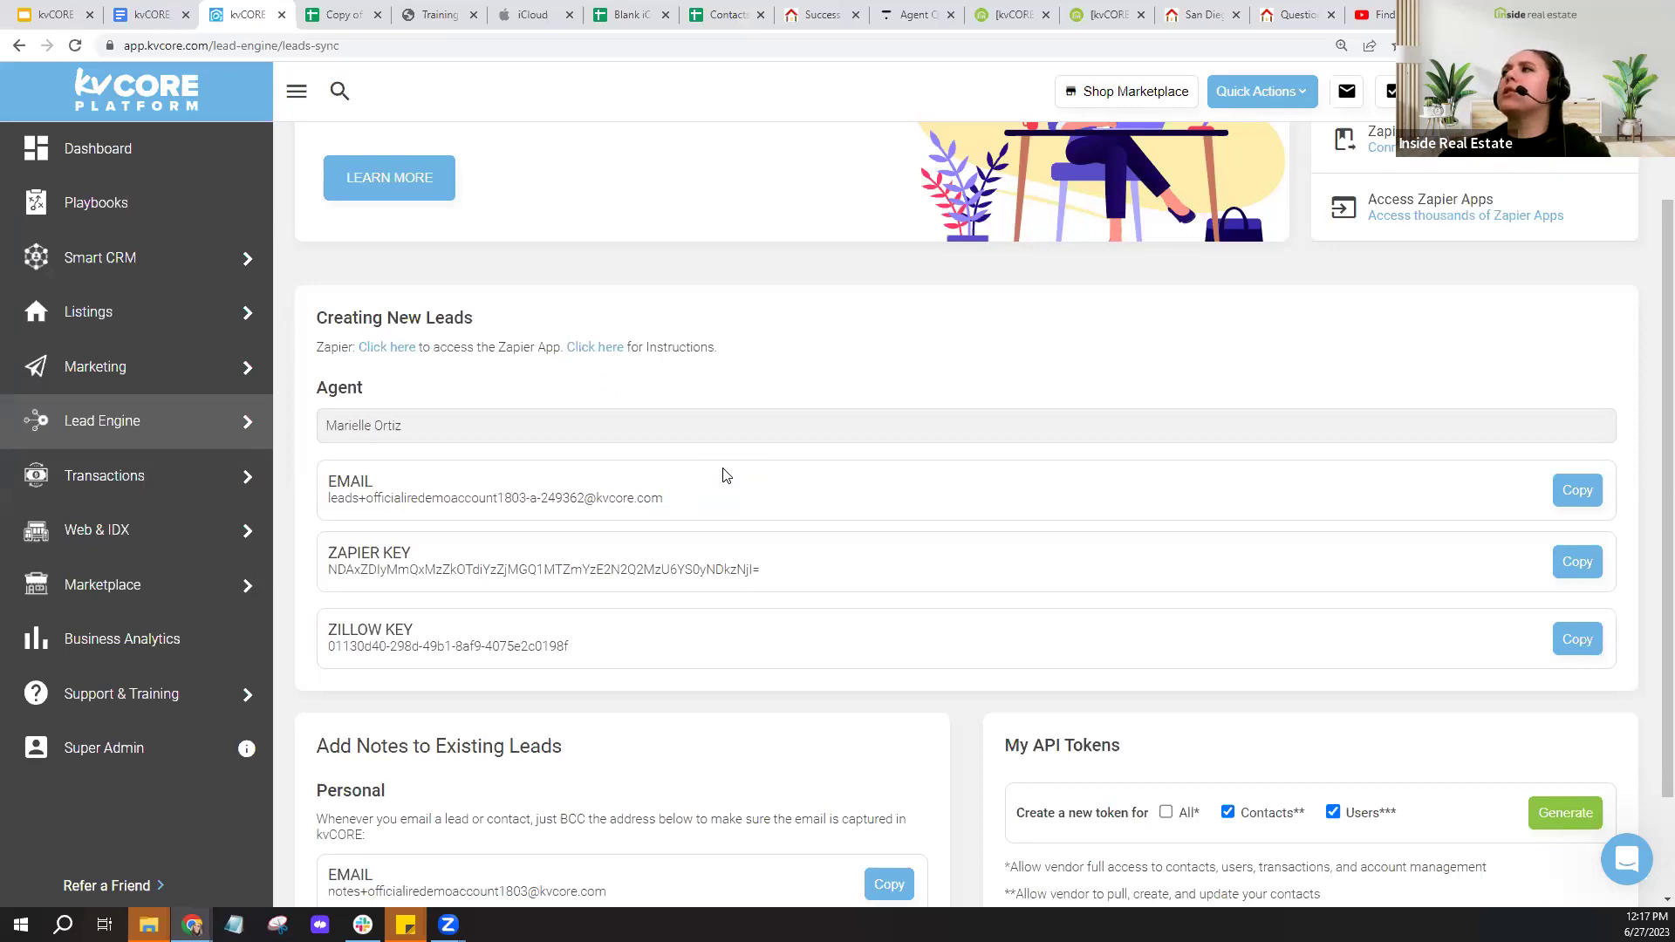
left_click(1377, 15)
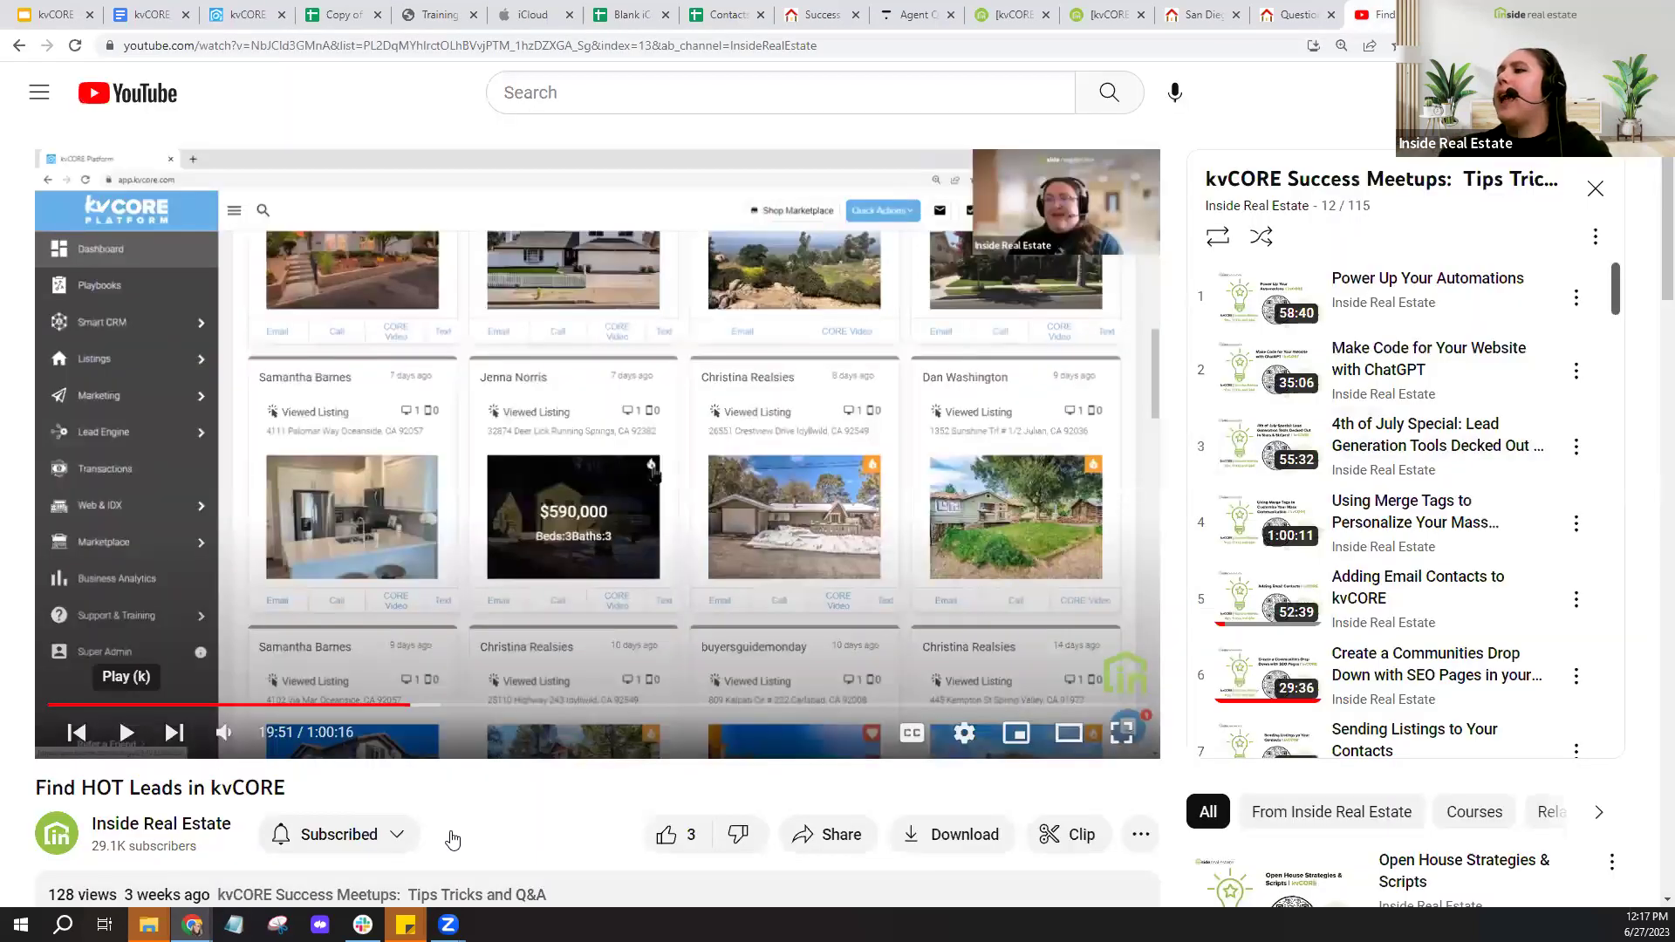
- Open the Inside Real Estate channel, close the miniplayer, and search its videos for 'open house'
left_click(171, 831)
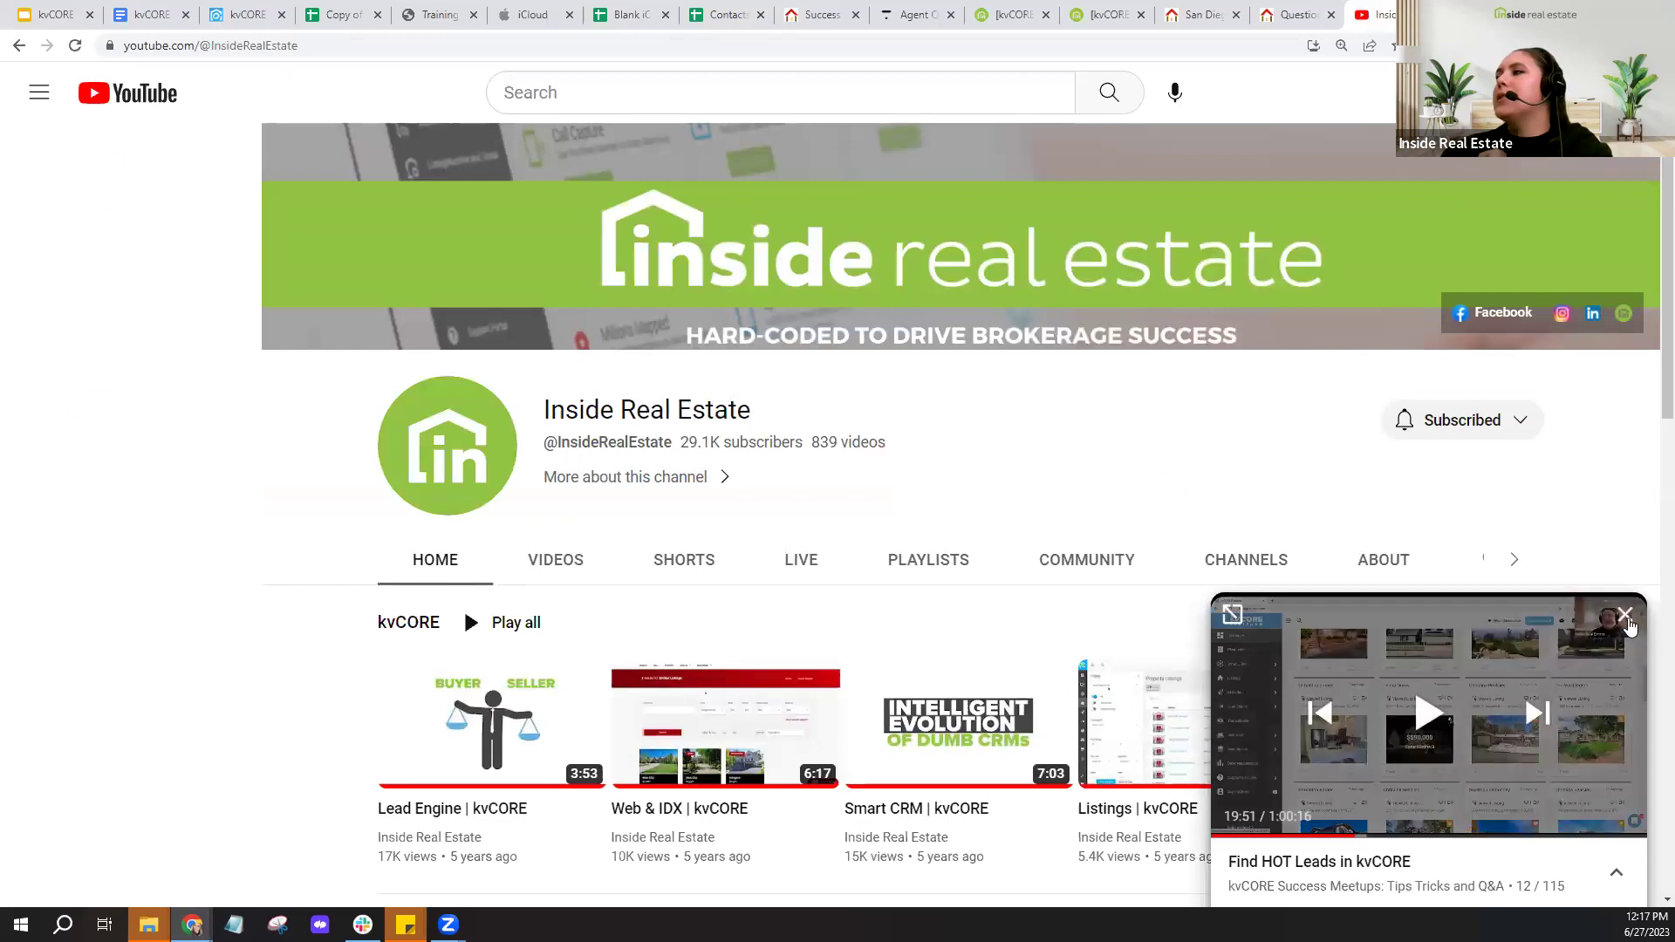
left_click(1640, 626)
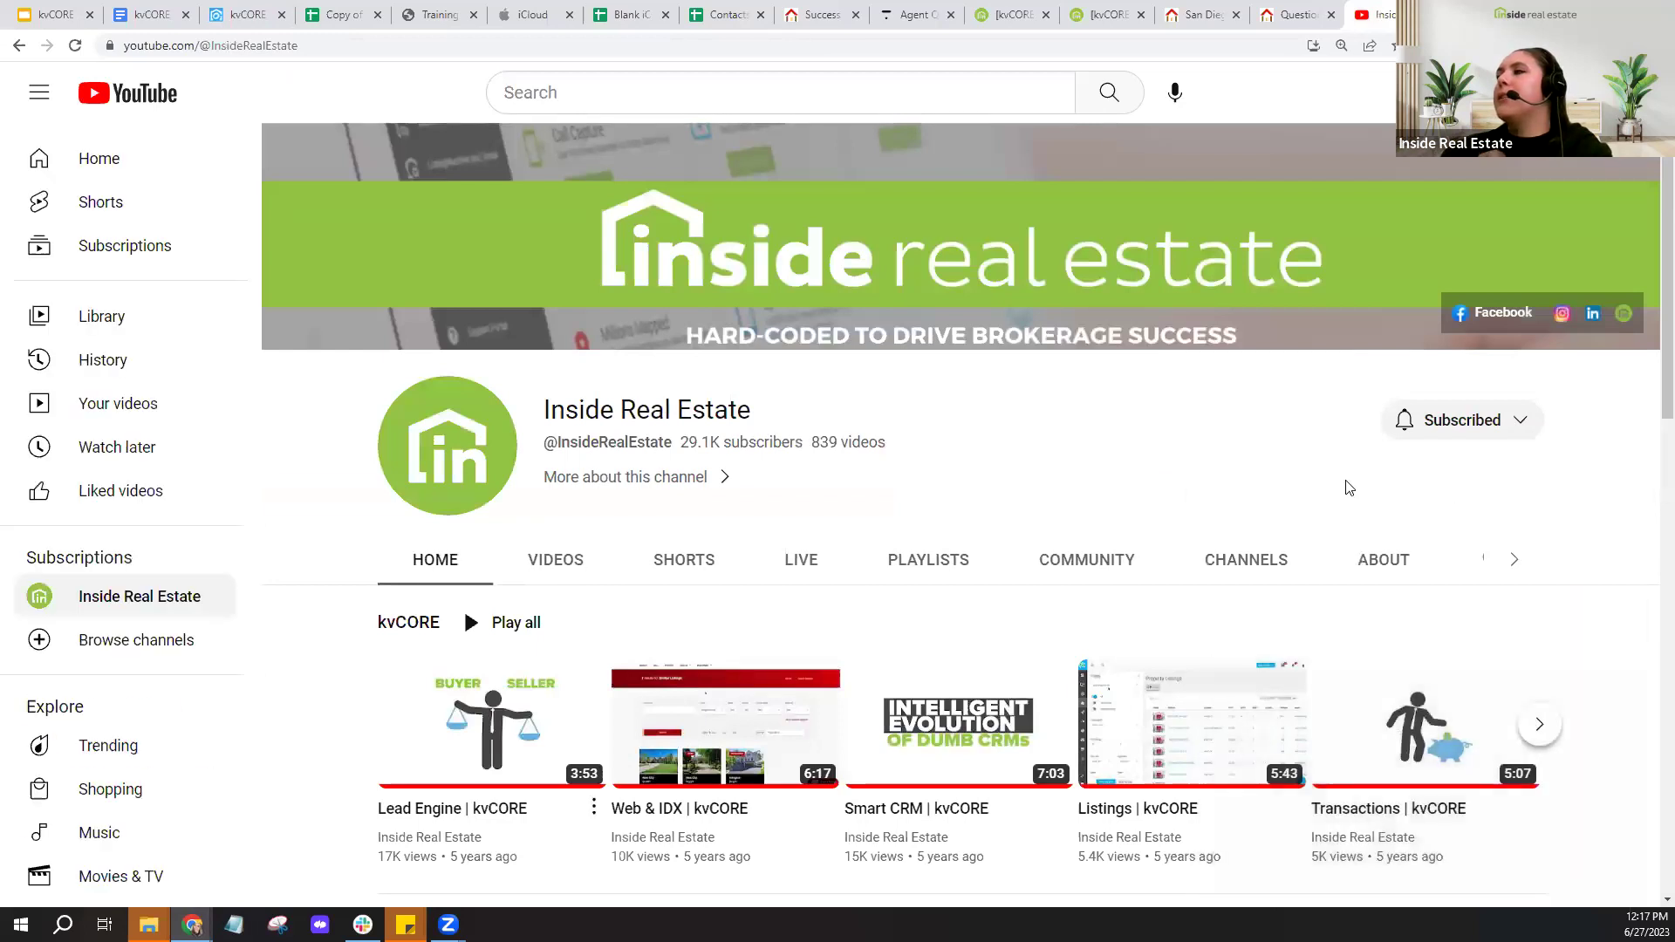
left_click(1483, 560)
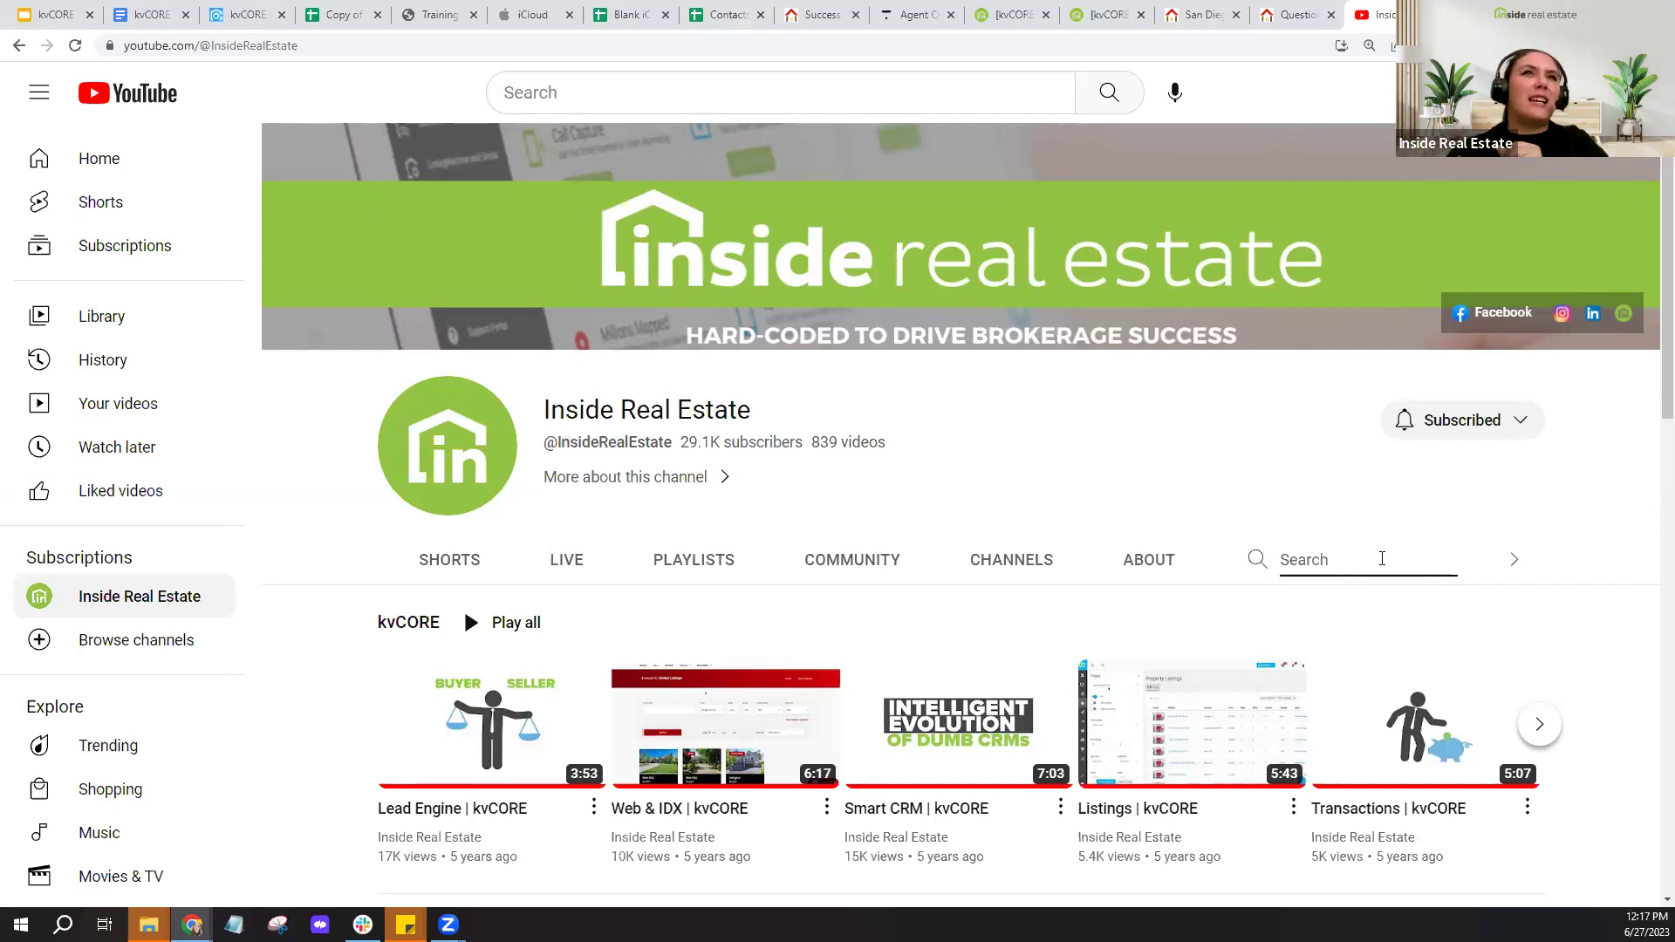
type("o")
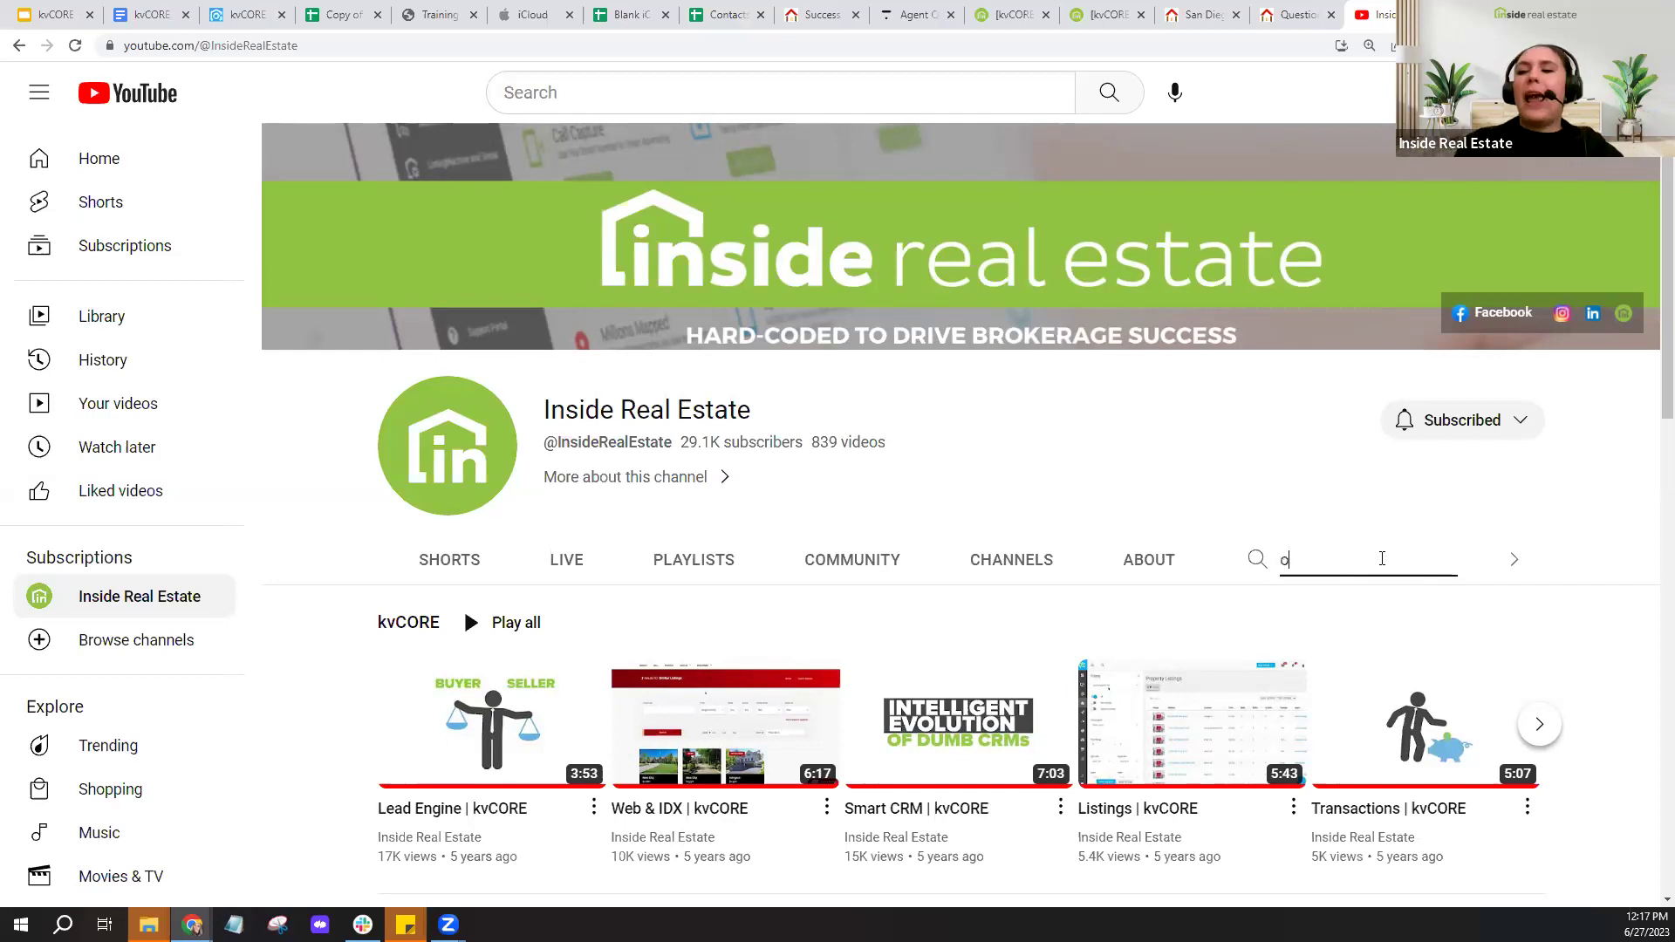
type("pen house")
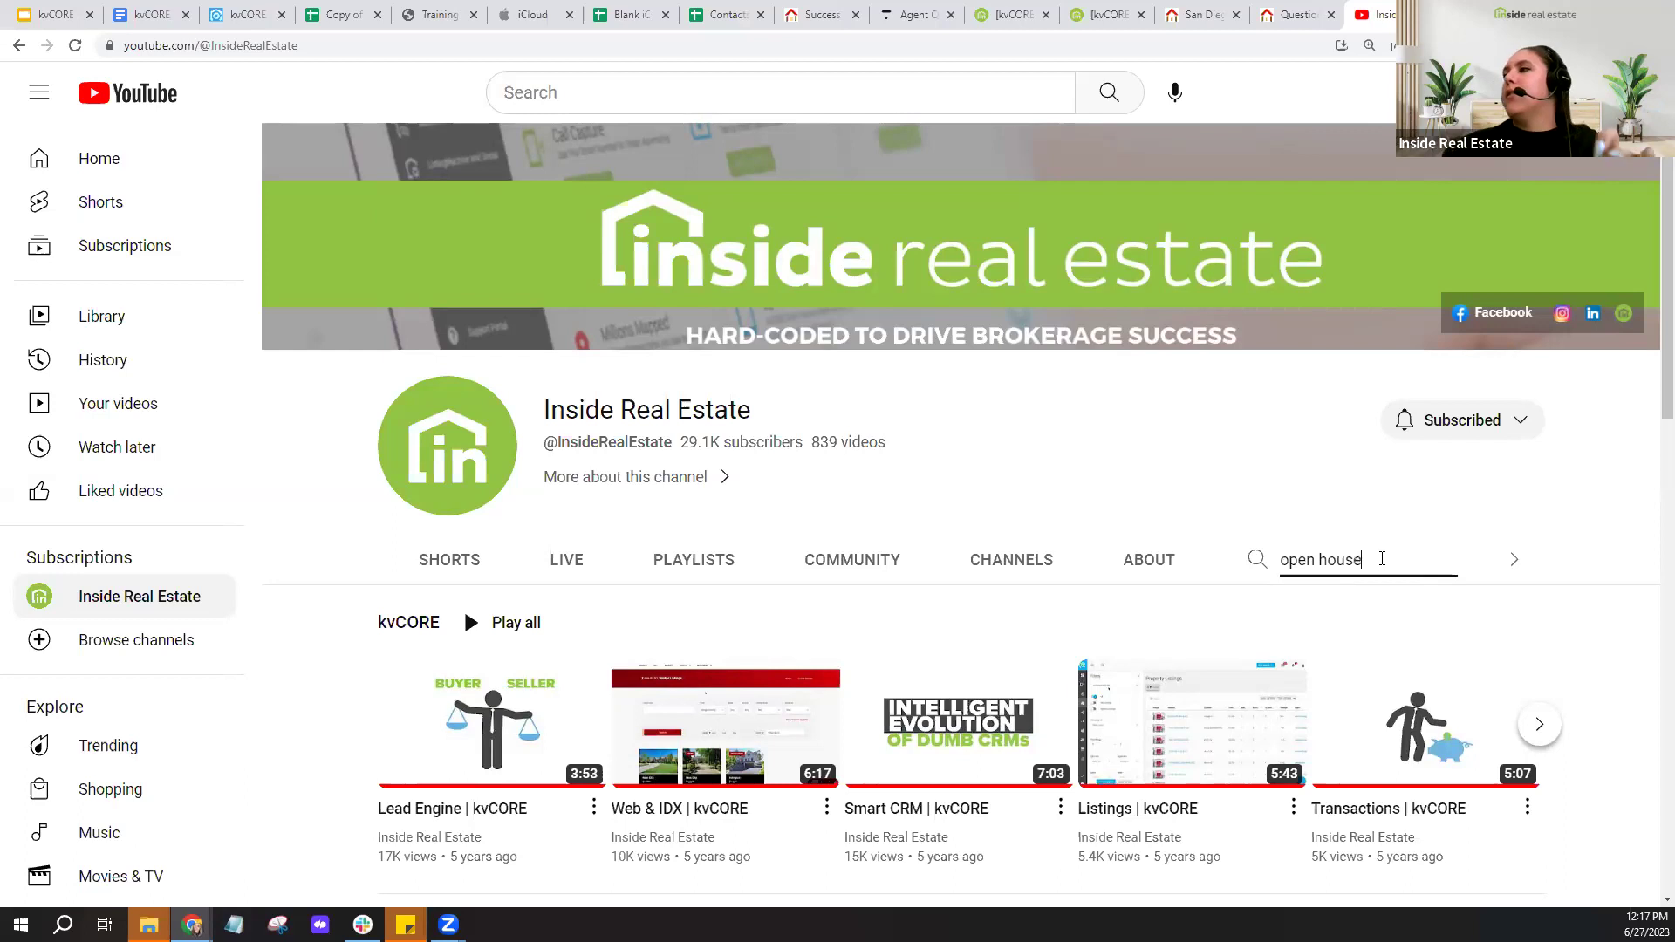
left_click(1259, 565)
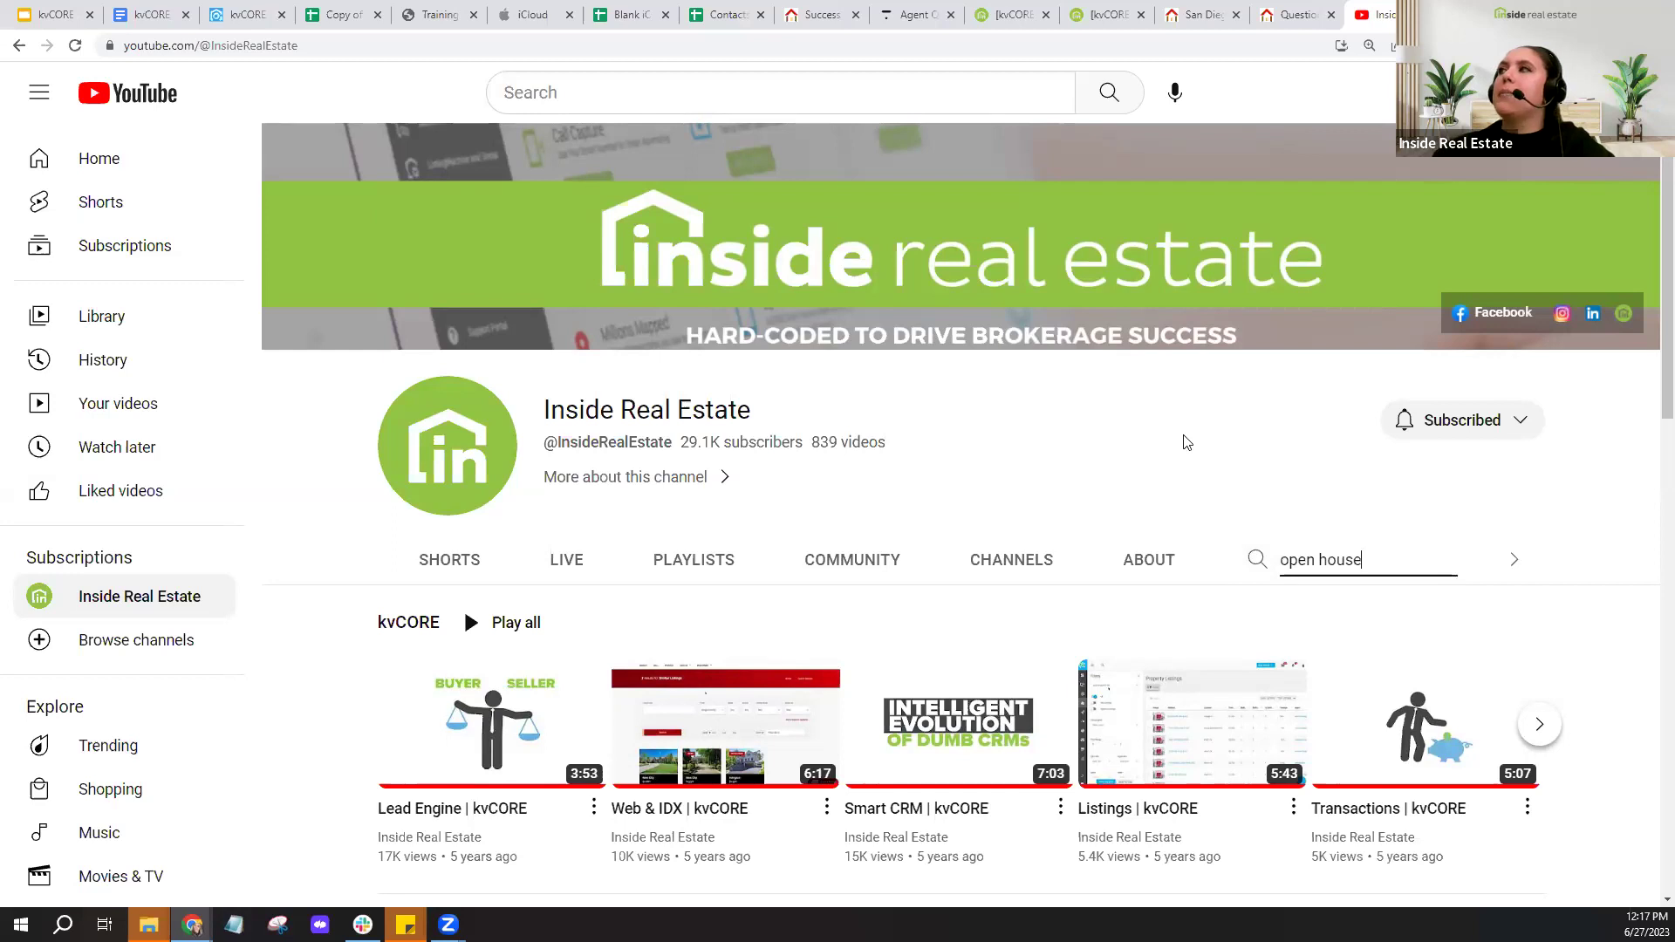
left_click(1258, 565)
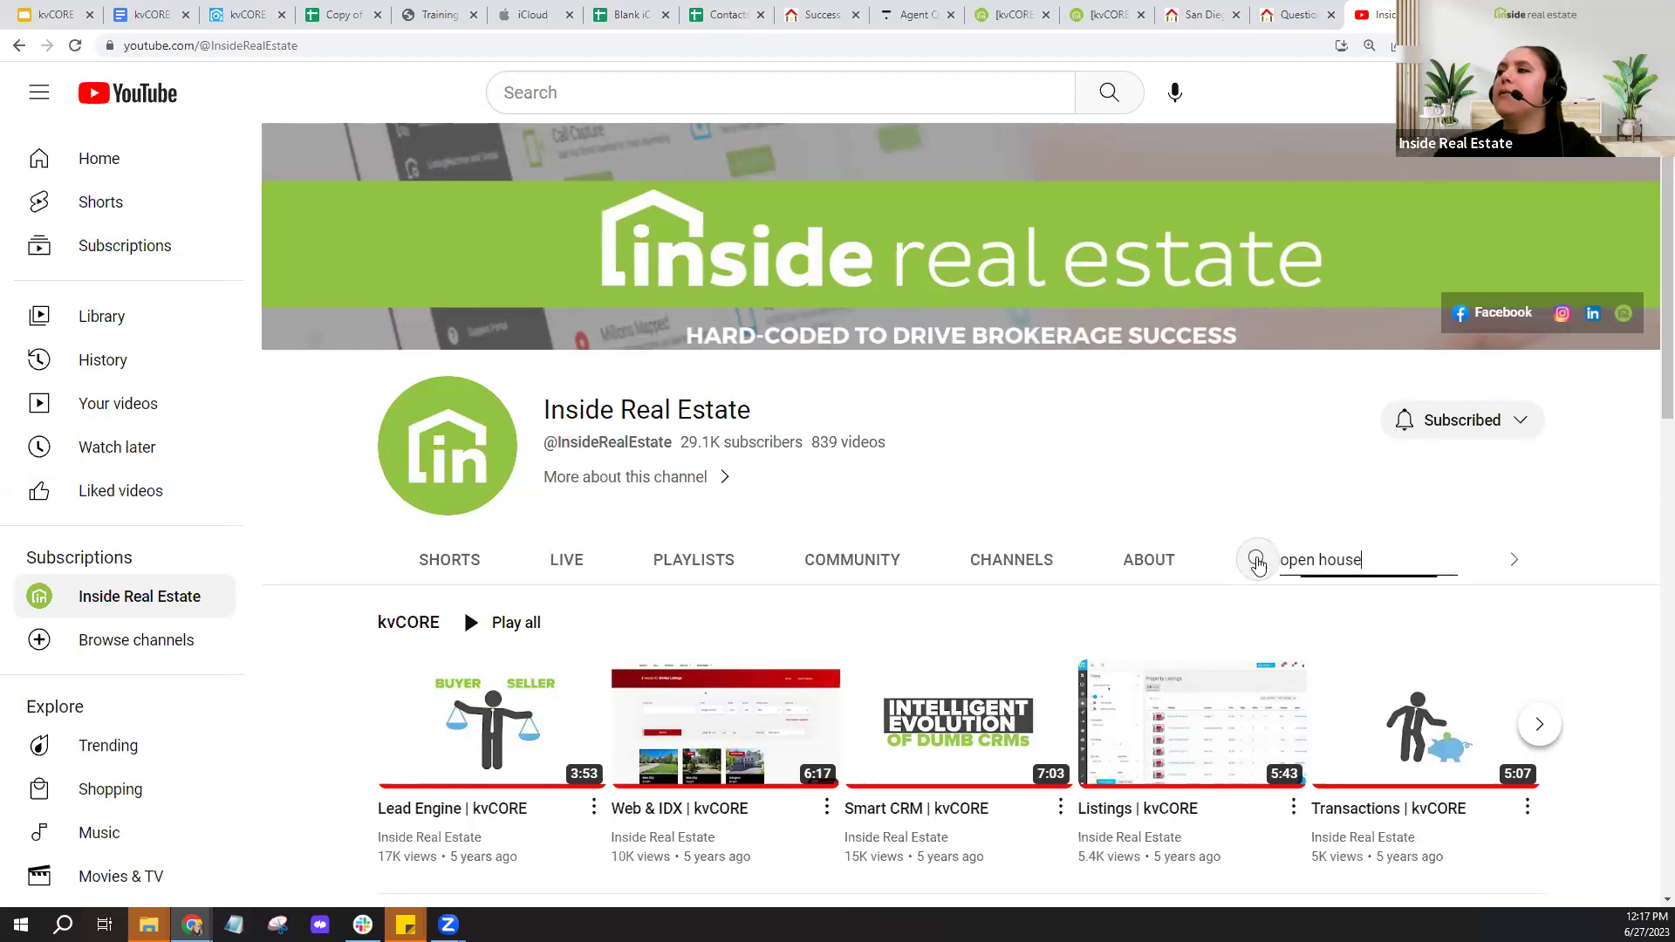
left_click(1371, 561)
key("Return")
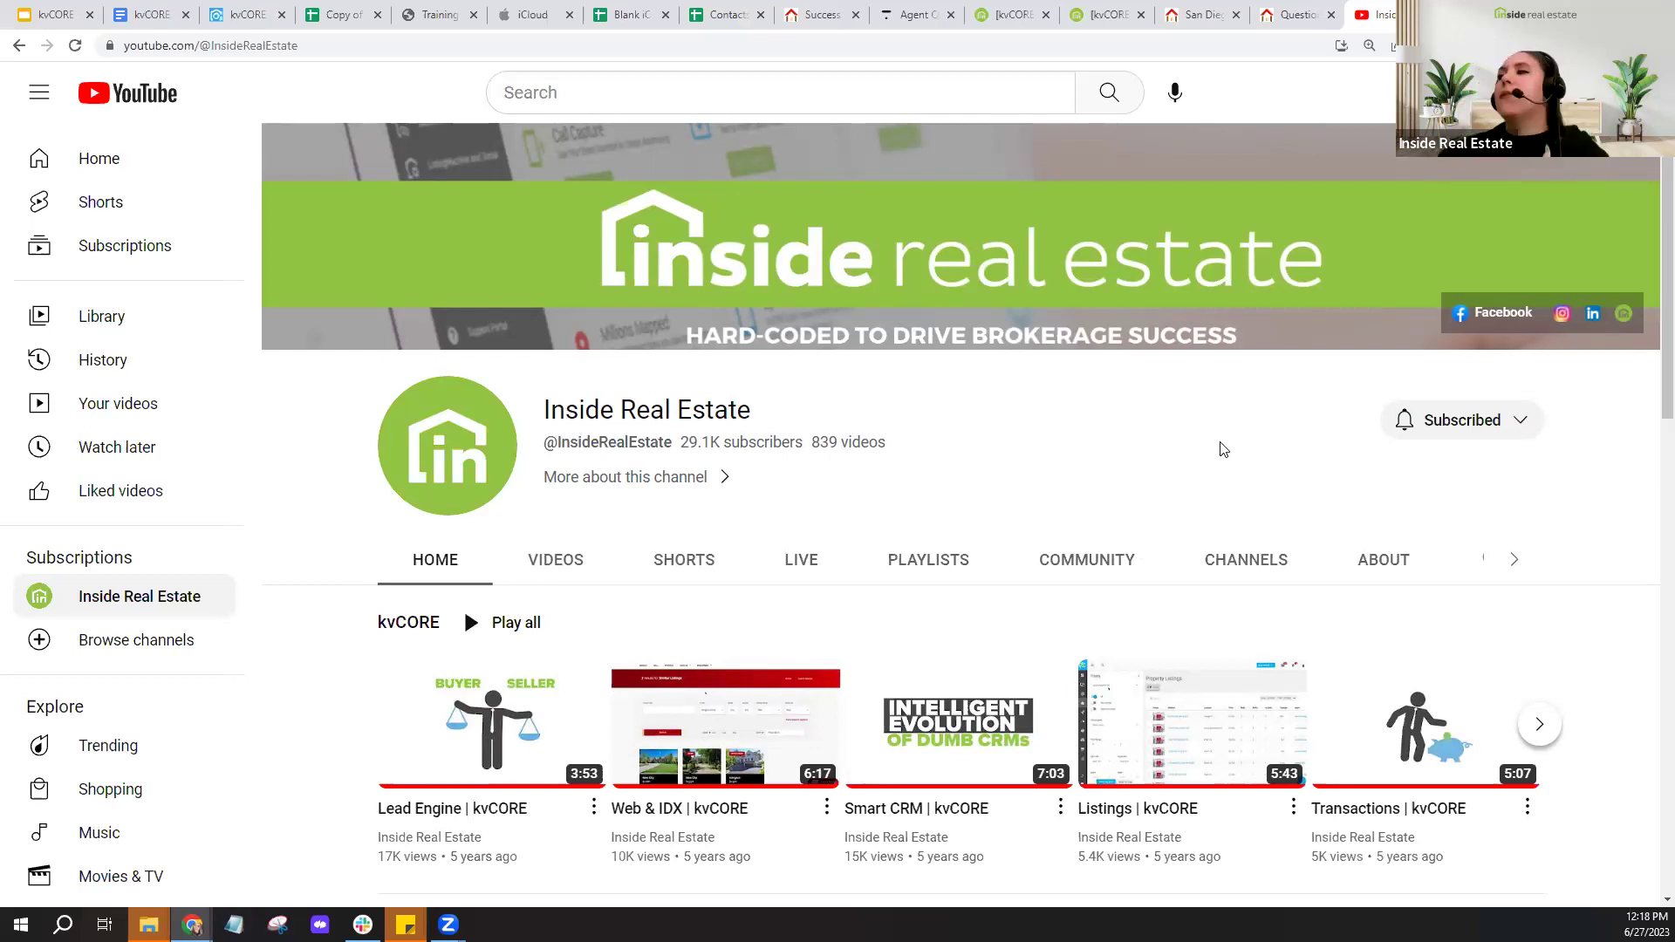
left_click(1483, 560)
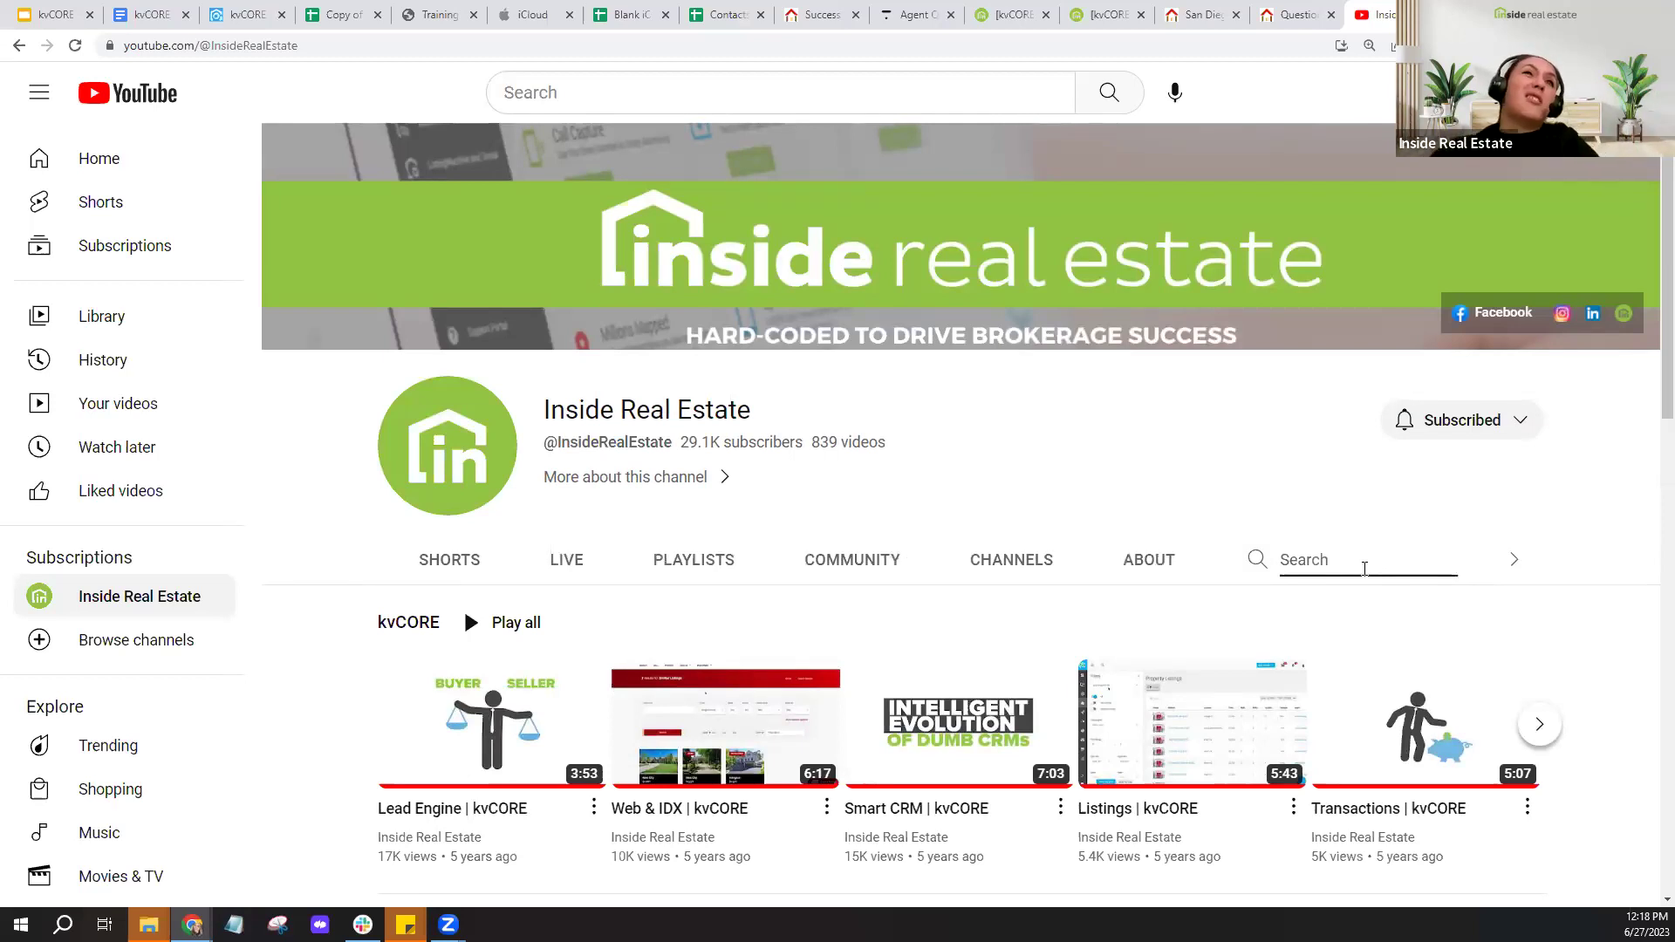
type("open house")
key("Return")
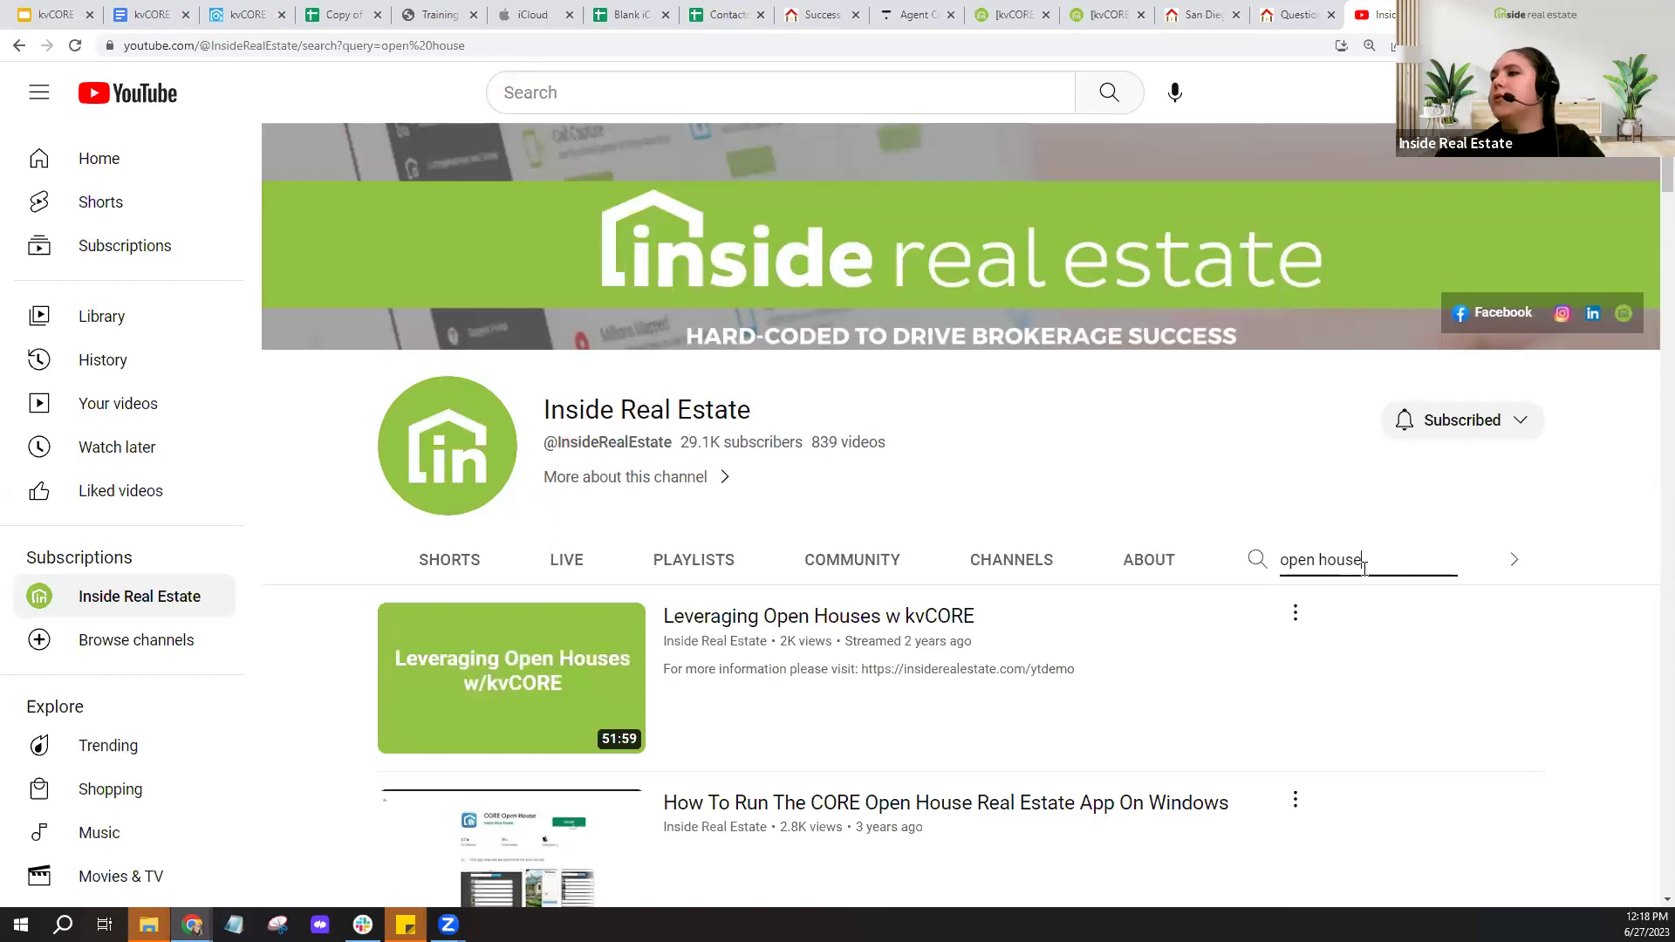
scroll(915, 414, "down", 2)
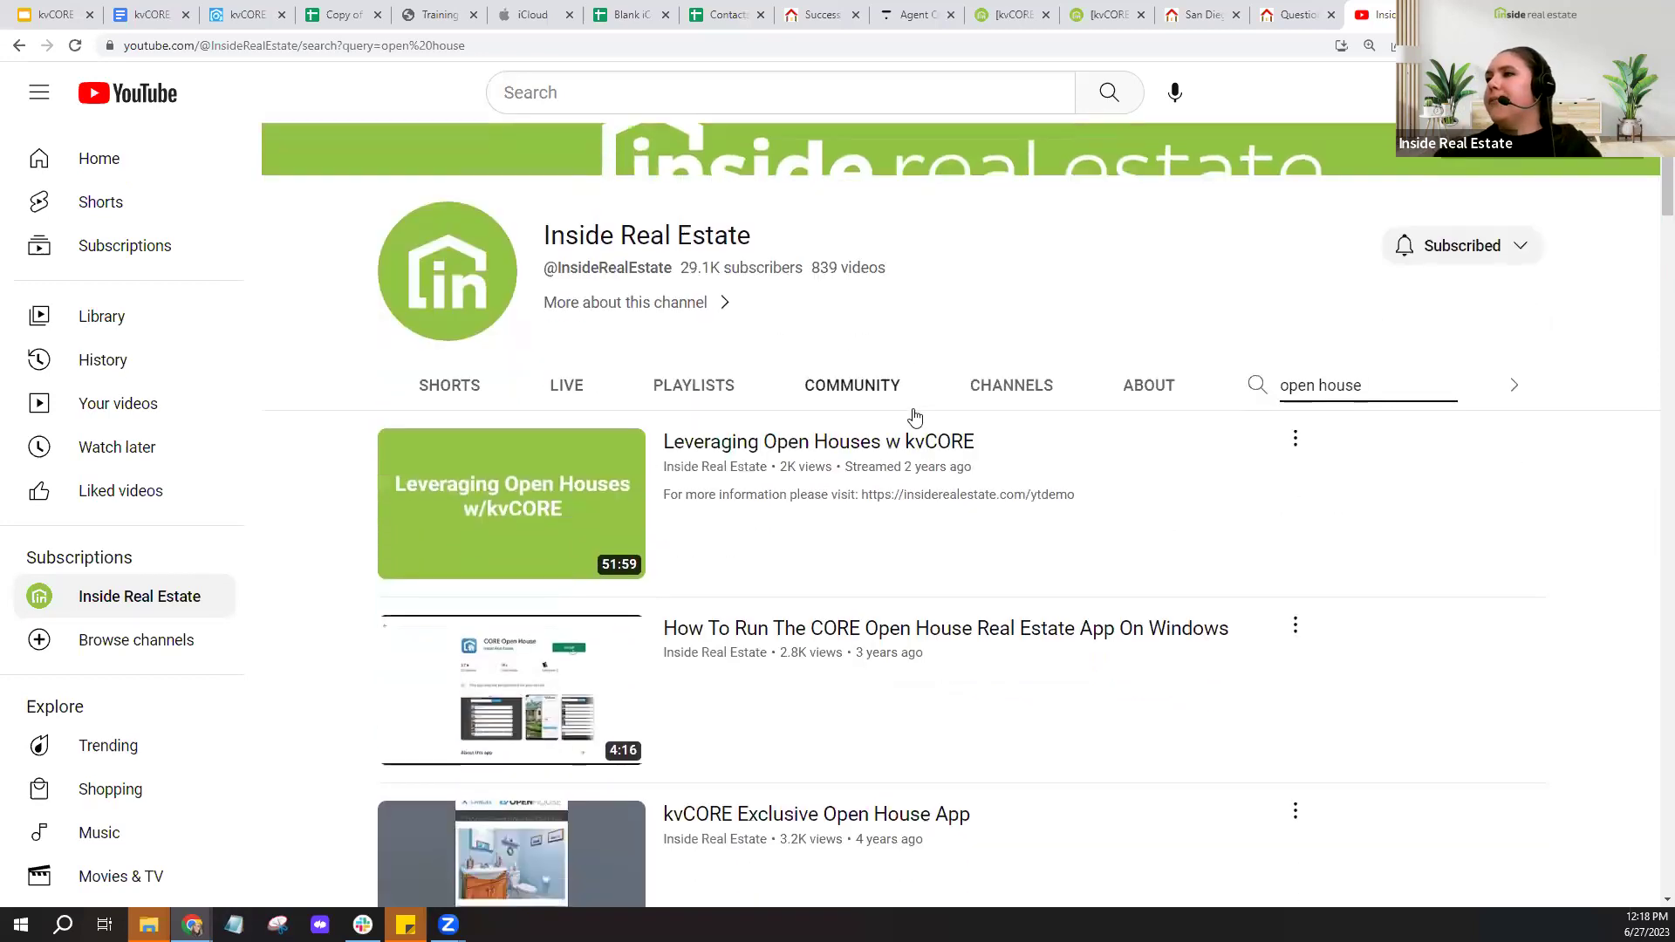
scroll(915, 414, "down", 3)
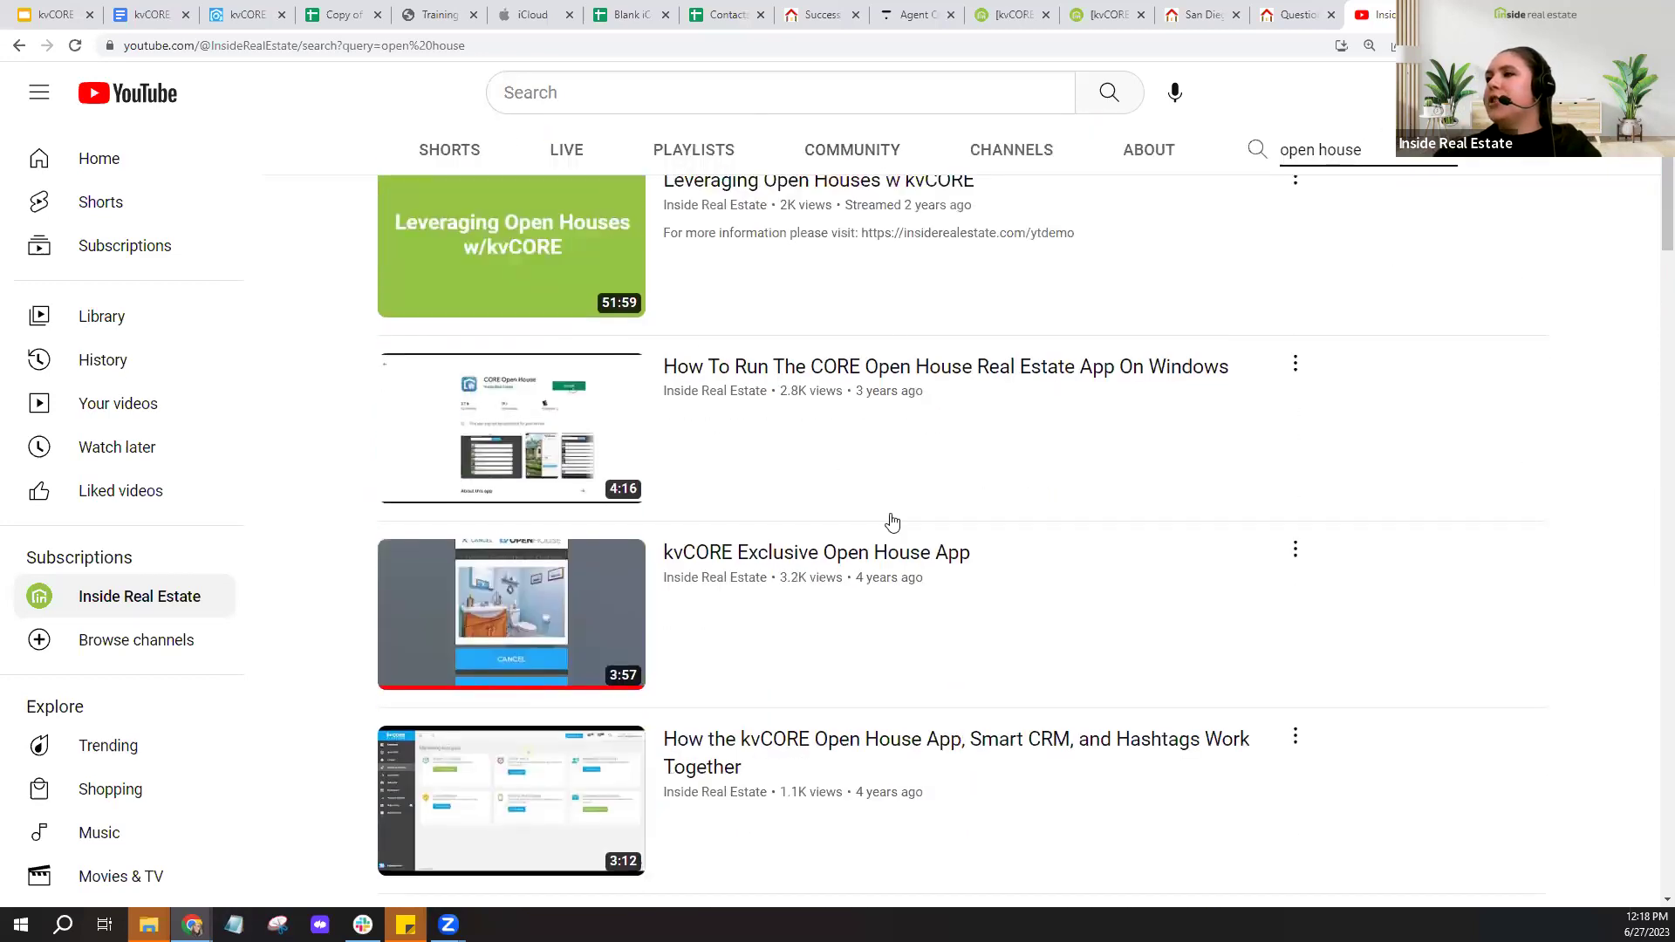
scroll(892, 521, "down", 5)
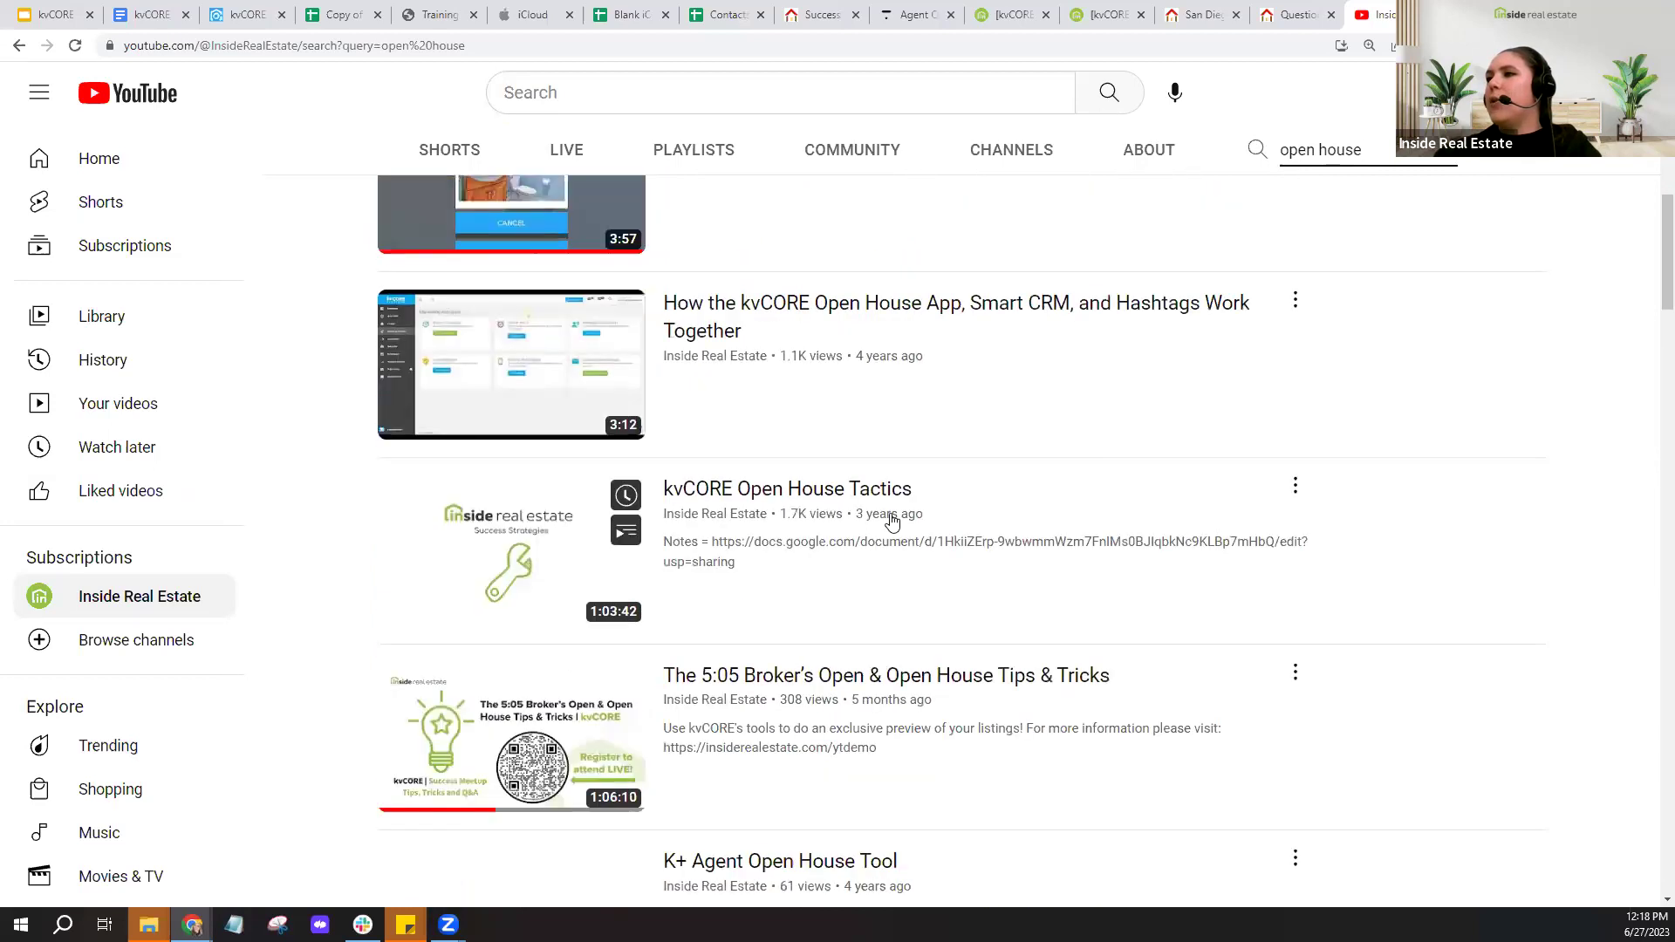
scroll(892, 521, "down", 4)
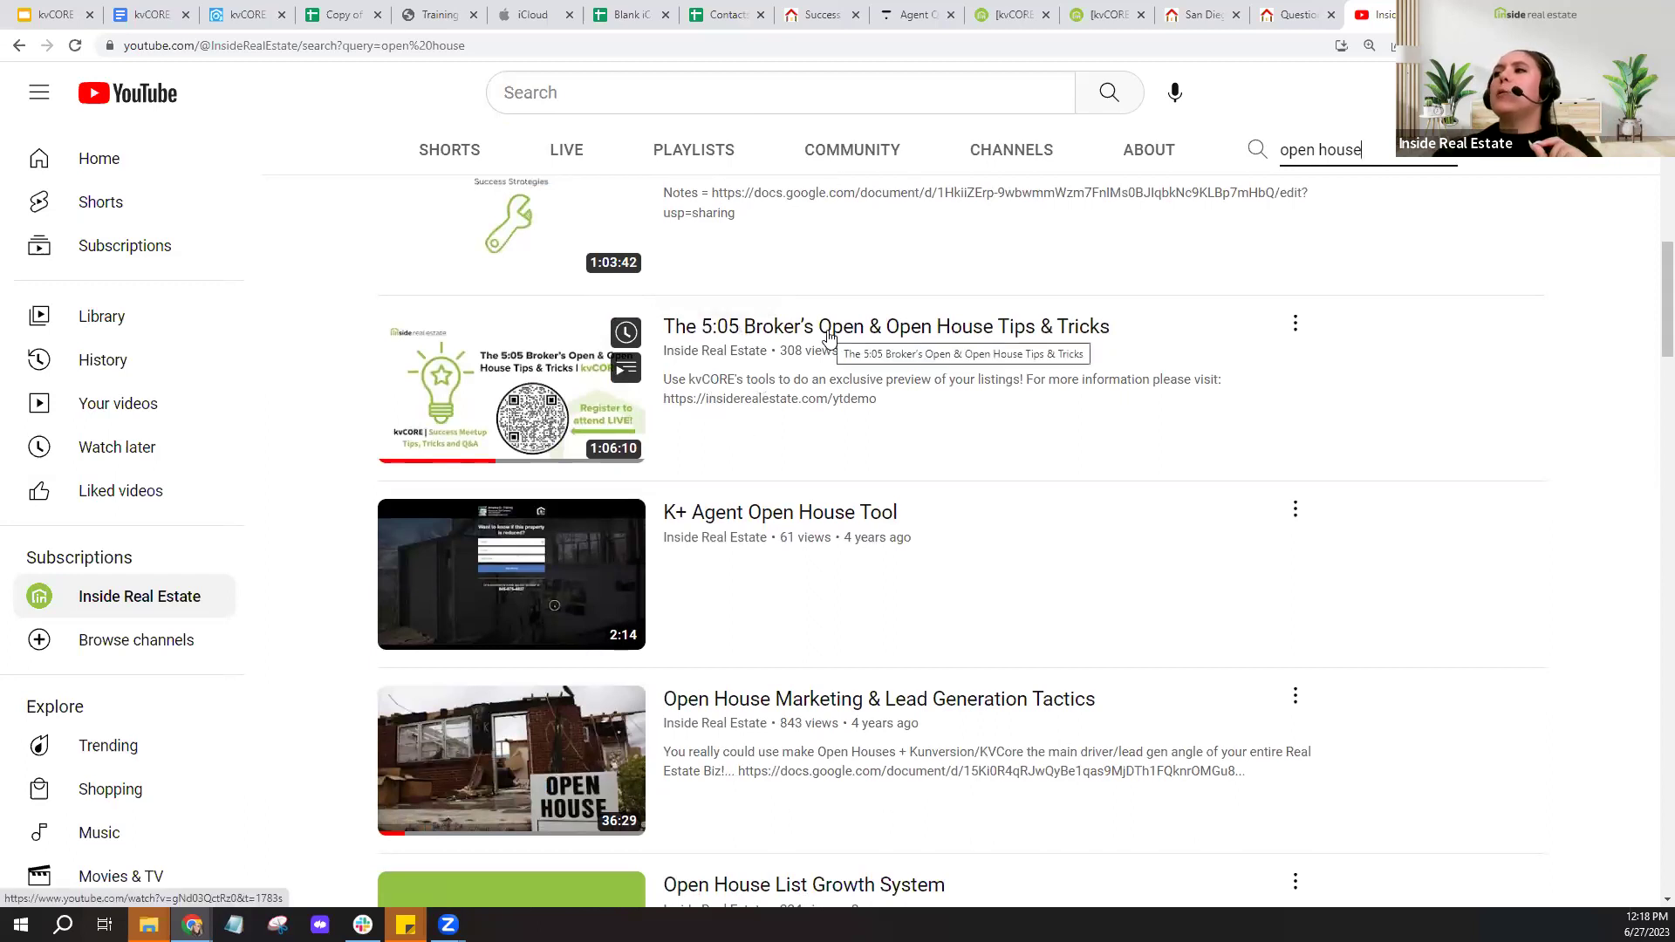
scroll(829, 336, "down", 7)
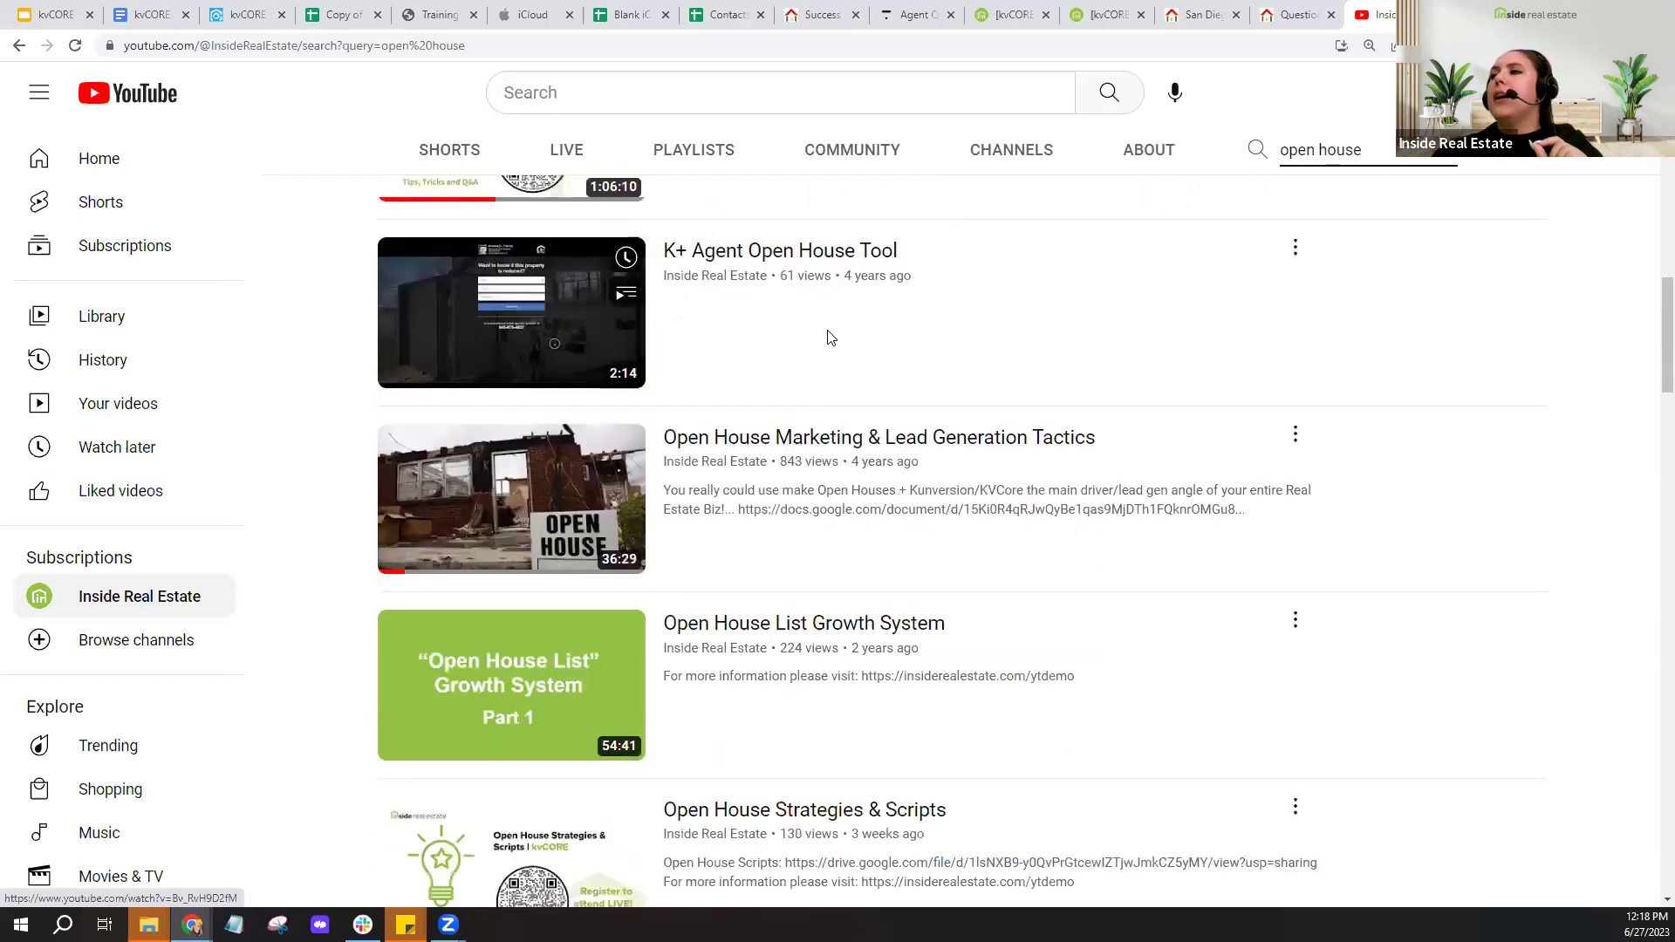
scroll(829, 339, "down", 2)
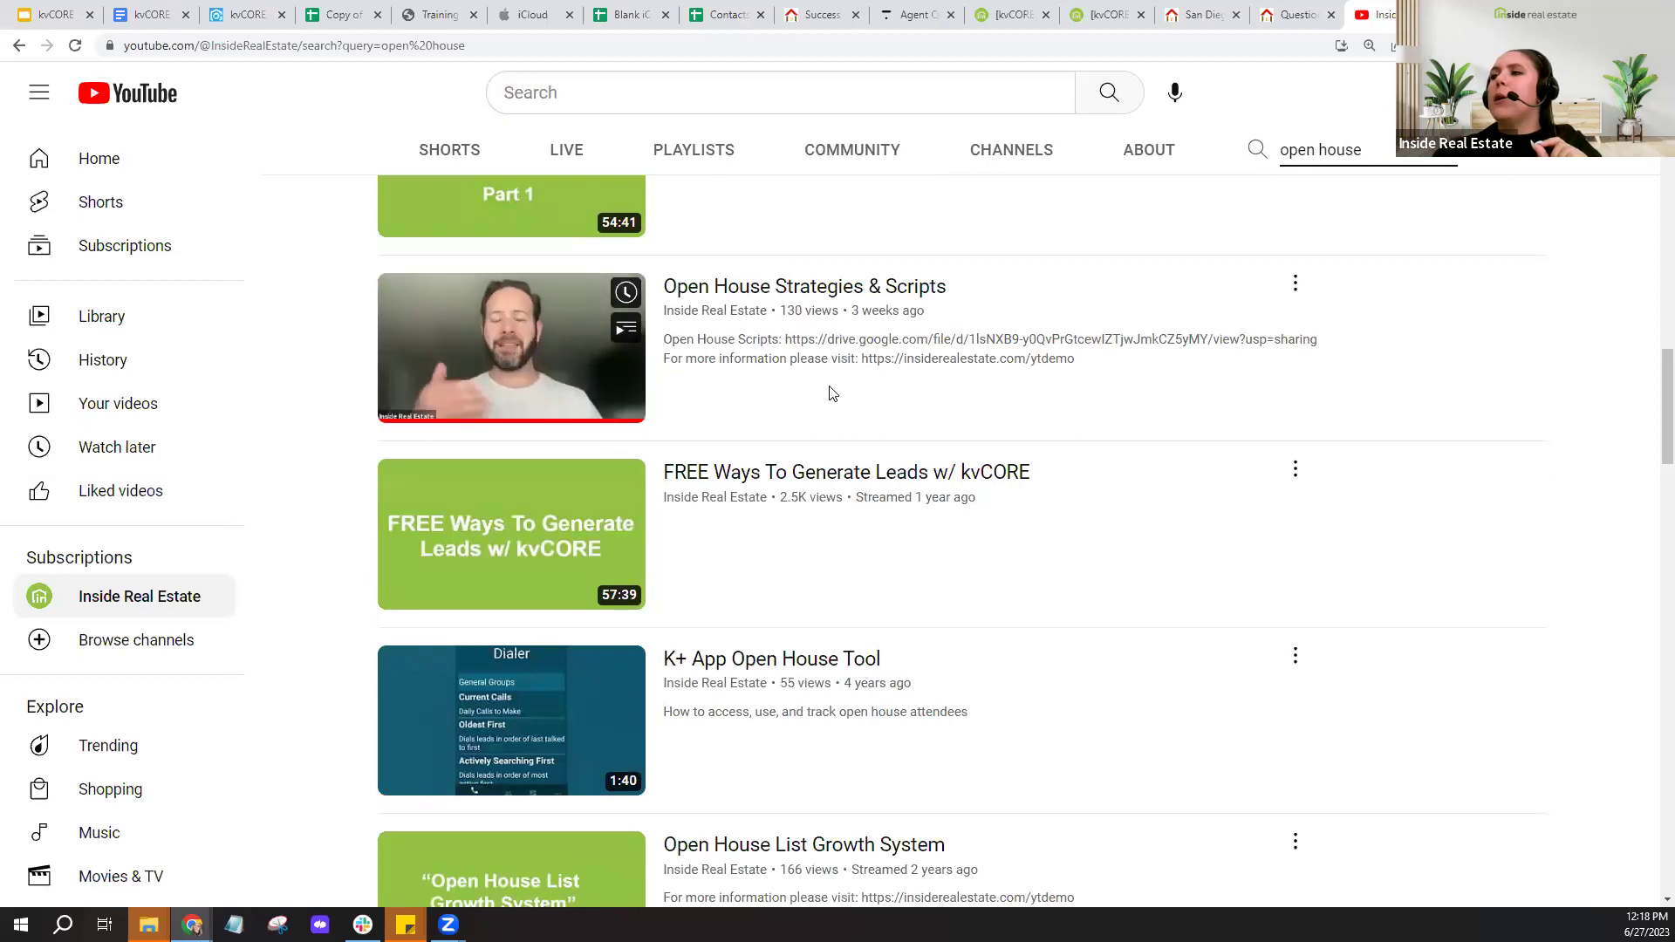
scroll(831, 394, "down", 6)
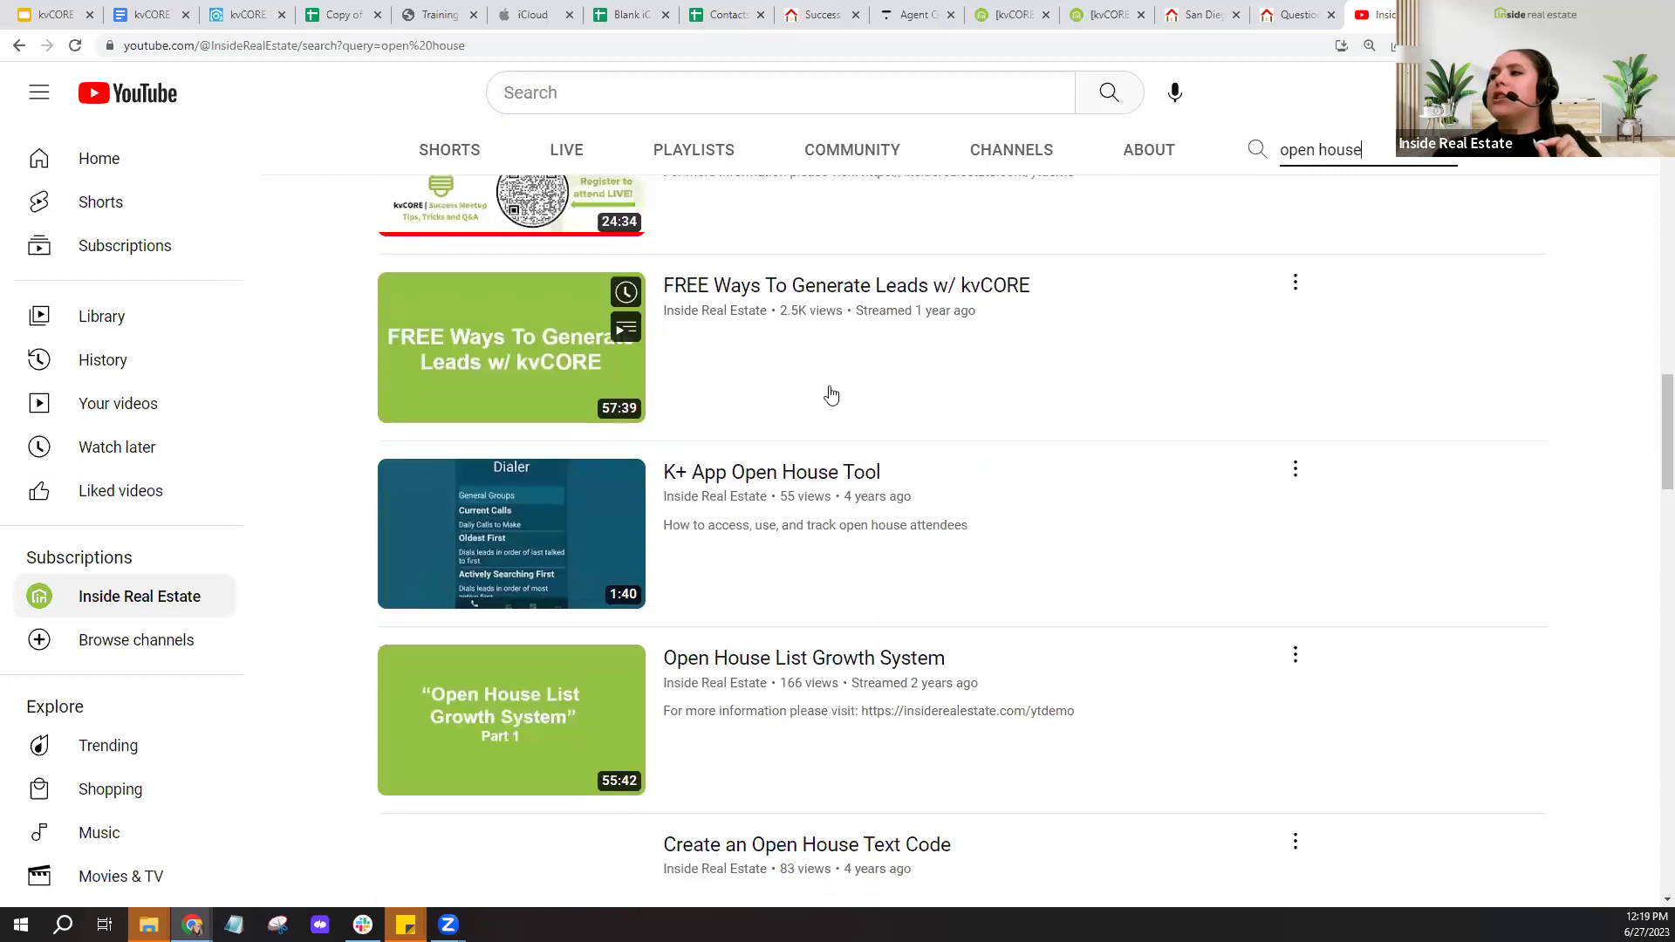
scroll(830, 394, "down", 8)
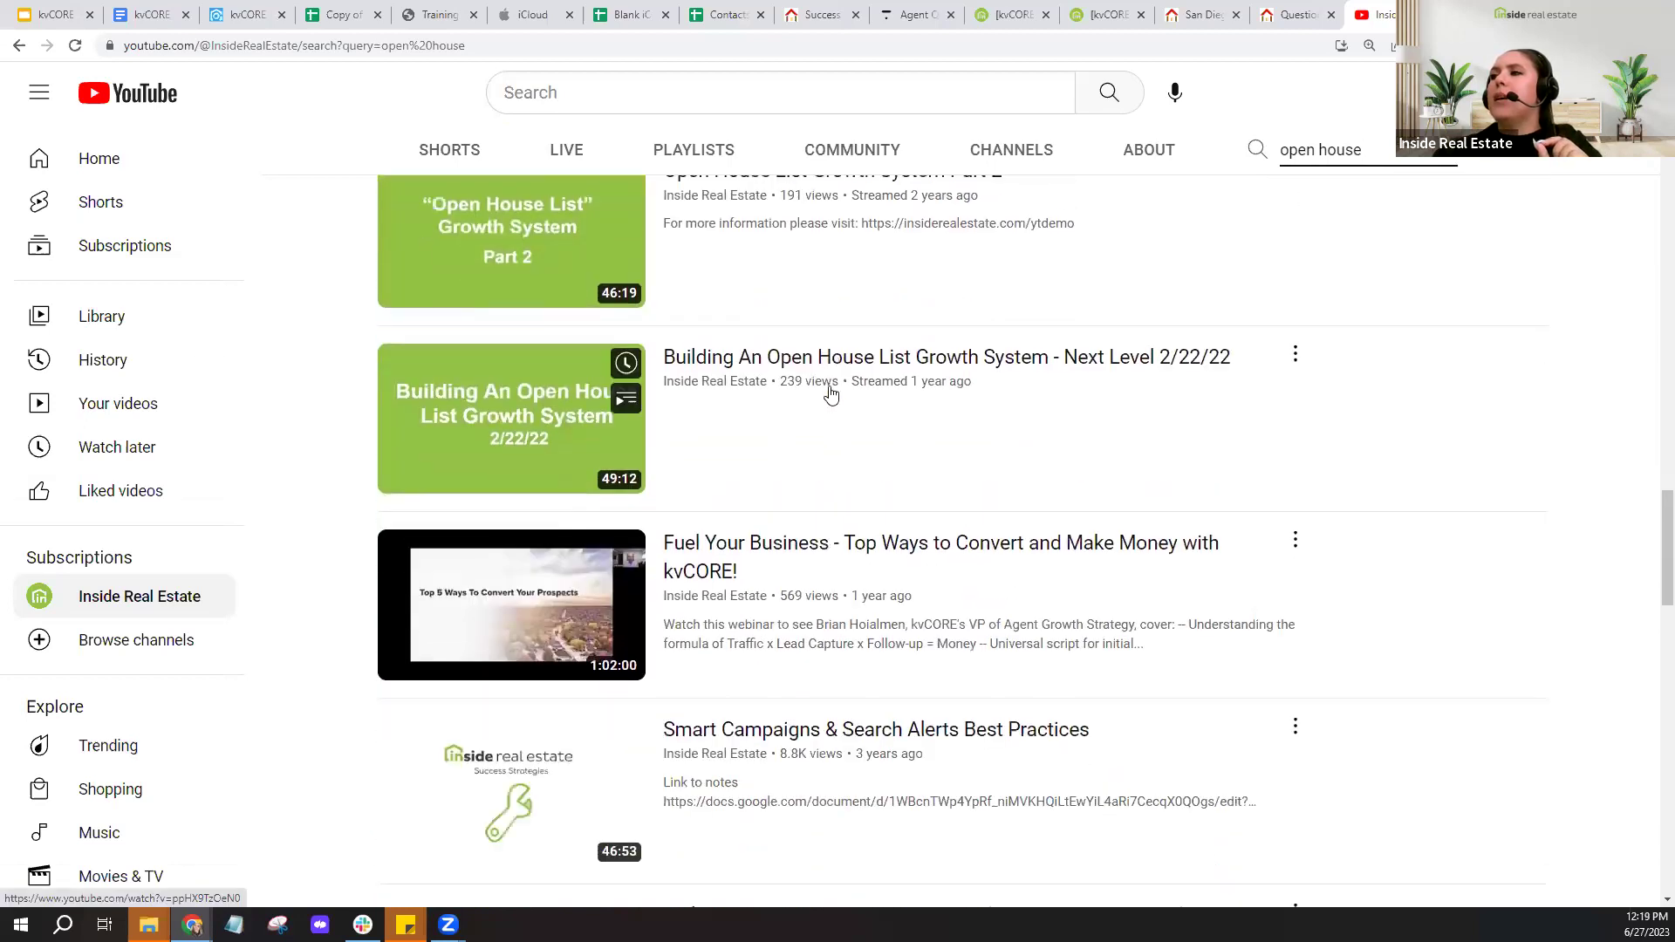
scroll(831, 393, "down", 5)
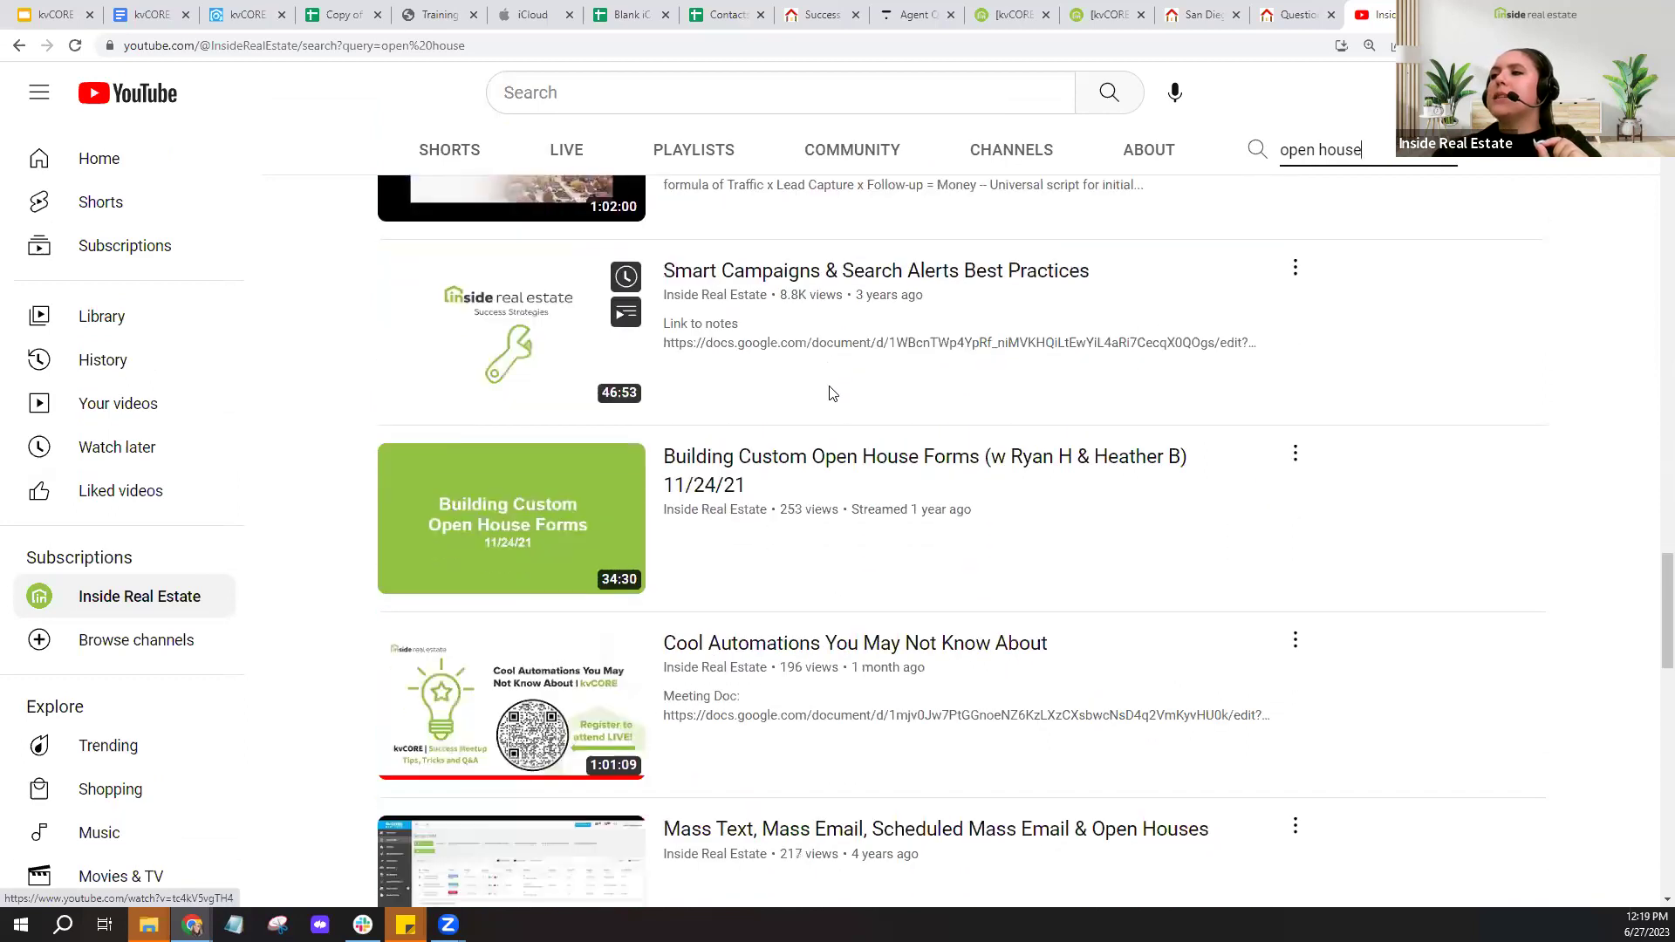
scroll(831, 394, "down", 1)
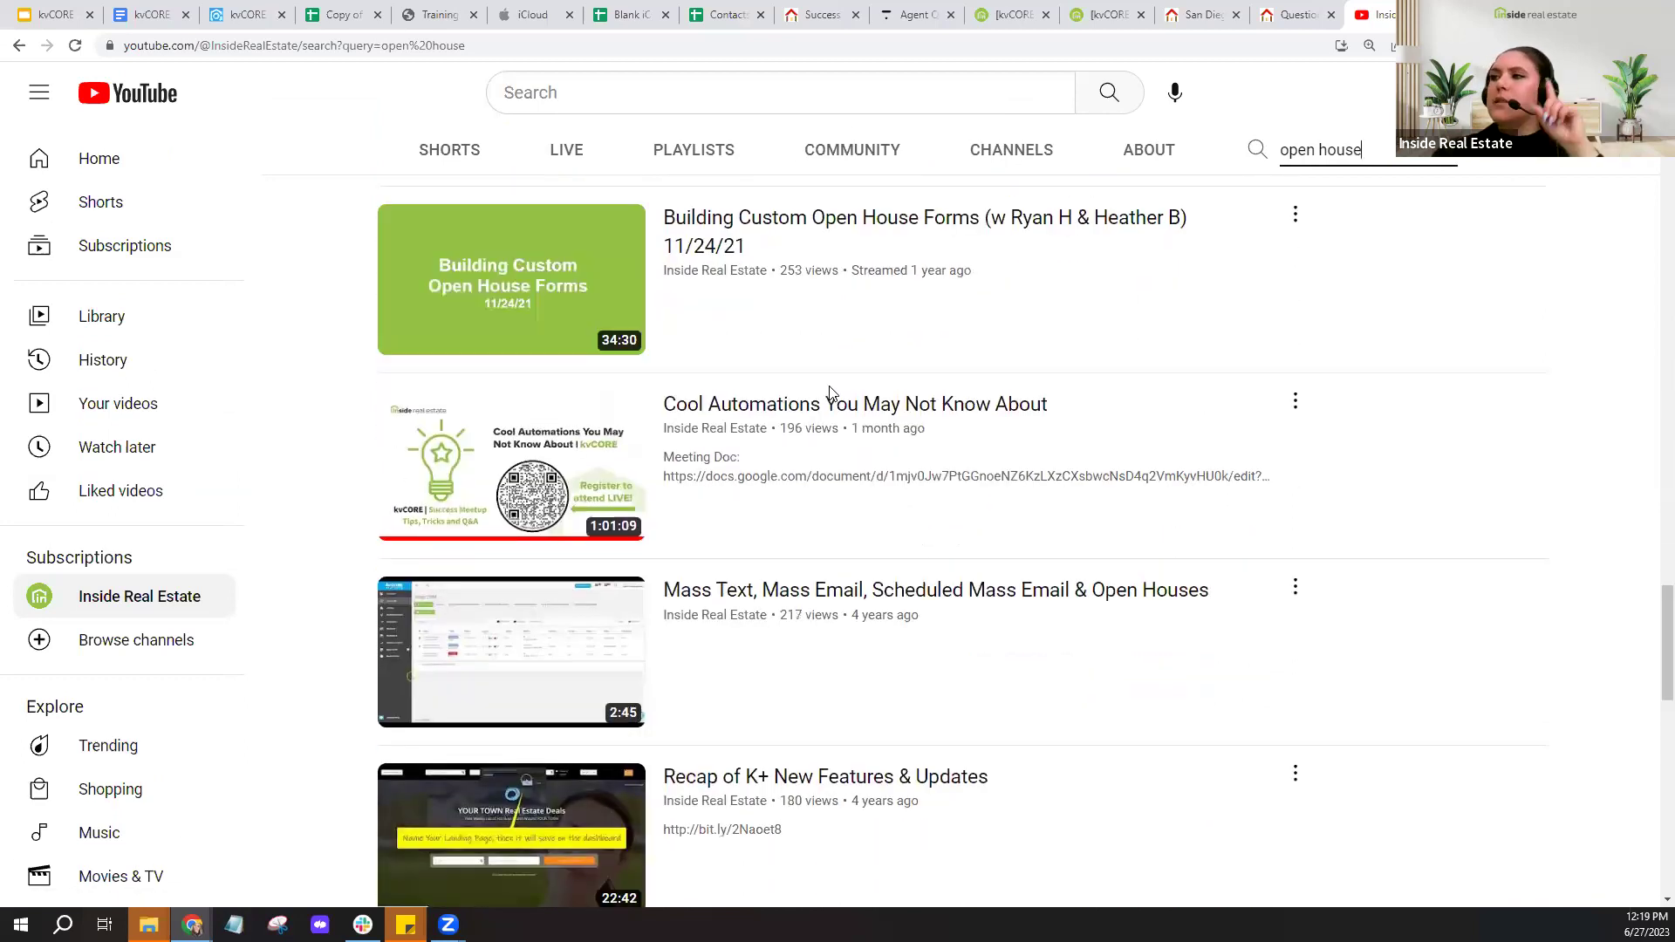
scroll(830, 393, "up", 14)
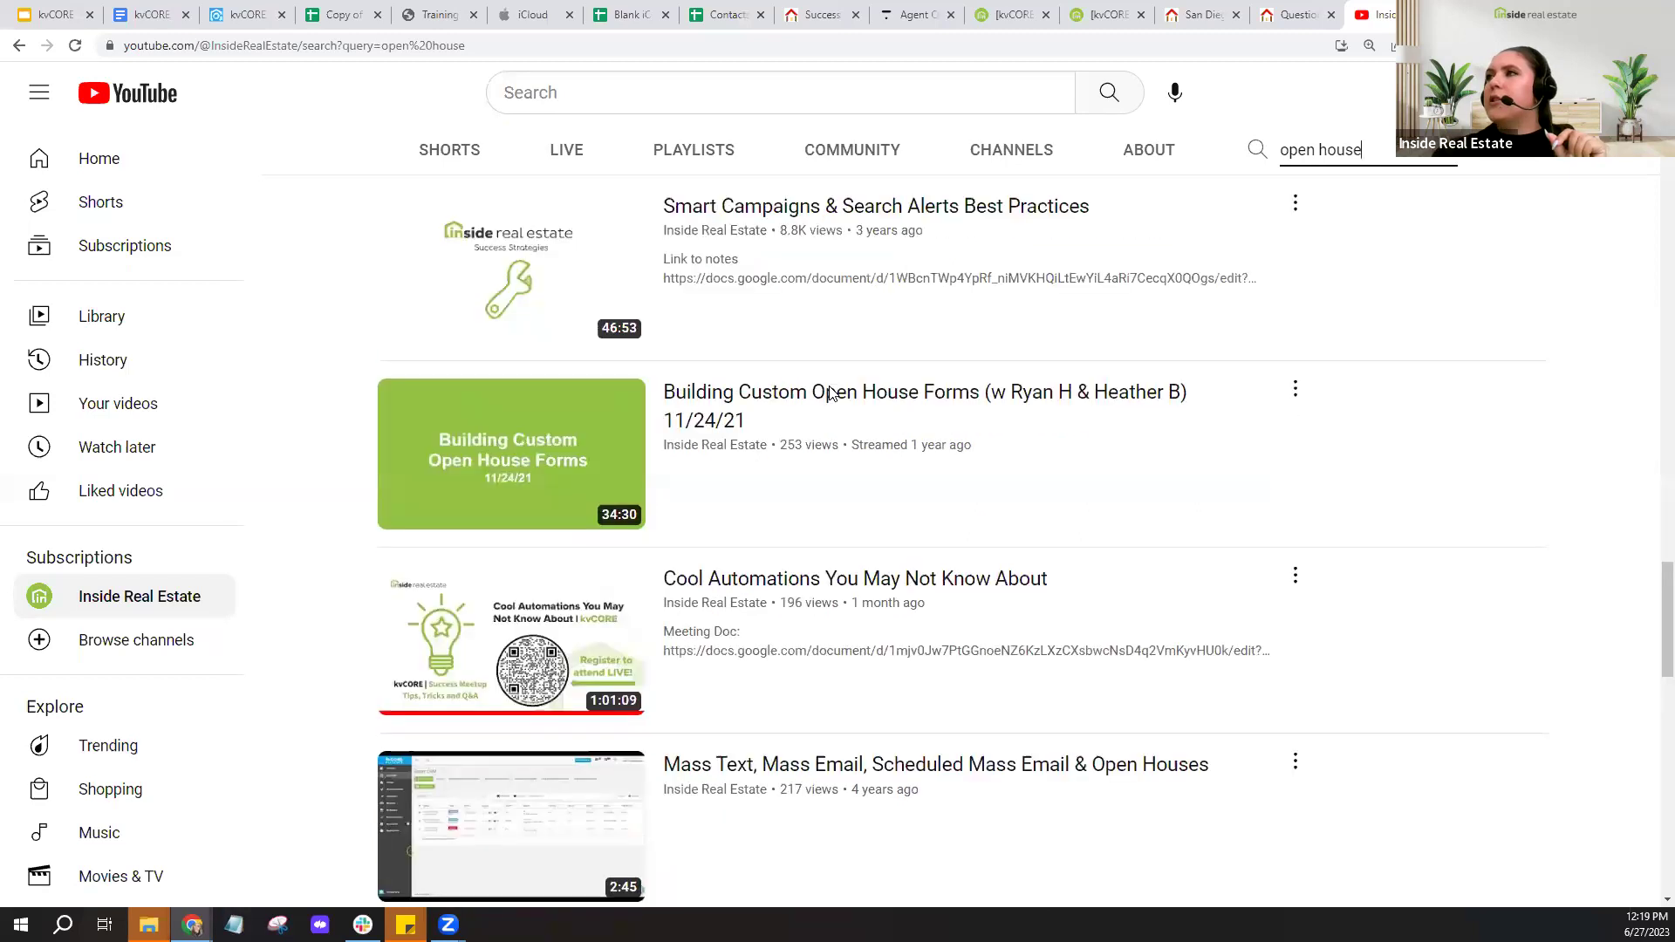
scroll(831, 394, "up", 10)
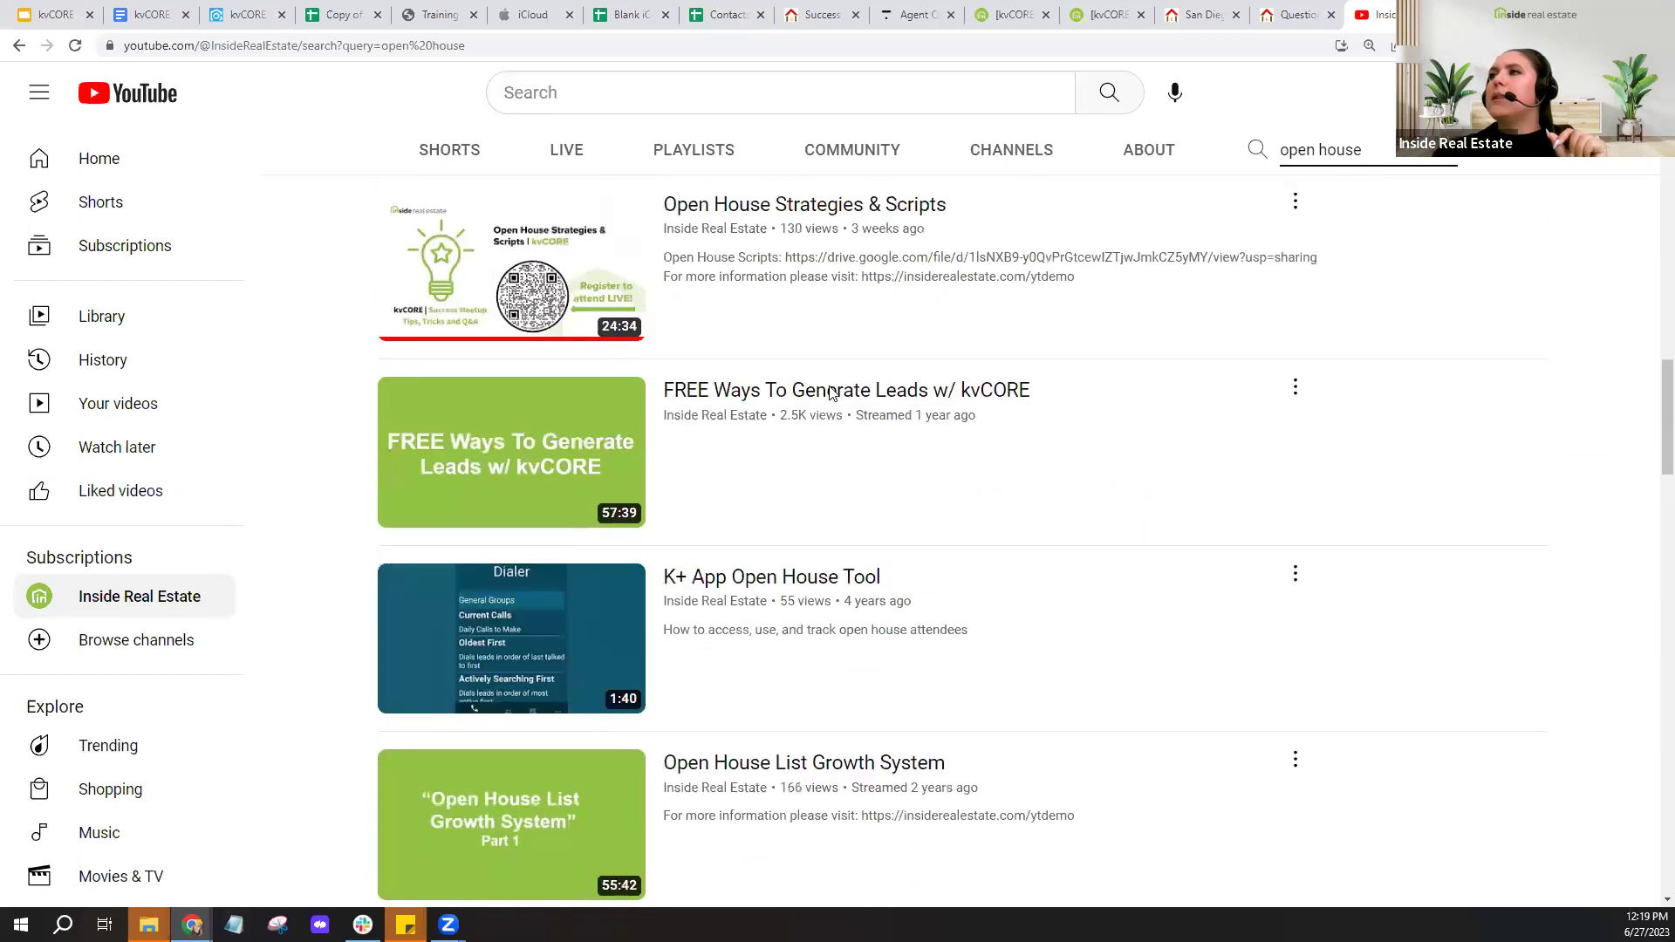
scroll(829, 393, "up", 2)
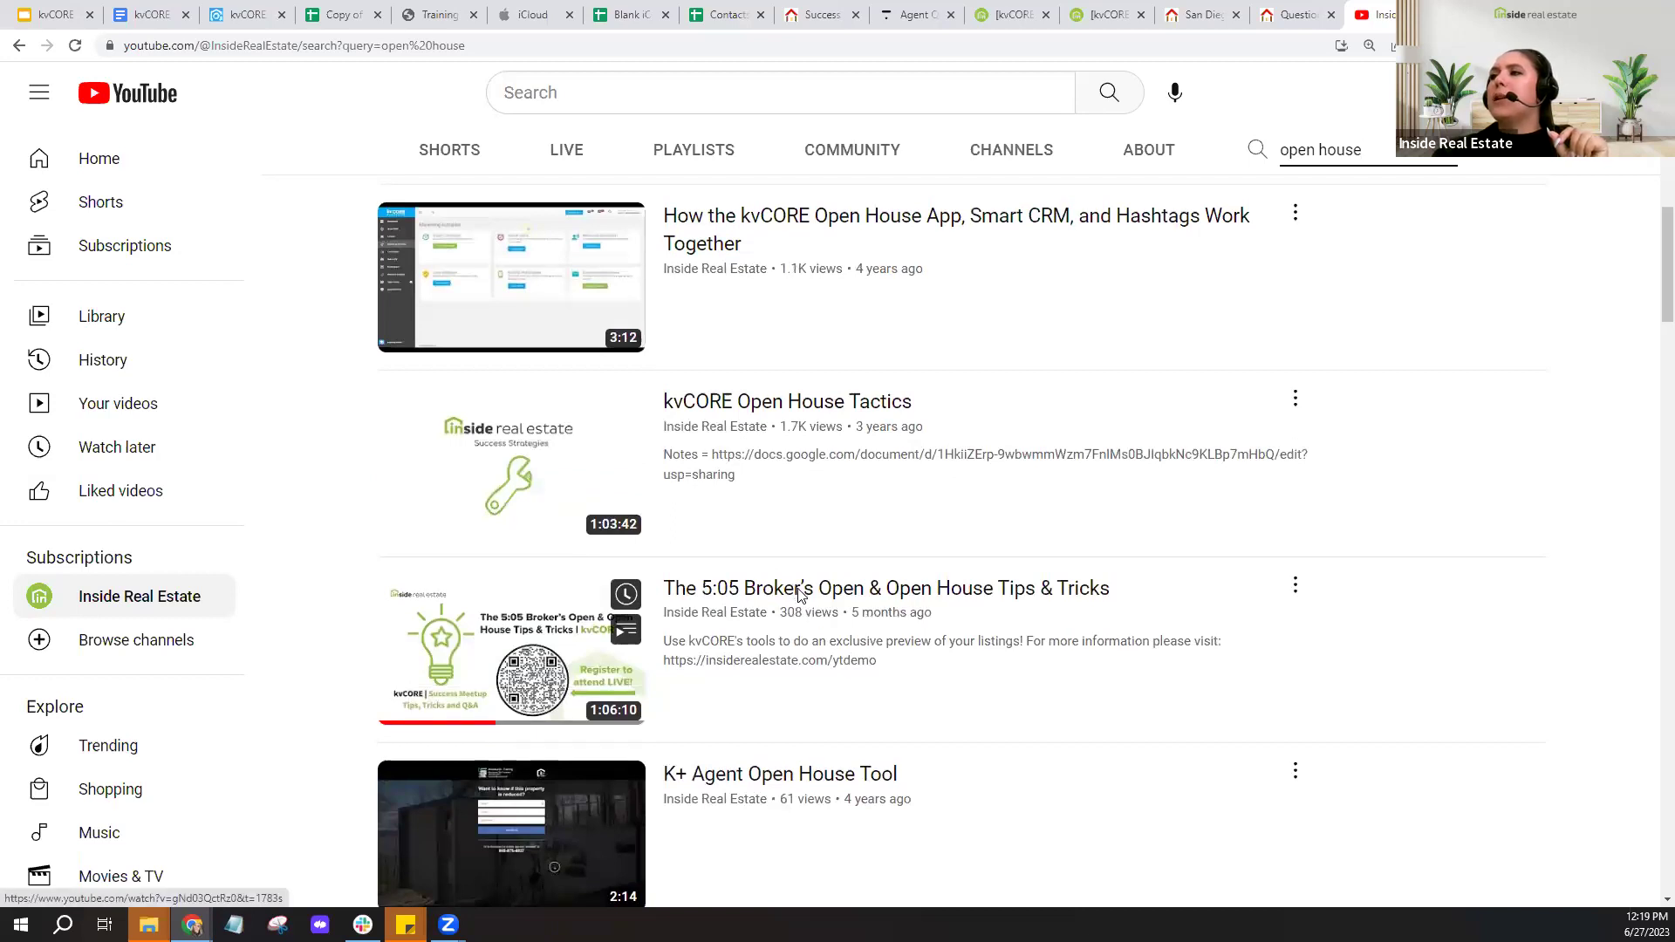
- Open and pause 'The 5:05 Broker's Open & Open House Tips & Tricks', copy its link, return to kvCORE
left_click(799, 591)
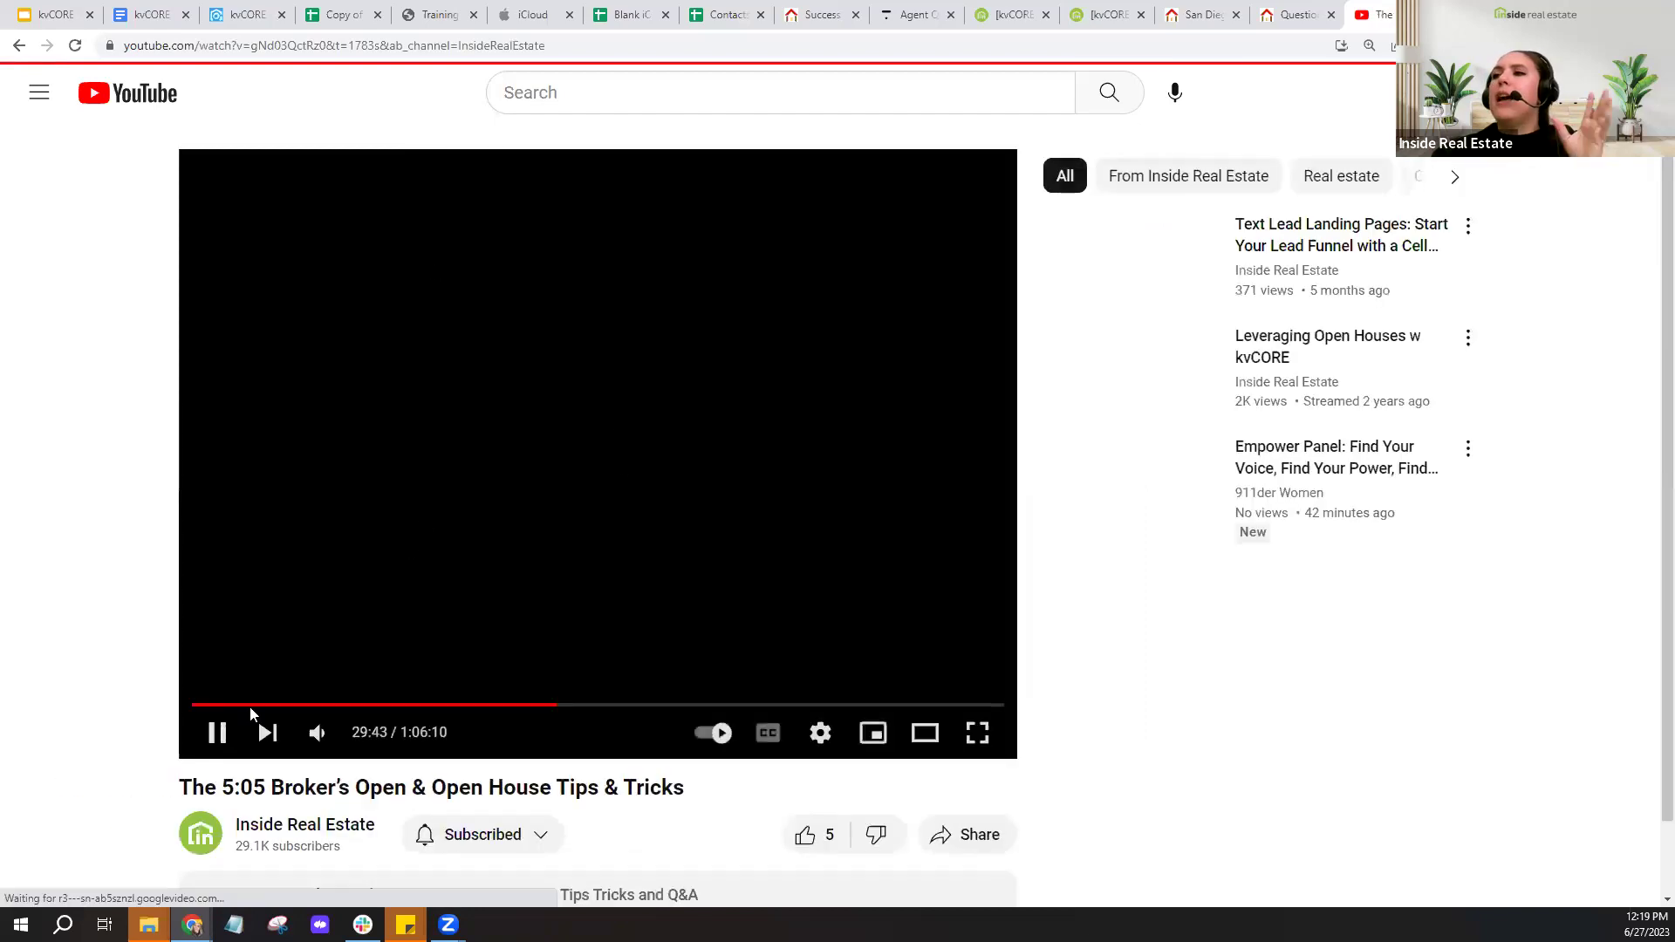
left_click(216, 732)
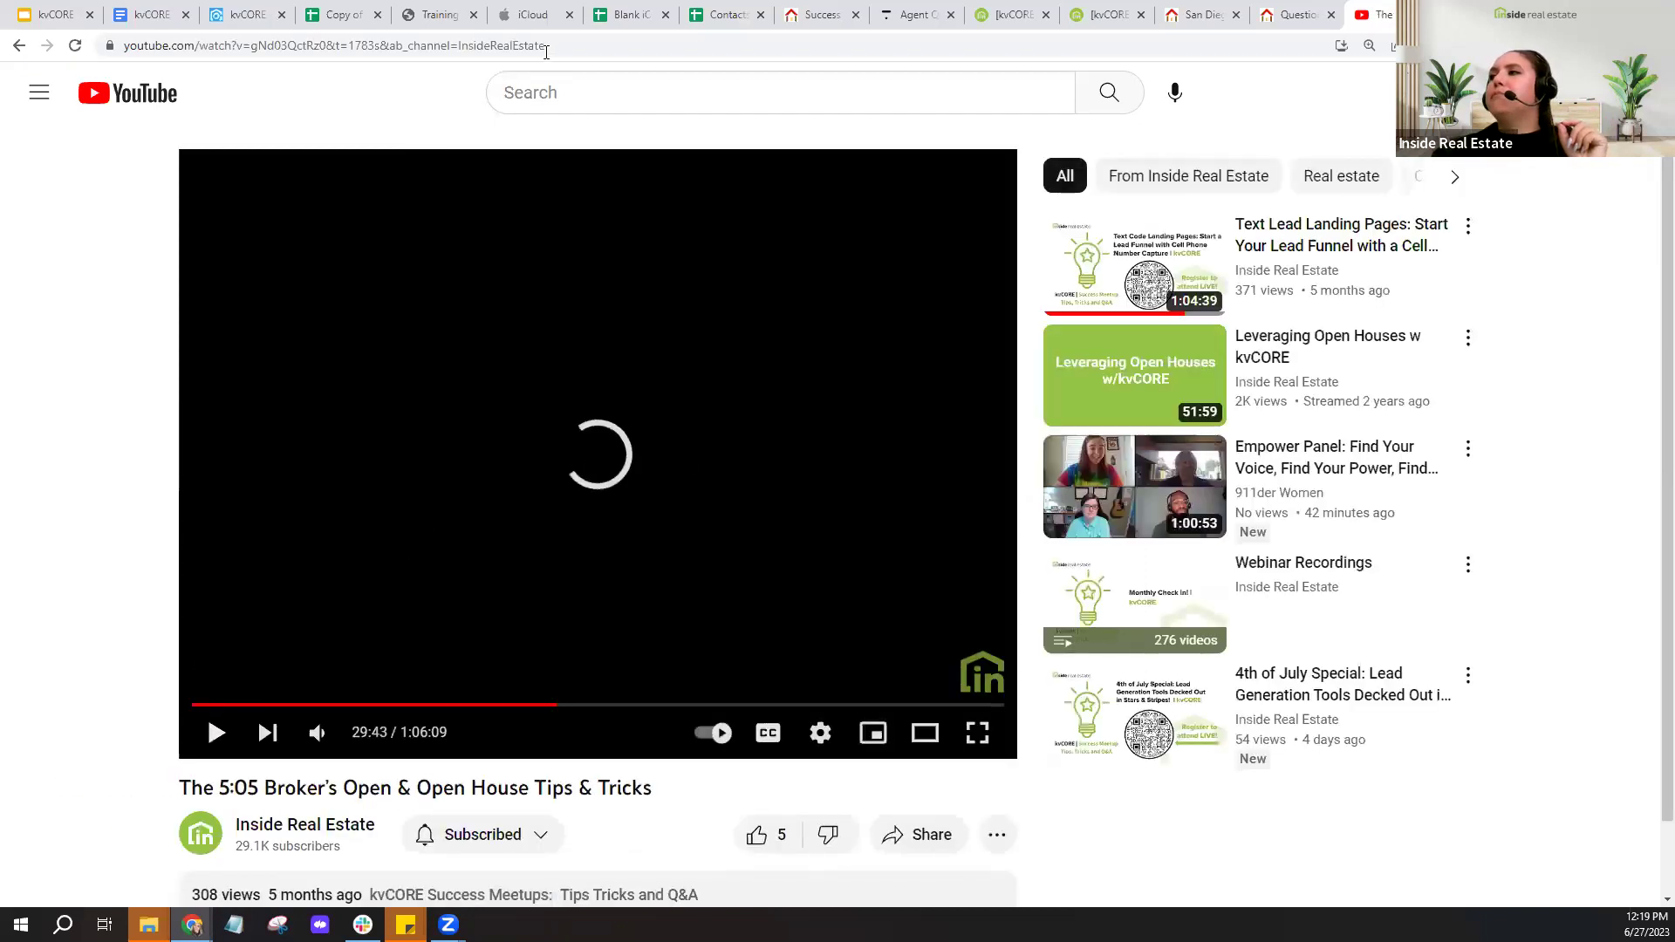
left_click(471, 46)
right_click(471, 45)
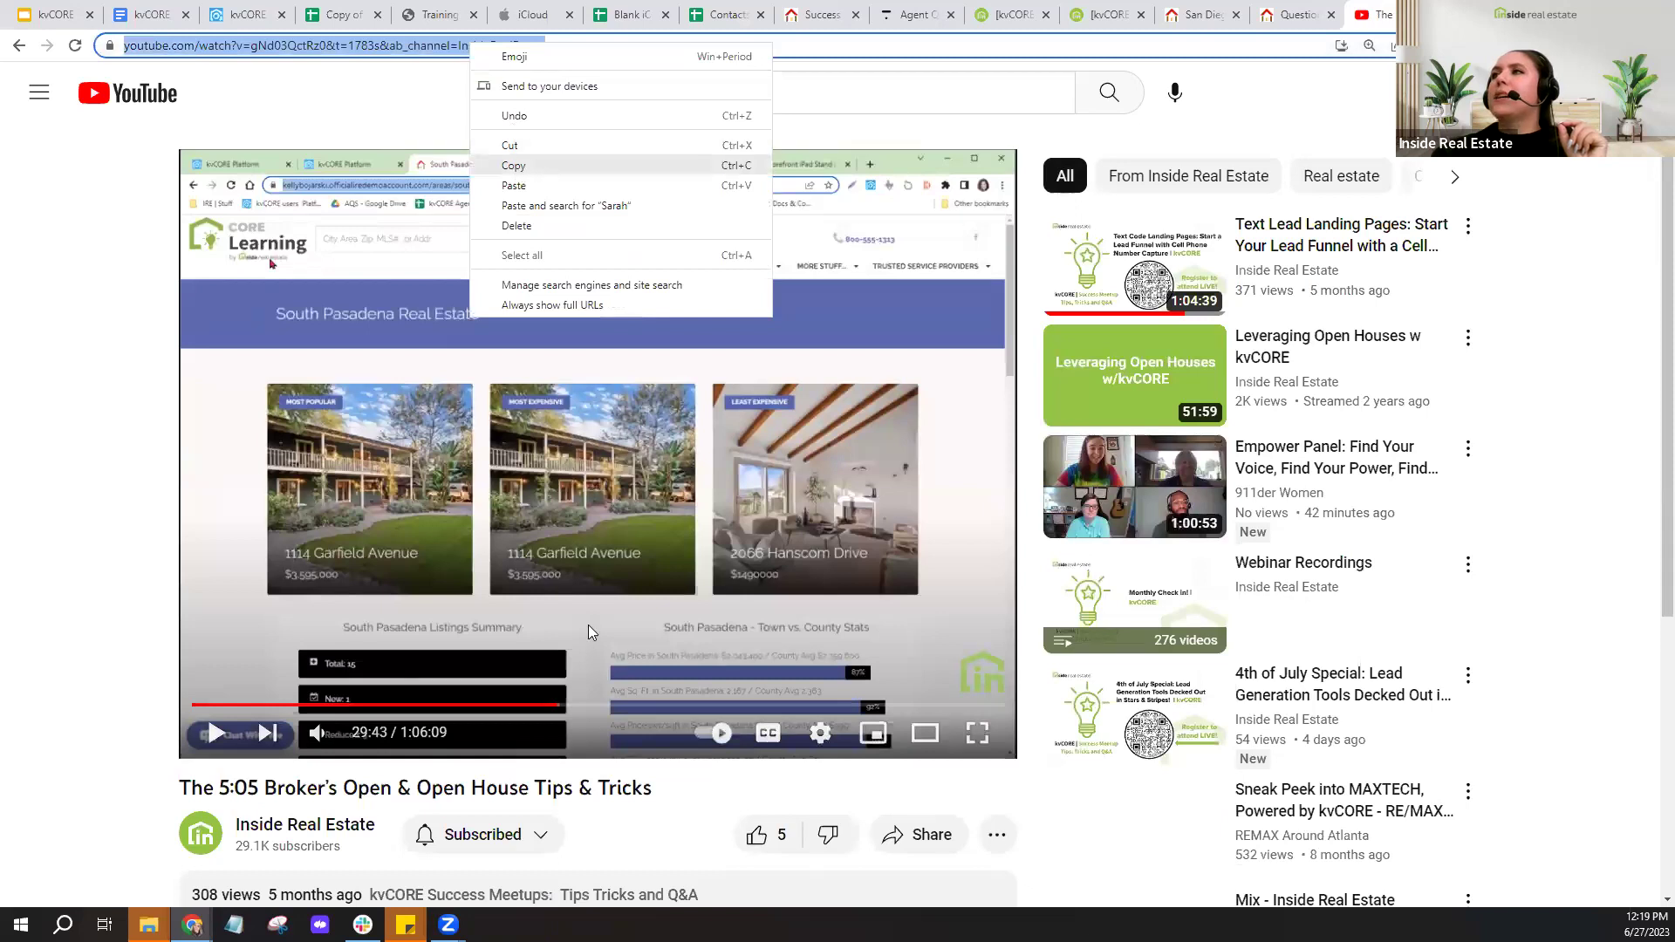
left_click(515, 168)
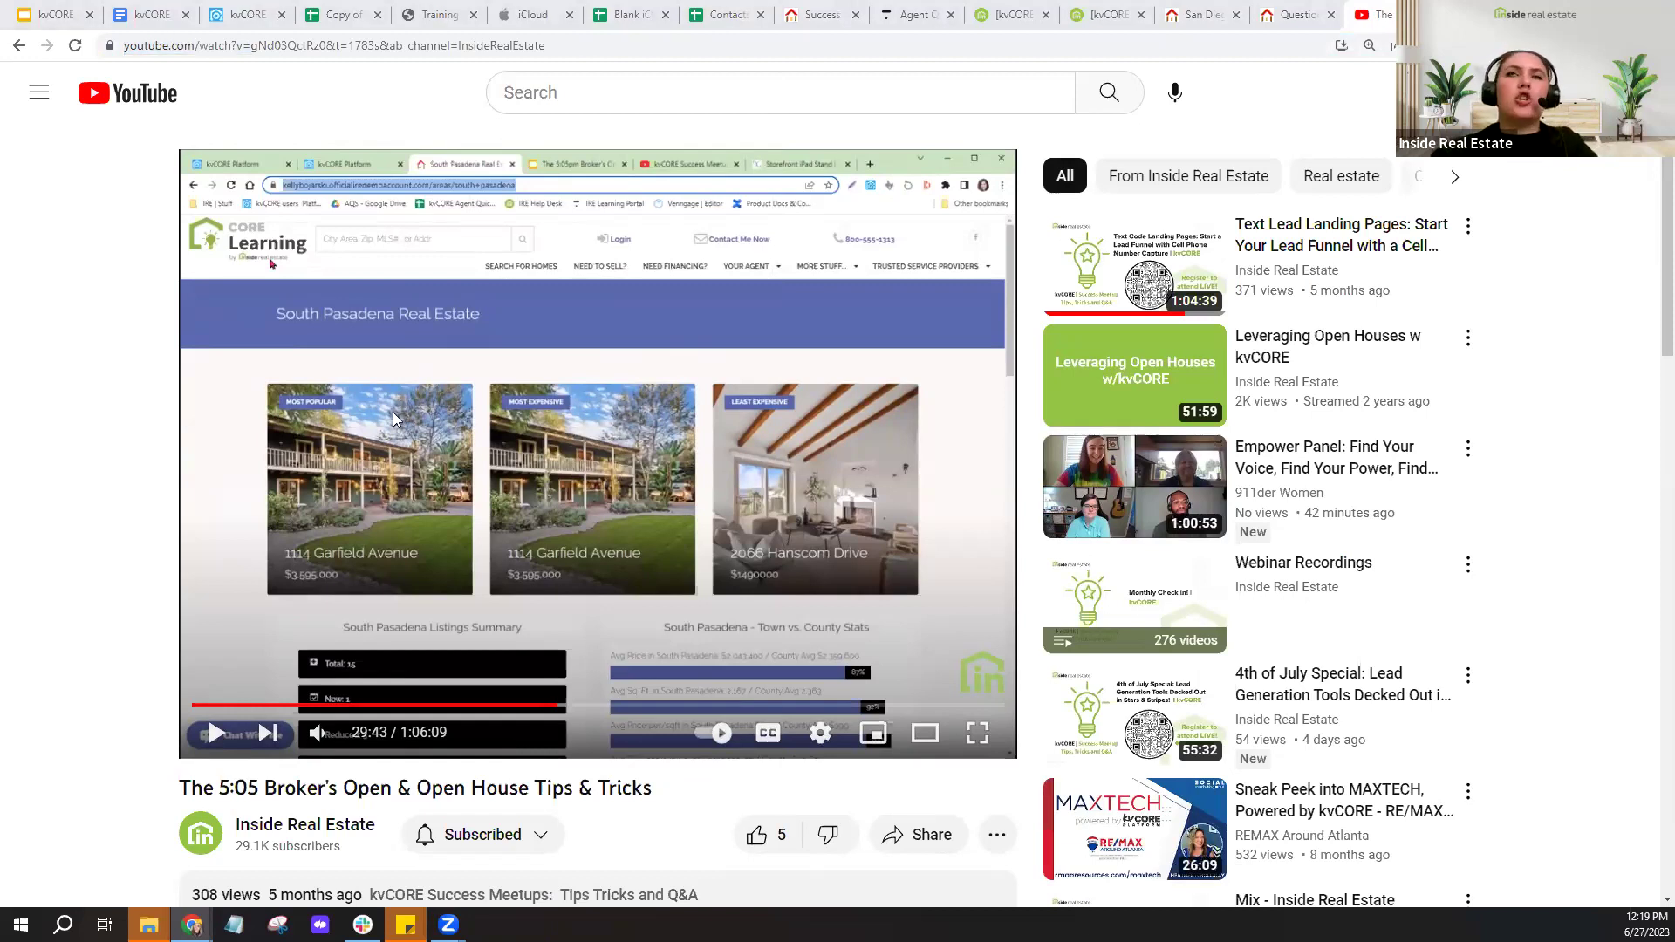
left_click(236, 23)
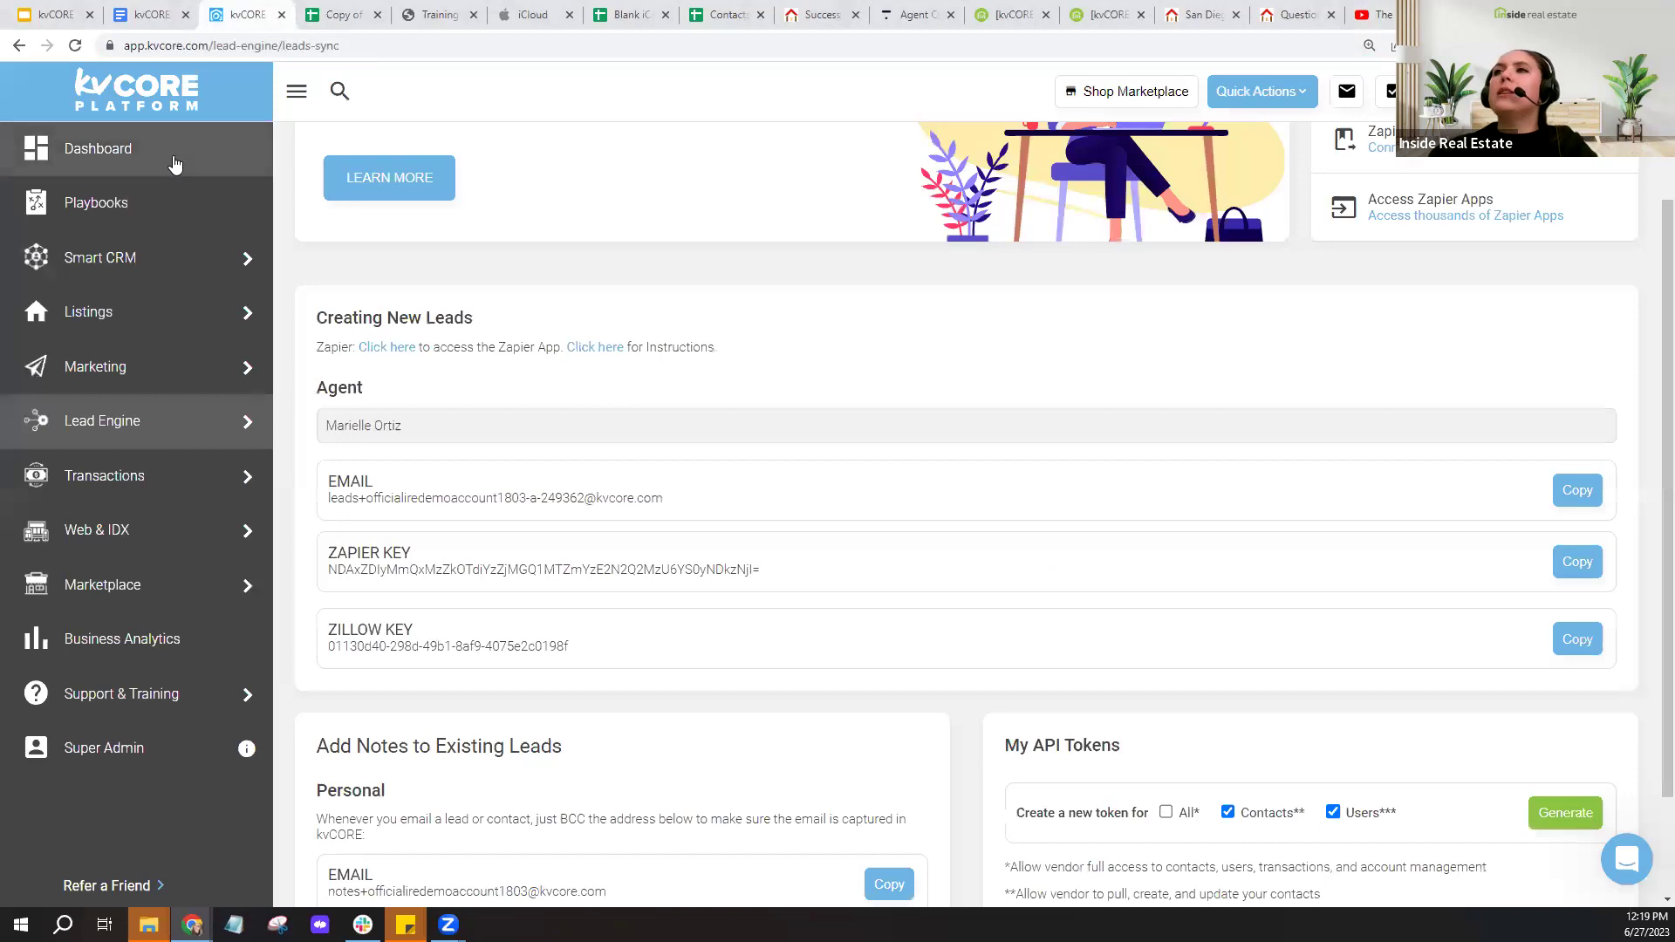
- Return to the kvCORE Dashboard and go to the Download Mobile App page
left_click(174, 164)
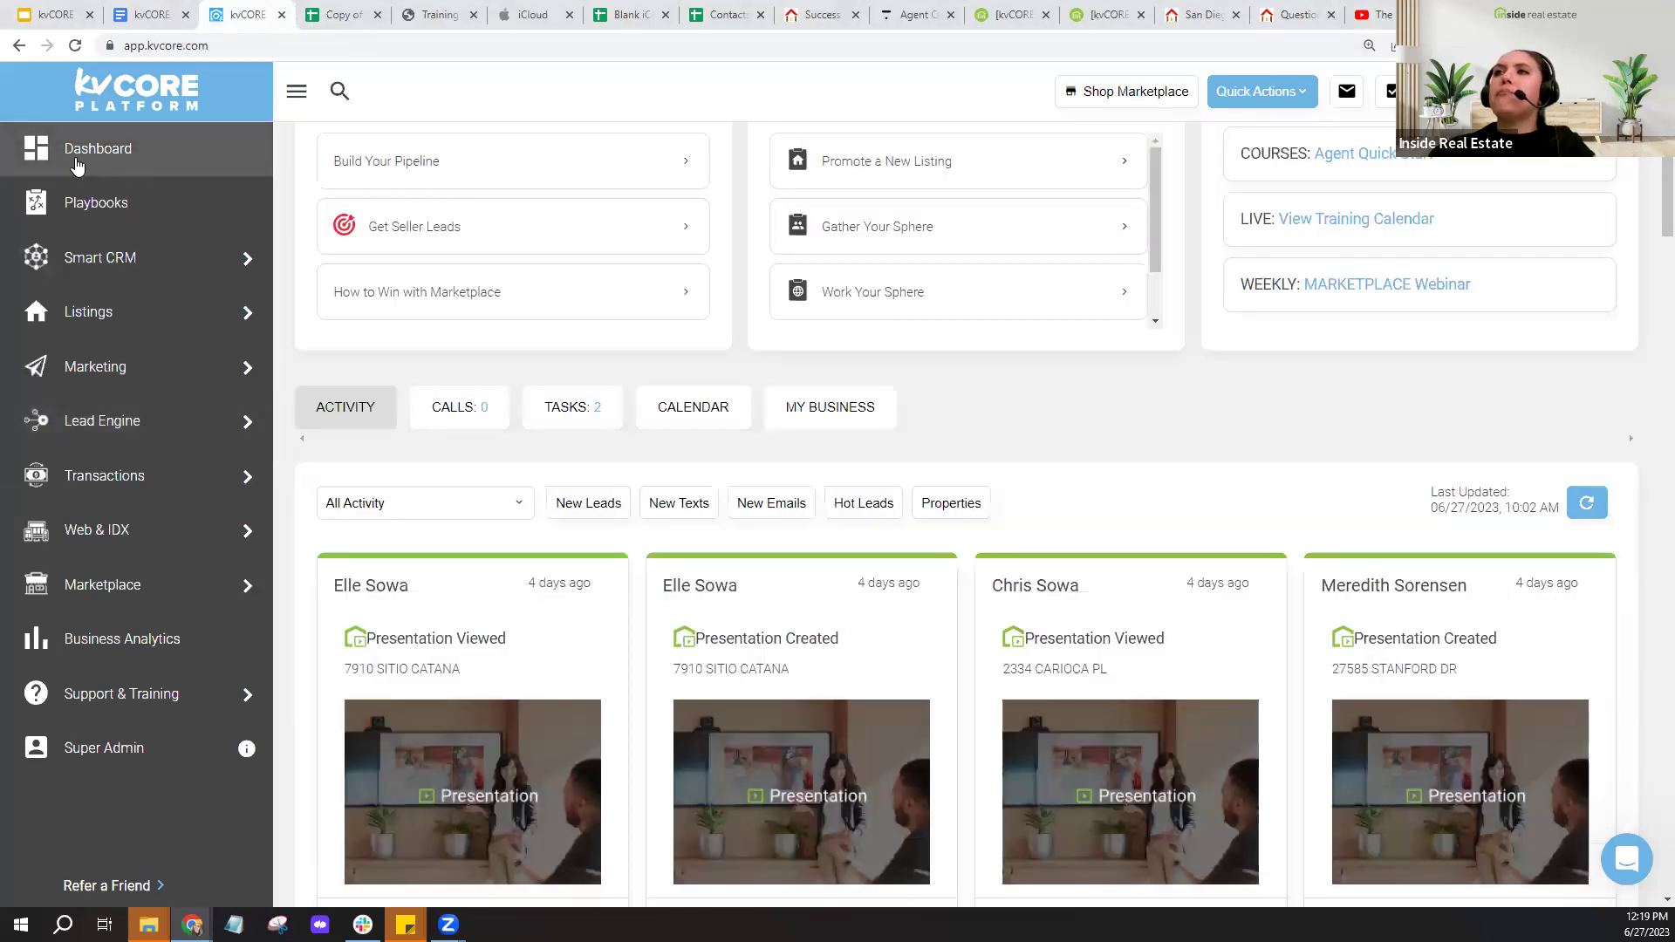
scroll(1186, 423, "up", 3)
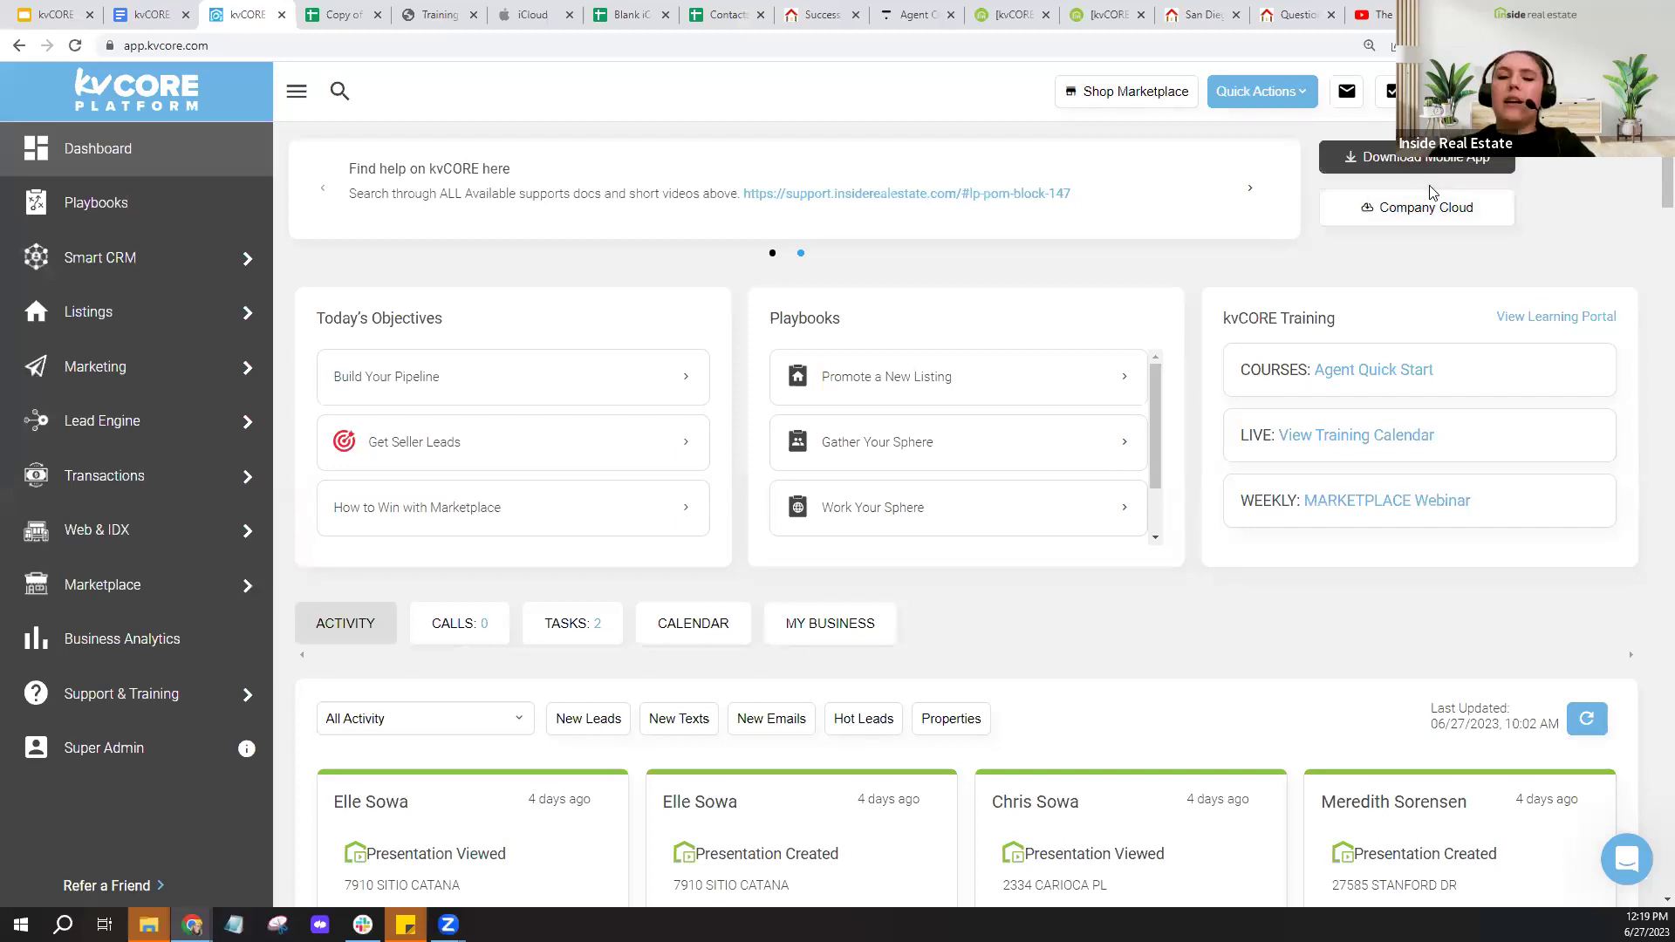
key("ctrl")
key("ctrl")
key("ctrl")
key("ctrl")
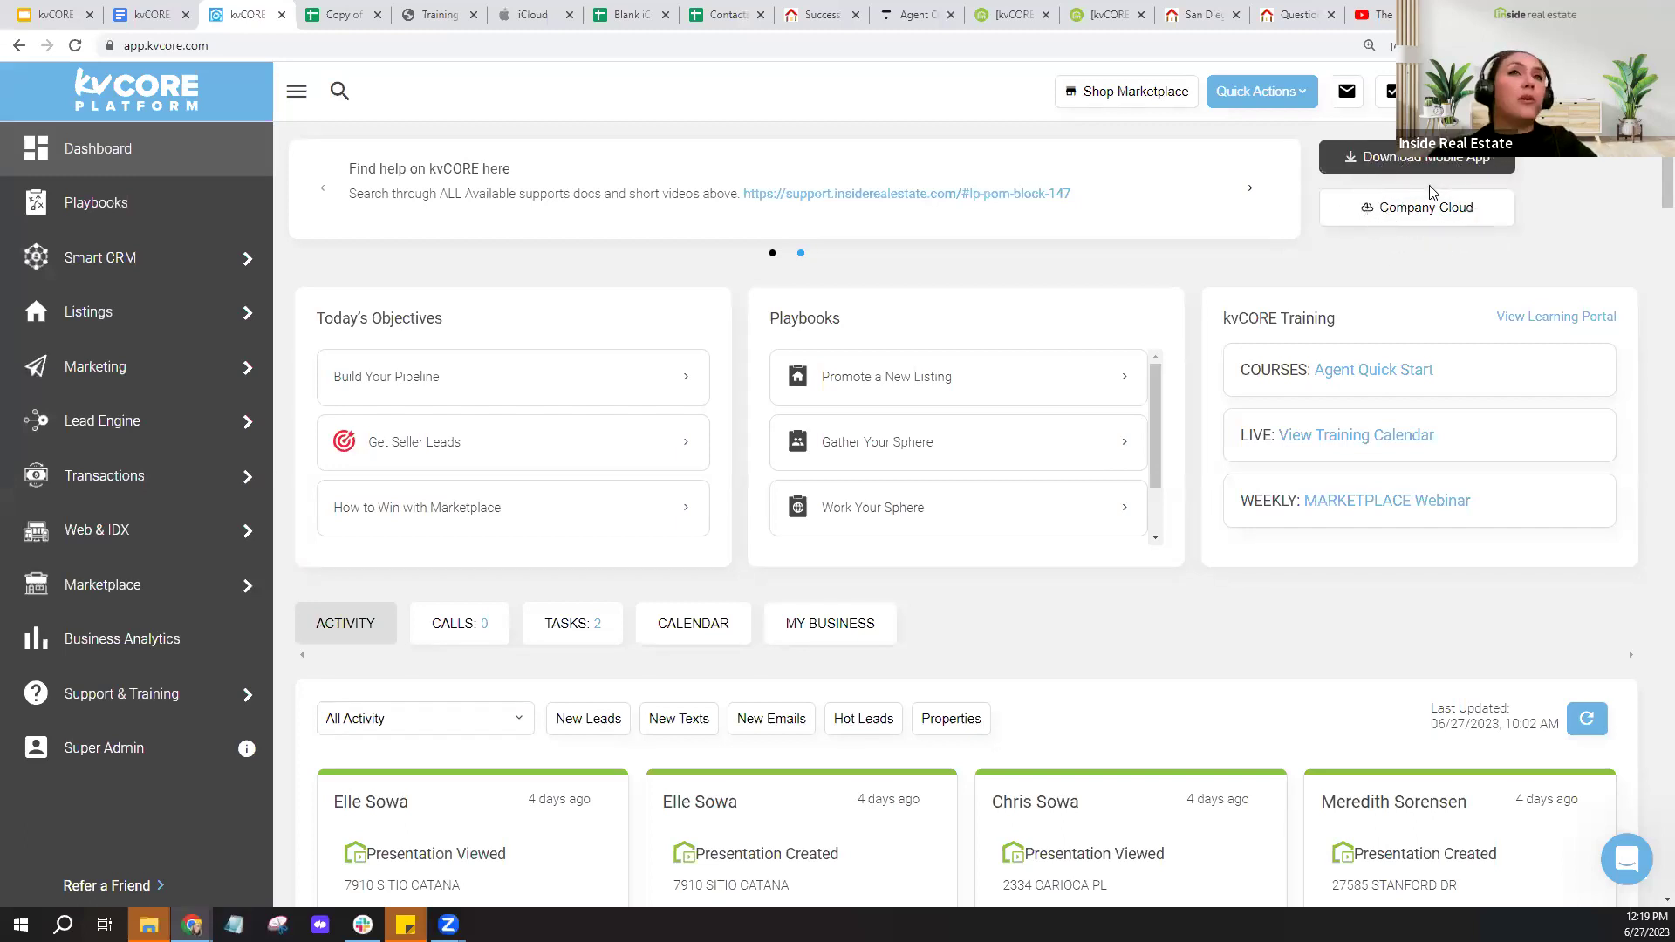
left_click(1432, 166)
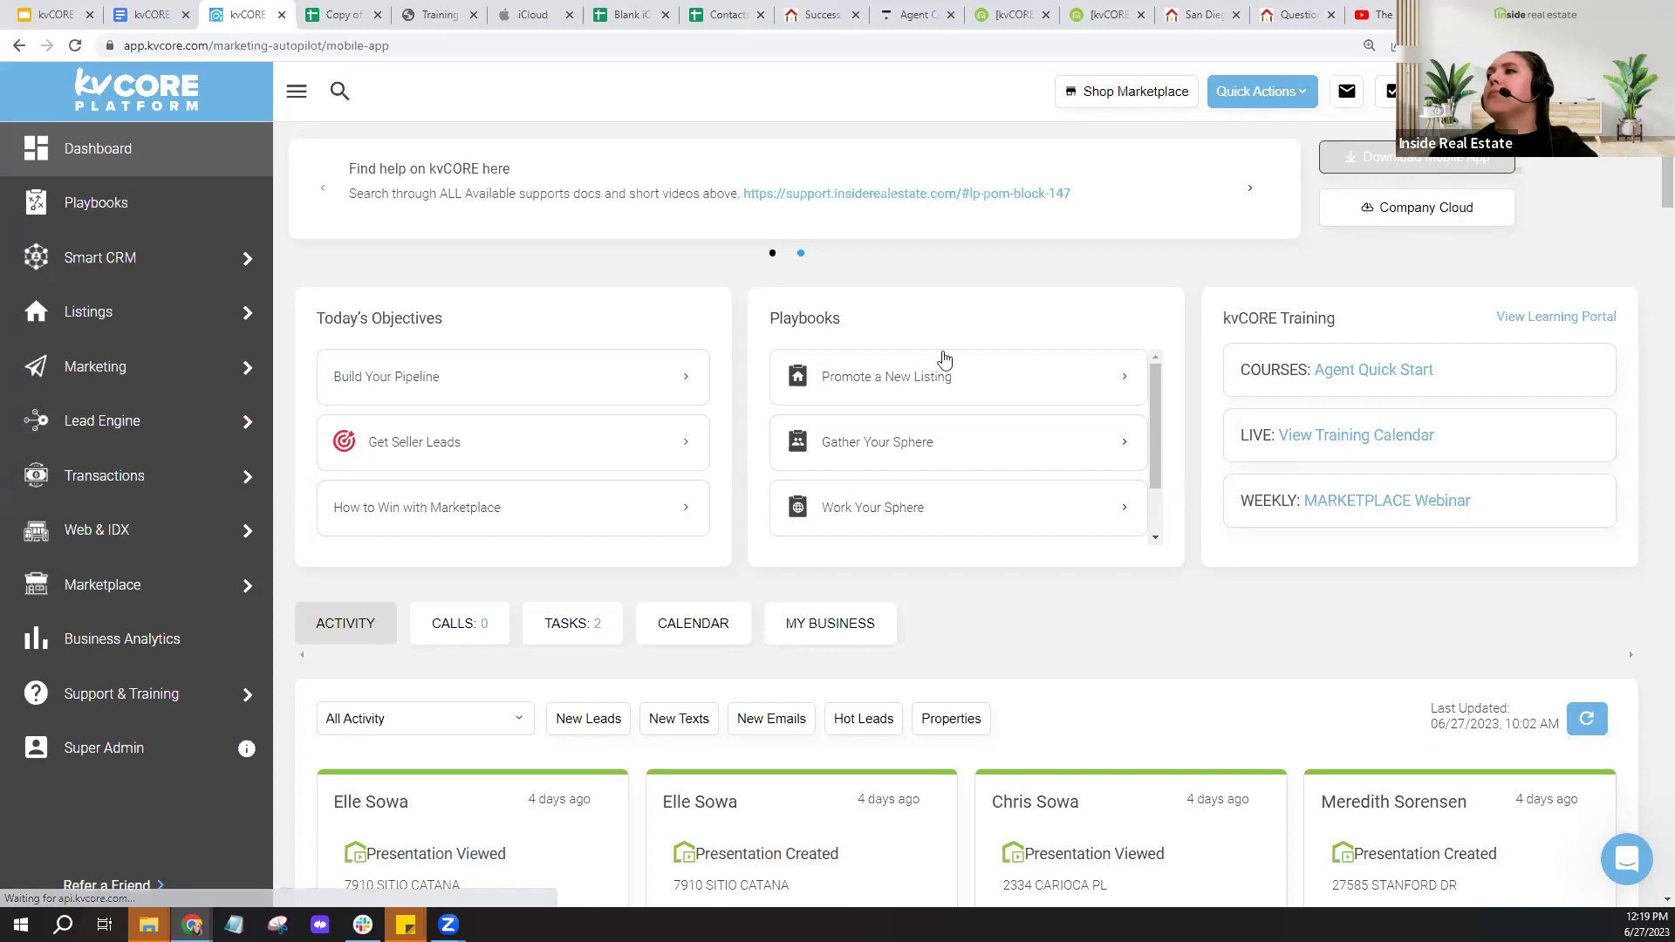
- Scroll down to the CORE Open House App section and copy its iOS download link
scroll(842, 422, "down", 5)
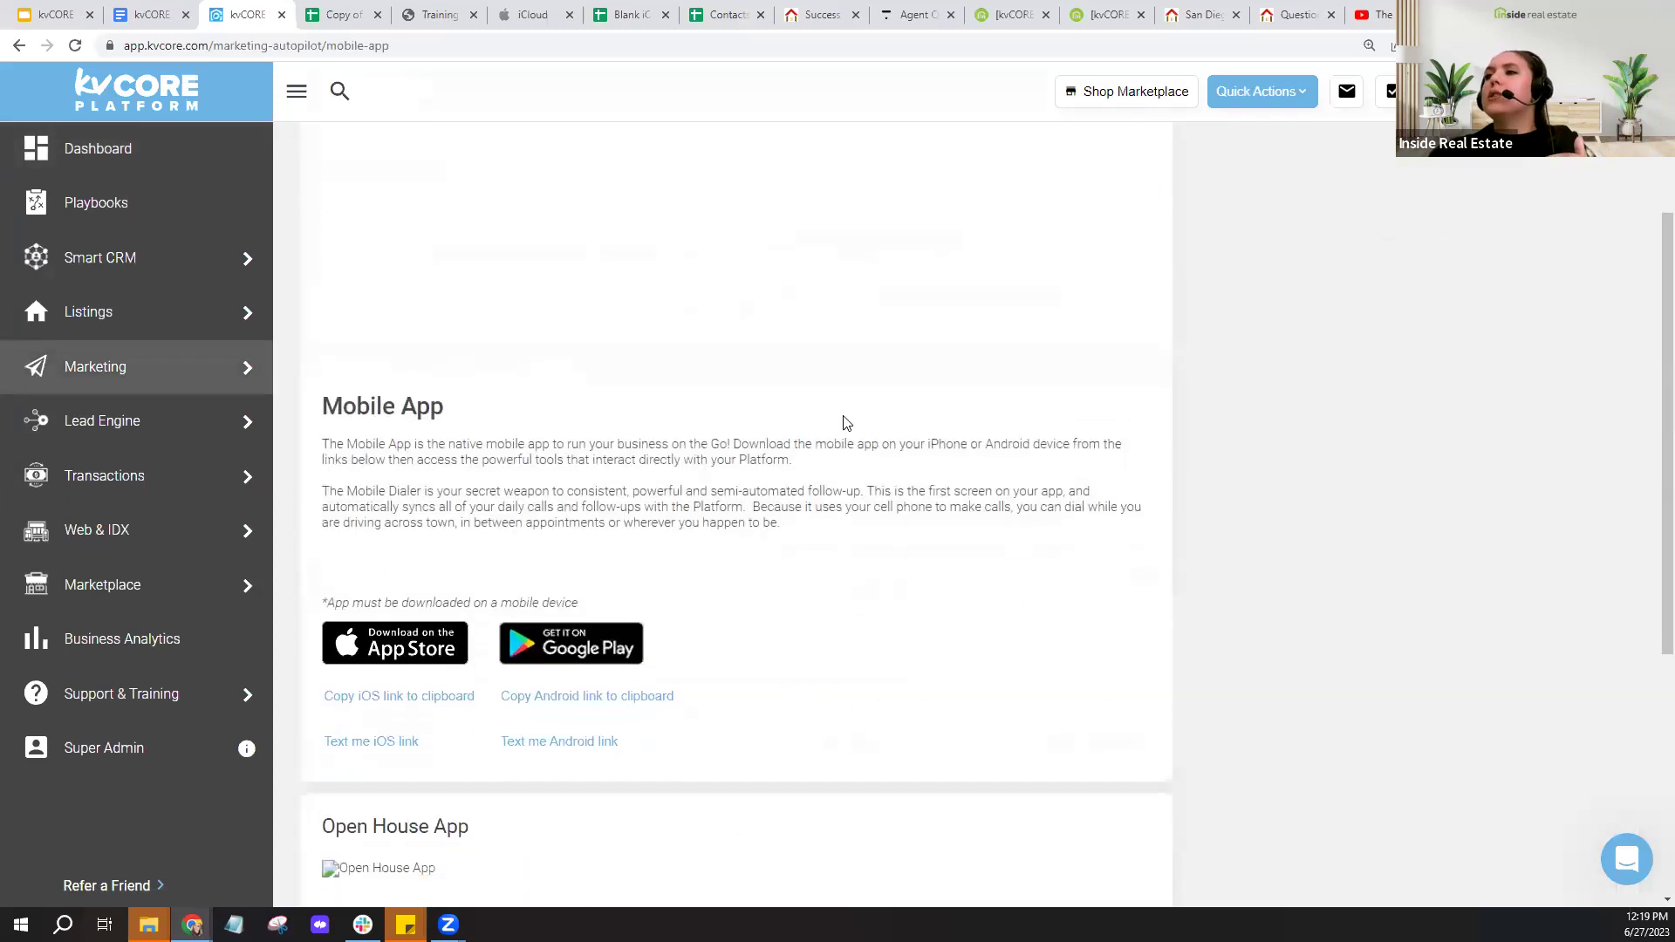
scroll(677, 520, "down", 3)
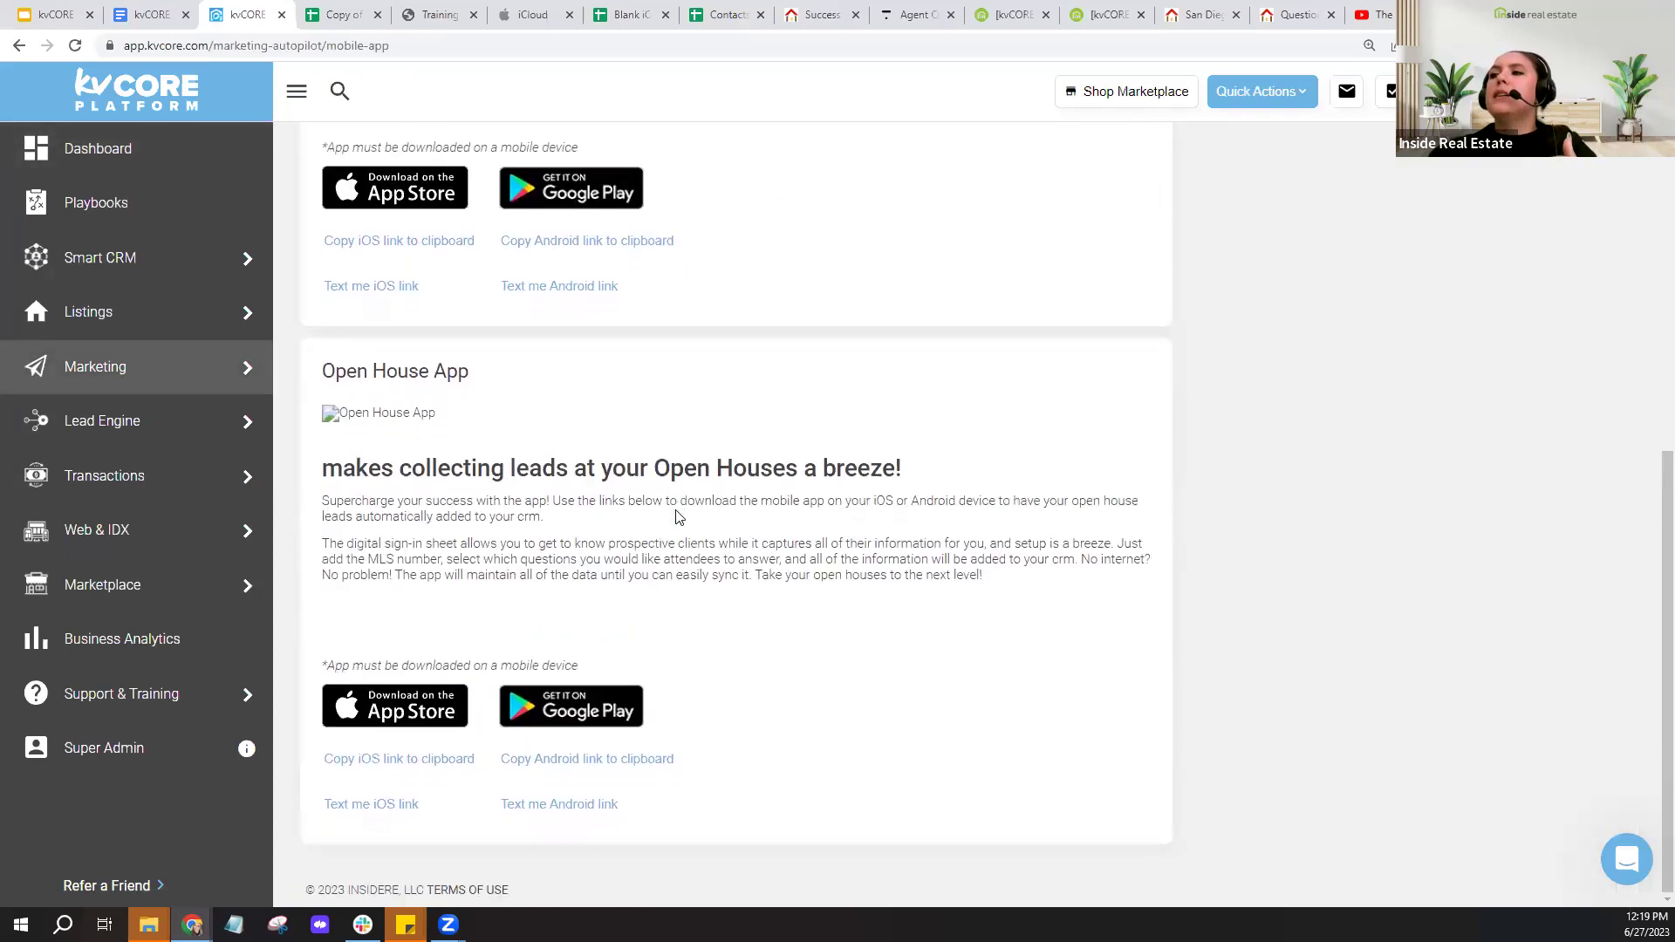
left_click(363, 823)
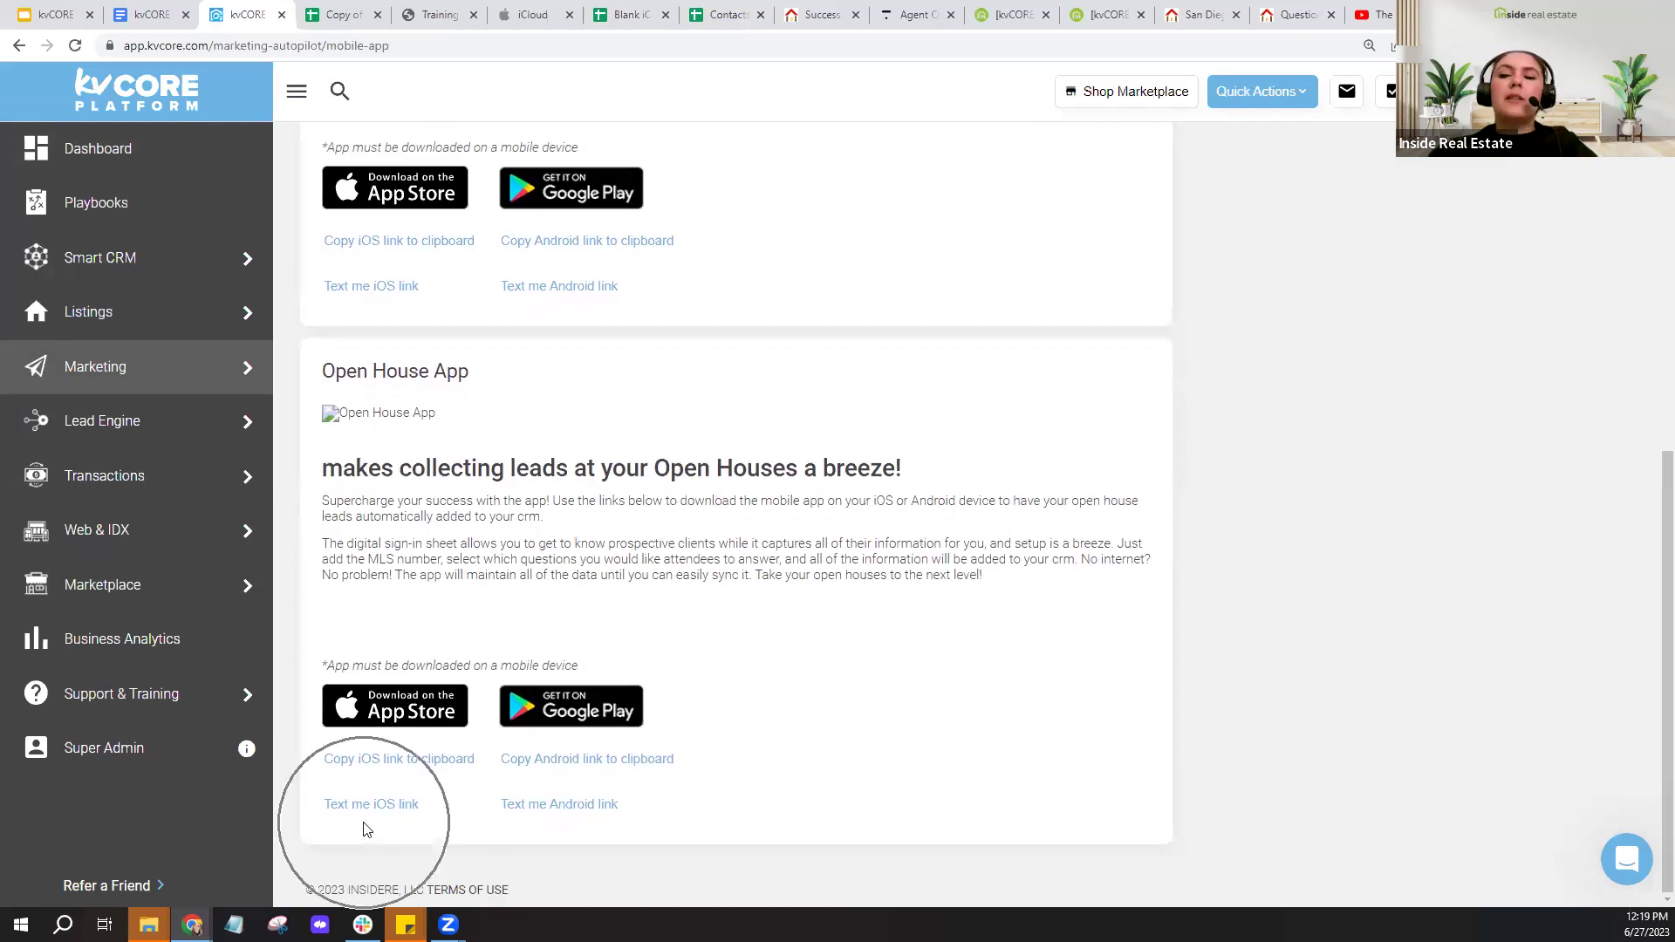
left_click(539, 845)
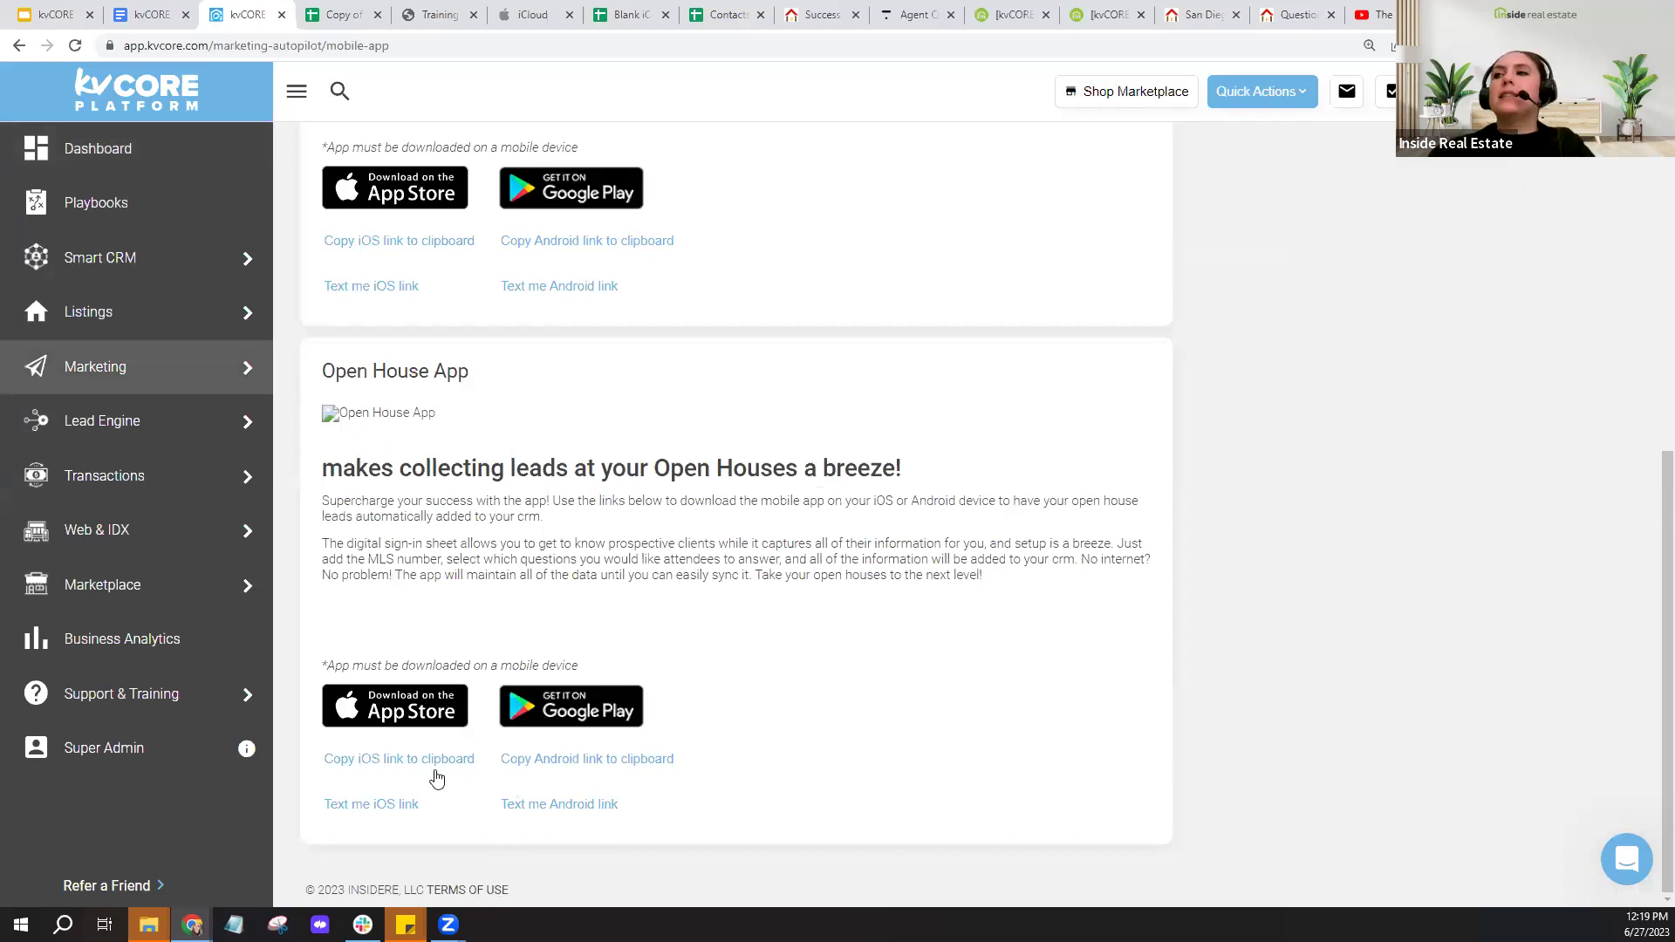
left_click(399, 759)
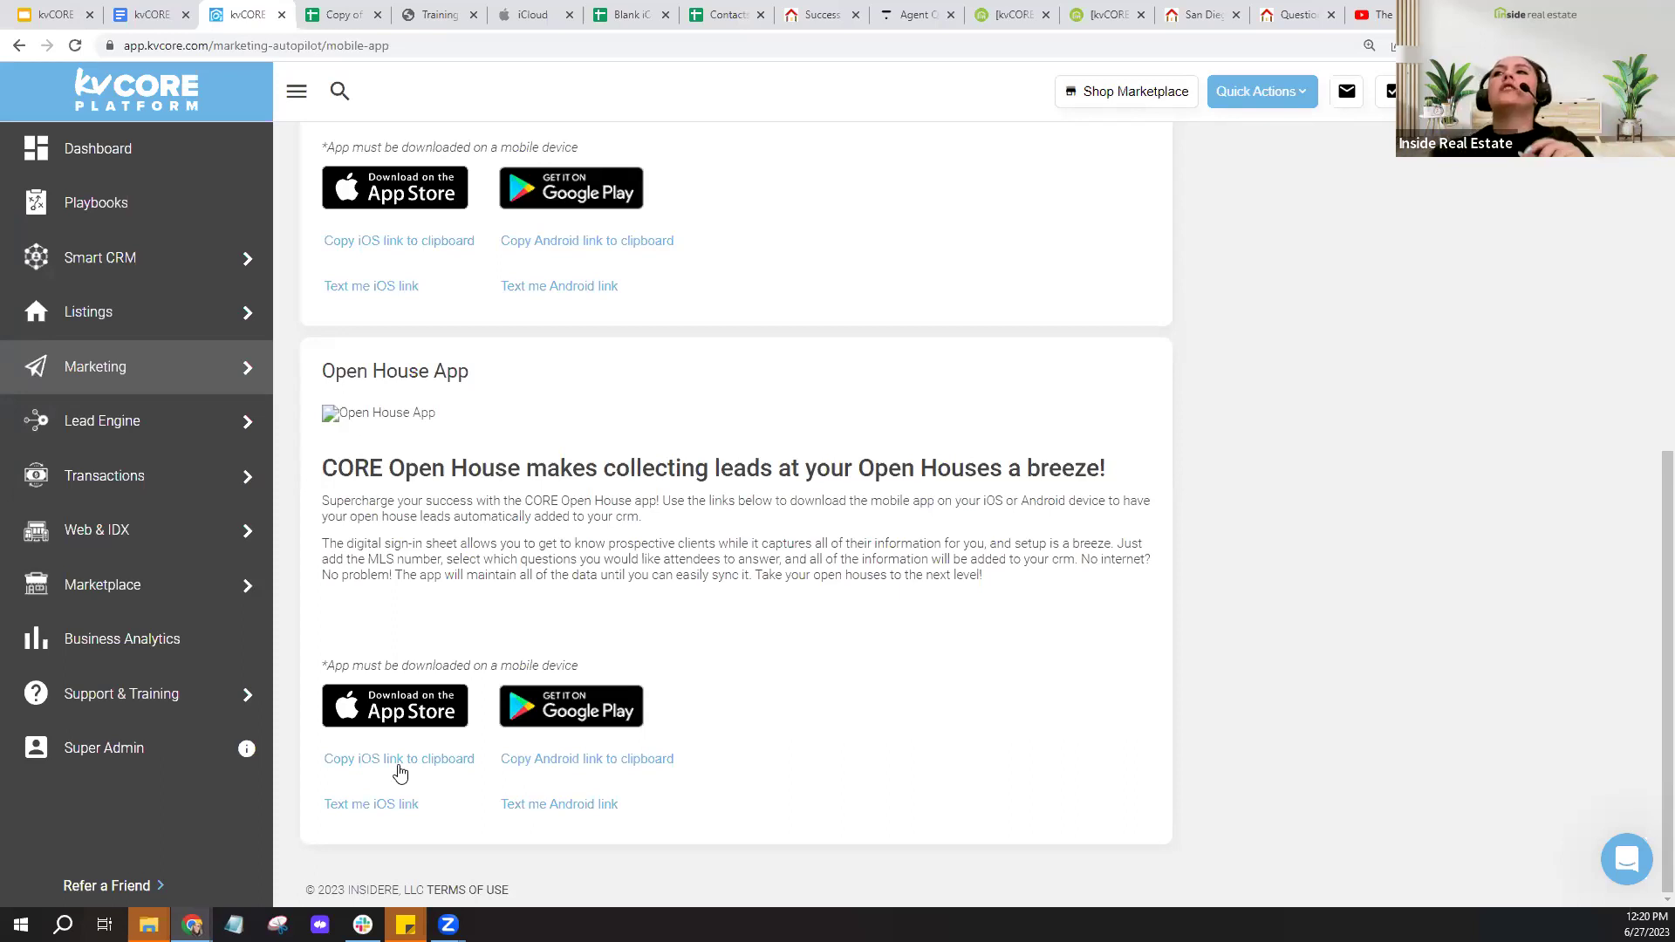
mouse_move(110, 277)
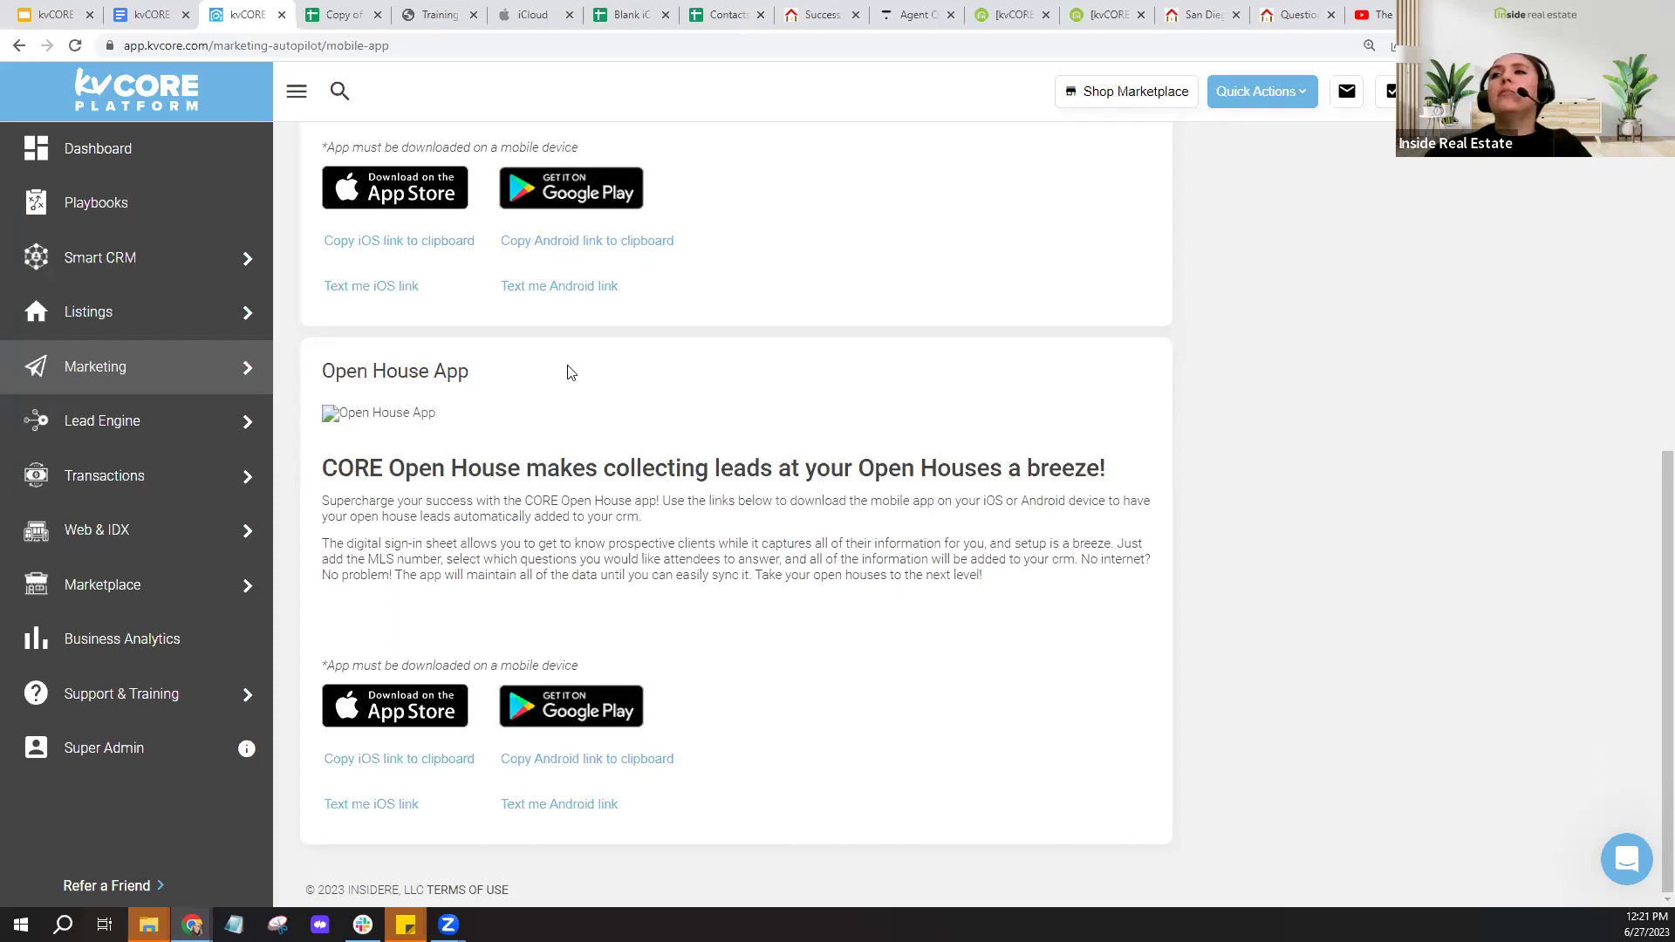
mouse_move(148, 388)
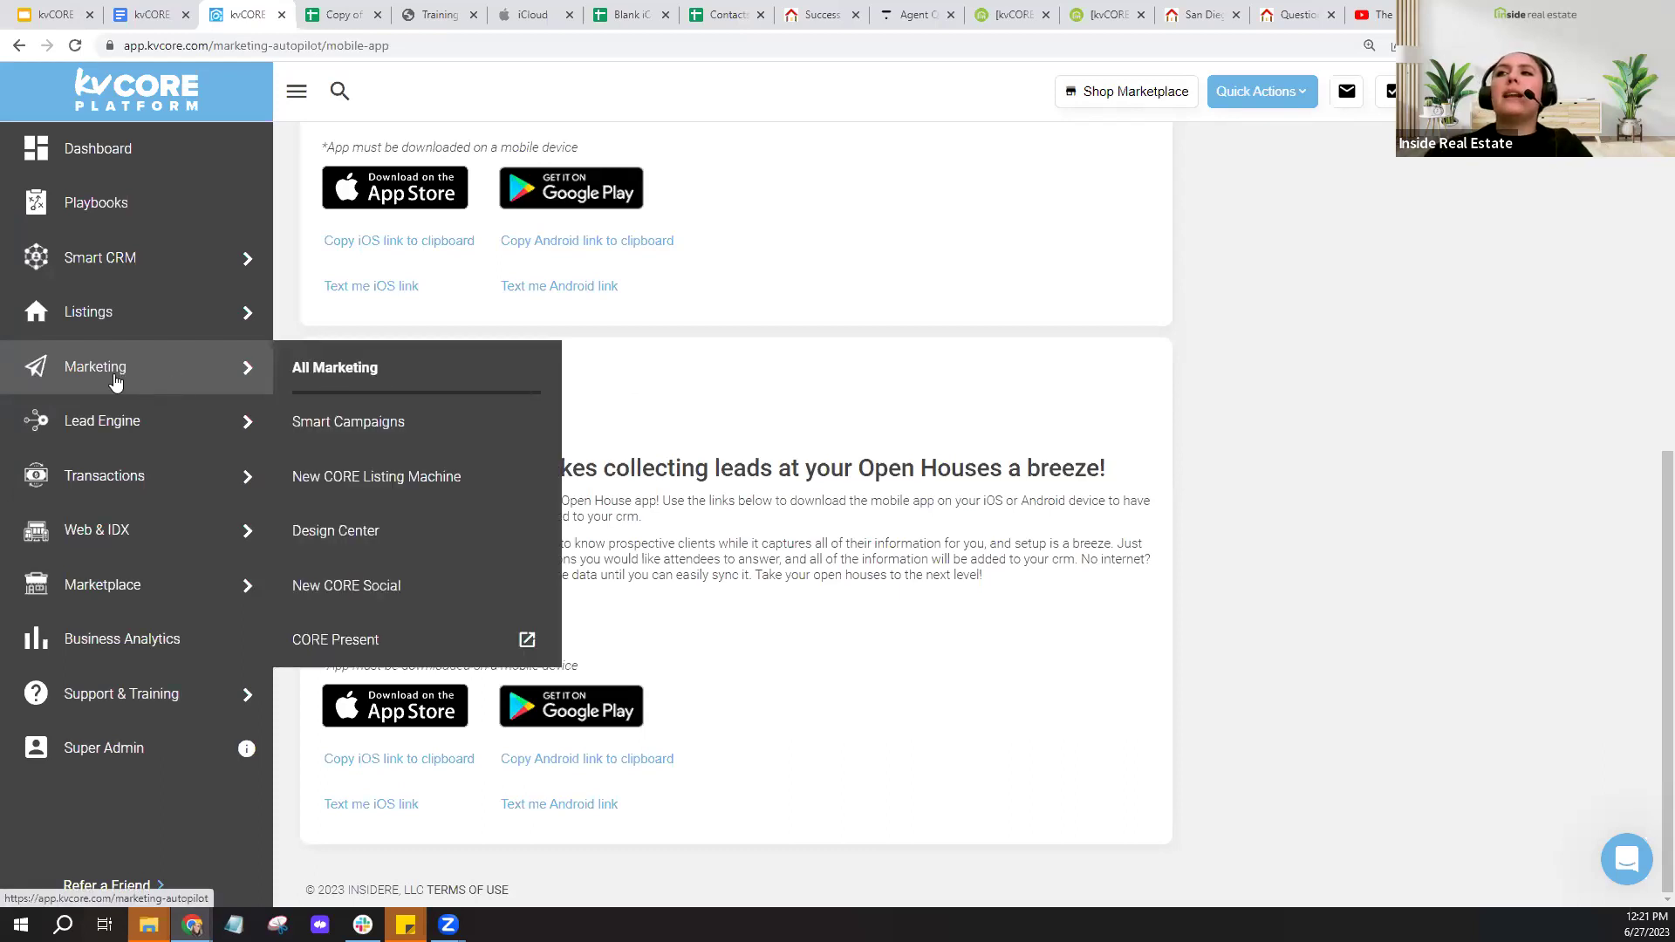
- Open Smart Campaigns and switch to the kvCORE Library of prebuilt campaigns
left_click(361, 434)
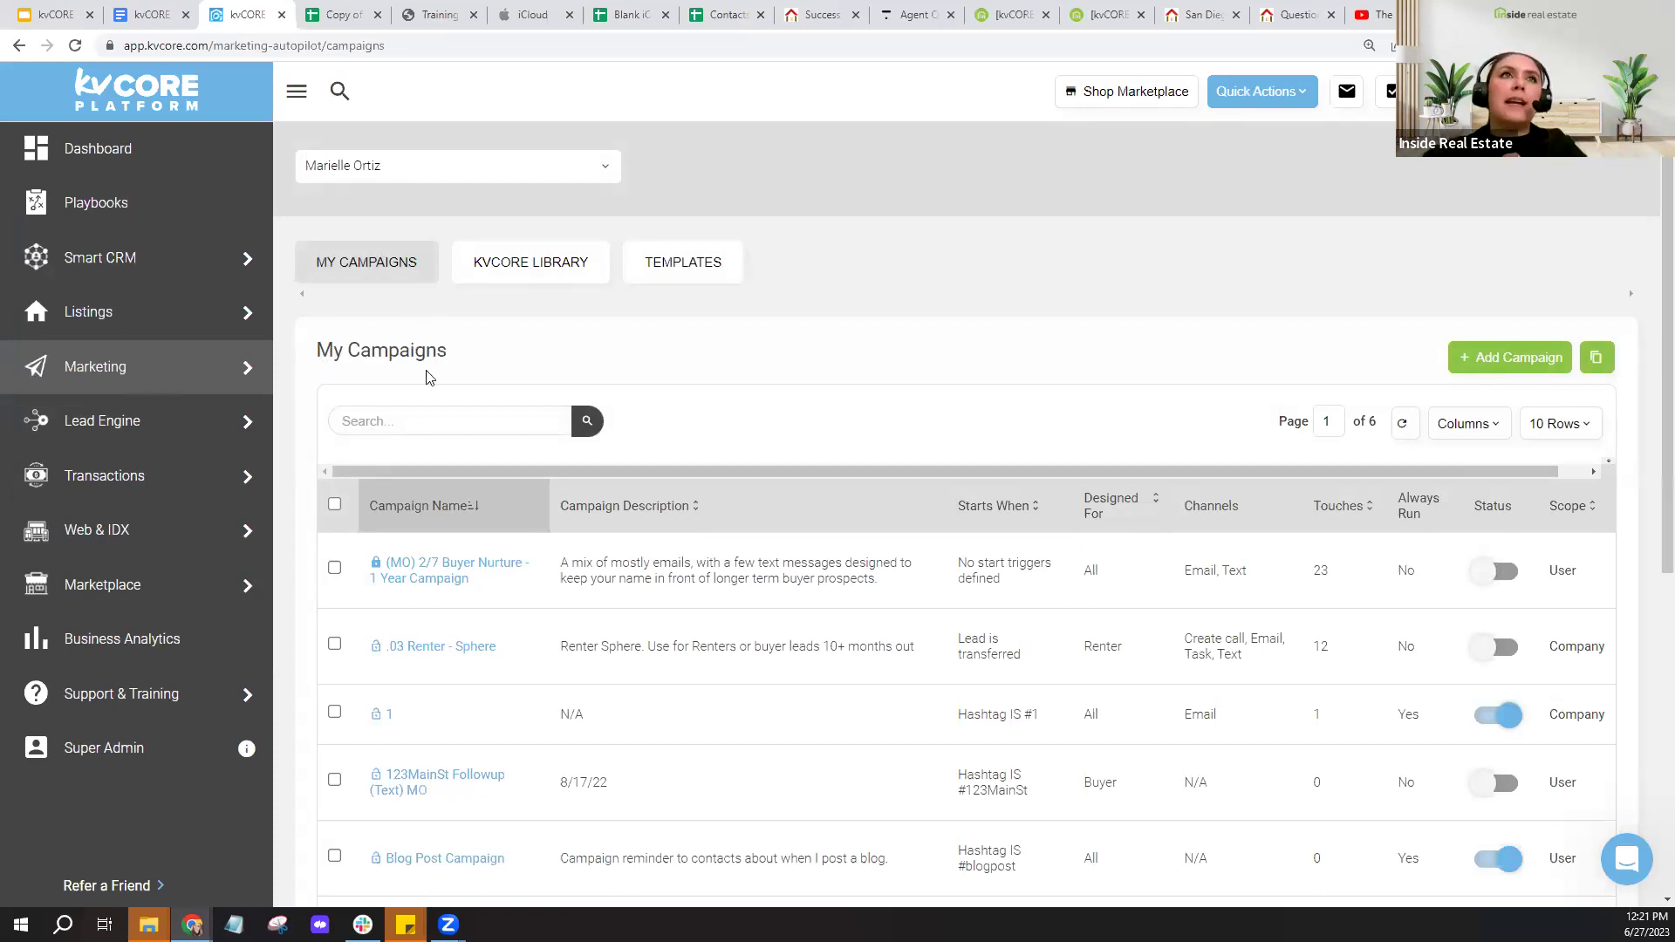
left_click(531, 285)
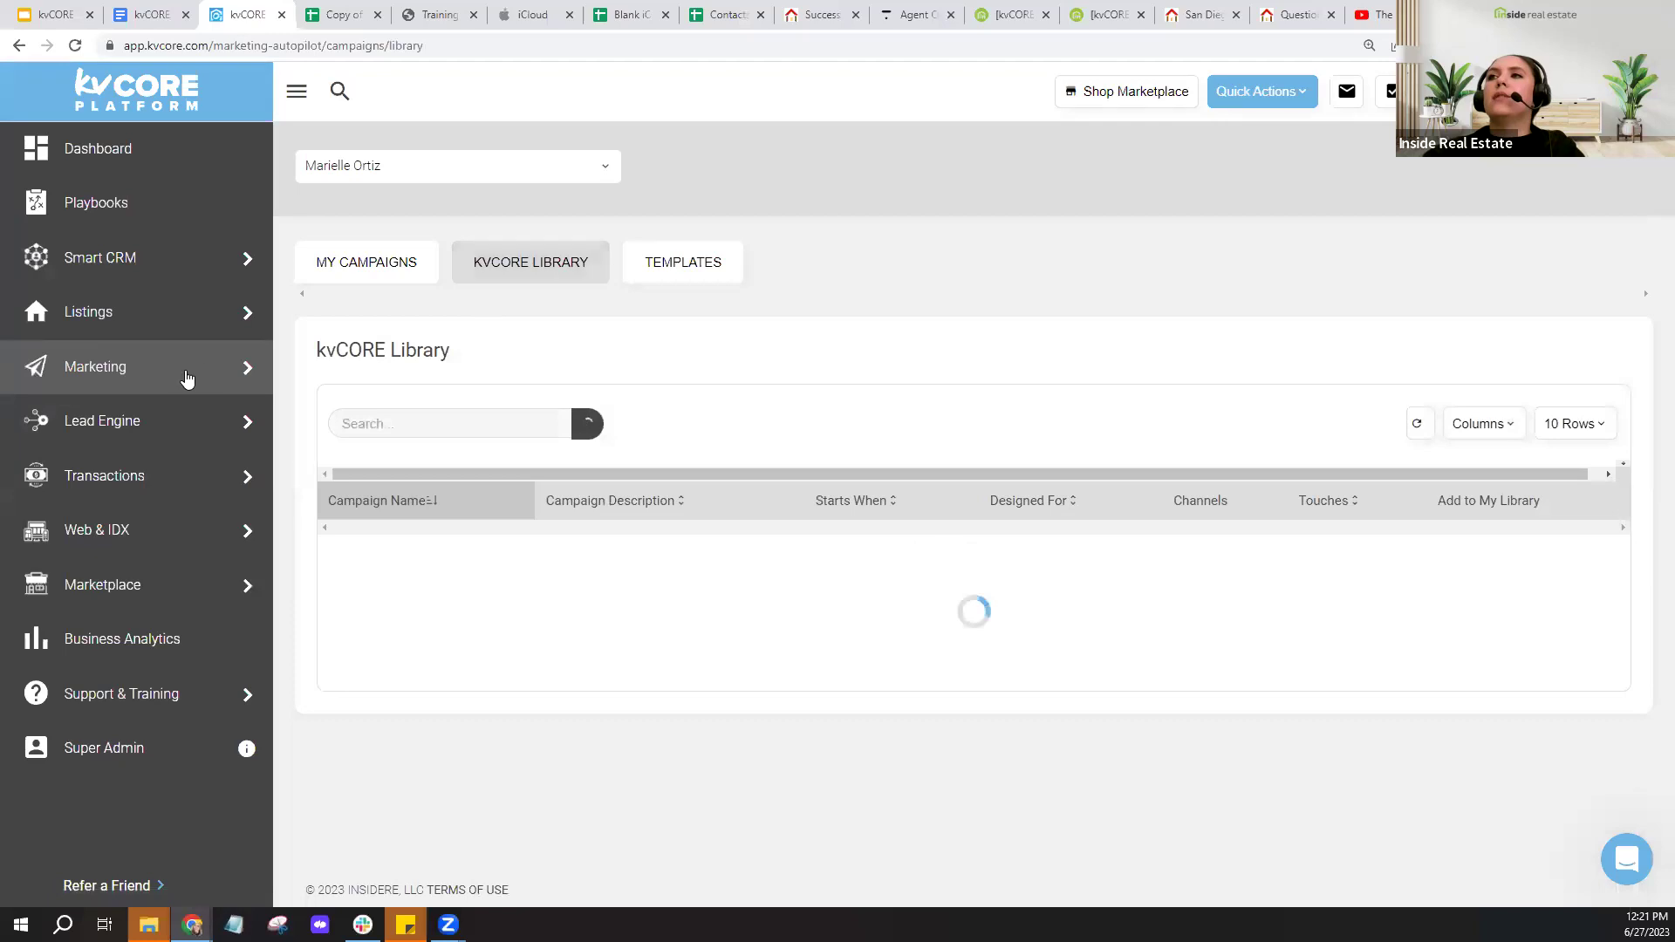
mouse_move(186, 377)
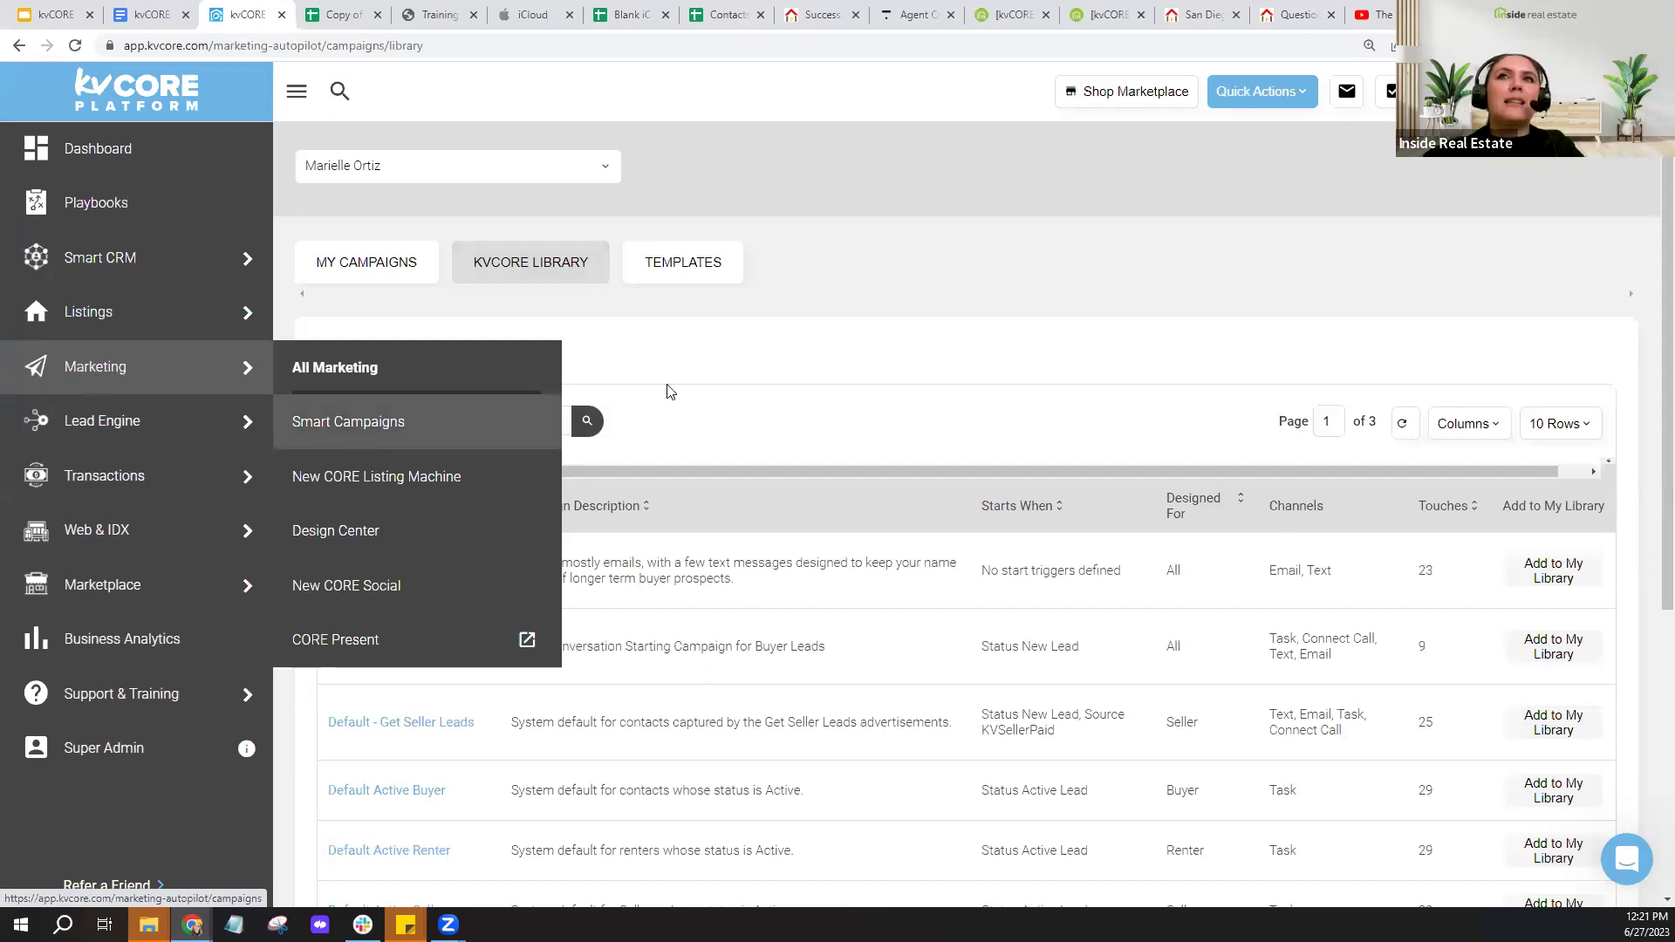
left_click(524, 277)
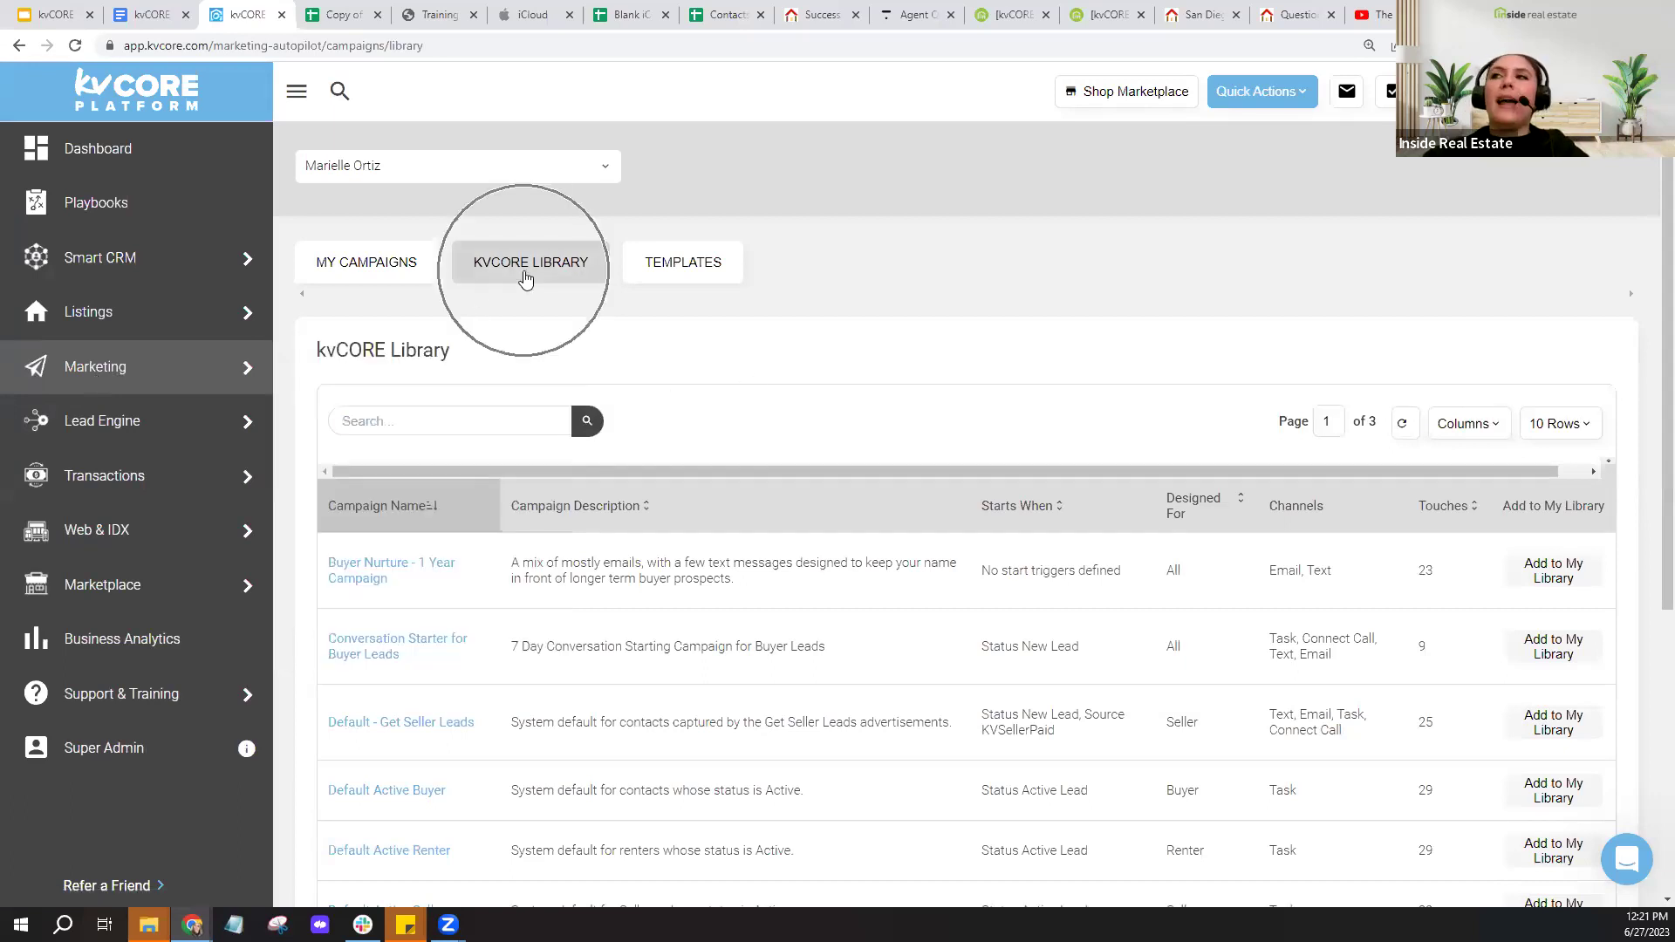
- Search the library for 'open' and add the Open House campaign to My Library
left_click(445, 415)
type("open")
left_click(583, 422)
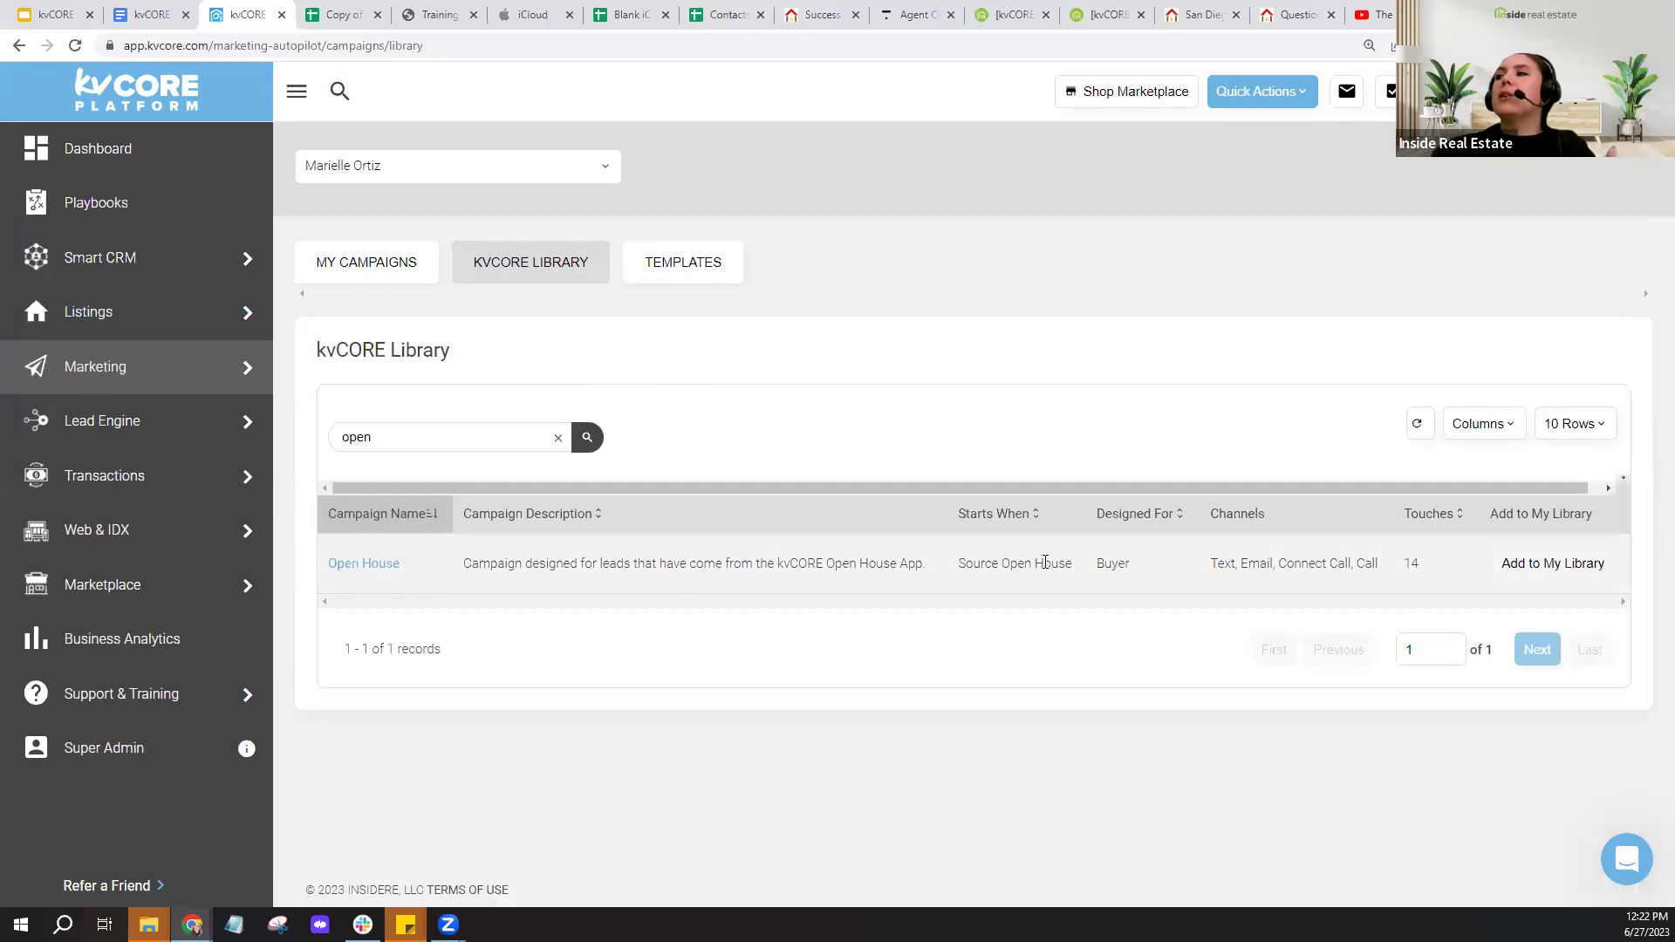
left_click(1552, 565)
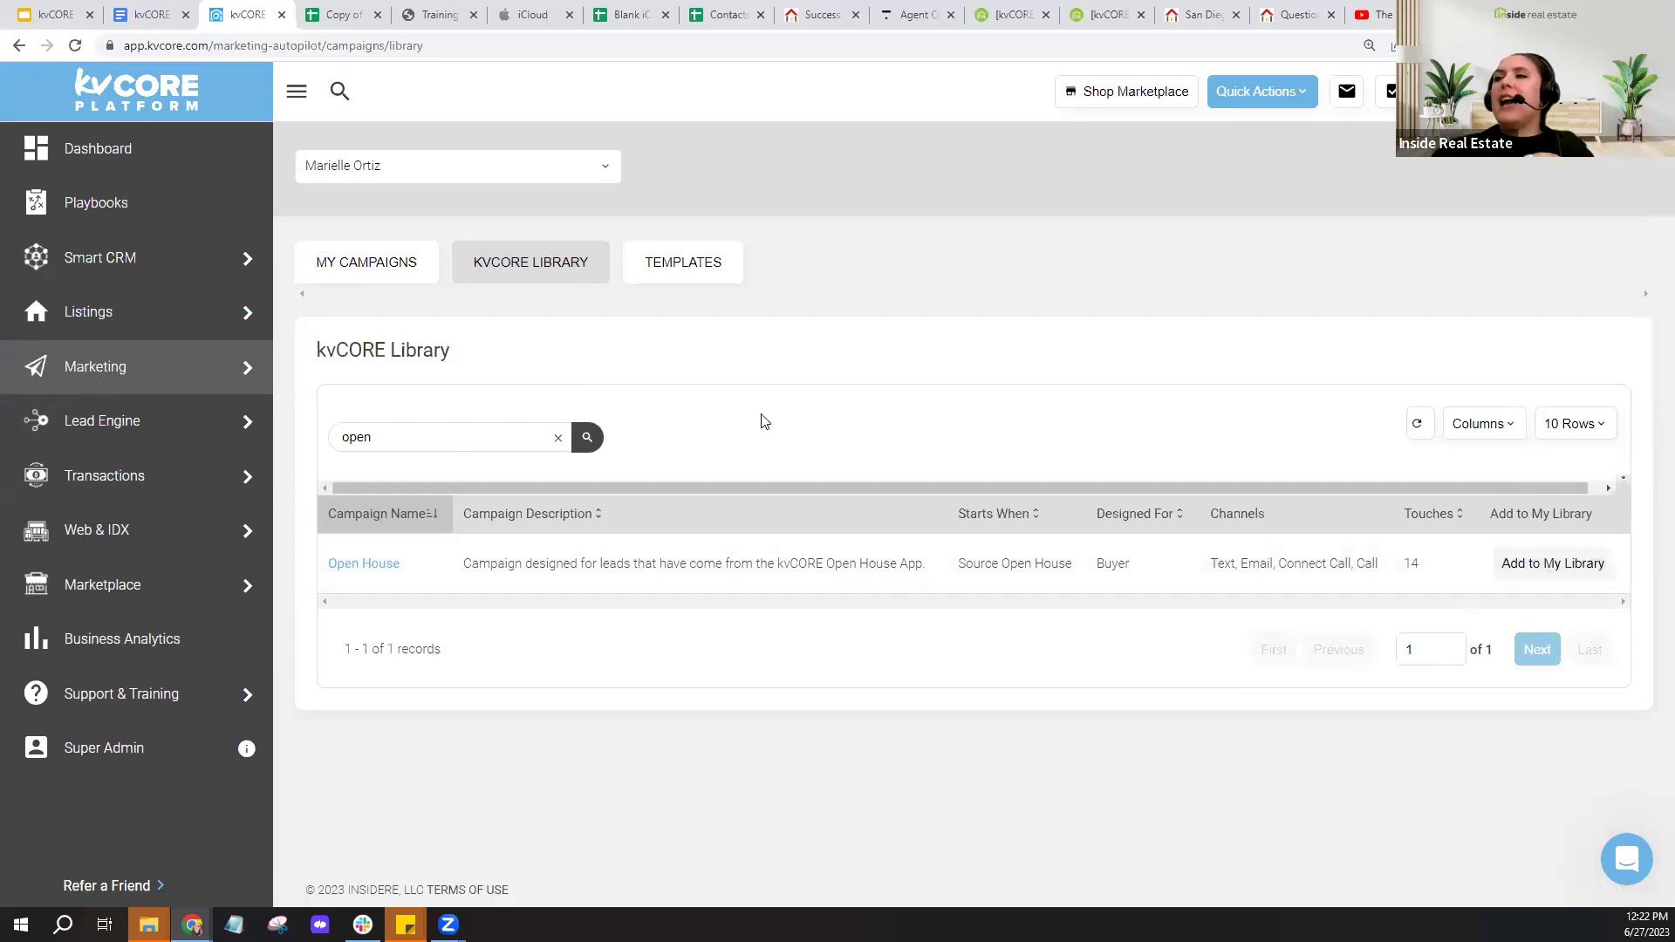
- Search My Campaigns for 'open' to list the three 14-touch Open House buyer campaigns
left_click(368, 273)
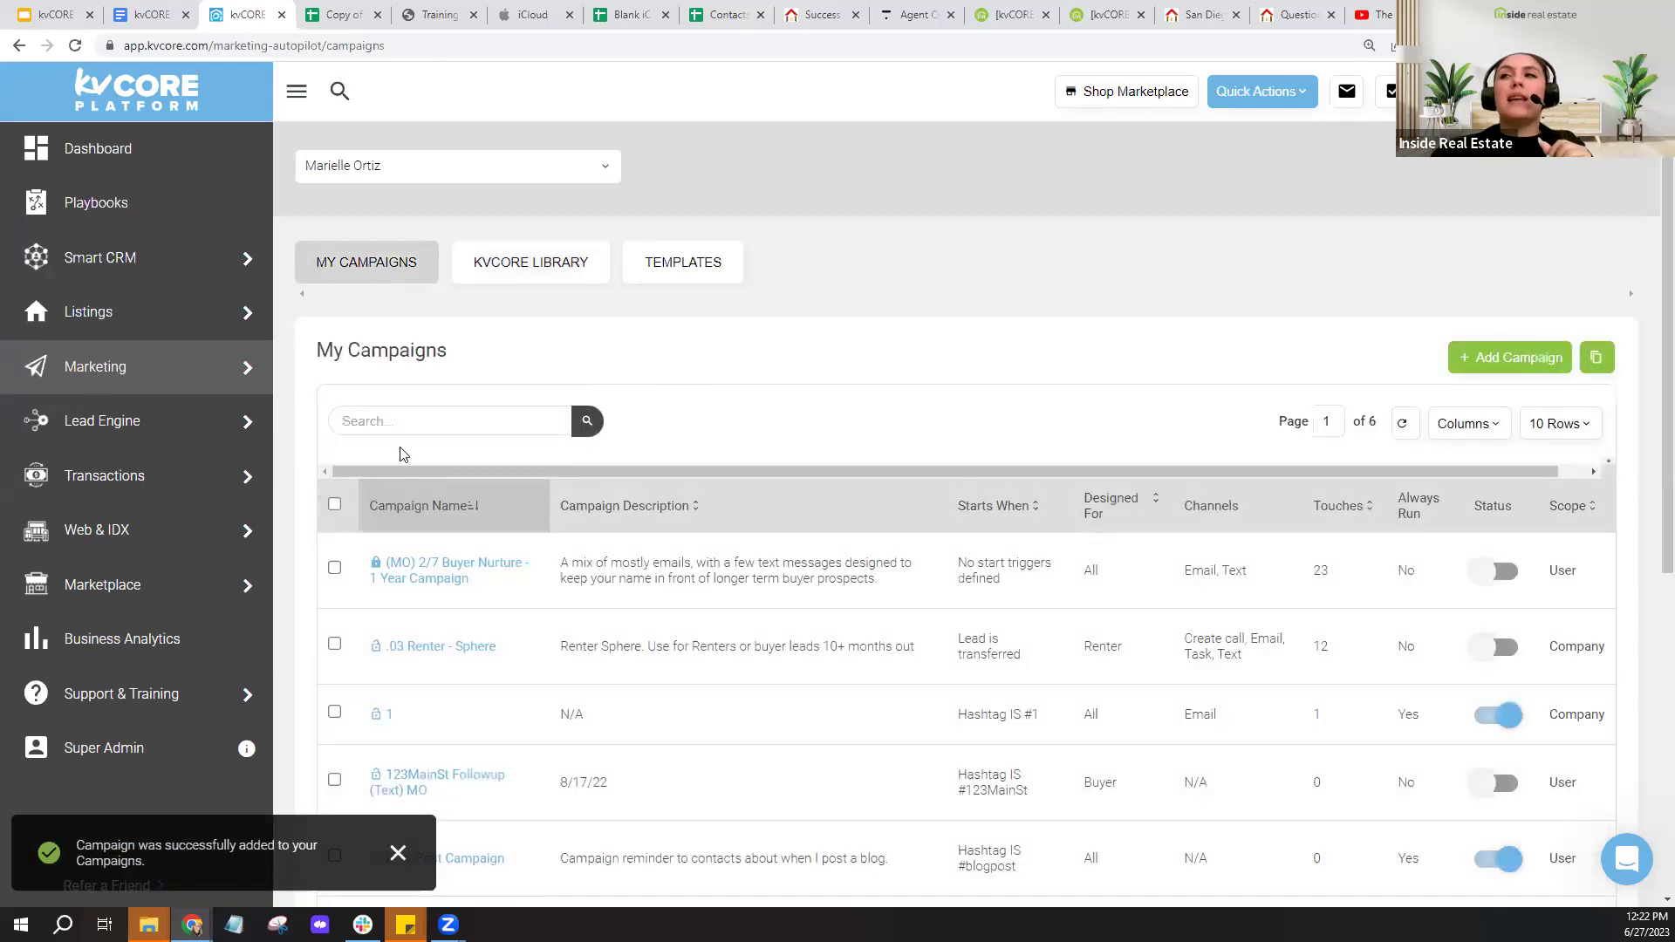
type("open")
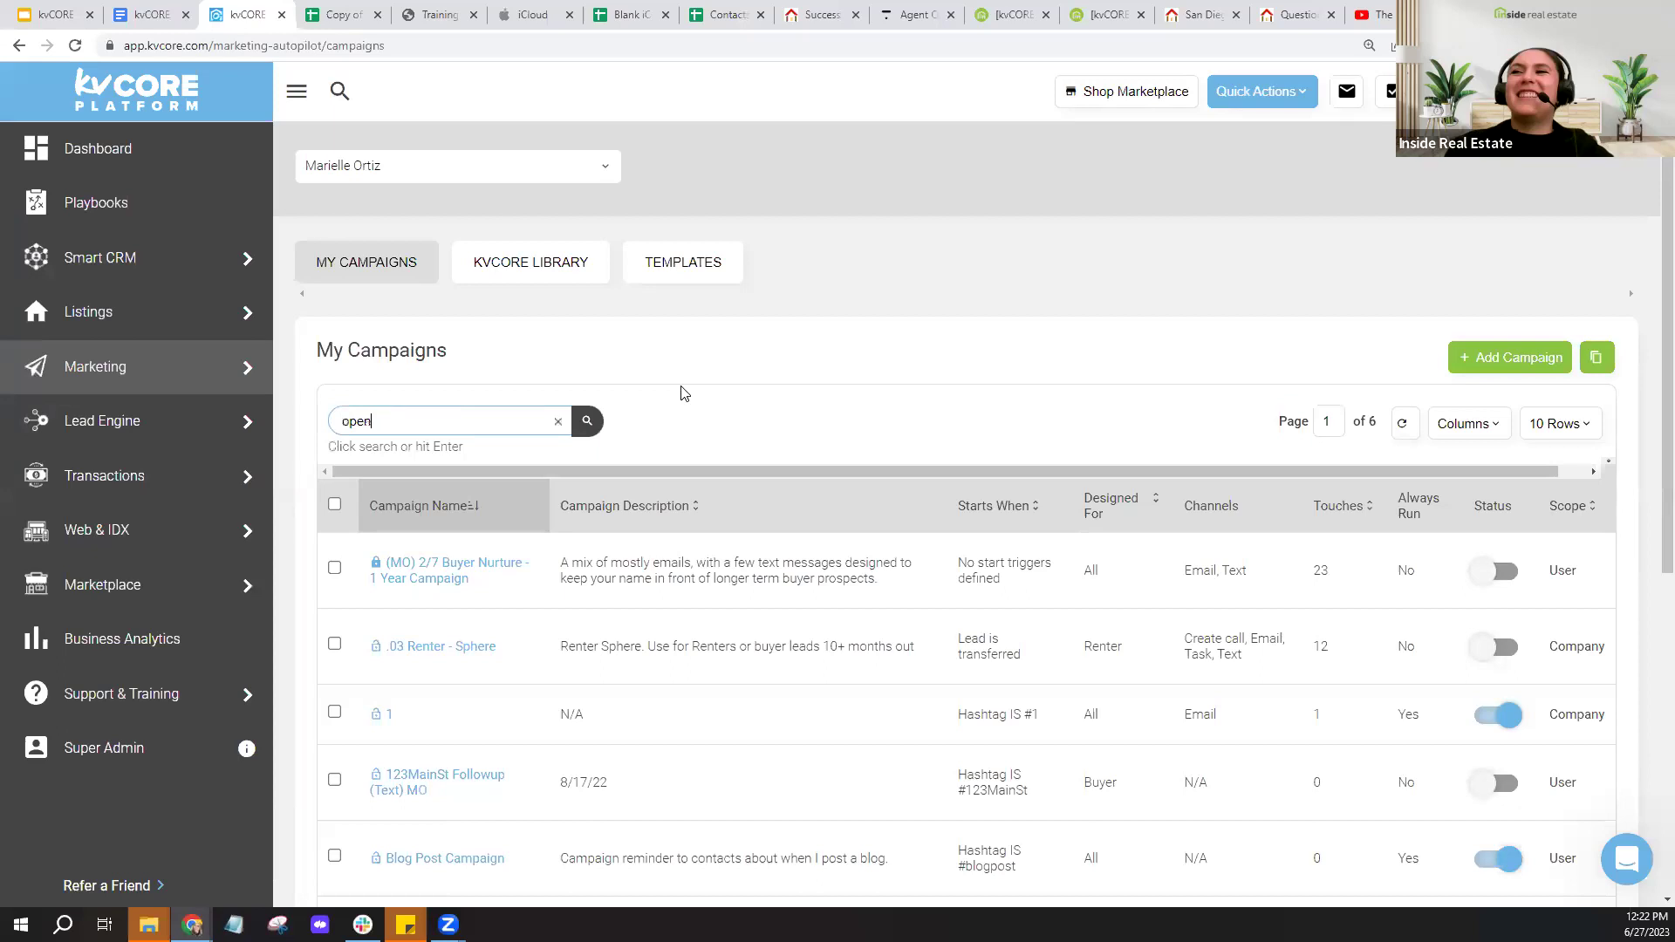
left_click(590, 423)
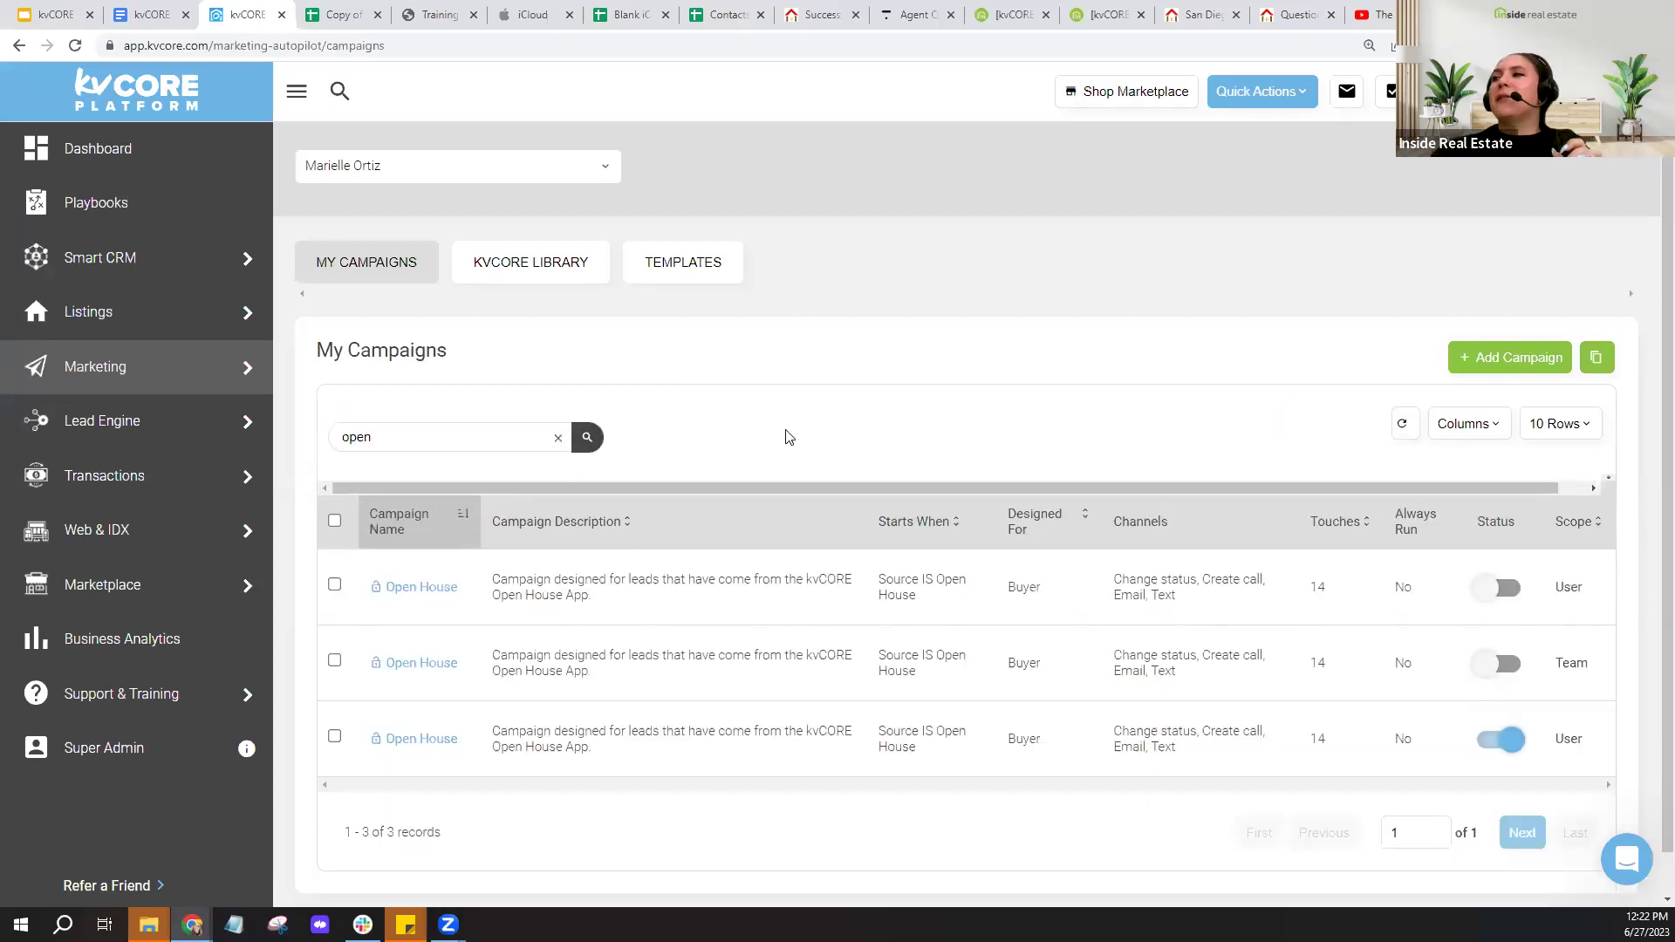
scroll(785, 431, "down", 1)
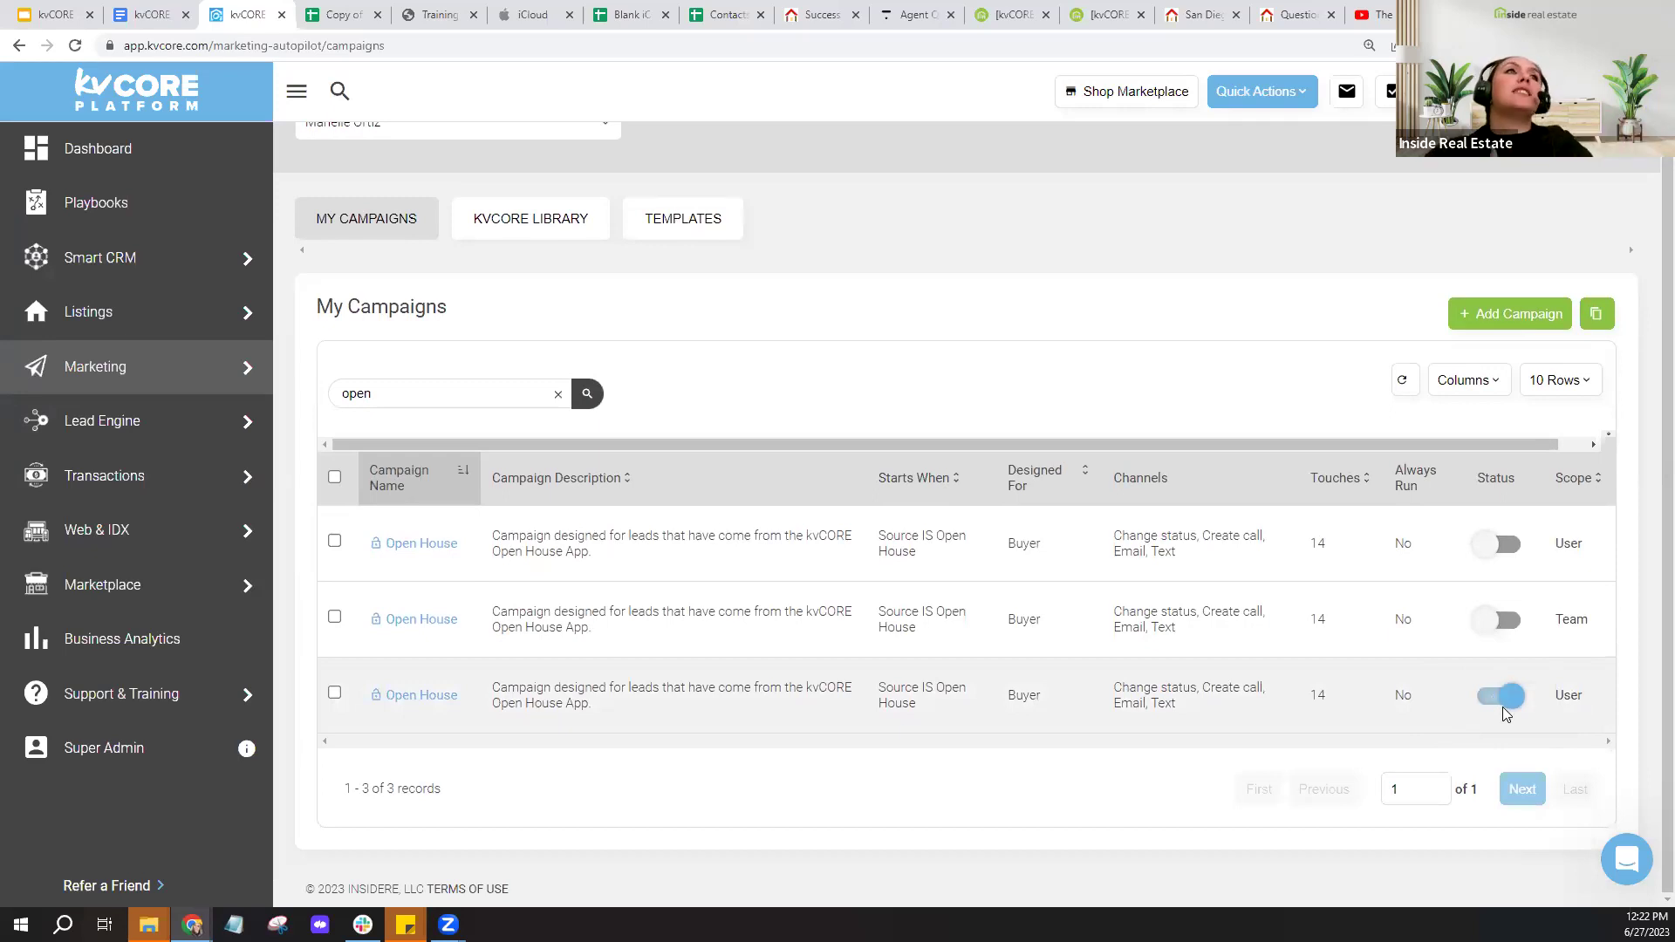
- Open the third Open House campaign and review its scheduled texts, emails and calls
left_click(404, 698)
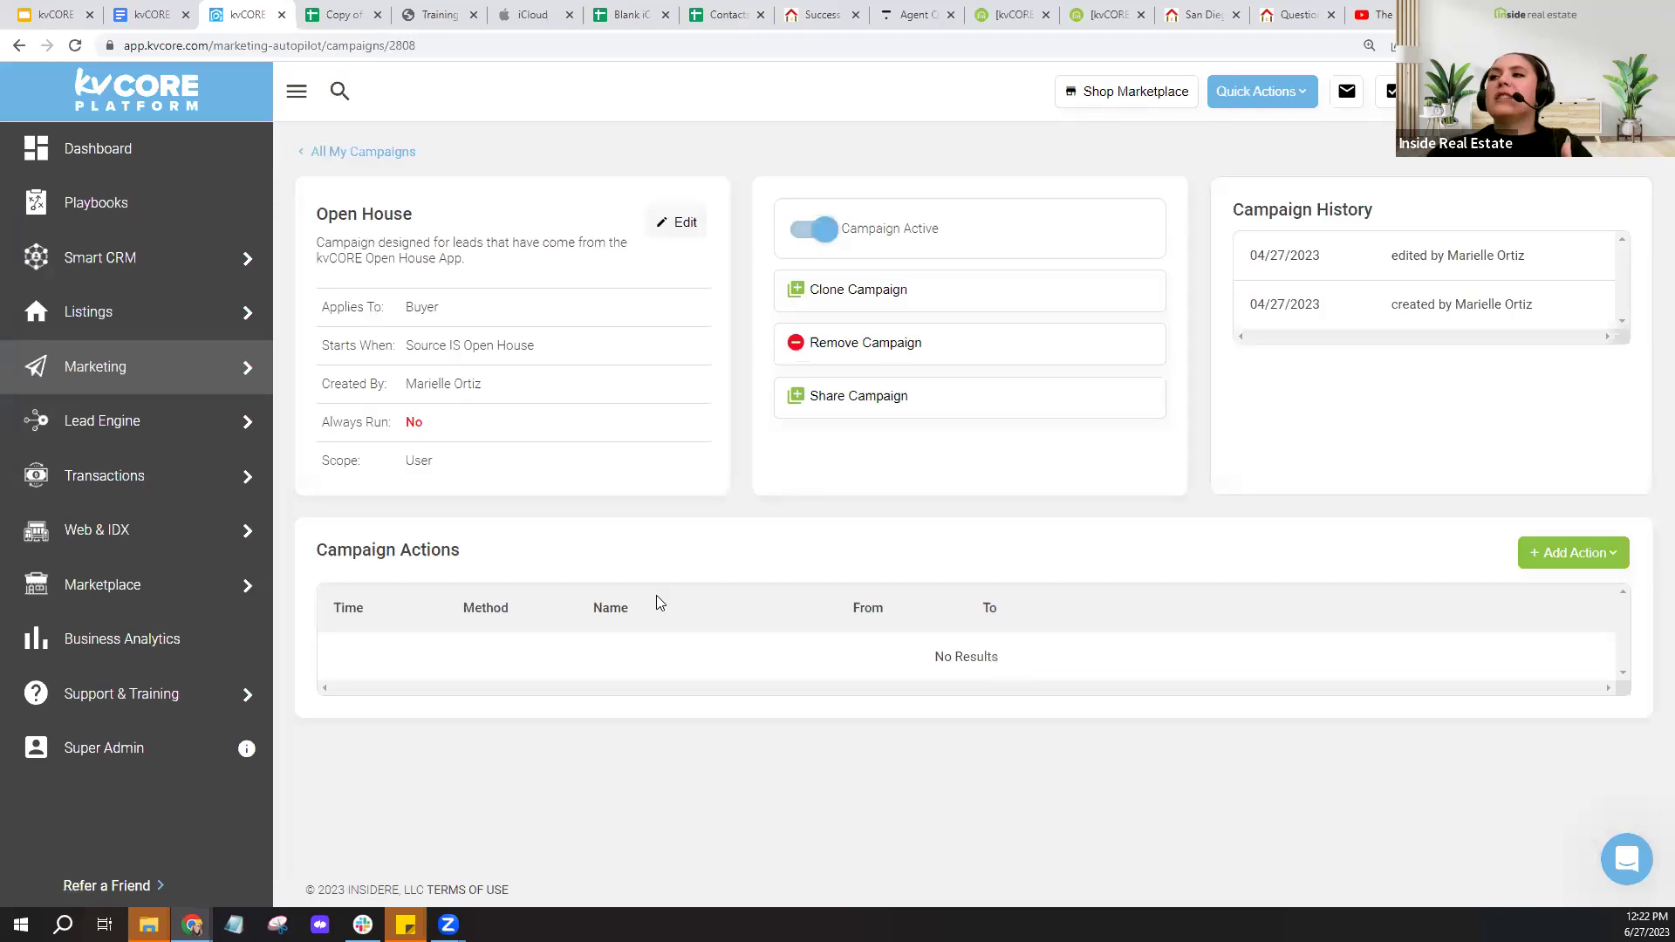
scroll(737, 593, "down", 1)
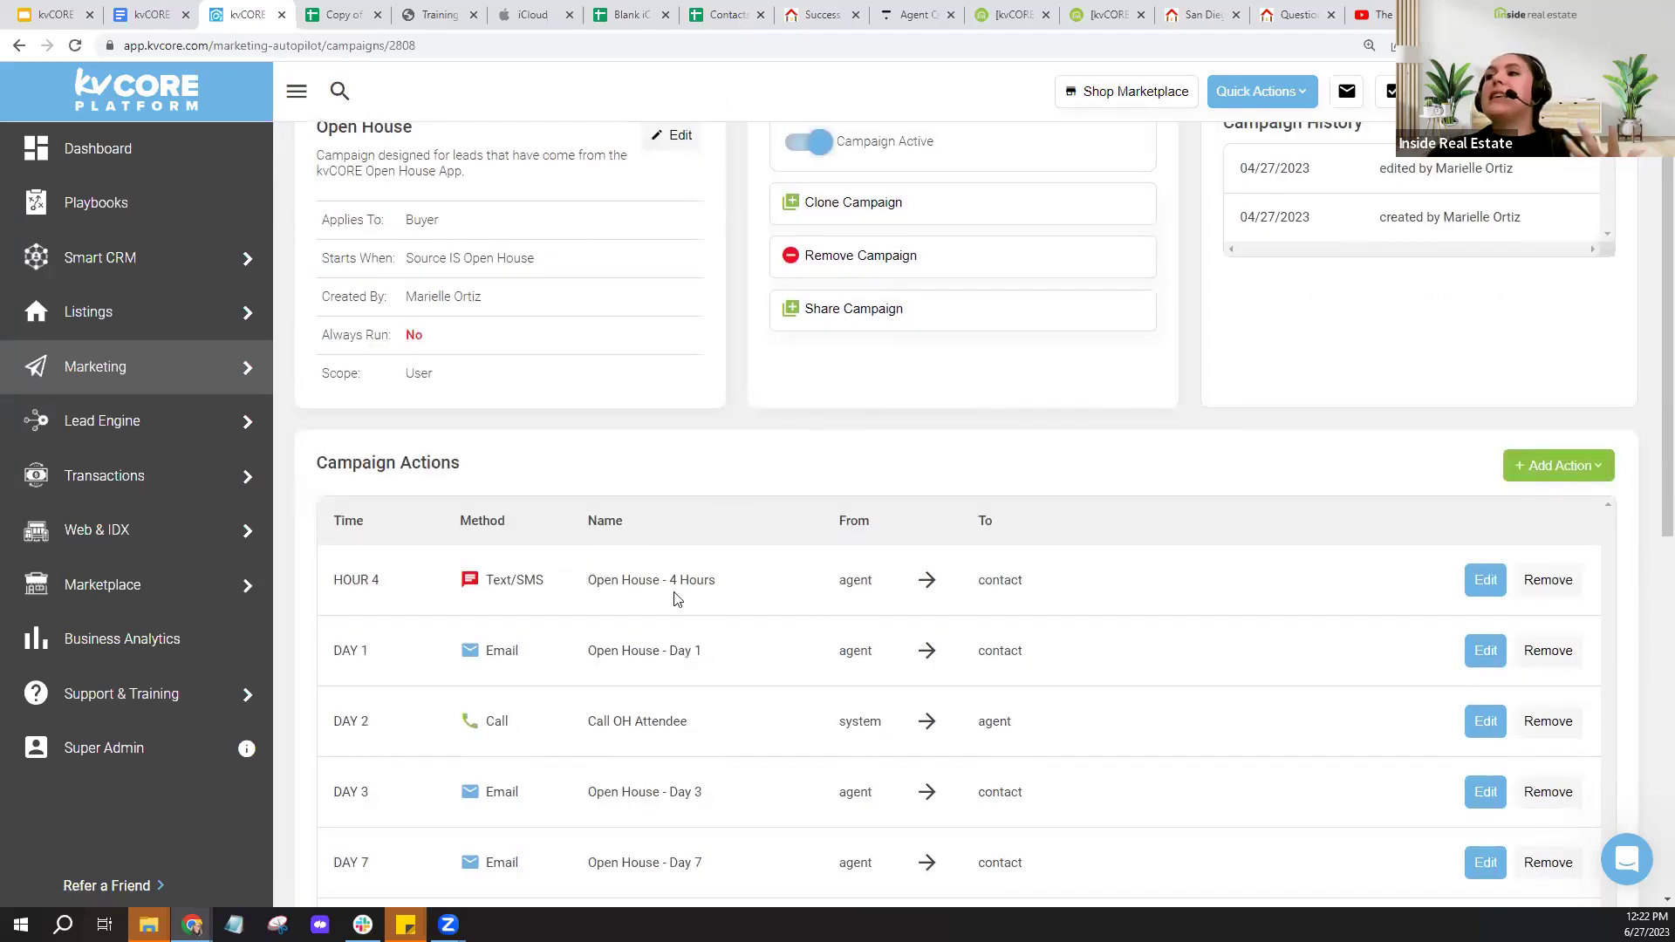
scroll(722, 553, "down", 1)
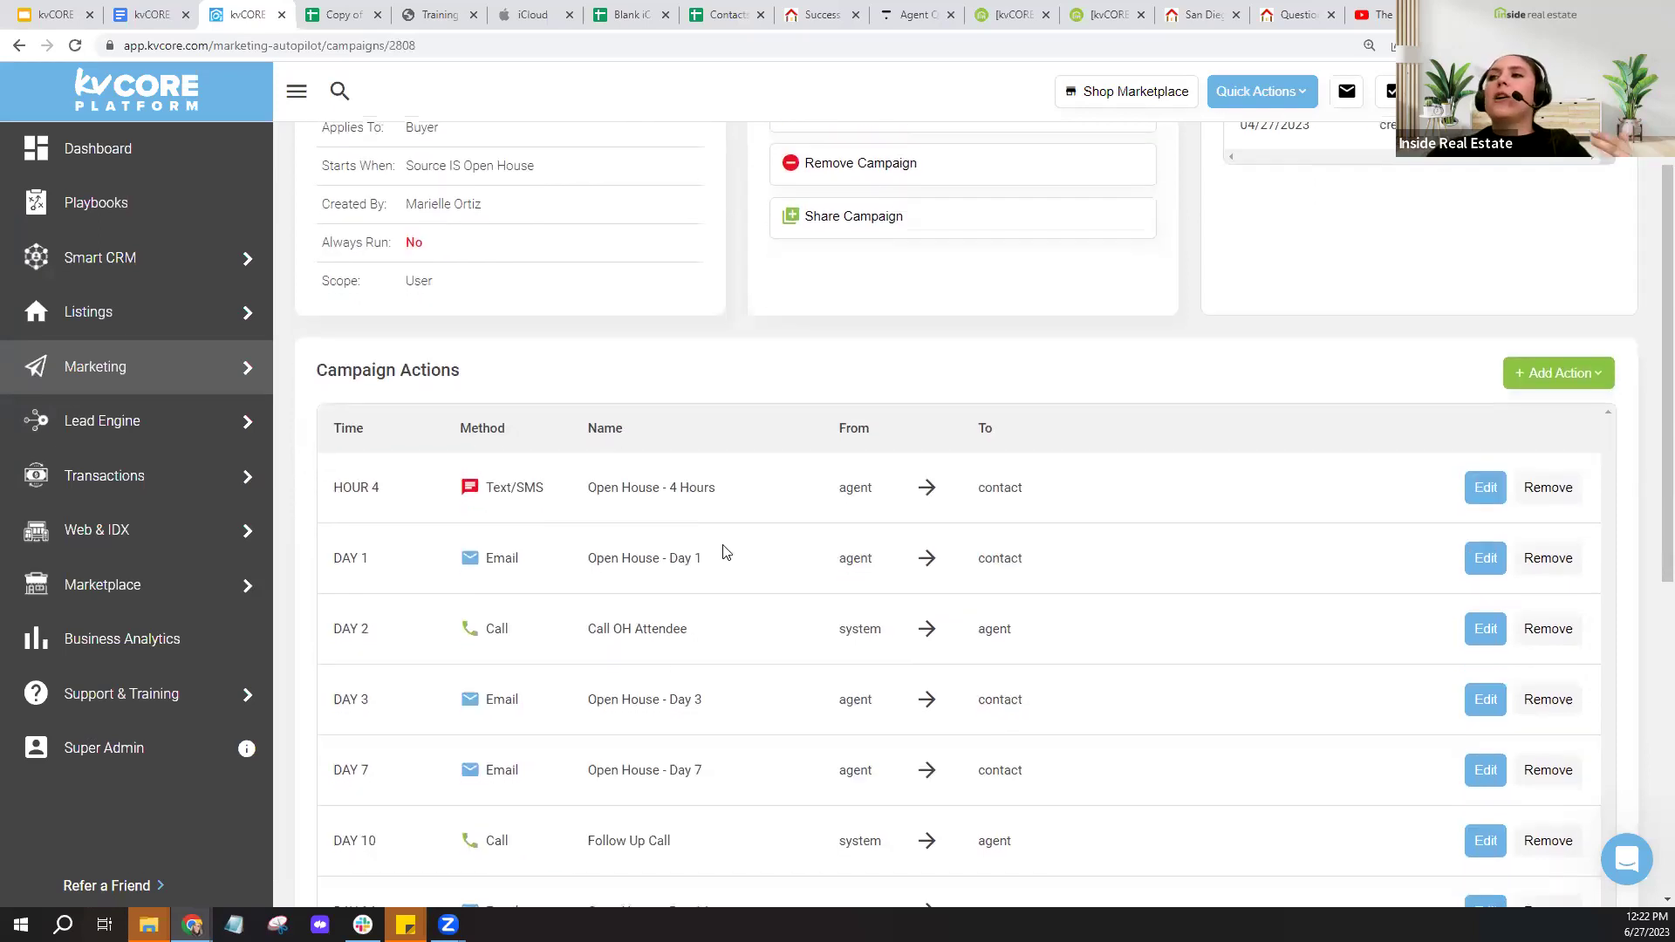
scroll(724, 559, "down", 6)
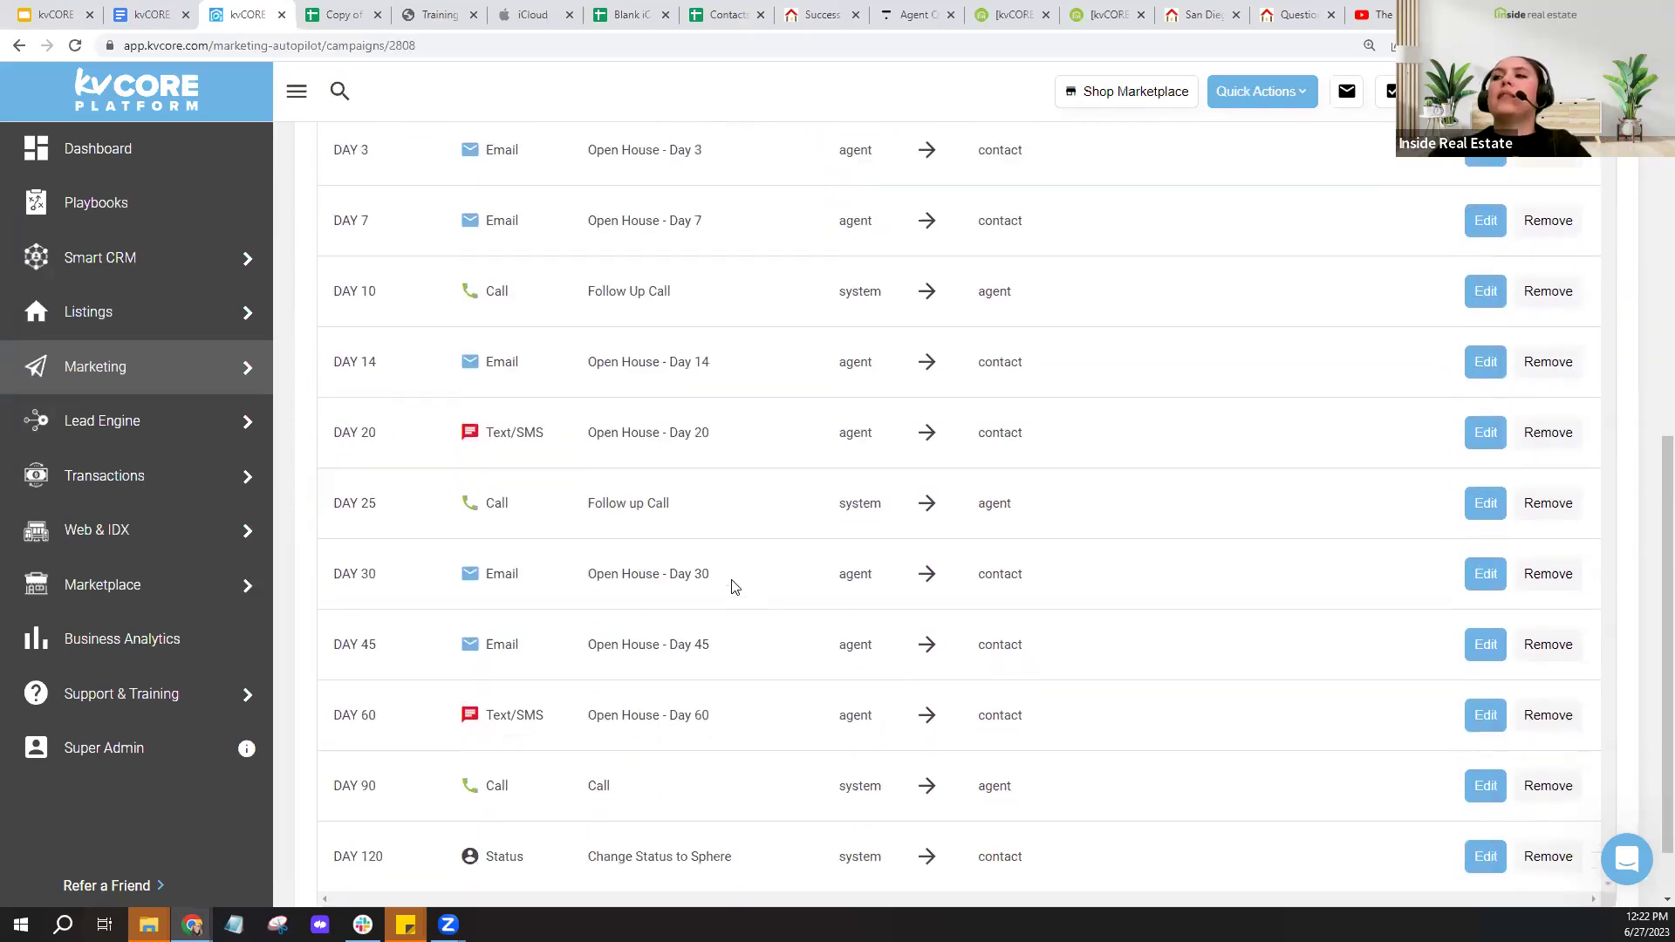
scroll(732, 587, "down", 1)
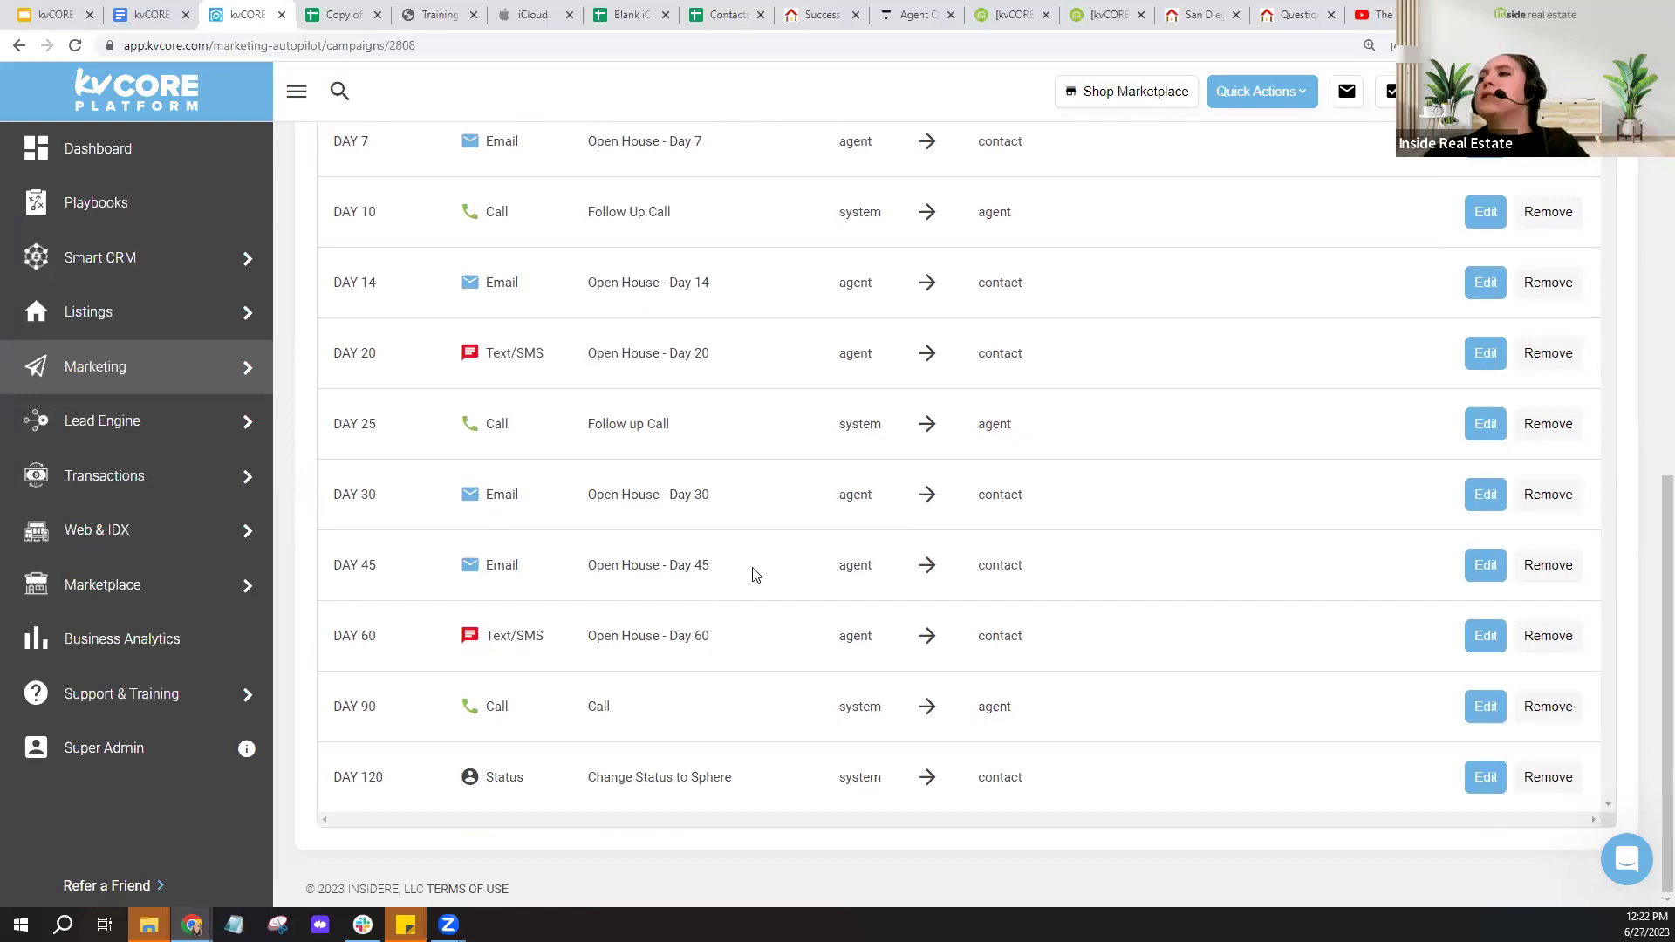
scroll(695, 489, "up", 5)
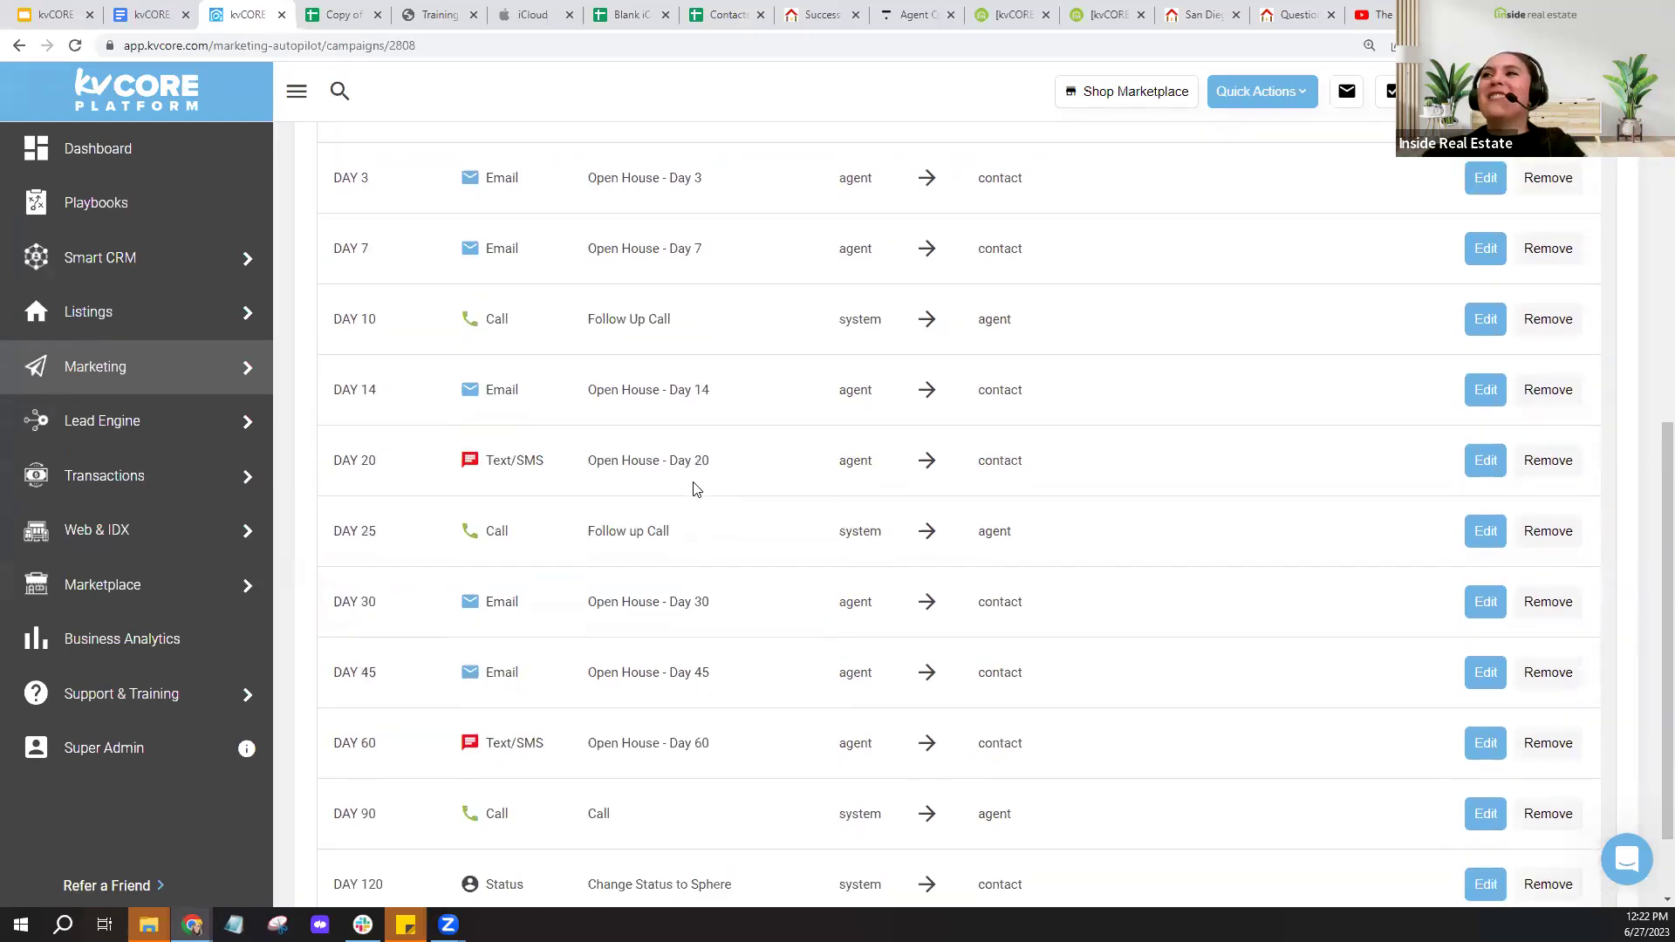
triple_click(722, 437)
left_click(722, 437)
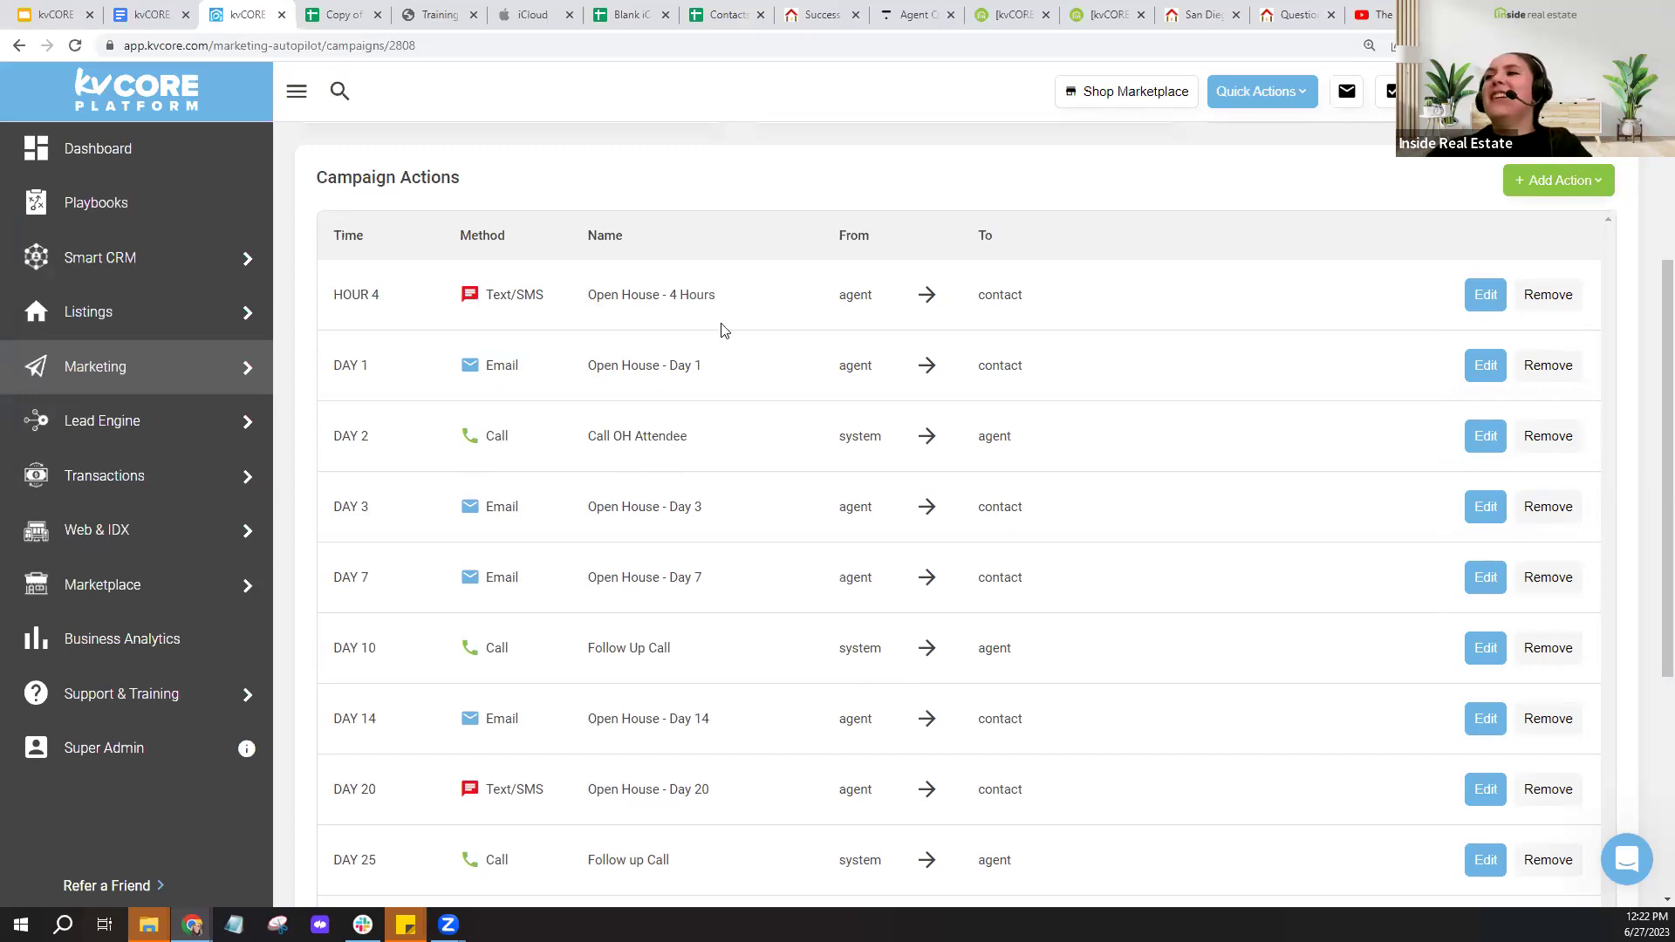
scroll(730, 816, "down", 4)
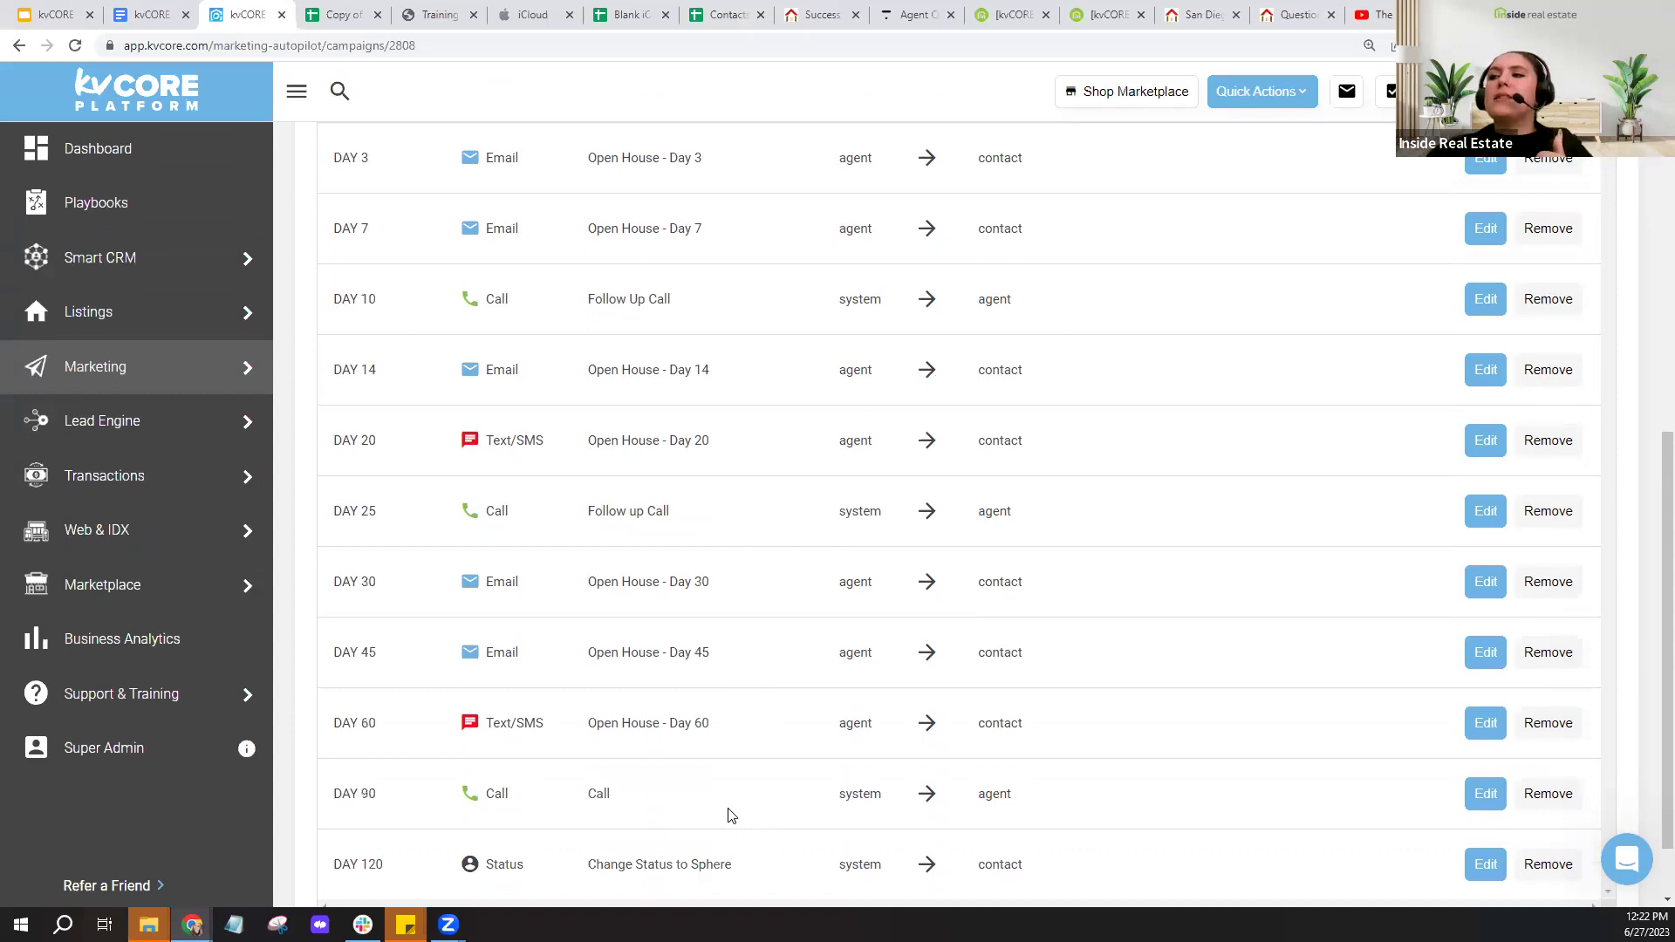
scroll(689, 799, "down", 1)
scroll(799, 521, "up", 3)
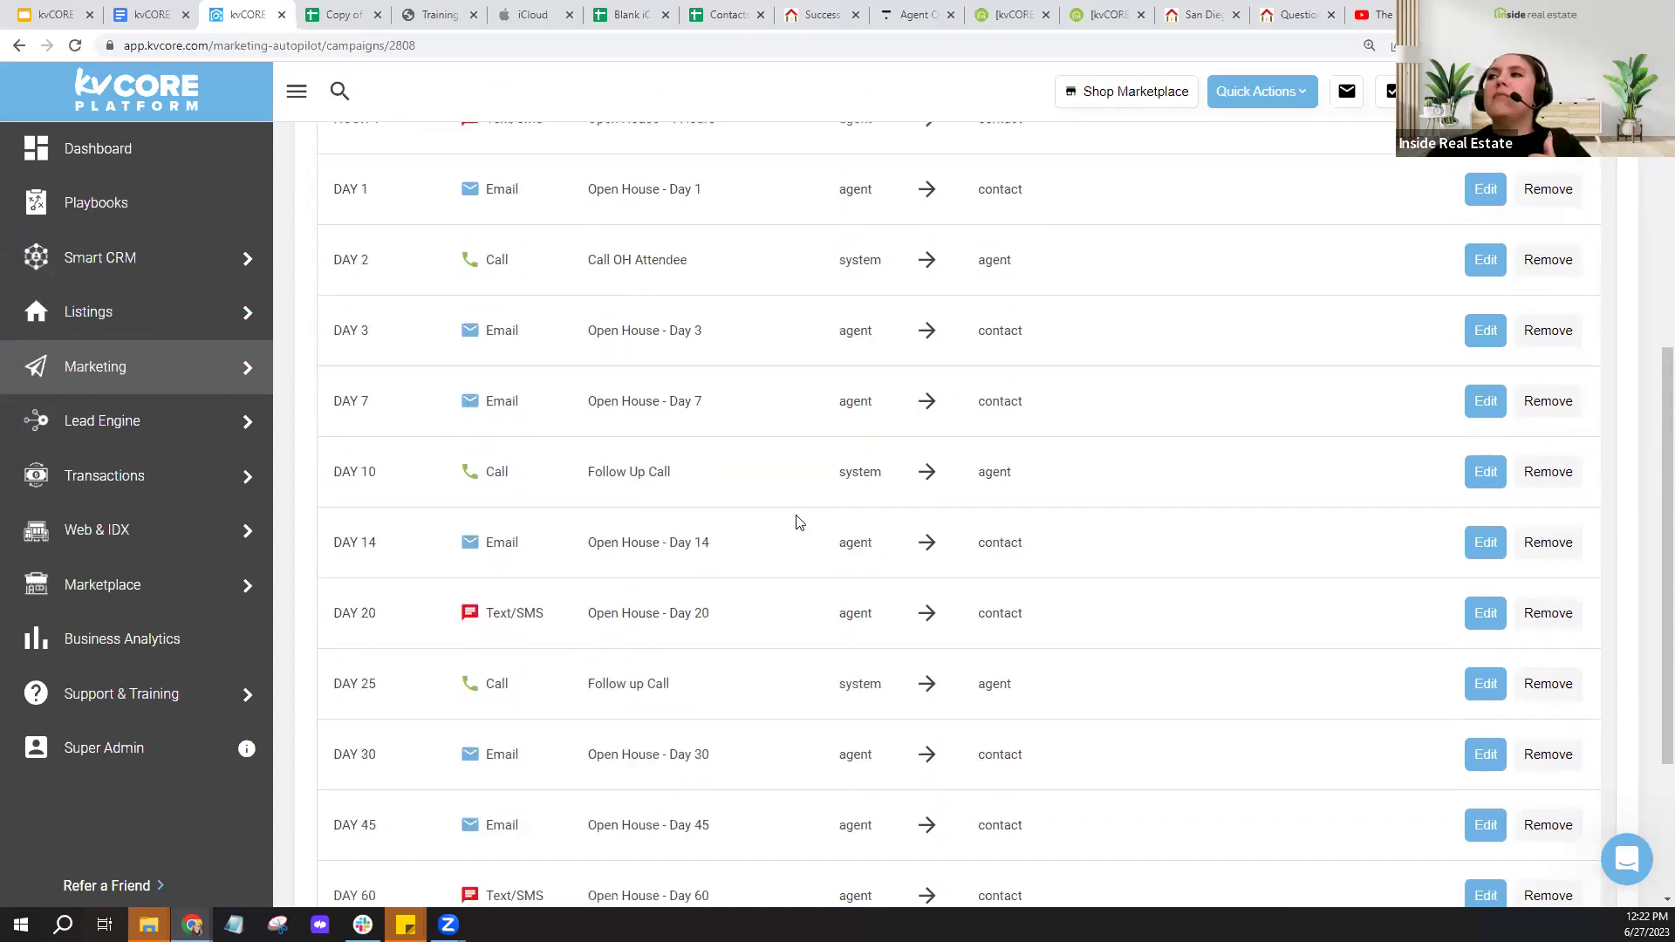
scroll(799, 522, "up", 4)
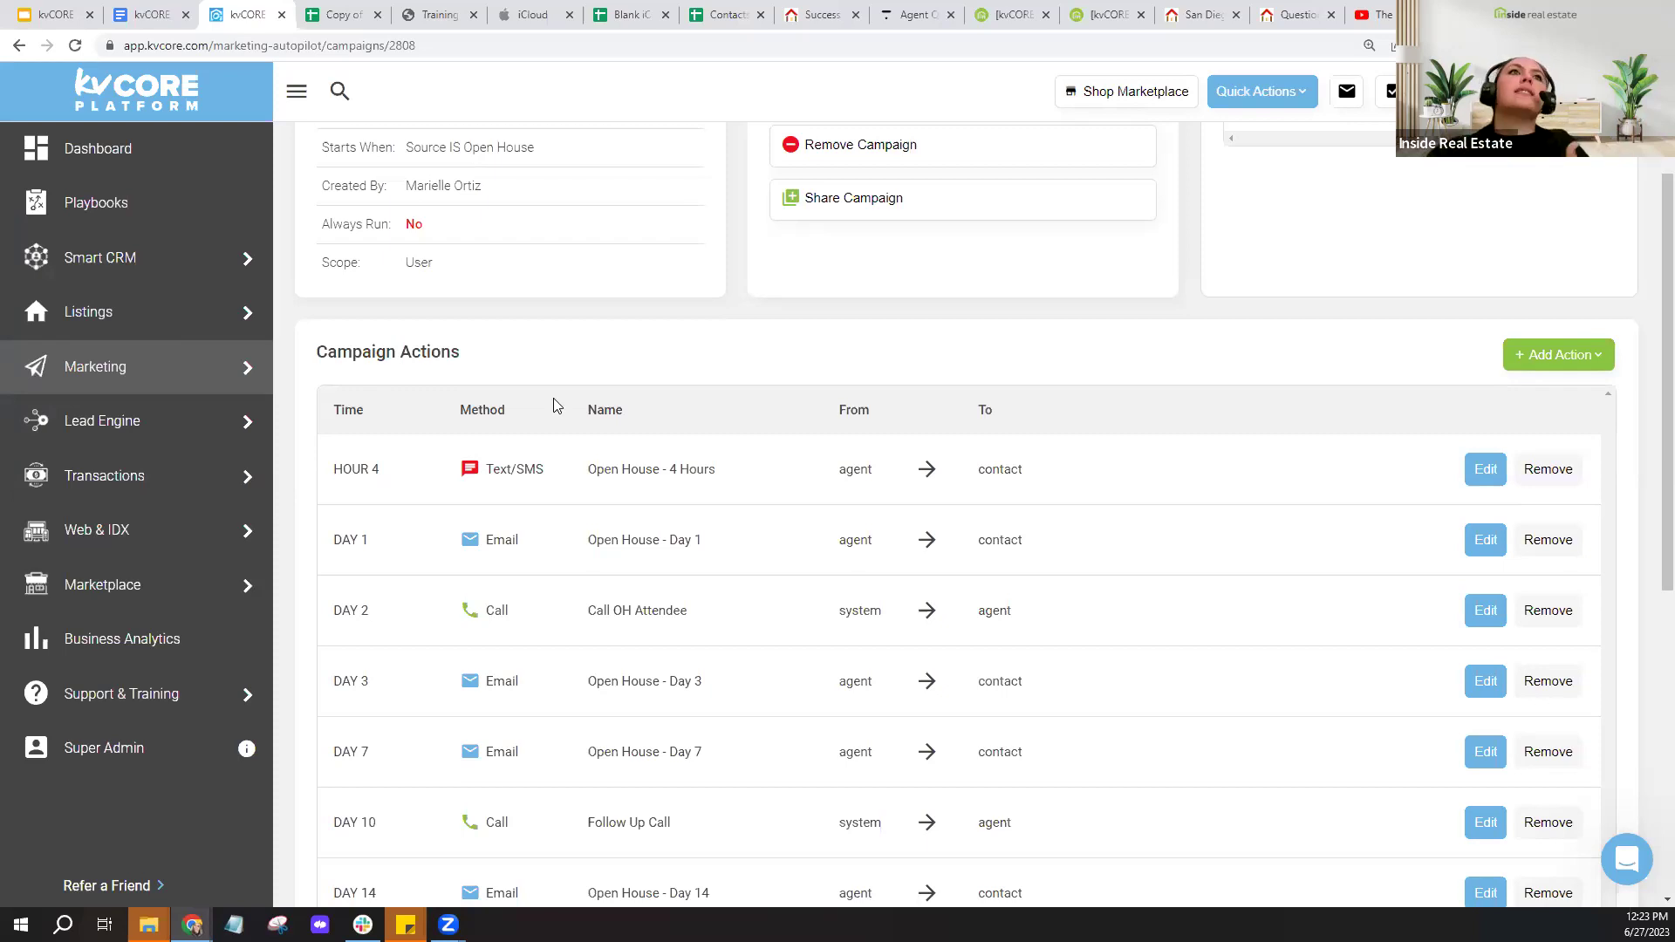
mouse_move(157, 271)
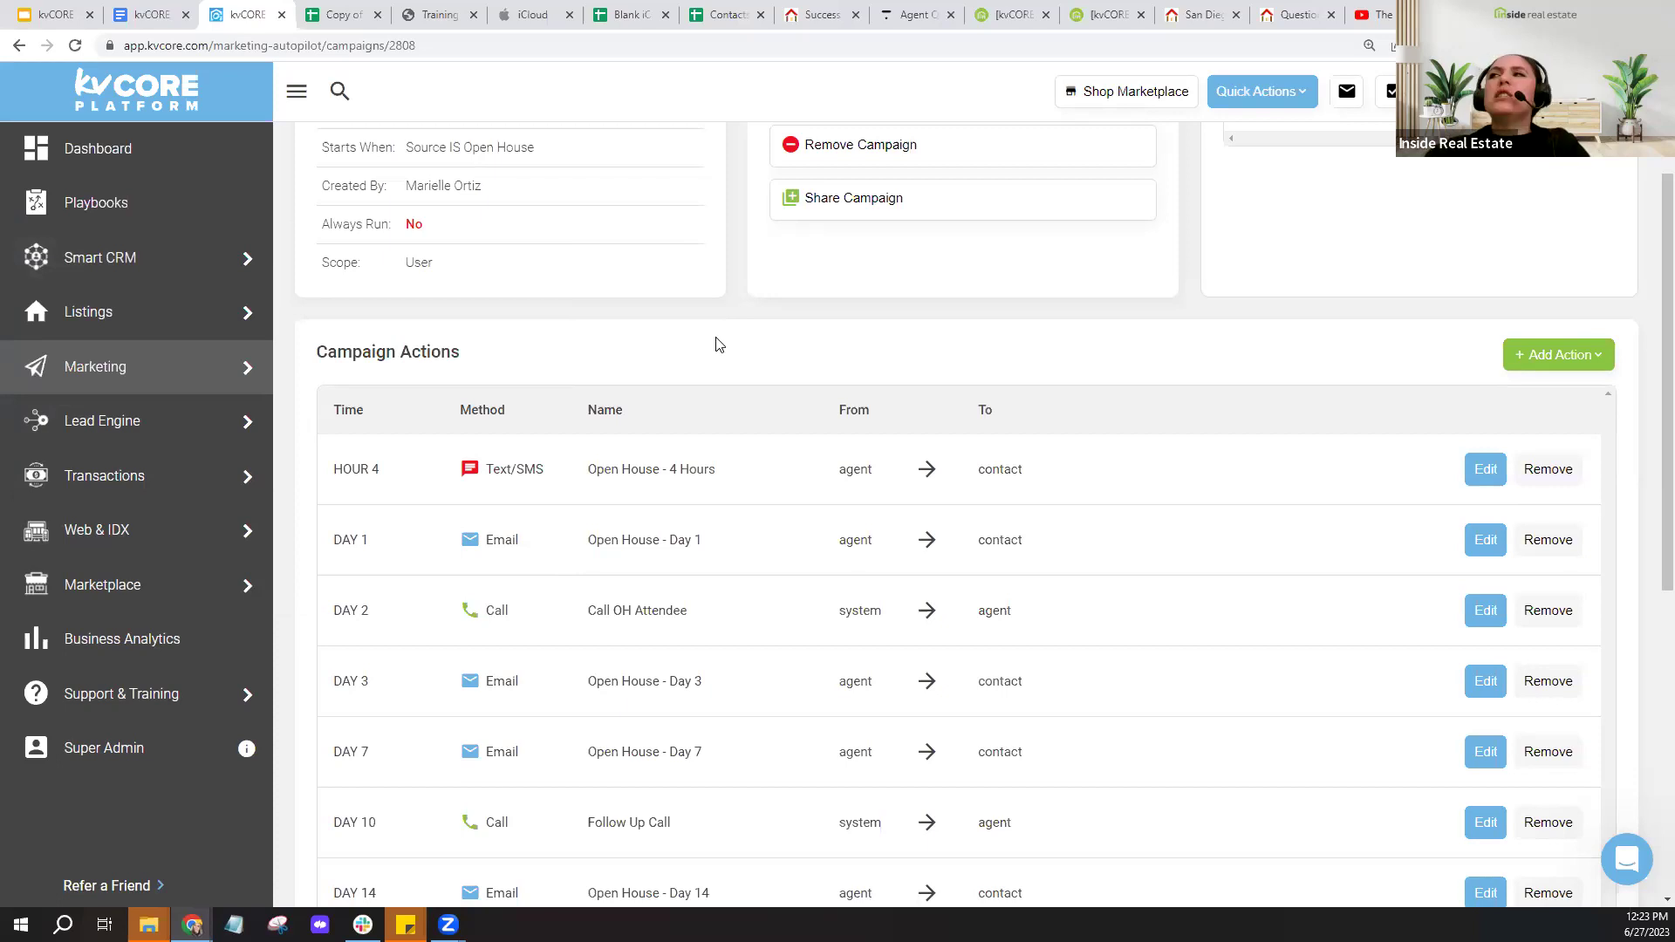
- View the paused Broker's Open & Open House Tips & Tricks video, then go to the meetup guide document
left_click(1380, 23)
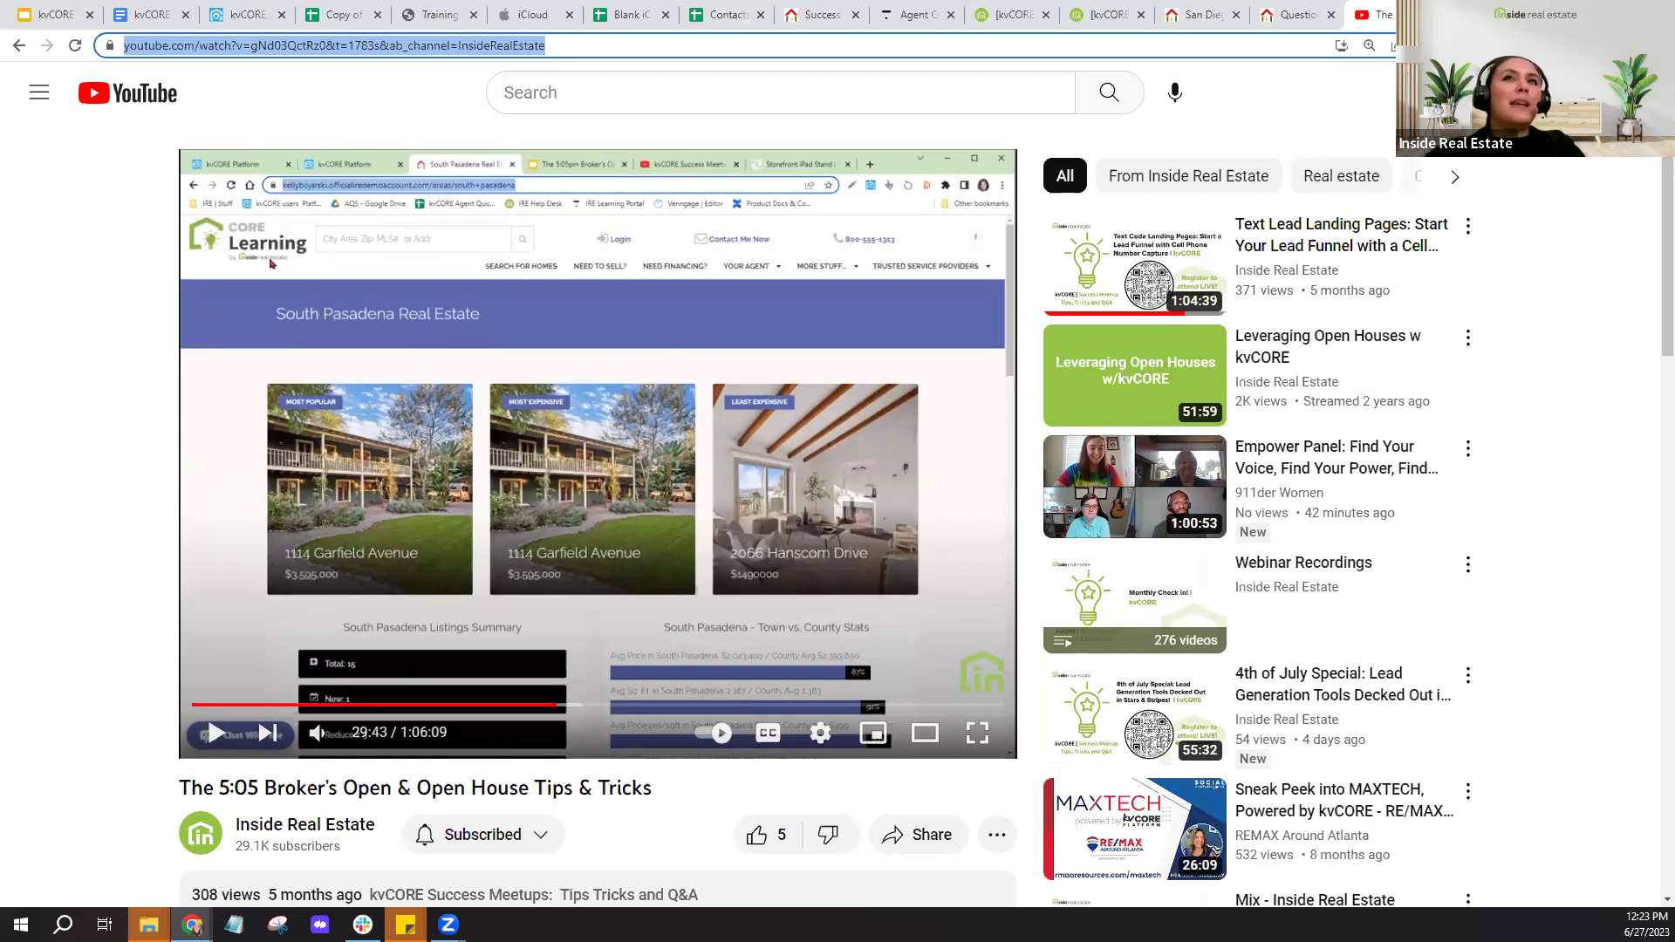
key("Escape")
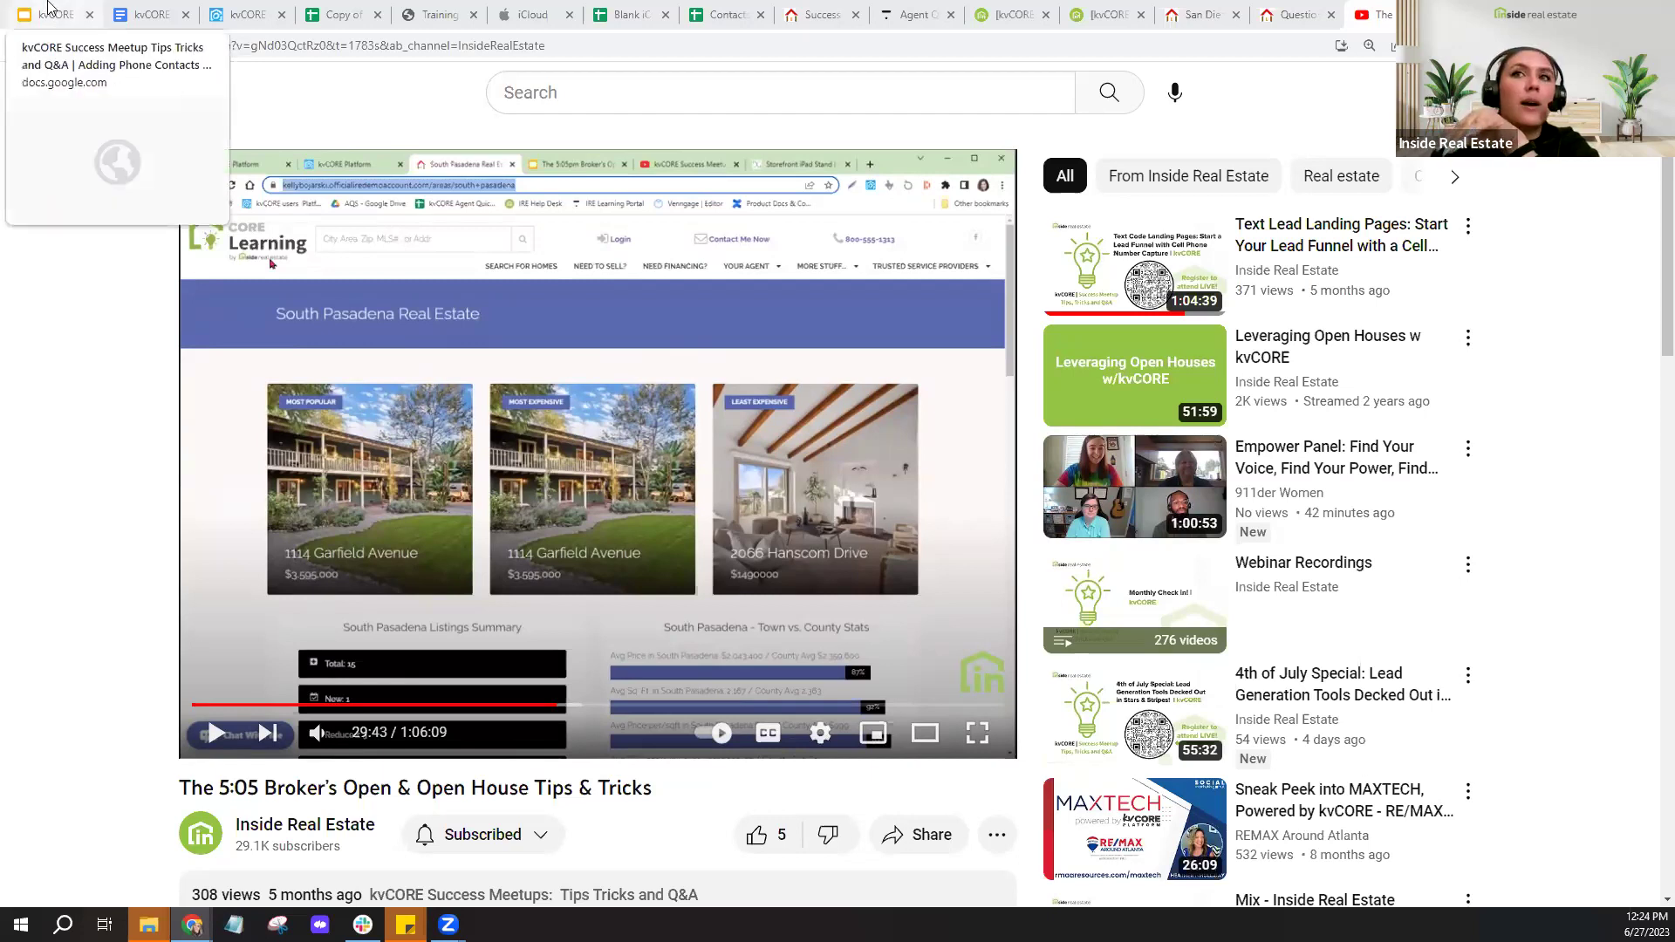
left_click(48, 9)
left_click(148, 14)
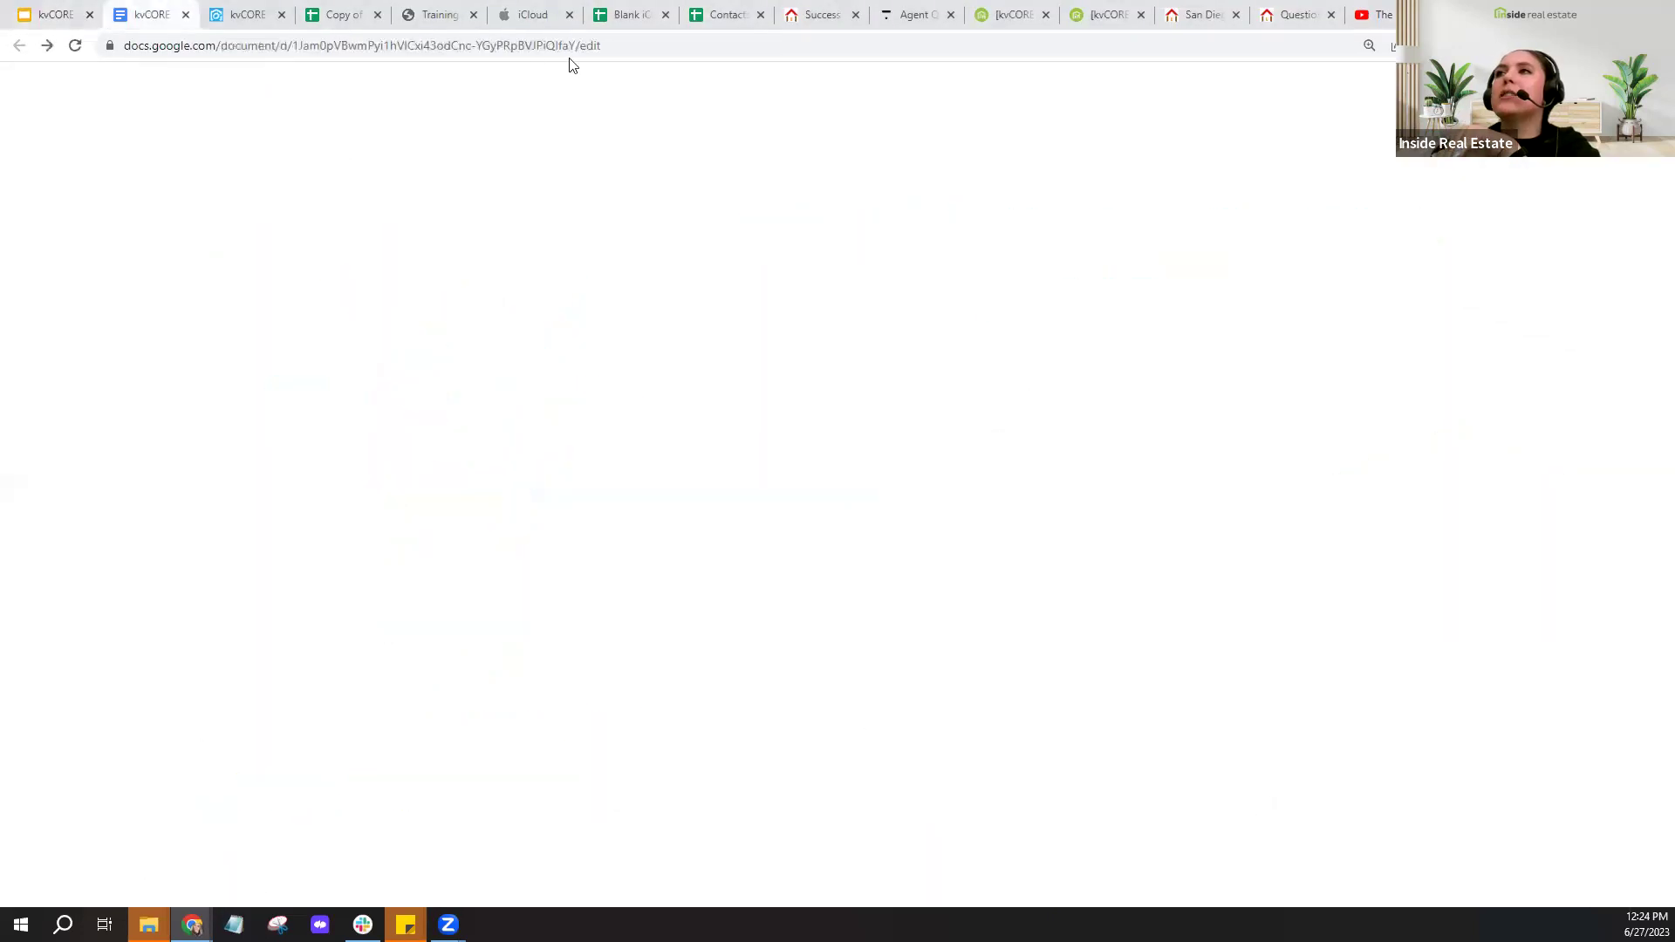
- Select the meetup guide's web address, then move to the 'Adding Phone Contacts to kvCORE' slide deck
left_click(575, 44)
right_click(515, 44)
left_click(621, 166)
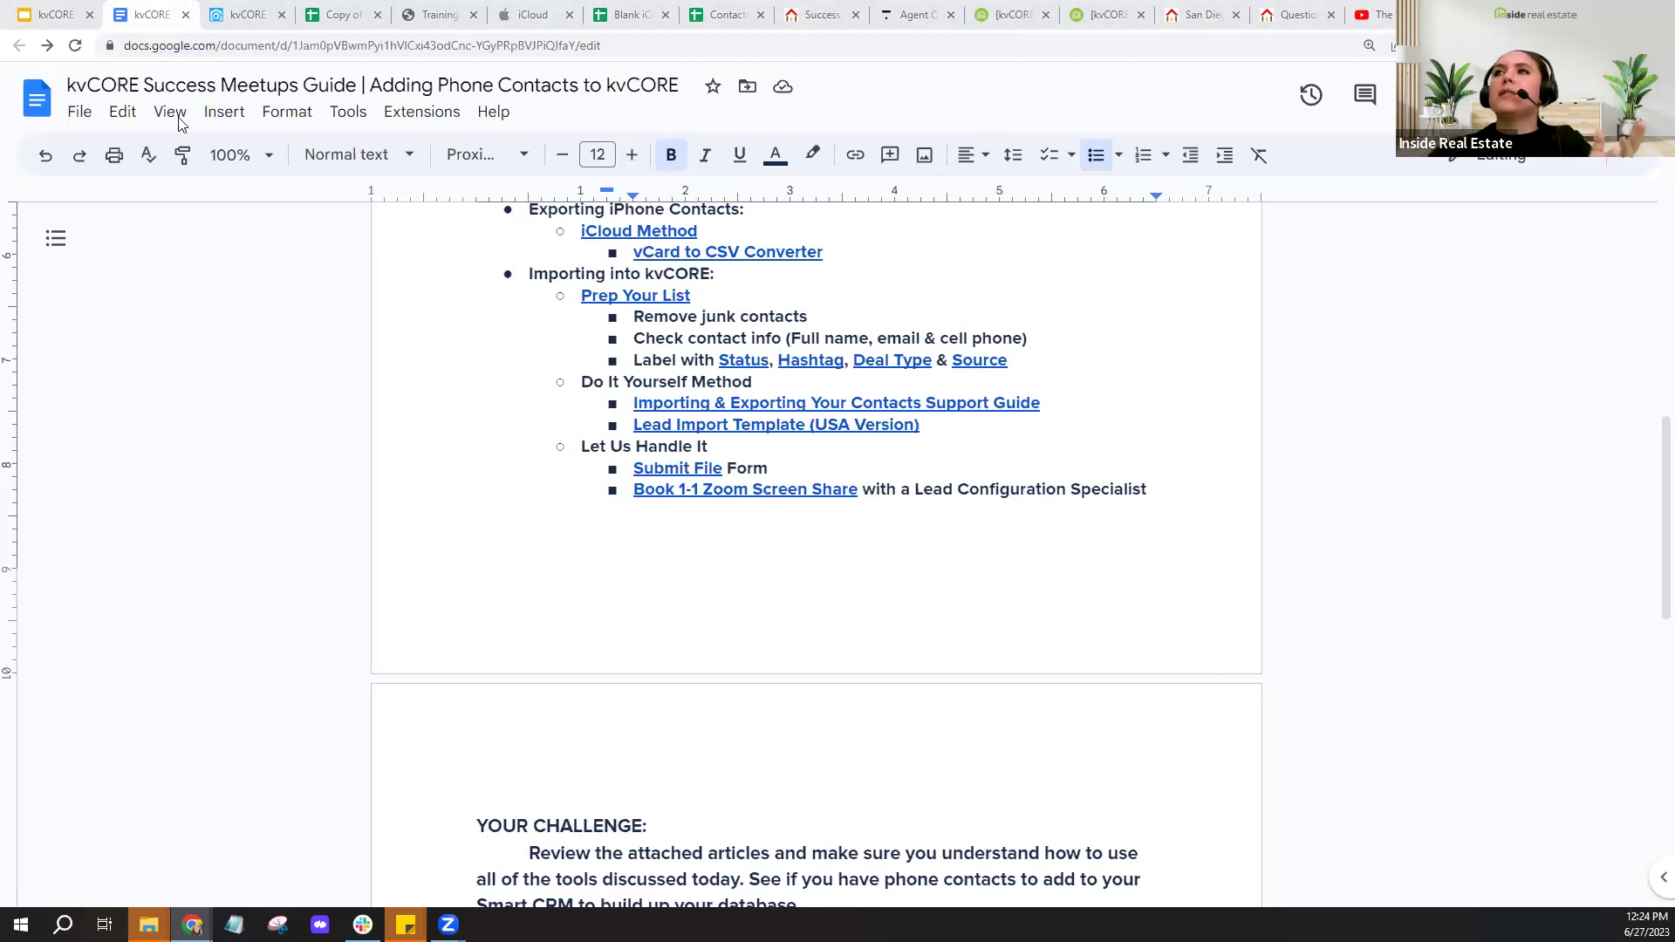
left_click(66, 9)
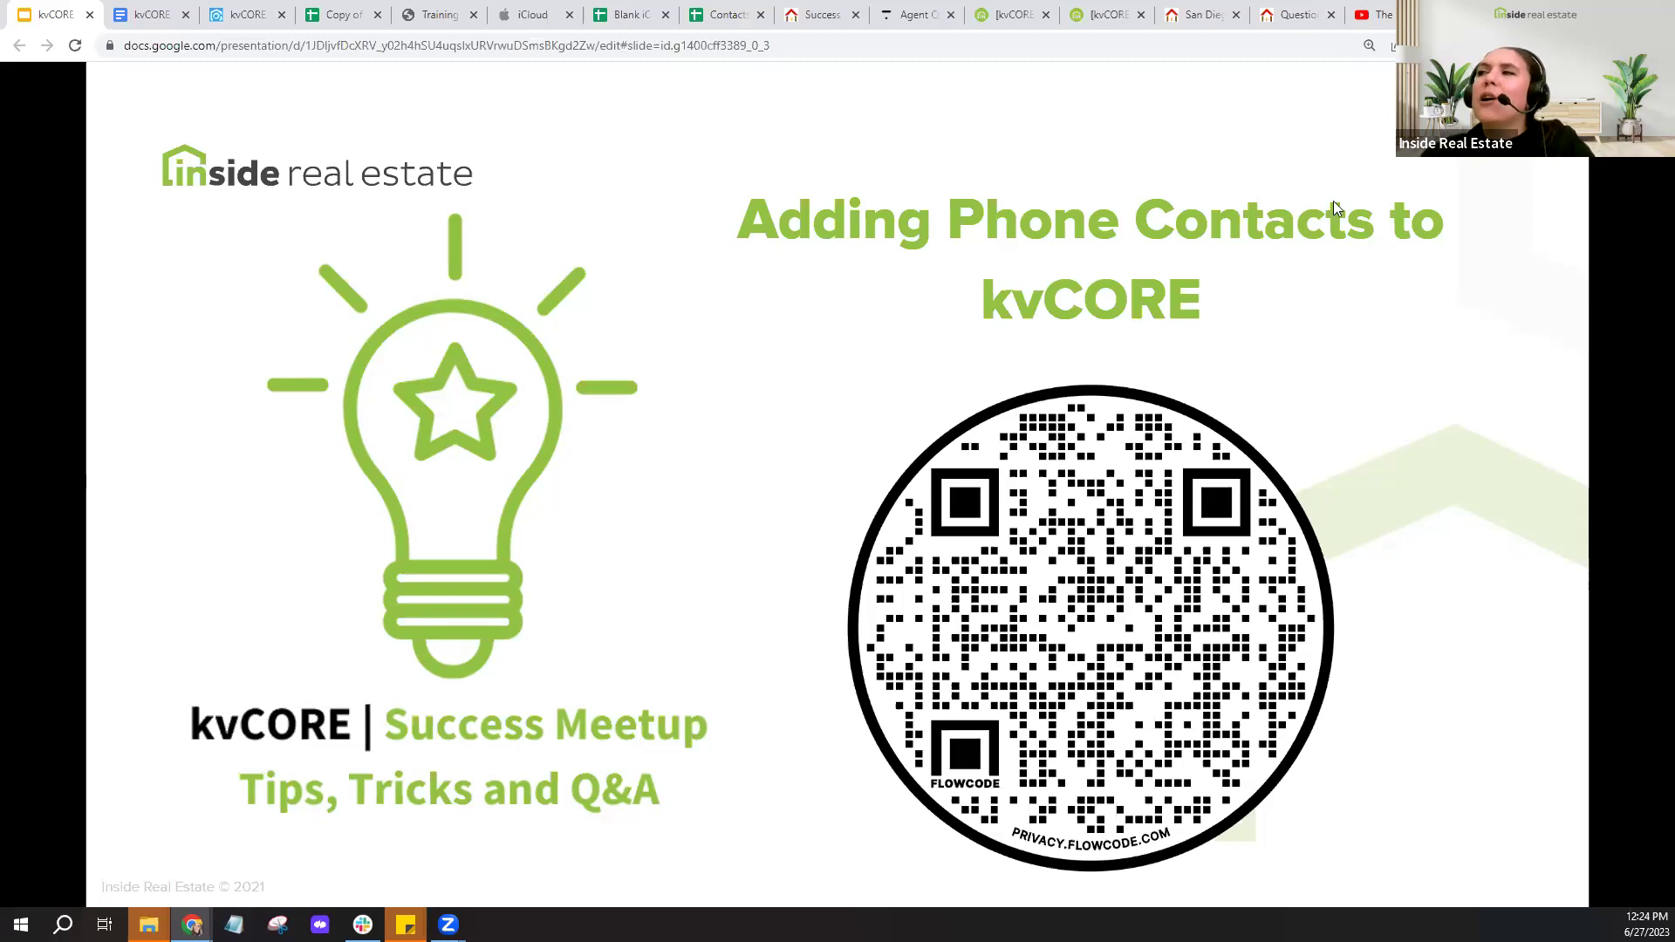
- Jump with Ctrl+9 to the Broker's Open video tab, paused at 29:43
key("ctrl+9")
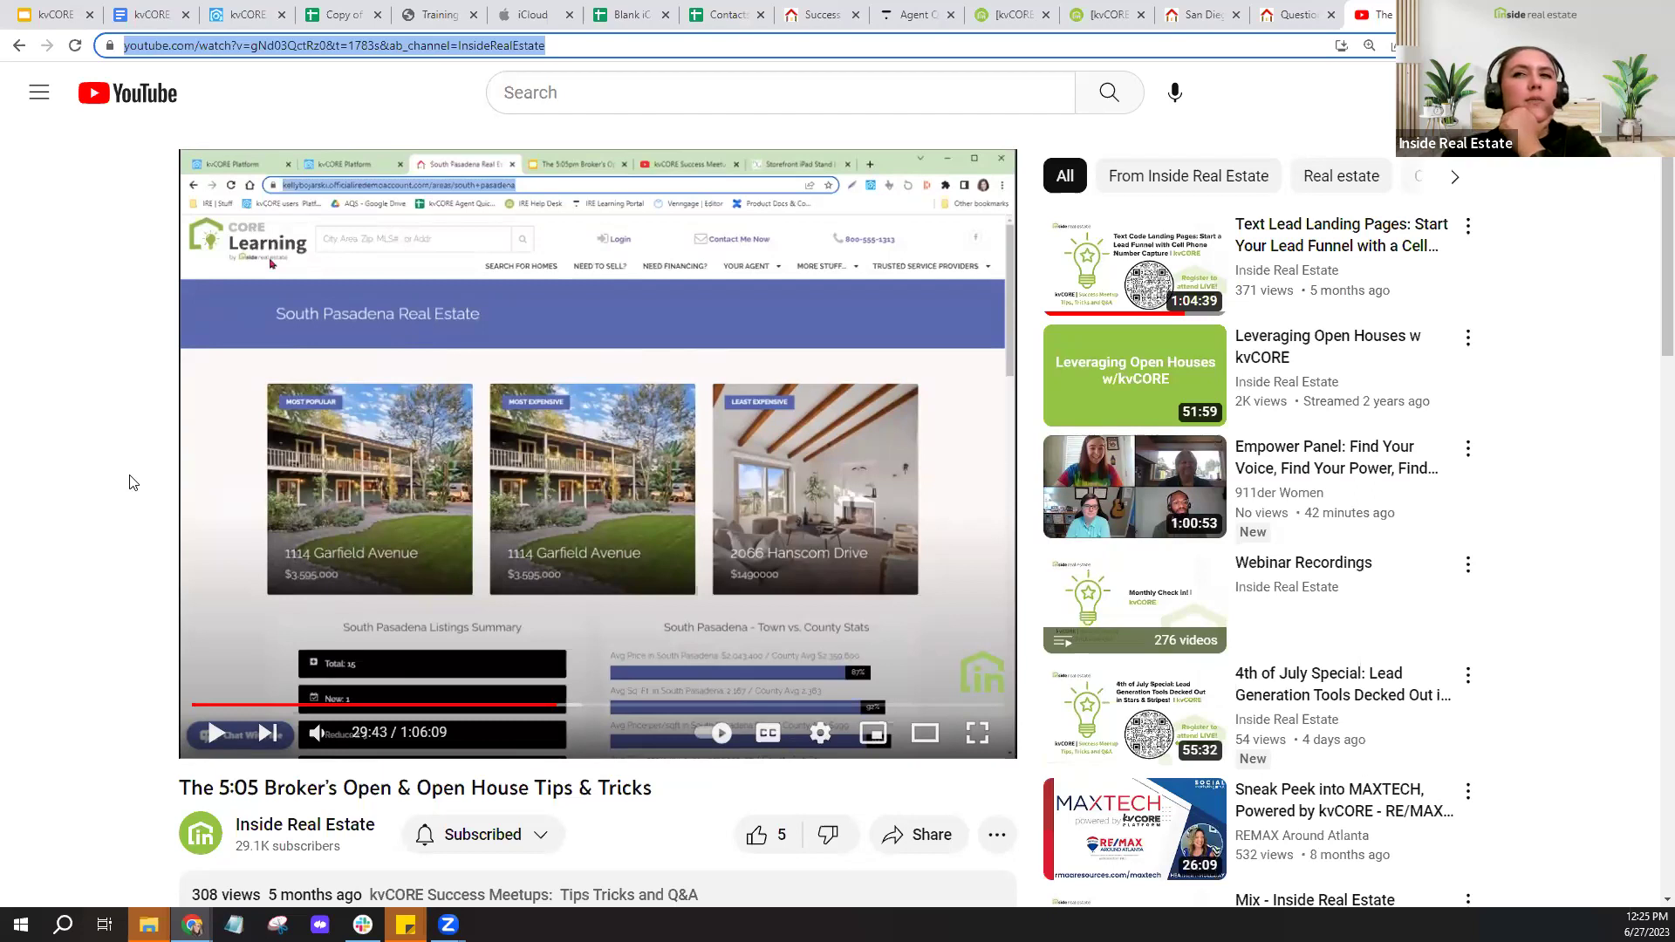
- Return to kvCORE, close three extra browser tabs including iCloud, and go to Lead Engine
left_click(251, 16)
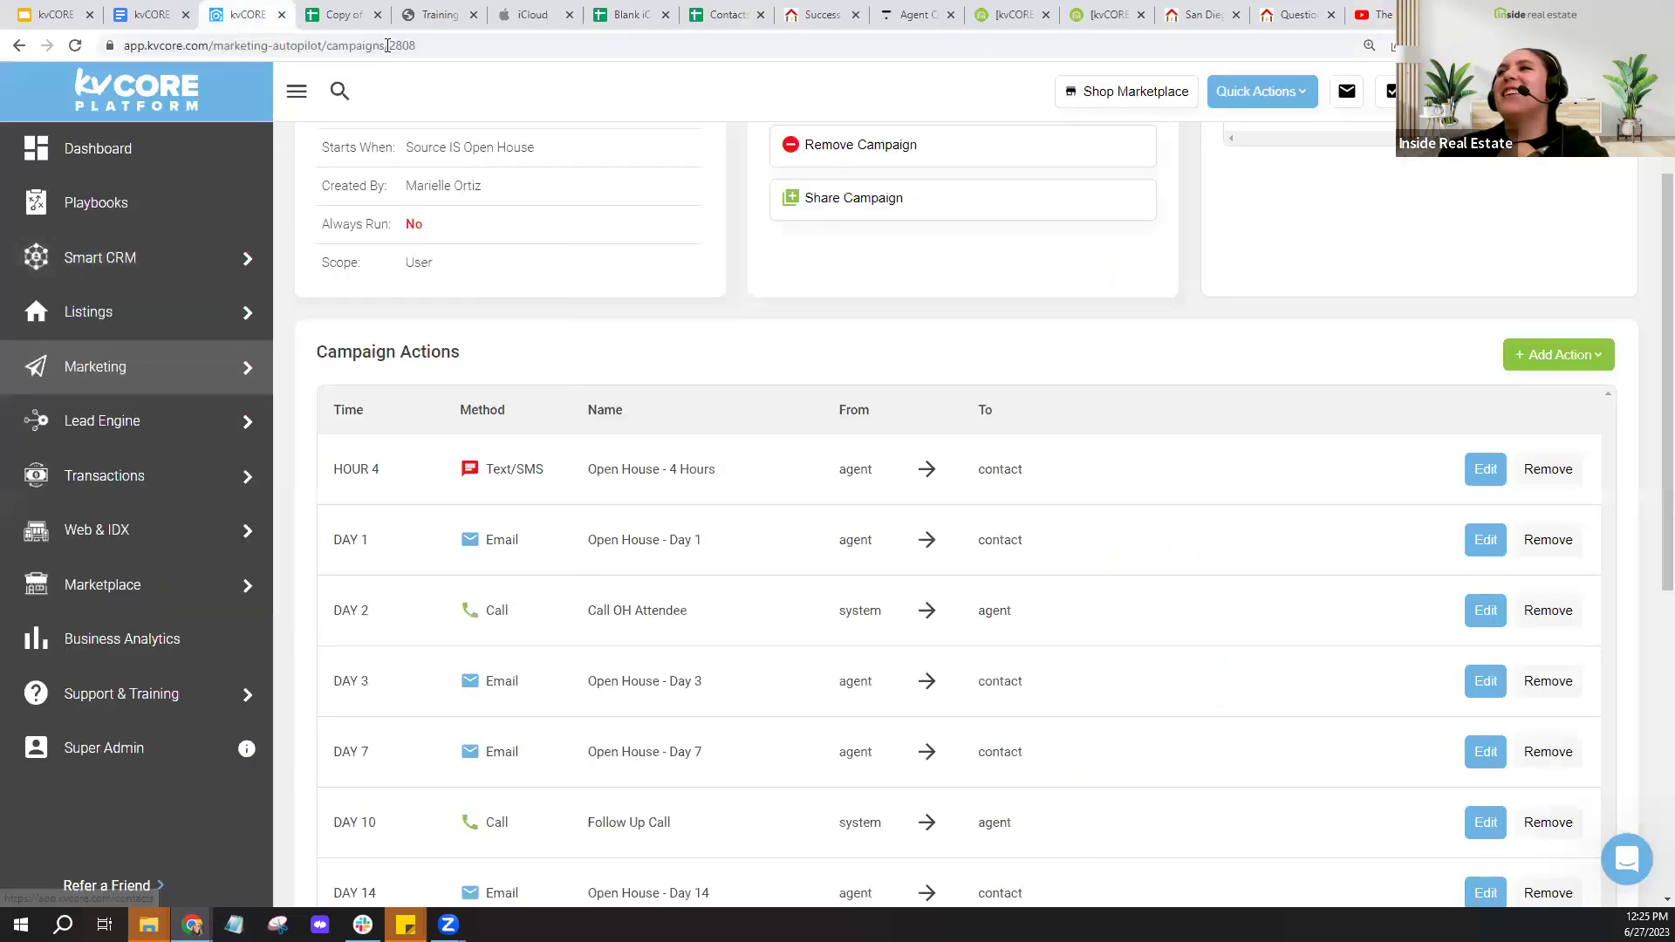
left_click(378, 16)
left_click(378, 16)
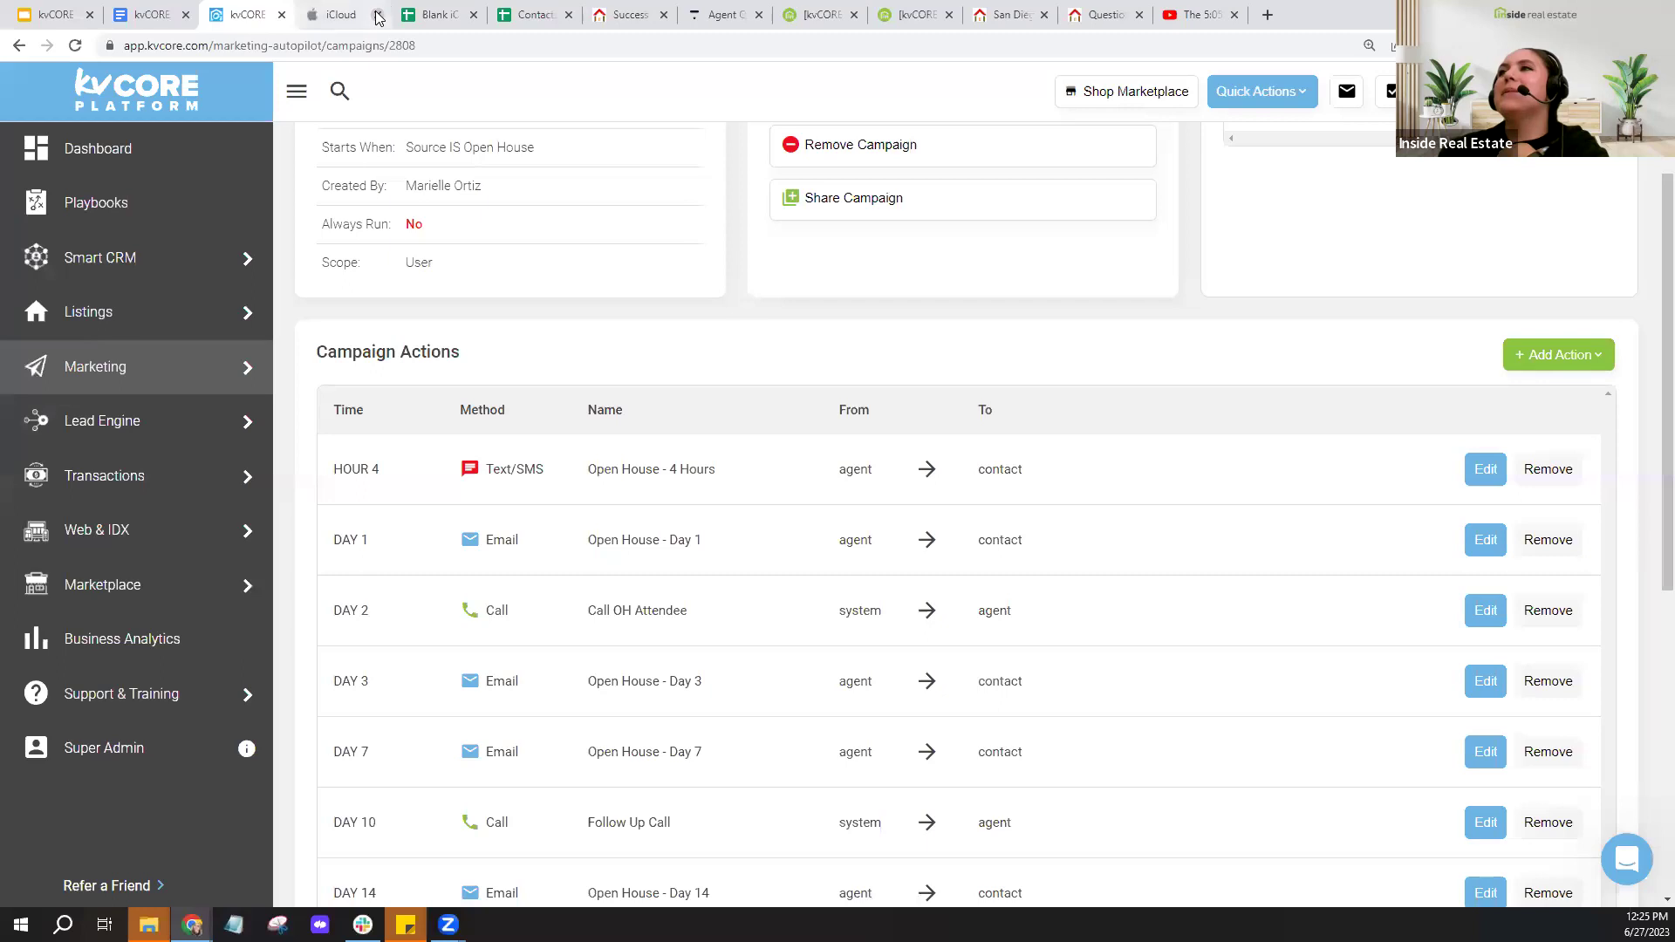
left_click(378, 17)
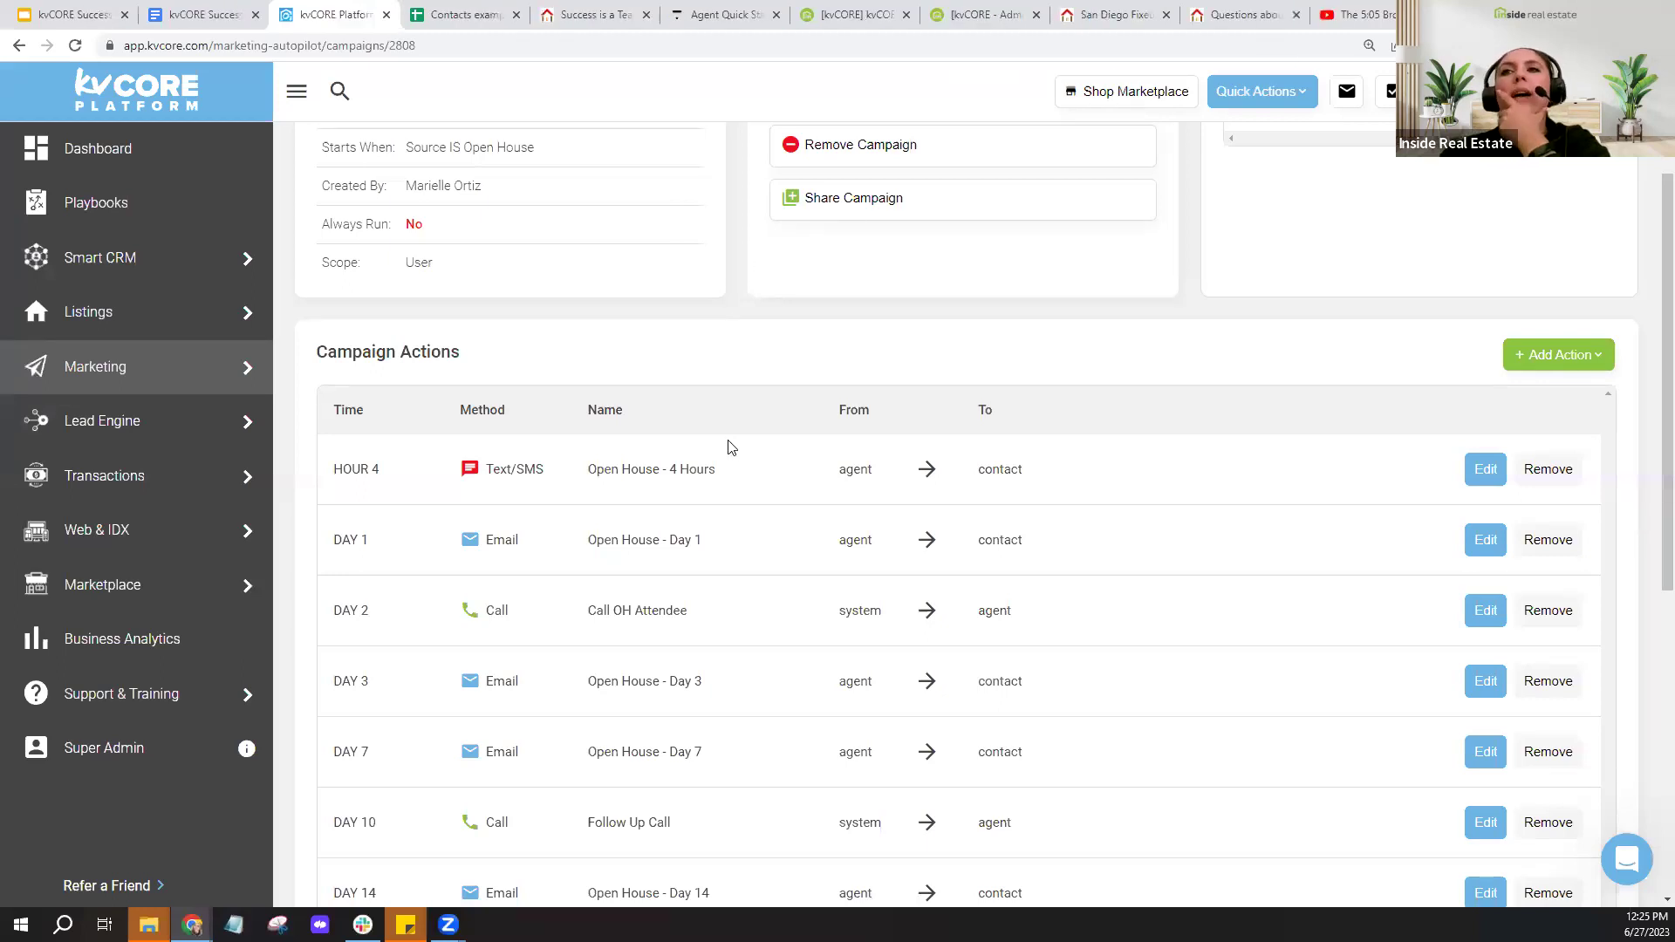
left_click(166, 441)
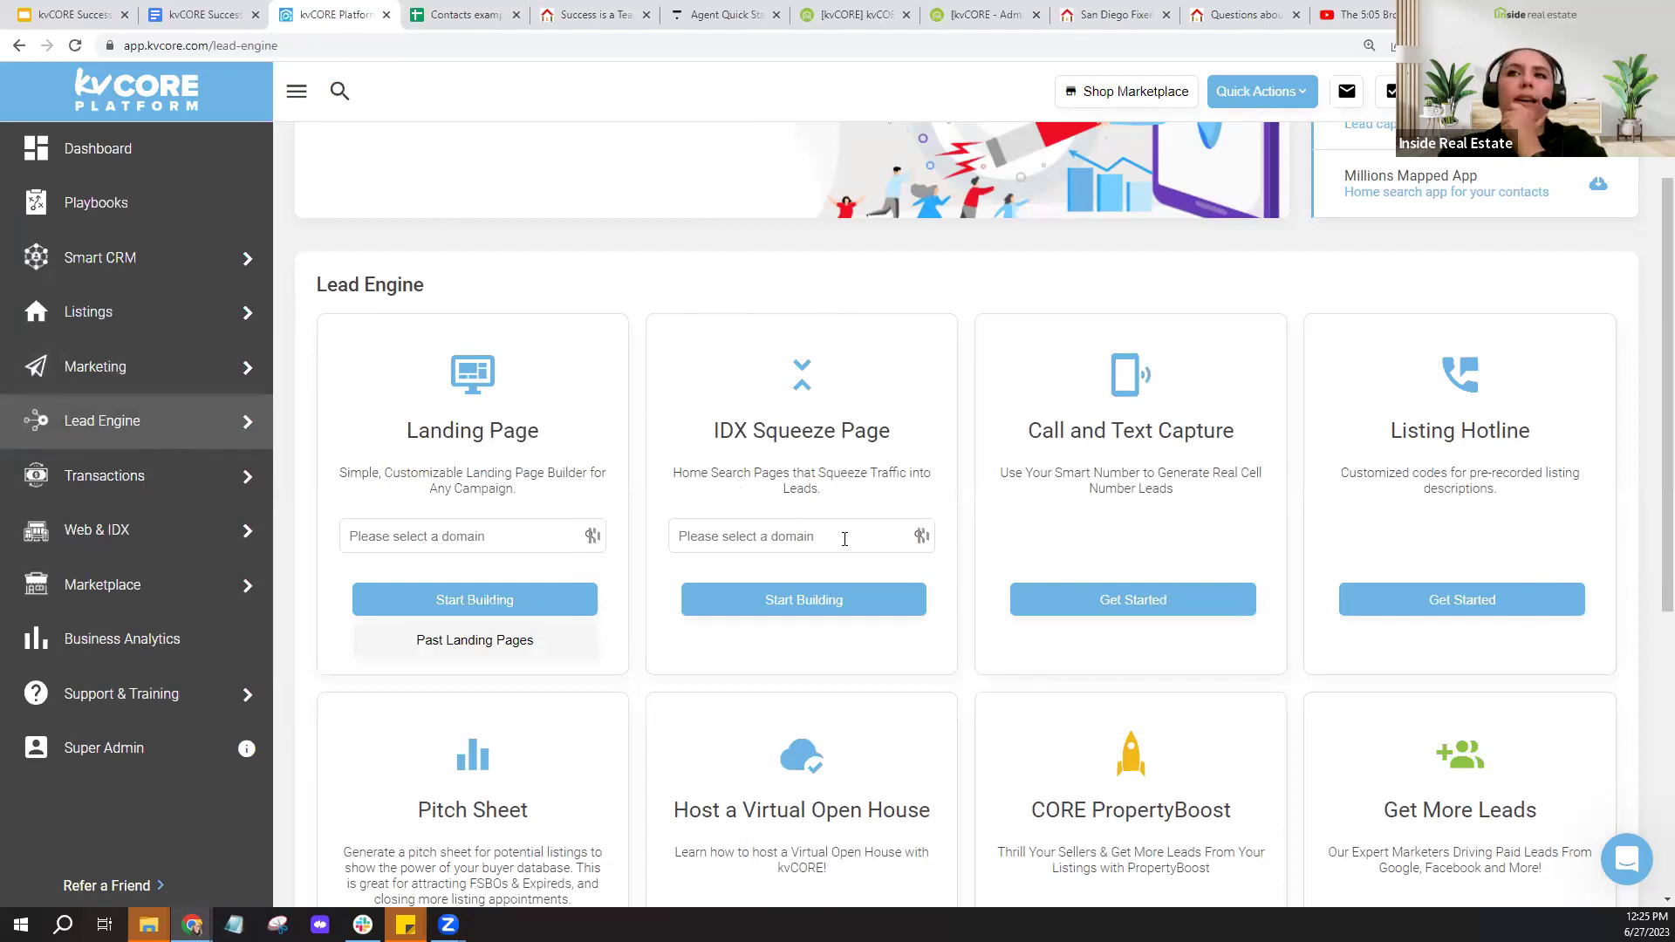
- Start building an IDX squeeze page on the account's domain using the Single Property form
left_click(107, 435)
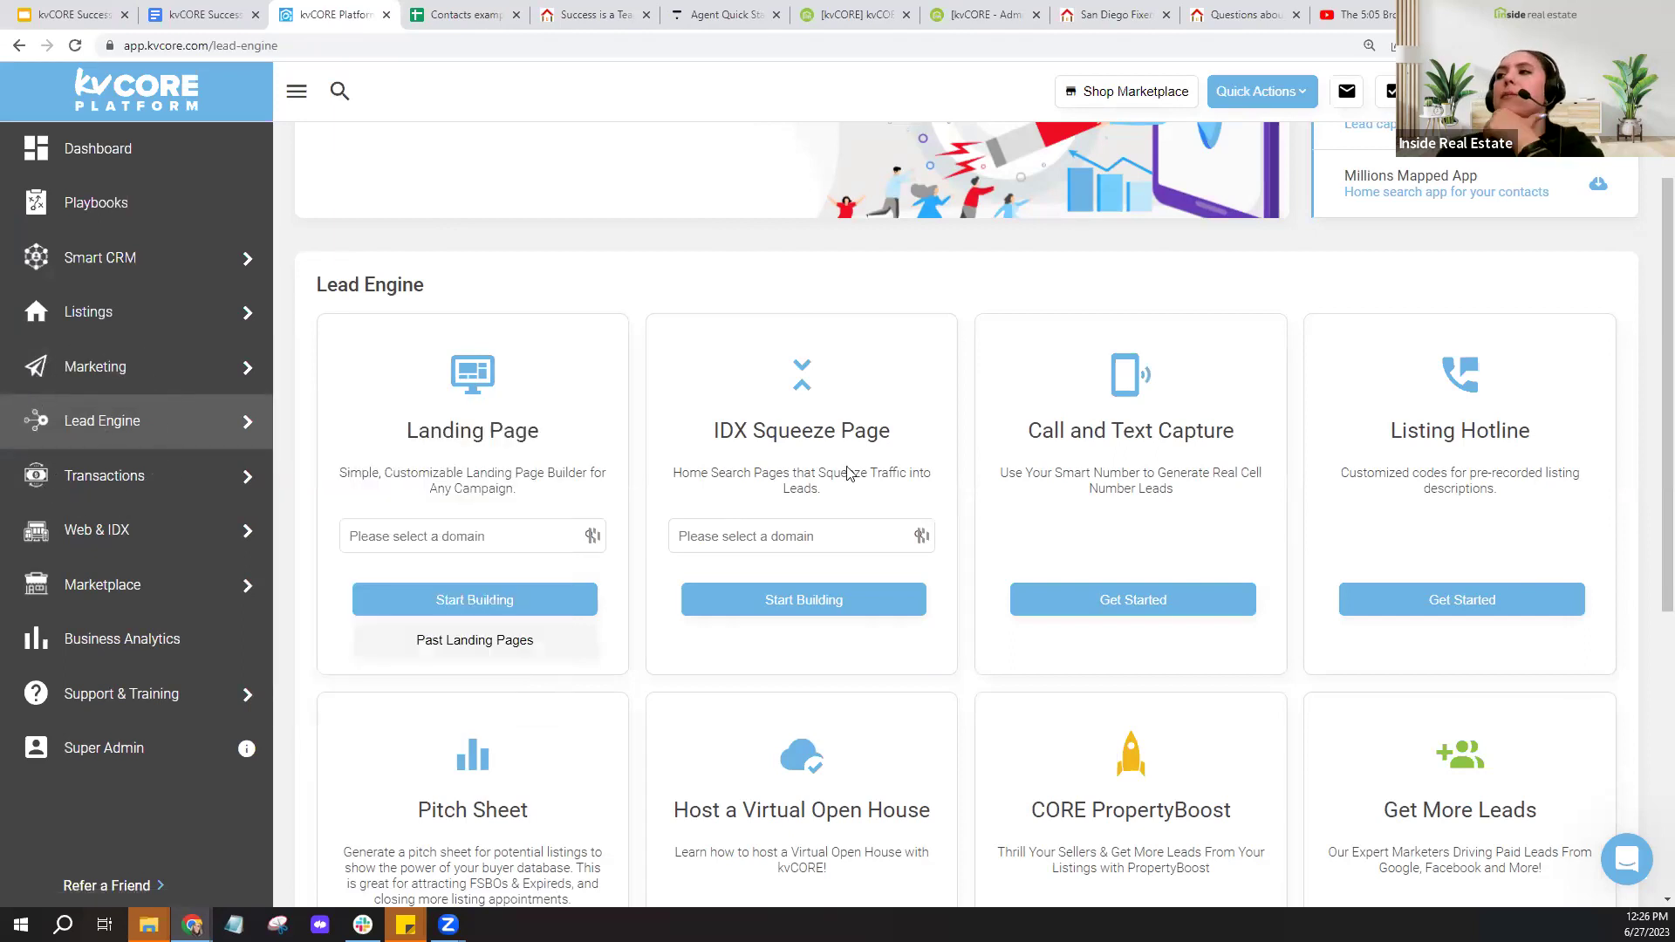
left_click(828, 536)
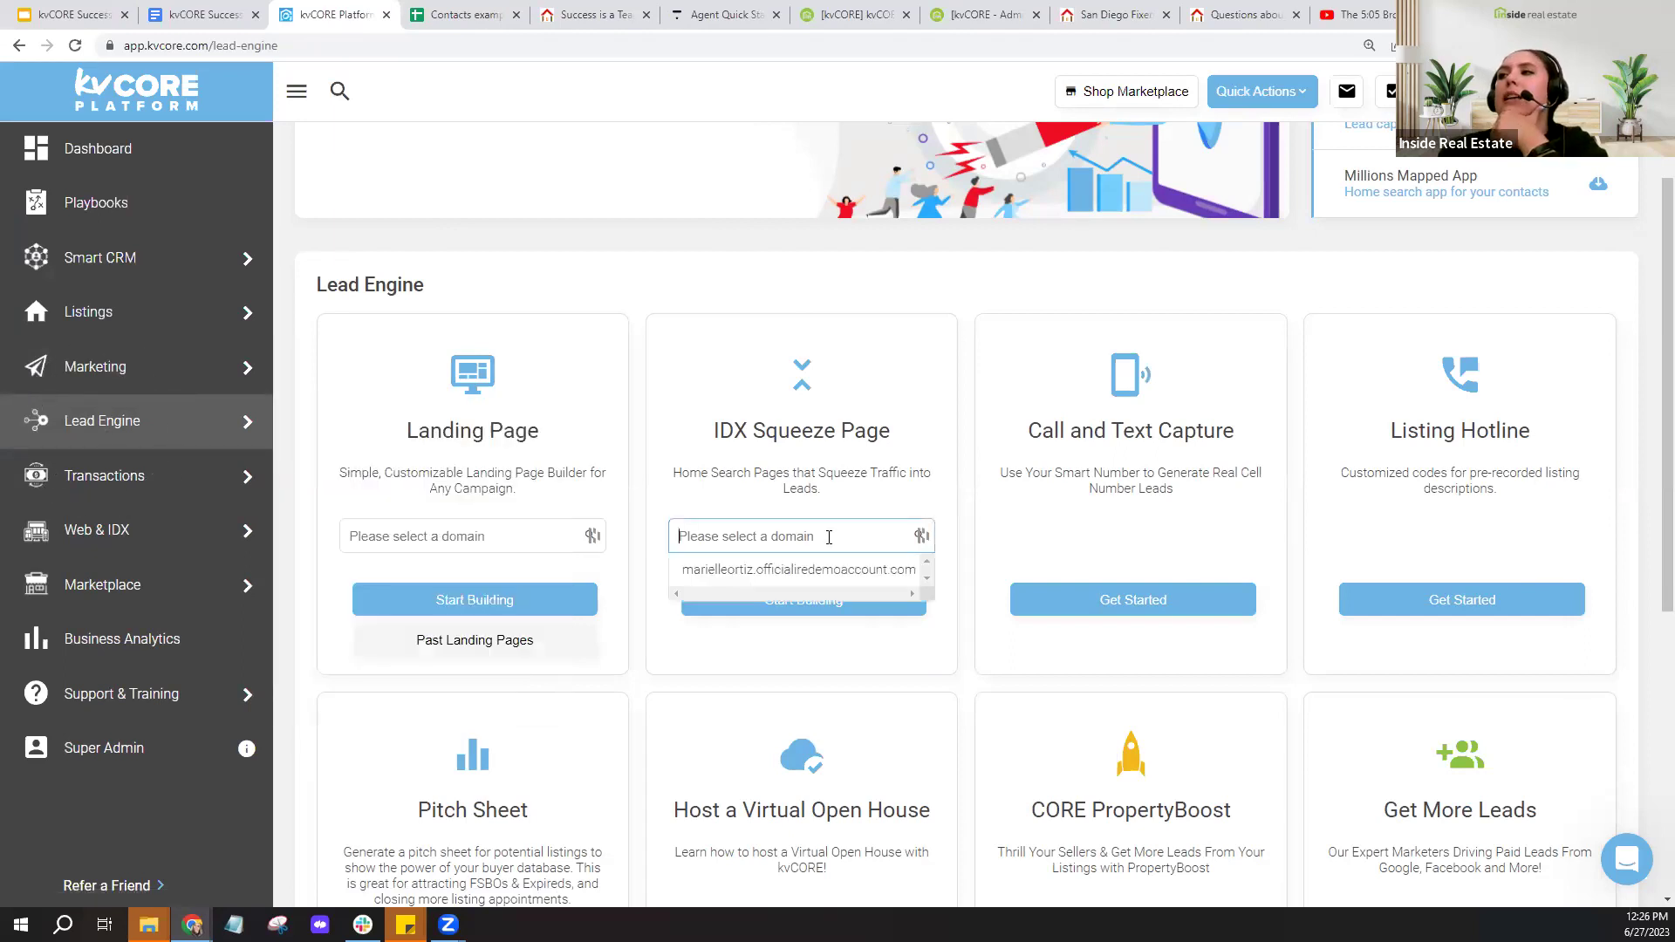
left_click(777, 571)
left_click(789, 618)
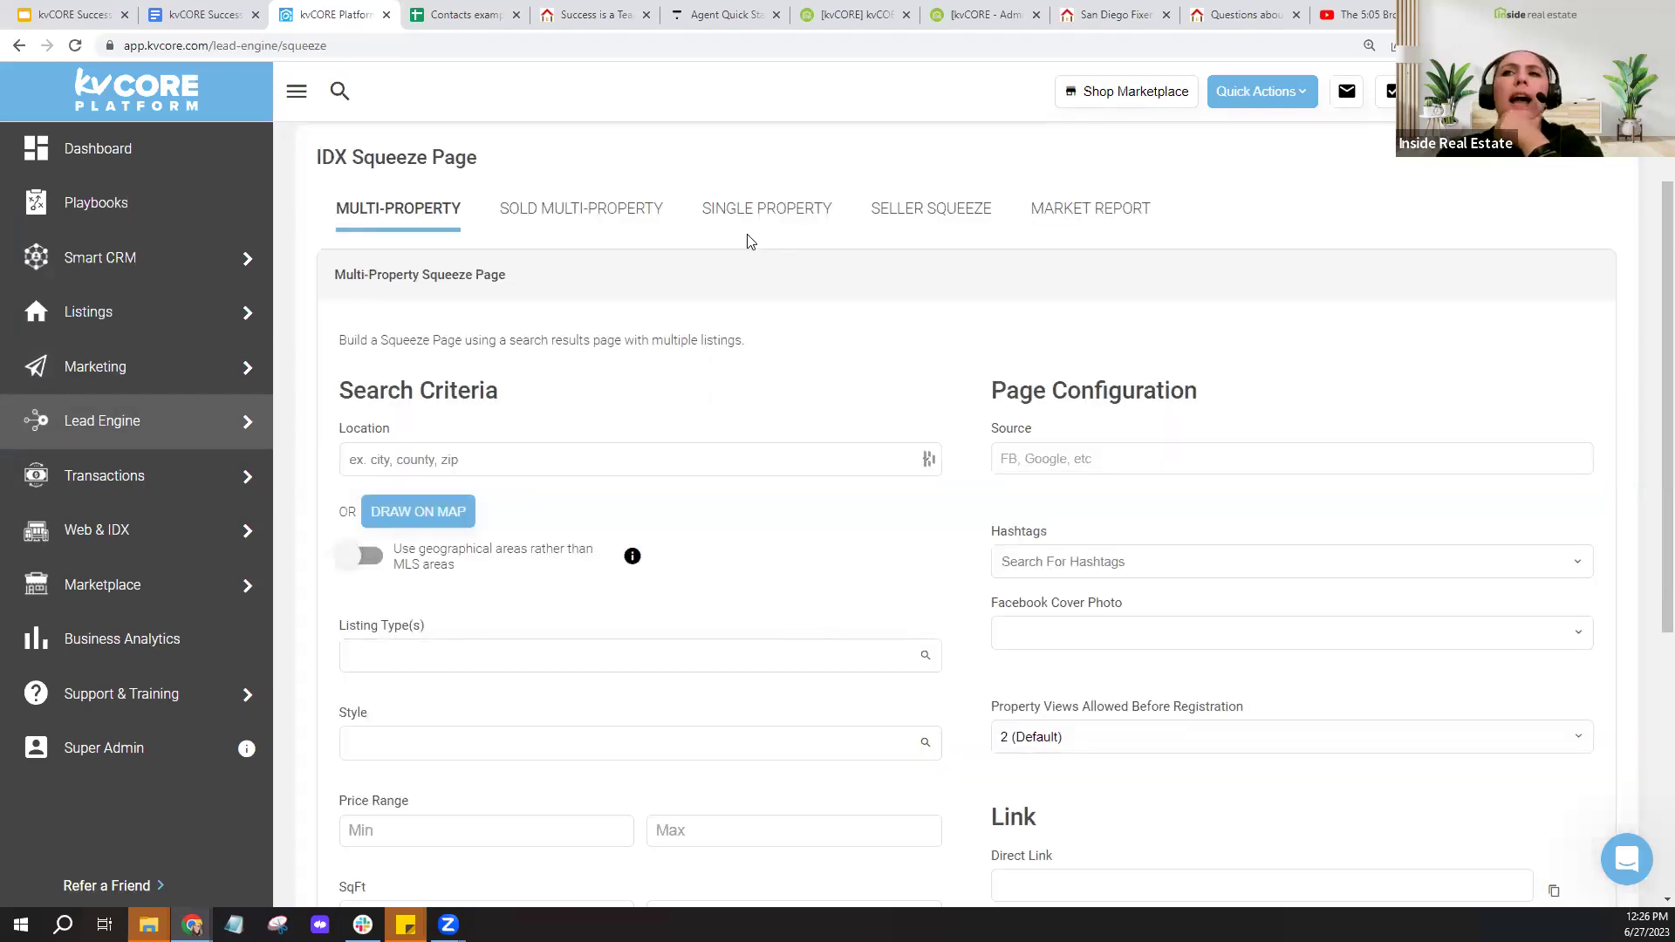
left_click(770, 225)
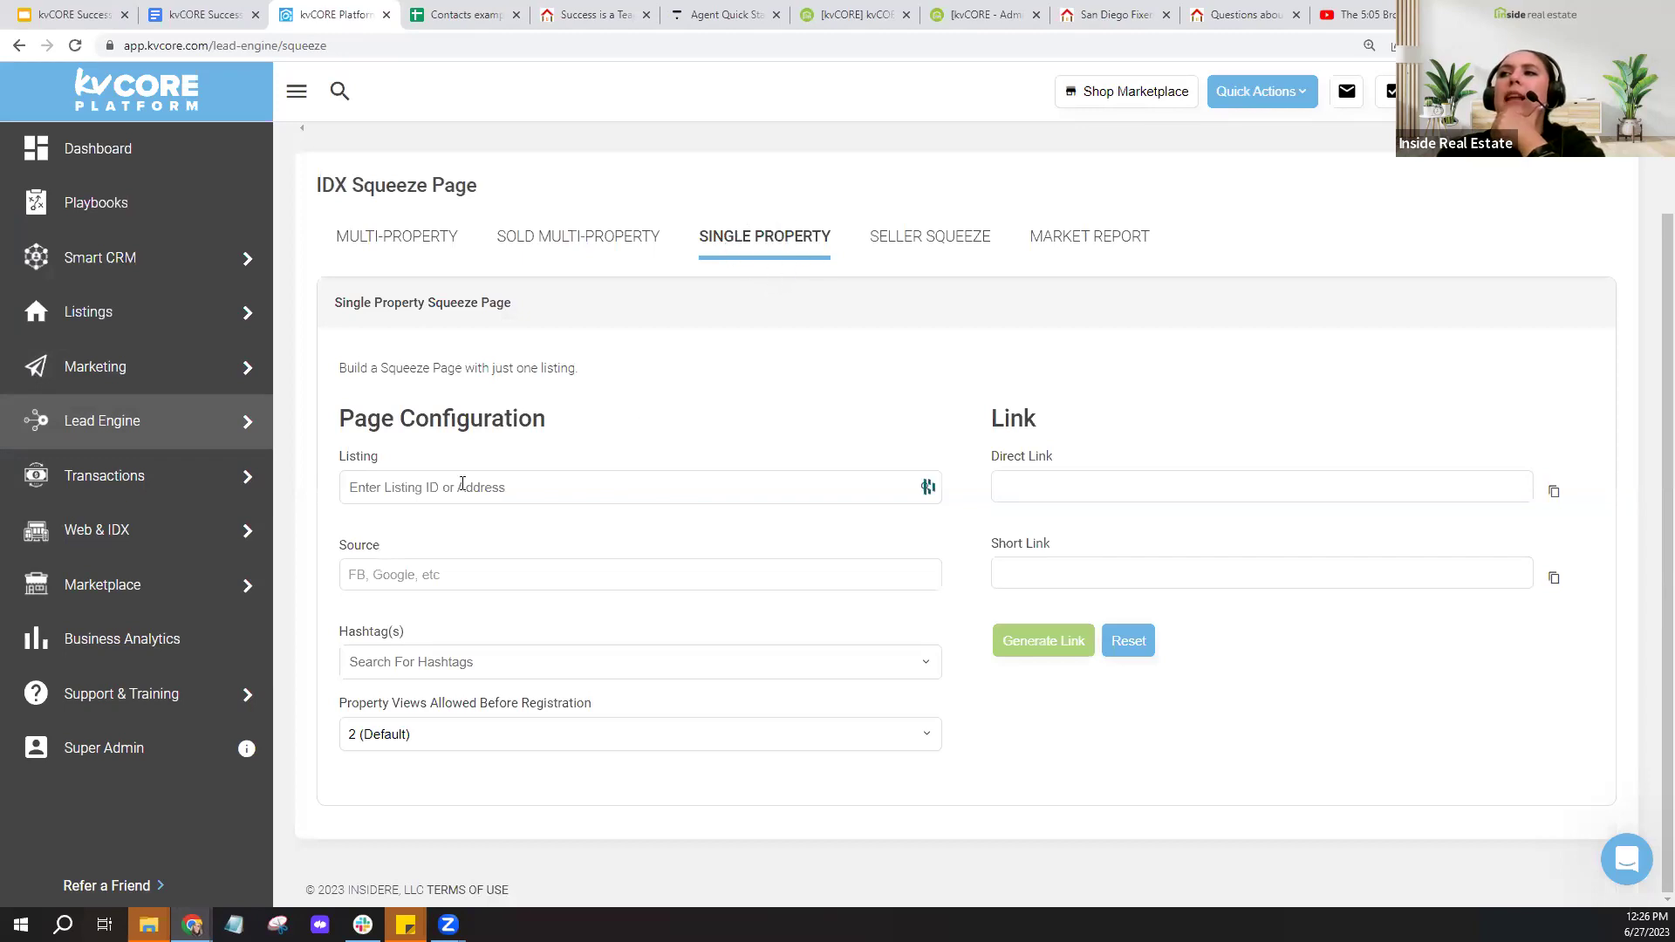
- Stop Chrome autofill on the Listing field and look over the lead source and hashtag options
left_click(462, 485)
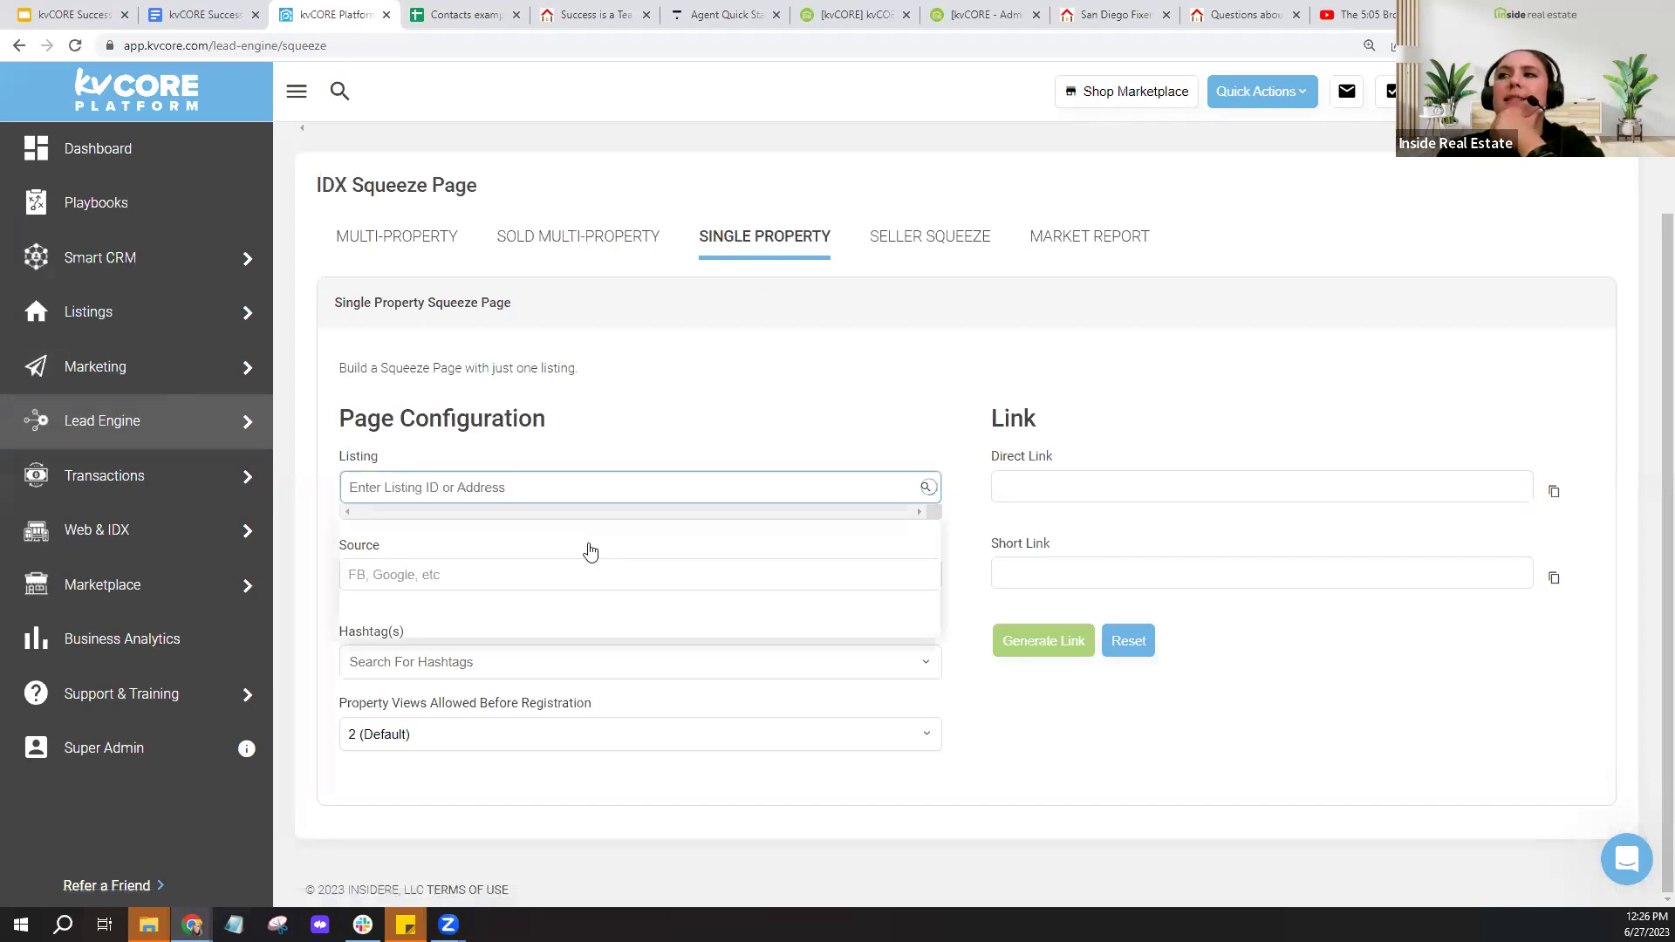
left_click(919, 538)
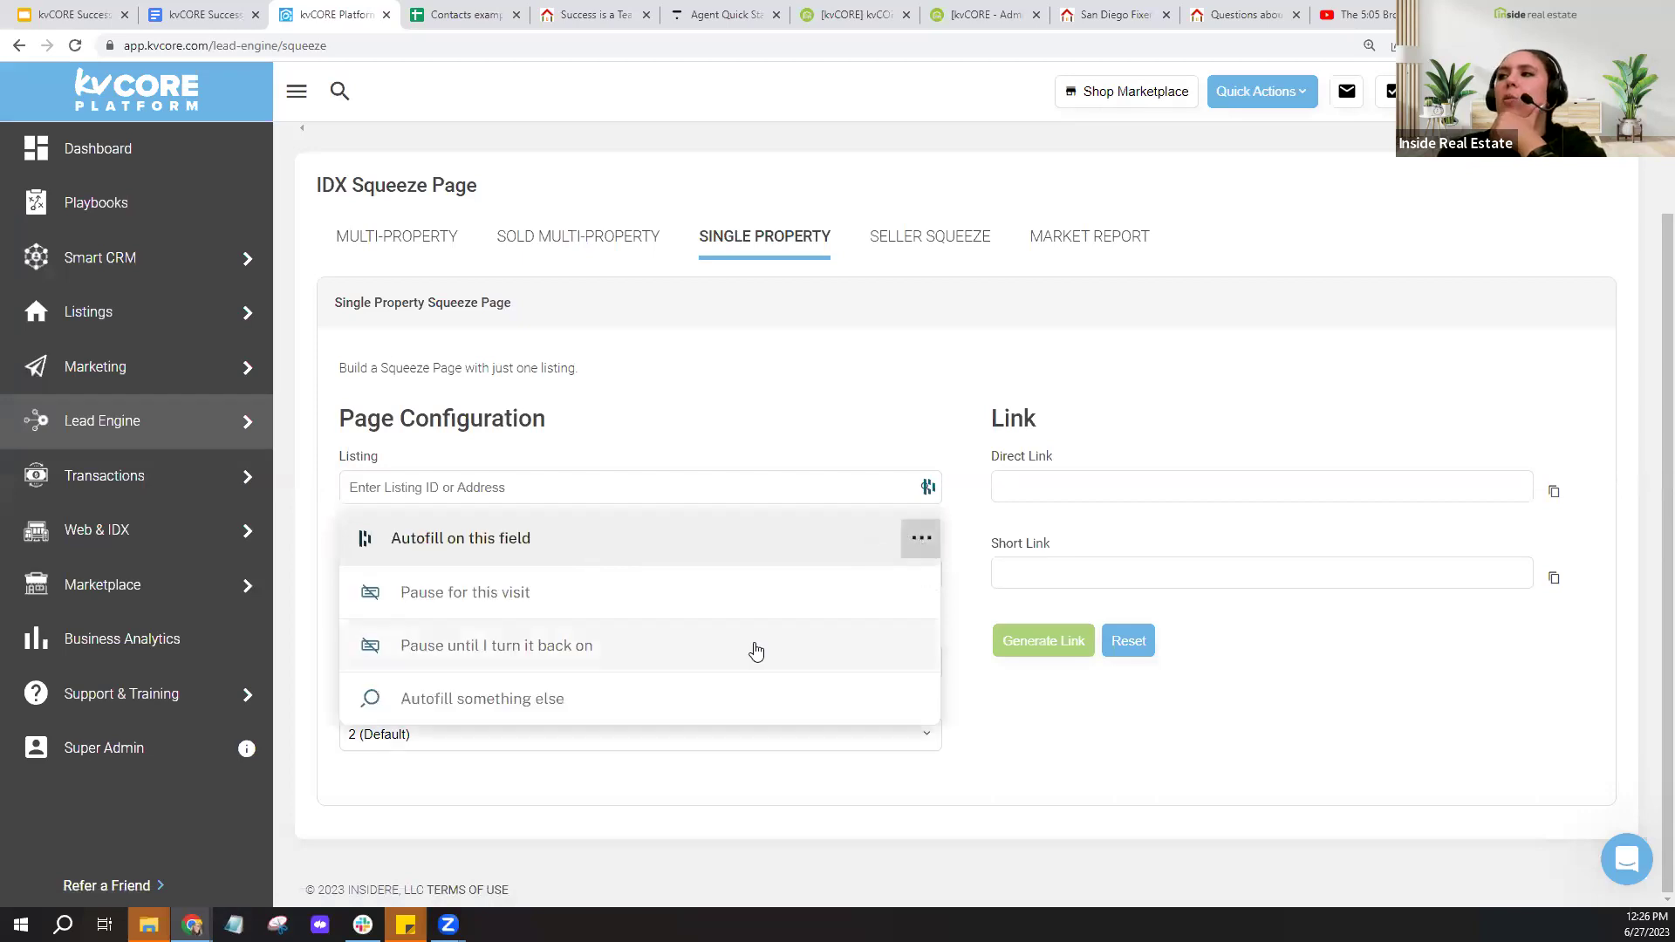
left_click(756, 650)
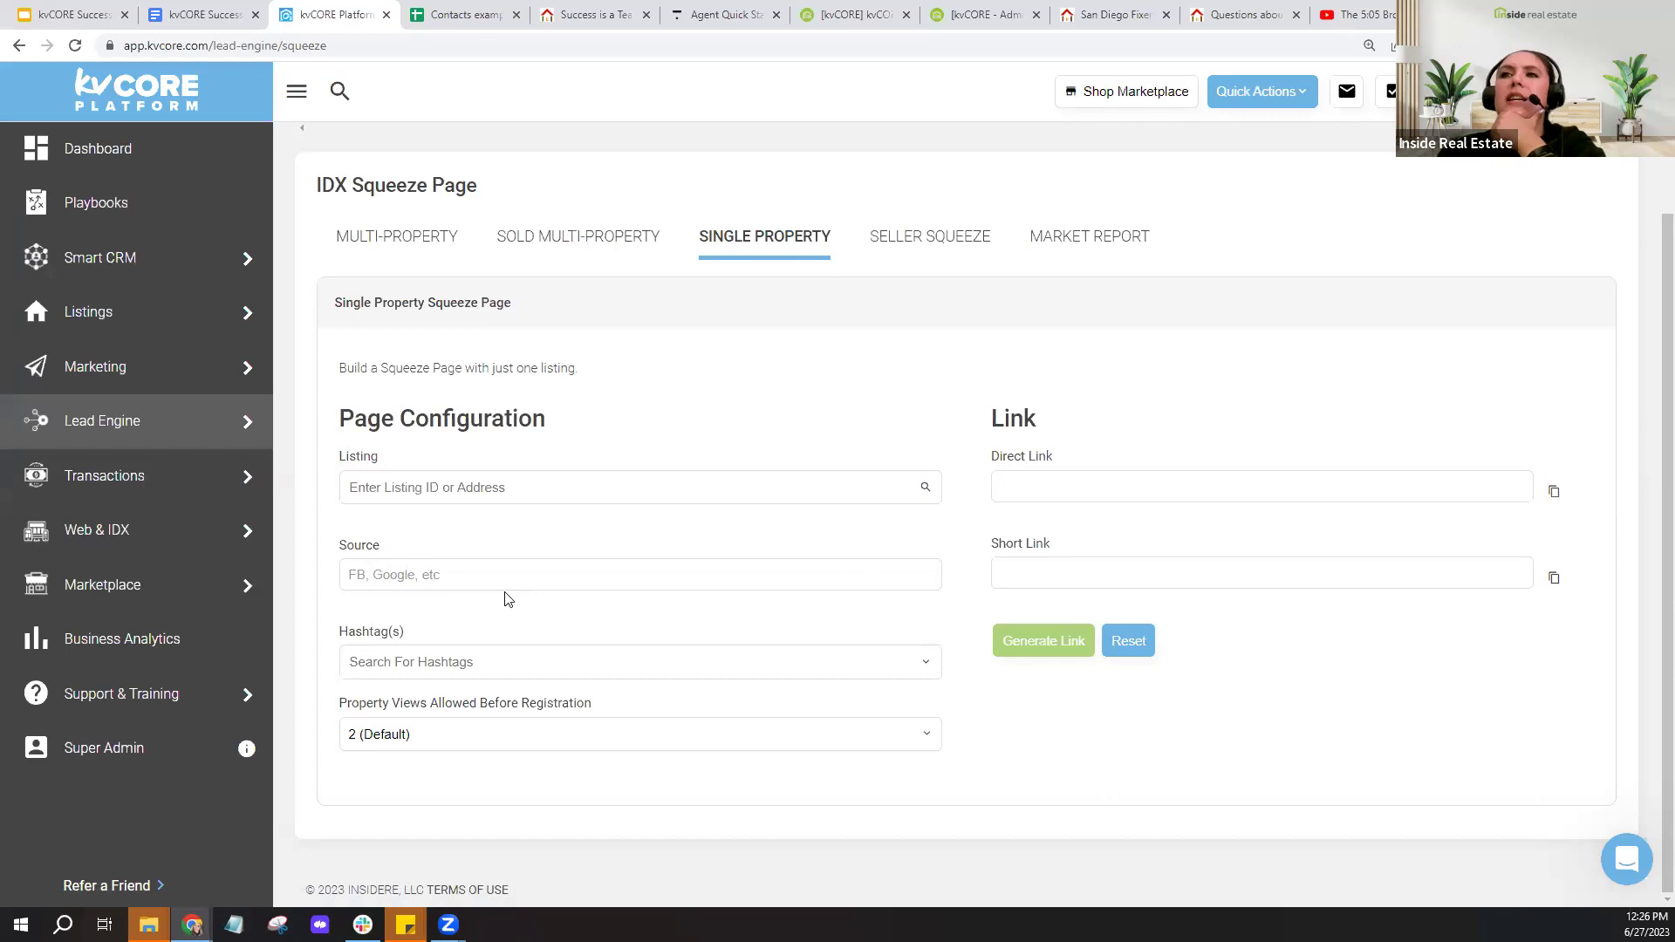
left_click(354, 580)
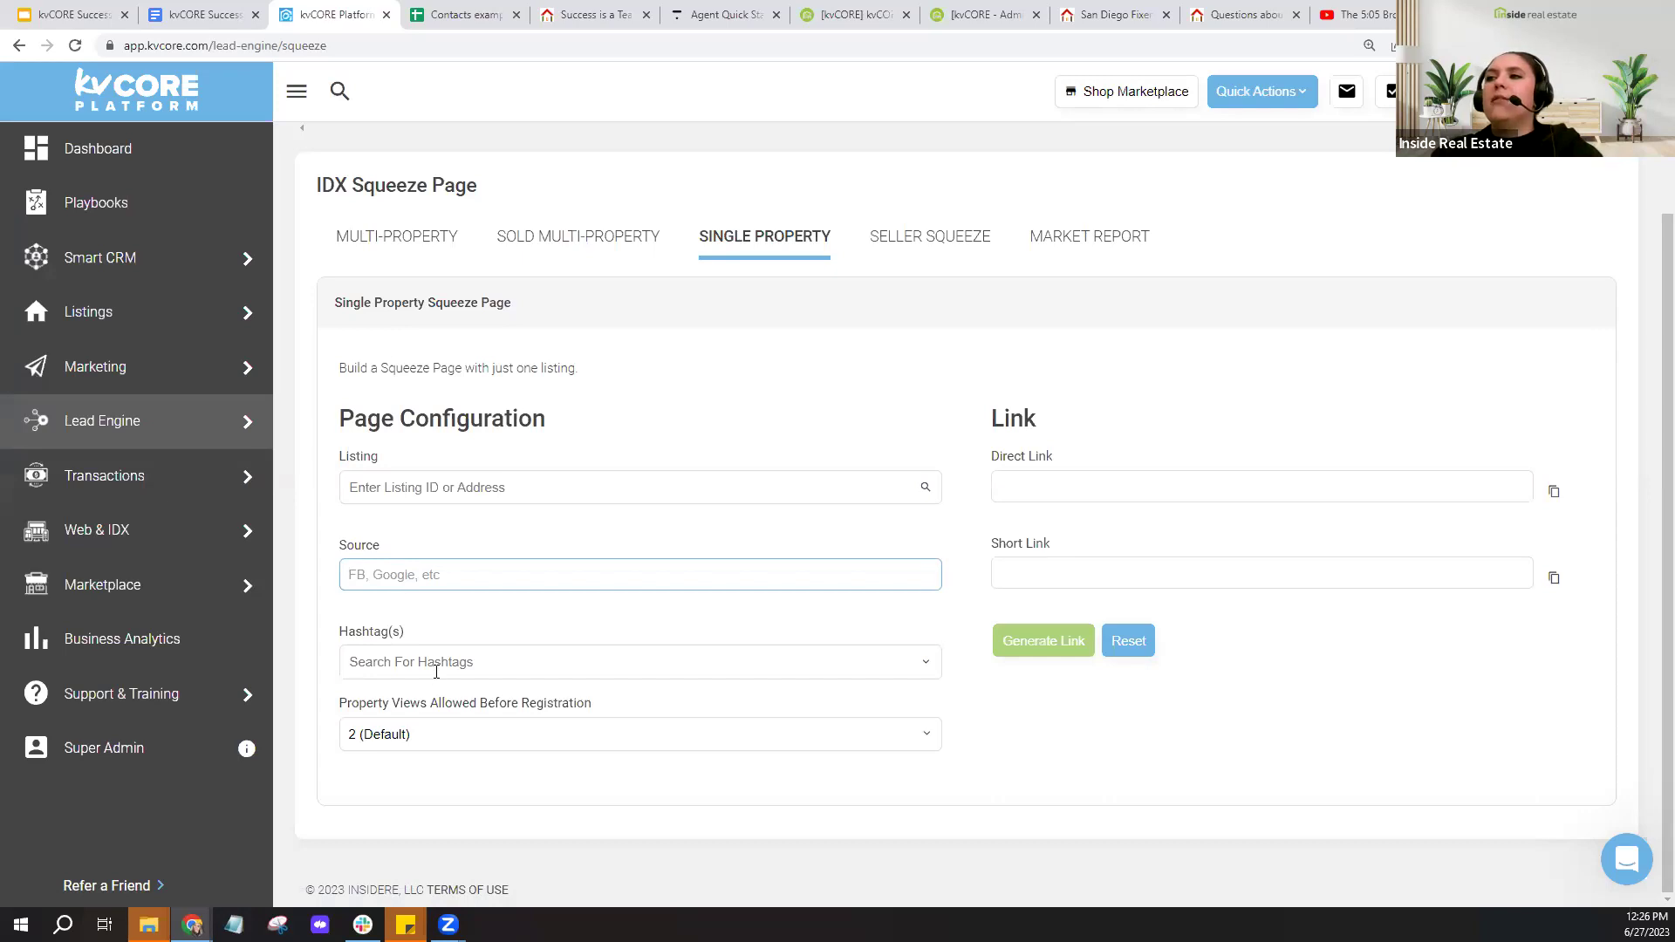
left_click(436, 671)
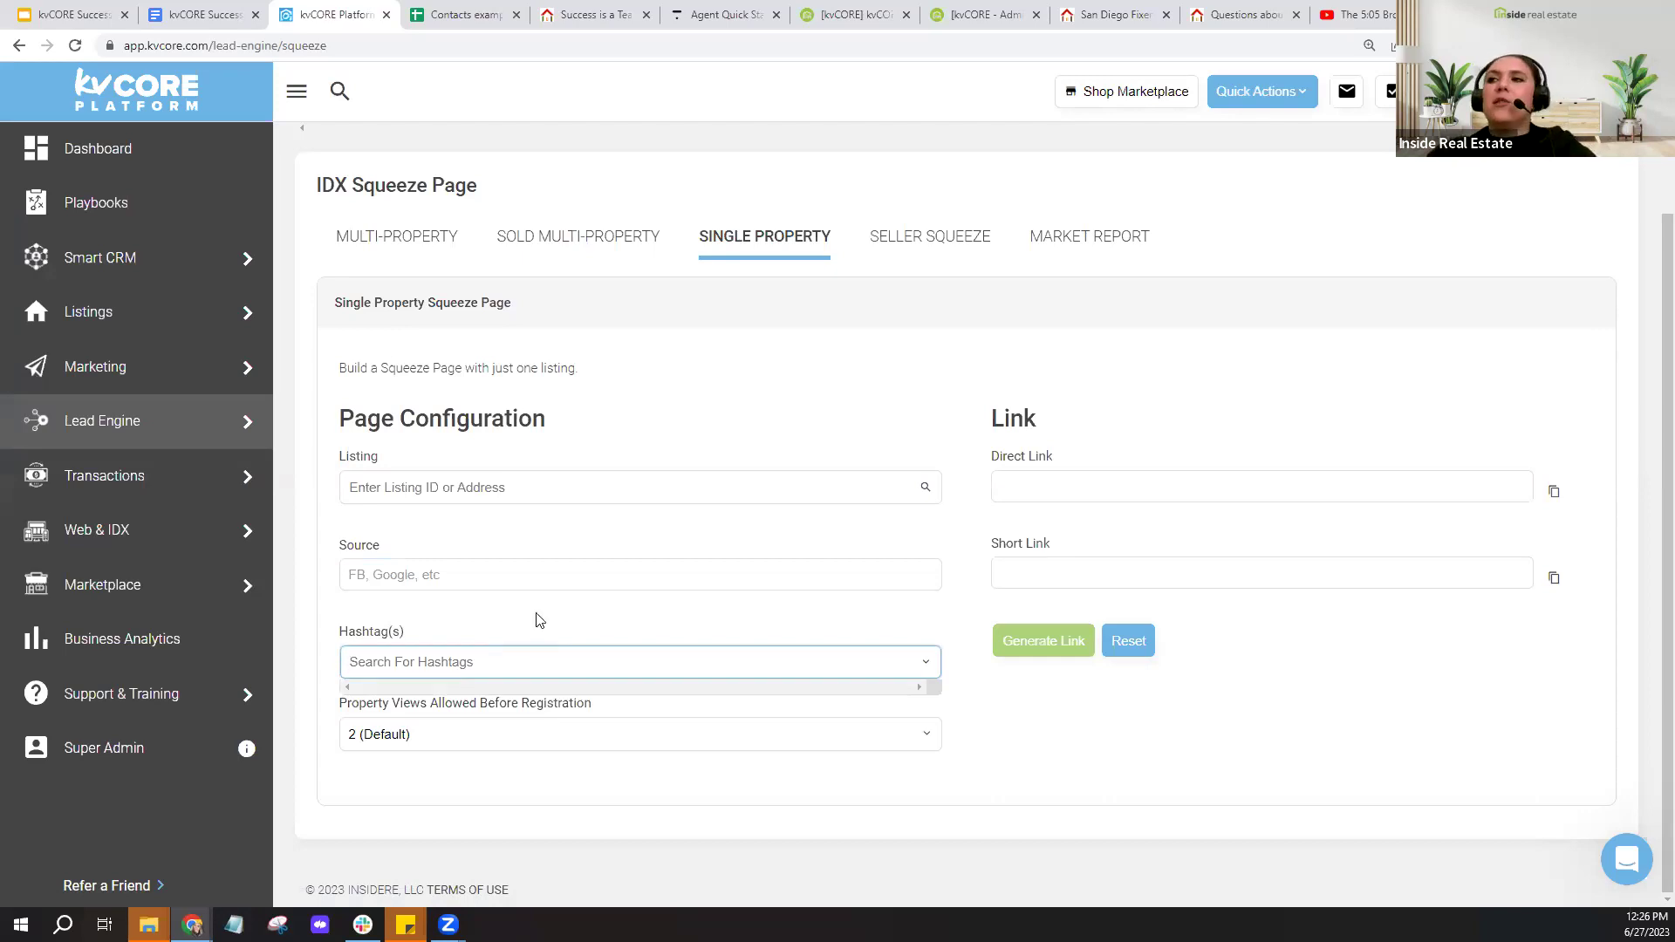
left_click(535, 617)
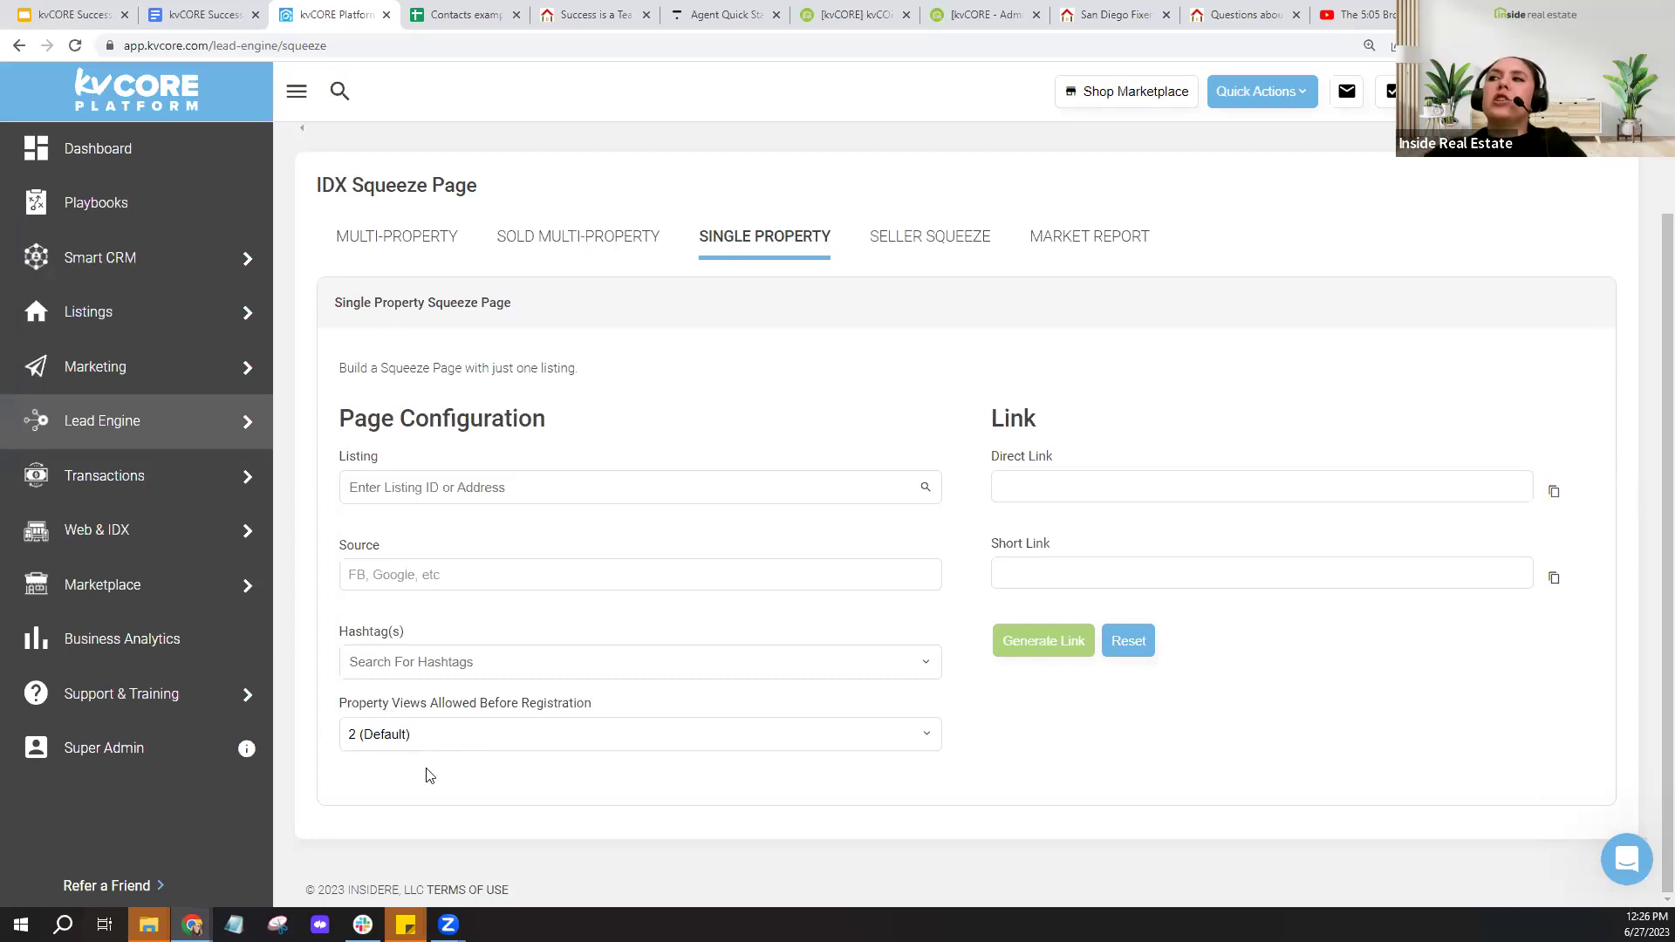
left_click(765, 254)
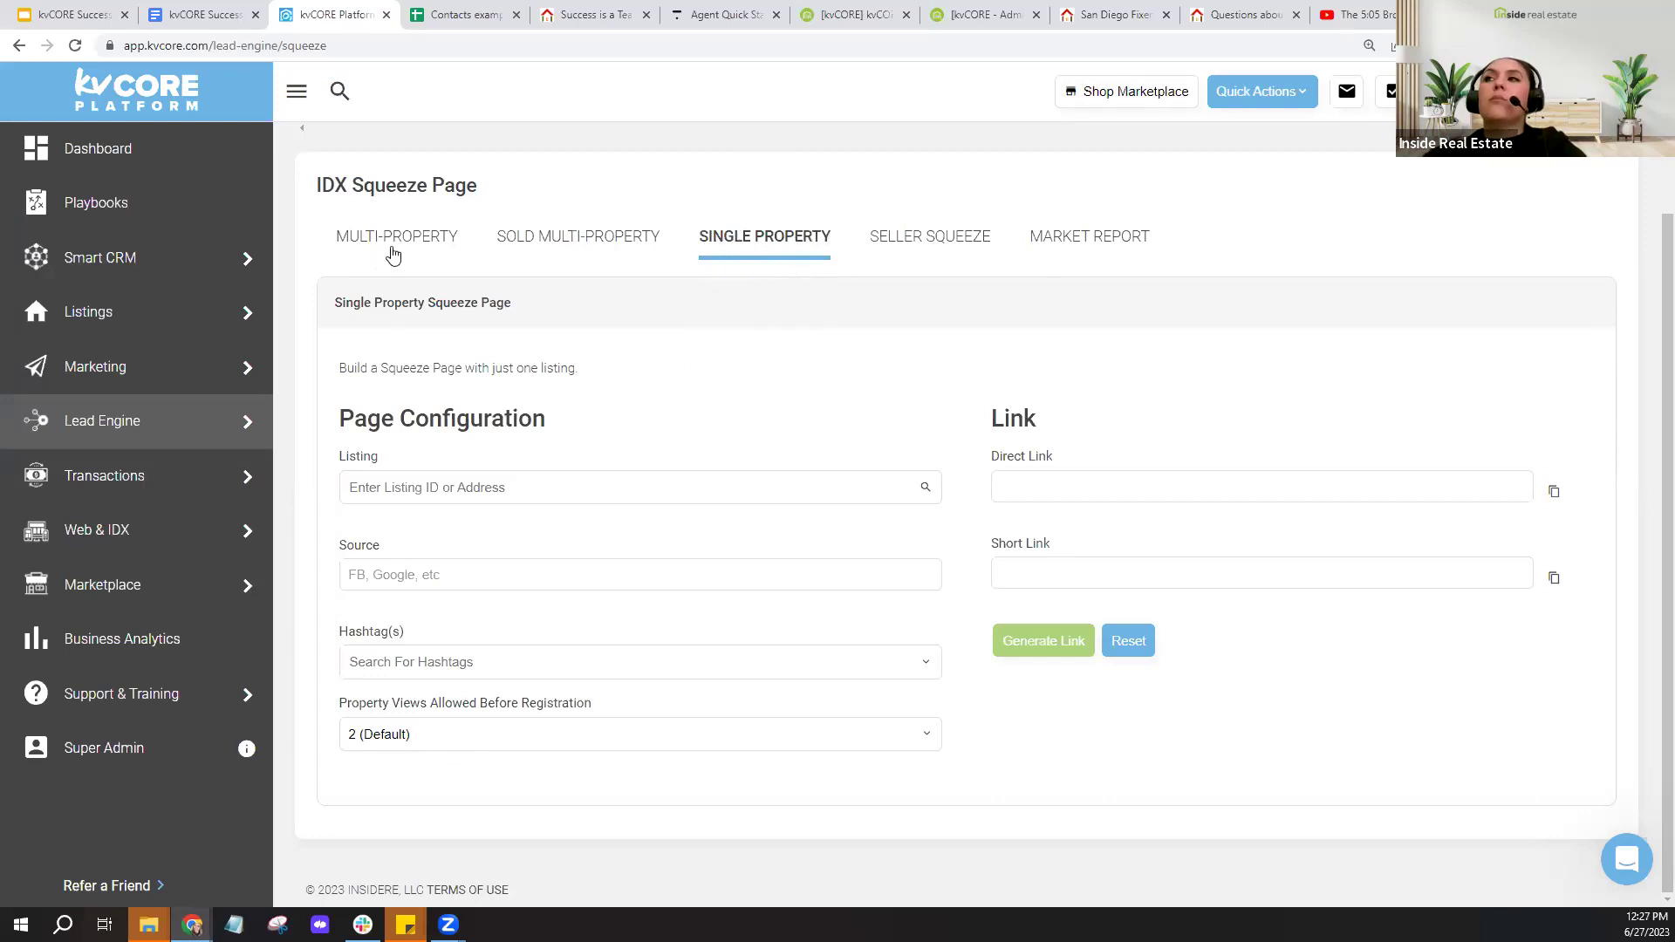
left_click(392, 253)
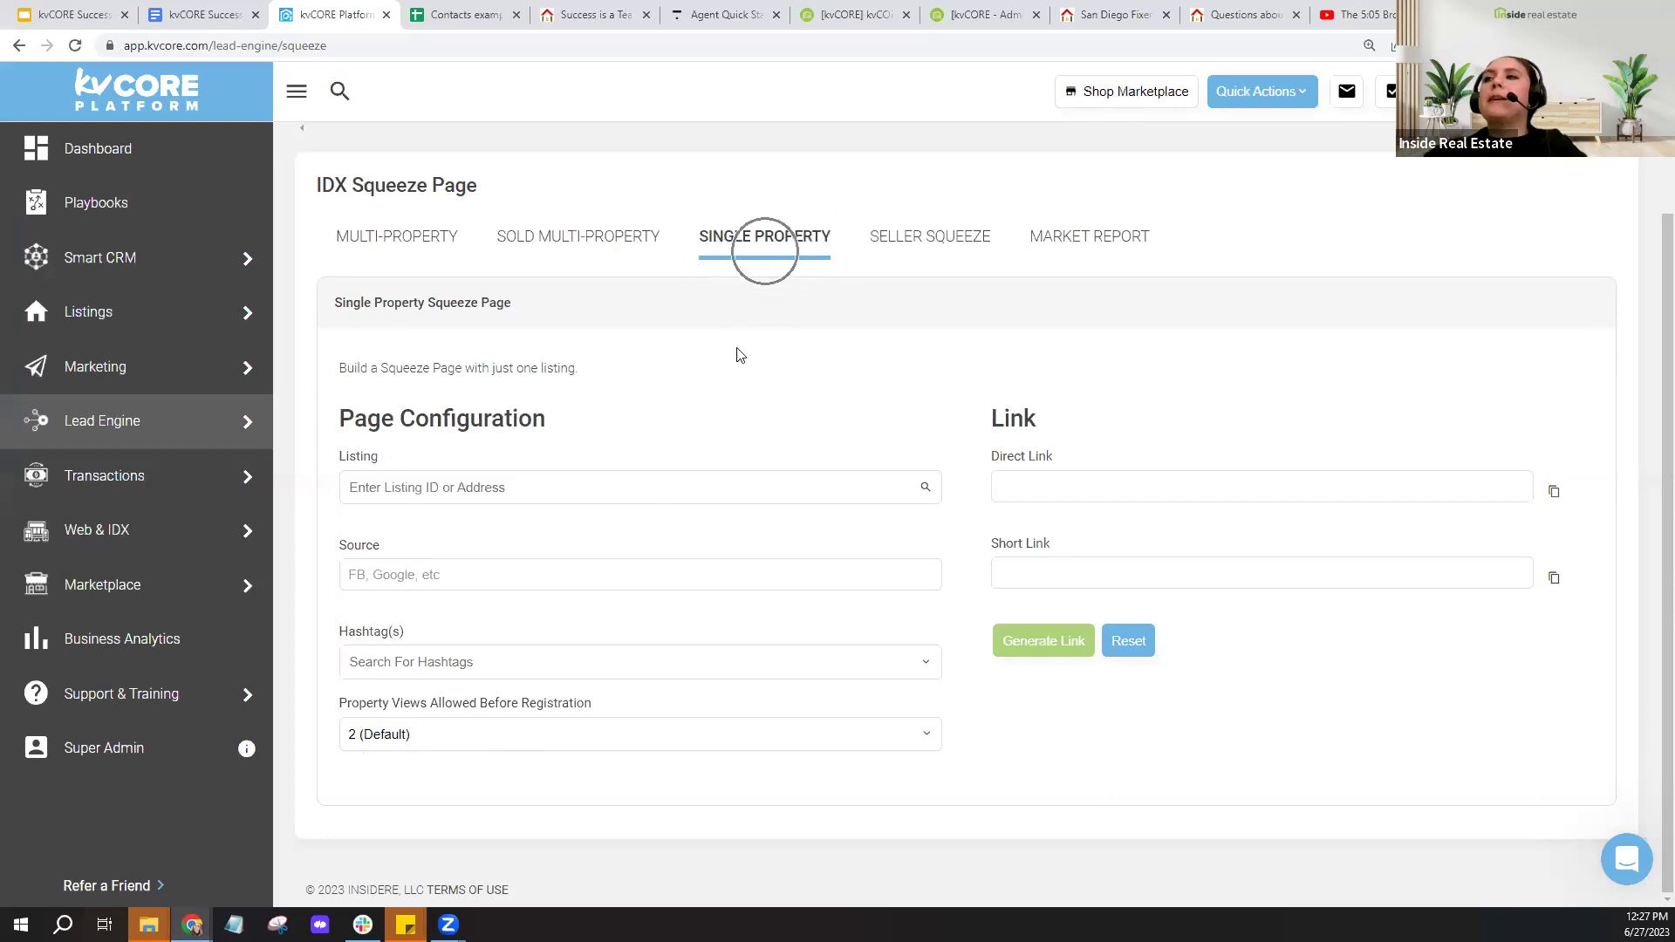
- Set property views before registration to 1 (Immediate), then go to the Playbooks overview
left_click(547, 746)
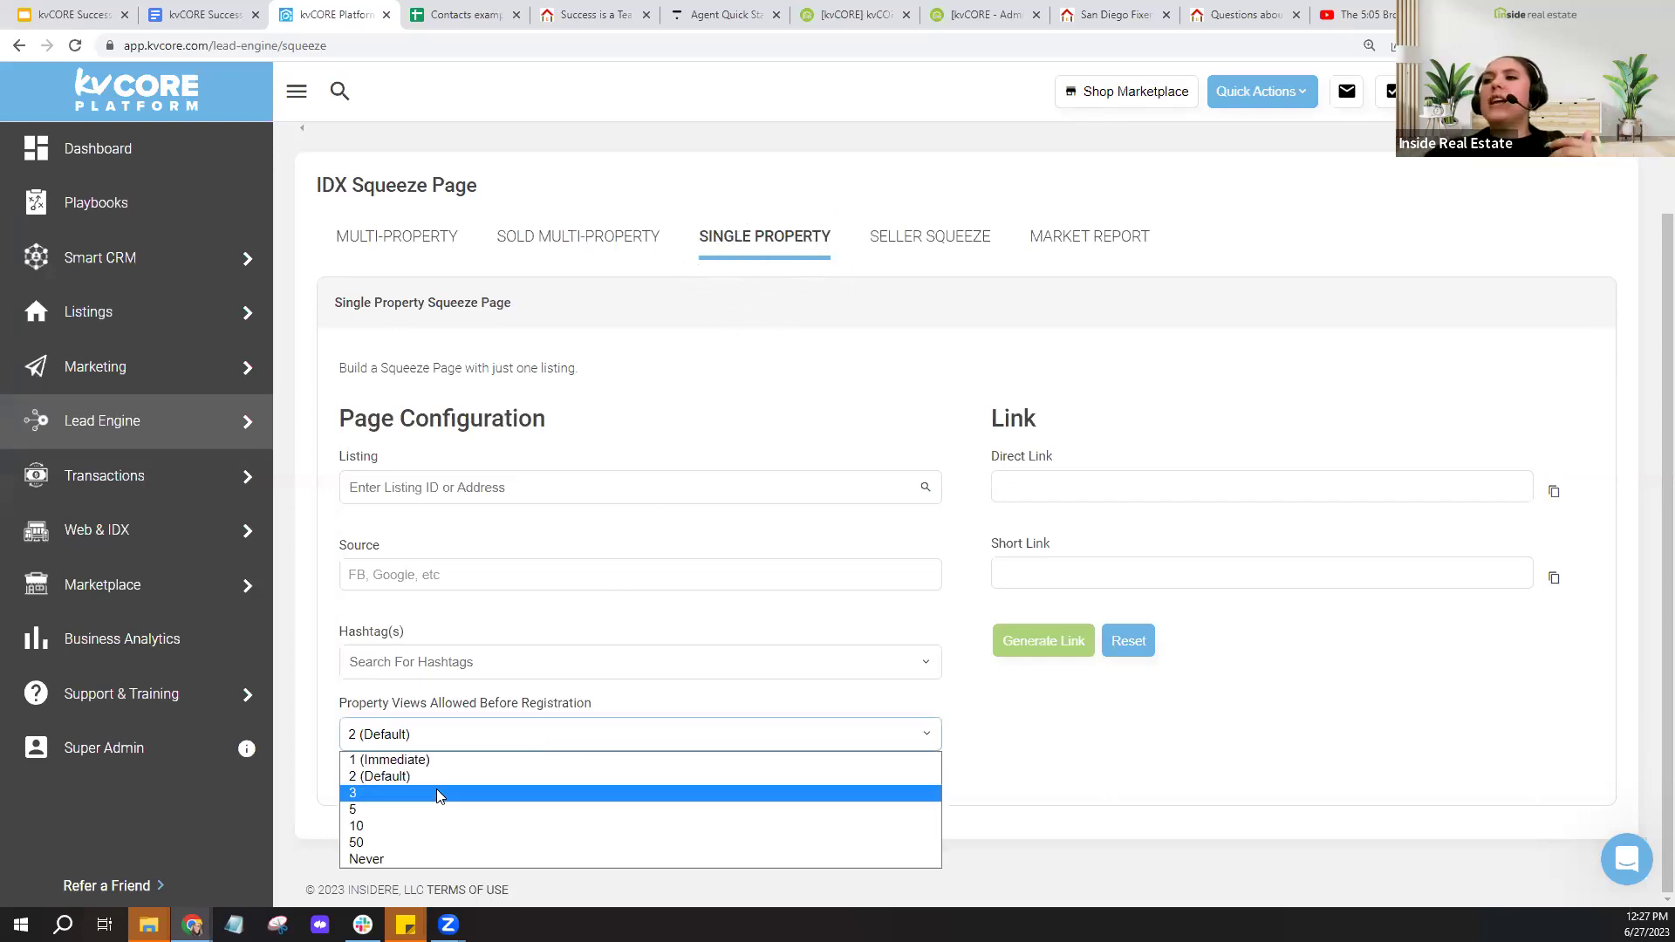
left_click(397, 763)
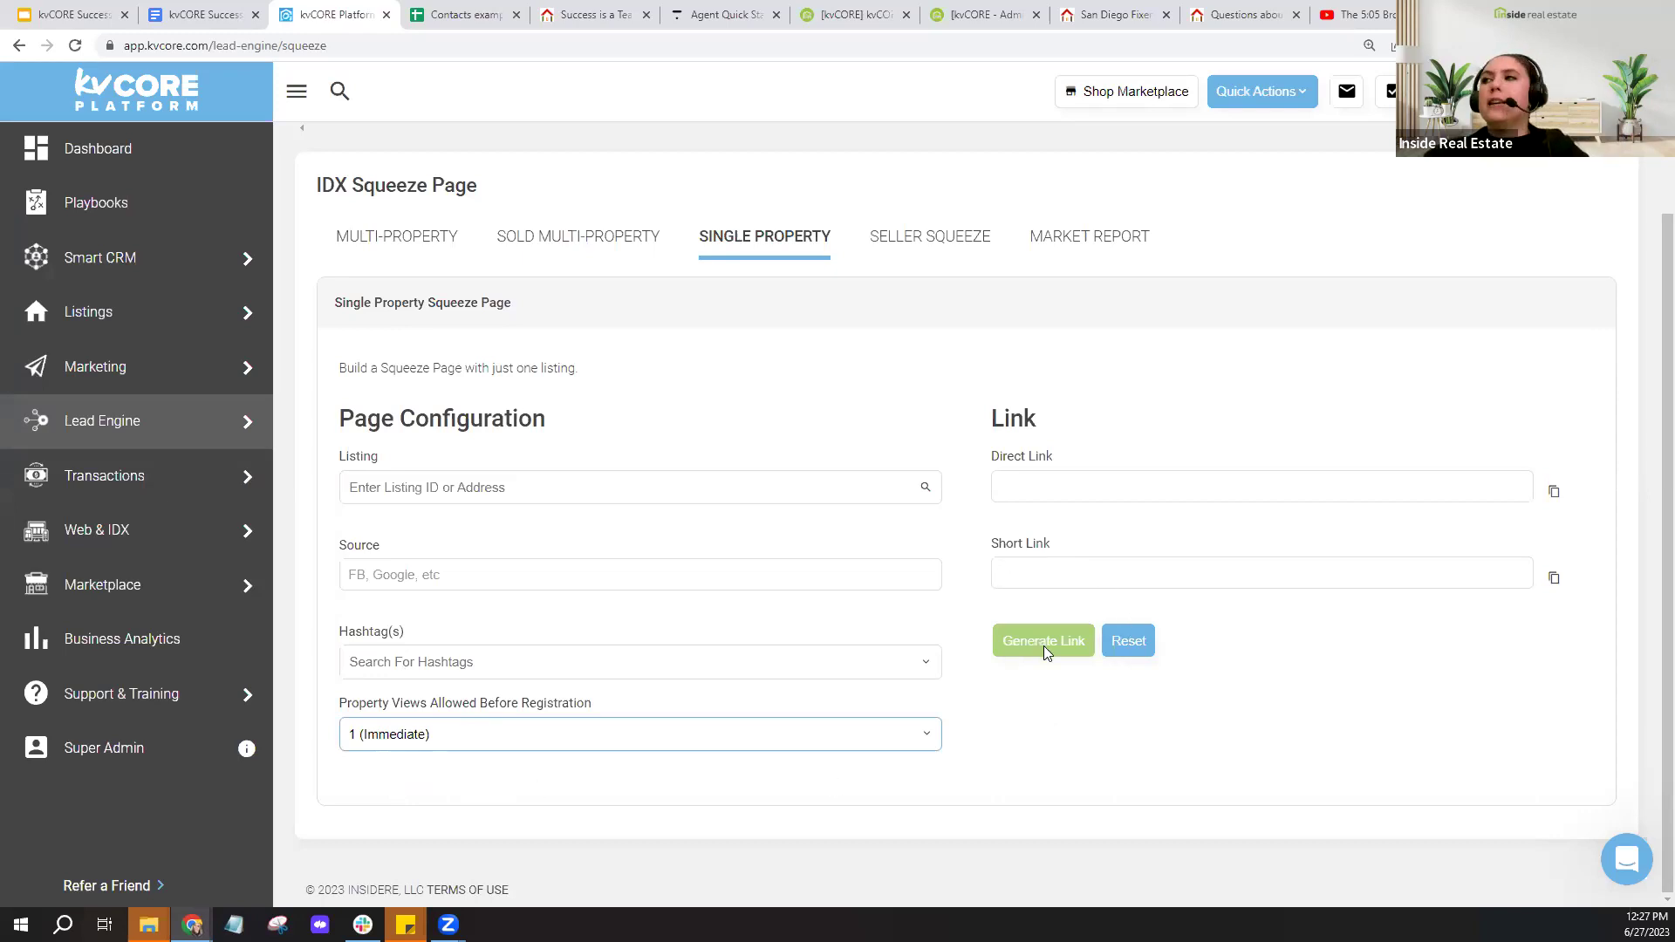
left_click(1066, 483)
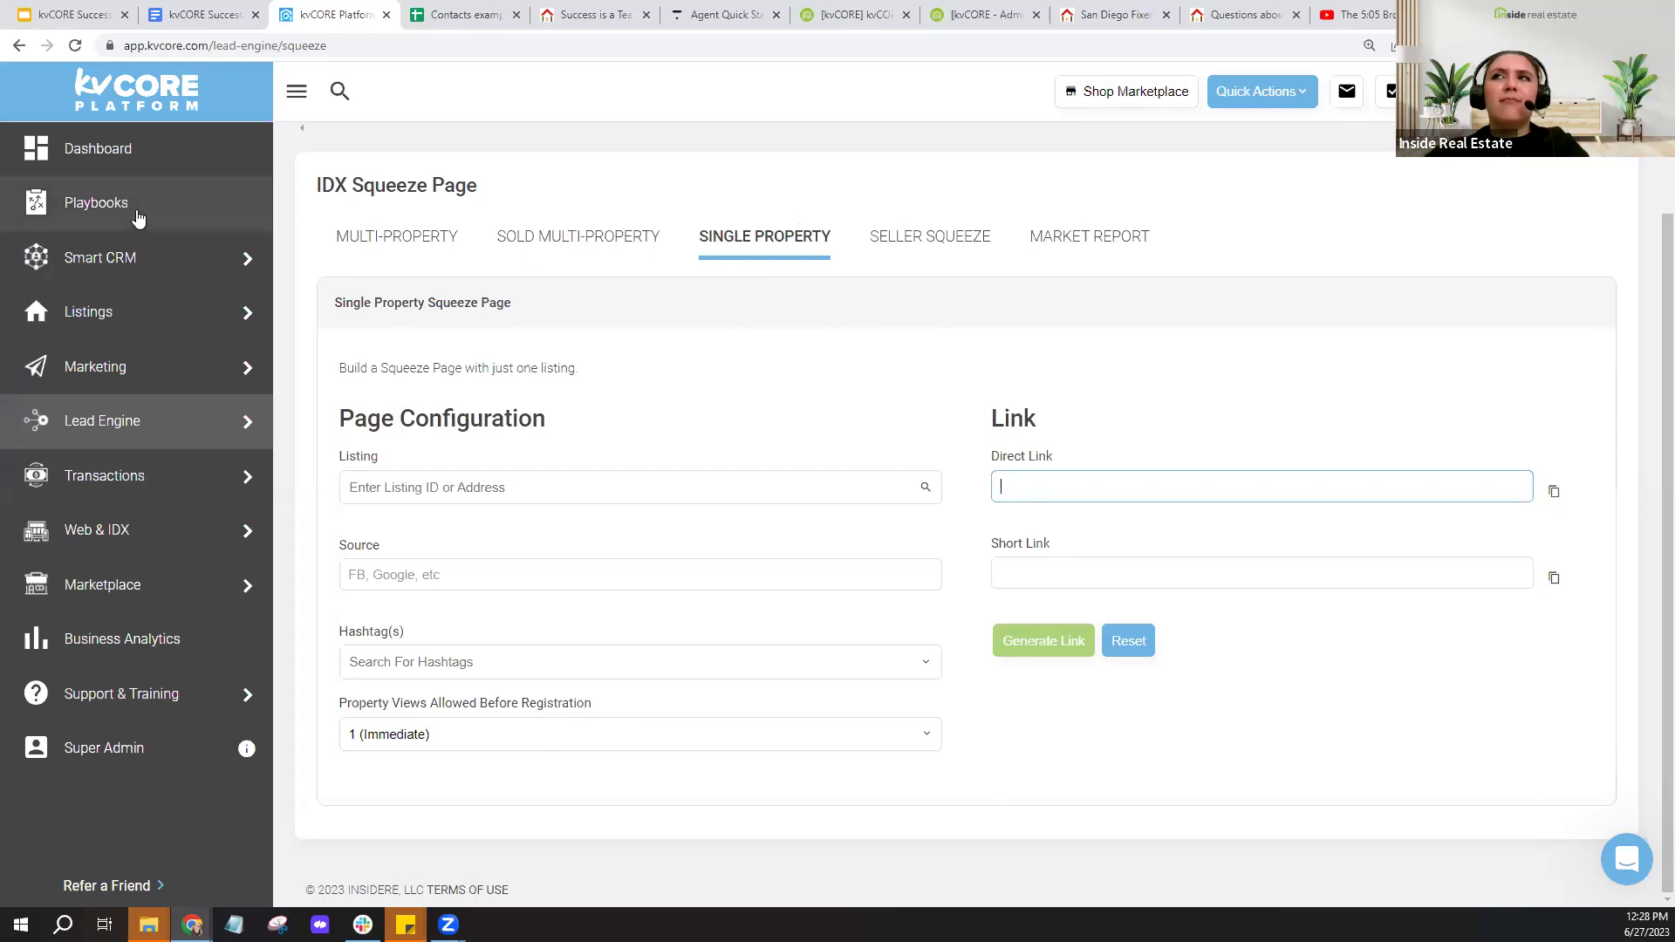
left_click(134, 217)
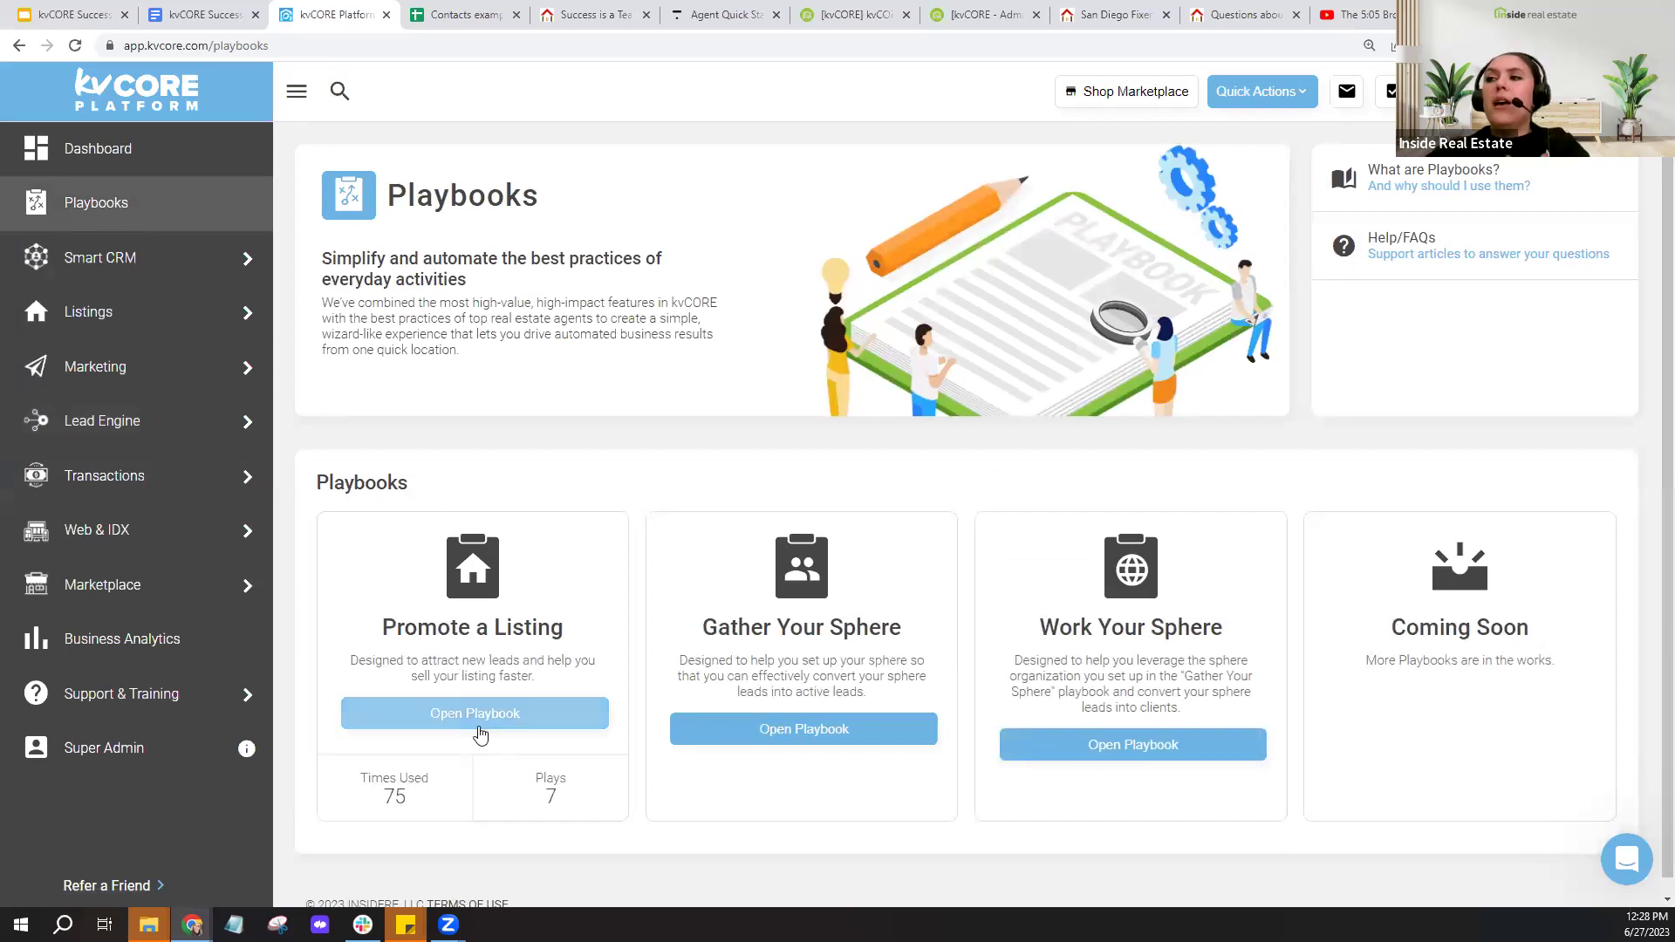
left_click(478, 727)
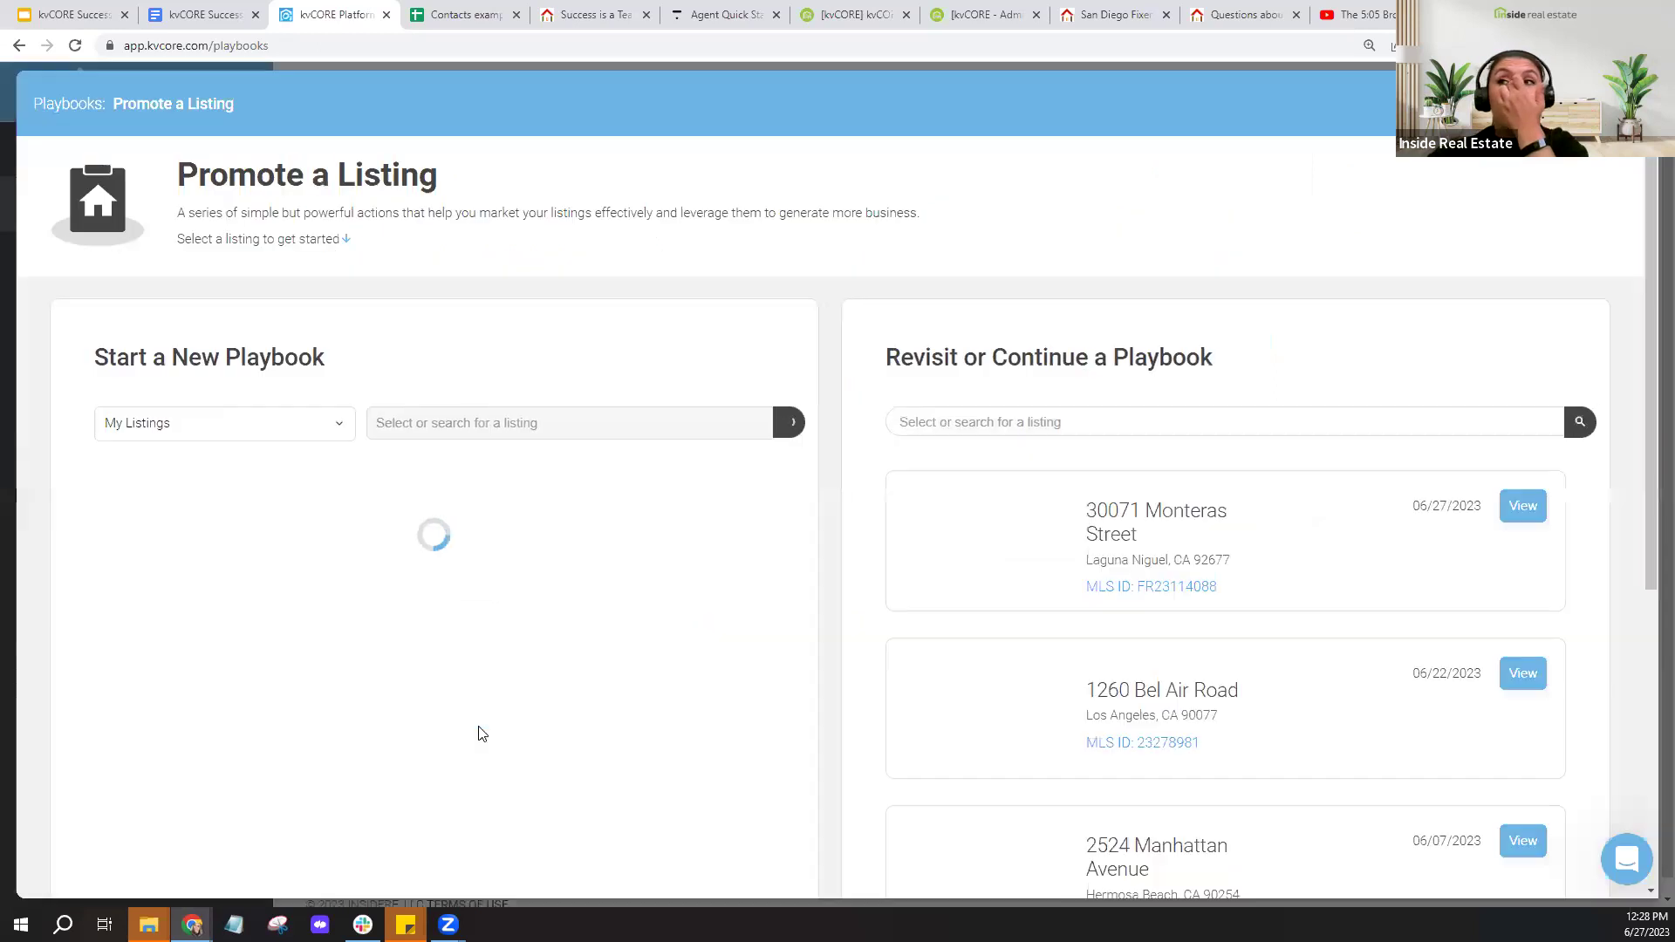
left_click(214, 423)
left_click(222, 525)
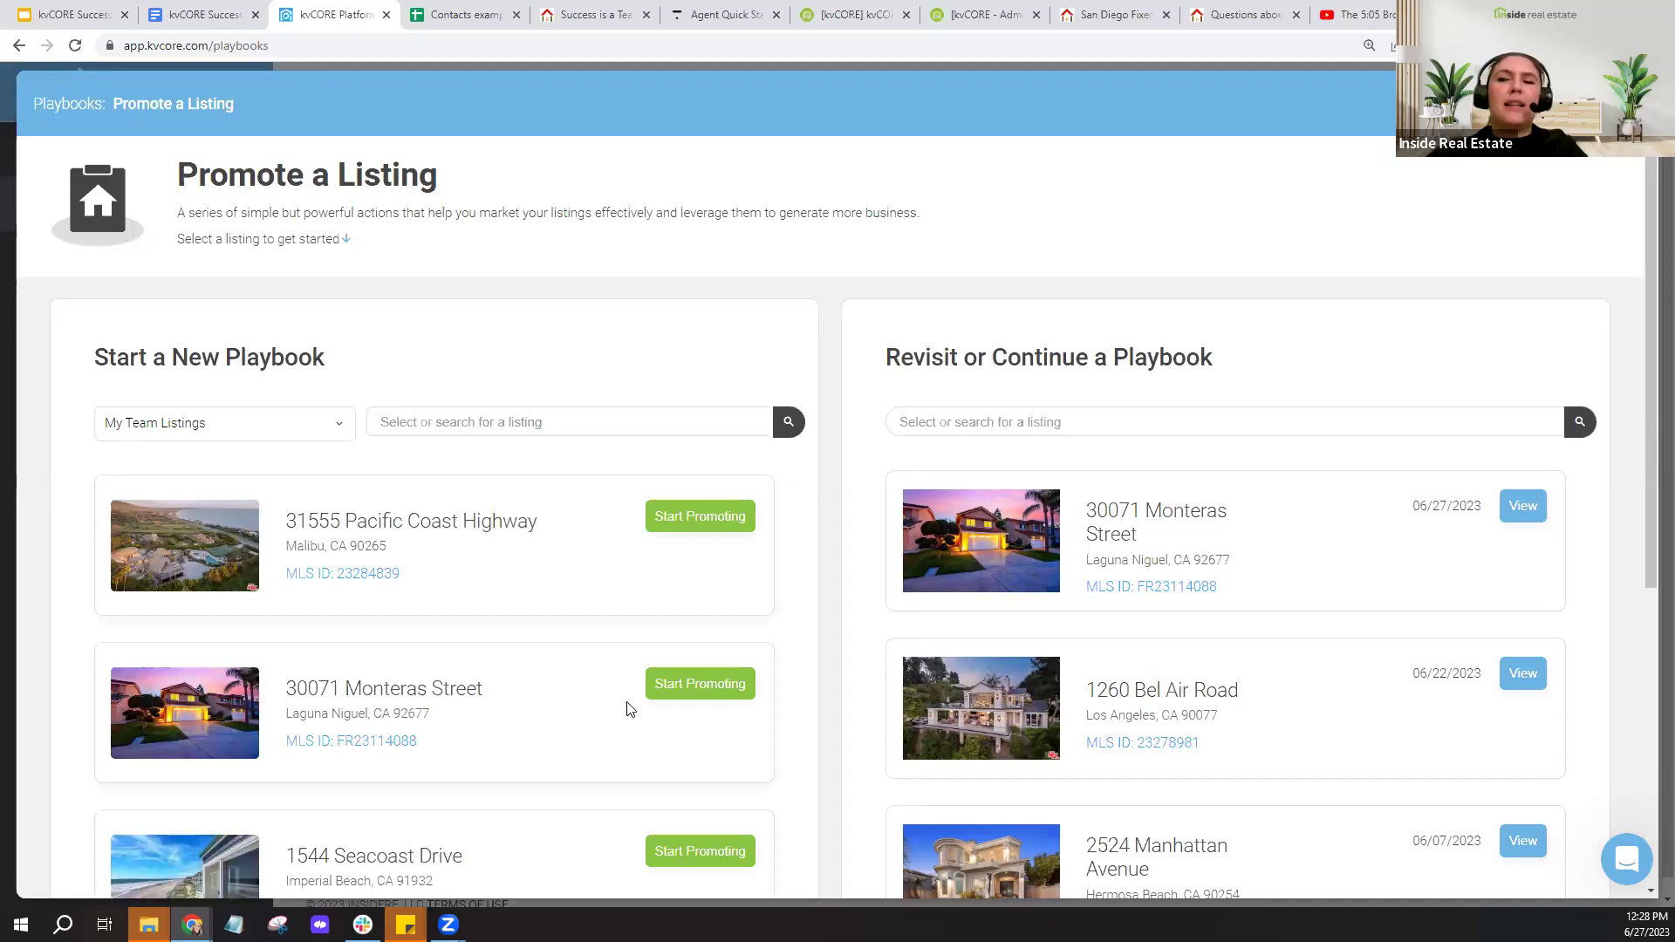
left_click(687, 695)
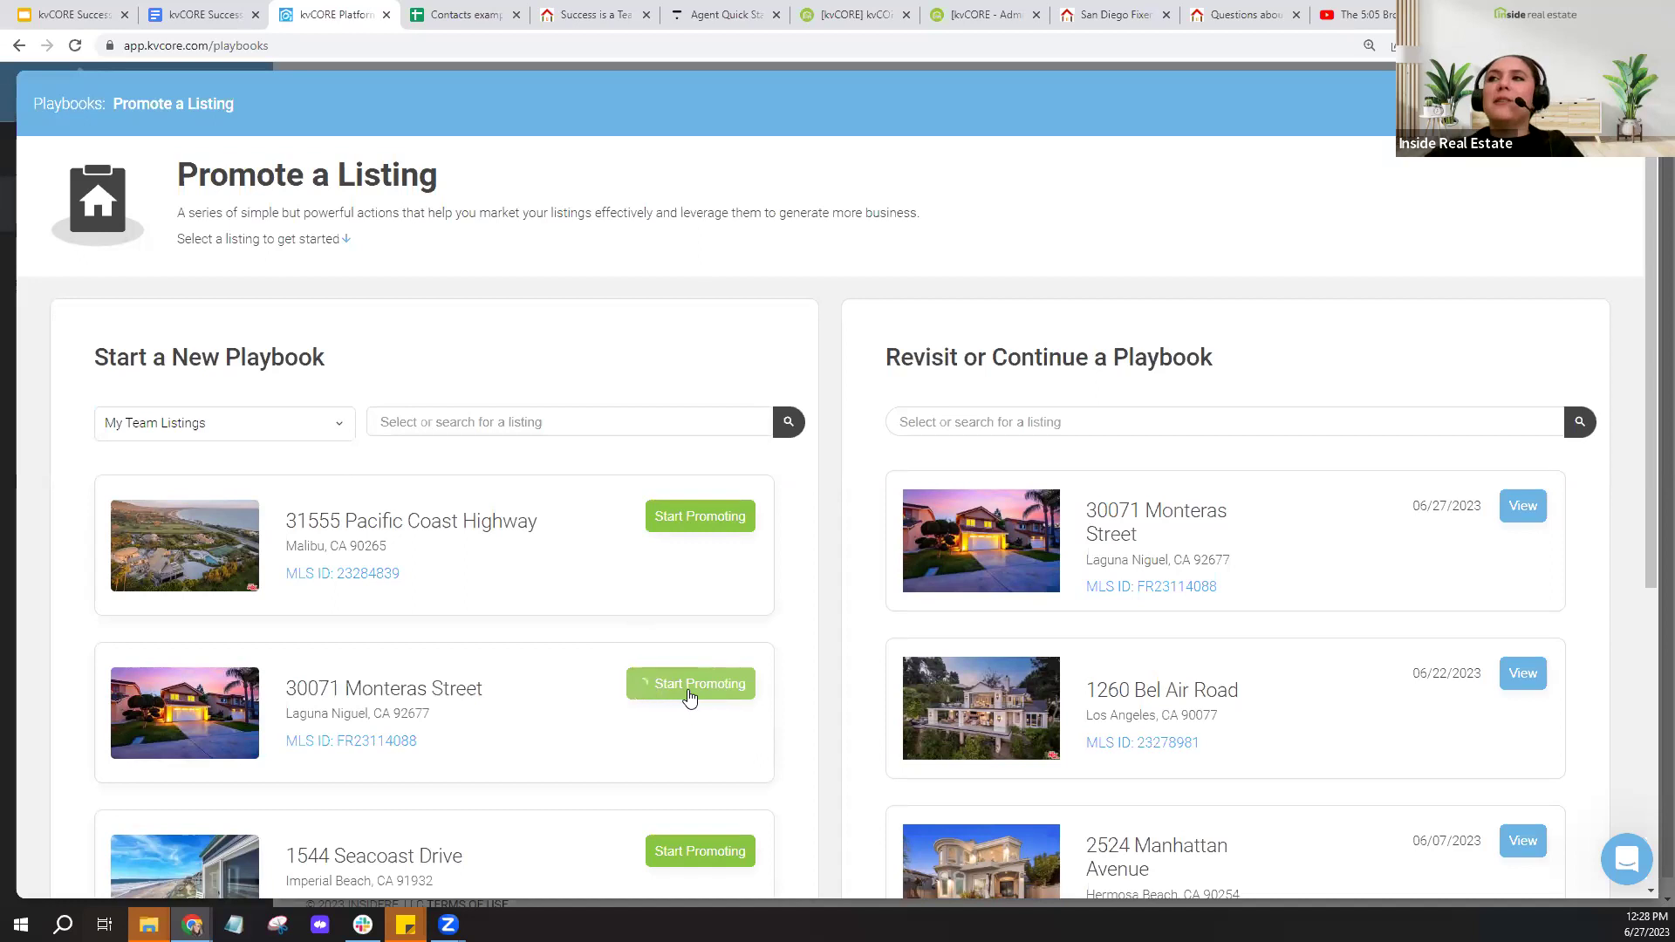
- Copy the Digital Promotion play's landing page link and bring up paste options in a new tab
scroll(416, 609, "down", 2)
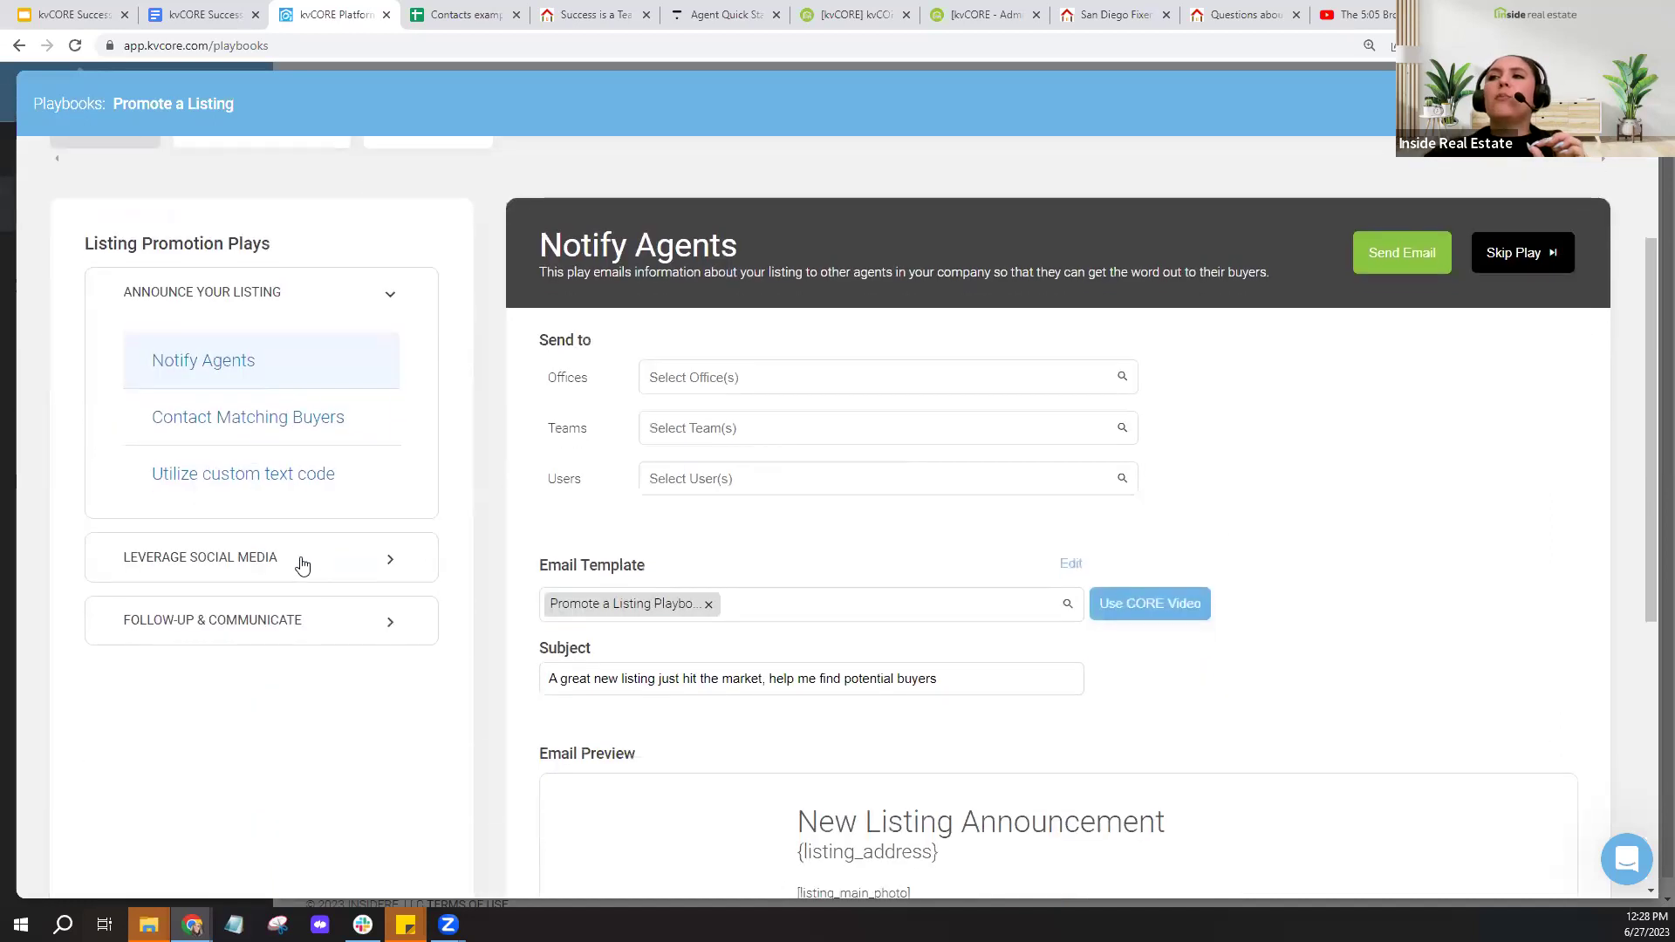
left_click(301, 565)
left_click(214, 685)
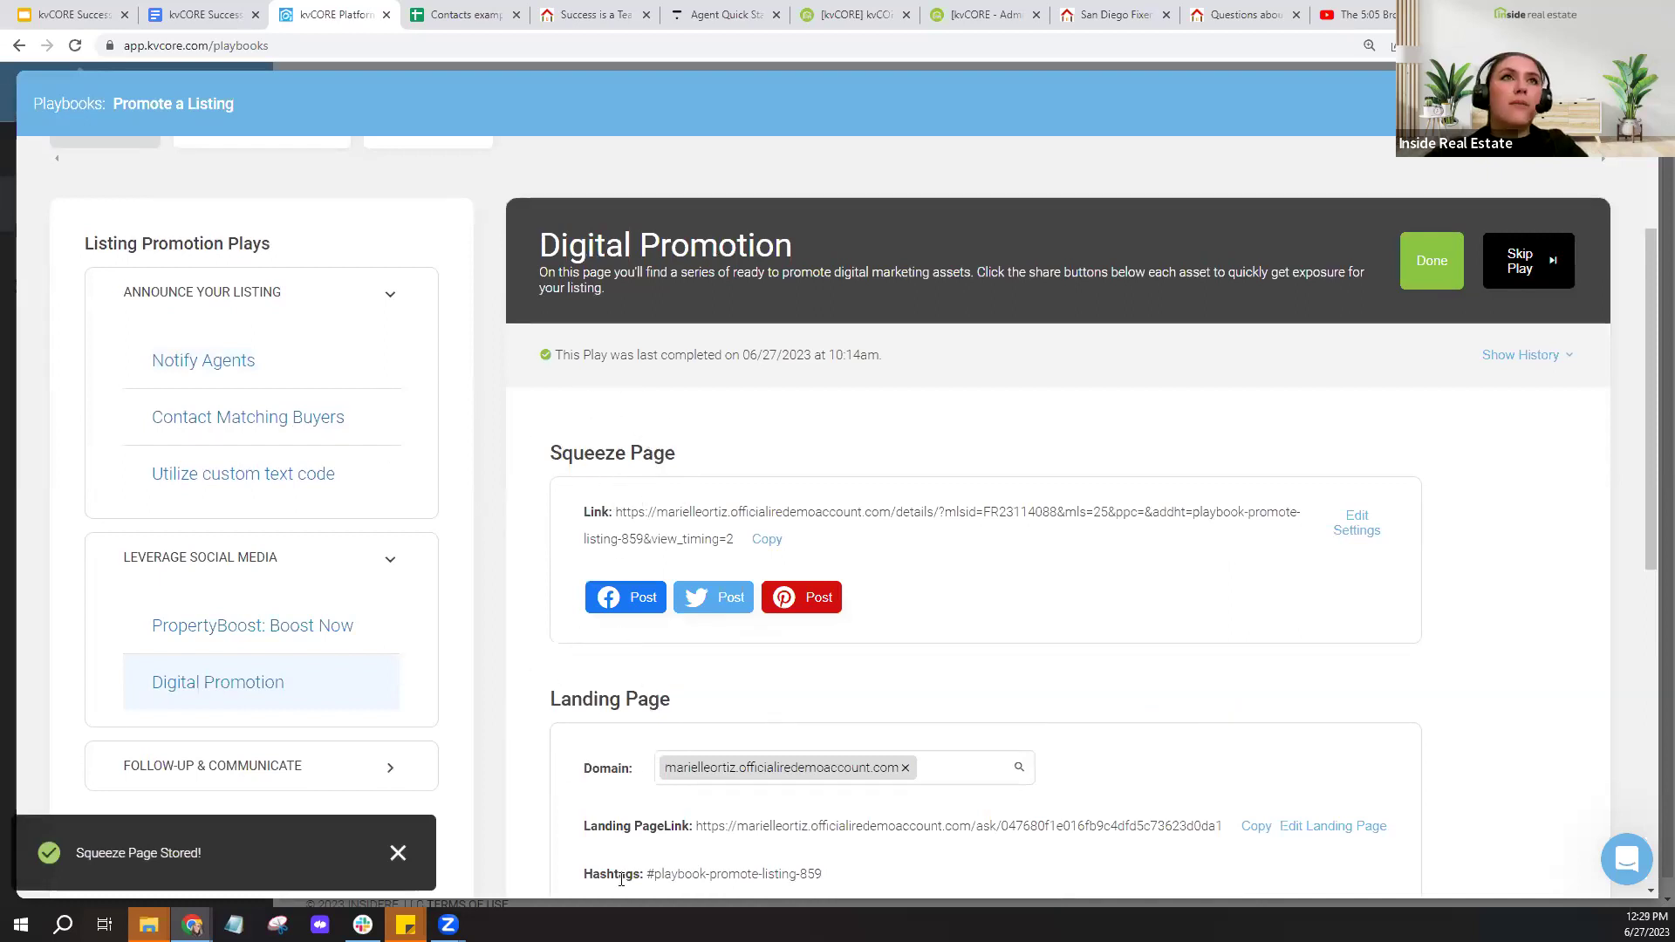
scroll(1004, 750, "down", 2)
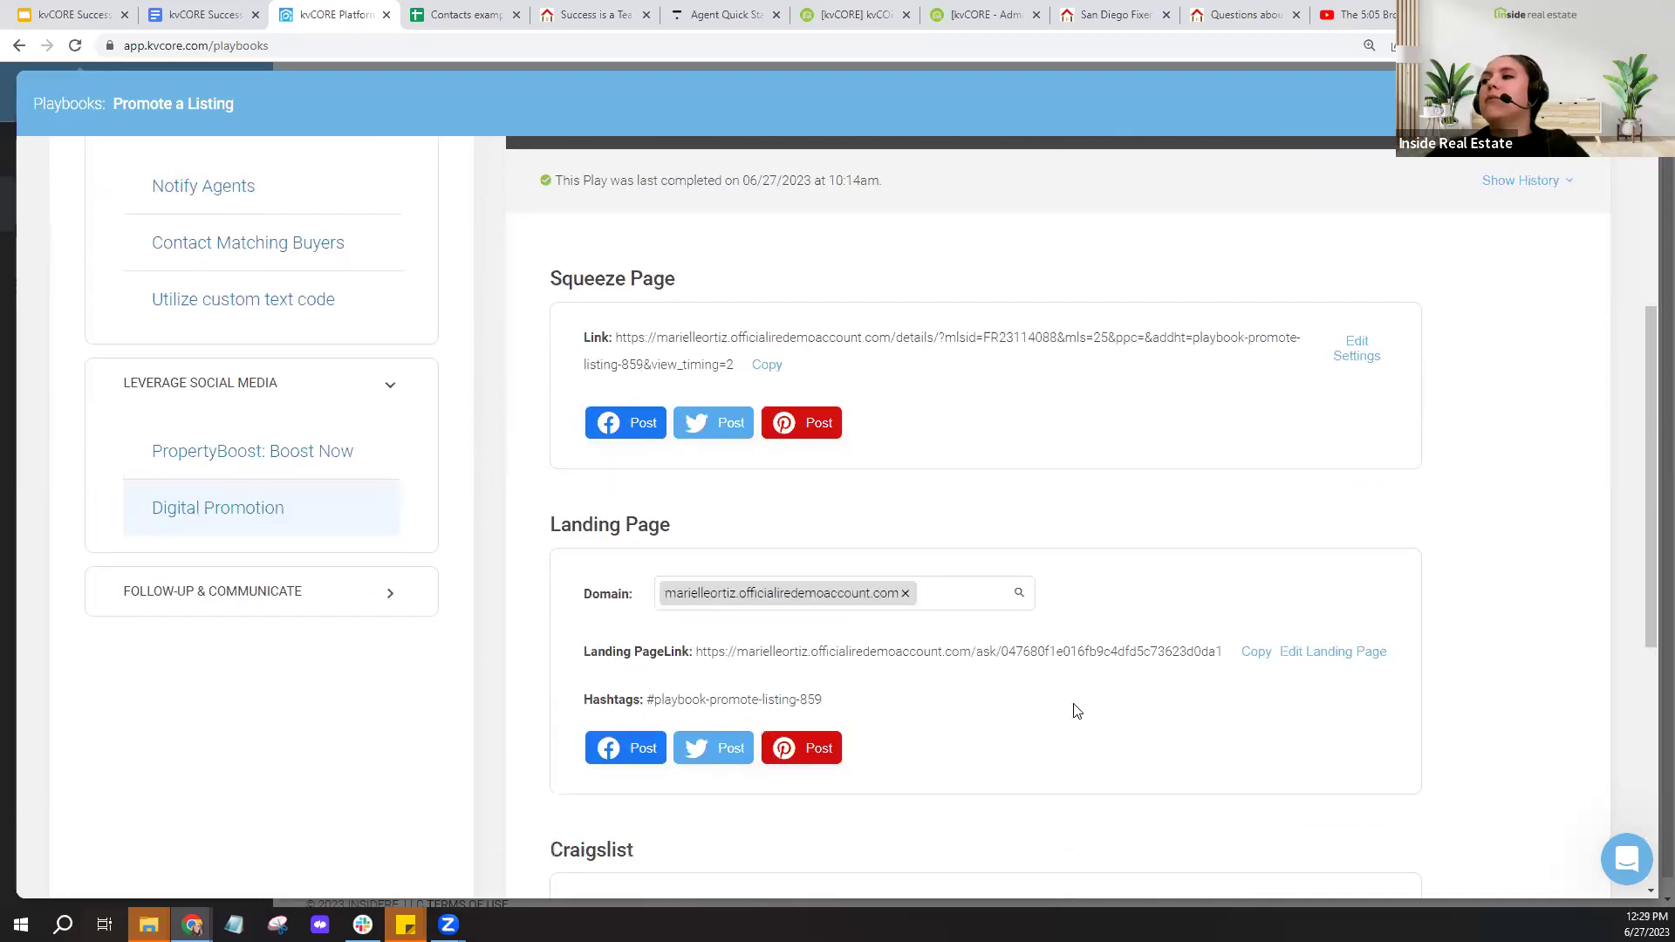
left_click(1256, 652)
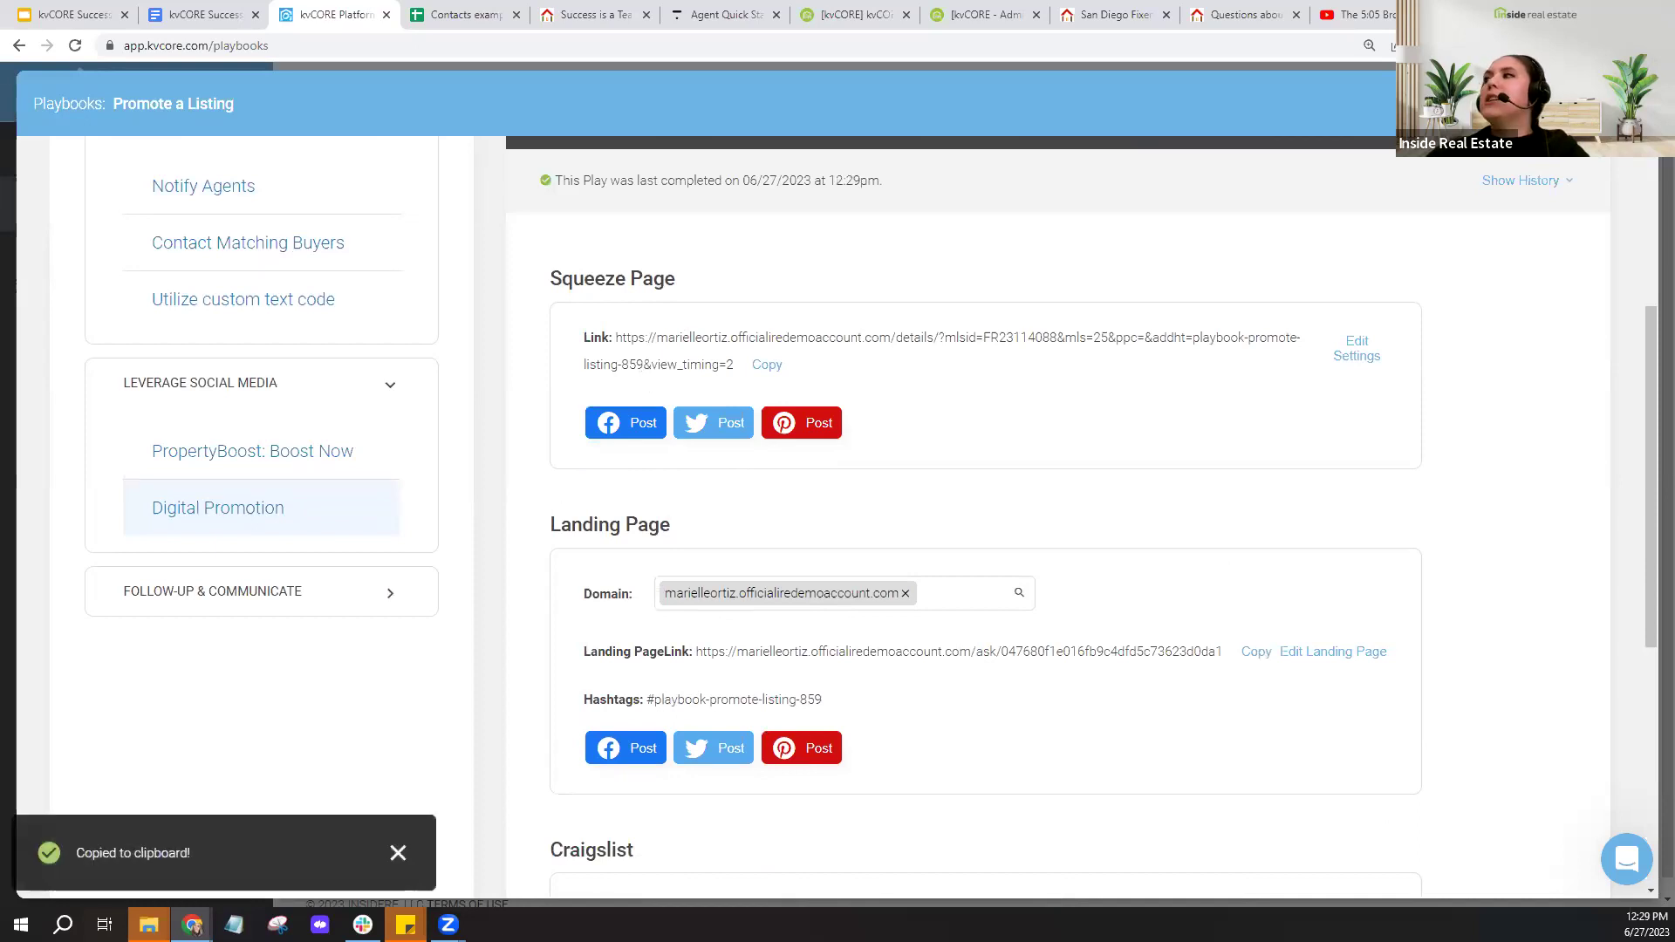
key("ctrl+t")
right_click(615, 45)
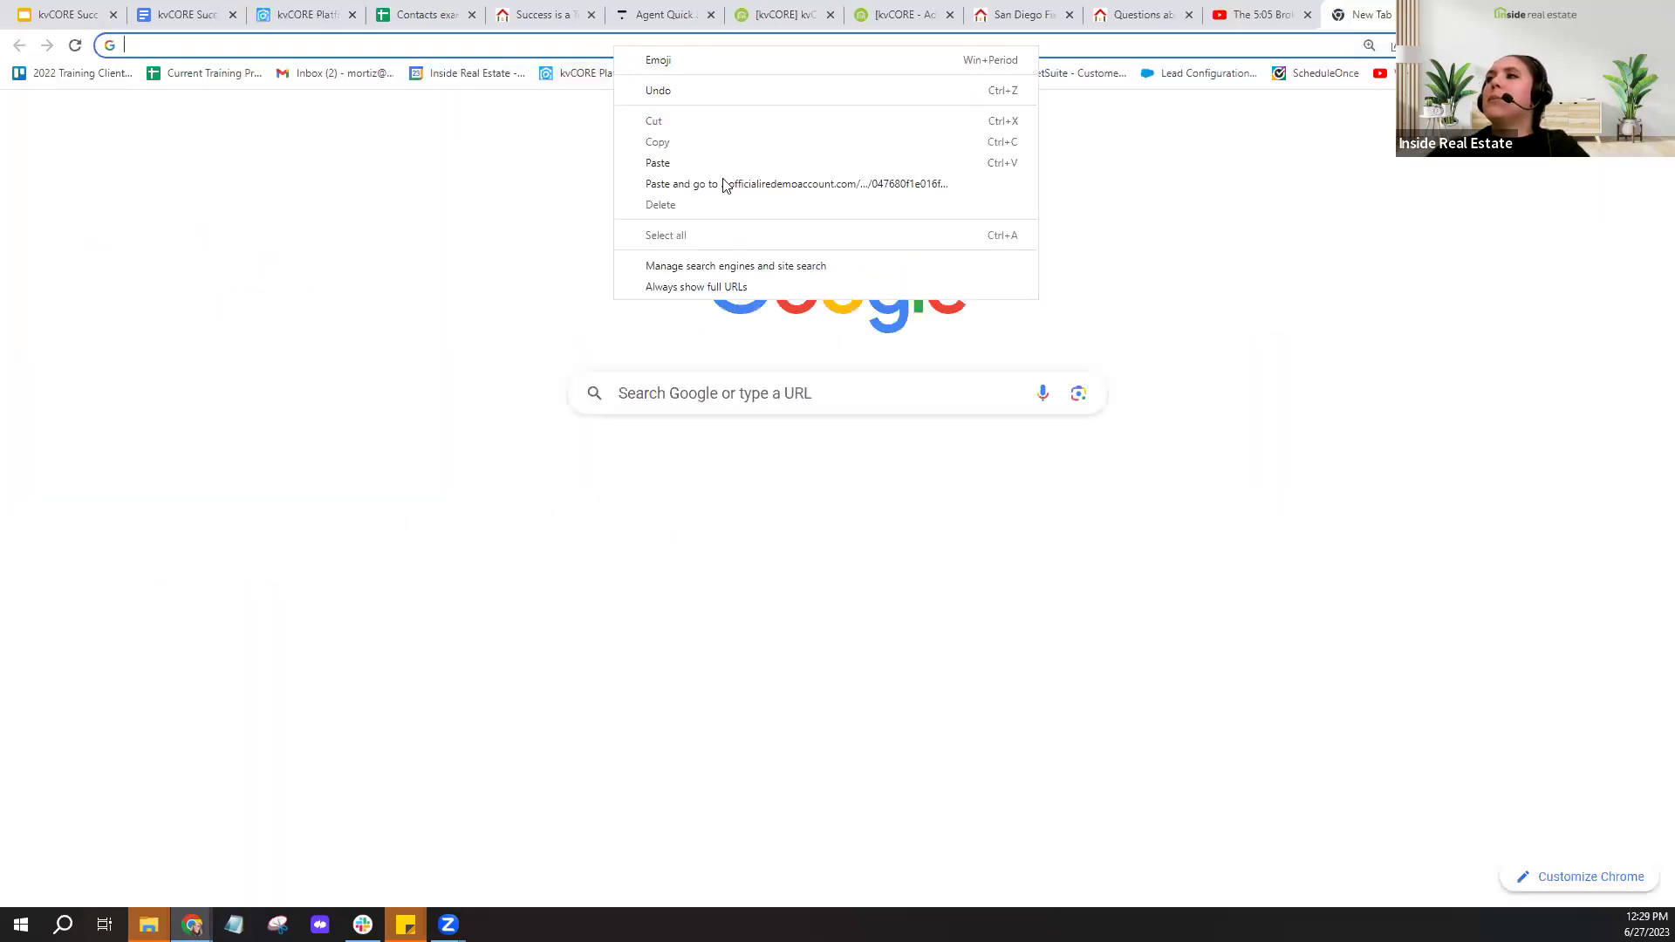
left_click(723, 184)
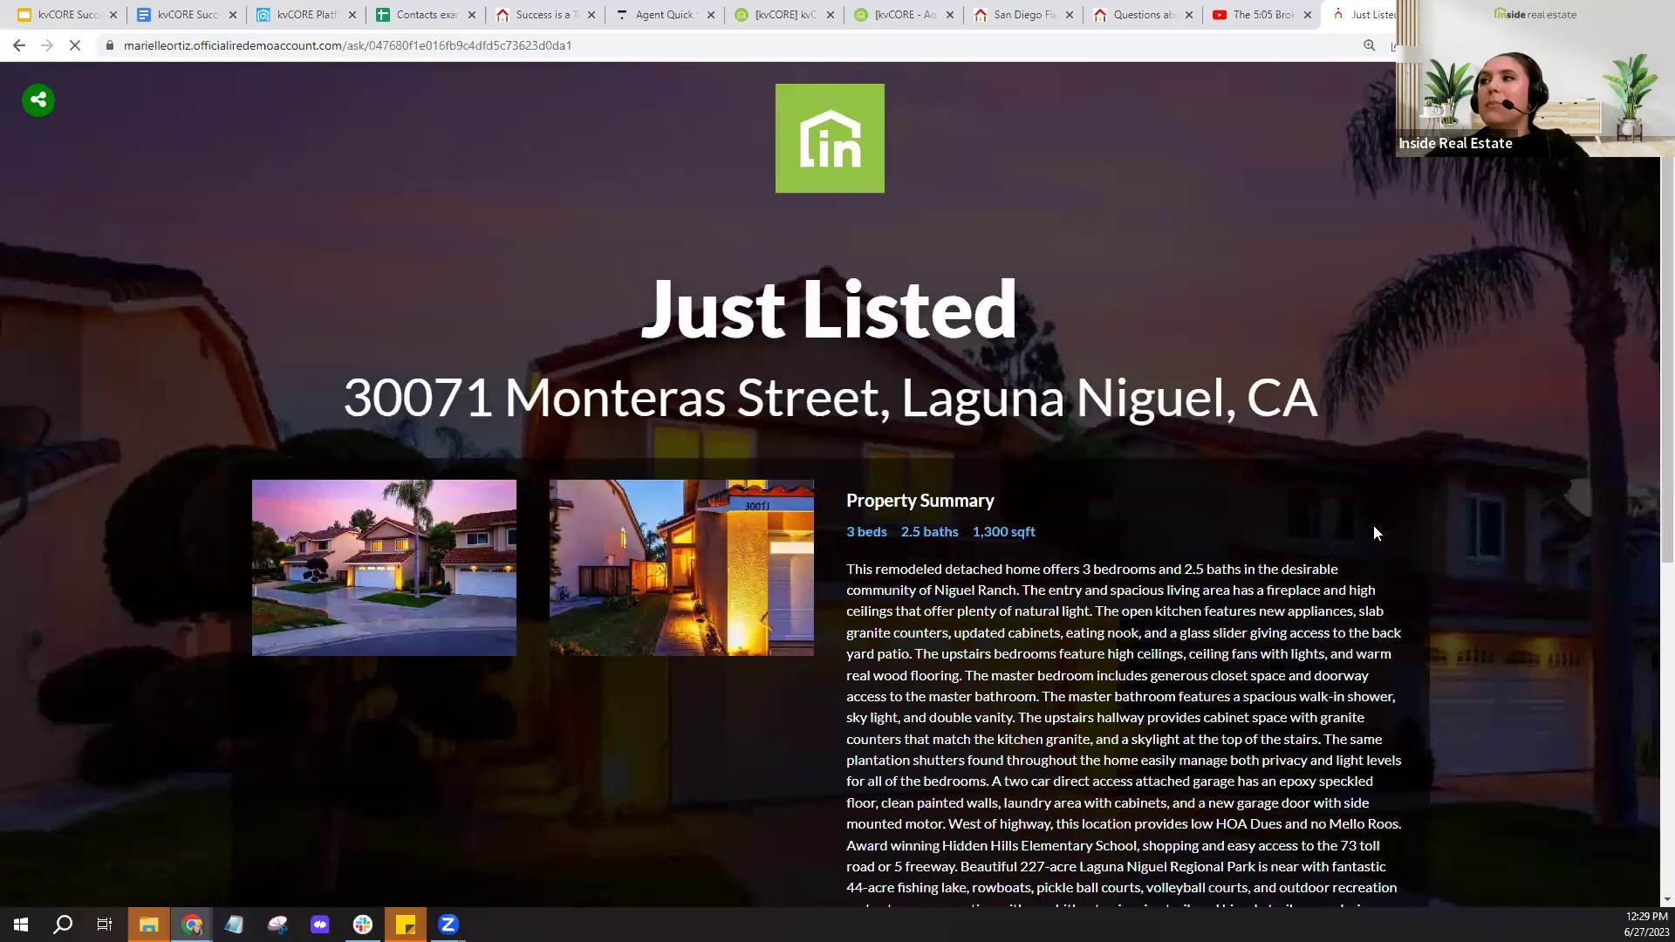
scroll(1373, 525, "down", 1)
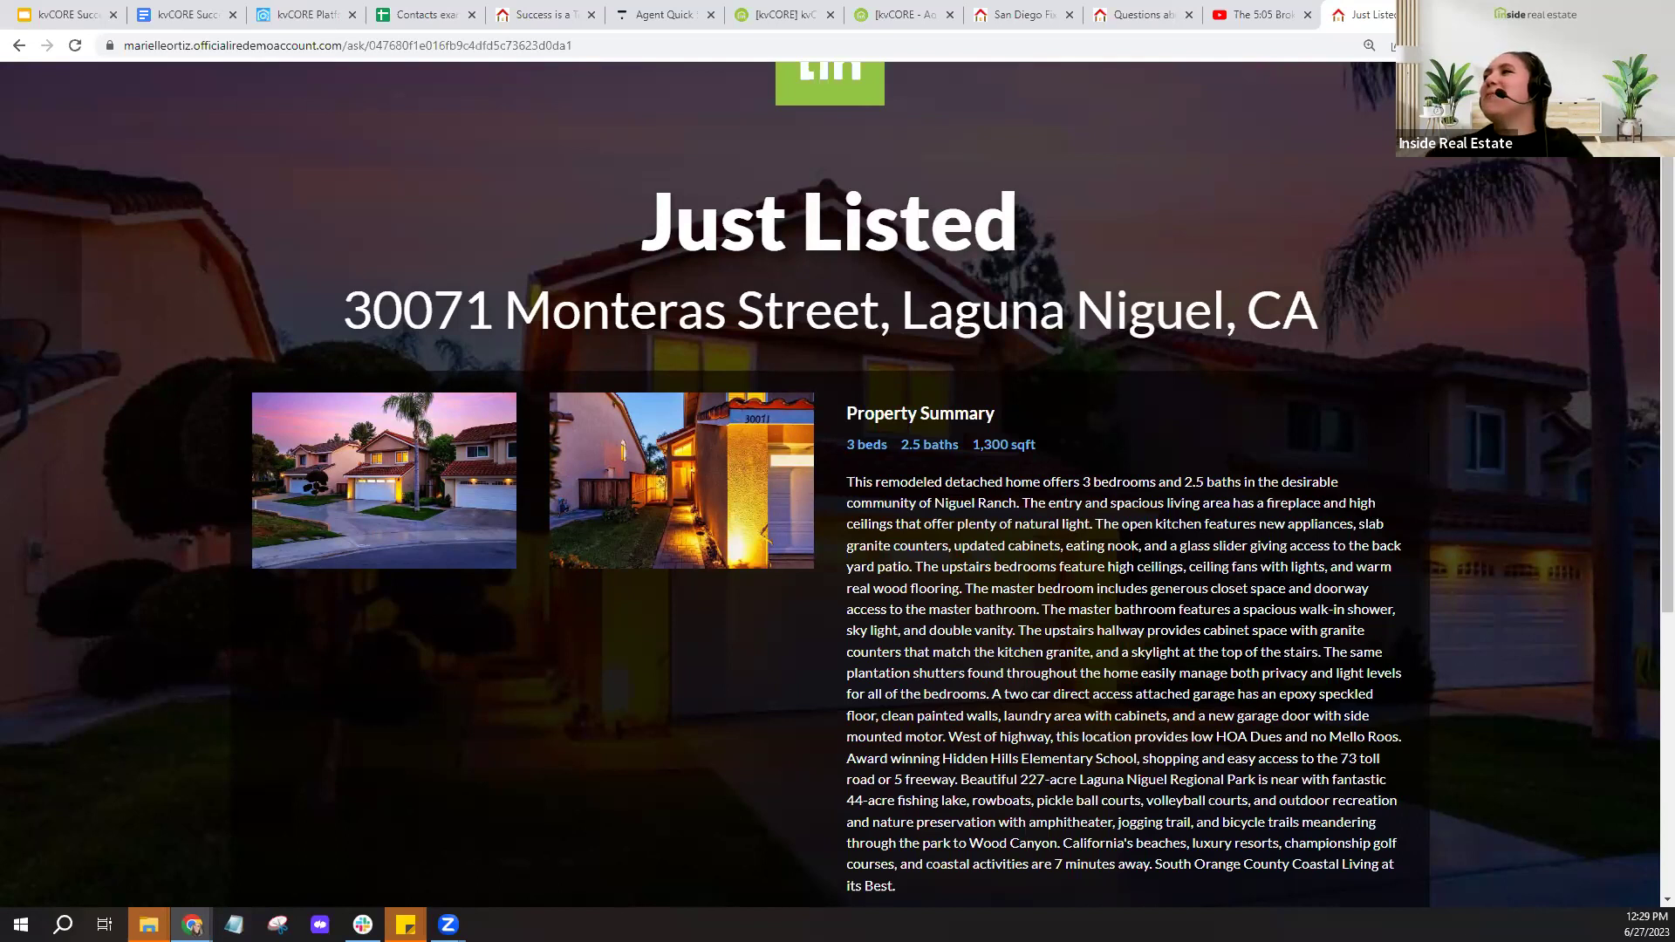
key("ctrl+w")
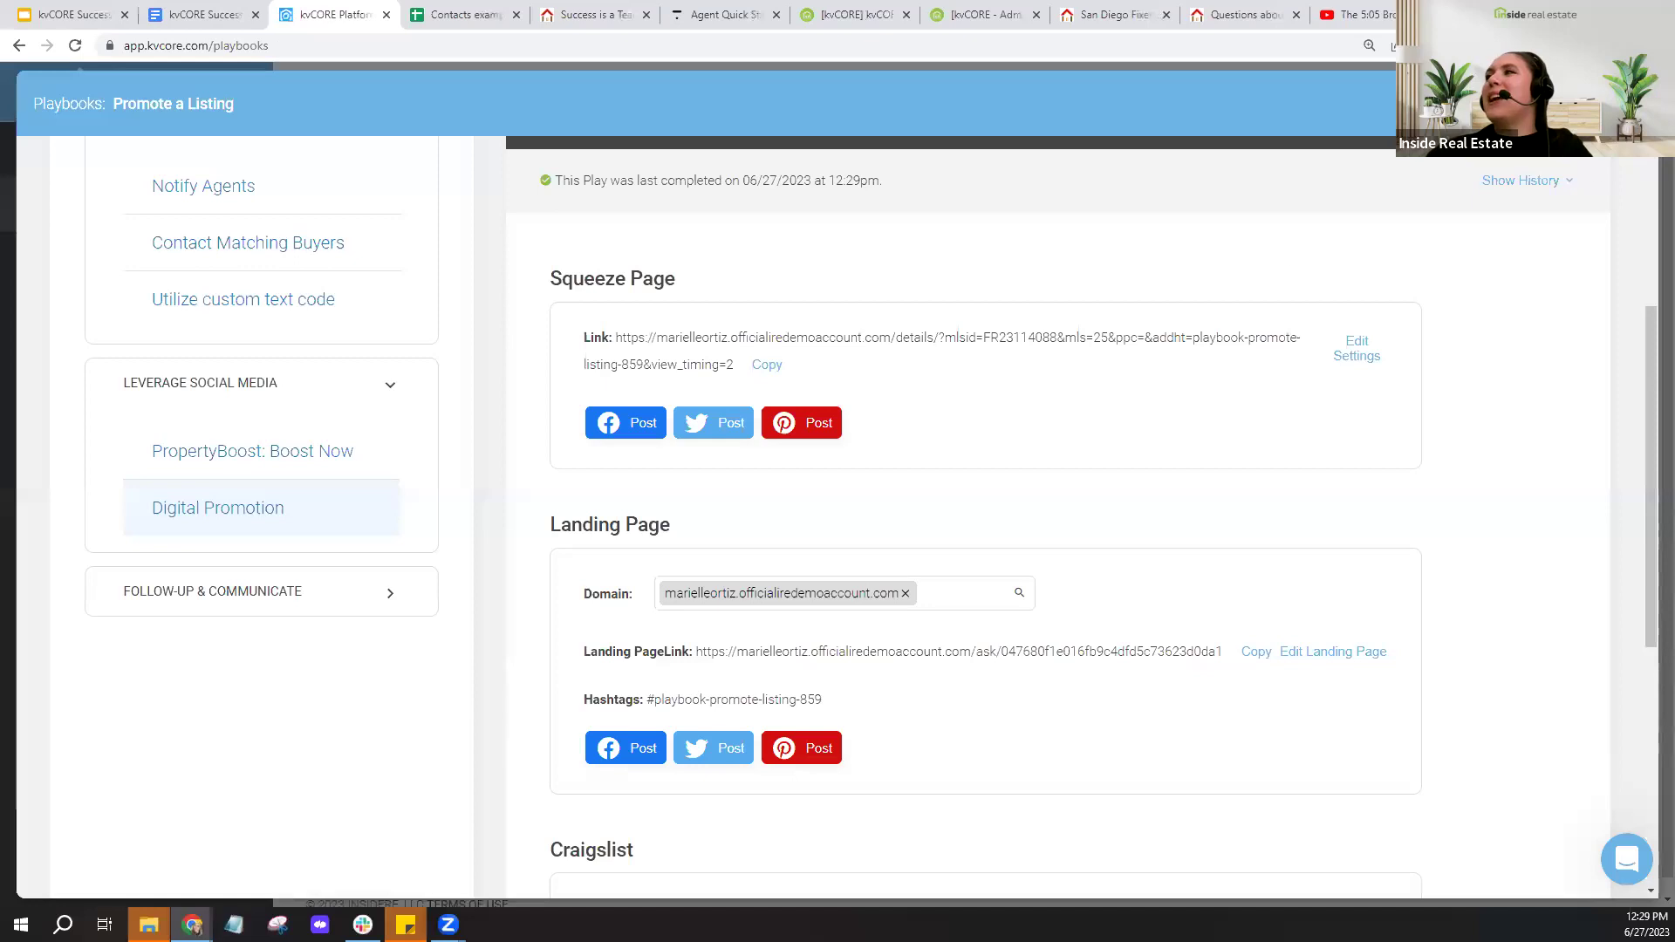
key("Escape")
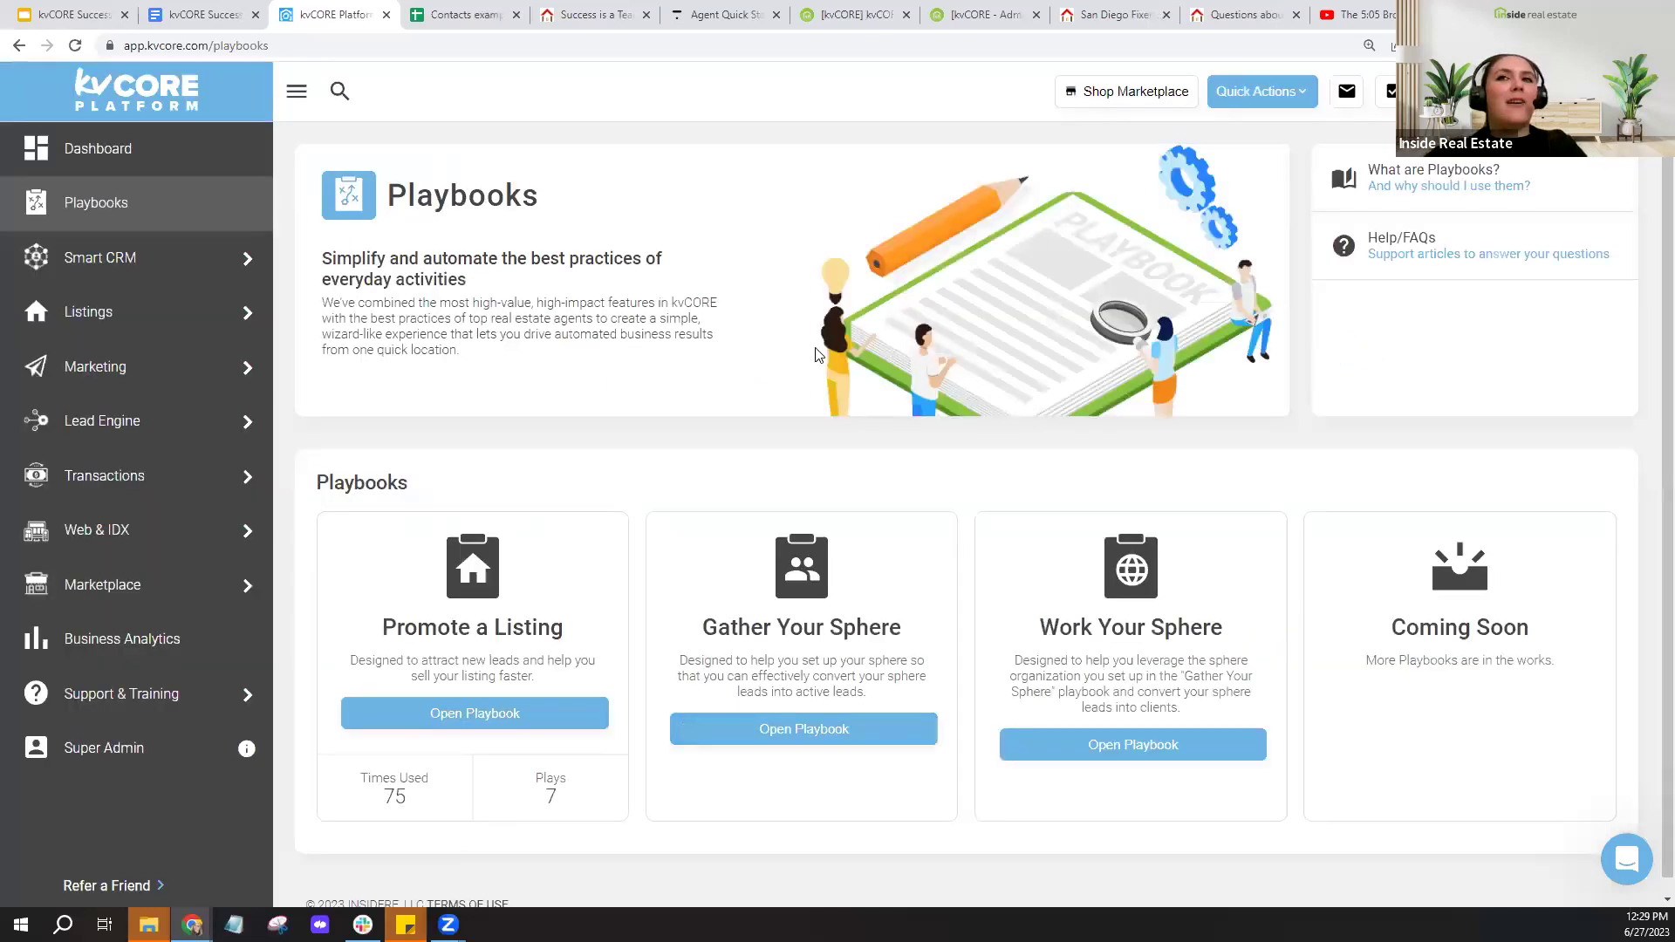